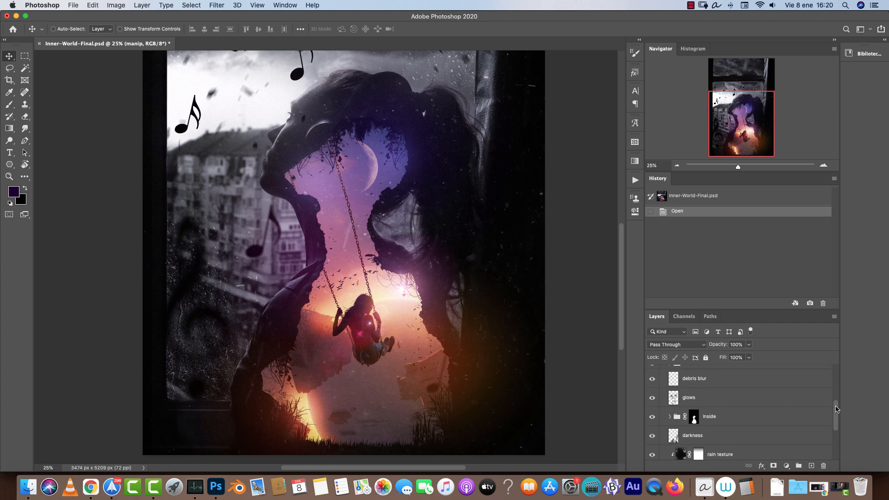
Step: Collapse the manip group in the layer stack of the finished composite
{"action": "scroll", "coordinate": [677, 422], "scroll_direction": "up", "scroll_amount": 5}
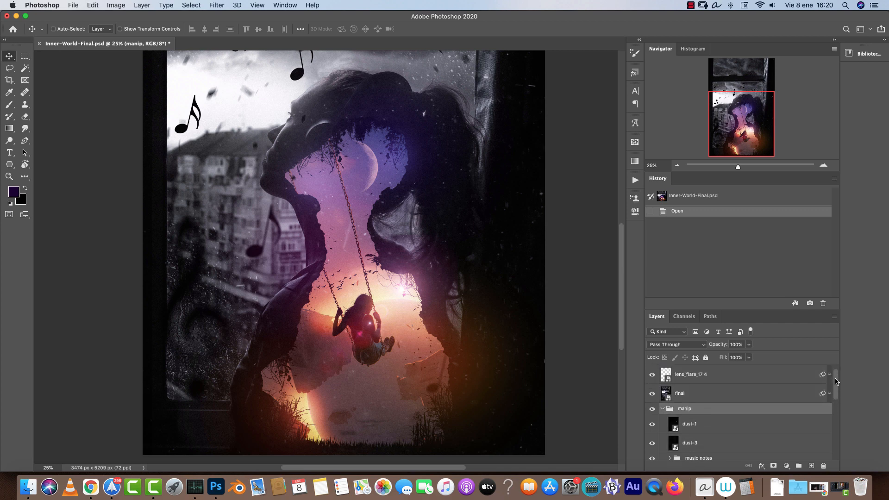
{"action": "left_click", "coordinate": [662, 427]}
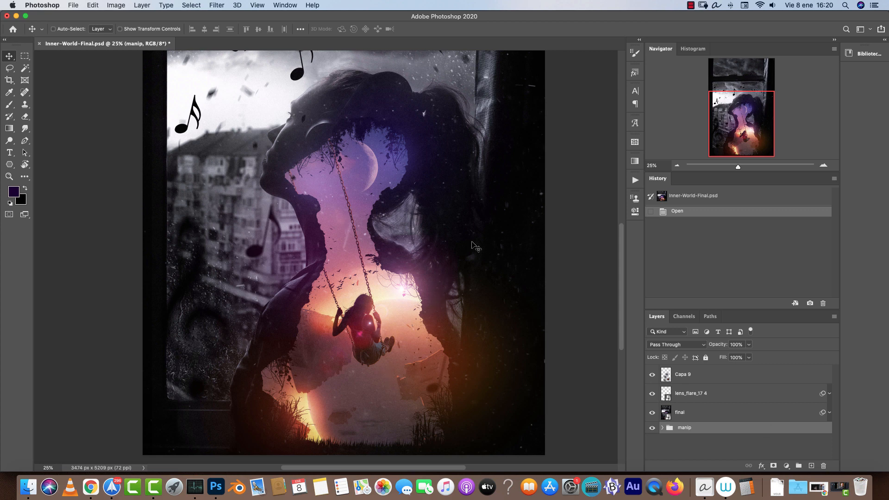
{"action": "left_click", "coordinate": [663, 428]}
{"action": "left_click", "coordinate": [663, 428]}
{"action": "key", "text": "super+semicolon"}
{"action": "key", "text": "super+semicolon"}
{"action": "key", "text": "super+n"}
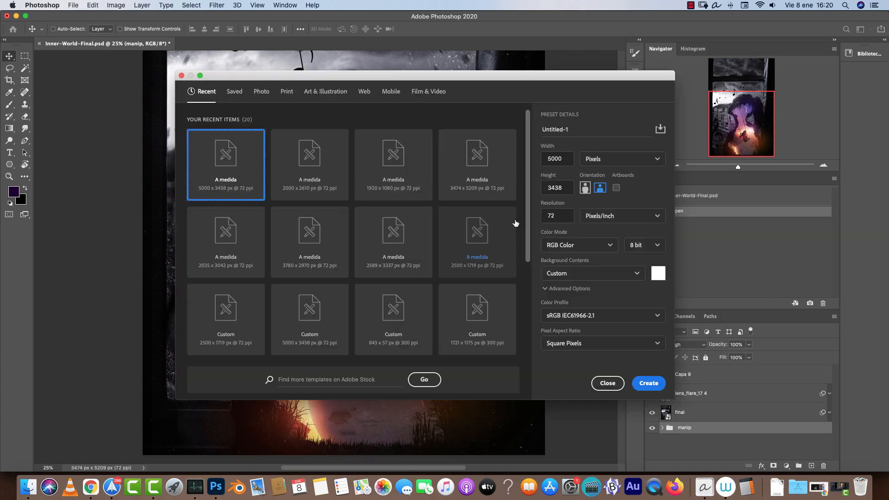
{"action": "left_click", "coordinate": [617, 379]}
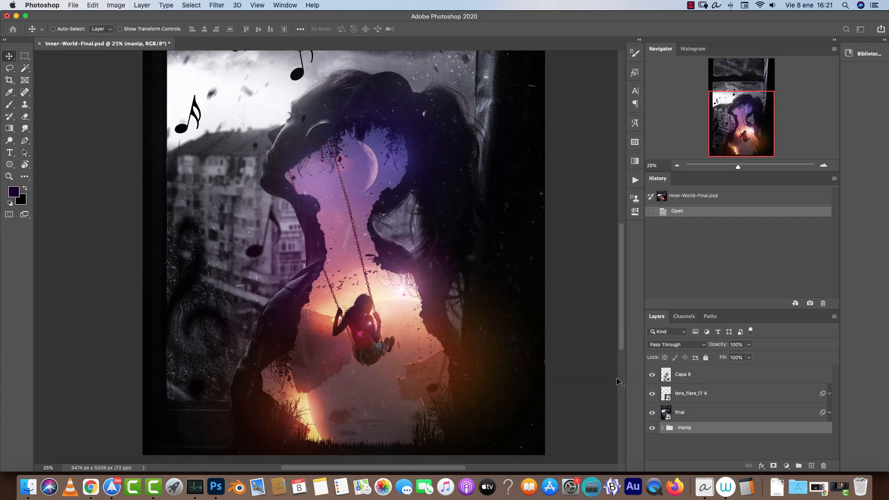
Step: Open the photo pexels-alison-leedham-2528056.jpg from the Resources folder
{"action": "key", "text": "super+n"}
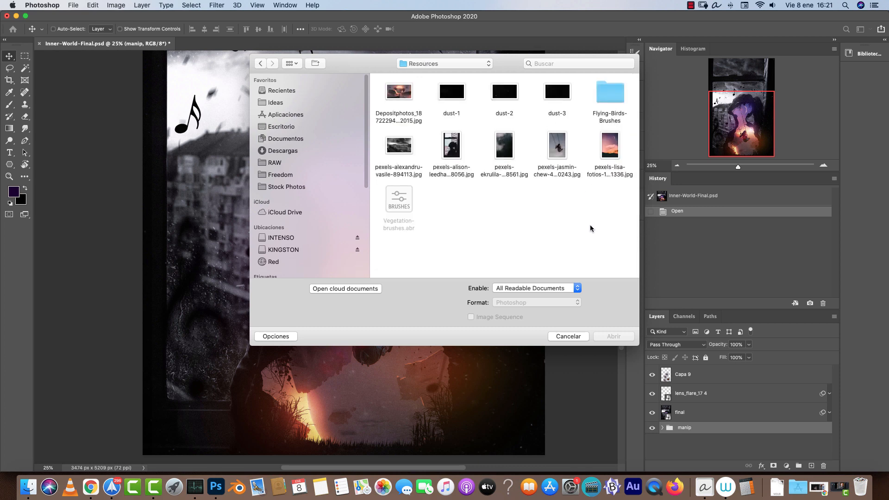
{"action": "left_click", "coordinate": [455, 146]}
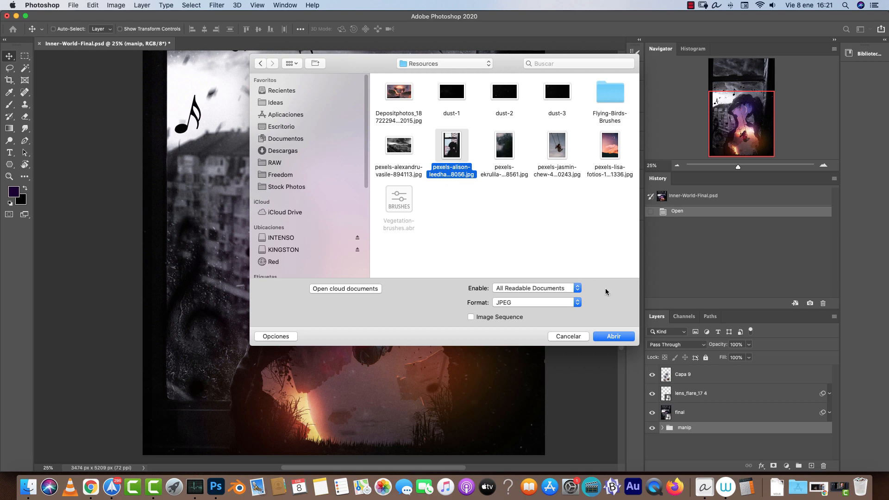
{"action": "left_click", "coordinate": [620, 339]}
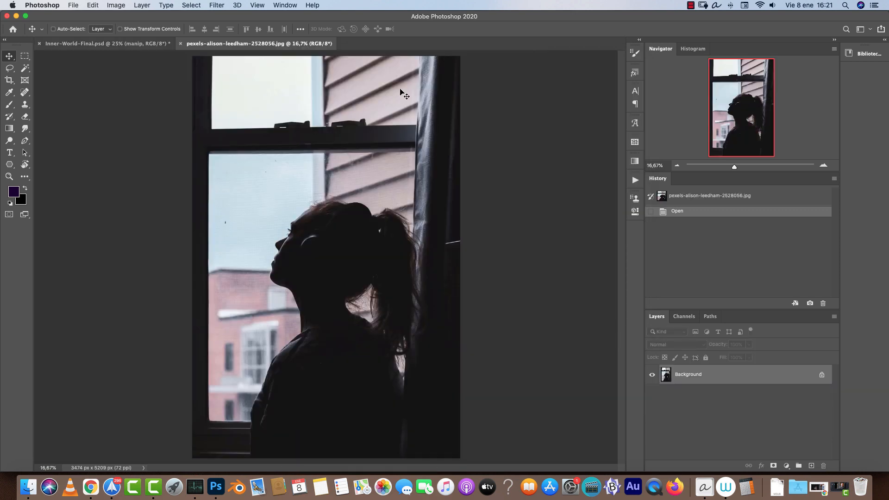
Step: Resize the photo to a width of 2300 pixels with its proportions kept
{"action": "key", "text": "super+alt+i"}
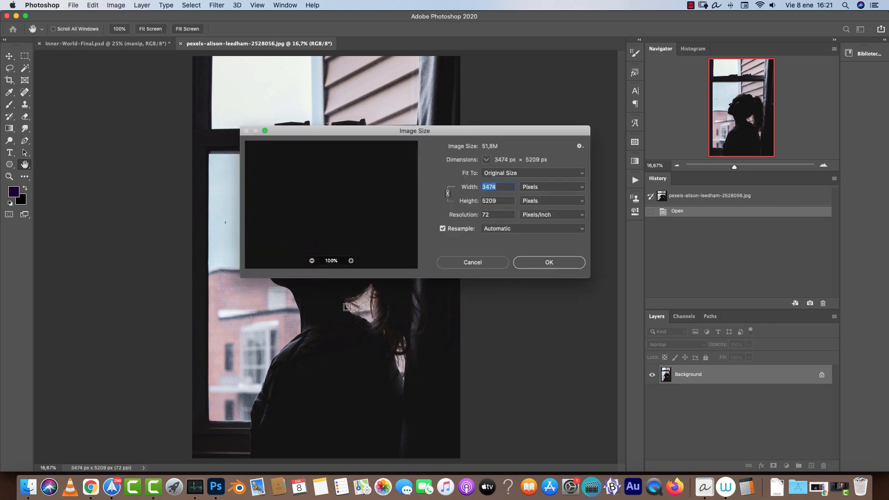
{"action": "key", "text": "Escape"}
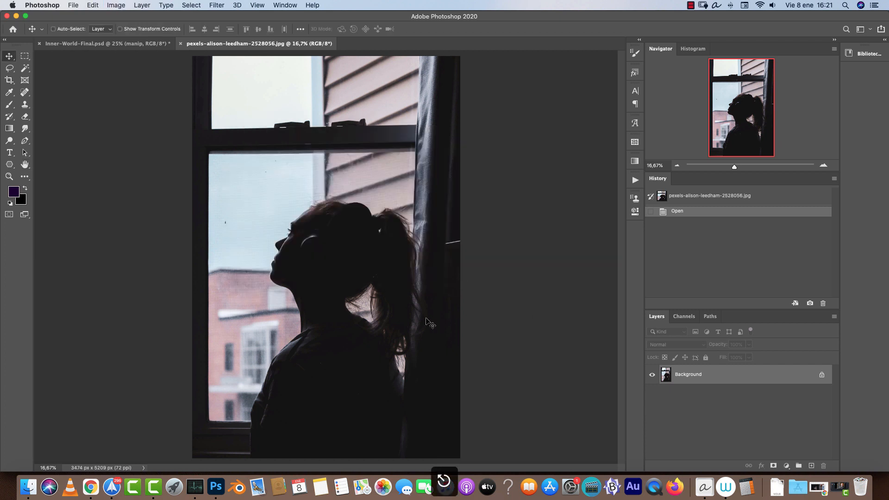
{"action": "key", "text": "super+alt+i"}
{"action": "type", "text": "2"}
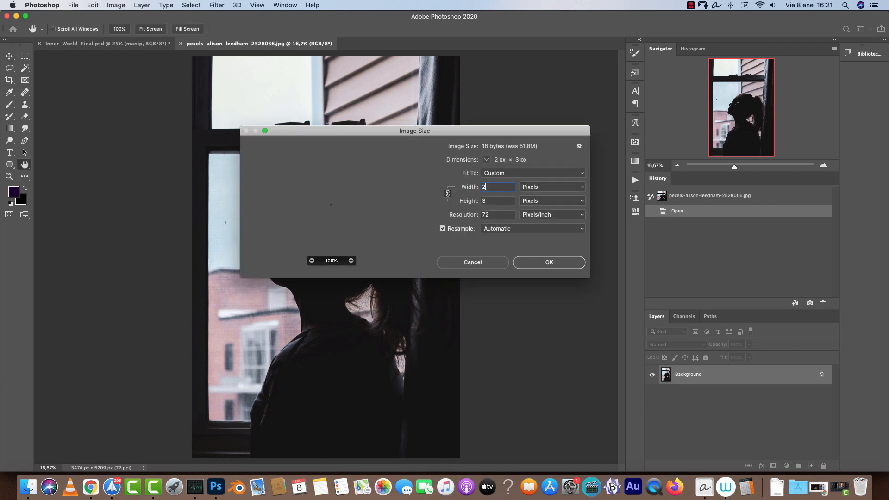
{"action": "type", "text": "300"}
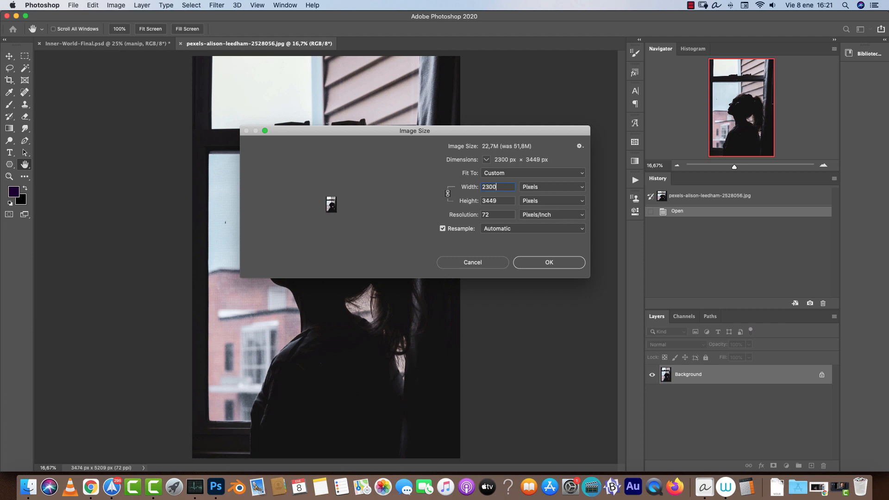
{"action": "key", "text": "Return"}
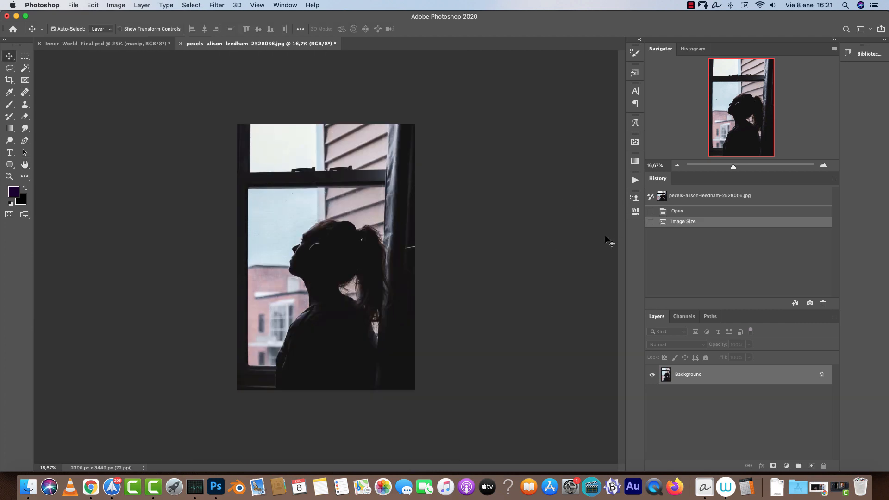
Step: Examine the resized photo up close around the woman's head and as a whole
{"action": "key", "text": "super+plus"}
{"action": "key", "text": "super+plus"}
{"action": "key", "text": "super+plus"}
{"action": "key", "text": "super+plus"}
{"action": "left_click", "coordinate": [677, 165]}
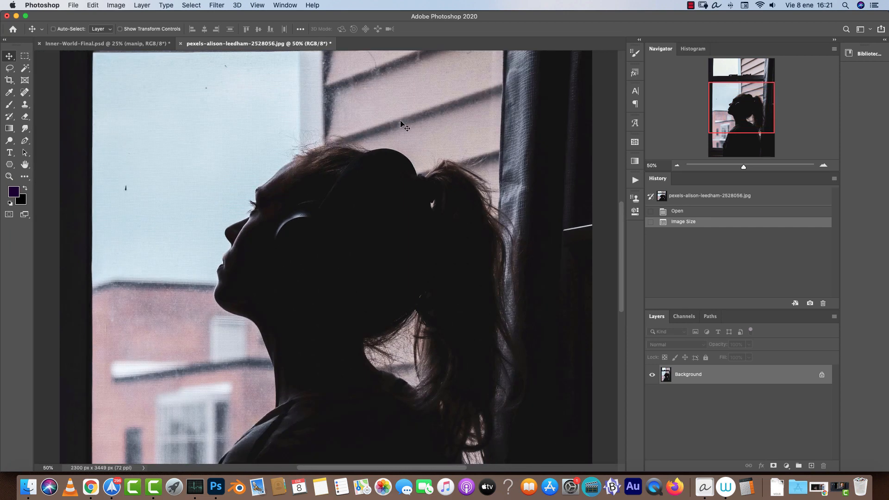
{"action": "left_click", "coordinate": [676, 165]}
{"action": "left_click", "coordinate": [676, 166]}
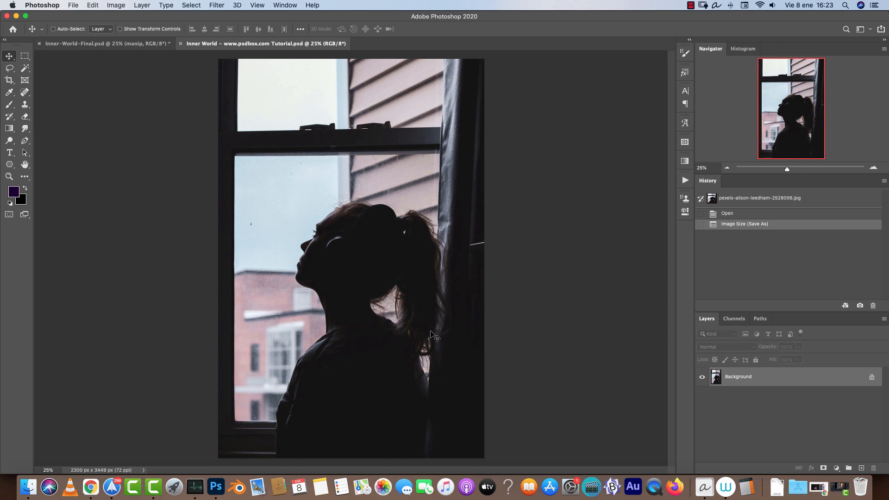
Step: Start a Pen tool path where the sleeve meets the window sill and trace the pane's bottom edge and lower-left corner
{"action": "left_click", "coordinate": [873, 168]}
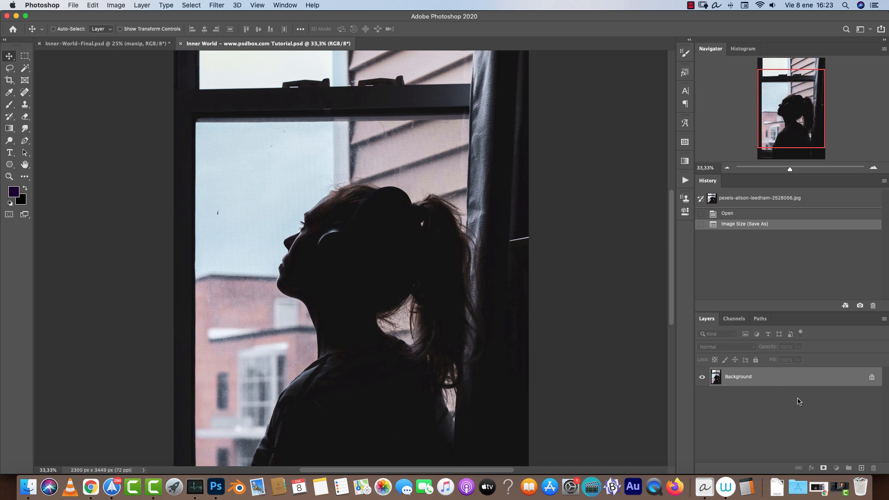
{"action": "key", "text": "p"}
{"action": "key", "text": "d"}
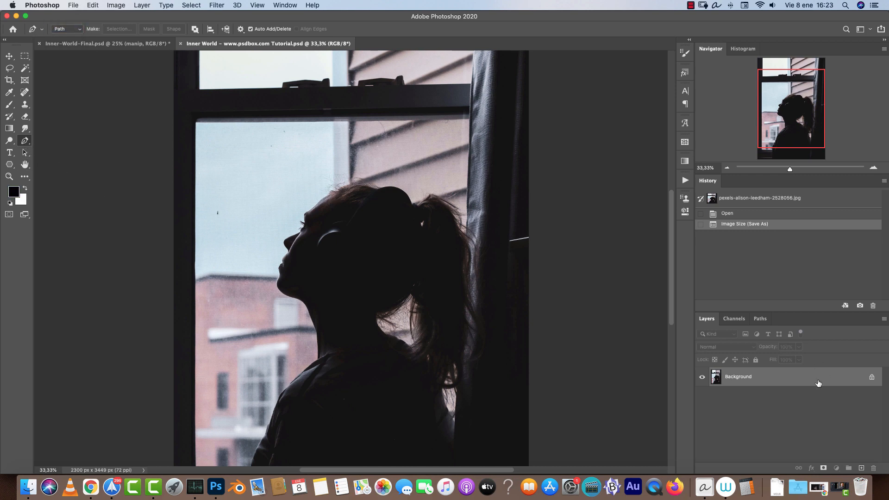
{"action": "key", "text": "super+1"}
{"action": "left_click_drag", "start_coordinate": [426, 375], "coordinate": [509, 139]}
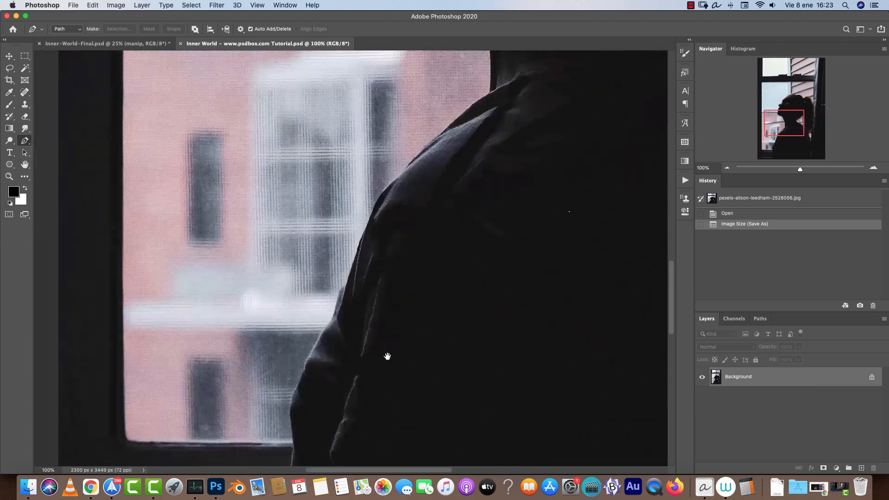
{"action": "left_click_drag", "start_coordinate": [320, 446], "coordinate": [427, 184]}
{"action": "scroll", "coordinate": [305, 206], "scroll_direction": "up", "scroll_amount": 3}
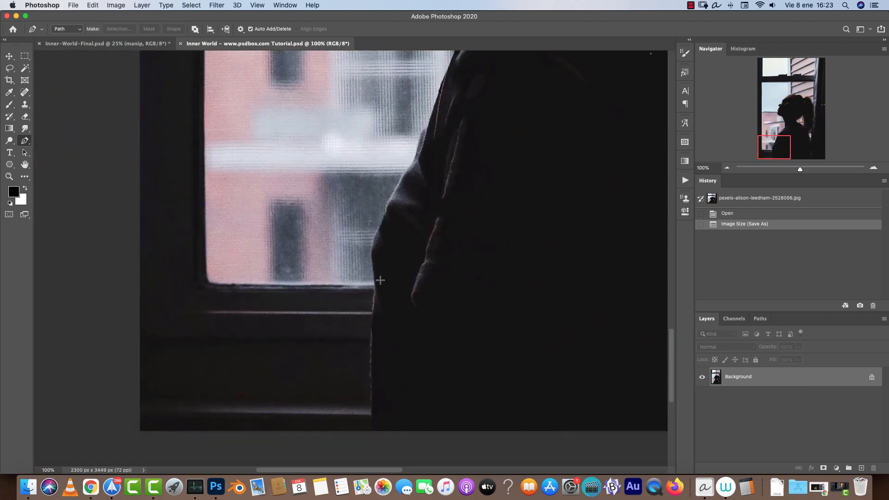
{"action": "left_click", "coordinate": [374, 284]}
{"action": "left_click_drag", "start_coordinate": [213, 283], "coordinate": [207, 282]}
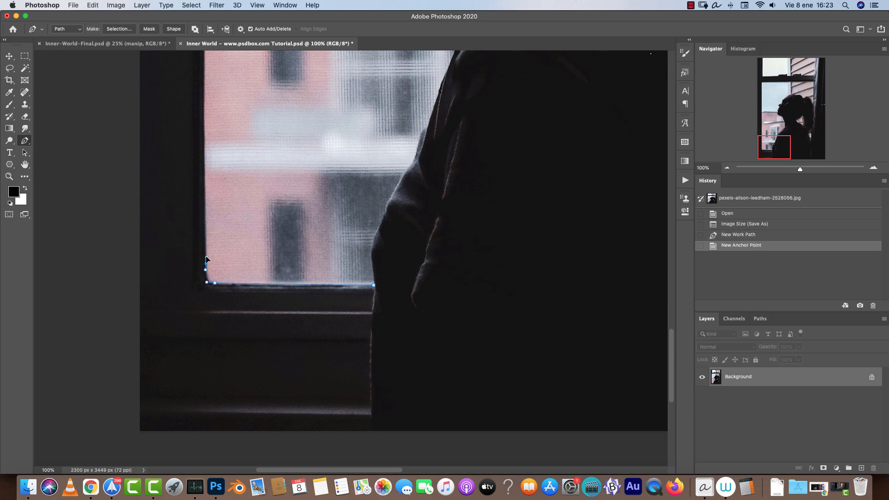
{"action": "left_click", "coordinate": [206, 250]}
Step: Continue the path upward along the left edge of the window pane, past the brick building and into the sky area
{"action": "scroll", "coordinate": [207, 231], "scroll_direction": "up", "scroll_amount": 5}
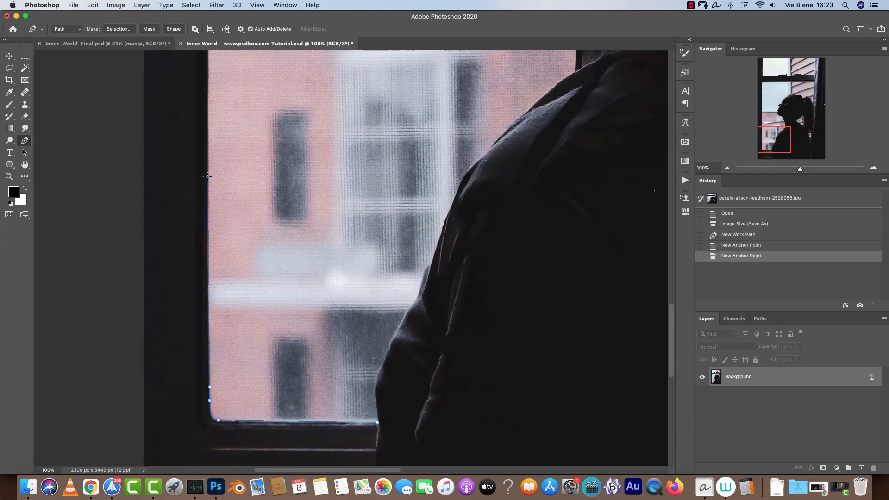
{"action": "left_click", "coordinate": [208, 175]}
{"action": "scroll", "coordinate": [208, 178], "scroll_direction": "up", "scroll_amount": 5}
{"action": "left_click", "coordinate": [209, 175]}
{"action": "scroll", "coordinate": [210, 181], "scroll_direction": "up", "scroll_amount": 5}
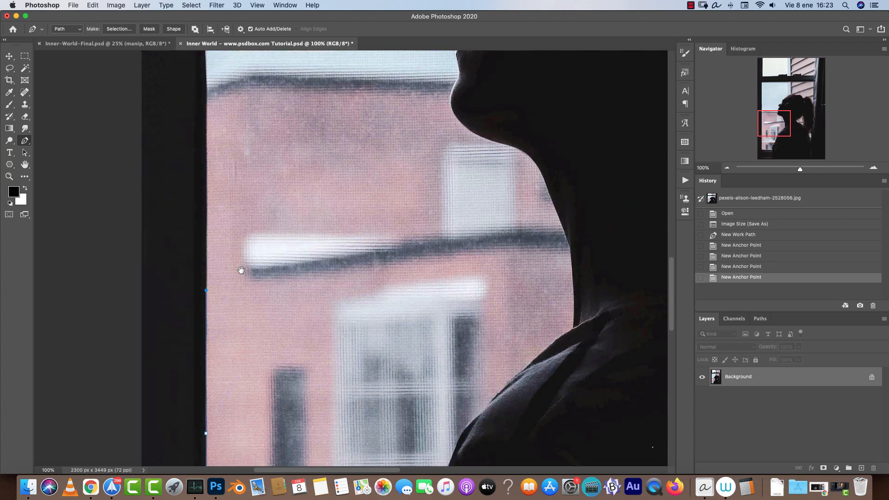
{"action": "left_click", "coordinate": [208, 184]}
{"action": "left_click_drag", "start_coordinate": [231, 123], "coordinate": [229, 243]}
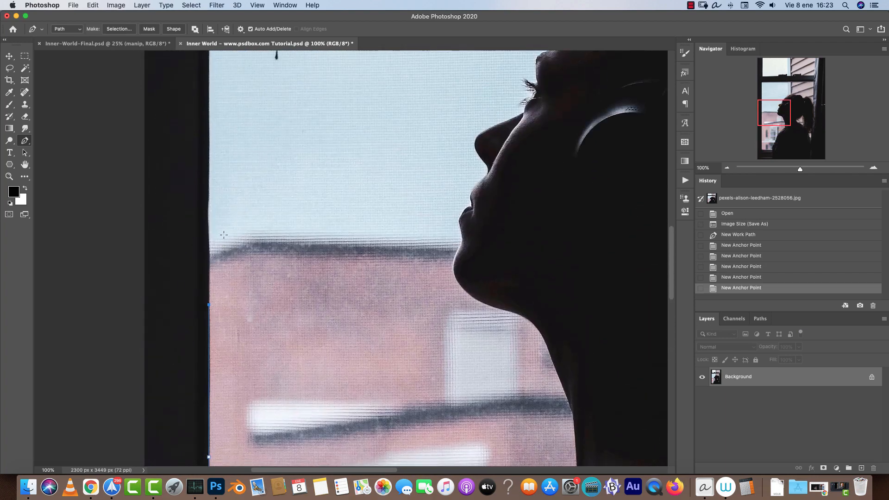
{"action": "left_click", "coordinate": [207, 204]}
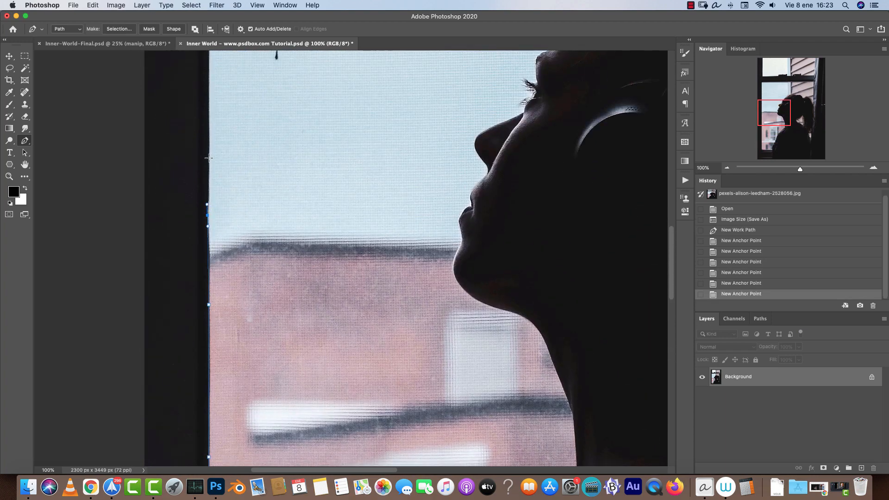
{"action": "left_click", "coordinate": [209, 158]}
{"action": "scroll", "coordinate": [210, 185], "scroll_direction": "up", "scroll_amount": 5}
{"action": "left_click", "coordinate": [212, 208]}
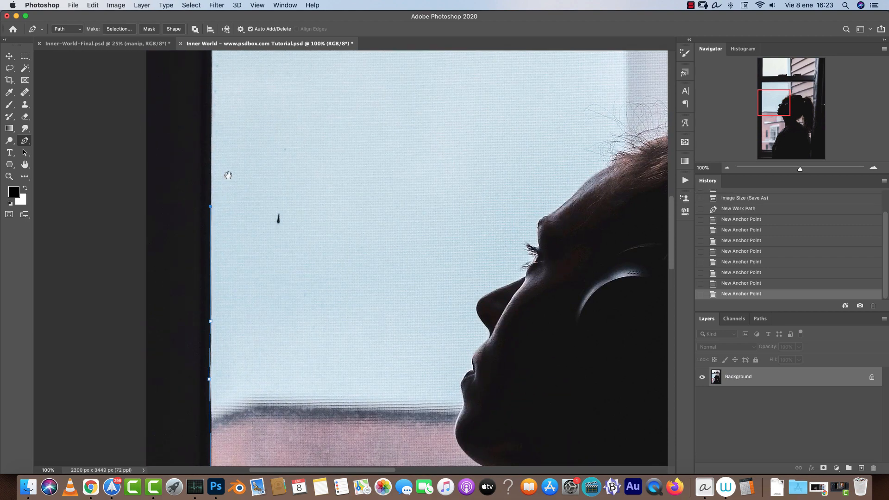
Step: Carry the path around the pane's upper-left corner and along its top edge beneath the window crossbar
{"action": "left_click_drag", "start_coordinate": [239, 123], "coordinate": [246, 270]}
{"action": "mouse_move", "coordinate": [219, 203]}
{"action": "left_mouse_down"}
{"action": "mouse_move", "coordinate": [220, 176]}
{"action": "mouse_move", "coordinate": [215, 189]}
{"action": "left_mouse_up"}
{"action": "scroll", "coordinate": [218, 196], "scroll_direction": "up", "scroll_amount": 3}
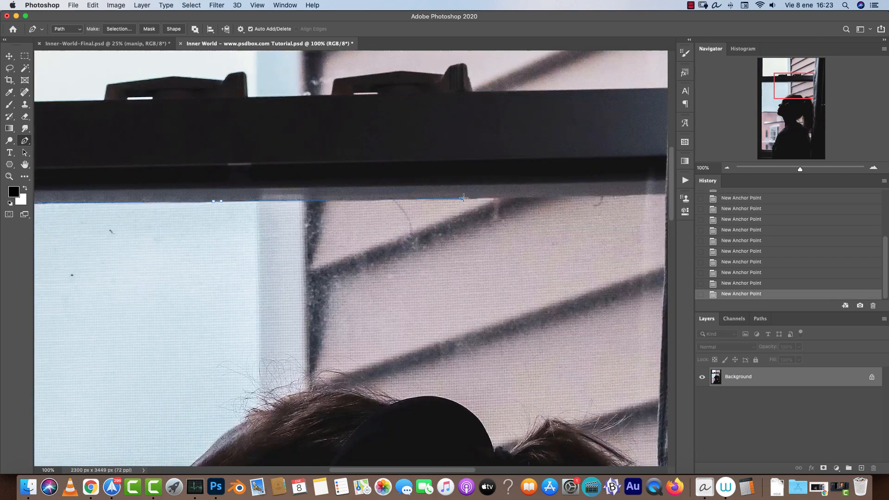
Step: Trace the path over the woman's ponytail, headphones and hair down to her forehead
{"action": "scroll", "coordinate": [324, 232], "scroll_direction": "down", "scroll_amount": 5}
{"action": "left_click", "coordinate": [430, 171]}
{"action": "left_click_drag", "start_coordinate": [132, 251], "coordinate": [310, 214]}
{"action": "left_click_drag", "start_coordinate": [310, 215], "coordinate": [314, 208]}
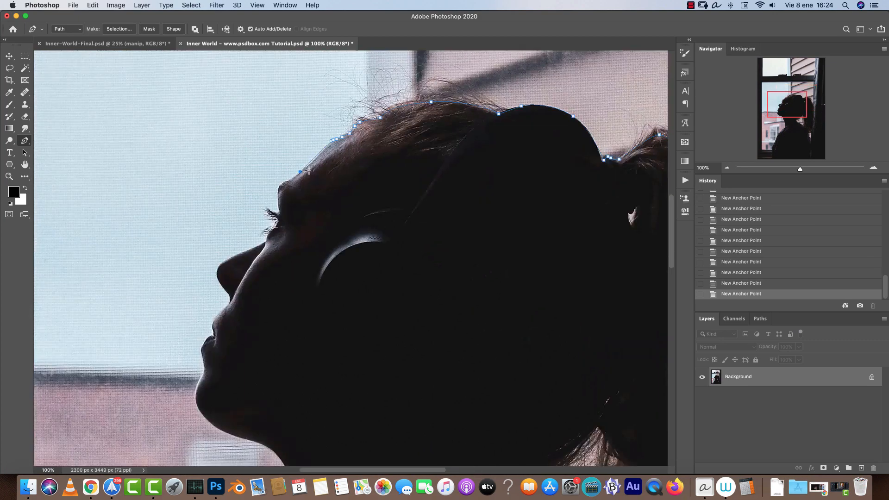
{"action": "left_click_drag", "start_coordinate": [315, 158], "coordinate": [296, 178]}
{"action": "left_click", "coordinate": [315, 158], "text": "alt"}
Step: Trace the path closely along the woman's facial profile from the nose down to the chin
{"action": "left_click", "coordinate": [354, 274]}
{"action": "left_click_drag", "start_coordinate": [348, 270], "coordinate": [291, 291]}
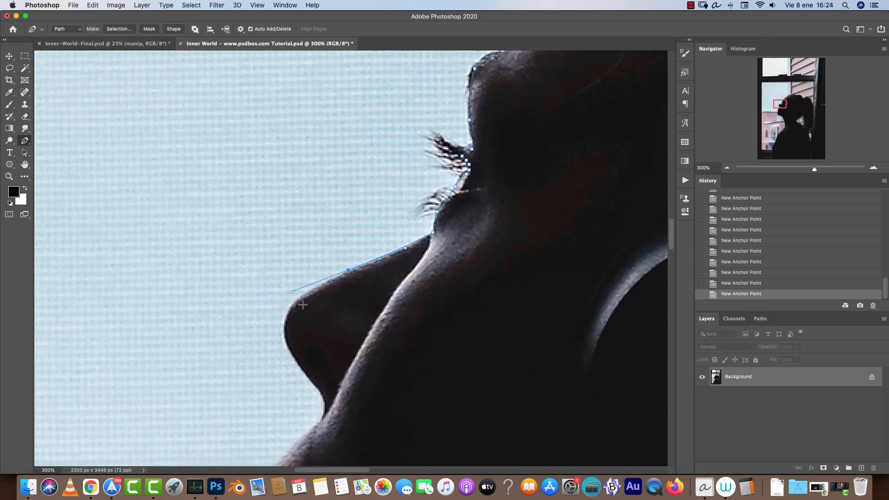
{"action": "left_click_drag", "start_coordinate": [311, 380], "coordinate": [324, 415]}
{"action": "left_click_drag", "start_coordinate": [415, 355], "coordinate": [410, 373]}
{"action": "left_click_drag", "start_coordinate": [315, 313], "coordinate": [293, 353]}
{"action": "key", "text": "super+z"}
Step: Continue the path down the neck, shoulder and sleeve and close it at its starting point on the window sill
{"action": "left_click_drag", "start_coordinate": [197, 299], "coordinate": [215, 319]}
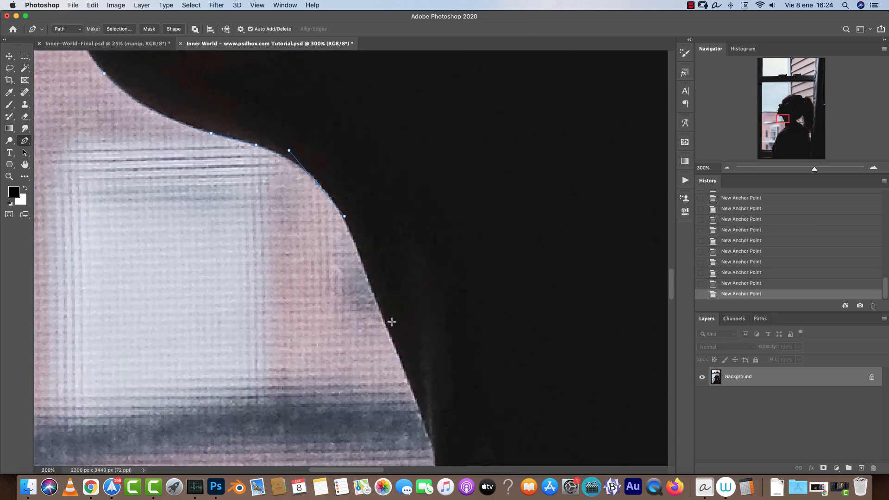
{"action": "left_click", "coordinate": [299, 160]}
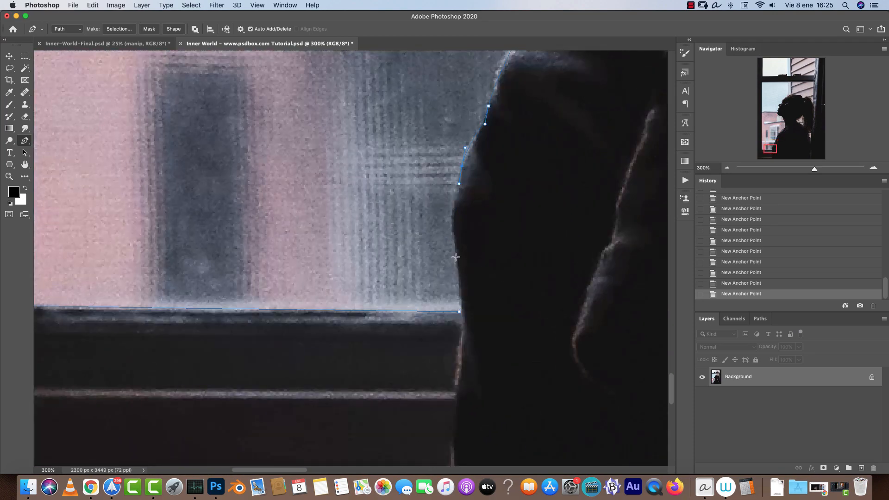
{"action": "right_click", "coordinate": [484, 260]}
{"action": "left_click", "coordinate": [771, 160]}
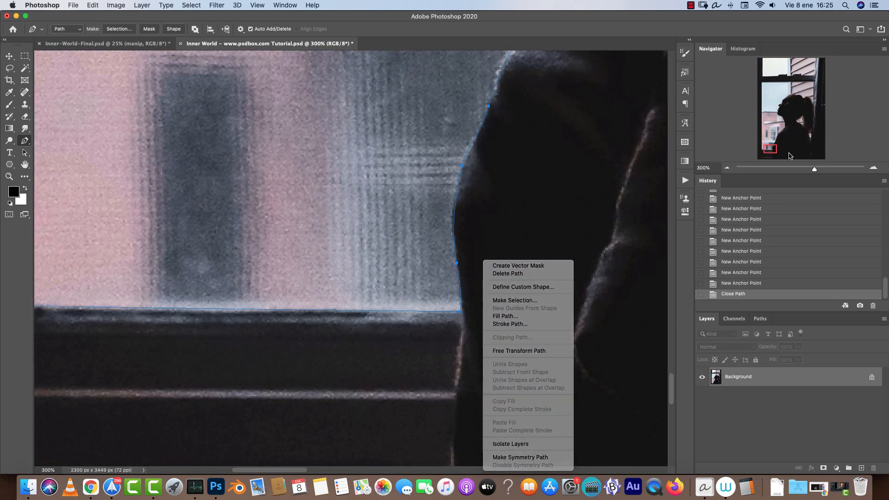
Step: Convert the closed window path into a selection
{"action": "left_click", "coordinate": [727, 167]}
{"action": "left_click", "coordinate": [727, 167]}
{"action": "left_click_drag", "start_coordinate": [542, 165], "coordinate": [474, 342]}
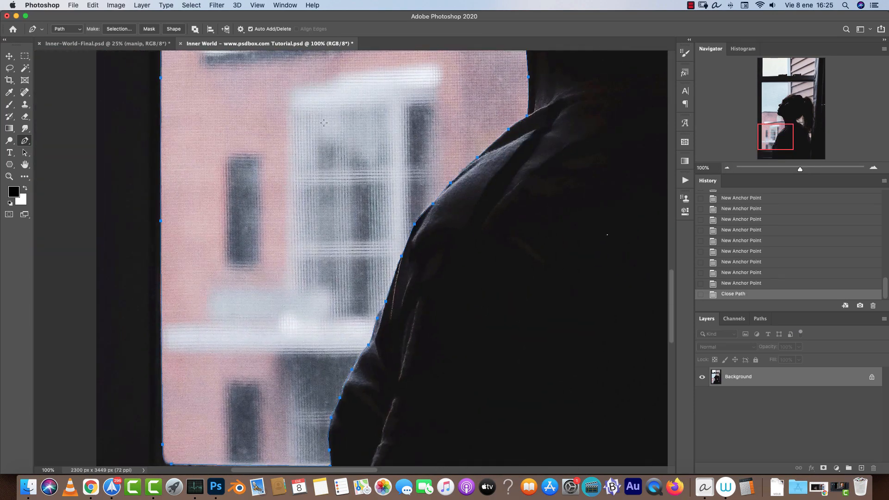
{"action": "right_click", "coordinate": [315, 124]}
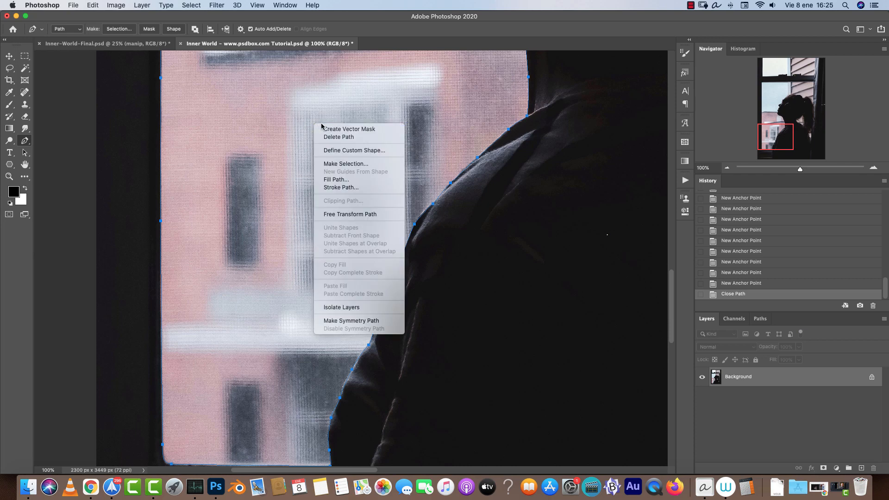
{"action": "left_click", "coordinate": [346, 164]}
{"action": "left_click", "coordinate": [499, 199]}
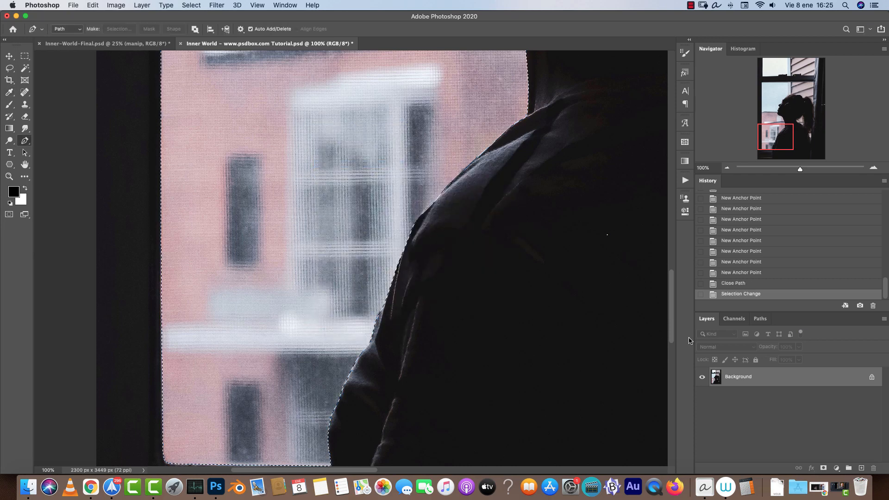
Step: Add a layer mask to the photo that hides the selected window view and keeps the woman and frame
{"action": "left_click", "coordinate": [825, 467]}
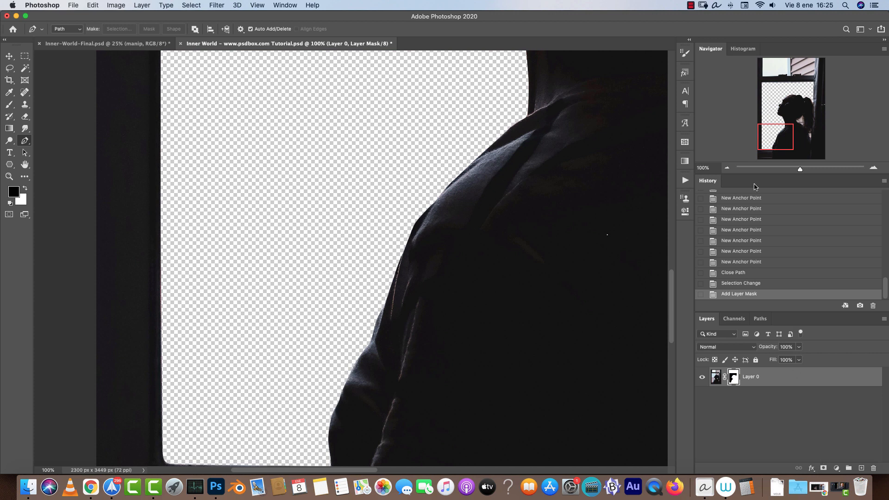
{"action": "key", "text": "super+minus"}
{"action": "left_click_drag", "start_coordinate": [567, 144], "coordinate": [519, 339]}
{"action": "left_click_drag", "start_coordinate": [531, 277], "coordinate": [441, 294]}
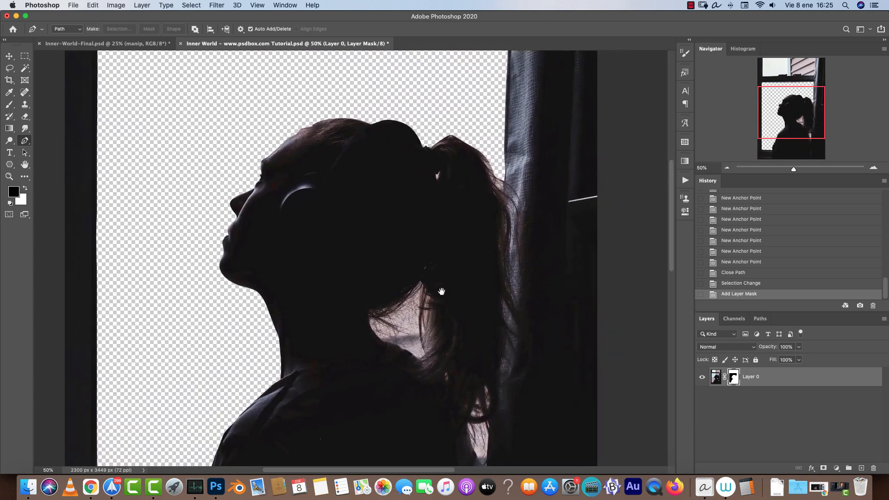
Step: Start a pen path at the upper window pane's top-left corner, following its left edge down and onto the bottom edge
{"action": "left_click_drag", "start_coordinate": [469, 193], "coordinate": [514, 451]}
{"action": "left_click_drag", "start_coordinate": [506, 226], "coordinate": [578, 262]}
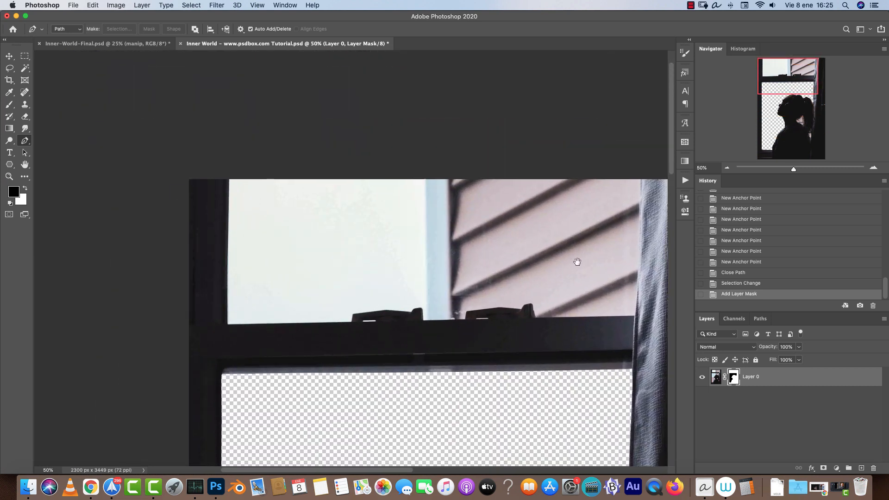
{"action": "key", "text": "super+plus"}
{"action": "left_click_drag", "start_coordinate": [294, 194], "coordinate": [399, 208]}
{"action": "left_click", "coordinate": [231, 137]}
{"action": "left_click_drag", "start_coordinate": [230, 340], "coordinate": [230, 359]}
{"action": "left_click", "coordinate": [229, 429]}
{"action": "left_click_drag", "start_coordinate": [316, 428], "coordinate": [339, 428]}
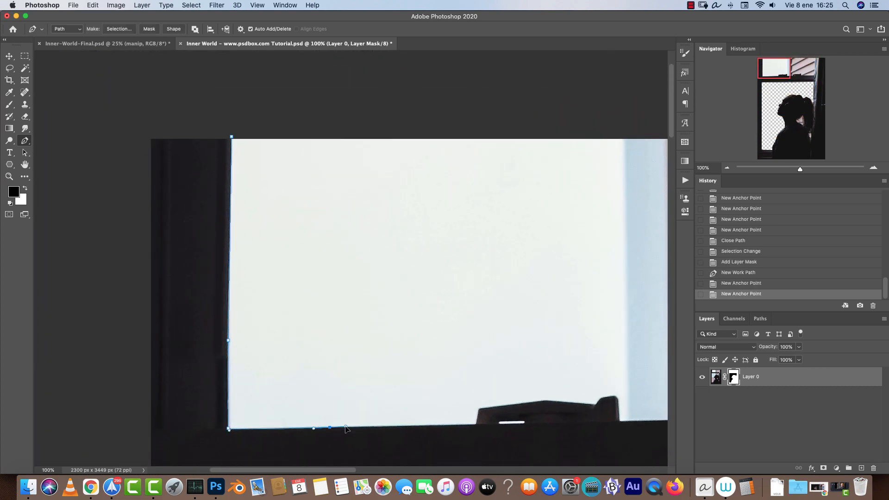
Step: Continue the path along the upper pane's bottom and right edges, run it above the canvas, and close it at the start
{"action": "left_click_drag", "start_coordinate": [579, 371], "coordinate": [204, 259]}
{"action": "left_click", "coordinate": [313, 308]}
{"action": "left_click_drag", "start_coordinate": [532, 260], "coordinate": [196, 419]}
{"action": "left_click", "coordinate": [335, 464]}
{"action": "left_click_drag", "start_coordinate": [343, 346], "coordinate": [345, 323]}
{"action": "scroll", "coordinate": [343, 247], "scroll_direction": "left", "scroll_amount": 15}
{"action": "left_click", "coordinate": [249, 182]}
Step: Convert the closed path to a selection, fill it with black on the layer mask to hide the upper window view, and deselect
{"action": "right_click", "coordinate": [345, 230]}
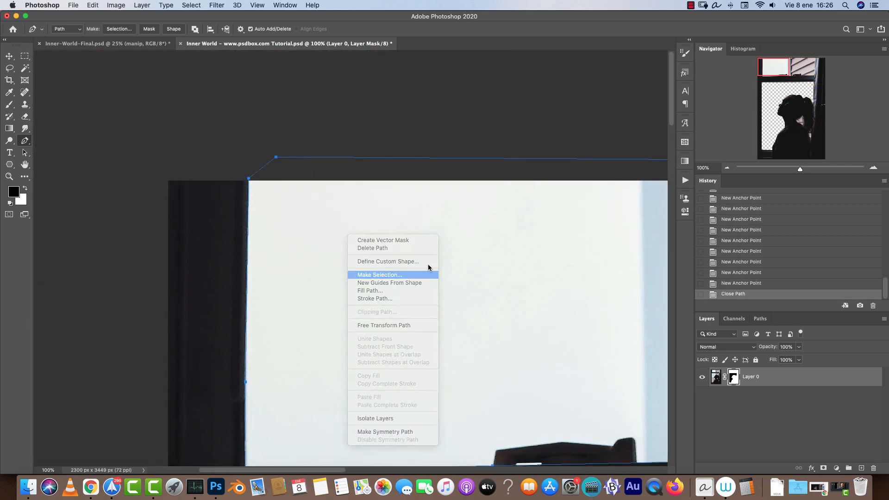
{"action": "left_click", "coordinate": [397, 274]}
{"action": "left_click", "coordinate": [495, 198]}
{"action": "scroll", "coordinate": [460, 236], "scroll_direction": "down", "scroll_amount": 5}
{"action": "scroll", "coordinate": [460, 236], "scroll_direction": "right", "scroll_amount": 5}
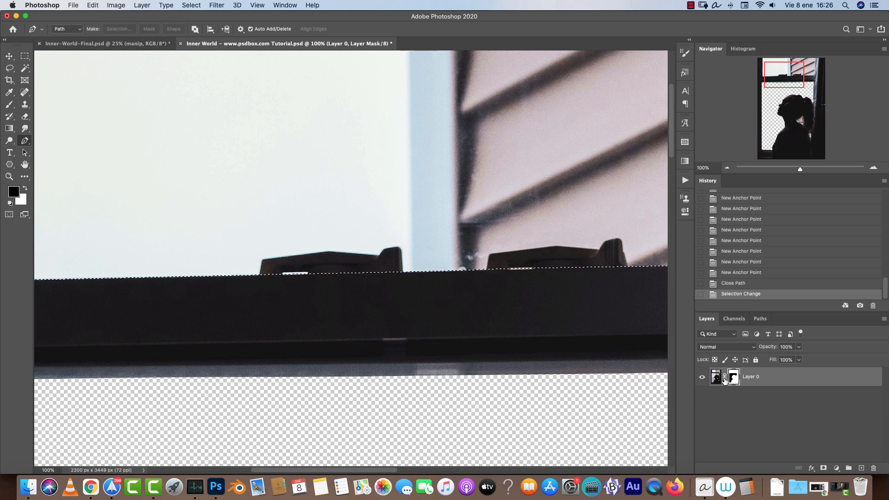
{"action": "key", "text": "alt+BackSpace"}
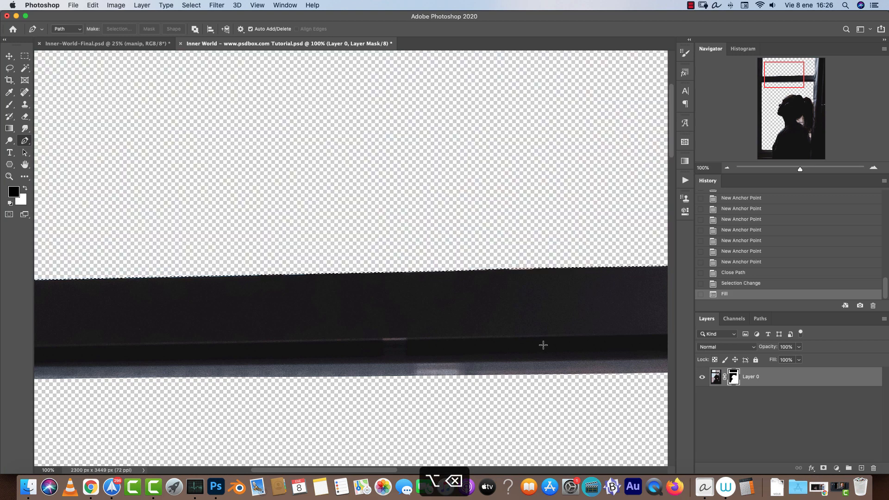
{"action": "key", "text": "super+d"}
Step: Examine the mask edge at the upper pane's lower left corner, and check the whole cut-out around the woman
{"action": "left_click_drag", "start_coordinate": [171, 227], "coordinate": [551, 278]}
{"action": "left_click", "coordinate": [874, 167]}
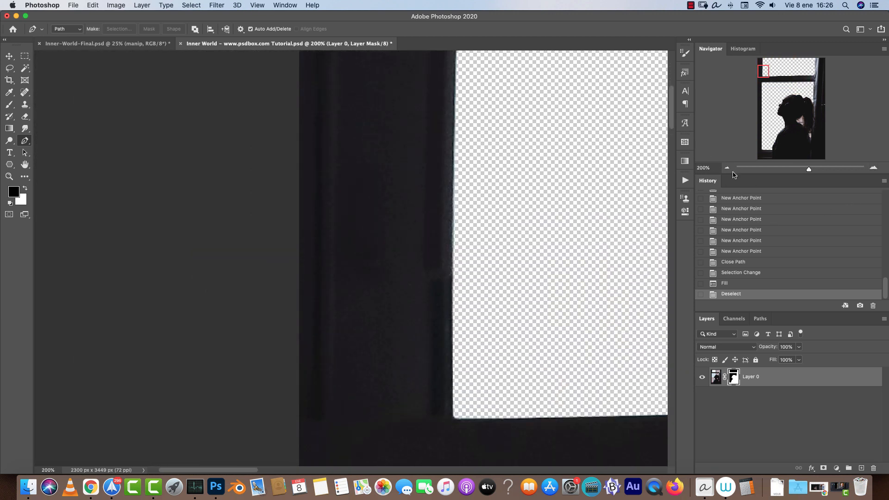
{"action": "left_click", "coordinate": [726, 168]}
{"action": "left_click", "coordinate": [726, 169]}
{"action": "left_click", "coordinate": [726, 169]}
{"action": "left_click", "coordinate": [727, 169]}
{"action": "left_click_drag", "start_coordinate": [509, 378], "coordinate": [478, 303]}
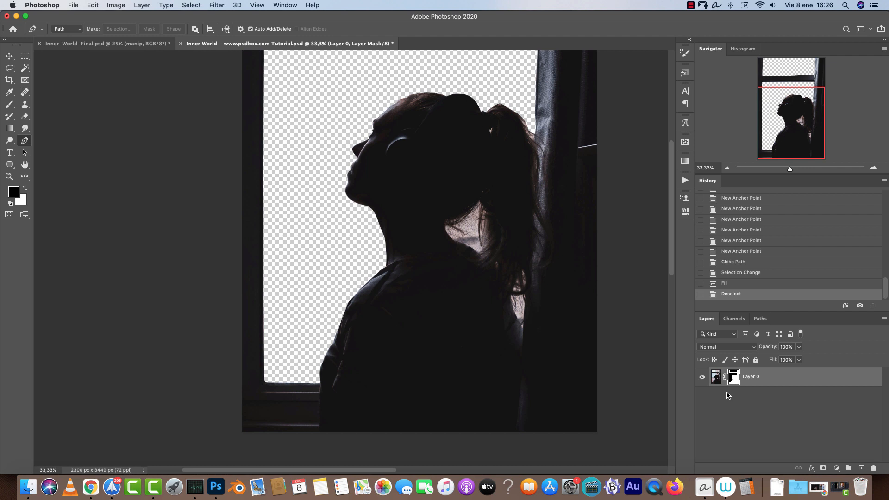
Step: Open the city photo pexels-alexandru-vasile-894113.jpg from the Resources folder
{"action": "key", "text": "super+o"}
{"action": "double_click", "coordinate": [595, 99]}
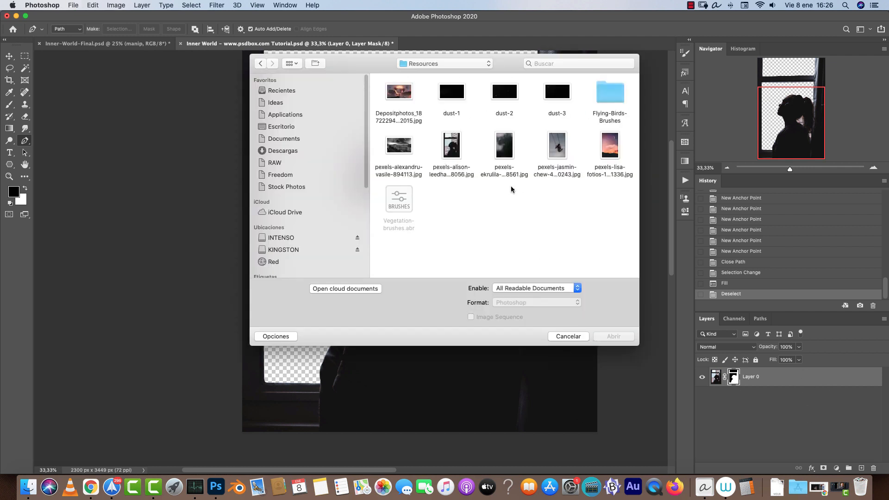
{"action": "left_click", "coordinate": [396, 146]}
{"action": "left_click", "coordinate": [621, 338]}
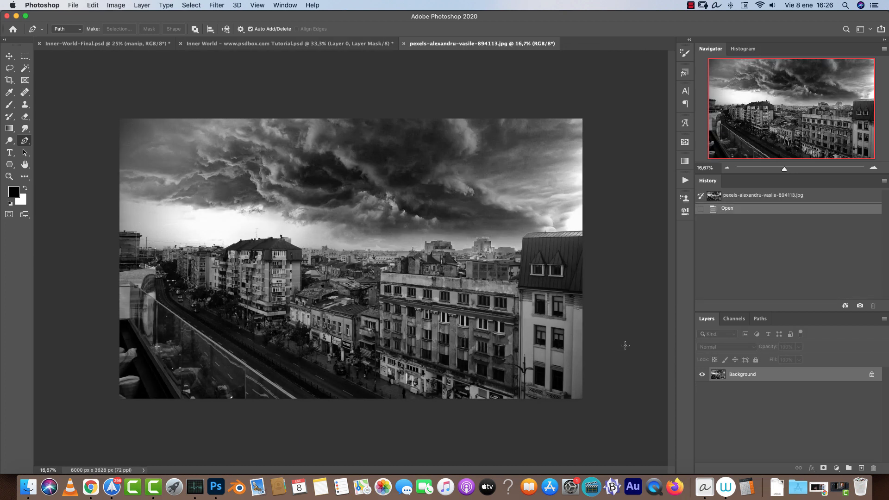
Step: Transfer the entire city photo to a new layer beneath the masked photo, closing its source file without saving
{"action": "key", "text": "super+a"}
{"action": "key", "text": "super+x"}
{"action": "key", "text": "super+w"}
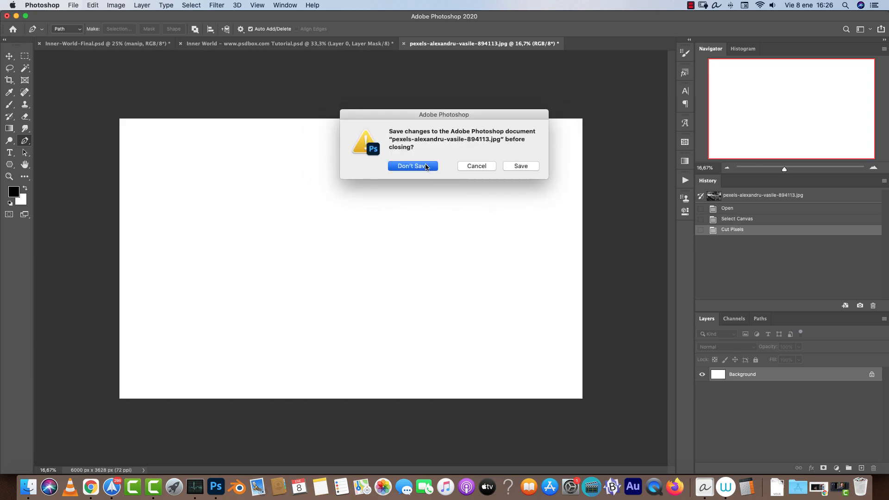
{"action": "left_click", "coordinate": [412, 166]}
{"action": "left_click", "coordinate": [857, 465]}
{"action": "key", "text": "super+v"}
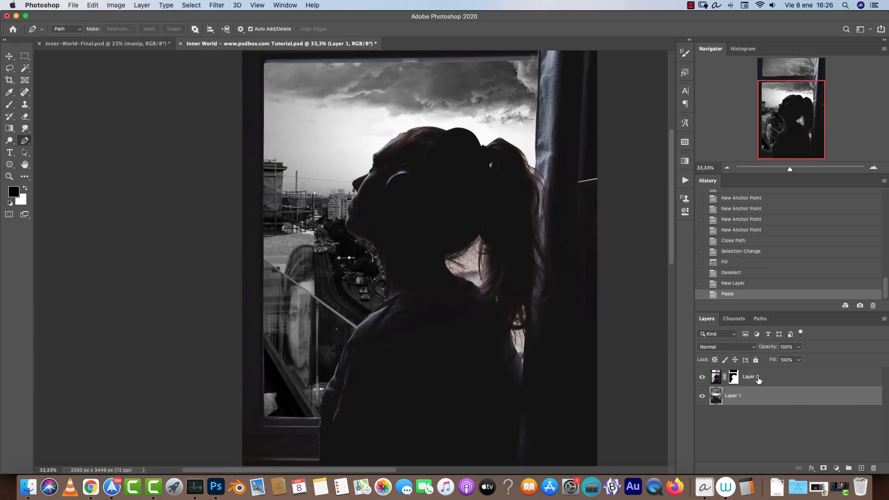
Step: Enlarge the city photo proportionally to about 134% with Free Transform, placing it behind the window
{"action": "left_click", "coordinate": [727, 167]}
{"action": "left_click", "coordinate": [727, 168]}
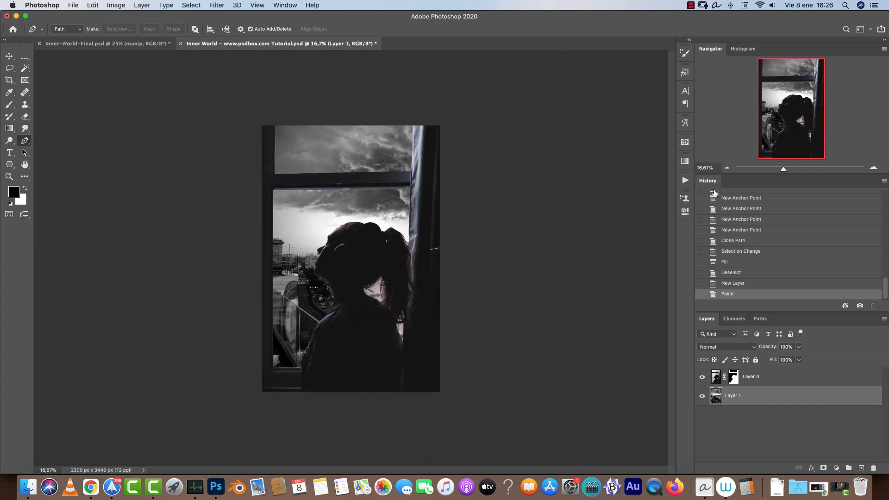
{"action": "key", "text": "super+t"}
{"action": "left_click_drag", "start_coordinate": [610, 258], "coordinate": [305, 230]}
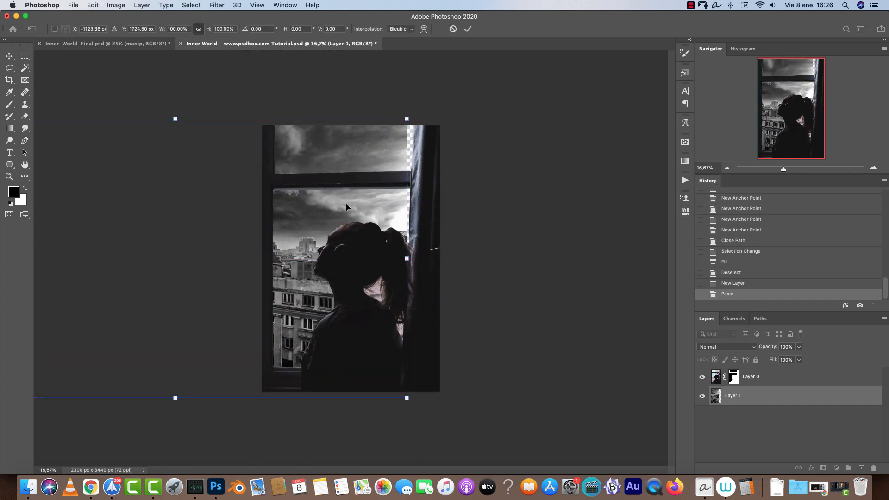
{"action": "left_click_drag", "start_coordinate": [410, 123], "coordinate": [584, 64]}
{"action": "left_click_drag", "start_coordinate": [424, 189], "coordinate": [547, 233]}
{"action": "left_click_drag", "start_coordinate": [392, 235], "coordinate": [494, 275]}
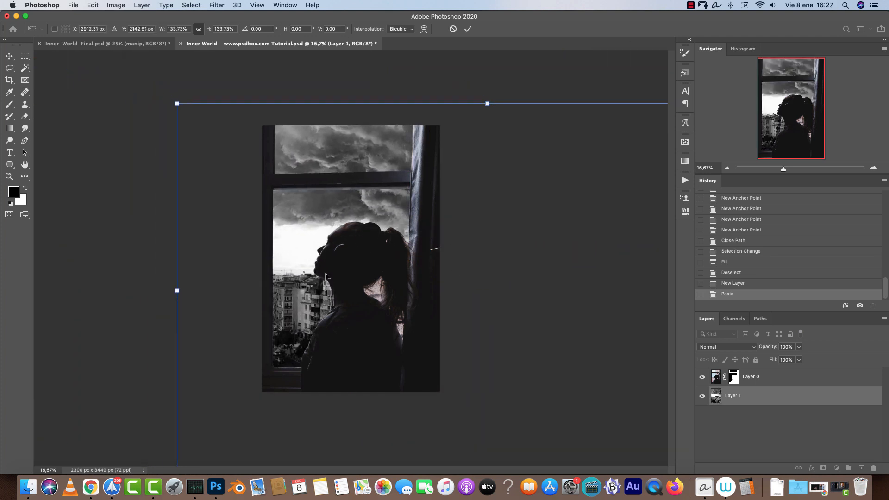
Step: Reposition the enlarged city so its buildings sit beside the woman's neck with dark clouds above, and apply the transform
{"action": "left_click_drag", "start_coordinate": [378, 247], "coordinate": [227, 317]}
{"action": "left_click_drag", "start_coordinate": [322, 282], "coordinate": [386, 227]}
{"action": "left_click_drag", "start_coordinate": [343, 260], "coordinate": [394, 224]}
{"action": "left_click_drag", "start_coordinate": [313, 223], "coordinate": [327, 247]}
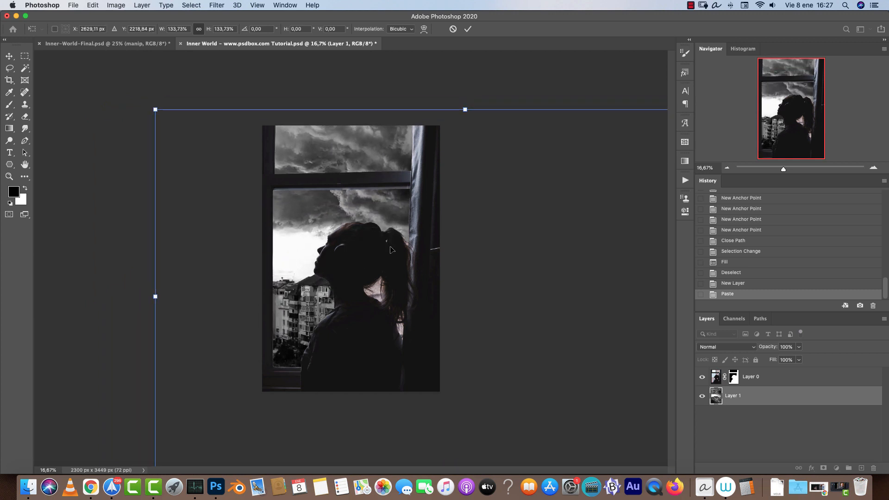
{"action": "left_click_drag", "start_coordinate": [391, 250], "coordinate": [360, 240]}
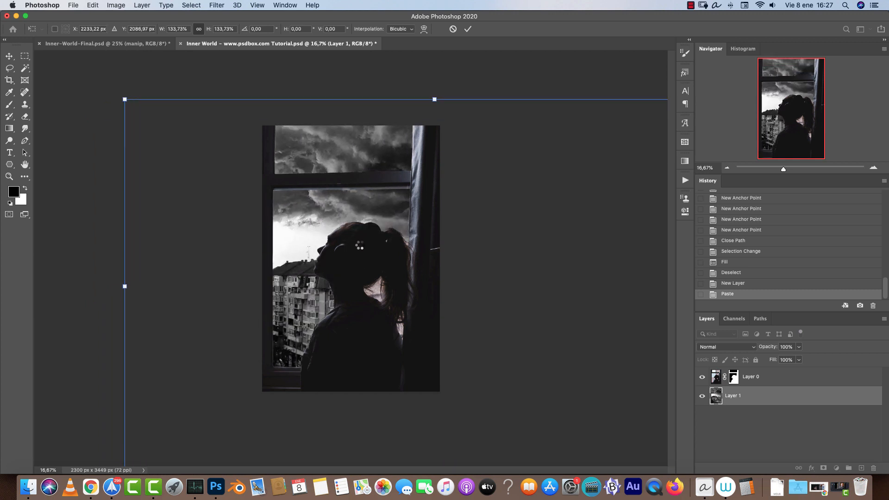
{"action": "key", "text": "Return"}
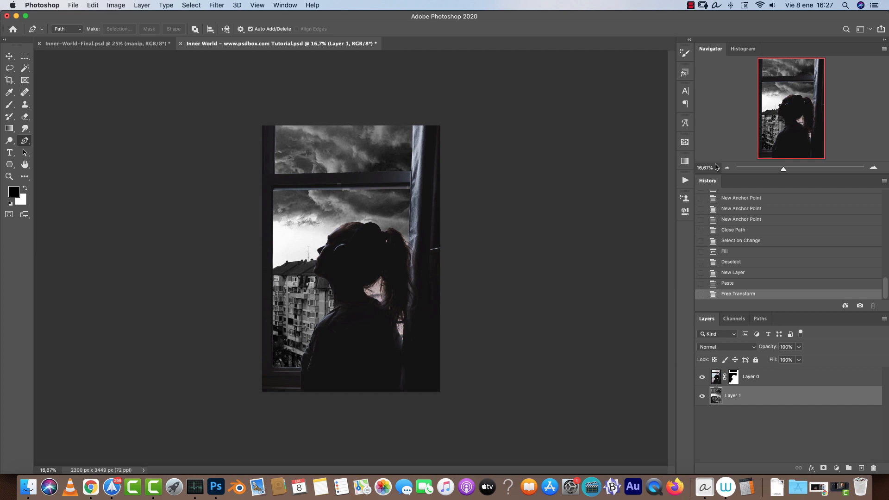
Step: Check how far the city layer extends beyond the canvas using its transform bounds, leaving it unchanged
{"action": "left_click", "coordinate": [726, 169]}
{"action": "key", "text": "super+t"}
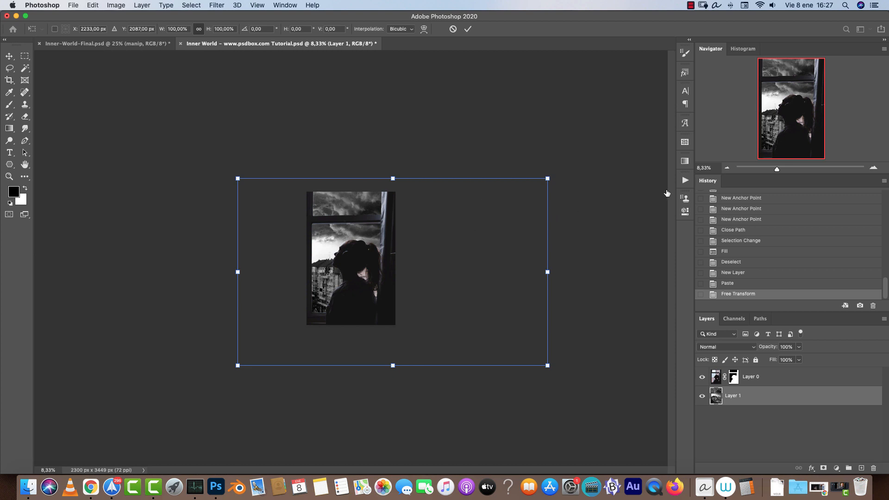
{"action": "key", "text": "Escape"}
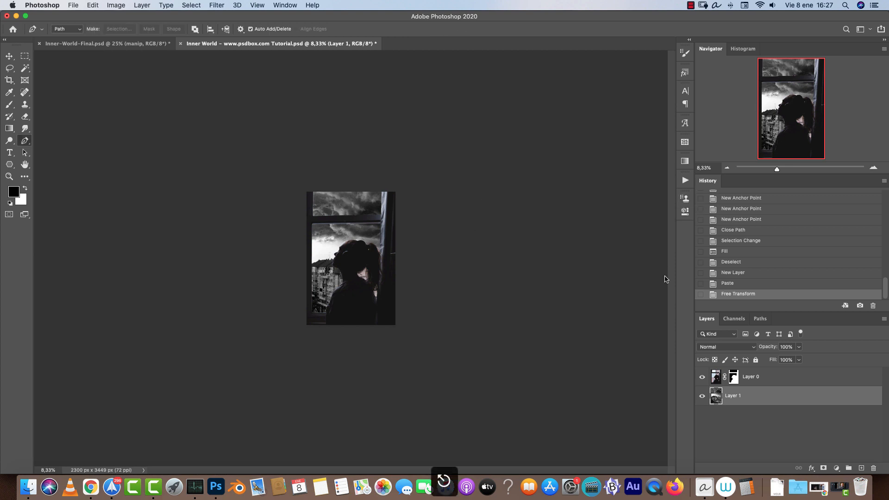
{"action": "left_click", "coordinate": [873, 168]}
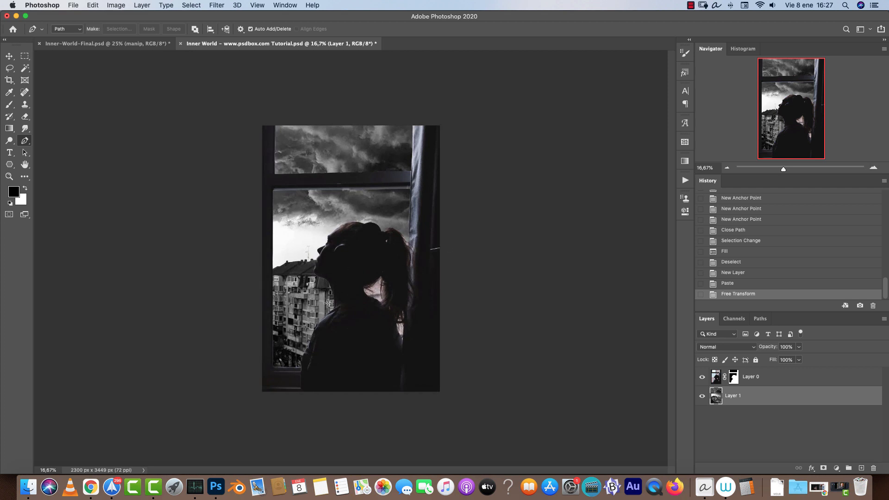
Step: Select the whole canvas and rename the city photo's layer CITY
{"action": "key", "text": "super+a"}
{"action": "double_click", "coordinate": [732, 396]}
{"action": "type", "text": "CITY"}
{"action": "key", "text": "Return"}
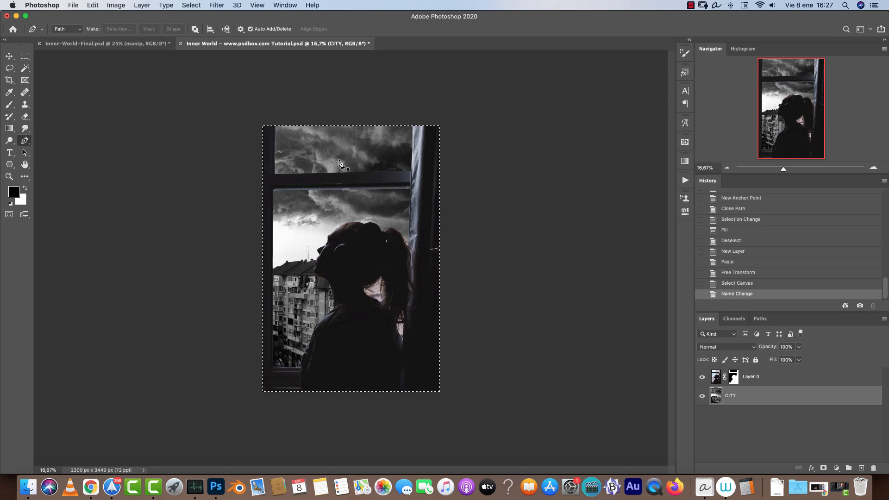
Step: Copy the canvas-sized selection of the CITY layer to a new layer with Layer Via Copy
{"action": "right_click", "coordinate": [319, 173]}
{"action": "left_click", "coordinate": [115, 124]}
{"action": "left_click", "coordinate": [22, 57]}
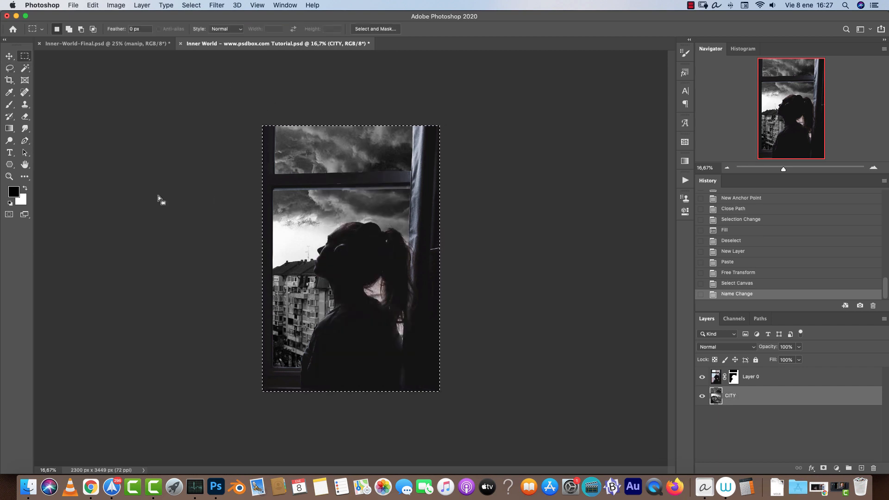
{"action": "right_click", "coordinate": [352, 194]}
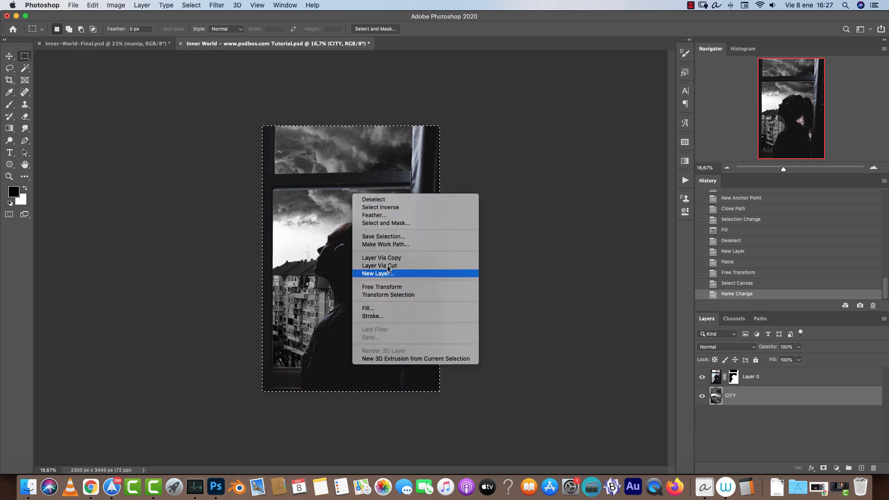
{"action": "left_click", "coordinate": [401, 261]}
Step: Try offsetting the cropped city copy from the original beneath it, and undo the move
{"action": "left_click", "coordinate": [749, 419]}
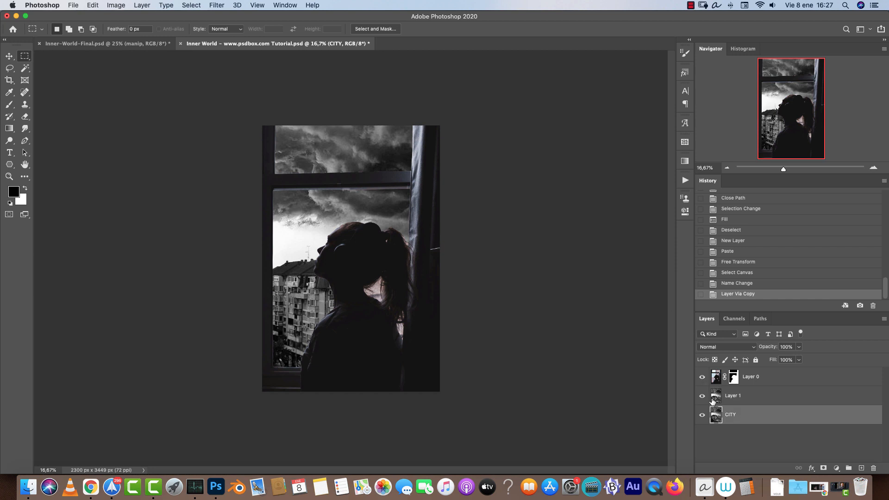
{"action": "left_click", "coordinate": [742, 397]}
{"action": "key", "text": "v"}
{"action": "left_click_drag", "start_coordinate": [333, 172], "coordinate": [359, 195]}
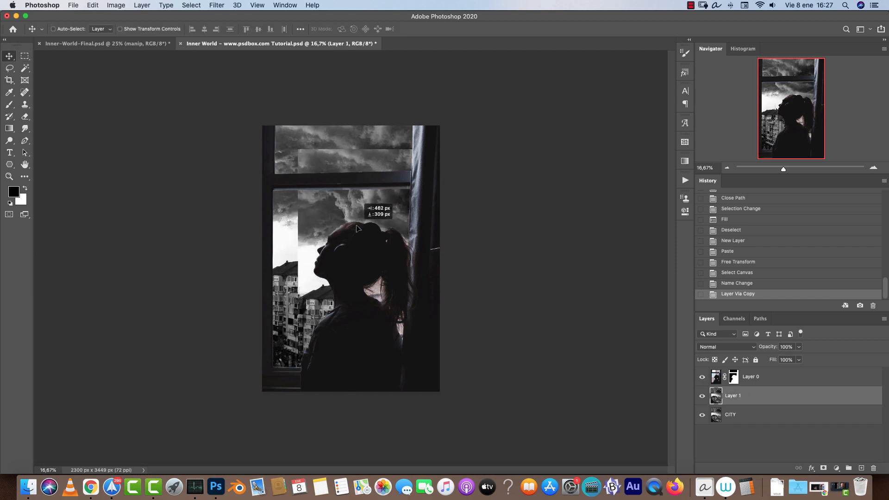
{"action": "key", "text": "super+z"}
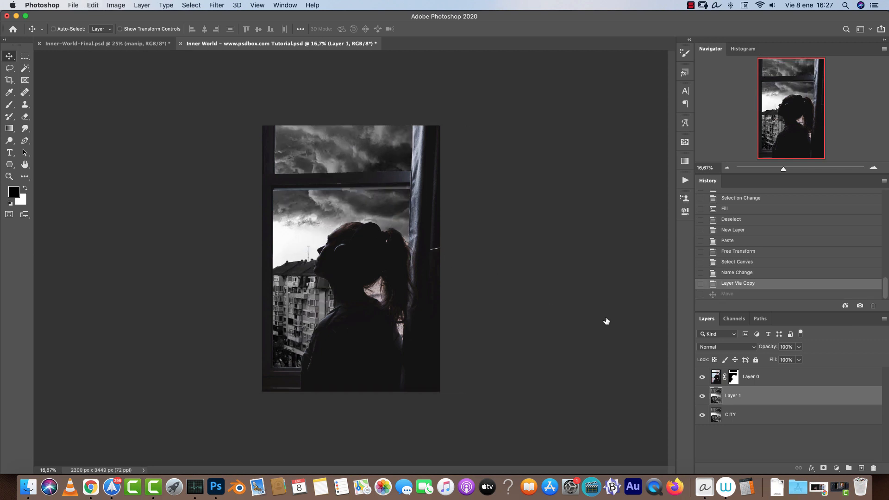
Step: Delete the oversized CITY layer, keeping the cropped copy, and check the copy's transform bounds
{"action": "left_click", "coordinate": [757, 418]}
{"action": "left_click_drag", "start_coordinate": [867, 418], "coordinate": [873, 468]}
{"action": "key", "text": "super+t"}
{"action": "key", "text": "Escape"}
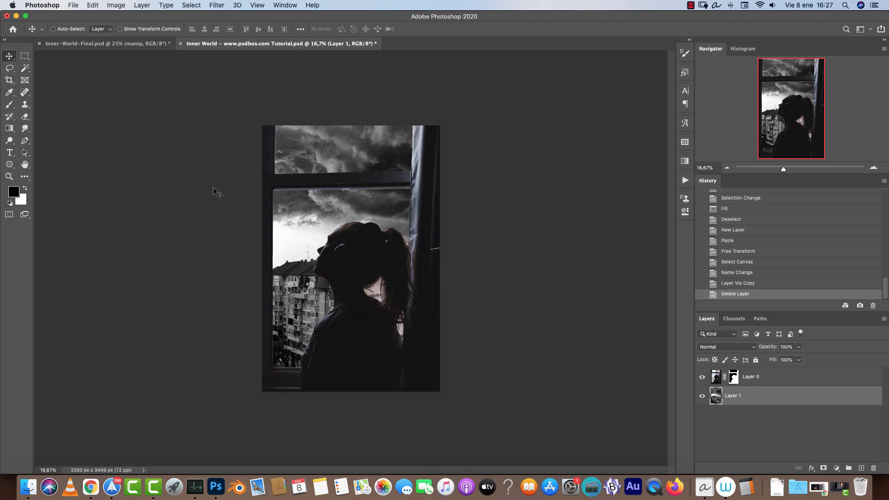
Step: Apply an 18 px Field Blur from the Blur Gallery to the cropped city layer and inspect the softened background
{"action": "left_click", "coordinate": [870, 170]}
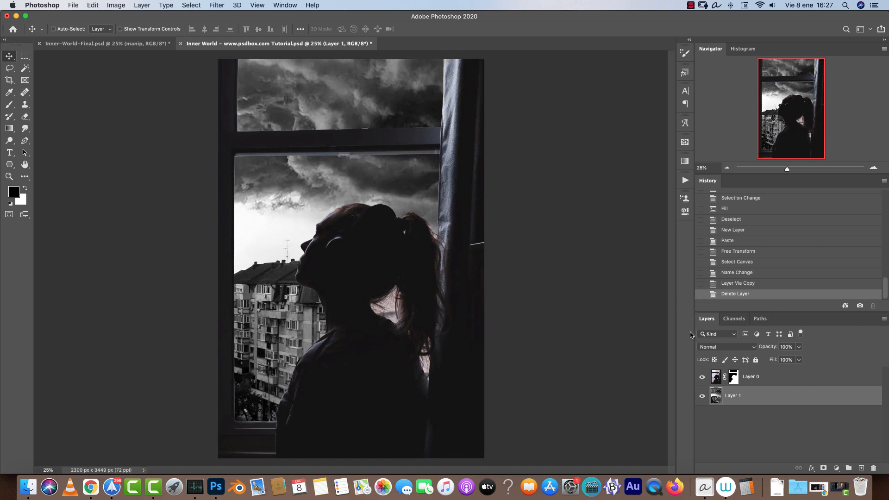
{"action": "left_click", "coordinate": [218, 6]}
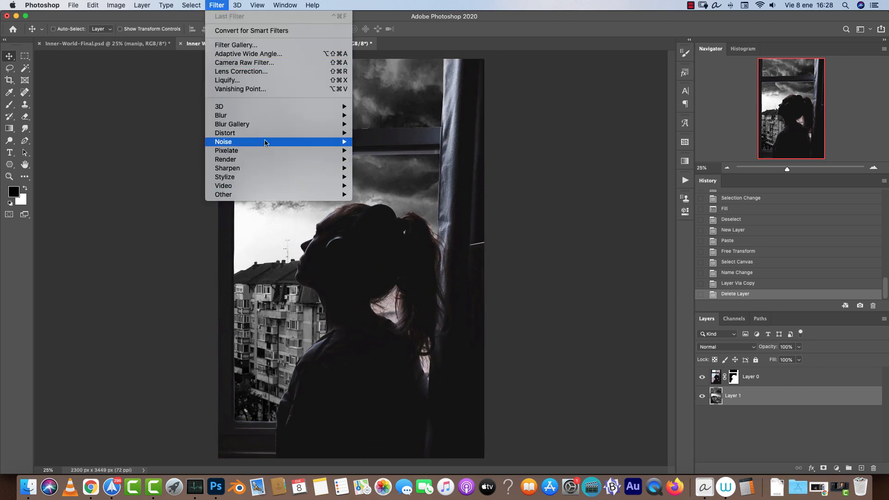
{"action": "mouse_move", "coordinate": [287, 126]}
{"action": "left_click", "coordinate": [397, 124]}
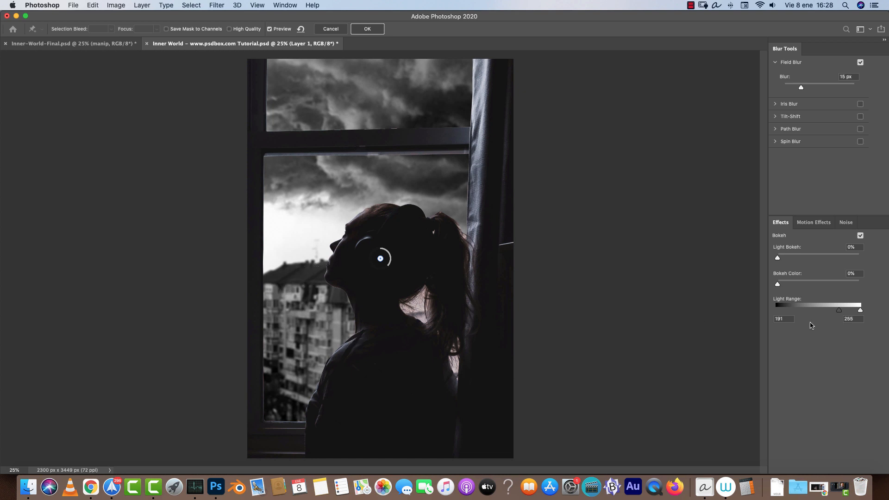
{"action": "left_click", "coordinate": [854, 76]}
{"action": "type", "text": "18"}
{"action": "key", "text": "Return"}
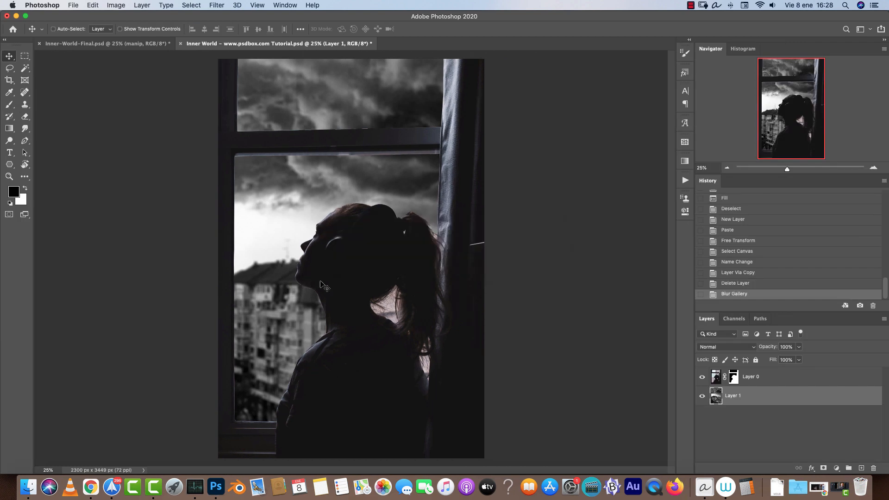
{"action": "key", "text": "super+1"}
{"action": "left_click_drag", "start_coordinate": [262, 336], "coordinate": [276, 228]}
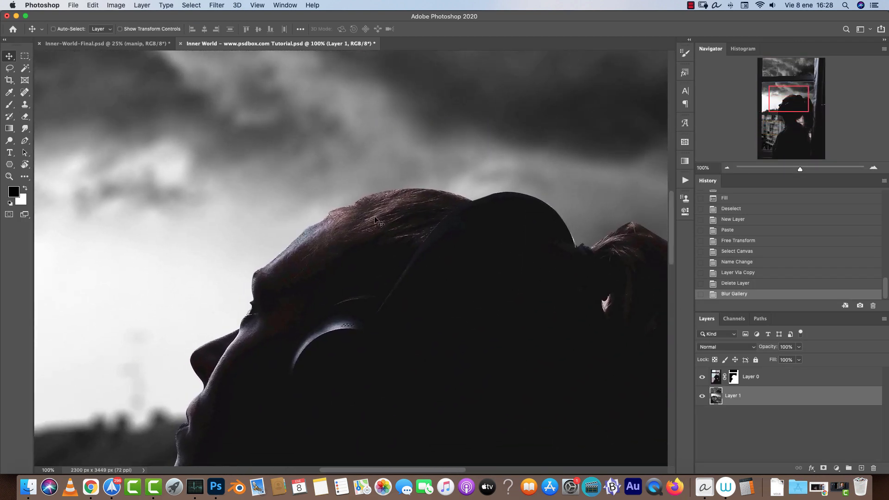
{"action": "key", "text": "super+0"}
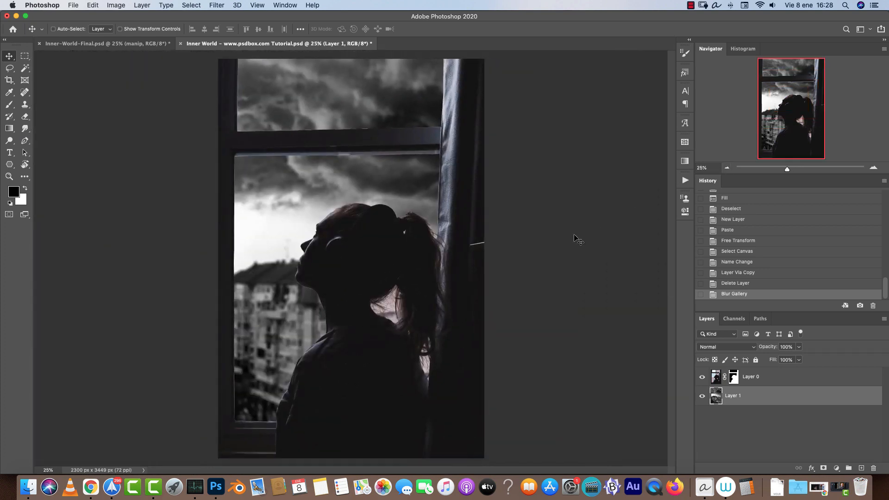
Step: Rename the blurred background layer city
{"action": "double_click", "coordinate": [732, 396]}
{"action": "type", "text": "cit"}
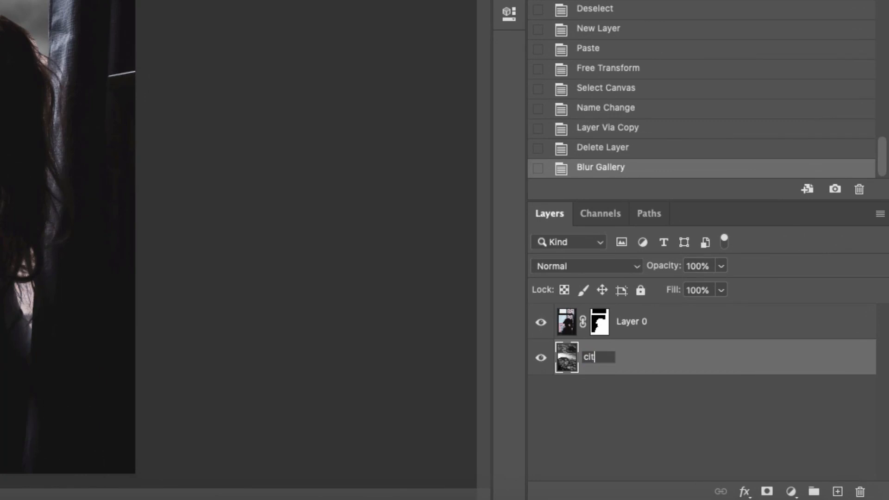
{"action": "type", "text": "y"}
{"action": "key", "text": "Return"}
Step: Rename the masked woman photo layer base
{"action": "double_click", "coordinate": [632, 321]}
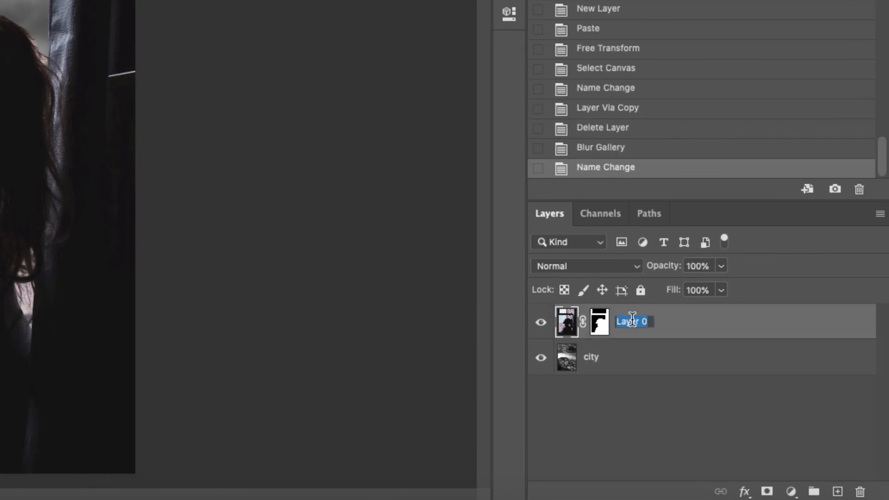
{"action": "type", "text": "base"}
{"action": "key", "text": "Return"}
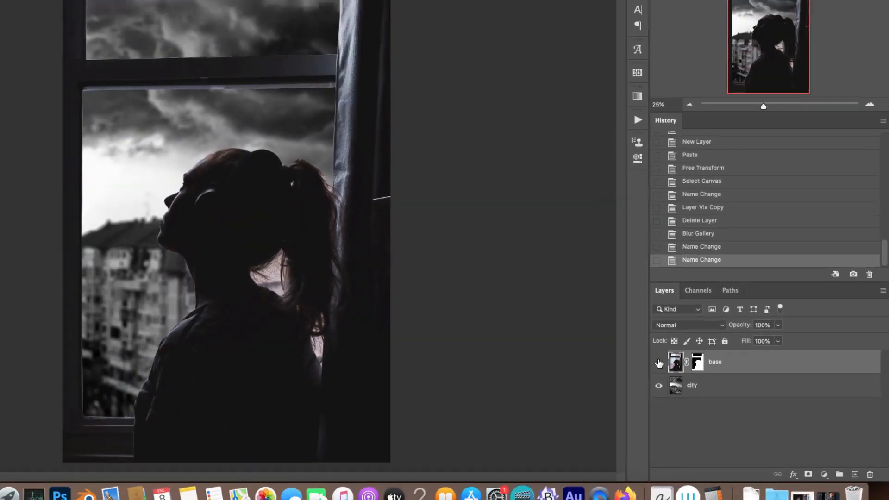
Step: Toggle the visibility of the base and city layers and examine the hair gap behind the neck up close
{"action": "left_click", "coordinate": [541, 322]}
{"action": "left_click", "coordinate": [702, 377]}
{"action": "left_click", "coordinate": [702, 396]}
{"action": "left_click", "coordinate": [702, 396]}
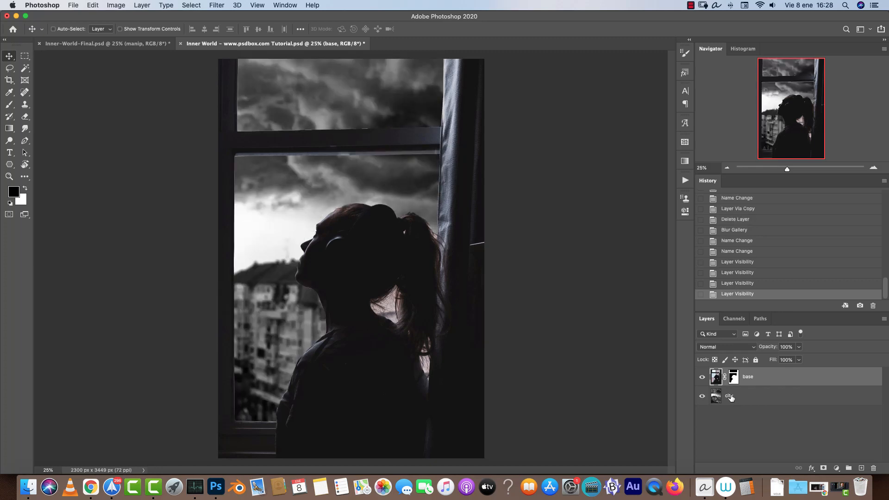
{"action": "key", "text": "super+1"}
{"action": "left_click_drag", "start_coordinate": [518, 335], "coordinate": [500, 129]}
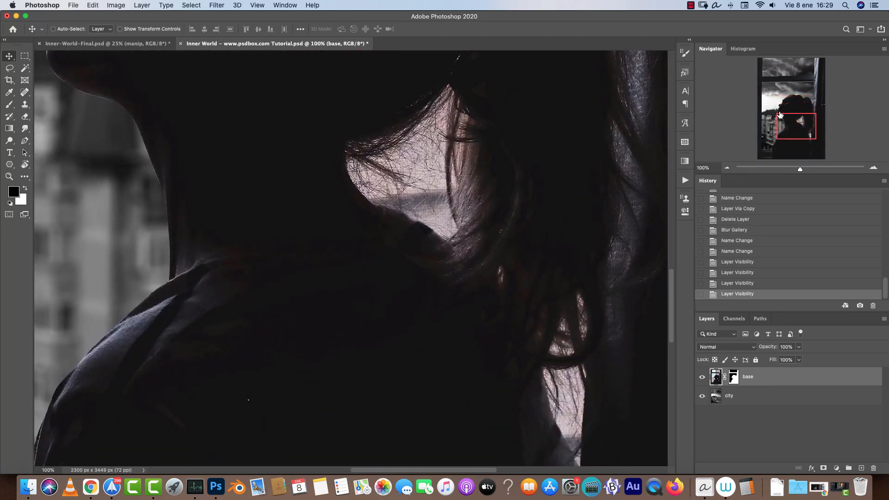
{"action": "left_click", "coordinate": [726, 168]}
{"action": "left_click", "coordinate": [726, 168]}
{"action": "left_click", "coordinate": [727, 168]}
{"action": "left_click", "coordinate": [727, 168]}
Step: Create a new layer above base and name it darkness
{"action": "left_click", "coordinate": [860, 468]}
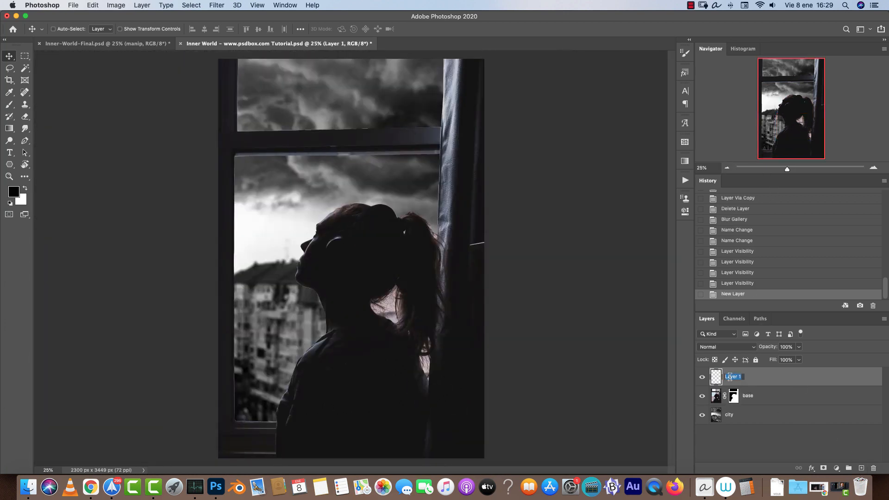
{"action": "type", "text": "darkness"}
{"action": "key", "text": "Return"}
Step: Paint over the woman's shirt and shoulder on the darkness layer with a soft black brush at 30% opacity and 40% flow
{"action": "key", "text": "b"}
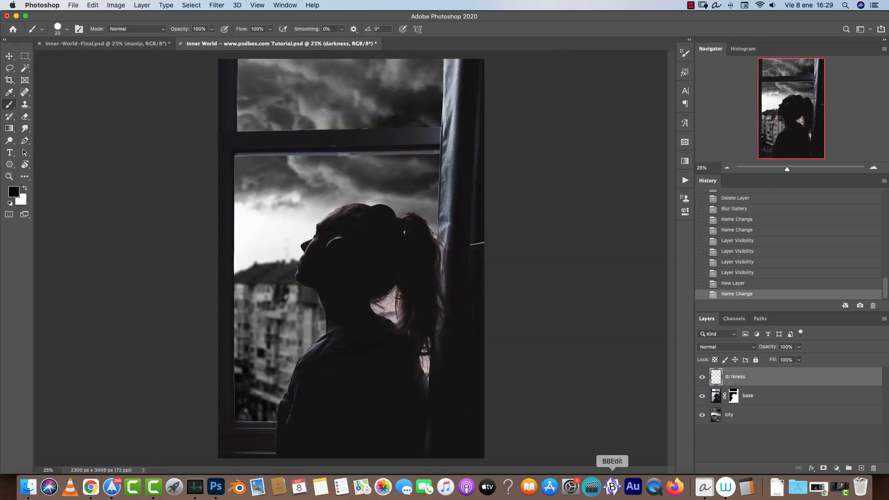
{"action": "right_click", "coordinate": [404, 175]}
{"action": "left_click", "coordinate": [810, 385]}
{"action": "right_click", "coordinate": [413, 108]}
{"action": "mouse_move", "coordinate": [520, 151]}
{"action": "left_mouse_down"}
{"action": "mouse_move", "coordinate": [465, 151]}
{"action": "mouse_move", "coordinate": [505, 131]}
{"action": "mouse_move", "coordinate": [429, 295]}
{"action": "mouse_move", "coordinate": [421, 293]}
{"action": "left_mouse_up"}
{"action": "left_click", "coordinate": [781, 381]}
{"action": "key", "text": "super+plus"}
{"action": "key", "text": "super+plus"}
{"action": "left_click_drag", "start_coordinate": [500, 373], "coordinate": [488, 373]}
{"action": "mouse_move", "coordinate": [480, 374]}
{"action": "left_mouse_down"}
{"action": "mouse_move", "coordinate": [496, 370]}
{"action": "mouse_move", "coordinate": [480, 368]}
{"action": "left_mouse_up"}
{"action": "mouse_move", "coordinate": [480, 369]}
{"action": "left_mouse_down"}
{"action": "mouse_move", "coordinate": [493, 365]}
{"action": "mouse_move", "coordinate": [466, 387]}
{"action": "left_mouse_up"}
{"action": "left_click_drag", "start_coordinate": [466, 386], "coordinate": [469, 407]}
{"action": "mouse_move", "coordinate": [469, 407]}
{"action": "left_mouse_down"}
{"action": "mouse_move", "coordinate": [467, 437]}
{"action": "mouse_move", "coordinate": [457, 198]}
{"action": "left_mouse_up"}
{"action": "key", "text": "bracketright"}
{"action": "key", "text": "bracketright"}
{"action": "key", "text": "bracketright"}
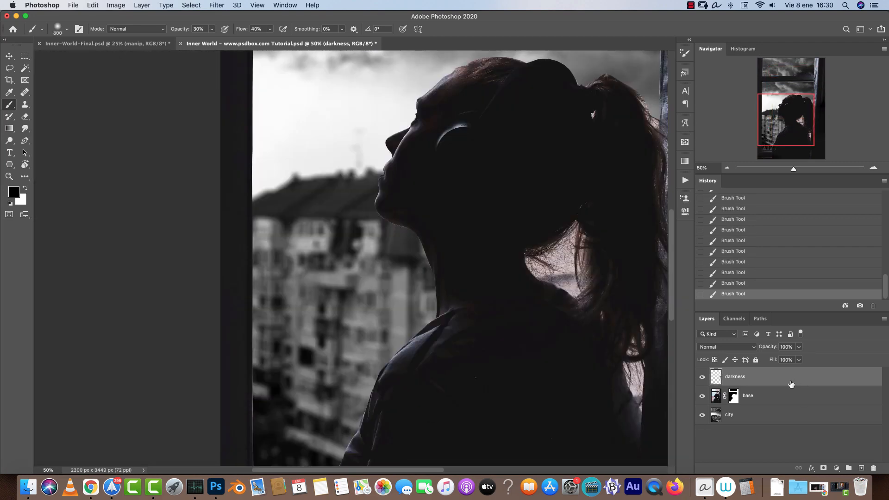
Step: Clip the darkness layer to the base layer
{"action": "left_click", "coordinate": [789, 383], "text": "alt"}
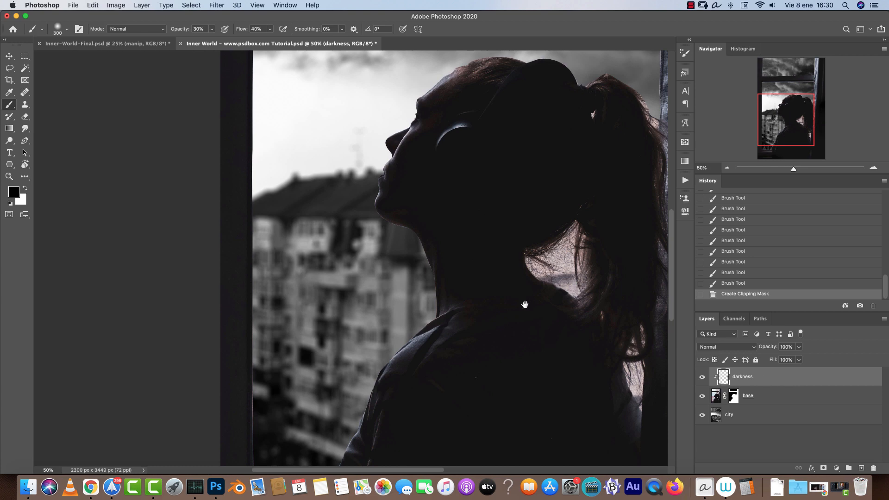
{"action": "left_click_drag", "start_coordinate": [546, 341], "coordinate": [462, 421]}
{"action": "left_click_drag", "start_coordinate": [435, 284], "coordinate": [465, 451]}
{"action": "left_click_drag", "start_coordinate": [412, 171], "coordinate": [387, 240]}
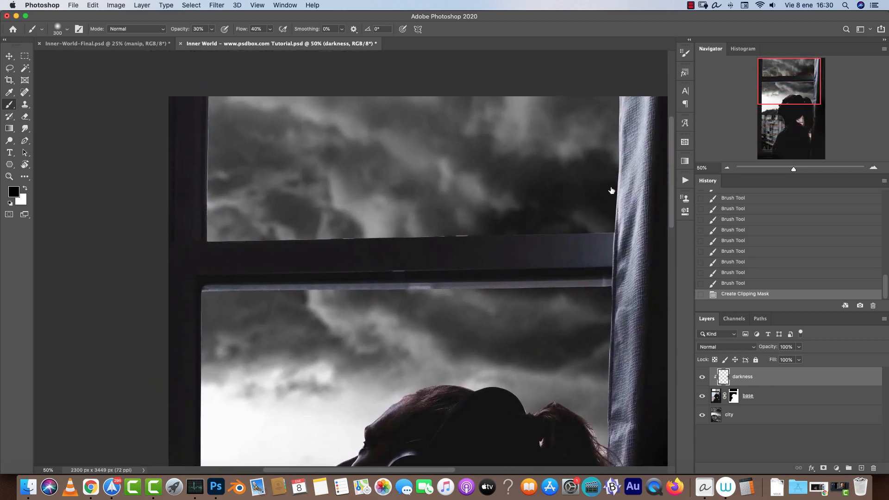
Step: Try darkening the bright slivers along the window crossbar with a 40 px brush, and undo the strokes
{"action": "left_click", "coordinate": [873, 167]}
{"action": "left_click", "coordinate": [873, 167]}
{"action": "key", "text": "bracketleft"}
{"action": "key", "text": "bracketleft"}
{"action": "key", "text": "bracketleft"}
{"action": "key", "text": "bracketleft"}
{"action": "key", "text": "bracketleft"}
{"action": "key", "text": "bracketleft"}
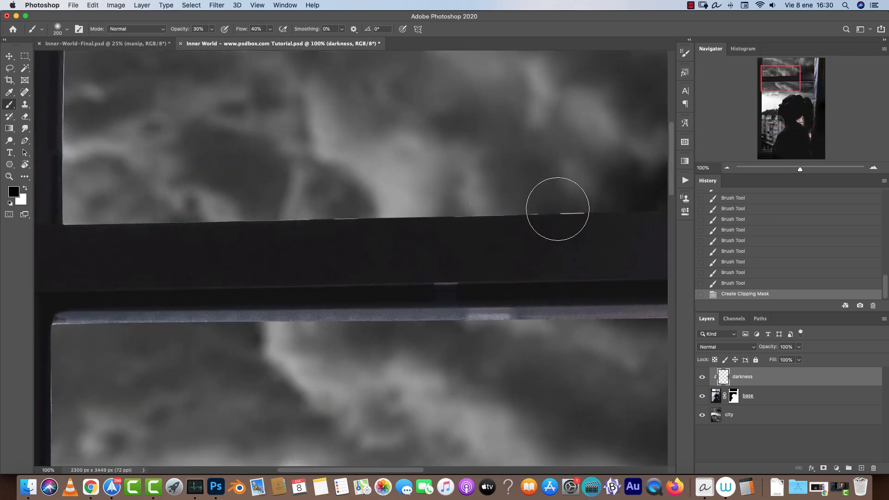
{"action": "key", "text": "bracketleft"}
{"action": "key", "text": "bracketleft"}
{"action": "key", "text": "bracketleft"}
{"action": "key", "text": "bracketleft"}
{"action": "key", "text": "bracketleft"}
{"action": "key", "text": "bracketleft"}
{"action": "key", "text": "bracketleft"}
{"action": "left_click_drag", "start_coordinate": [609, 207], "coordinate": [512, 214]}
{"action": "left_click_drag", "start_coordinate": [607, 211], "coordinate": [509, 214]}
{"action": "key", "text": "super+z"}
{"action": "key", "text": "super+z"}
{"action": "key", "text": "super+z"}
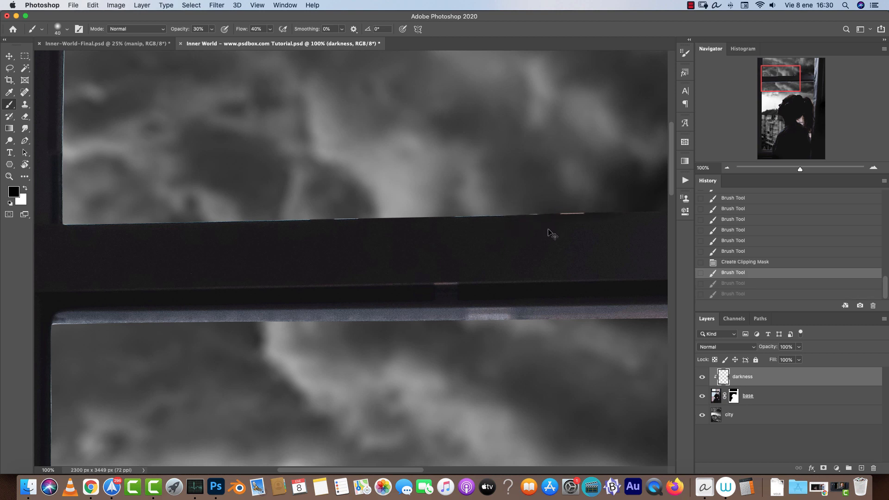
Step: Add a Levels adjustment layer directly above base, clipped to it
{"action": "left_click_drag", "start_coordinate": [550, 236], "coordinate": [523, 159]}
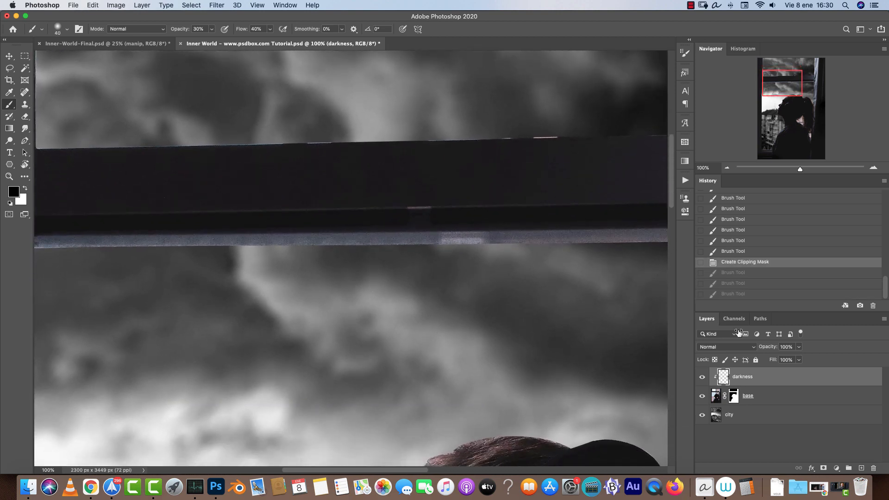
{"action": "left_click", "coordinate": [765, 397]}
{"action": "left_click", "coordinate": [726, 168]}
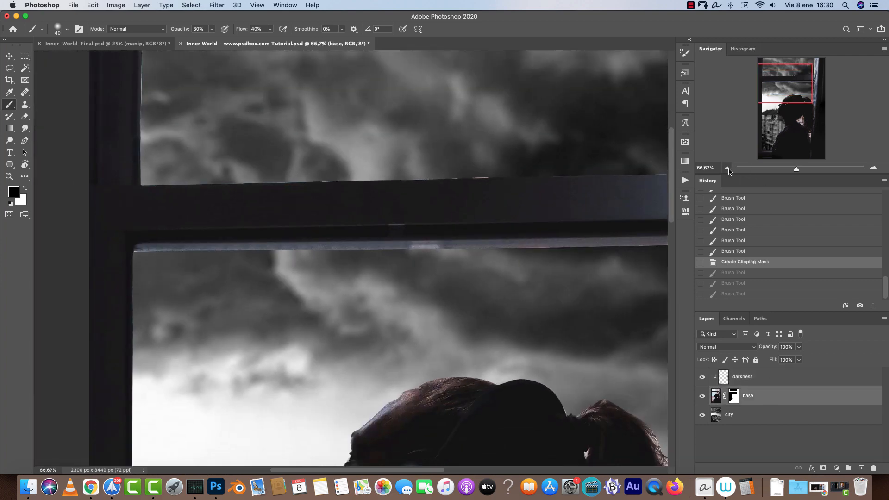
{"action": "left_click", "coordinate": [727, 168]}
{"action": "left_click_drag", "start_coordinate": [591, 343], "coordinate": [510, 171]}
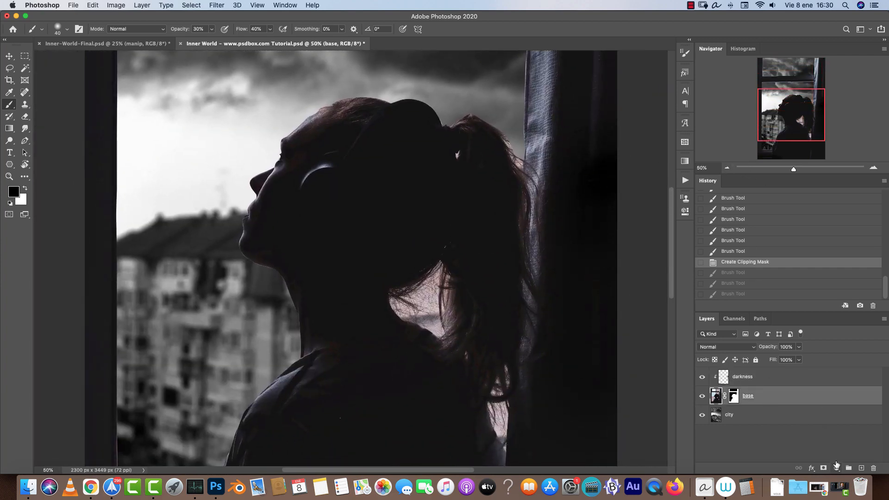
{"action": "left_click", "coordinate": [836, 466]}
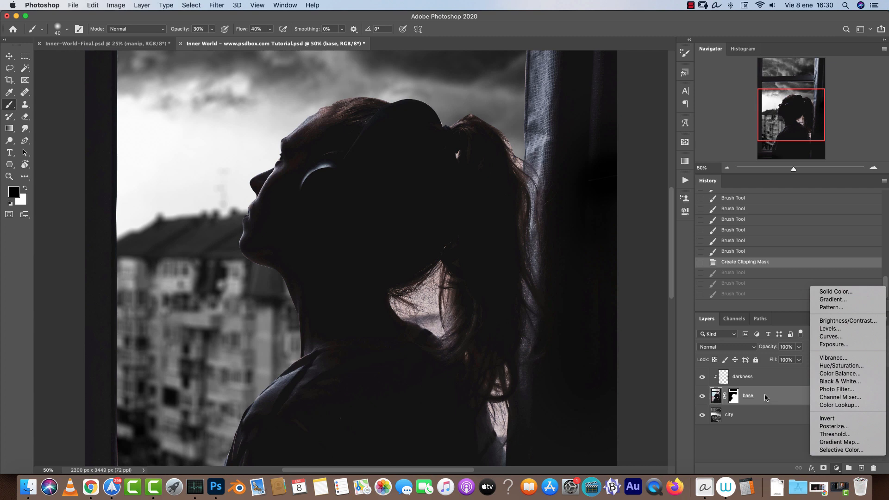
{"action": "left_click_drag", "start_coordinate": [611, 363], "coordinate": [599, 326]}
{"action": "left_click_drag", "start_coordinate": [630, 364], "coordinate": [625, 349]}
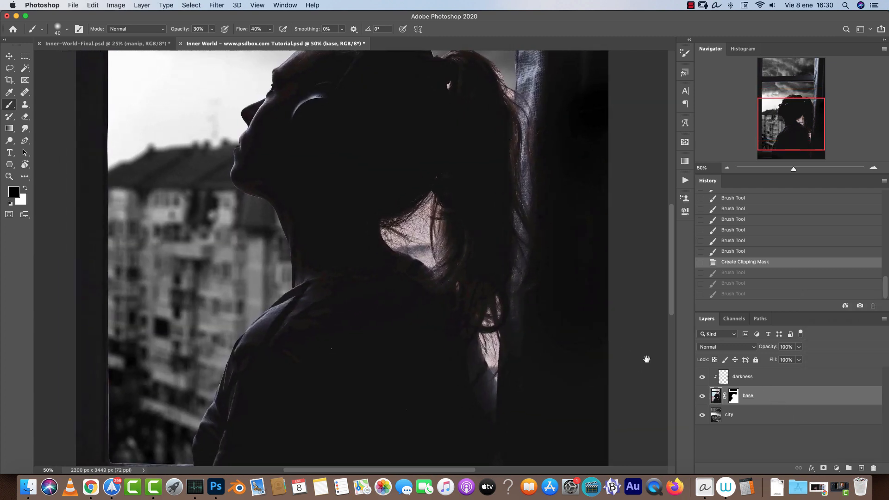
{"action": "left_click", "coordinate": [837, 466]}
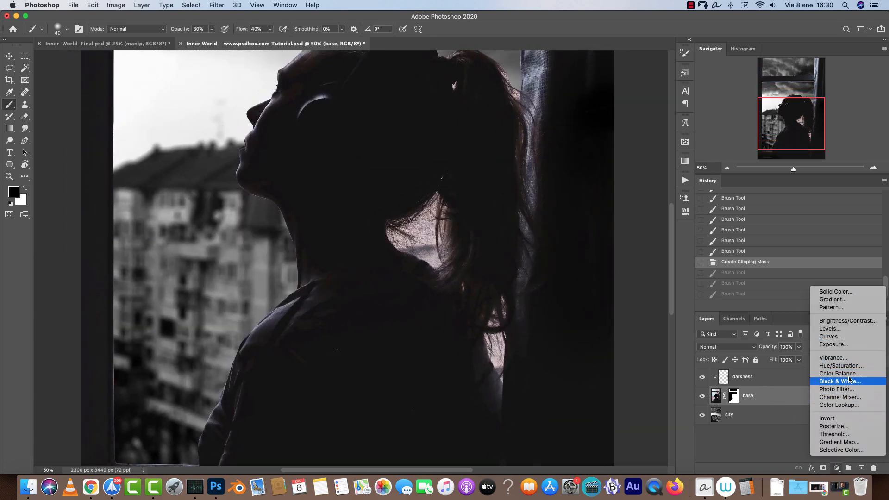
{"action": "left_click", "coordinate": [841, 330]}
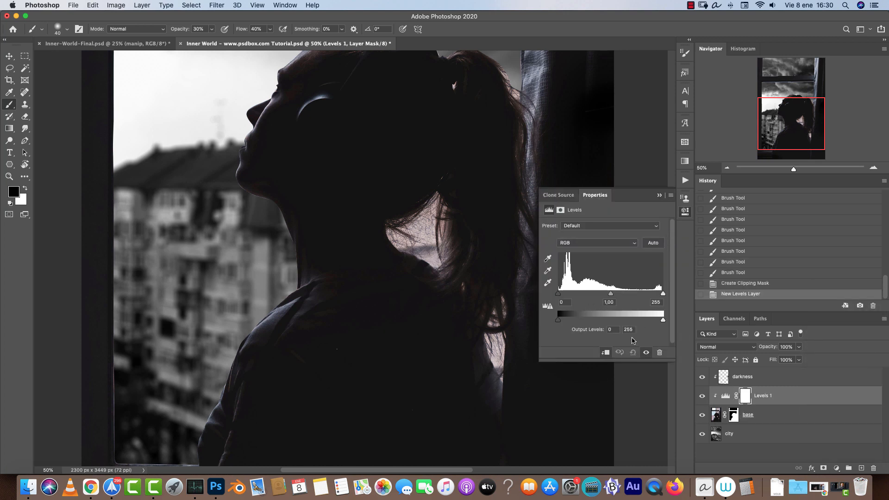
Step: Check the base layer without the city behind it, and deepen its dark tones with the input levels of the Levels adjustment
{"action": "left_click", "coordinate": [702, 435]}
{"action": "left_click", "coordinate": [702, 434]}
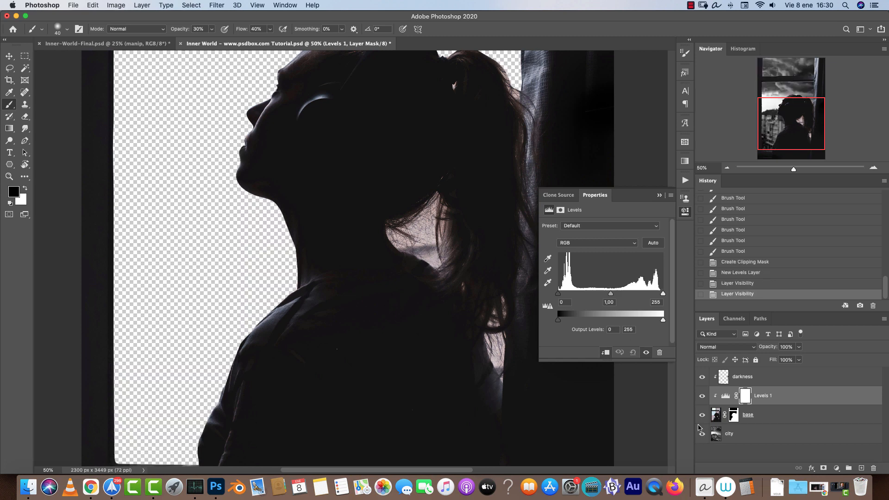
{"action": "left_click_drag", "start_coordinate": [560, 293], "coordinate": [562, 294]}
{"action": "left_click_drag", "start_coordinate": [378, 243], "coordinate": [332, 178]}
{"action": "left_click_drag", "start_coordinate": [563, 294], "coordinate": [616, 295]}
{"action": "left_click", "coordinate": [661, 195]}
{"action": "scroll", "coordinate": [480, 268], "scroll_direction": "up", "scroll_amount": 10}
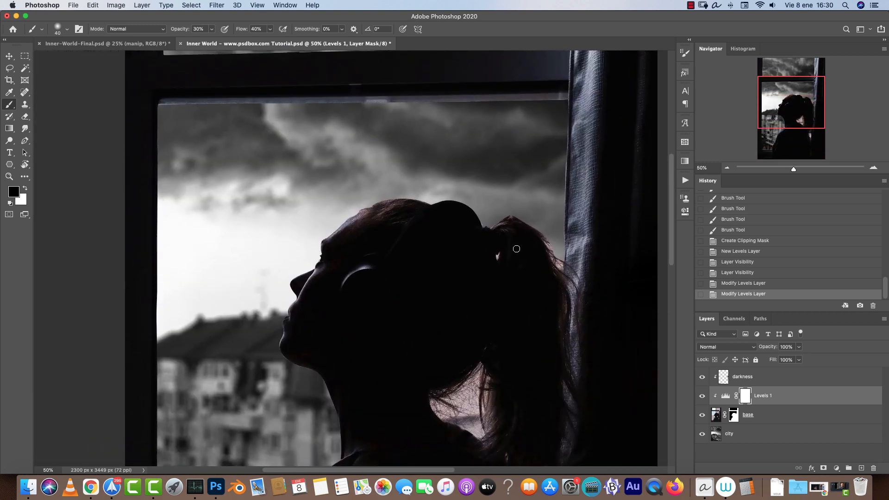
Step: Desaturate the base photo with Hue/Saturation, setting Saturation to -66
{"action": "left_click_drag", "start_coordinate": [628, 404], "coordinate": [581, 195]}
{"action": "left_click", "coordinate": [716, 415]}
{"action": "key", "text": "super+u"}
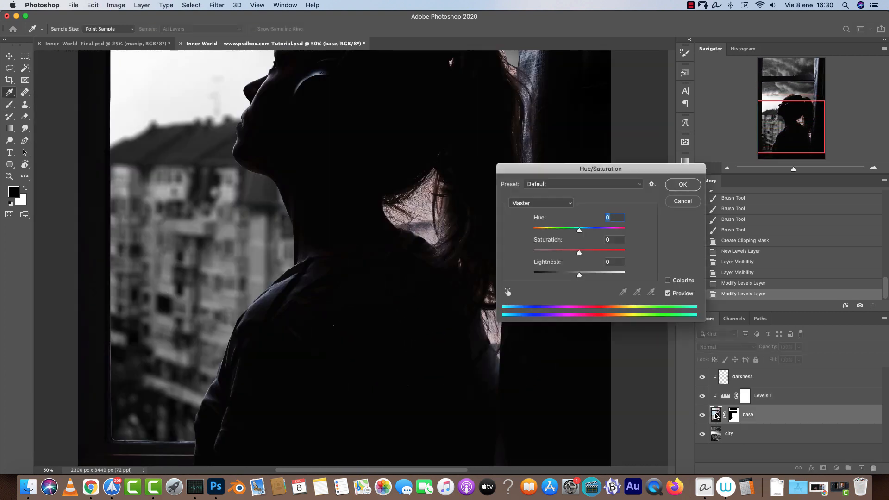
{"action": "mouse_move", "coordinate": [556, 252]}
{"action": "left_mouse_down"}
{"action": "mouse_move", "coordinate": [532, 254]}
{"action": "mouse_move", "coordinate": [549, 254]}
{"action": "left_mouse_up"}
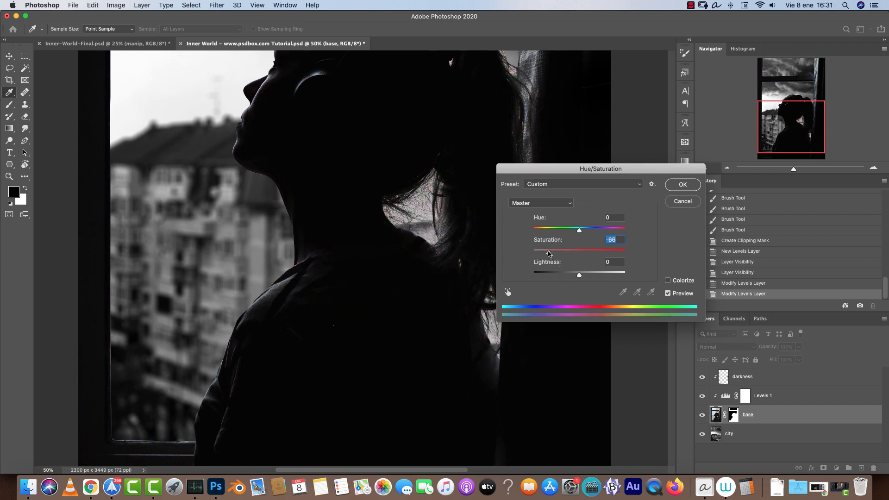
{"action": "left_click", "coordinate": [689, 183]}
Step: Paint out the bright slivers and reflections along the window crossbar on the darkness layer with a small black brush
{"action": "left_click_drag", "start_coordinate": [441, 97], "coordinate": [520, 299]}
{"action": "left_click_drag", "start_coordinate": [539, 219], "coordinate": [519, 314]}
{"action": "left_click", "coordinate": [770, 381]}
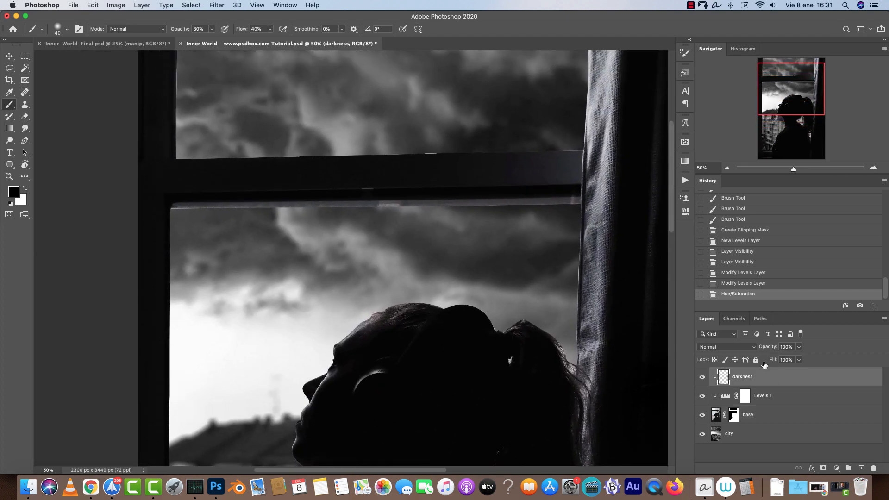
{"action": "key", "text": "super+plus"}
{"action": "left_click_drag", "start_coordinate": [565, 143], "coordinate": [470, 331]}
{"action": "left_click", "coordinate": [873, 168]}
{"action": "left_click", "coordinate": [873, 168]}
{"action": "key", "text": "bracketleft"}
{"action": "key", "text": "bracketleft"}
{"action": "key", "text": "bracketleft"}
{"action": "key", "text": "bracketleft"}
{"action": "key", "text": "bracketleft"}
{"action": "key", "text": "bracketleft"}
{"action": "key", "text": "bracketleft"}
{"action": "key", "text": "bracketleft"}
{"action": "left_click_drag", "start_coordinate": [502, 200], "coordinate": [573, 200]}
{"action": "mouse_move", "coordinate": [502, 200]}
{"action": "left_mouse_down"}
{"action": "mouse_move", "coordinate": [574, 199]}
{"action": "mouse_move", "coordinate": [409, 203]}
{"action": "left_mouse_up"}
{"action": "left_click_drag", "start_coordinate": [323, 306], "coordinate": [554, 226]}
{"action": "left_click_drag", "start_coordinate": [472, 133], "coordinate": [426, 135]}
{"action": "key", "text": "super+minus"}
{"action": "key", "text": "super+minus"}
{"action": "left_click_drag", "start_coordinate": [438, 416], "coordinate": [438, 258]}
{"action": "key", "text": "0"}
{"action": "key", "text": "super+minus"}
{"action": "key", "text": "super+minus"}
{"action": "key", "text": "super+minus"}
{"action": "key", "text": "super+minus"}
{"action": "key", "text": "bracketright"}
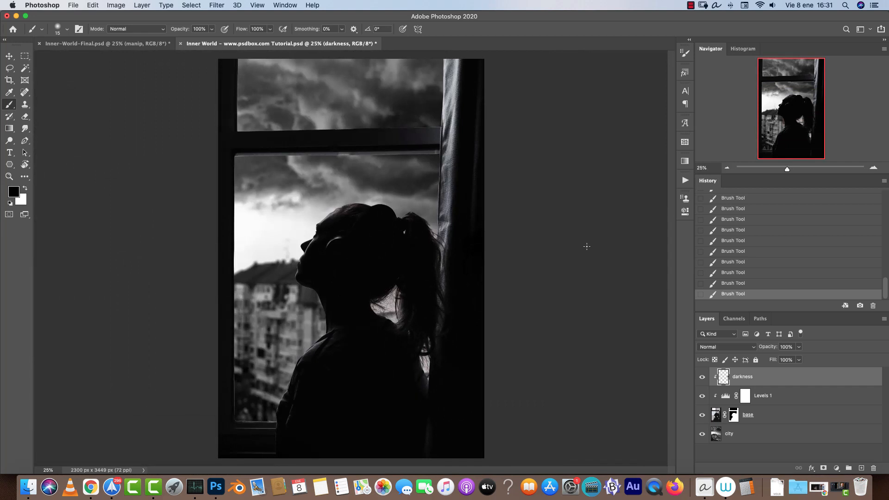
Step: Try merging the darkness, Levels and base layers, toggle layer visibility to check the result, and revert to the state before the merge
{"action": "left_click", "coordinate": [780, 395], "text": "shift"}
{"action": "left_click", "coordinate": [780, 414], "text": "shift"}
{"action": "key", "text": "super+e"}
{"action": "left_click", "coordinate": [702, 377]}
{"action": "left_click", "coordinate": [702, 376]}
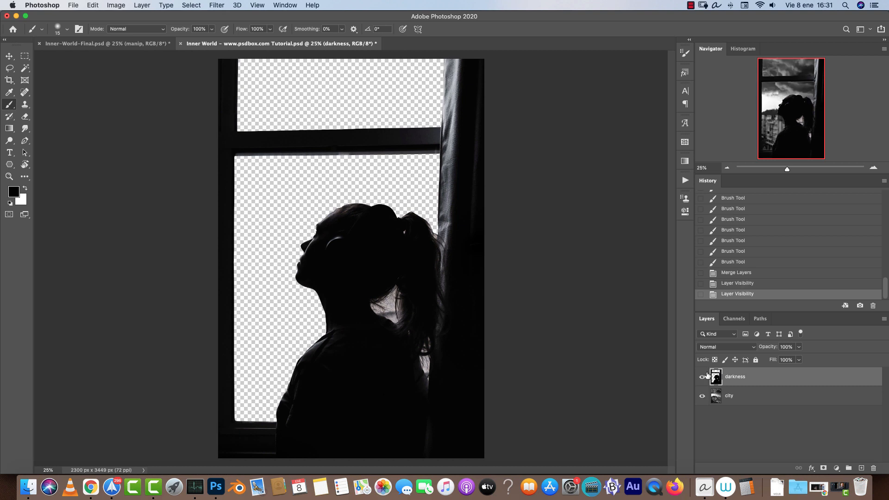
{"action": "key", "text": "super+z"}
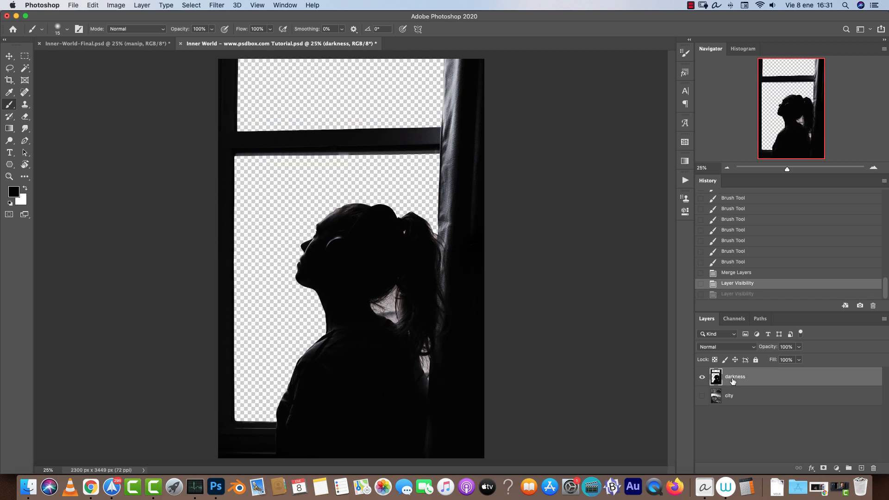
{"action": "key", "text": "super+z"}
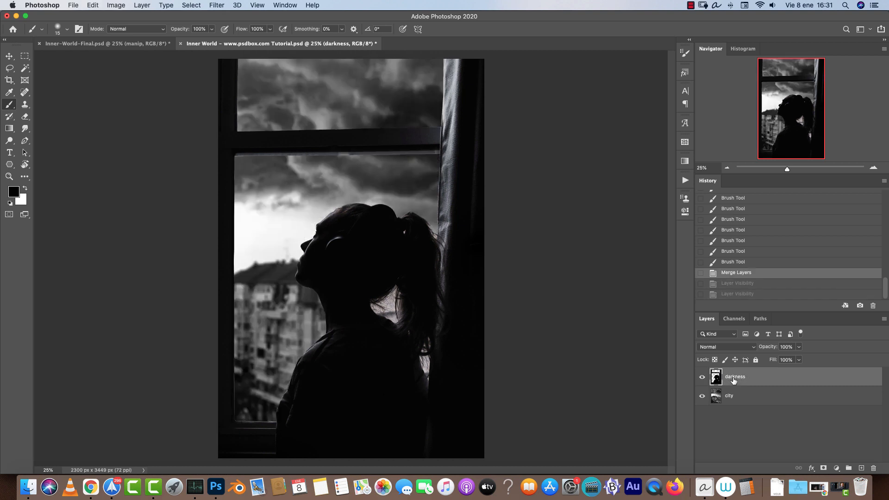
{"action": "left_click", "coordinate": [734, 262]}
Step: Convert the base, Levels 1 and darkness layers together into one smart object
{"action": "left_click", "coordinate": [774, 418]}
{"action": "left_click", "coordinate": [774, 380], "text": "shift"}
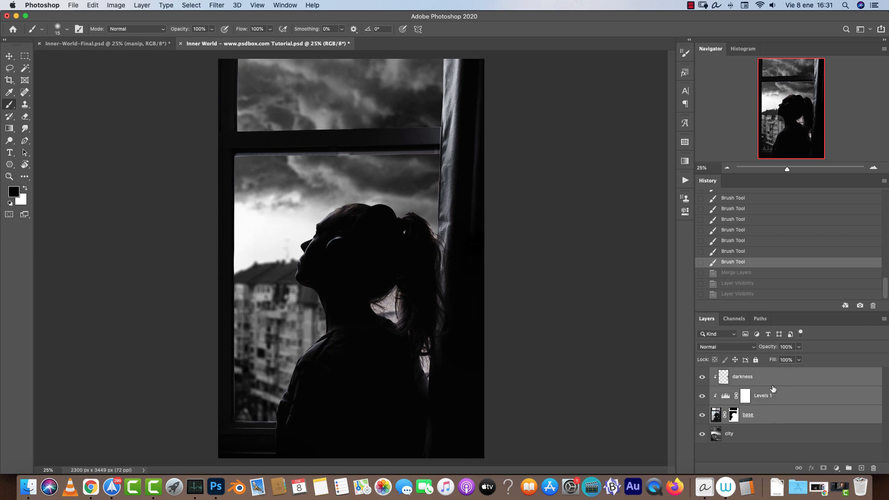
{"action": "right_click", "coordinate": [772, 379]}
{"action": "left_click", "coordinate": [697, 199]}
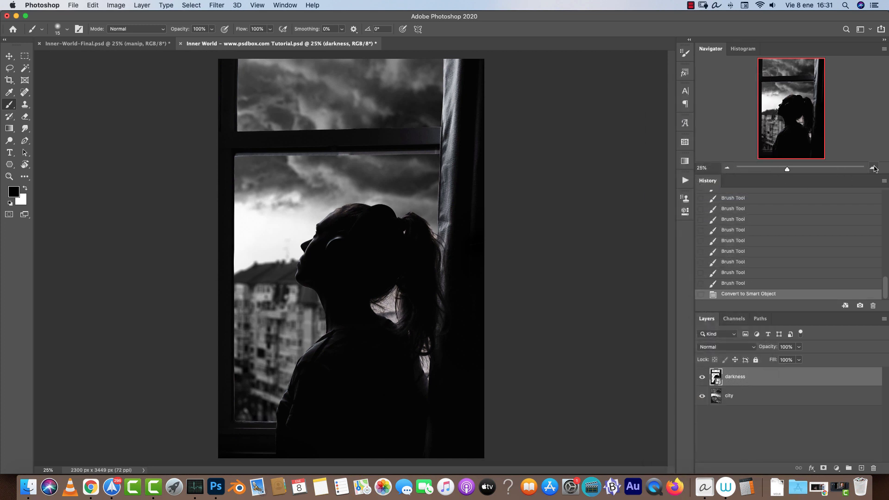
Step: Add a layer mask to the darkness smart object
{"action": "left_click", "coordinate": [874, 168]}
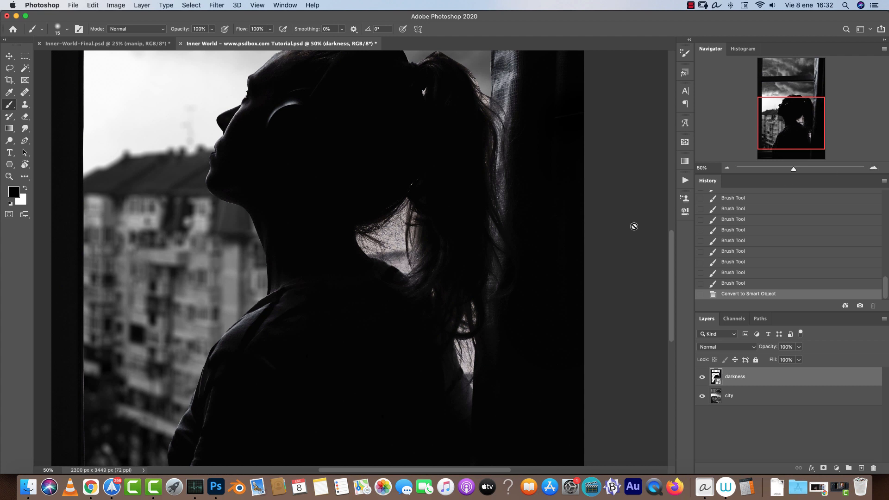
{"action": "left_click_drag", "start_coordinate": [397, 227], "coordinate": [434, 248]}
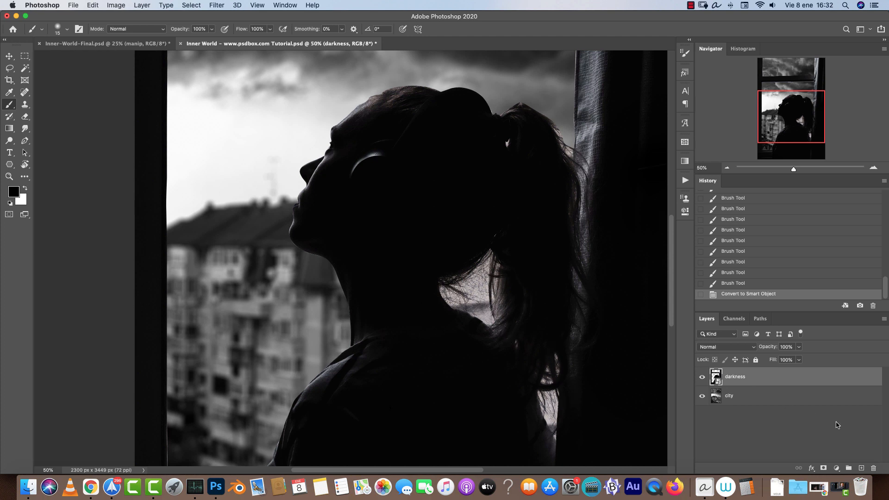
{"action": "left_click", "coordinate": [823, 468]}
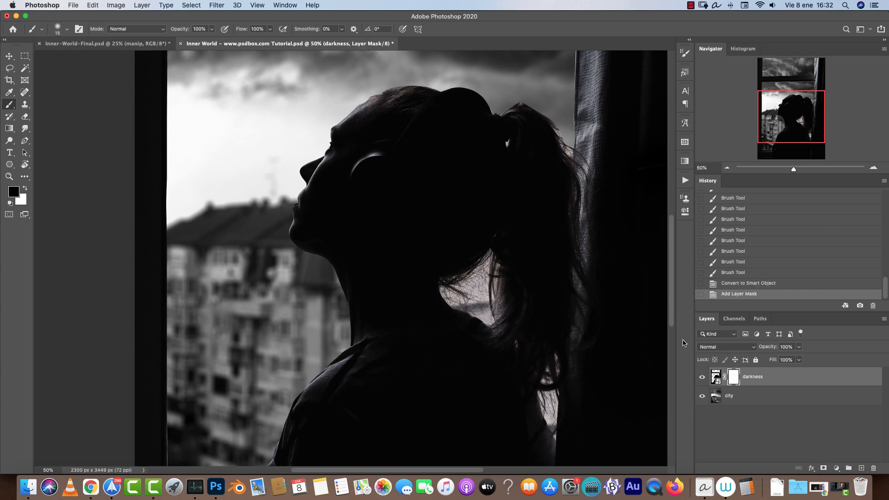
Step: Partly mask out the bright gap in the hair behind the neck with a 60 px black brush at 20% opacity and 30% flow
{"action": "left_click", "coordinate": [872, 167]}
{"action": "left_click", "coordinate": [872, 167]}
{"action": "left_click_drag", "start_coordinate": [543, 303], "coordinate": [266, 289]}
{"action": "key", "text": "bracketright"}
{"action": "key", "text": "bracketright"}
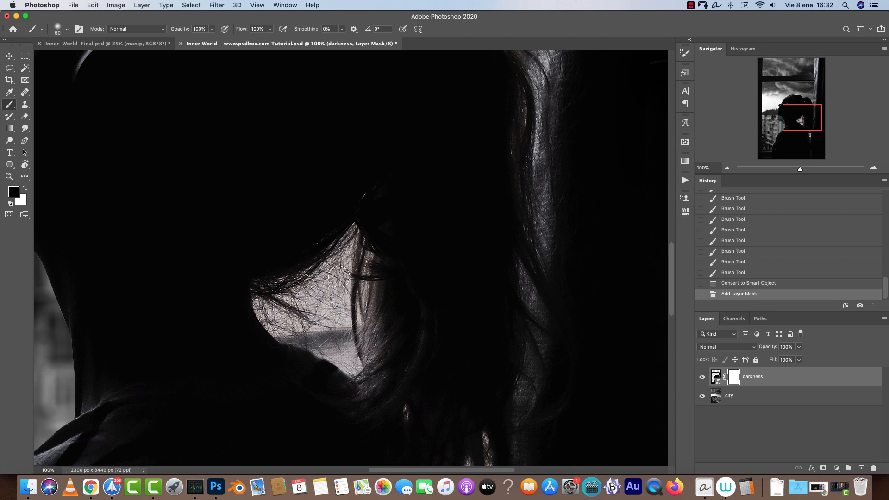
{"action": "right_click", "coordinate": [343, 298]}
{"action": "left_click", "coordinate": [735, 378]}
{"action": "left_click_drag", "start_coordinate": [354, 253], "coordinate": [338, 336]}
{"action": "left_click_drag", "start_coordinate": [344, 273], "coordinate": [342, 342]}
{"action": "mouse_move", "coordinate": [342, 334]}
{"action": "left_mouse_down"}
{"action": "mouse_move", "coordinate": [331, 295]}
{"action": "mouse_move", "coordinate": [353, 358]}
{"action": "mouse_move", "coordinate": [331, 361]}
{"action": "mouse_move", "coordinate": [329, 274]}
{"action": "mouse_move", "coordinate": [350, 260]}
{"action": "left_mouse_up"}
{"action": "mouse_move", "coordinate": [350, 260]}
{"action": "left_mouse_down"}
{"action": "mouse_move", "coordinate": [335, 287]}
{"action": "mouse_move", "coordinate": [317, 271]}
{"action": "left_mouse_up"}
{"action": "left_click", "coordinate": [154, 29]}
{"action": "left_click", "coordinate": [323, 303]}
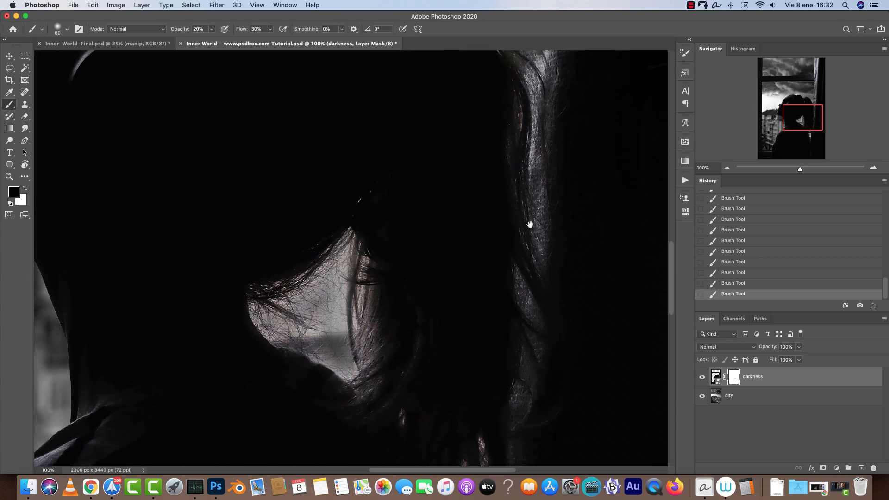
Step: Inspect the masked hair gap and switch to the Inner-World-Final document to compare it with the finished composite
{"action": "left_click_drag", "start_coordinate": [553, 192], "coordinate": [413, 389]}
{"action": "mouse_move", "coordinate": [380, 318]}
{"action": "left_mouse_down"}
{"action": "mouse_move", "coordinate": [407, 260]}
{"action": "mouse_move", "coordinate": [360, 234]}
{"action": "mouse_move", "coordinate": [366, 255]}
{"action": "left_mouse_up"}
{"action": "left_click", "coordinate": [145, 42]}
{"action": "key", "text": "super+1"}
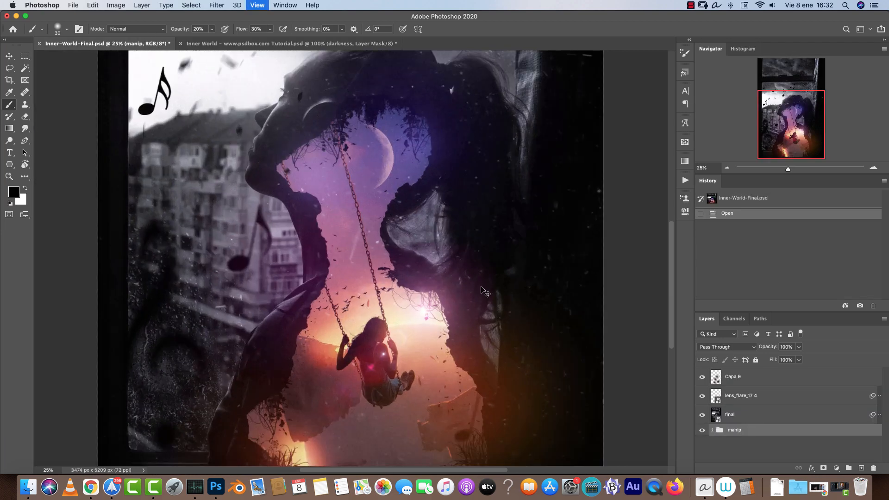
Step: Examine the hair gaps behind the neck and below it in the finished composite, and return to the Inner World tutorial document
{"action": "left_click_drag", "start_coordinate": [541, 213], "coordinate": [337, 306]}
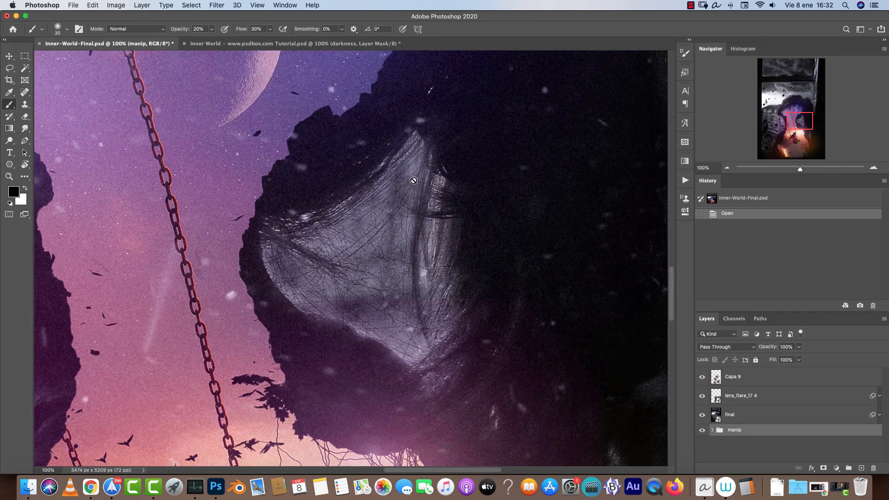
{"action": "left_click_drag", "start_coordinate": [481, 325], "coordinate": [457, 348]}
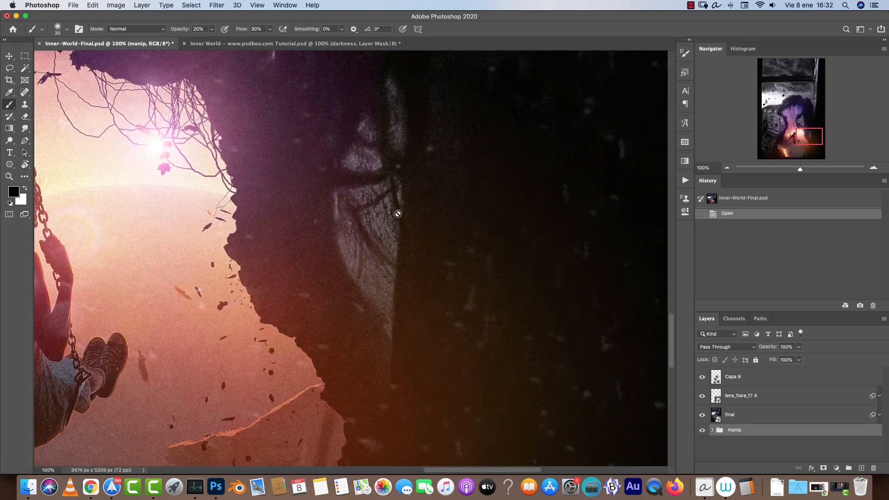
{"action": "left_click", "coordinate": [345, 43]}
Step: Partly mask out the narrow bright gap in the lower hair with a soft black brush at 20% opacity and 30% flow
{"action": "left_click_drag", "start_coordinate": [440, 239], "coordinate": [433, 258]}
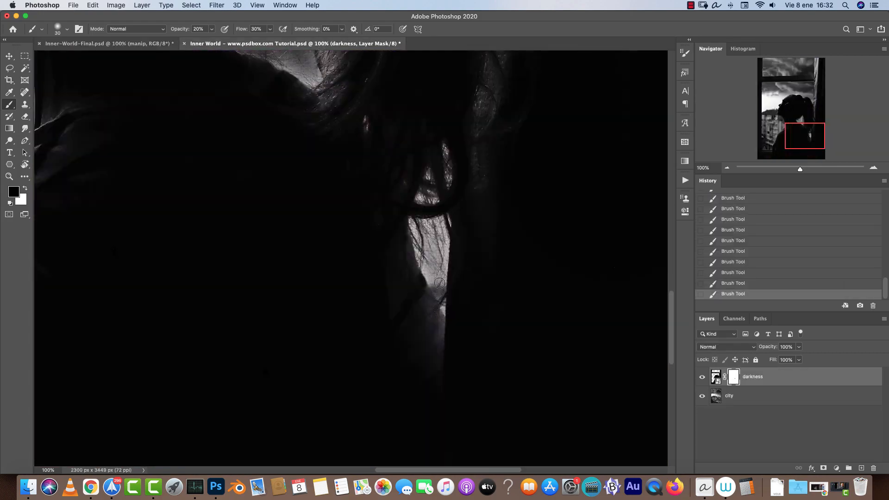
{"action": "key", "text": "bracketright"}
{"action": "key", "text": "bracketright"}
{"action": "key", "text": "bracketright"}
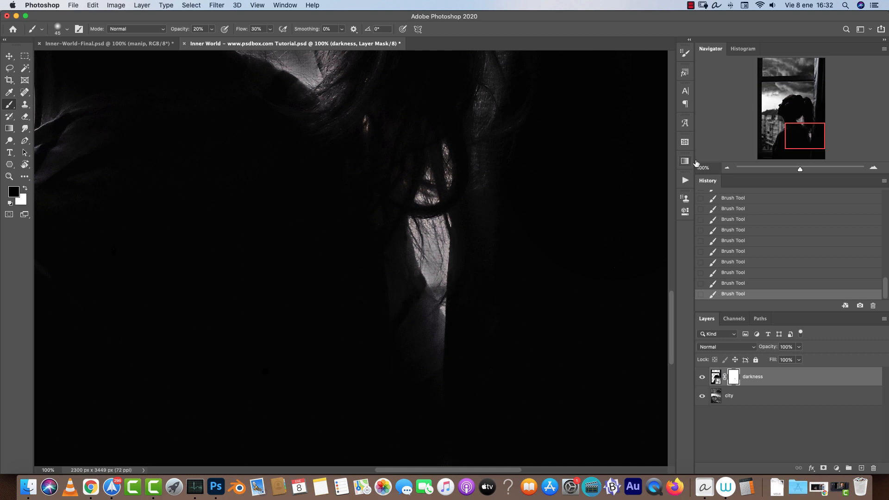
{"action": "left_click", "coordinate": [726, 167]}
{"action": "left_click", "coordinate": [726, 167]}
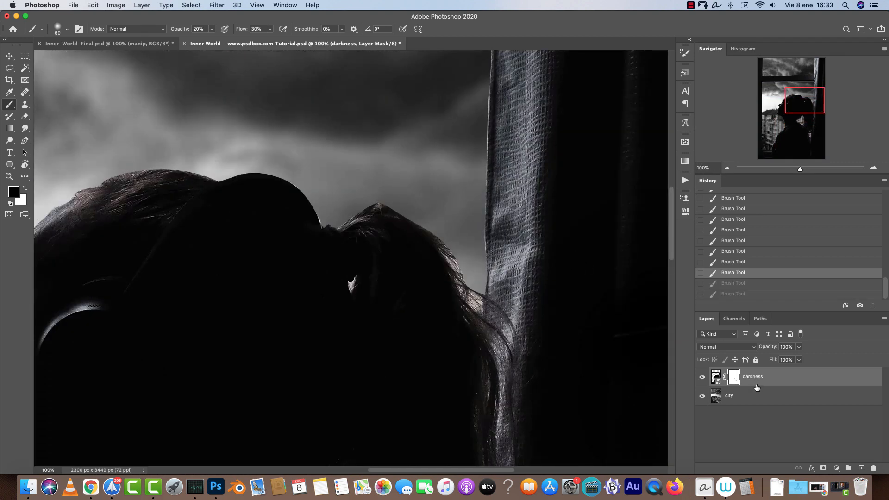
Step: Mask out the fringe along the upper edge of the ponytail with a 10 px black brush at 100% opacity and flow
{"action": "left_click", "coordinate": [873, 168]}
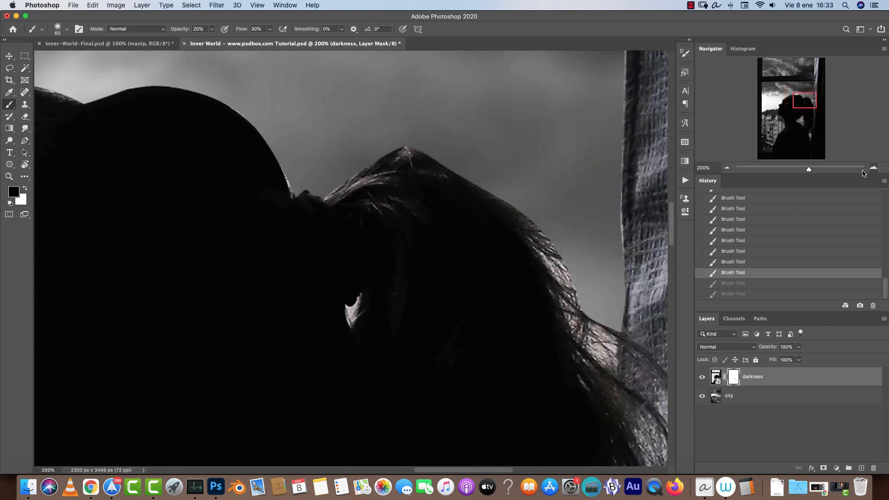
{"action": "left_click", "coordinate": [873, 168]}
{"action": "key", "text": "bracketleft"}
{"action": "key", "text": "bracketleft"}
{"action": "key", "text": "bracketleft"}
{"action": "key", "text": "bracketleft"}
{"action": "key", "text": "bracketleft"}
{"action": "key", "text": "bracketleft"}
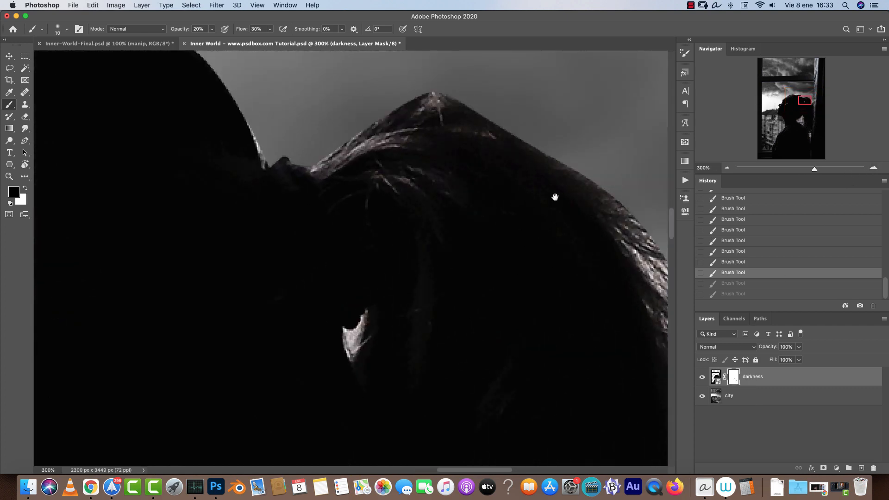
{"action": "left_click_drag", "start_coordinate": [539, 199], "coordinate": [436, 255]}
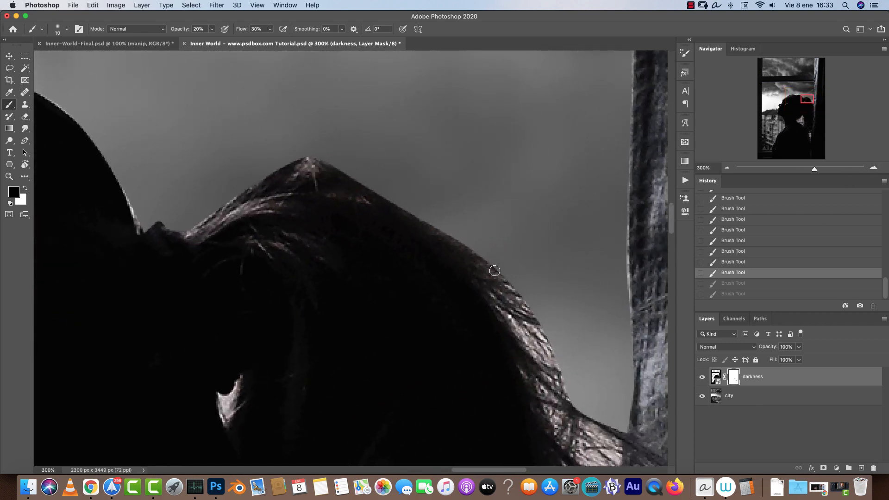
{"action": "left_click_drag", "start_coordinate": [194, 213], "coordinate": [212, 206]}
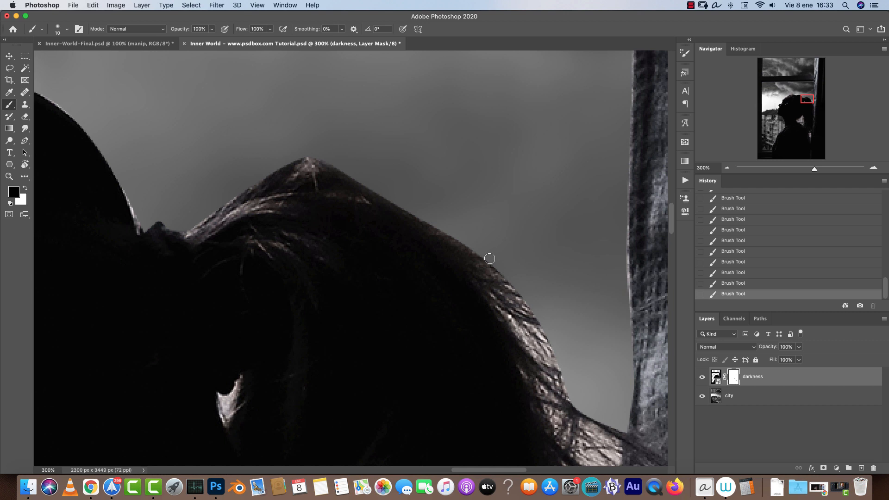
{"action": "right_click", "coordinate": [435, 119]}
{"action": "left_click_drag", "start_coordinate": [488, 163], "coordinate": [503, 163]}
{"action": "mouse_move", "coordinate": [220, 198]}
{"action": "left_mouse_down"}
{"action": "mouse_move", "coordinate": [287, 157]}
{"action": "mouse_move", "coordinate": [336, 156]}
{"action": "mouse_move", "coordinate": [305, 143]}
{"action": "mouse_move", "coordinate": [366, 157]}
{"action": "mouse_move", "coordinate": [333, 143]}
{"action": "mouse_move", "coordinate": [286, 141]}
{"action": "mouse_move", "coordinate": [423, 190]}
{"action": "mouse_move", "coordinate": [401, 192]}
{"action": "mouse_move", "coordinate": [442, 212]}
{"action": "mouse_move", "coordinate": [426, 210]}
{"action": "mouse_move", "coordinate": [544, 291]}
{"action": "mouse_move", "coordinate": [495, 243]}
{"action": "mouse_move", "coordinate": [580, 357]}
{"action": "mouse_move", "coordinate": [534, 293]}
{"action": "mouse_move", "coordinate": [584, 395]}
{"action": "mouse_move", "coordinate": [559, 344]}
{"action": "mouse_move", "coordinate": [489, 252]}
{"action": "mouse_move", "coordinate": [552, 344]}
{"action": "mouse_move", "coordinate": [616, 413]}
{"action": "mouse_move", "coordinate": [569, 376]}
{"action": "mouse_move", "coordinate": [610, 402]}
{"action": "left_mouse_up"}
Step: Clean the hair outline along the forehead and top of the head on the layer mask with a 25 px black brush
{"action": "key", "text": "bracketright"}
{"action": "key", "text": "bracketright"}
{"action": "scroll", "coordinate": [611, 402], "scroll_direction": "left", "scroll_amount": 20}
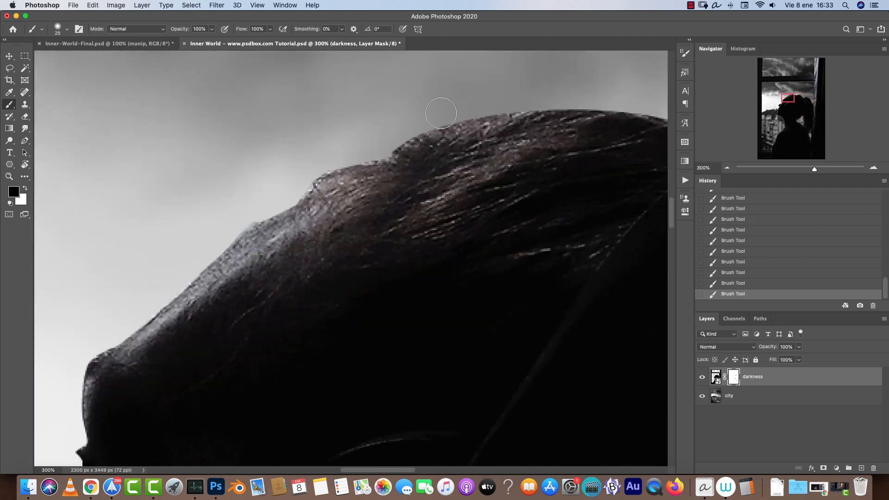
{"action": "mouse_move", "coordinate": [440, 113]}
{"action": "left_mouse_down"}
{"action": "mouse_move", "coordinate": [371, 164]}
{"action": "mouse_move", "coordinate": [335, 169]}
{"action": "left_mouse_up"}
{"action": "left_click_drag", "start_coordinate": [342, 303], "coordinate": [500, 113]}
{"action": "left_click_drag", "start_coordinate": [648, 92], "coordinate": [422, 188]}
{"action": "mouse_move", "coordinate": [298, 198]}
{"action": "left_mouse_down"}
{"action": "mouse_move", "coordinate": [240, 187]}
{"action": "mouse_move", "coordinate": [221, 170]}
{"action": "mouse_move", "coordinate": [116, 172]}
{"action": "left_mouse_up"}
{"action": "mouse_move", "coordinate": [203, 164]}
{"action": "left_mouse_down"}
{"action": "mouse_move", "coordinate": [363, 151]}
{"action": "mouse_move", "coordinate": [204, 165]}
{"action": "left_mouse_up"}
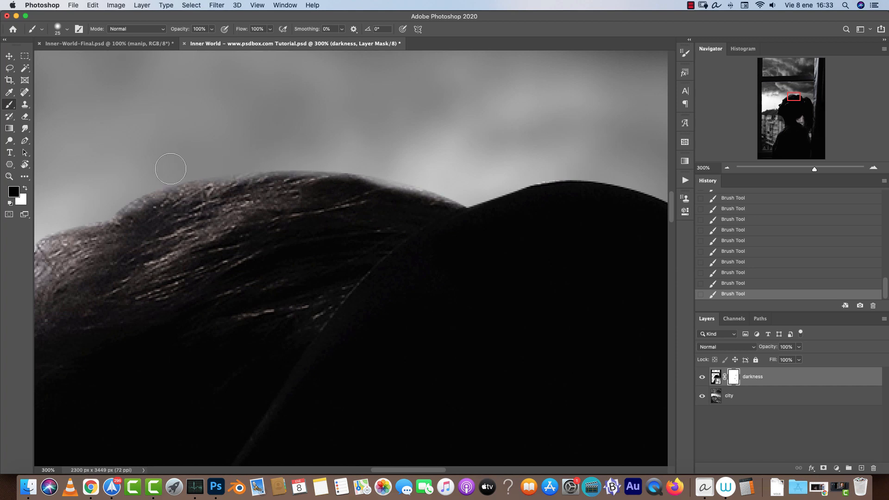
Step: Open the original pexels photo of the woman at the window from the Resources folder
{"action": "key", "text": "super+1"}
{"action": "left_click_drag", "start_coordinate": [560, 275], "coordinate": [412, 195]}
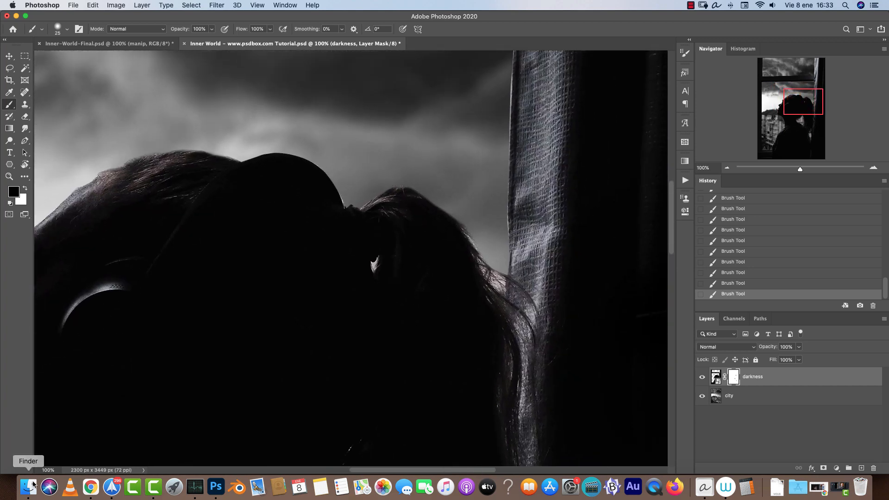
{"action": "key", "text": "super+o"}
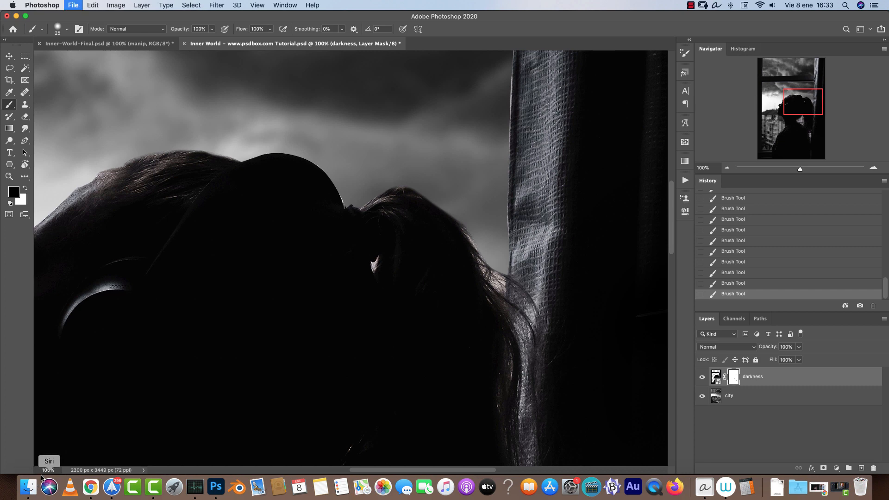
{"action": "left_click", "coordinate": [456, 151]}
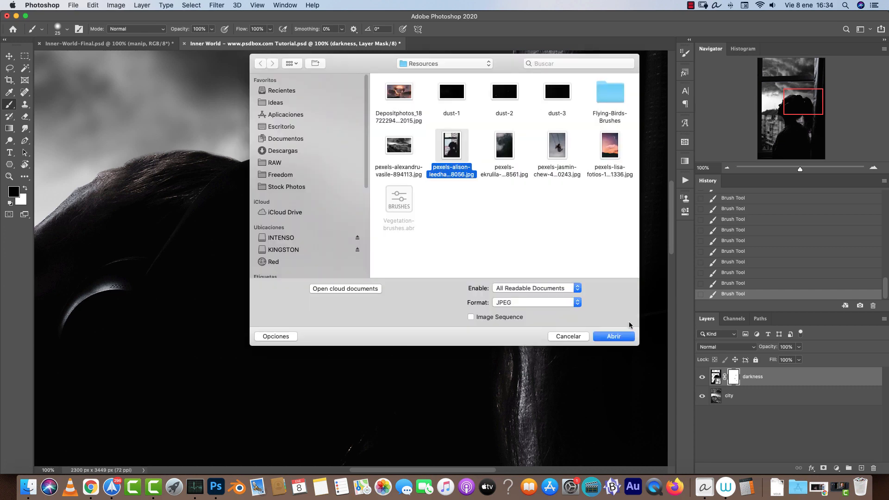
{"action": "left_click", "coordinate": [620, 337]}
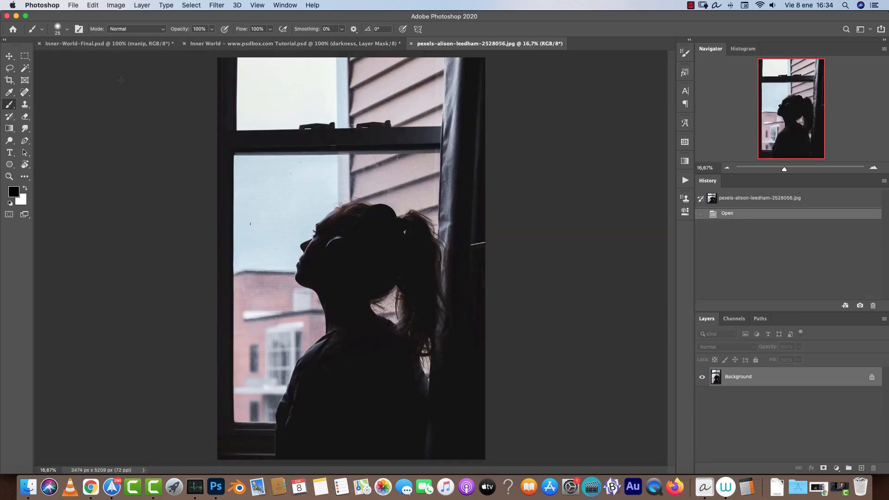
Step: Copy a rectangular area around the woman's head and ponytail from the photo and paste it into the Inner World tutorial document
{"action": "left_click", "coordinate": [28, 55]}
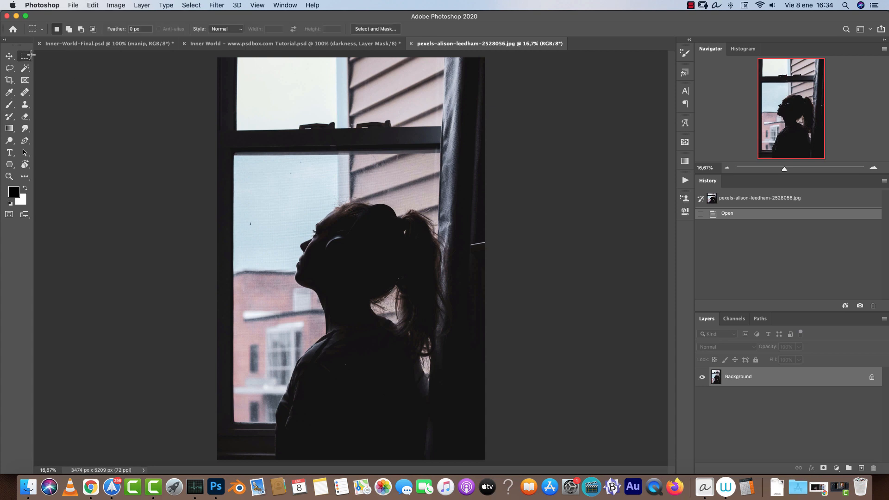
{"action": "left_click_drag", "start_coordinate": [323, 179], "coordinate": [452, 261]}
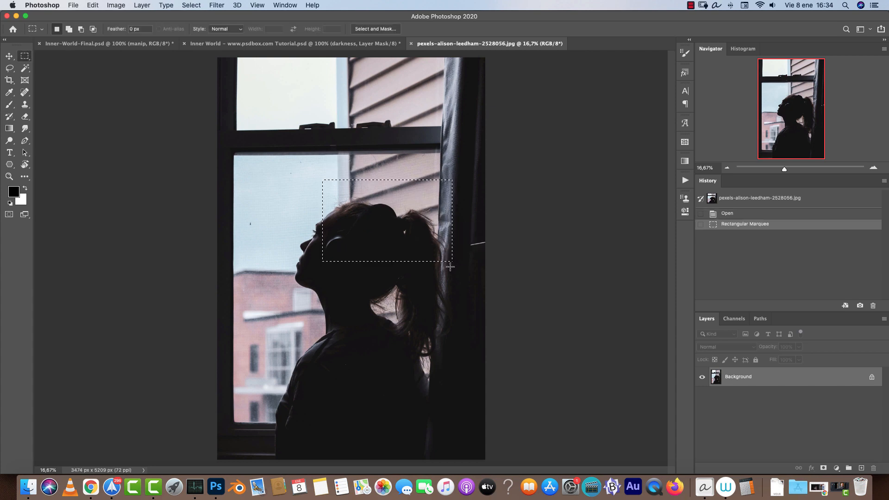
{"action": "key", "text": "super+c"}
{"action": "key", "text": "ctrl+shift+Tab"}
{"action": "key", "text": "super+v"}
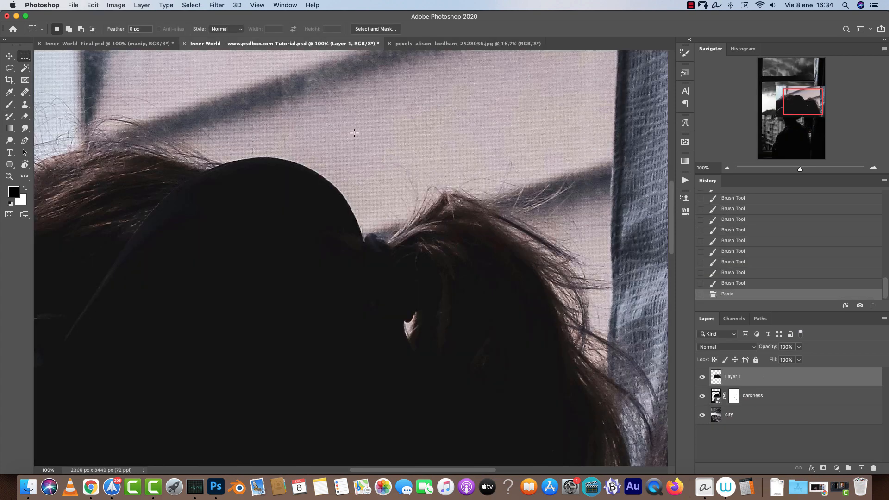
Step: Scale down the pasted hair reference and move it over the dark figure just below the head
{"action": "left_click", "coordinate": [726, 168]}
{"action": "left_click", "coordinate": [726, 167]}
{"action": "left_click", "coordinate": [726, 168]}
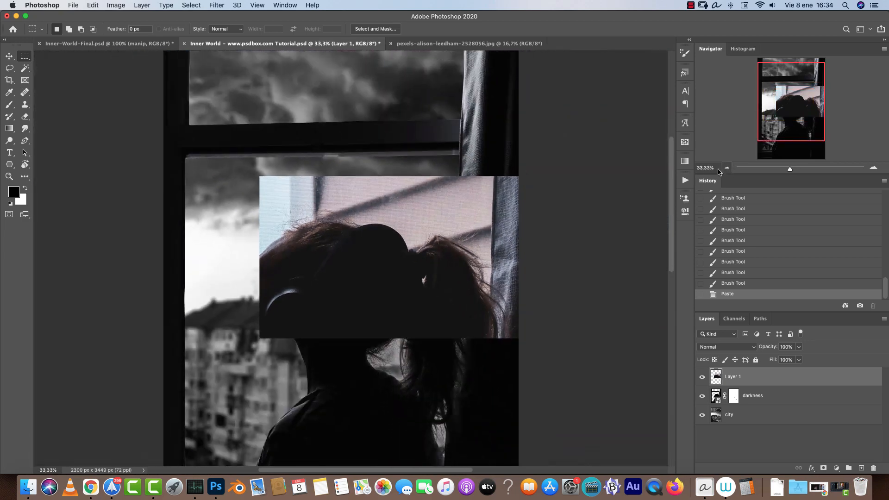
{"action": "key", "text": "v"}
{"action": "left_click_drag", "start_coordinate": [495, 237], "coordinate": [424, 135]}
{"action": "key", "text": "super+t"}
{"action": "left_click_drag", "start_coordinate": [448, 74], "coordinate": [321, 155]}
{"action": "key", "text": "Return"}
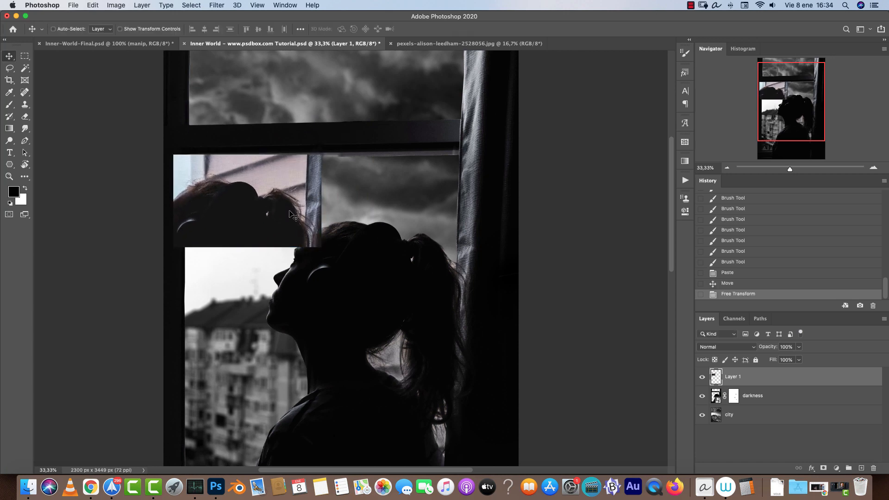
{"action": "left_click_drag", "start_coordinate": [281, 209], "coordinate": [381, 329]}
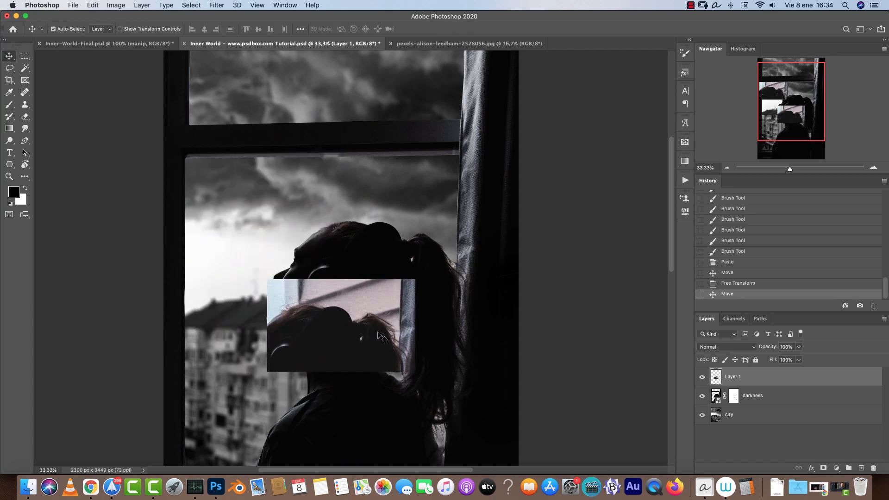
{"action": "key", "text": "super+1"}
{"action": "left_click_drag", "start_coordinate": [363, 279], "coordinate": [424, 230]}
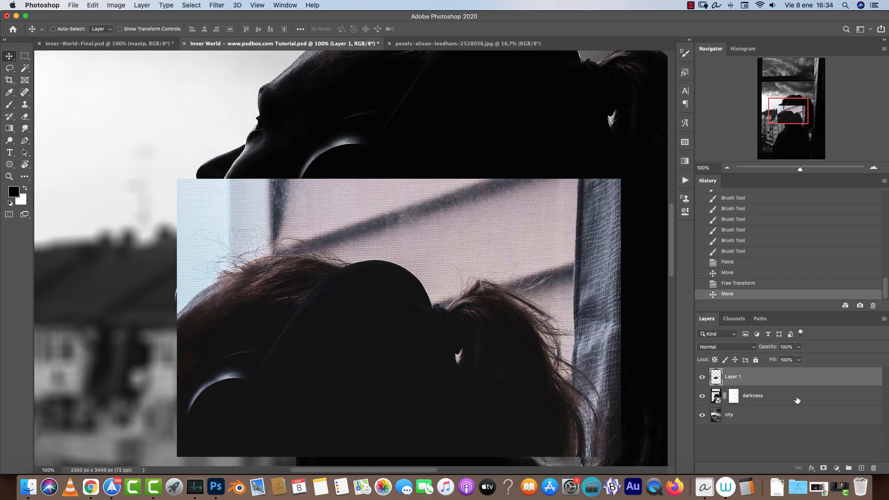
Step: Rename the darkness layer as base
{"action": "left_click", "coordinate": [797, 397]}
{"action": "double_click", "coordinate": [753, 395]}
{"action": "type", "text": "base"}
{"action": "key", "text": "Return"}
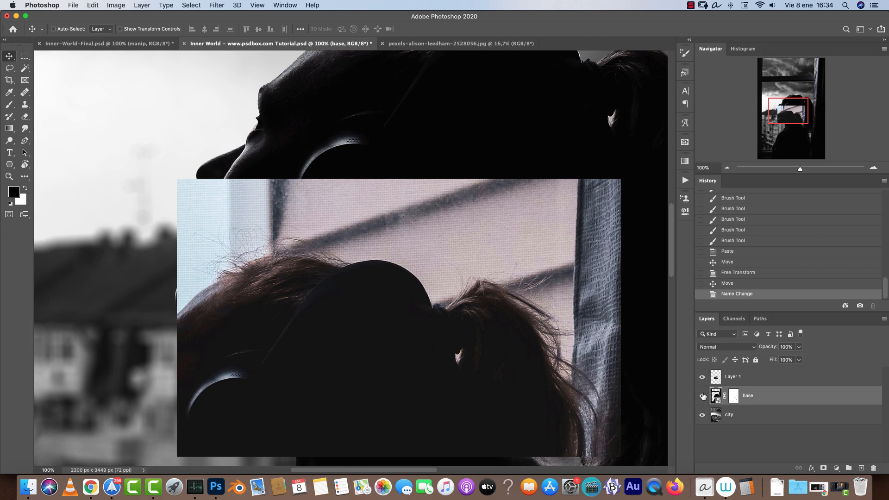
Step: Add a new empty layer between the base and city layers and name it hair
{"action": "left_click", "coordinate": [856, 469], "text": "super"}
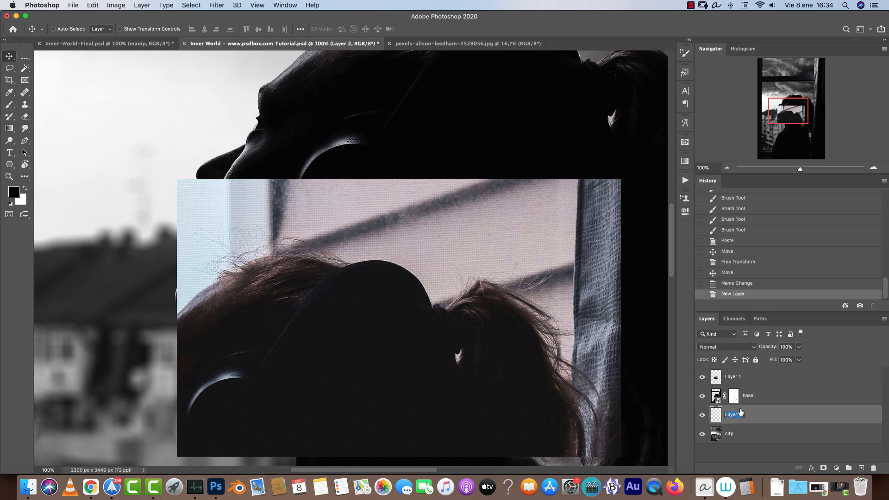
{"action": "type", "text": "hair"}
{"action": "key", "text": "Return"}
Step: Switch to the Brush tool and raise the hardness of its 25 px tip for painting hair
{"action": "key", "text": "b"}
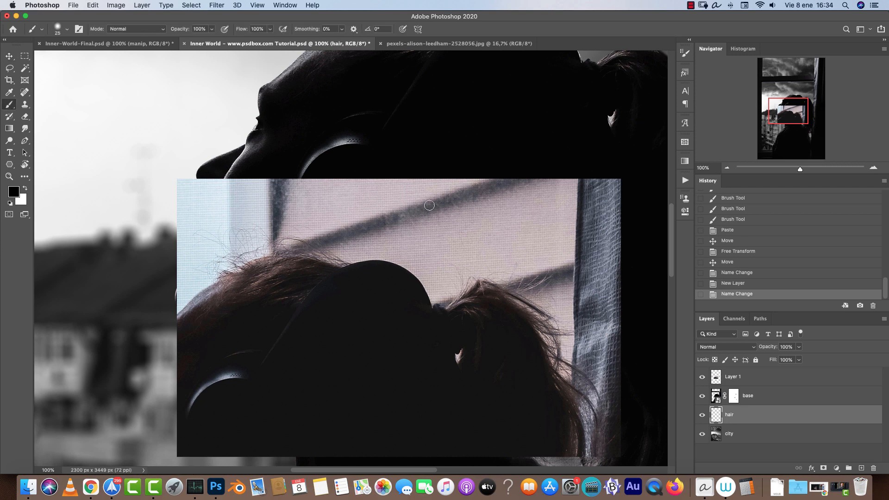
{"action": "right_click", "coordinate": [359, 117]}
{"action": "left_click_drag", "start_coordinate": [424, 164], "coordinate": [465, 163]}
{"action": "key", "text": "Return"}
{"action": "scroll", "coordinate": [436, 252], "scroll_direction": "up", "scroll_amount": 5}
{"action": "scroll", "coordinate": [437, 252], "scroll_direction": "right", "scroll_amount": 2}
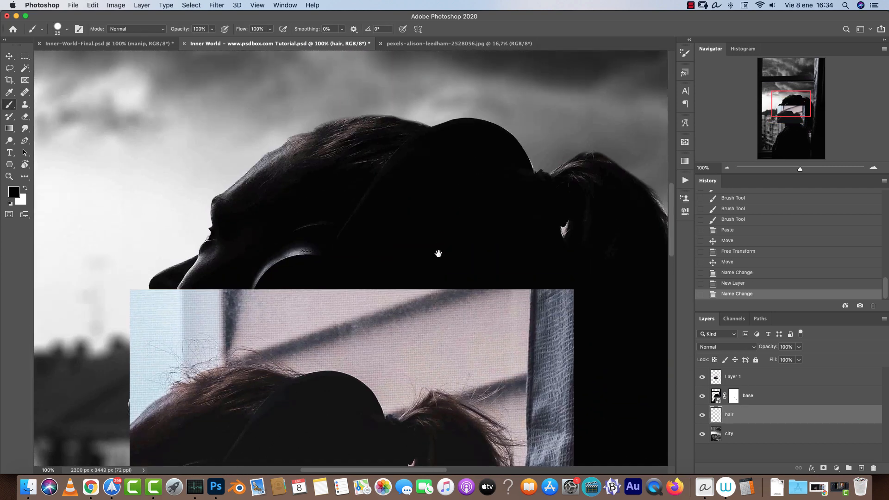
Step: Enable Shape Dynamics for the brush and set the size jitter control to Pen Pressure
{"action": "left_click", "coordinate": [684, 52]}
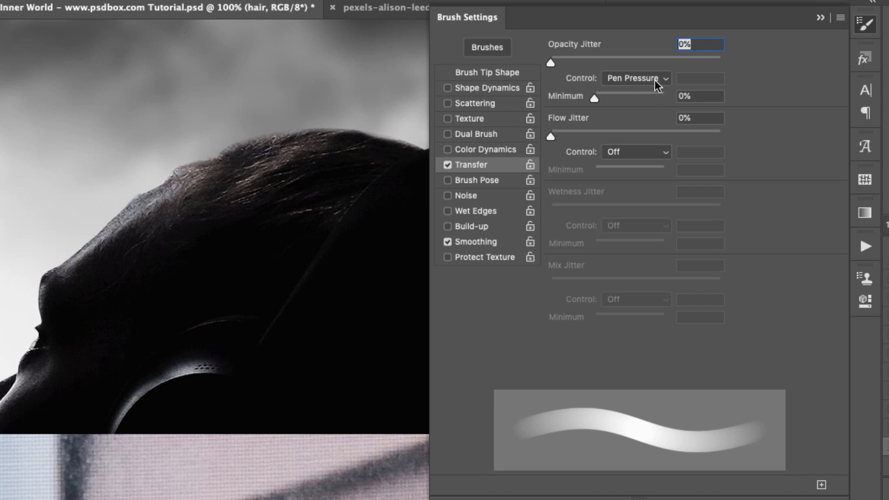
{"action": "left_click", "coordinate": [476, 88]}
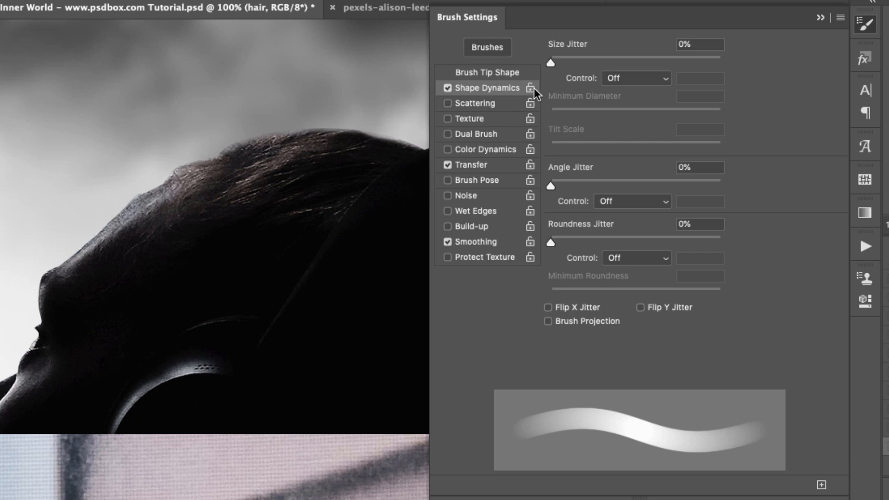
{"action": "left_click", "coordinate": [649, 77]}
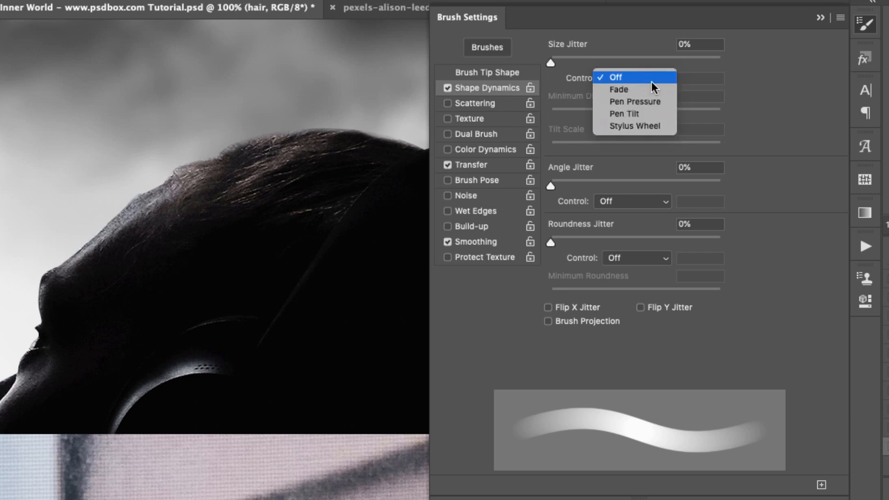
{"action": "left_click", "coordinate": [637, 101]}
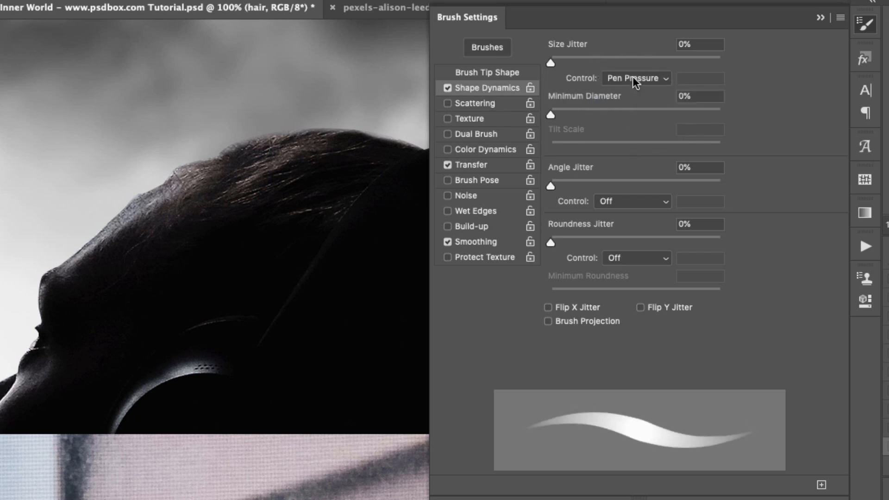
Step: Change the size jitter control to Fade with 500 steps
{"action": "left_click", "coordinate": [636, 78]}
{"action": "left_click", "coordinate": [631, 64]}
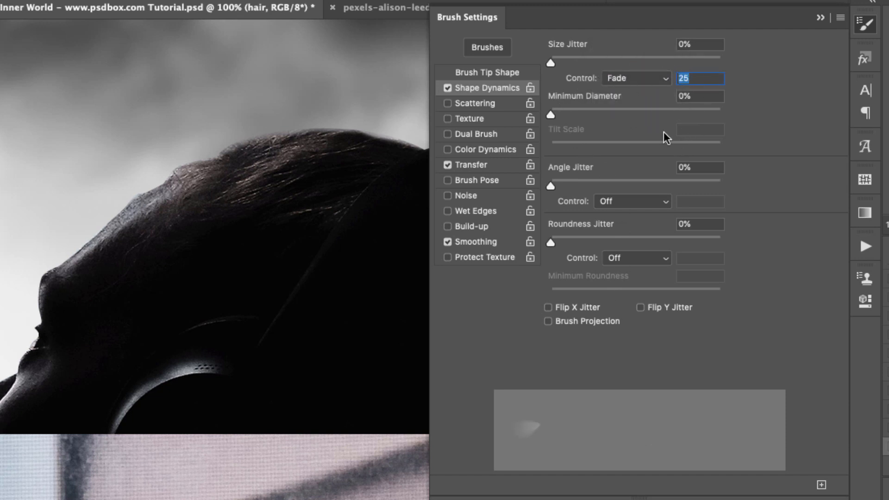
{"action": "type", "text": "200"}
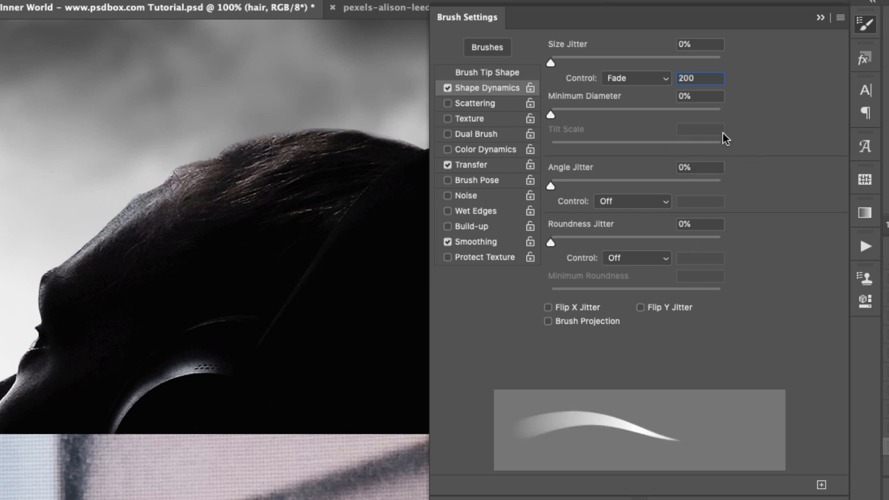
{"action": "double_click", "coordinate": [707, 78]}
{"action": "type", "text": "500"}
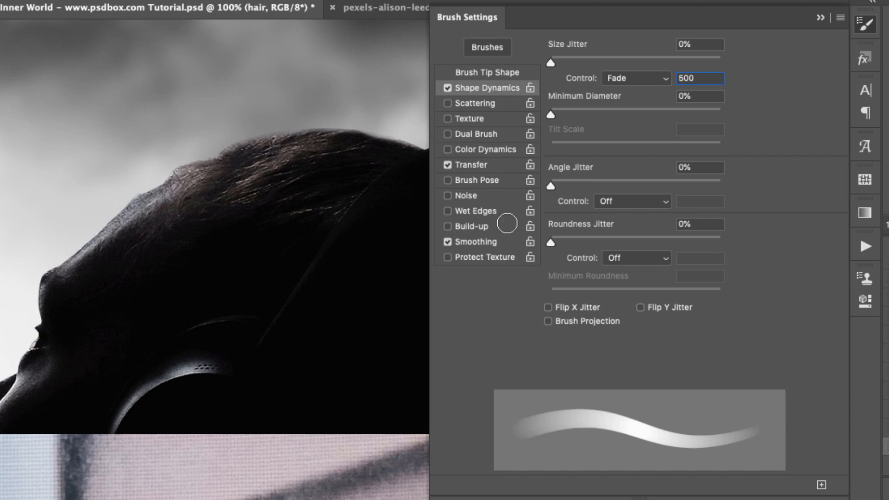
Step: Paint several long tapering test strokes on the hair layer in the sky above and in front of the head
{"action": "mouse_move", "coordinate": [343, 79]}
{"action": "left_mouse_down"}
{"action": "mouse_move", "coordinate": [80, 136]}
{"action": "mouse_move", "coordinate": [83, 154]}
{"action": "mouse_move", "coordinate": [133, 147]}
{"action": "left_mouse_up"}
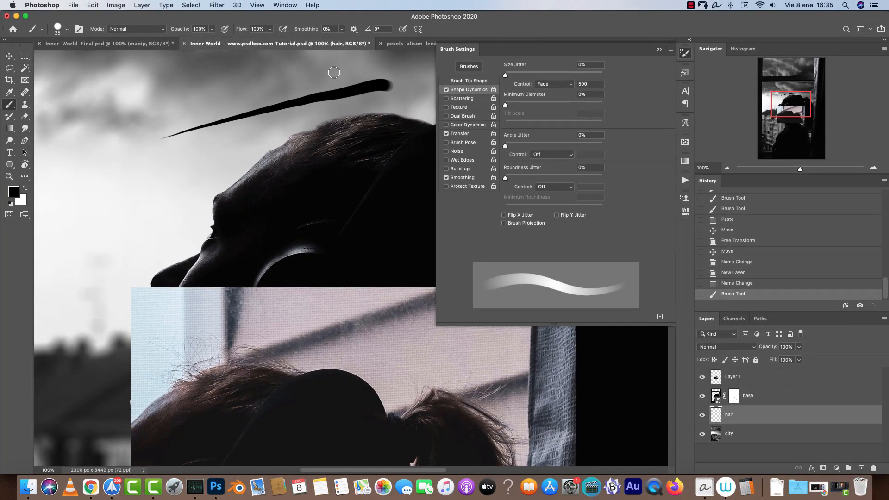
{"action": "left_click_drag", "start_coordinate": [314, 74], "coordinate": [100, 165]}
{"action": "mouse_move", "coordinate": [260, 124]}
{"action": "left_mouse_down"}
{"action": "mouse_move", "coordinate": [105, 253]}
{"action": "mouse_move", "coordinate": [103, 303]}
{"action": "left_mouse_up"}
{"action": "left_click_drag", "start_coordinate": [217, 155], "coordinate": [135, 287]}
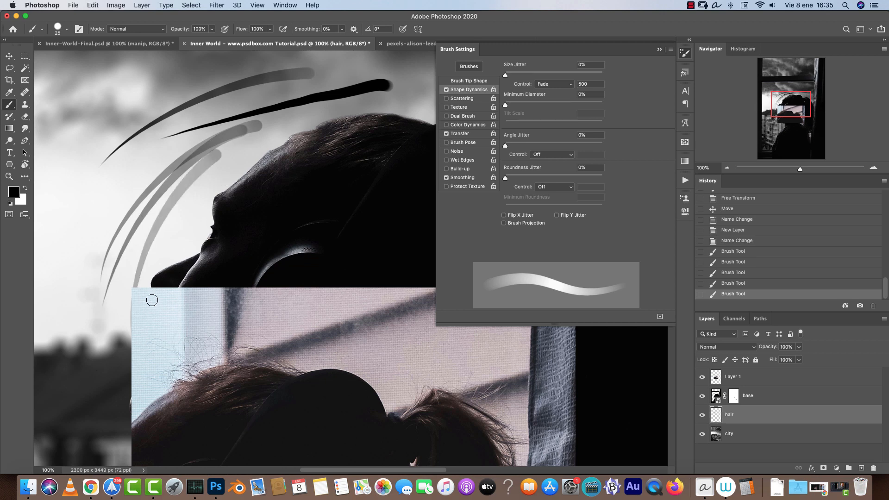
Step: Undo the tapering test strokes painted on the hair layer
{"action": "key", "text": "super+z"}
{"action": "key", "text": "super+z"}
{"action": "key", "text": "super+z"}
{"action": "key", "text": "super+z"}
{"action": "key", "text": "super+z"}
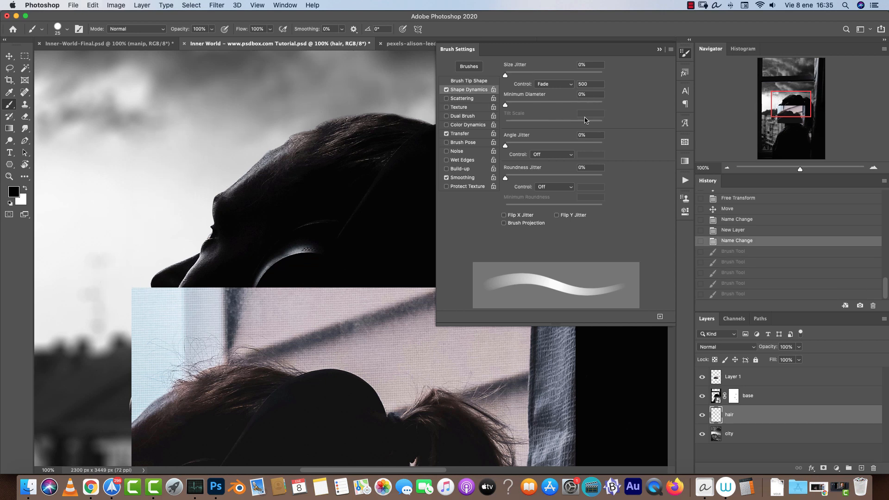
Step: Turn off the brush's size jitter control, restore opacity to 100%, and reduce the tip size to 1 px
{"action": "left_click", "coordinate": [558, 84]}
{"action": "left_click", "coordinate": [551, 77]}
{"action": "key", "text": "2"}
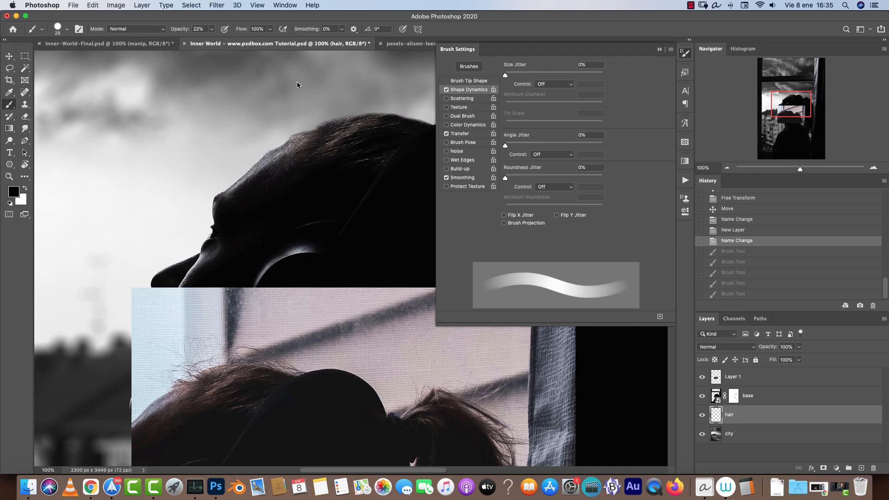
{"action": "key", "text": "0"}
{"action": "right_click", "coordinate": [338, 135]}
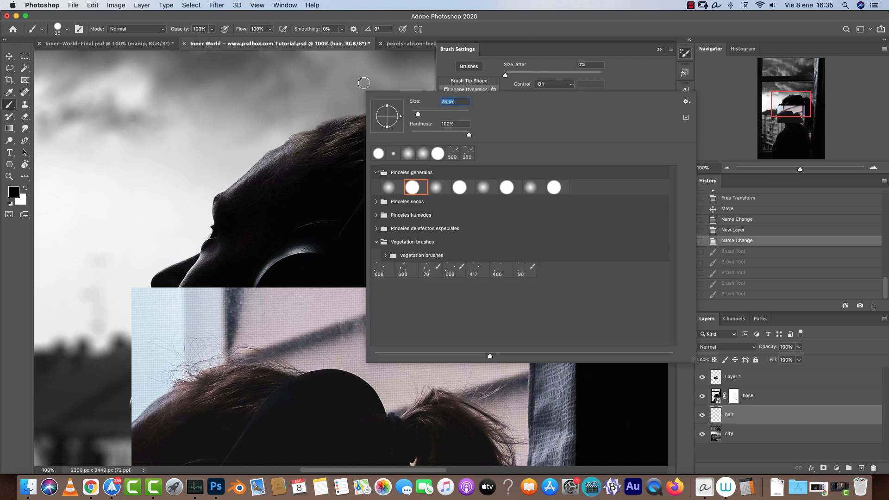
{"action": "left_click_drag", "start_coordinate": [421, 115], "coordinate": [410, 114]}
{"action": "left_click", "coordinate": [741, 418]}
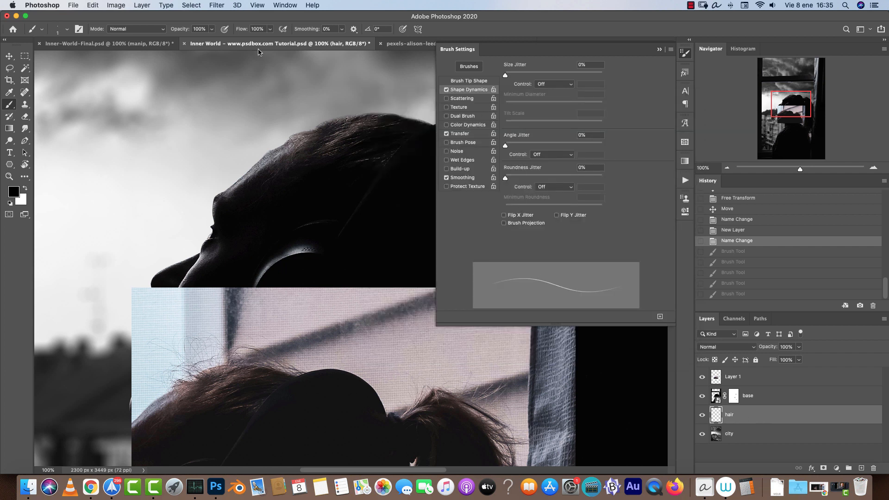
Step: Set the size jitter control to Pen Pressure and the Transfer opacity minimum to 52%, then close the brush settings
{"action": "left_click", "coordinate": [554, 84]}
{"action": "left_click", "coordinate": [551, 98]}
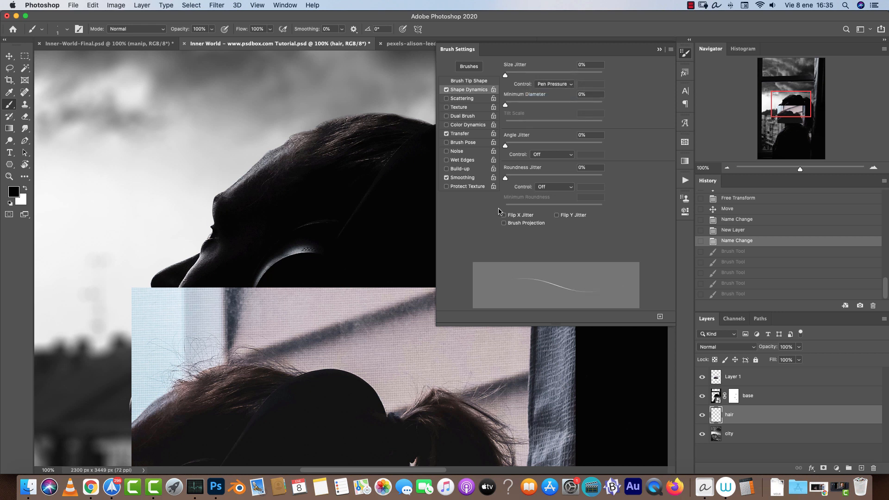
{"action": "left_click", "coordinate": [477, 133]}
{"action": "left_click_drag", "start_coordinate": [530, 95], "coordinate": [549, 97]}
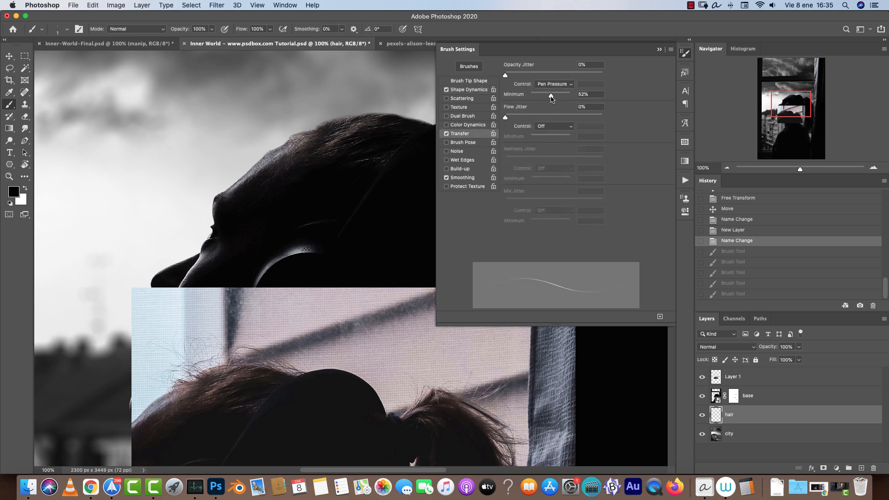
{"action": "left_click", "coordinate": [659, 49]}
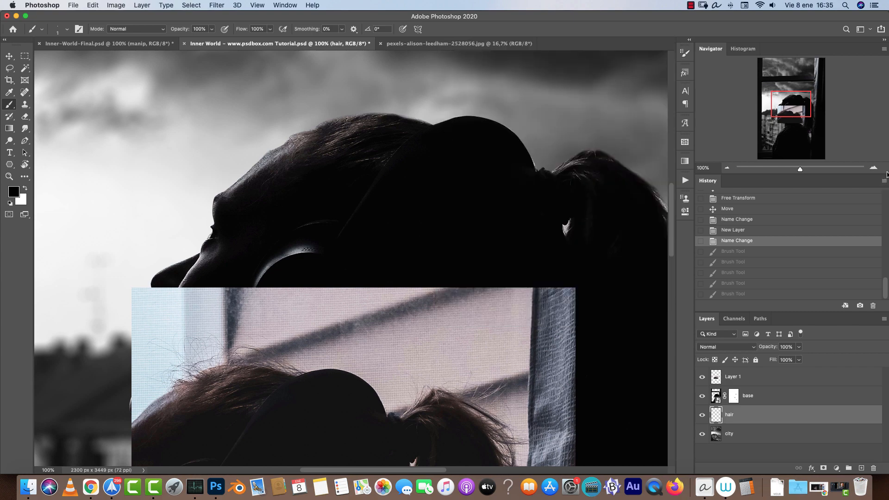
Step: Move the colour reference photo on Layer 1 away from the face to the area above the ponytail and curtain
{"action": "key", "text": "super+plus"}
{"action": "key", "text": "space"}
{"action": "left_click_drag", "start_coordinate": [405, 101], "coordinate": [484, 133]}
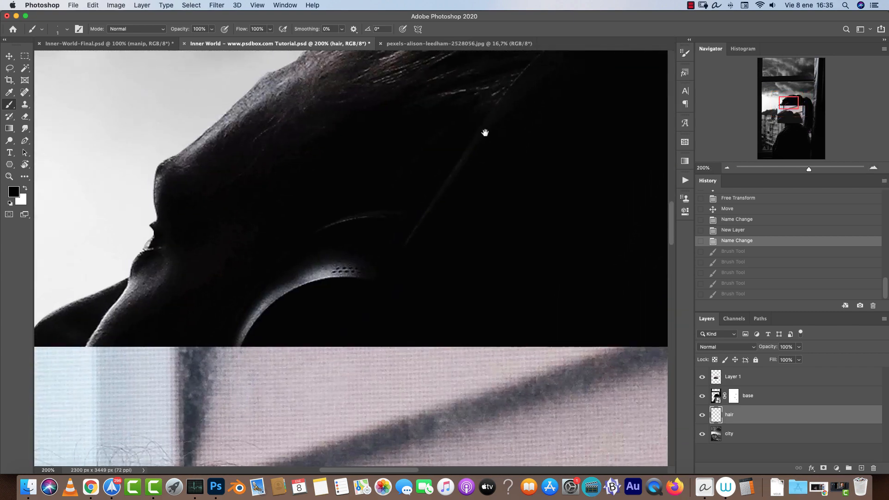
{"action": "key", "text": "super+minus"}
{"action": "key", "text": "super+minus"}
{"action": "key", "text": "super+minus"}
{"action": "key", "text": "v"}
{"action": "left_click_drag", "start_coordinate": [473, 363], "coordinate": [649, 202]}
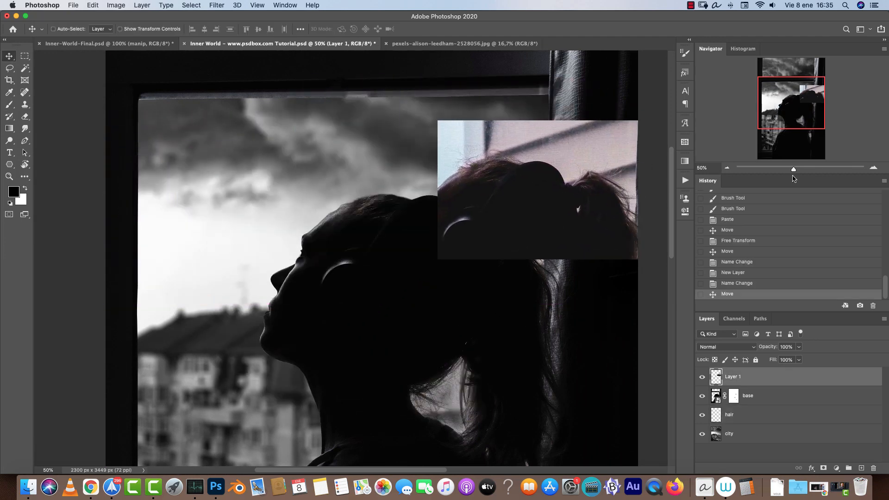
Step: On the hair layer, sample a dark tone from the head and paint fine flyaway strands along the hairline above the forehead
{"action": "left_click", "coordinate": [872, 167]}
{"action": "left_click", "coordinate": [872, 167]}
{"action": "left_click_drag", "start_coordinate": [529, 187], "coordinate": [444, 228]}
{"action": "left_click", "coordinate": [702, 378]}
{"action": "left_click", "coordinate": [702, 377]}
{"action": "left_click", "coordinate": [750, 417]}
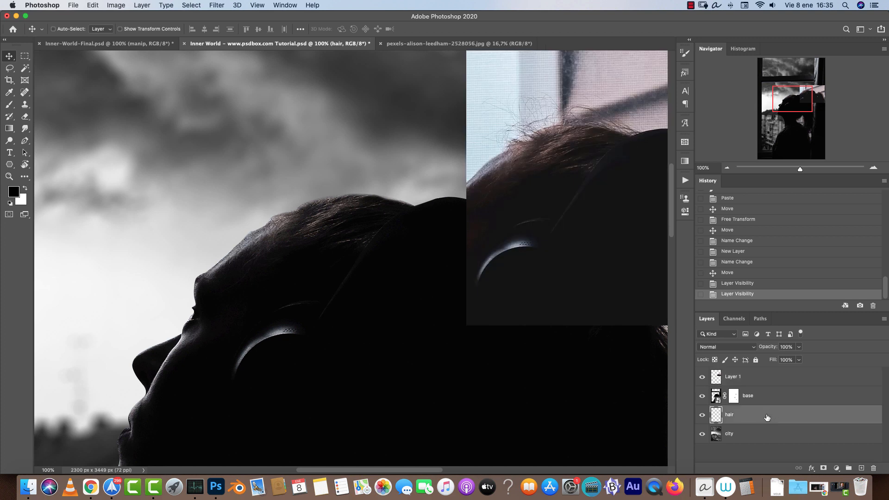
{"action": "key", "text": "b"}
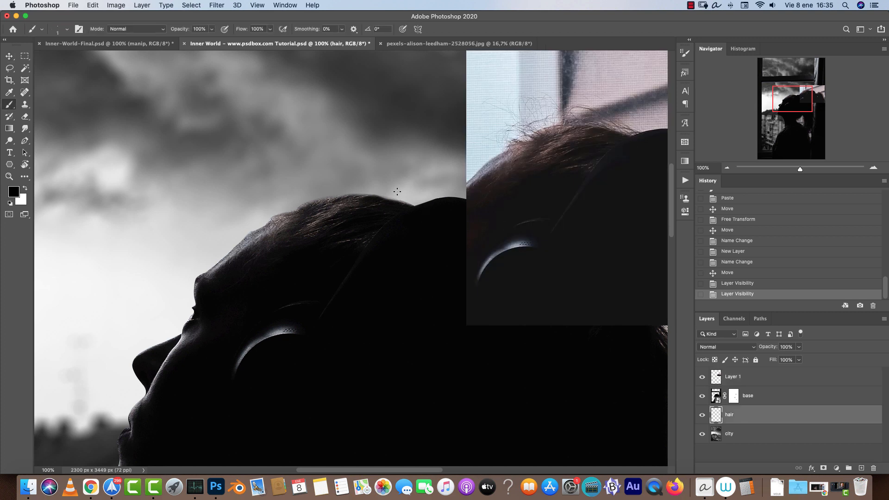
{"action": "left_click", "coordinate": [400, 205], "text": "alt"}
{"action": "left_click_drag", "start_coordinate": [385, 202], "coordinate": [366, 192]}
{"action": "left_click_drag", "start_coordinate": [377, 199], "coordinate": [349, 192]}
{"action": "left_click_drag", "start_coordinate": [357, 199], "coordinate": [326, 197]}
{"action": "left_click_drag", "start_coordinate": [333, 202], "coordinate": [308, 200]}
{"action": "mouse_move", "coordinate": [317, 207]}
{"action": "left_mouse_down"}
{"action": "mouse_move", "coordinate": [300, 204]}
{"action": "mouse_move", "coordinate": [331, 196]}
{"action": "left_mouse_up"}
{"action": "left_click_drag", "start_coordinate": [333, 201], "coordinate": [355, 190]}
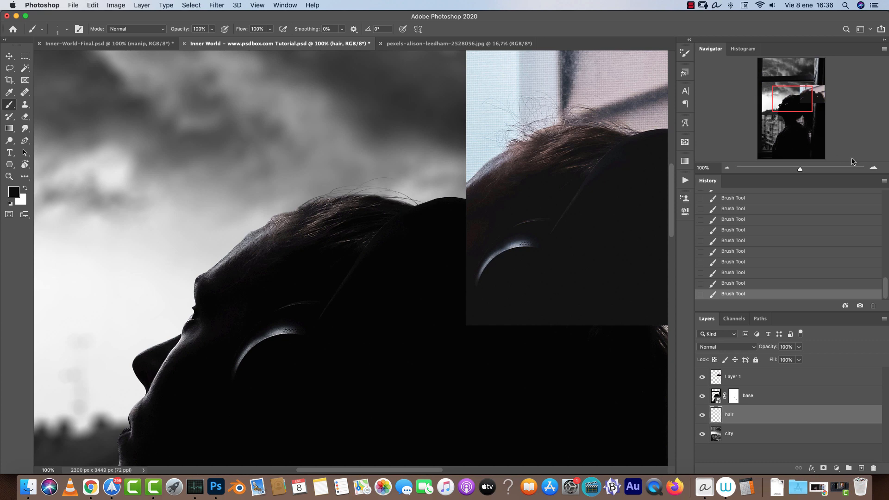
Step: Enlarge the brush and paint thicker strands following the hair's direction along the top of the head
{"action": "key", "text": "super+plus"}
{"action": "left_click_drag", "start_coordinate": [401, 145], "coordinate": [377, 238]}
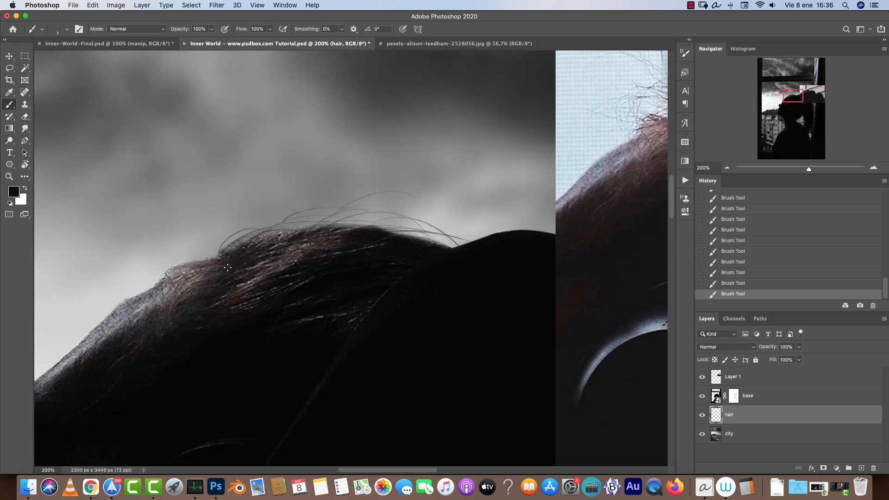
{"action": "key", "text": "super+minus"}
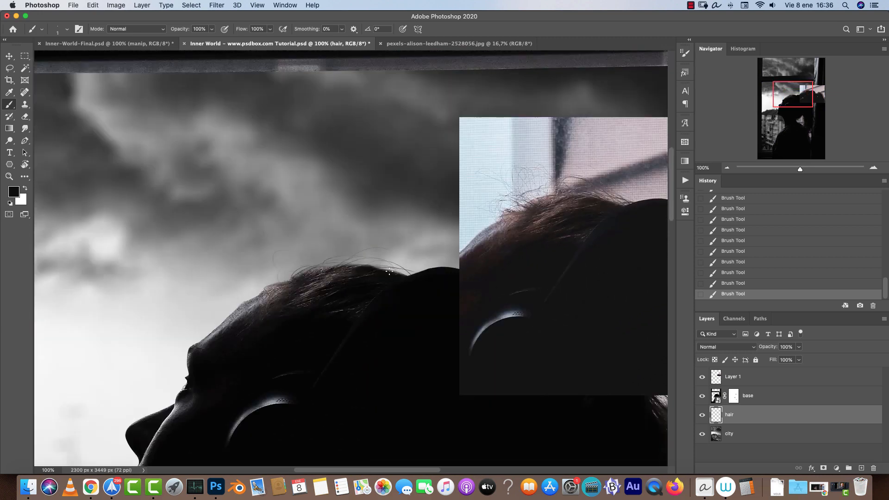
{"action": "key", "text": "bracketright"}
{"action": "key", "text": "bracketright"}
{"action": "key", "text": "bracketright"}
{"action": "key", "text": "bracketright"}
{"action": "key", "text": "bracketright"}
{"action": "key", "text": "bracketright"}
{"action": "mouse_move", "coordinate": [300, 273]}
{"action": "left_mouse_down"}
{"action": "mouse_move", "coordinate": [338, 263]}
{"action": "mouse_move", "coordinate": [409, 277]}
{"action": "left_mouse_up"}
{"action": "left_click_drag", "start_coordinate": [314, 270], "coordinate": [420, 273]}
{"action": "left_click_drag", "start_coordinate": [357, 263], "coordinate": [426, 270]}
{"action": "left_click", "coordinate": [372, 270], "text": "alt"}
{"action": "left_click_drag", "start_coordinate": [311, 267], "coordinate": [367, 256]}
Step: Shrink the brush to 1 px and add long, thin stray hairs rising above the front of the head
{"action": "key", "text": "bracketleft"}
{"action": "key", "text": "bracketleft"}
{"action": "key", "text": "bracketleft"}
{"action": "key", "text": "bracketleft"}
{"action": "key", "text": "bracketleft"}
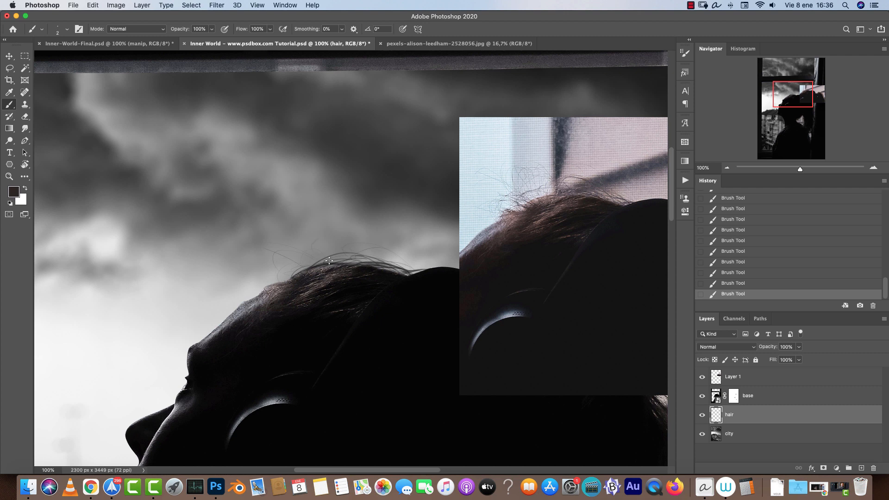
{"action": "mouse_move", "coordinate": [260, 290]}
{"action": "left_mouse_down"}
{"action": "mouse_move", "coordinate": [284, 276]}
{"action": "mouse_move", "coordinate": [371, 259]}
{"action": "mouse_move", "coordinate": [425, 263]}
{"action": "left_mouse_up"}
{"action": "mouse_move", "coordinate": [293, 276]}
{"action": "left_mouse_down"}
{"action": "mouse_move", "coordinate": [369, 261]}
{"action": "mouse_move", "coordinate": [407, 264]}
{"action": "left_mouse_up"}
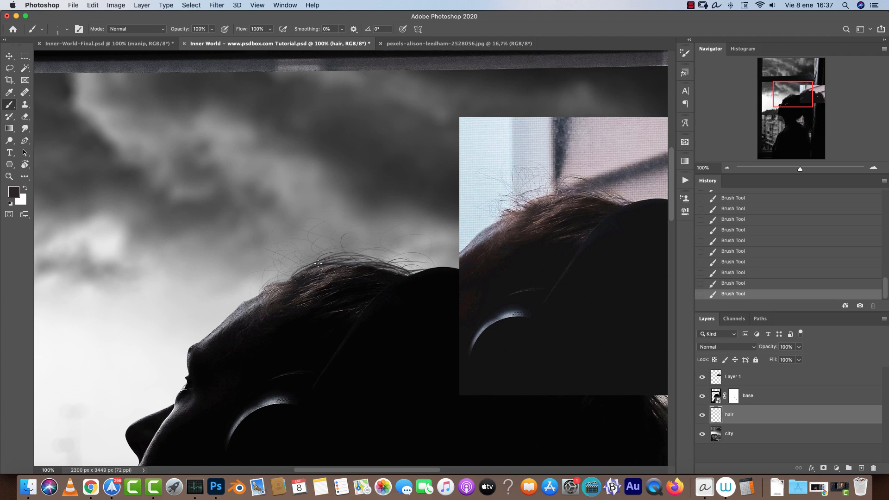
Step: Move the reference photo over the front of the head and paint fine strands around the ponytail in sampled hair tones
{"action": "scroll", "coordinate": [371, 224], "scroll_direction": "down", "scroll_amount": 3}
{"action": "scroll", "coordinate": [371, 224], "scroll_direction": "right", "scroll_amount": 3}
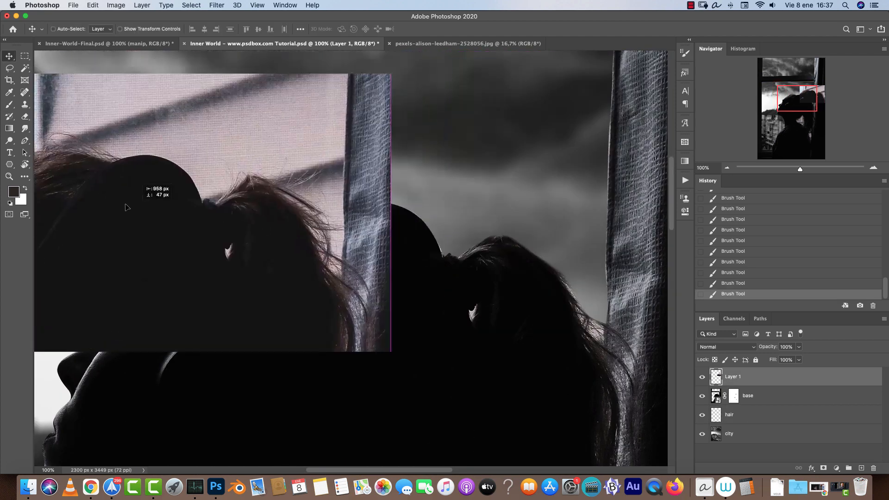
{"action": "left_click", "coordinate": [568, 270], "text": "alt"}
{"action": "left_click", "coordinate": [500, 252], "text": "alt"}
{"action": "mouse_move", "coordinate": [496, 227]}
{"action": "left_mouse_down"}
{"action": "mouse_move", "coordinate": [532, 237]}
{"action": "mouse_move", "coordinate": [470, 203]}
{"action": "left_mouse_up"}
{"action": "left_click", "coordinate": [482, 248], "text": "alt"}
{"action": "left_click_drag", "start_coordinate": [456, 254], "coordinate": [491, 233]}
{"action": "left_click_drag", "start_coordinate": [556, 264], "coordinate": [595, 320]}
{"action": "mouse_move", "coordinate": [533, 245]}
{"action": "left_mouse_down"}
{"action": "mouse_move", "coordinate": [591, 277]}
{"action": "mouse_move", "coordinate": [556, 266]}
{"action": "mouse_move", "coordinate": [602, 230]}
{"action": "left_mouse_up"}
Step: Resample the hair colour, adjust the brush size, and paint a loose strand from the ponytail toward the curtain
{"action": "left_click", "coordinate": [570, 319], "text": "alt"}
{"action": "key", "text": "bracketright"}
{"action": "key", "text": "bracketright"}
{"action": "key", "text": "bracketright"}
{"action": "key", "text": "bracketright"}
{"action": "key", "text": "bracketright"}
{"action": "key", "text": "bracketleft"}
{"action": "key", "text": "bracketleft"}
{"action": "key", "text": "bracketleft"}
{"action": "key", "text": "bracketleft"}
{"action": "left_click_drag", "start_coordinate": [557, 258], "coordinate": [591, 233]}
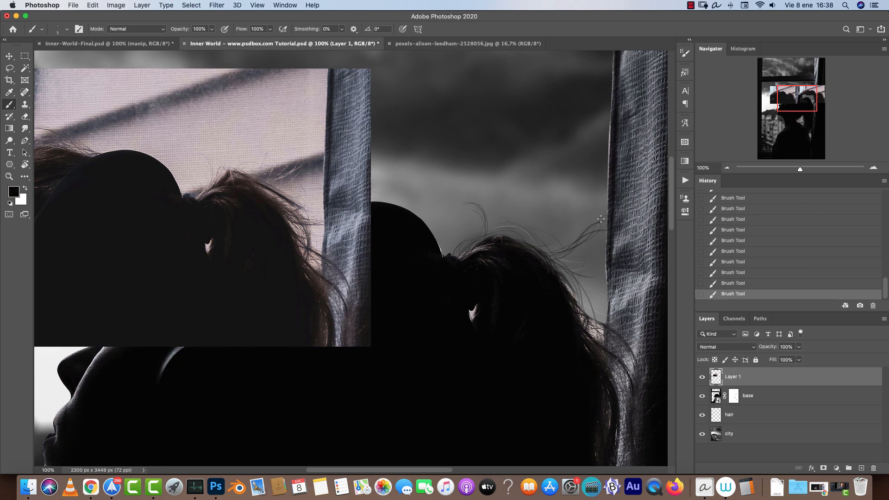
Step: Add more flyaway strands around the top and back of the ponytail with colours sampled from the hair
{"action": "left_click_drag", "start_coordinate": [581, 268], "coordinate": [561, 256]}
{"action": "left_click", "coordinate": [525, 263], "text": "alt"}
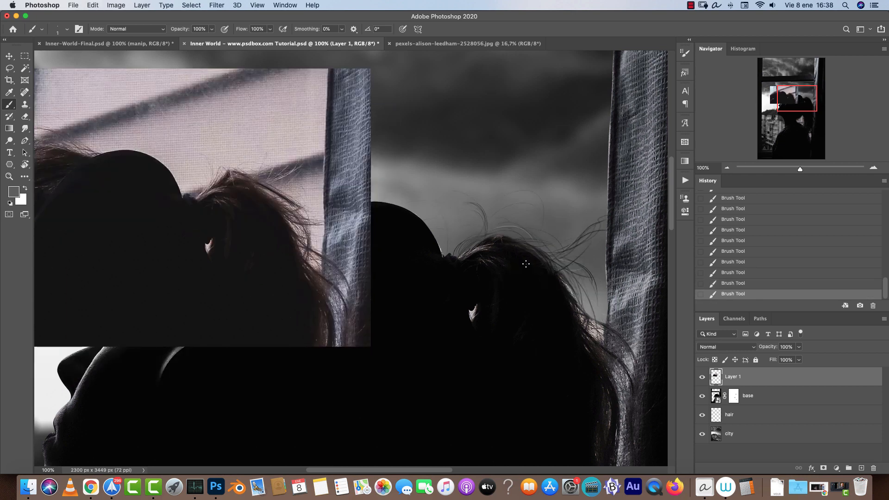
{"action": "left_click", "coordinate": [545, 262], "text": "alt"}
{"action": "left_click", "coordinate": [564, 285], "text": "alt"}
{"action": "left_click_drag", "start_coordinate": [480, 340], "coordinate": [565, 254]}
{"action": "left_click_drag", "start_coordinate": [631, 230], "coordinate": [559, 307]}
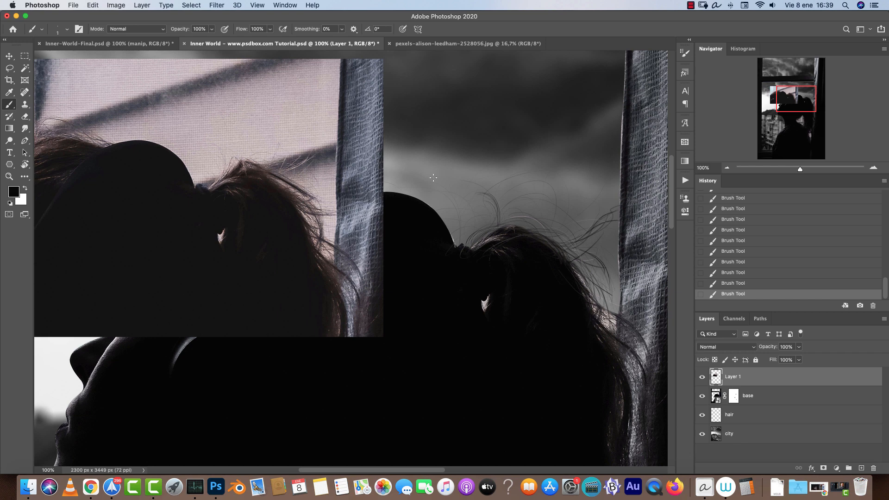
Step: Examine the painted hair strands around the head and ponytail in Inner-World-Final.psd, then return to the tutorial document
{"action": "left_click", "coordinate": [166, 42]}
{"action": "left_click_drag", "start_coordinate": [467, 155], "coordinate": [524, 384]}
{"action": "left_click_drag", "start_coordinate": [334, 115], "coordinate": [522, 441]}
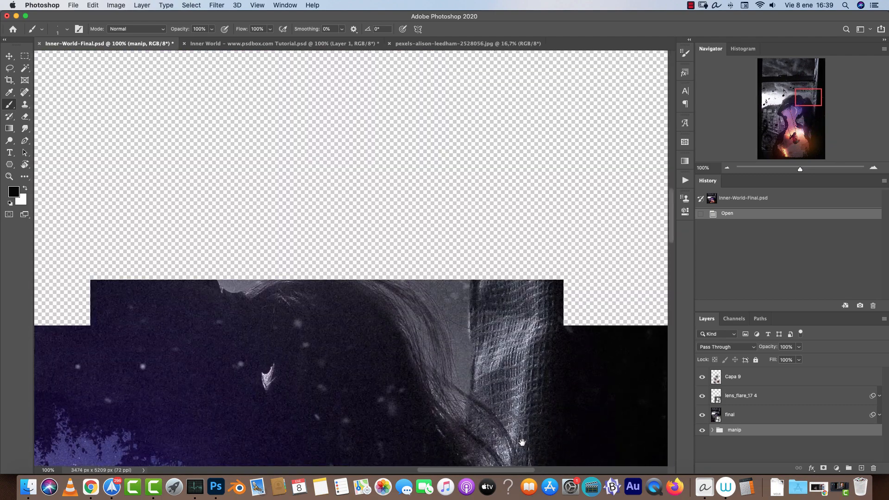
{"action": "left_click", "coordinate": [323, 272]}
{"action": "left_click", "coordinate": [511, 167]}
{"action": "left_click_drag", "start_coordinate": [280, 256], "coordinate": [597, 261]}
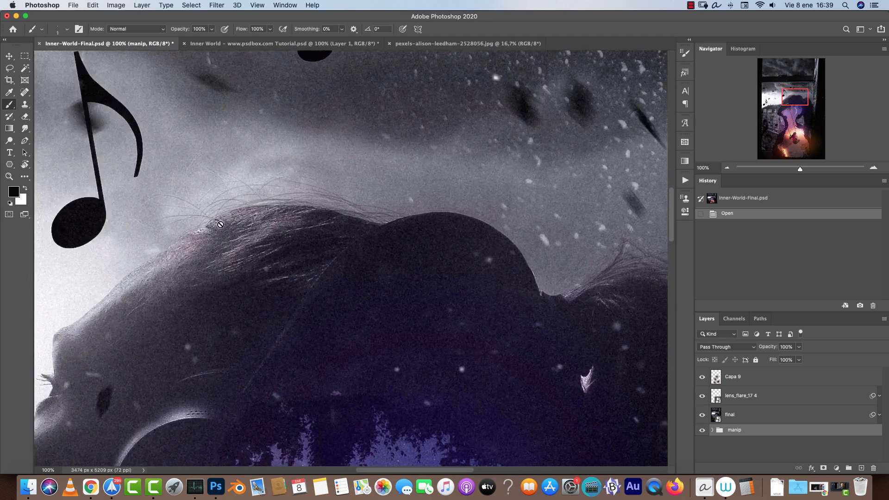
{"action": "left_click", "coordinate": [334, 44]}
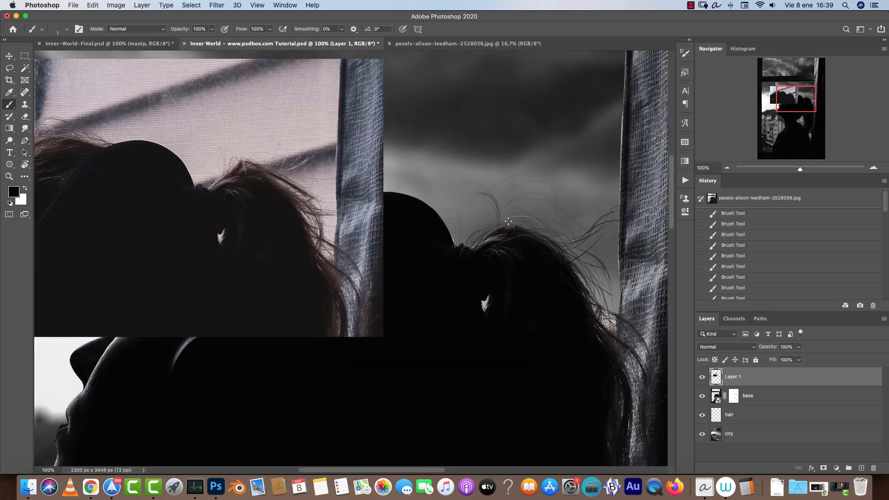
{"action": "left_click_drag", "start_coordinate": [590, 207], "coordinate": [677, 223]}
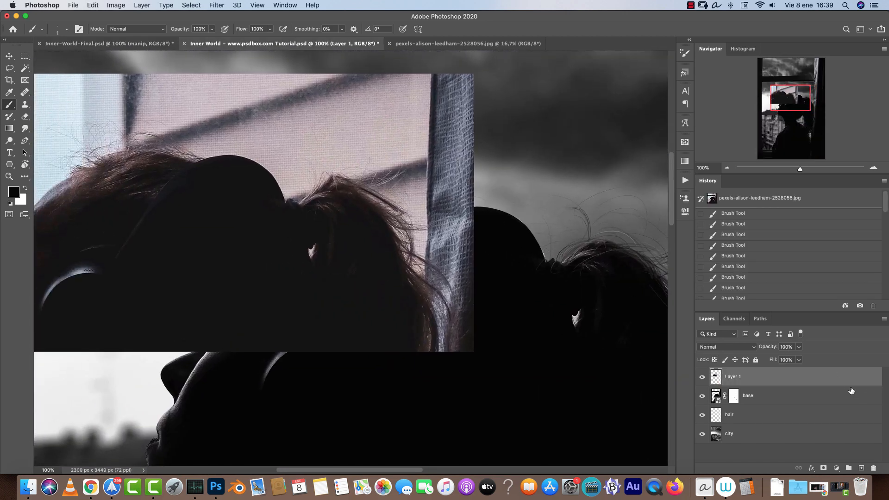
{"action": "left_click_drag", "start_coordinate": [853, 383], "coordinate": [873, 468]}
{"action": "left_click", "coordinate": [727, 168]}
{"action": "left_click_drag", "start_coordinate": [501, 249], "coordinate": [459, 232]}
{"action": "left_click", "coordinate": [729, 263]}
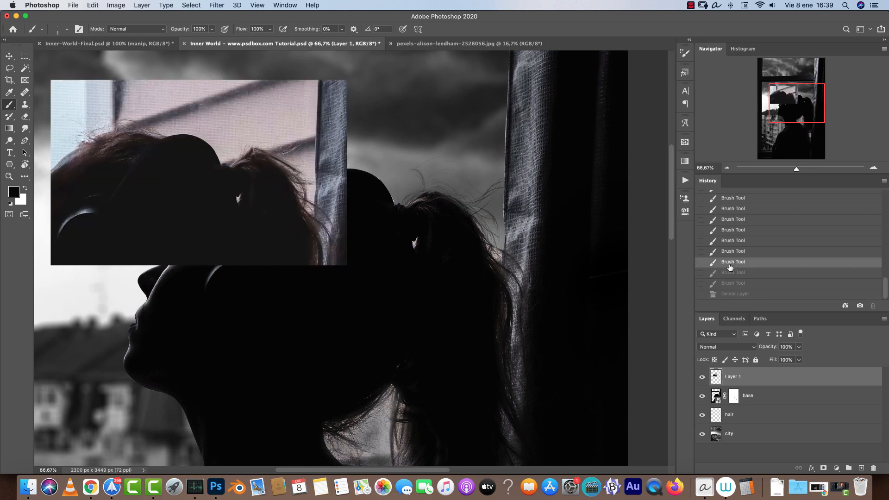
Step: Clear the reference photo from Layer 1 with a rectangular selection, merge the remaining strands into the hair layer, and toggle its visibility to compare
{"action": "left_click", "coordinate": [701, 379]}
{"action": "left_click", "coordinate": [701, 380]}
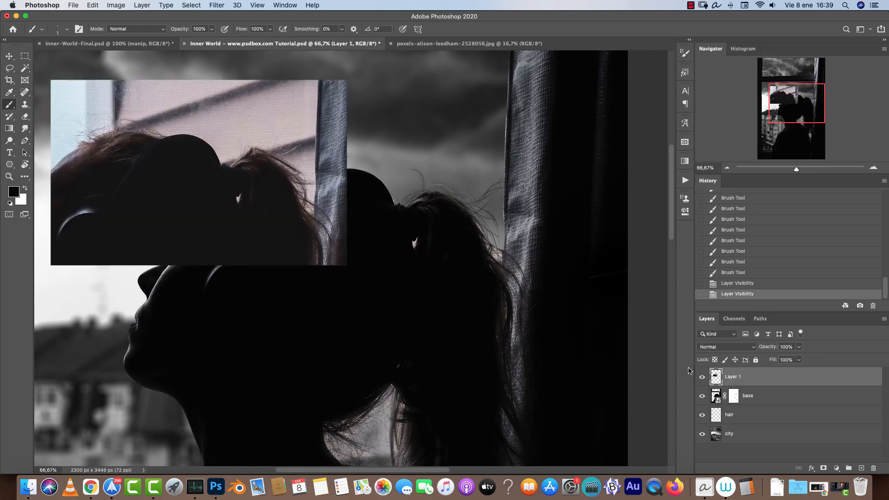
{"action": "left_click_drag", "start_coordinate": [447, 254], "coordinate": [523, 290]}
{"action": "key", "text": "m"}
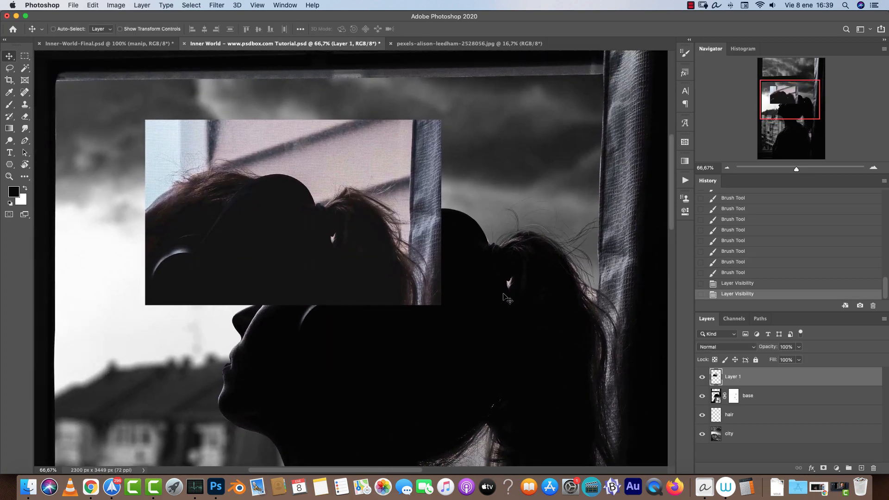
{"action": "key", "text": "super+d"}
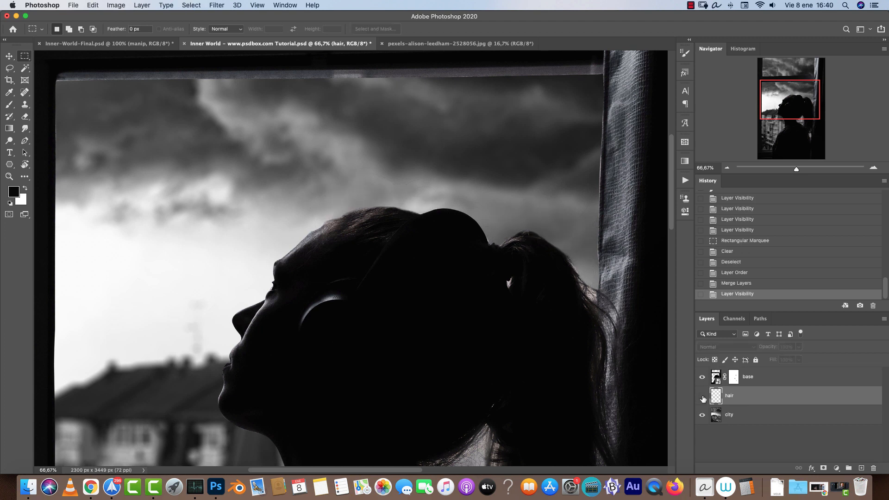
{"action": "left_click", "coordinate": [703, 396]}
{"action": "left_click", "coordinate": [702, 396]}
{"action": "left_click", "coordinate": [702, 396]}
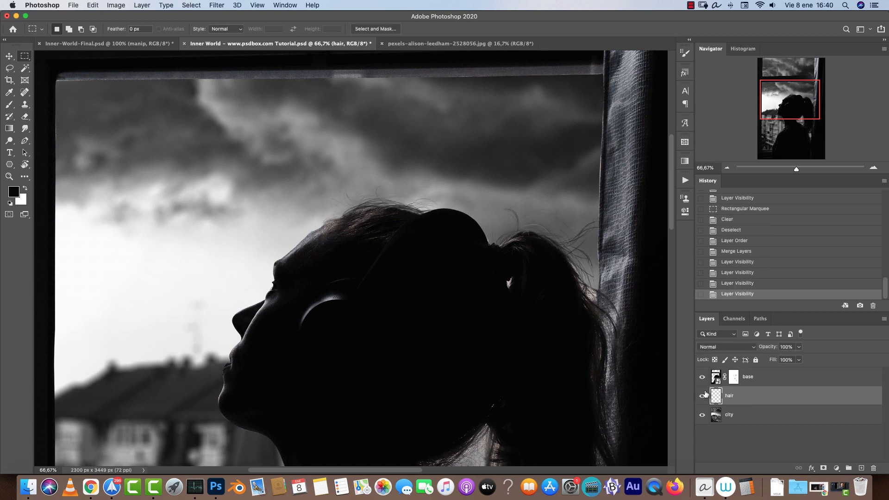
Step: Sample a dark tone beside the eye and paint a fine curved eyelash on the hair layer
{"action": "left_click", "coordinate": [873, 167]}
{"action": "left_click", "coordinate": [873, 168]}
{"action": "left_click", "coordinate": [873, 168]}
{"action": "left_click_drag", "start_coordinate": [362, 325], "coordinate": [472, 336]}
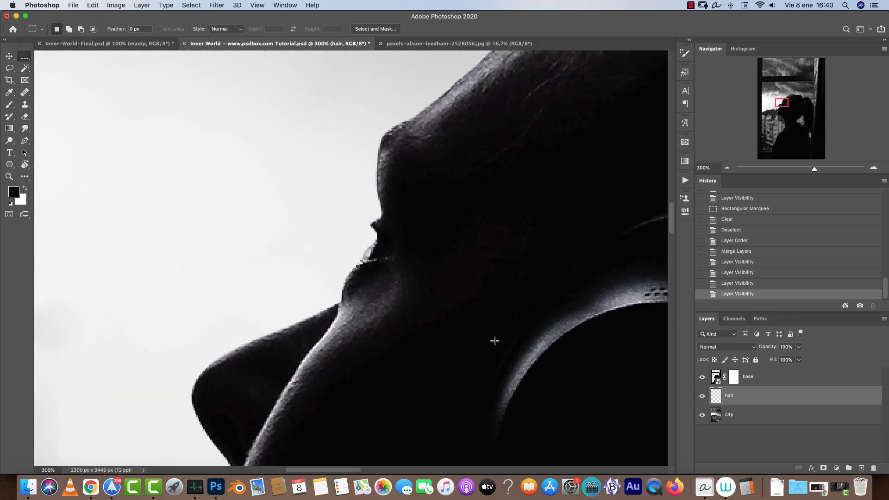
{"action": "left_click", "coordinate": [873, 168]}
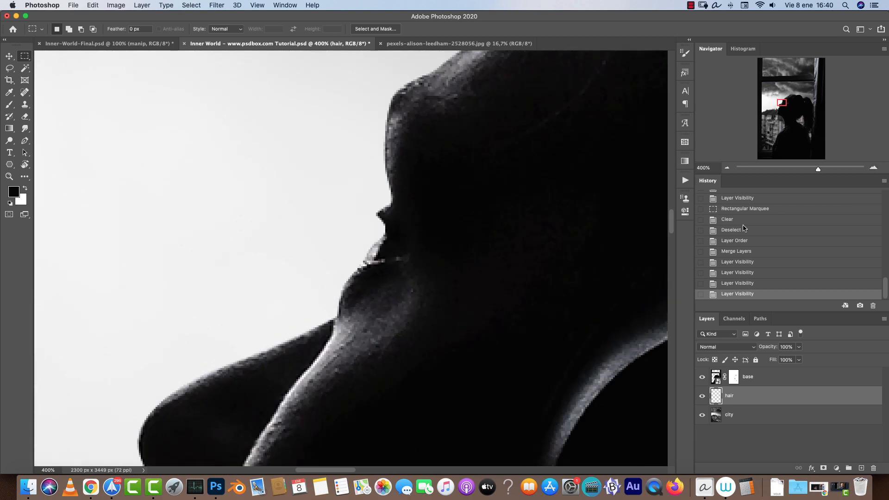
{"action": "left_click_drag", "start_coordinate": [452, 214], "coordinate": [458, 254]}
{"action": "key", "text": "b"}
{"action": "left_click", "coordinate": [397, 249], "text": "alt"}
{"action": "left_click_drag", "start_coordinate": [389, 246], "coordinate": [377, 227]}
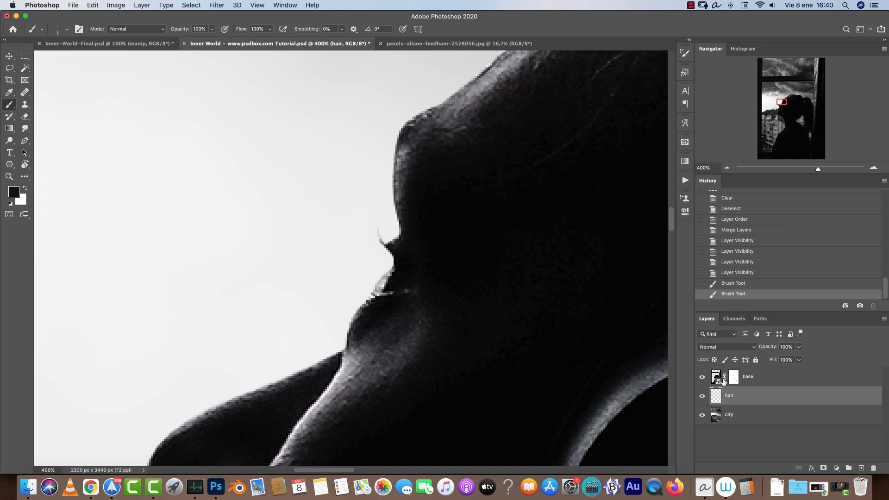
Step: Copy the eye area from the original window photo and paste it into the tutorial document as an eyelash reference beside the face
{"action": "left_click", "coordinate": [429, 46]}
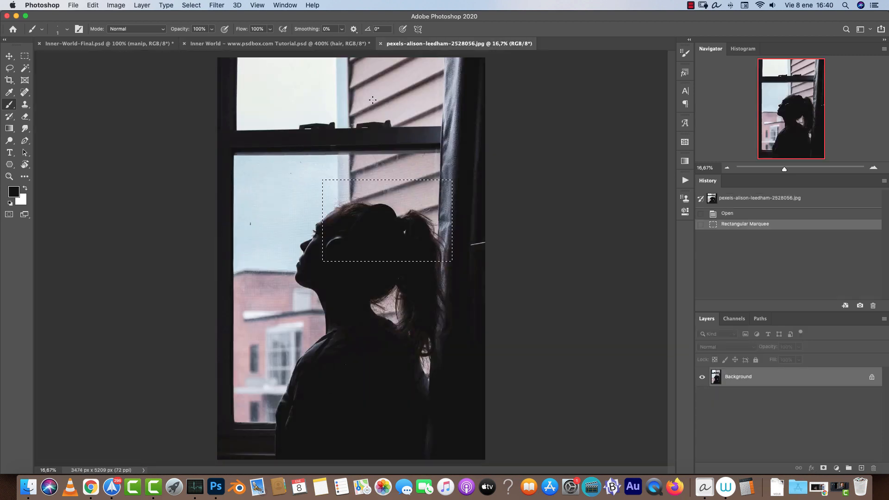
{"action": "left_click", "coordinate": [25, 55]}
{"action": "left_click", "coordinate": [311, 231]}
{"action": "left_click_drag", "start_coordinate": [299, 219], "coordinate": [327, 246]}
{"action": "key", "text": "super+c"}
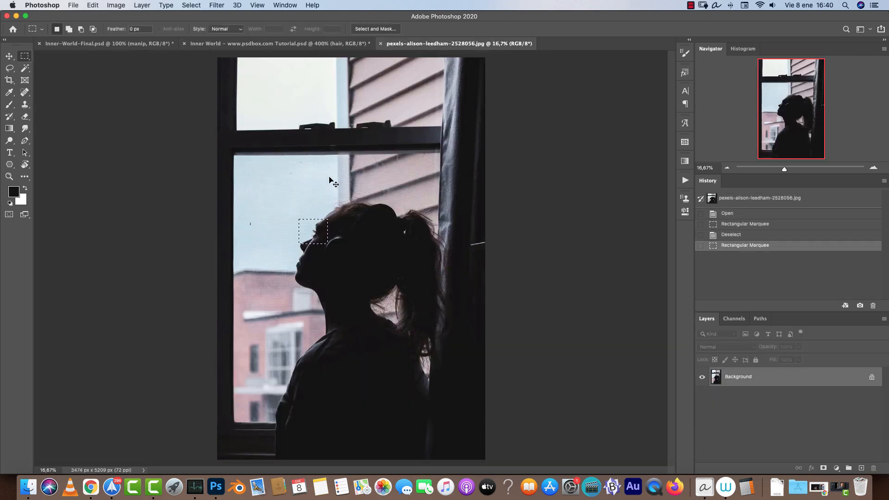
{"action": "left_click", "coordinate": [287, 47]}
{"action": "key", "text": "super+v"}
{"action": "key", "text": "v"}
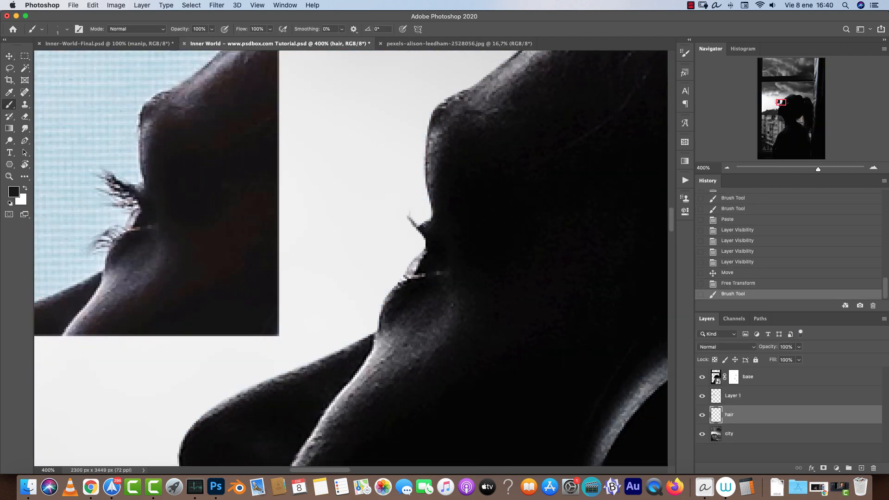
Step: Paint fine curved upper and lower eyelashes in front of the eye on the hair layer, matching the pasted eye reference
{"action": "mouse_move", "coordinate": [392, 230]}
{"action": "left_mouse_down"}
{"action": "mouse_move", "coordinate": [405, 217]}
{"action": "mouse_move", "coordinate": [394, 215]}
{"action": "left_mouse_up"}
{"action": "mouse_move", "coordinate": [421, 239]}
{"action": "left_mouse_down"}
{"action": "mouse_move", "coordinate": [389, 235]}
{"action": "mouse_move", "coordinate": [387, 208]}
{"action": "left_mouse_up"}
{"action": "left_click_drag", "start_coordinate": [426, 222], "coordinate": [389, 212]}
{"action": "mouse_move", "coordinate": [414, 231]}
{"action": "left_mouse_down"}
{"action": "mouse_move", "coordinate": [387, 216]}
{"action": "mouse_move", "coordinate": [391, 230]}
{"action": "left_mouse_up"}
{"action": "mouse_move", "coordinate": [416, 231]}
{"action": "left_mouse_down"}
{"action": "mouse_move", "coordinate": [383, 216]}
{"action": "mouse_move", "coordinate": [376, 222]}
{"action": "left_mouse_up"}
{"action": "mouse_move", "coordinate": [417, 238]}
{"action": "left_mouse_down"}
{"action": "mouse_move", "coordinate": [384, 246]}
{"action": "mouse_move", "coordinate": [401, 246]}
{"action": "mouse_move", "coordinate": [382, 212]}
{"action": "mouse_move", "coordinate": [394, 211]}
{"action": "left_mouse_up"}
{"action": "key", "text": "e"}
{"action": "key", "text": "b"}
{"action": "mouse_move", "coordinate": [418, 227]}
{"action": "left_mouse_down"}
{"action": "mouse_move", "coordinate": [402, 211]}
{"action": "mouse_move", "coordinate": [375, 237]}
{"action": "left_mouse_up"}
{"action": "mouse_move", "coordinate": [421, 229]}
{"action": "left_mouse_down"}
{"action": "mouse_move", "coordinate": [377, 224]}
{"action": "mouse_move", "coordinate": [398, 226]}
{"action": "left_mouse_up"}
{"action": "mouse_move", "coordinate": [423, 230]}
{"action": "left_mouse_down"}
{"action": "mouse_move", "coordinate": [401, 220]}
{"action": "mouse_move", "coordinate": [391, 245]}
{"action": "mouse_move", "coordinate": [380, 238]}
{"action": "left_mouse_up"}
{"action": "mouse_move", "coordinate": [394, 285]}
{"action": "left_mouse_down"}
{"action": "mouse_move", "coordinate": [356, 297]}
{"action": "mouse_move", "coordinate": [374, 280]}
{"action": "mouse_move", "coordinate": [370, 297]}
{"action": "left_mouse_up"}
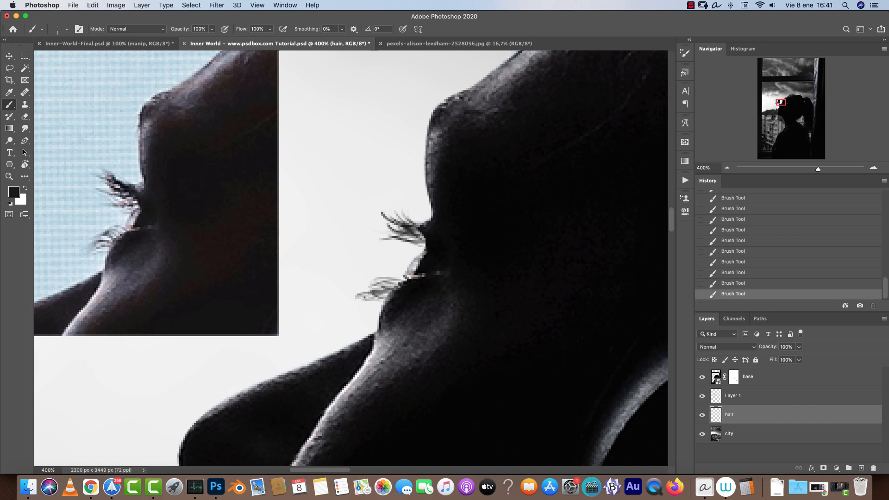
{"action": "left_click_drag", "start_coordinate": [417, 227], "coordinate": [378, 205]}
Step: Toggle the hair layer's visibility to compare the eyelashes, and delete the eye reference layer
{"action": "key", "text": "super+minus"}
{"action": "key", "text": "super+minus"}
{"action": "left_click", "coordinate": [702, 414]}
{"action": "left_click", "coordinate": [703, 414]}
{"action": "left_click_drag", "start_coordinate": [838, 397], "coordinate": [873, 468]}
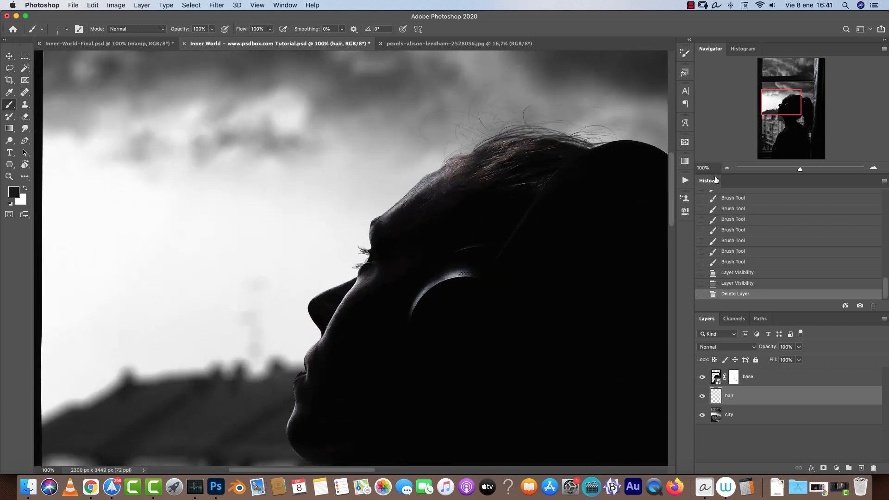
Step: Examine the retouched face, ponytail and shoulders, ending with the whole image in view at 25%
{"action": "scroll", "coordinate": [403, 294], "scroll_direction": "right", "scroll_amount": 7}
{"action": "scroll", "coordinate": [403, 294], "scroll_direction": "down", "scroll_amount": 3}
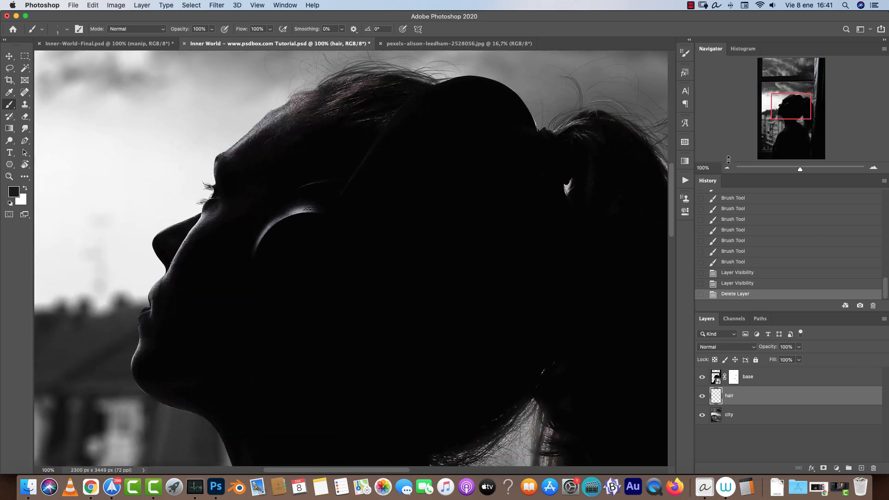
{"action": "left_click", "coordinate": [726, 168]}
{"action": "left_click", "coordinate": [726, 168]}
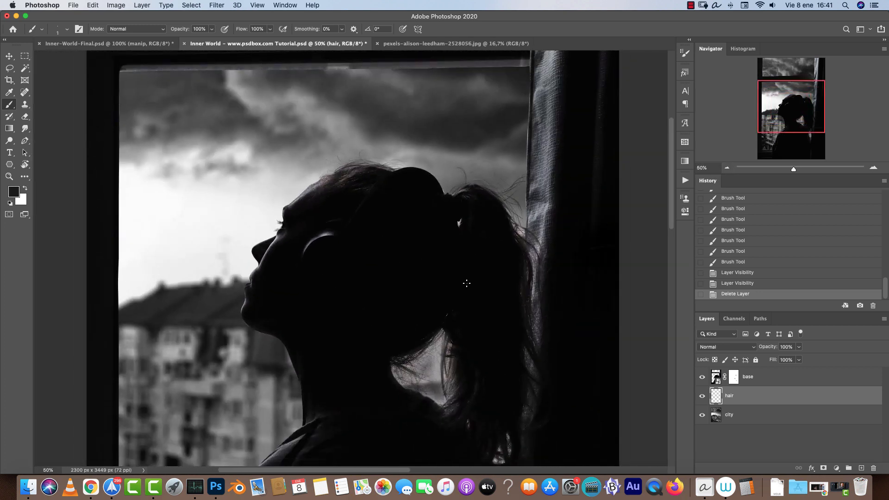
{"action": "scroll", "coordinate": [444, 277], "scroll_direction": "down", "scroll_amount": 5}
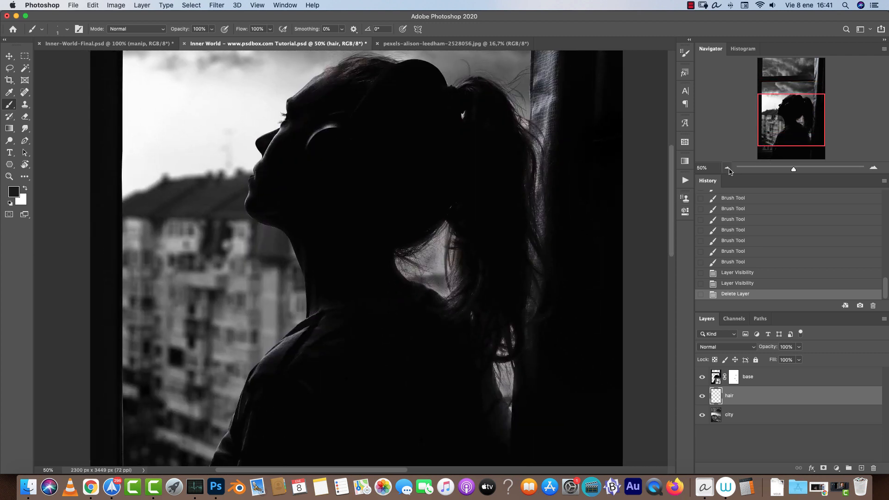
{"action": "left_click", "coordinate": [726, 168]}
{"action": "left_click", "coordinate": [727, 169]}
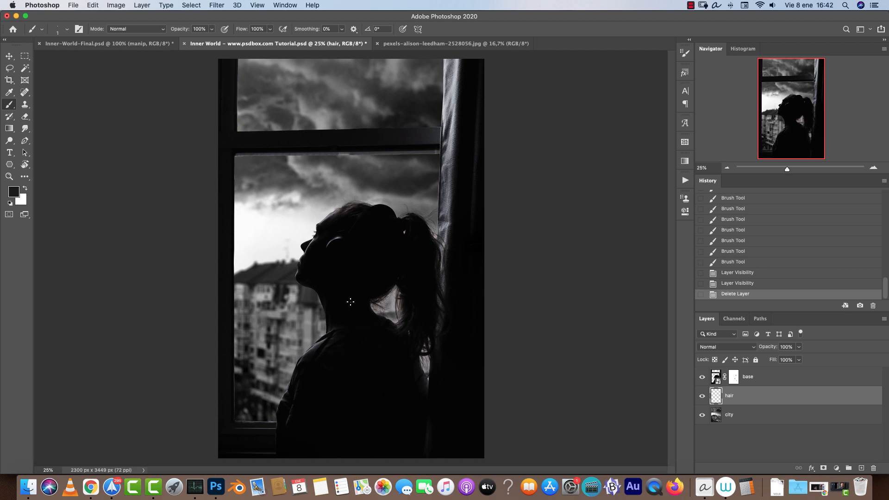
Step: Add an empty layer above the base layer and a group with a white layer mask above it
{"action": "left_click", "coordinate": [799, 379]}
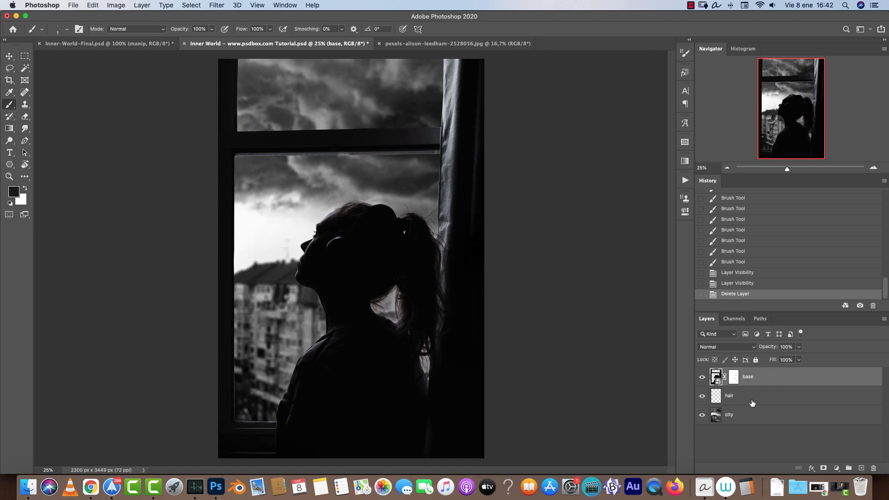
{"action": "left_click", "coordinate": [850, 469]}
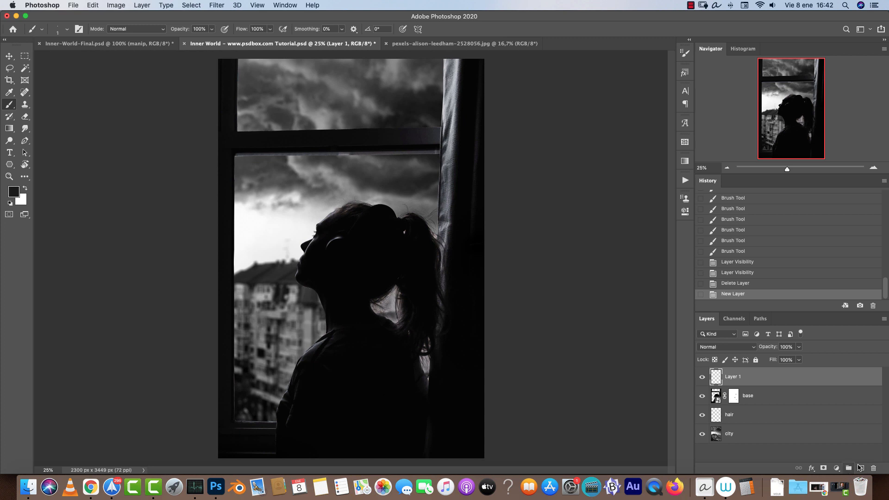
{"action": "left_click", "coordinate": [850, 468]}
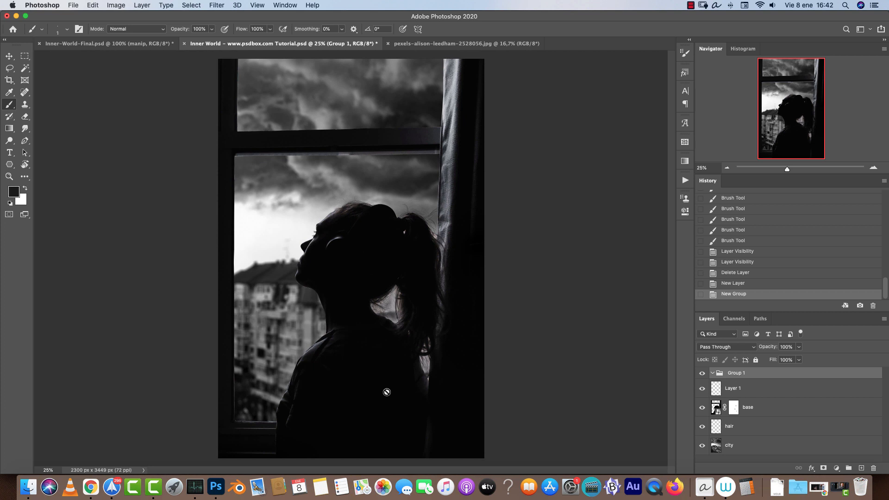
{"action": "left_click", "coordinate": [823, 468]}
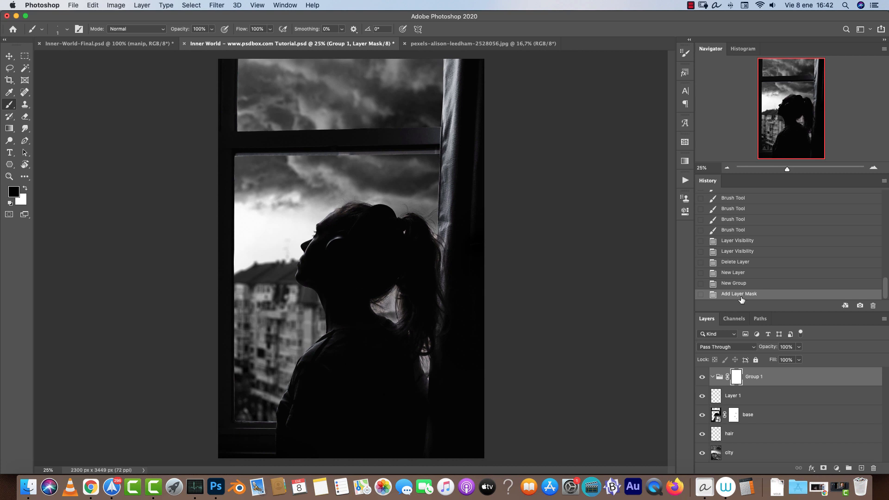
Step: Rename the masked group as shape and move the empty Layer 1 into it
{"action": "double_click", "coordinate": [753, 376]}
{"action": "type", "text": "shapec"}
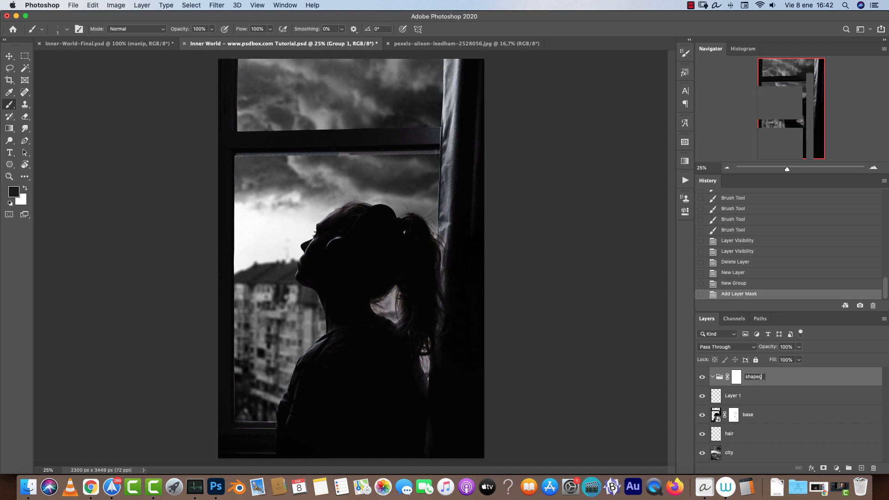
{"action": "key", "text": "Return"}
{"action": "left_click_drag", "start_coordinate": [763, 394], "coordinate": [754, 376]}
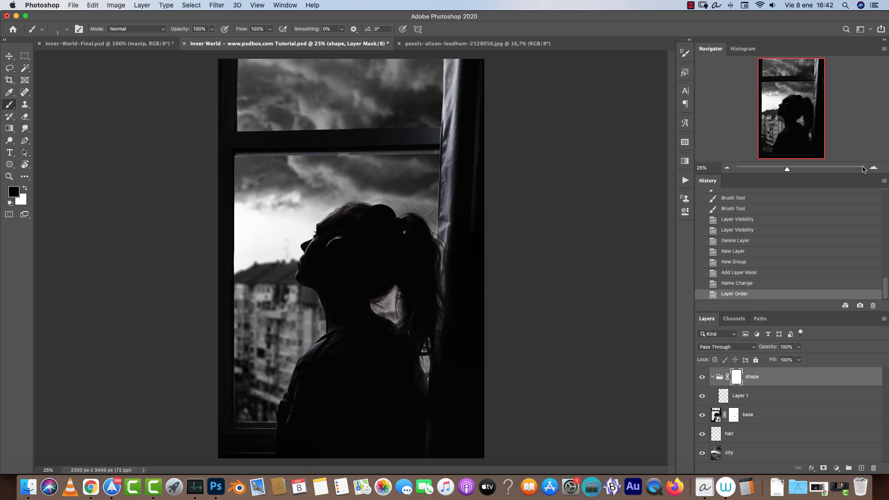
Step: Group the base, hair and city layers, name the group base, and toggle its visibility to check its contents
{"action": "left_click", "coordinate": [873, 168]}
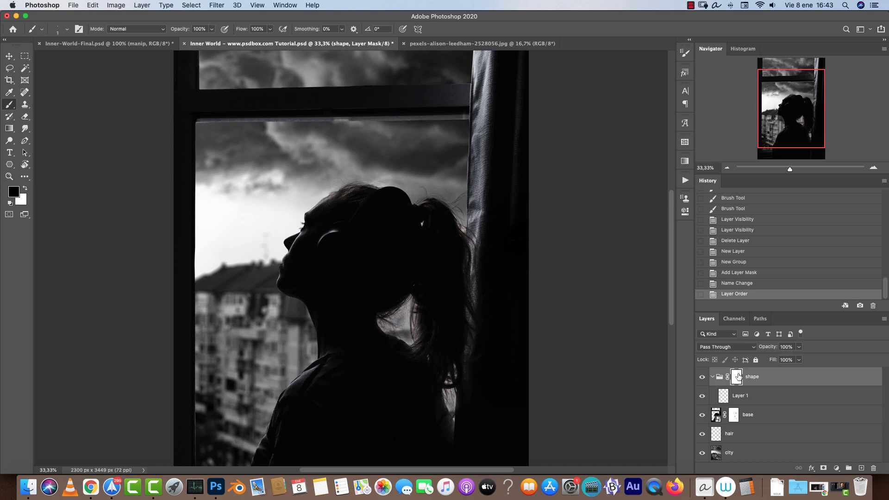
{"action": "left_click", "coordinate": [712, 377]}
{"action": "left_click", "coordinate": [774, 402]}
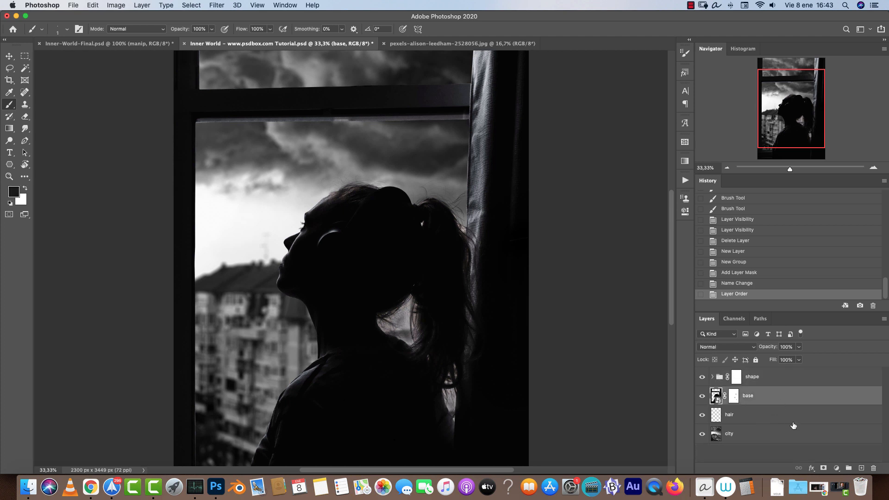
{"action": "left_click", "coordinate": [782, 434], "text": "shift"}
{"action": "key", "text": "super+g"}
{"action": "double_click", "coordinate": [736, 391]}
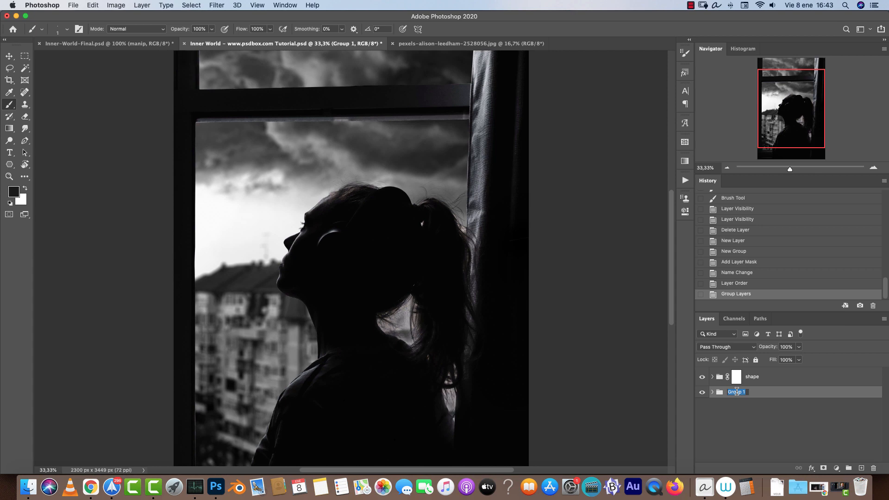
{"action": "type", "text": "base"}
{"action": "key", "text": "Return"}
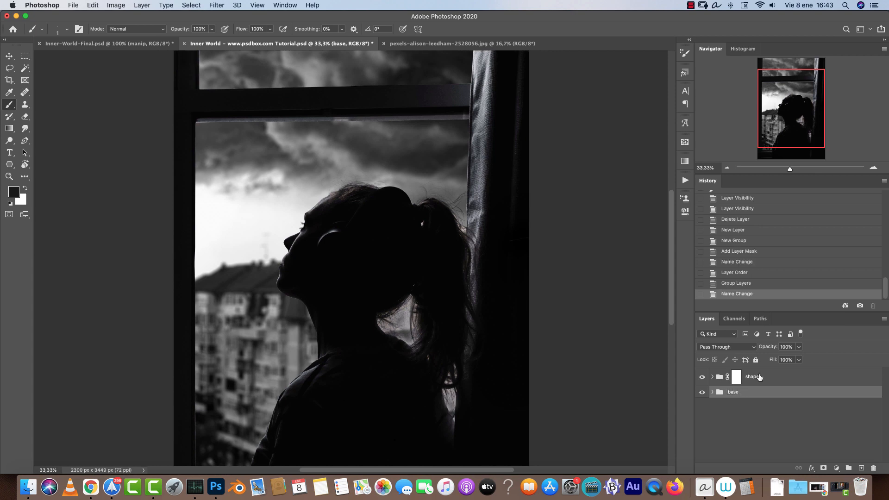
{"action": "left_click", "coordinate": [701, 392]}
{"action": "left_click", "coordinate": [701, 392]}
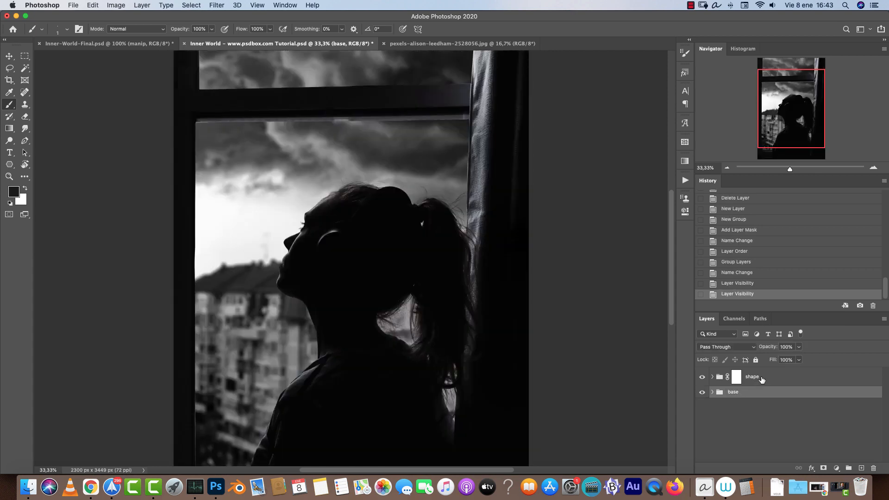
Step: Target the shape group's layer mask and activate the freehand Lasso tool with the silhouette in view
{"action": "left_click", "coordinate": [736, 378]}
{"action": "left_click", "coordinate": [713, 377]}
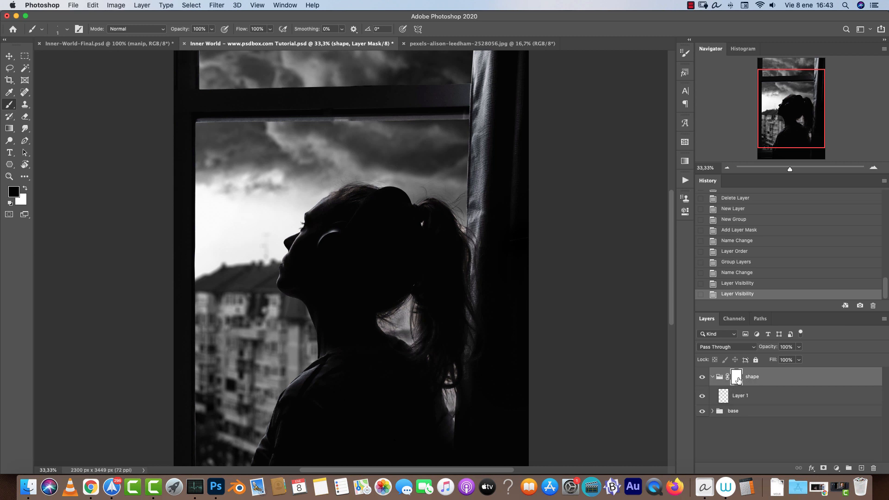
{"action": "left_click_drag", "start_coordinate": [9, 68], "coordinate": [34, 70]}
{"action": "left_click", "coordinate": [34, 70]}
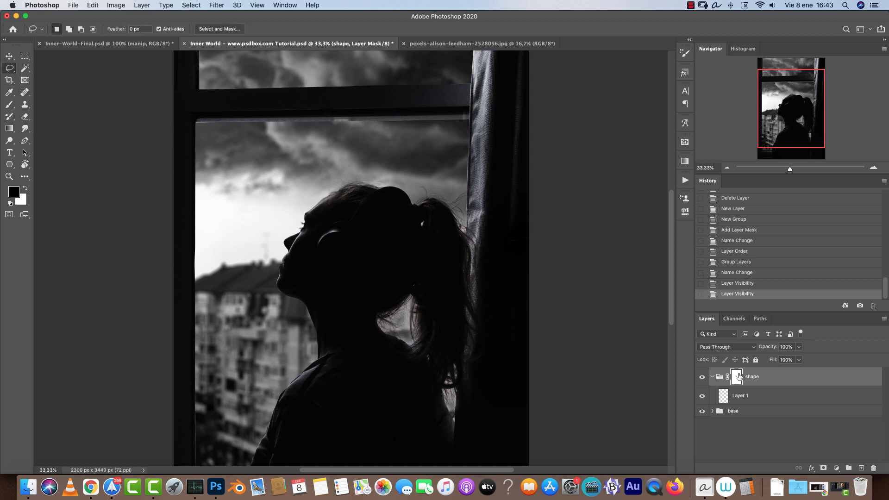
{"action": "left_click_drag", "start_coordinate": [490, 357], "coordinate": [473, 312]}
{"action": "left_click", "coordinate": [873, 168]}
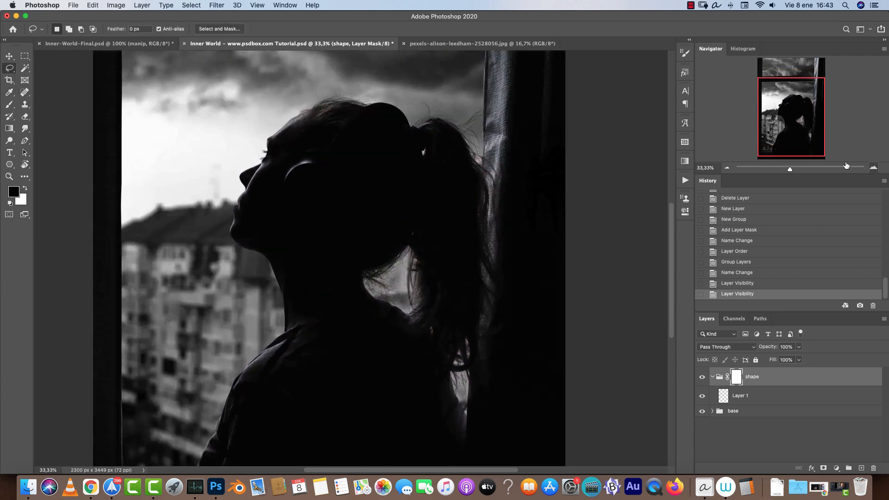
{"action": "left_click_drag", "start_coordinate": [382, 254], "coordinate": [403, 176]}
Step: Examine the inner cutout of the silhouette in Inner-World-Final.psd, and return to the tutorial document
{"action": "left_click", "coordinate": [106, 43]}
{"action": "left_click", "coordinate": [726, 167]}
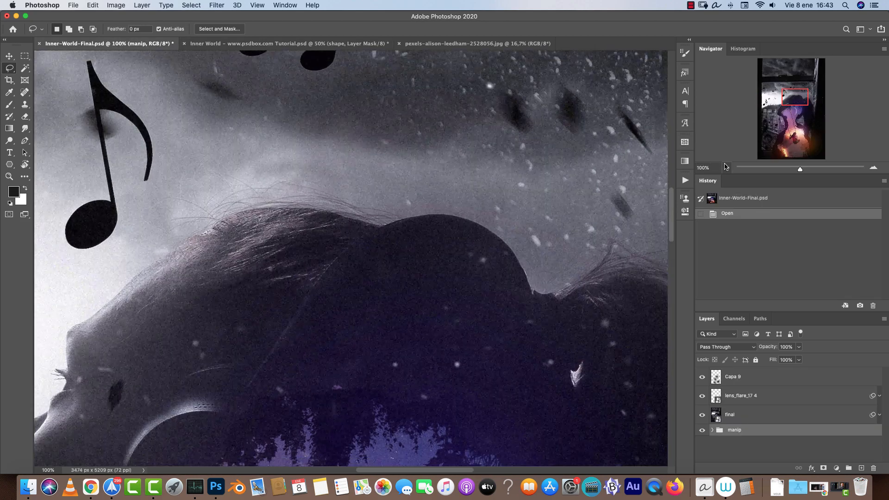
{"action": "left_click", "coordinate": [726, 167]}
{"action": "left_click", "coordinate": [726, 168]}
{"action": "left_click_drag", "start_coordinate": [498, 329], "coordinate": [427, 129]}
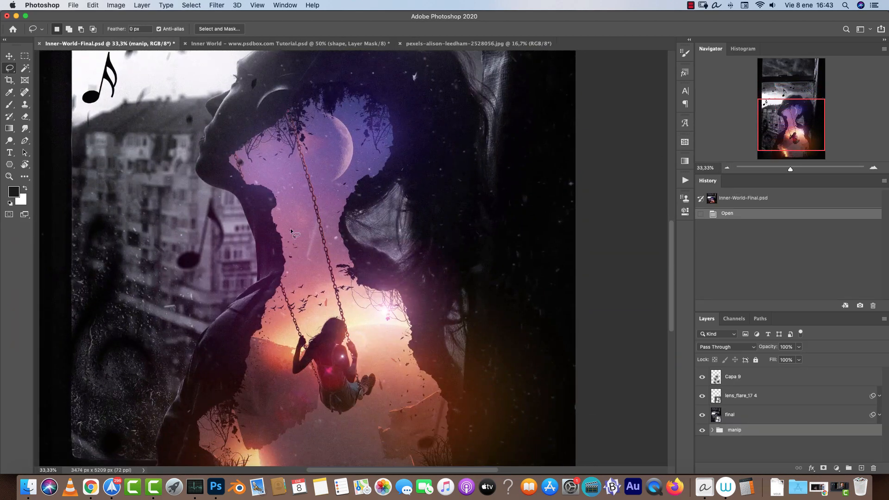
{"action": "left_click", "coordinate": [233, 45]}
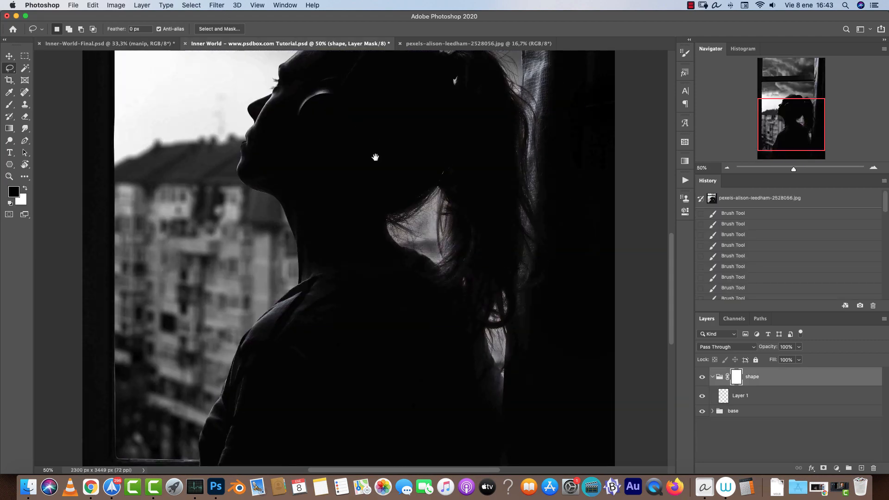
Step: Draw an irregular freehand lasso selection inside the silhouette, running from the head through the neck to the lower torso
{"action": "mouse_move", "coordinate": [371, 149]}
{"action": "left_mouse_down"}
{"action": "mouse_move", "coordinate": [308, 159]}
{"action": "mouse_move", "coordinate": [279, 203]}
{"action": "left_mouse_up"}
{"action": "left_click_drag", "start_coordinate": [283, 238], "coordinate": [308, 305]}
{"action": "scroll", "coordinate": [400, 215], "scroll_direction": "down", "scroll_amount": 2}
{"action": "left_click", "coordinate": [389, 93]}
{"action": "mouse_move", "coordinate": [340, 91]}
{"action": "left_mouse_down"}
{"action": "mouse_move", "coordinate": [391, 101]}
{"action": "mouse_move", "coordinate": [407, 132]}
{"action": "mouse_move", "coordinate": [405, 146]}
{"action": "mouse_move", "coordinate": [365, 190]}
{"action": "mouse_move", "coordinate": [361, 231]}
{"action": "mouse_move", "coordinate": [370, 263]}
{"action": "mouse_move", "coordinate": [405, 289]}
{"action": "mouse_move", "coordinate": [429, 329]}
{"action": "mouse_move", "coordinate": [455, 458]}
{"action": "mouse_move", "coordinate": [437, 470]}
{"action": "mouse_move", "coordinate": [224, 462]}
{"action": "mouse_move", "coordinate": [302, 319]}
{"action": "mouse_move", "coordinate": [300, 255]}
{"action": "mouse_move", "coordinate": [275, 161]}
{"action": "mouse_move", "coordinate": [297, 112]}
{"action": "mouse_move", "coordinate": [341, 91]}
{"action": "left_mouse_up"}
{"action": "scroll", "coordinate": [411, 212], "scroll_direction": "down", "scroll_amount": 10}
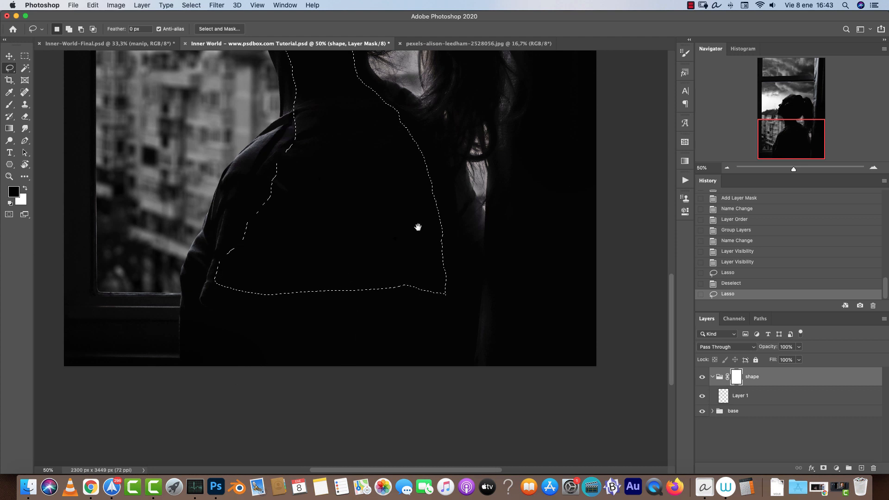
{"action": "scroll", "coordinate": [369, 252], "scroll_direction": "up", "scroll_amount": 5}
{"action": "scroll", "coordinate": [443, 281], "scroll_direction": "up", "scroll_amount": 2}
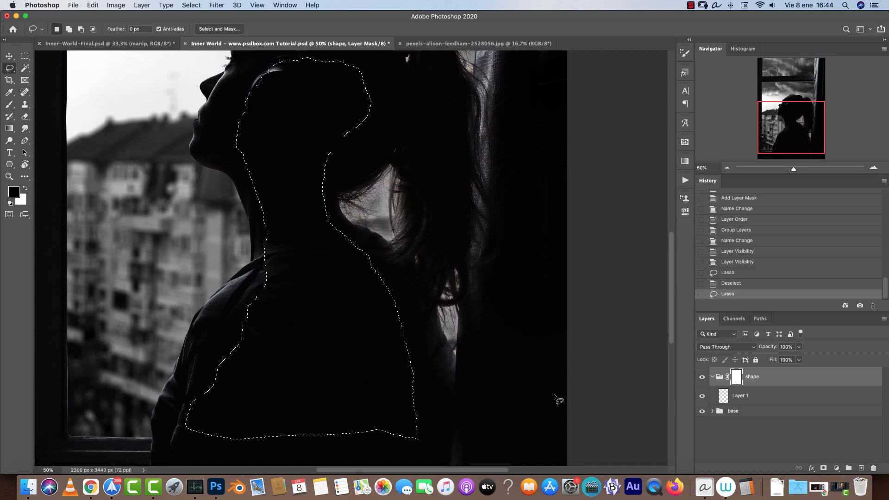
Step: Fill the selection with black on the shape group's mask, deselect, and toggle the base group's visibility to check the mask
{"action": "key", "text": "alt+BackSpace"}
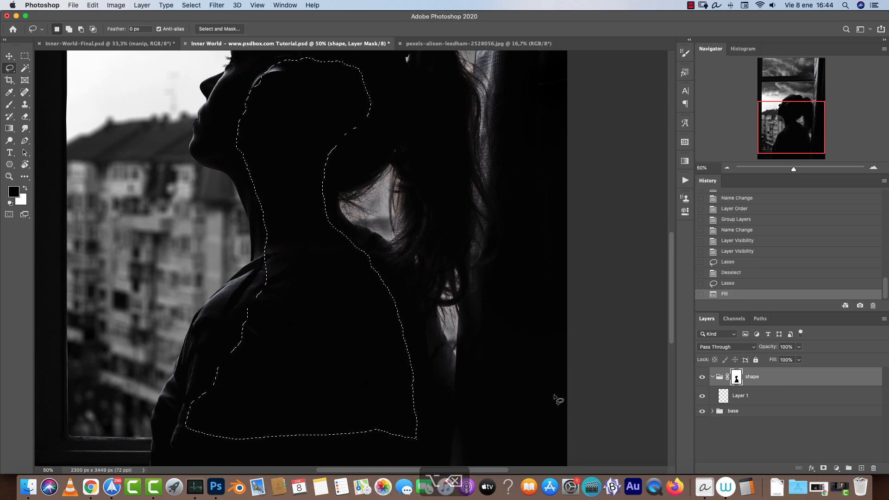
{"action": "left_click", "coordinate": [488, 280]}
{"action": "left_click", "coordinate": [703, 411]}
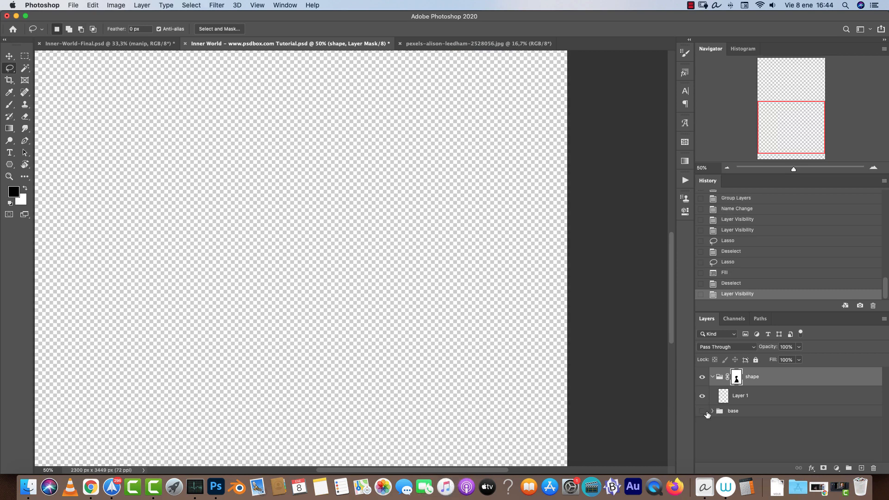
{"action": "left_click", "coordinate": [702, 411]}
Step: Set the foreground colour to blue 4141c1 and fill Layer 1 with it
{"action": "left_click", "coordinate": [752, 393]}
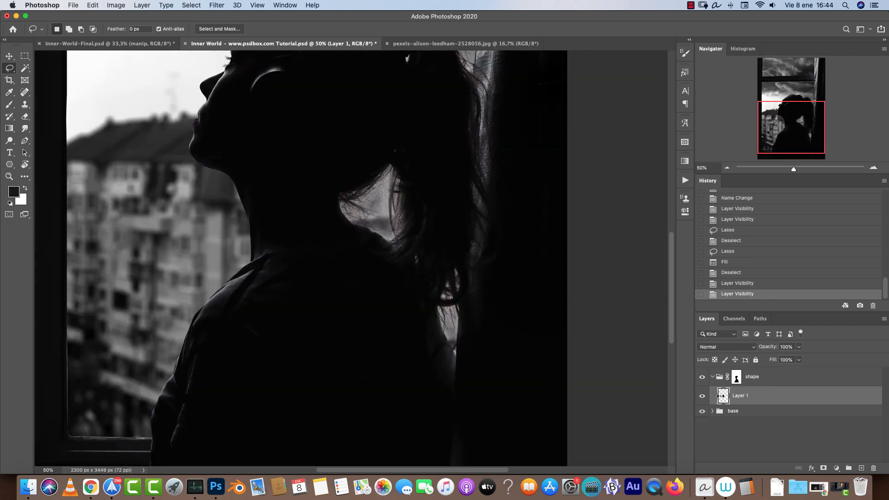
{"action": "left_click", "coordinate": [14, 191]}
{"action": "left_click", "coordinate": [582, 348]}
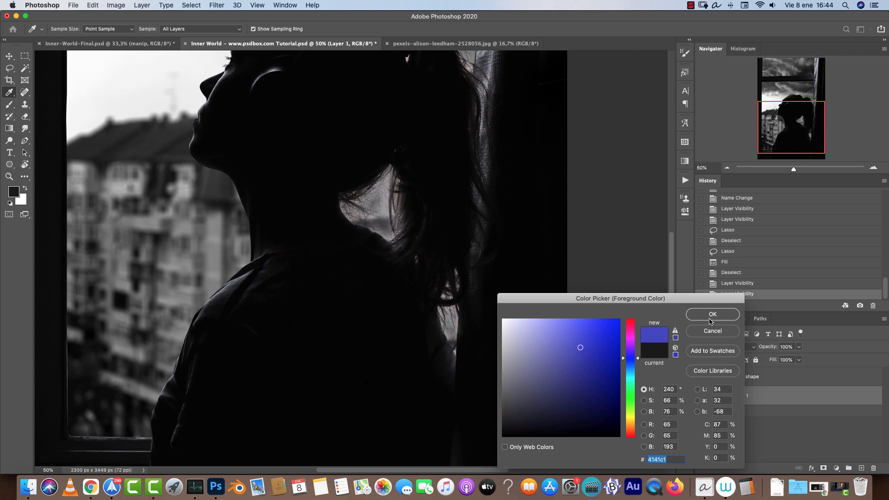
{"action": "left_click", "coordinate": [708, 320]}
{"action": "key", "text": "alt+BackSpace"}
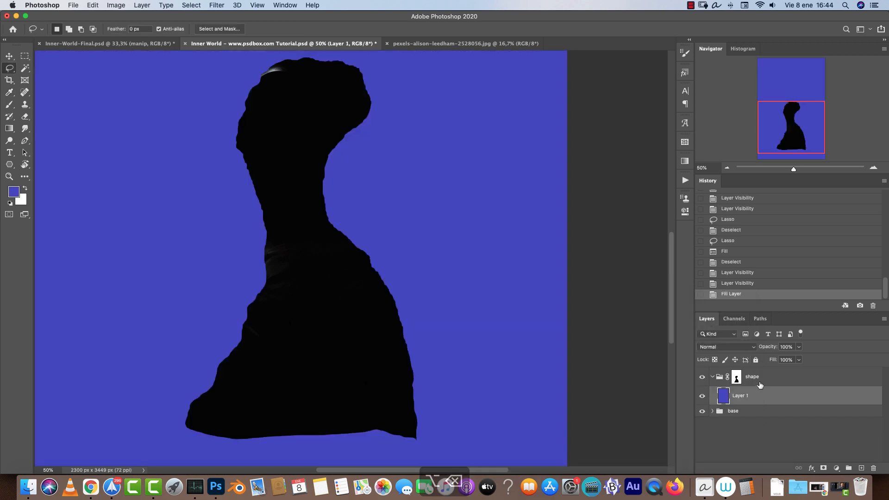
Step: Invert the shape group's layer mask and hide the base group to isolate the blue shape
{"action": "left_click", "coordinate": [736, 377]}
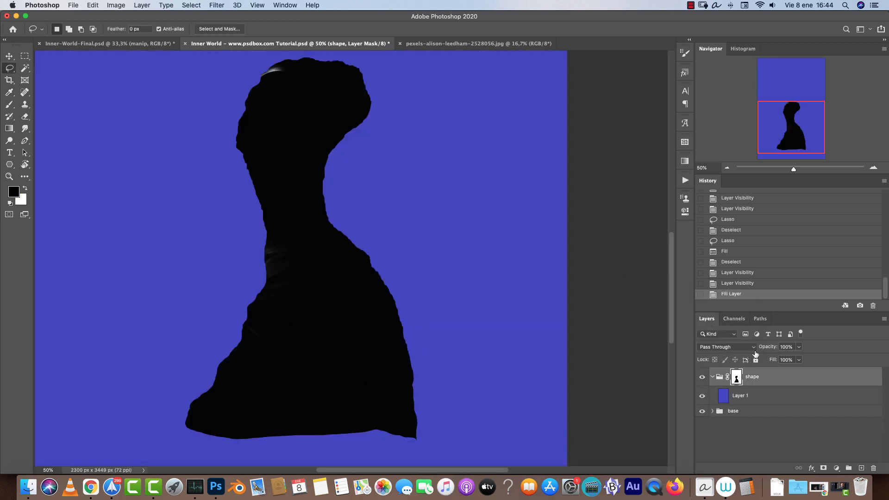
{"action": "key", "text": "super+i"}
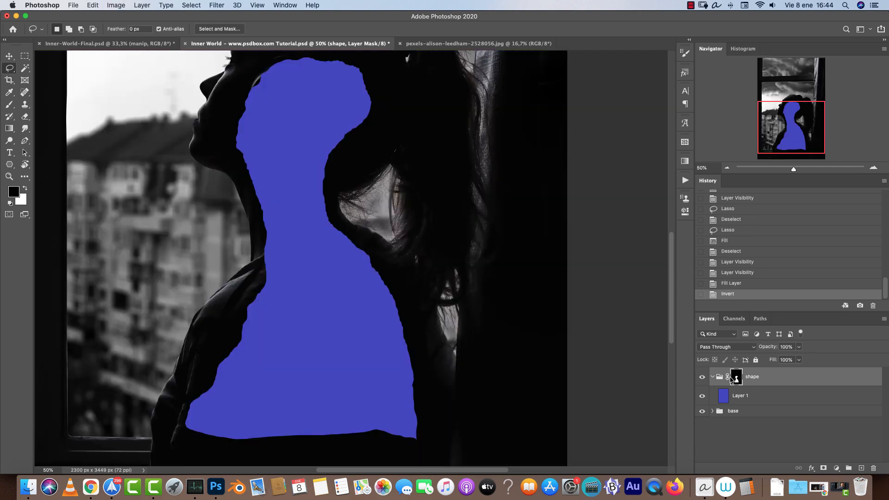
{"action": "left_click", "coordinate": [703, 411]}
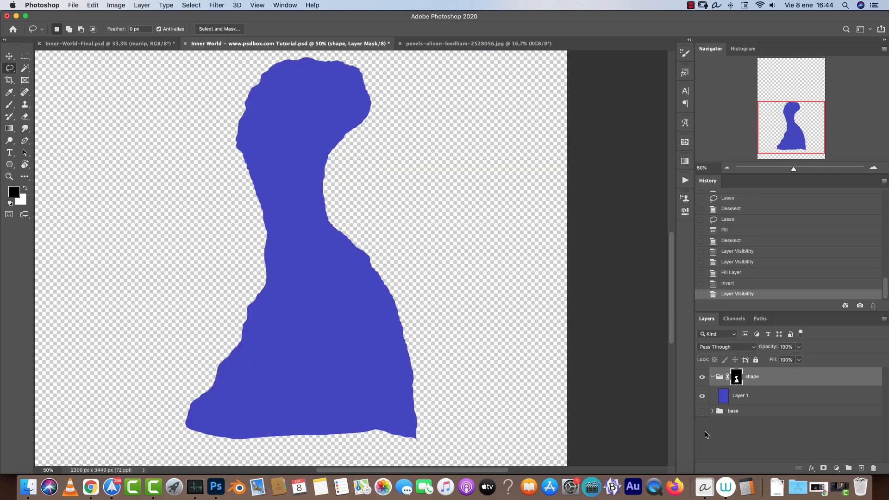
Step: Disable the shape group's layer mask to show the full blue fill of Layer 1
{"action": "left_click", "coordinate": [725, 397]}
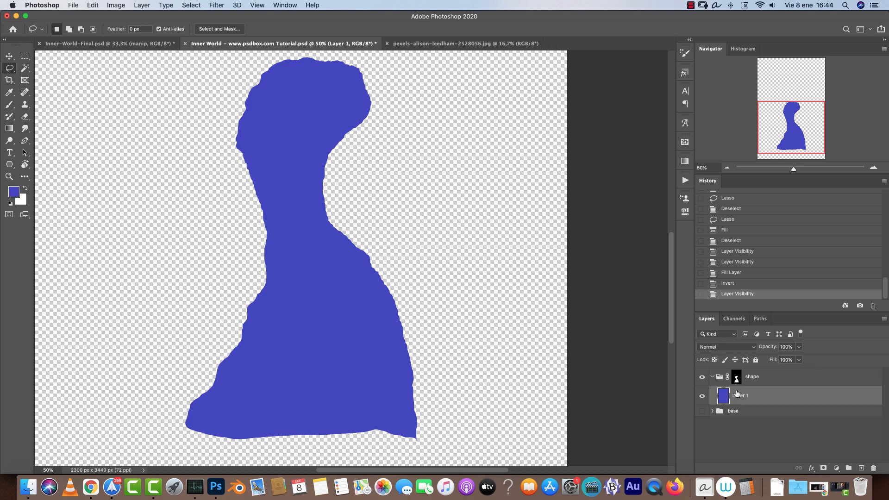
{"action": "left_click", "coordinate": [737, 377]}
{"action": "left_click", "coordinate": [736, 377], "text": "shift"}
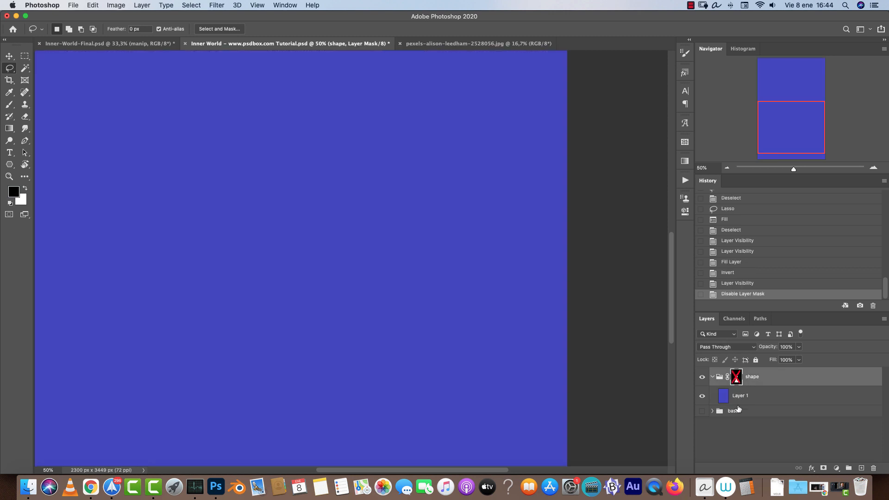
Step: Re-enable the shape group's layer mask and make the base group visible
{"action": "left_click", "coordinate": [736, 378], "text": "shift"}
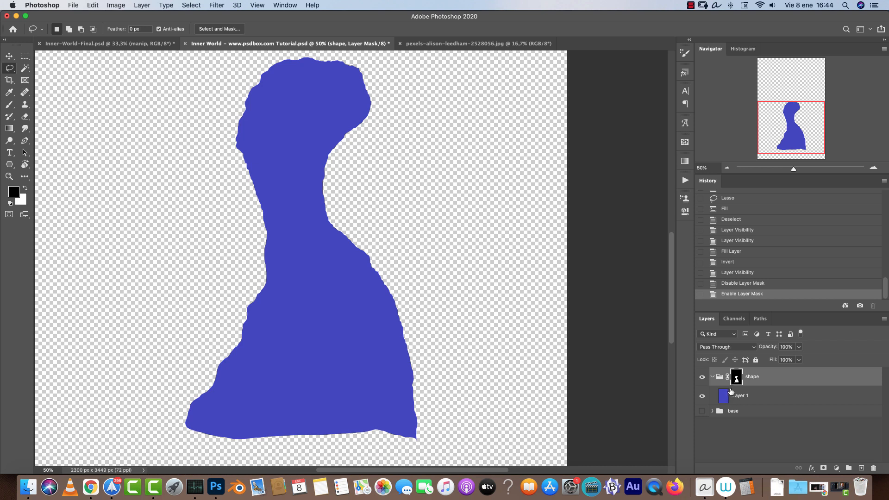
{"action": "left_click", "coordinate": [702, 411]}
Step: Lasso the area along and below the blue shape's bottom edge, fill it with white on the shape group's mask, and deselect
{"action": "left_click_drag", "start_coordinate": [410, 383], "coordinate": [424, 270]}
{"action": "left_click", "coordinate": [873, 168]}
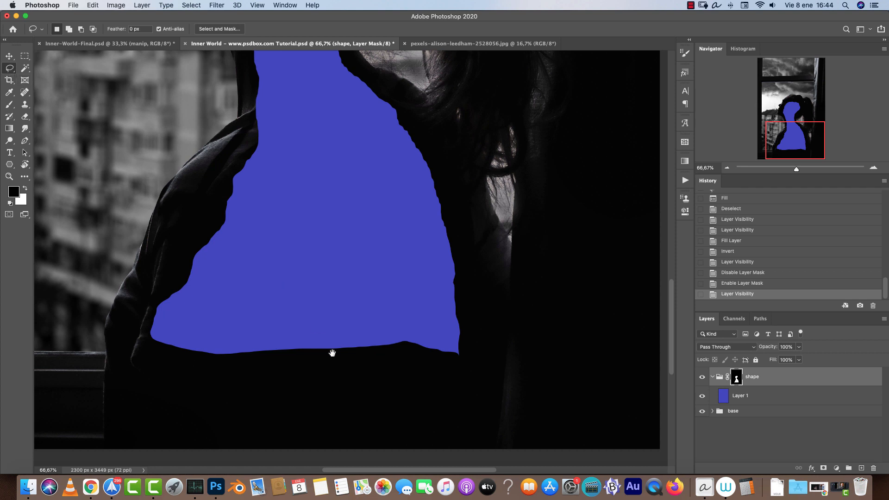
{"action": "scroll", "coordinate": [318, 327], "scroll_direction": "down", "scroll_amount": 5}
{"action": "mouse_move", "coordinate": [153, 255]}
{"action": "left_mouse_down"}
{"action": "mouse_move", "coordinate": [157, 327]}
{"action": "mouse_move", "coordinate": [175, 336]}
{"action": "mouse_move", "coordinate": [256, 347]}
{"action": "mouse_move", "coordinate": [459, 331]}
{"action": "mouse_move", "coordinate": [465, 270]}
{"action": "mouse_move", "coordinate": [406, 229]}
{"action": "left_mouse_up"}
{"action": "key", "text": "alt+BackSpace"}
{"action": "key", "text": "super+z"}
{"action": "key", "text": "x"}
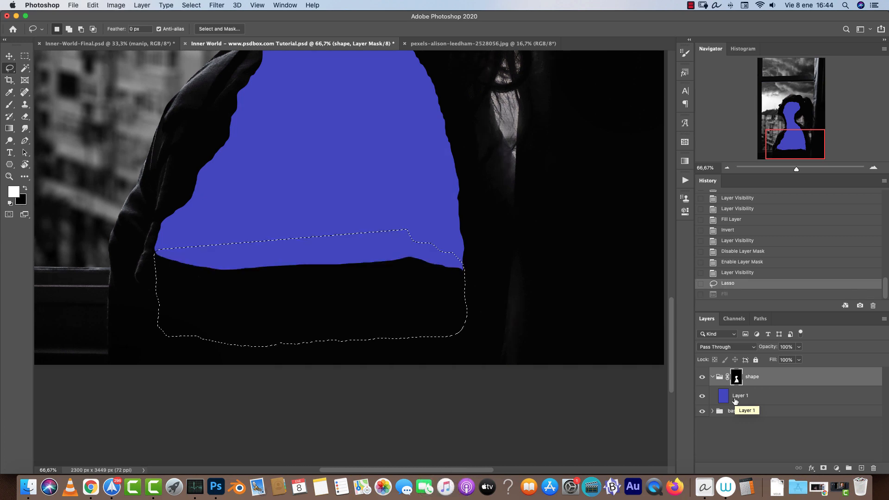
{"action": "key", "text": "alt+BackSpace"}
{"action": "key", "text": "super+d"}
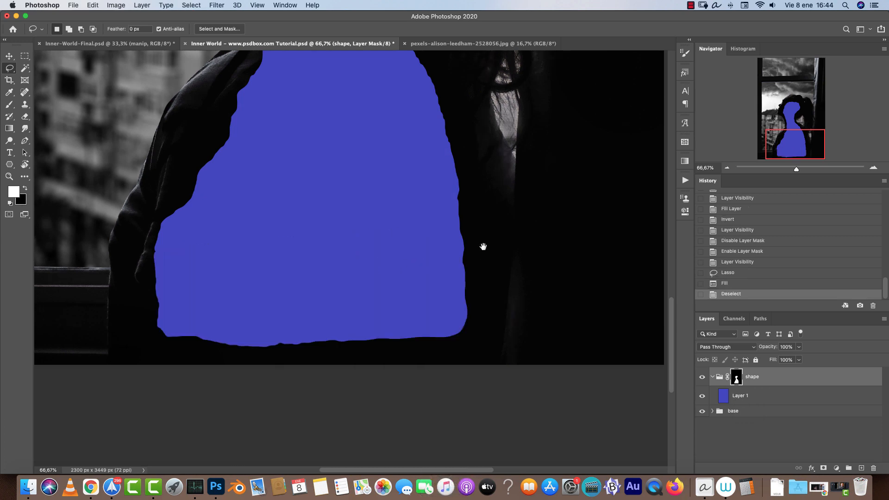
Step: Examine the rough cave-like edges of the inner shape in Inner-World-Final.psd at 100%, and return to the tutorial document
{"action": "scroll", "coordinate": [506, 309], "scroll_direction": "up", "scroll_amount": 10}
{"action": "left_click", "coordinate": [147, 43]}
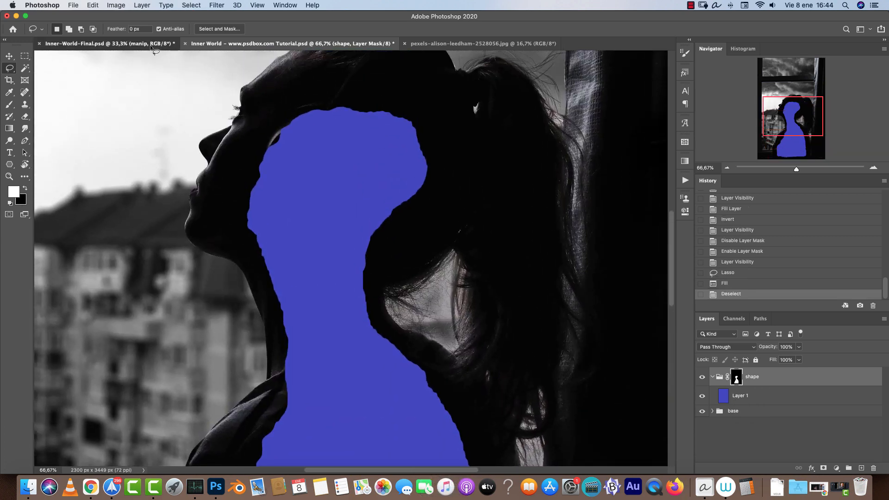
{"action": "key", "text": "super+1"}
{"action": "mouse_move", "coordinate": [289, 177]}
{"action": "left_mouse_down"}
{"action": "mouse_move", "coordinate": [413, 313]}
{"action": "mouse_move", "coordinate": [442, 369]}
{"action": "left_mouse_up"}
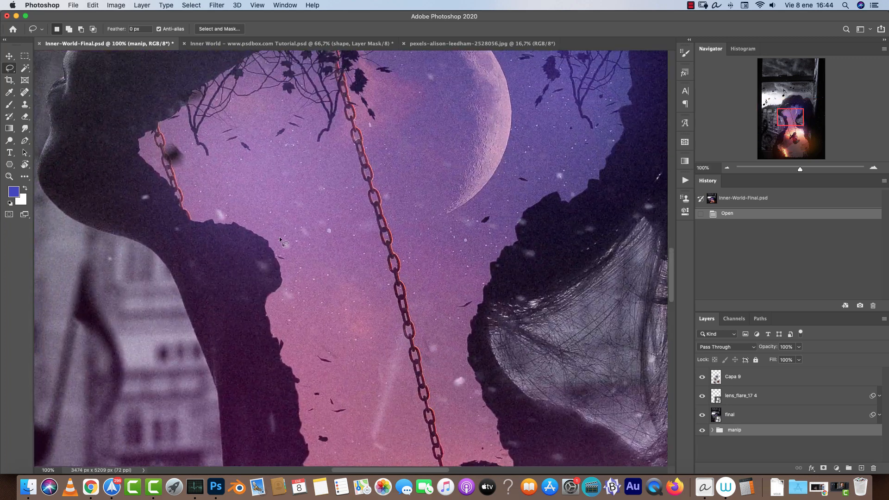
{"action": "left_click_drag", "start_coordinate": [224, 113], "coordinate": [298, 212]}
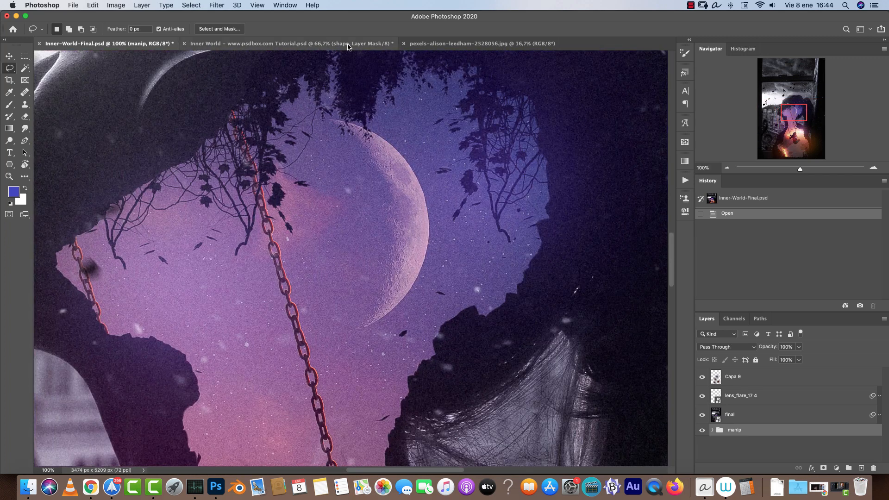
{"action": "left_click", "coordinate": [332, 44]}
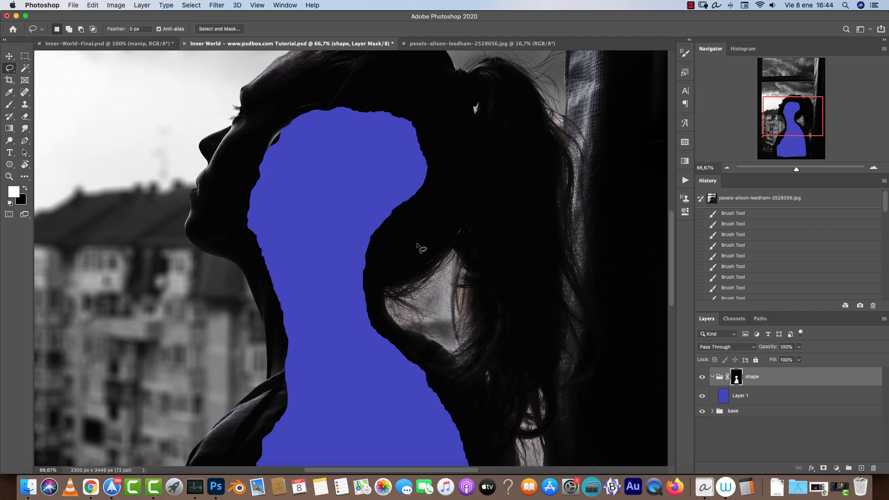
Step: Select the Brush tool with the 25 px irregular tip from the Pinceles húmedos set
{"action": "key", "text": "b"}
{"action": "right_click", "coordinate": [349, 159]}
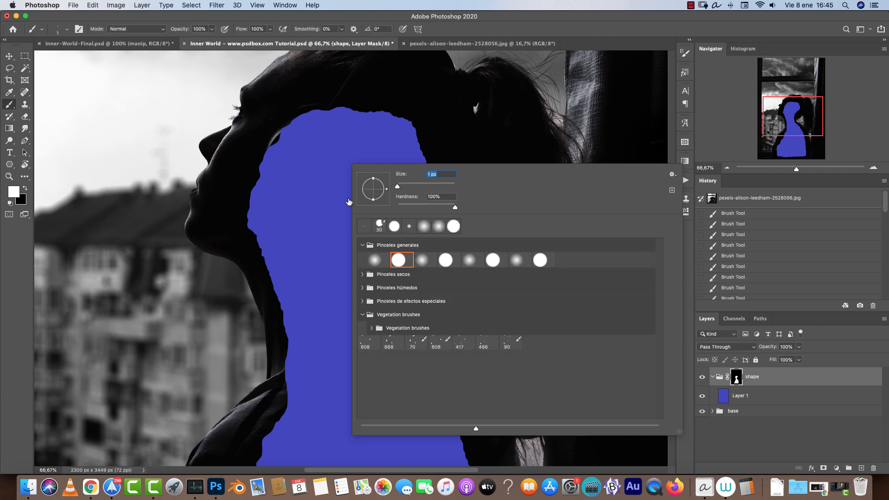
{"action": "left_click", "coordinate": [362, 315]}
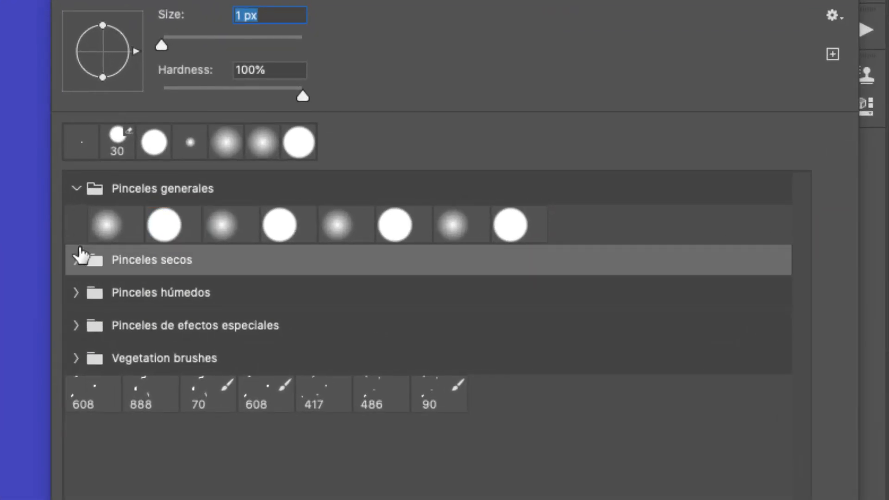
{"action": "left_click", "coordinate": [76, 259]}
{"action": "left_click", "coordinate": [77, 331]}
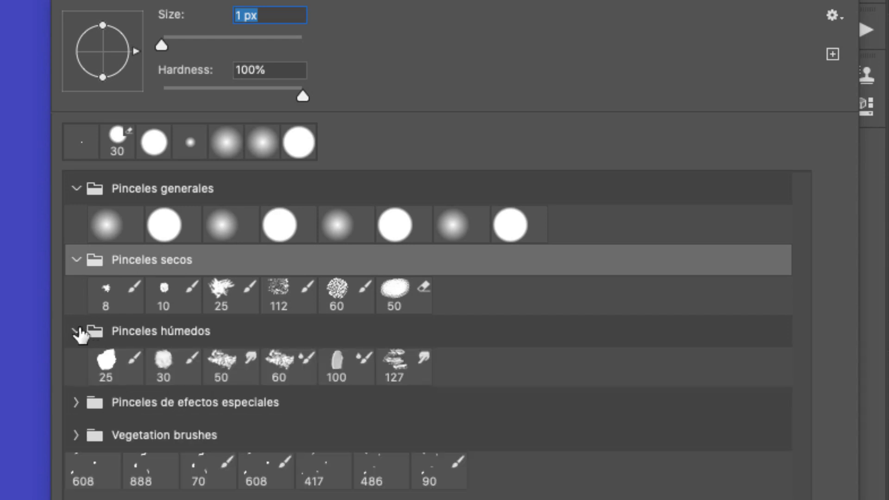
{"action": "left_click", "coordinate": [106, 368]}
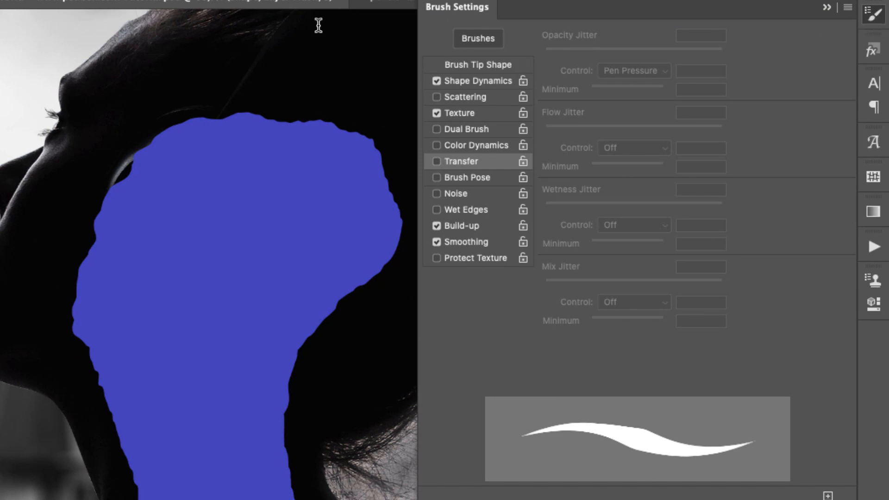
Step: Set the brush's size control to Off in Shape Dynamics and raise the tip spacing to about 62%
{"action": "left_click", "coordinate": [130, 1]}
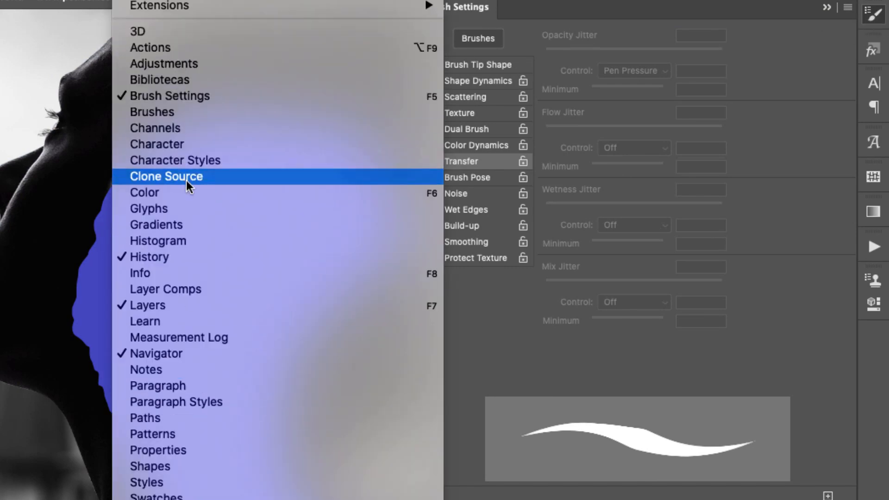
{"action": "left_click", "coordinate": [793, 217]}
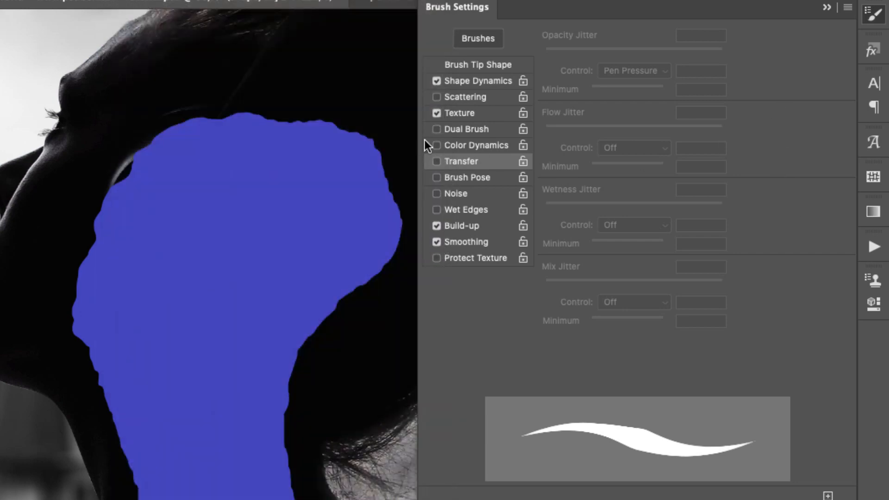
{"action": "left_click", "coordinate": [437, 81]}
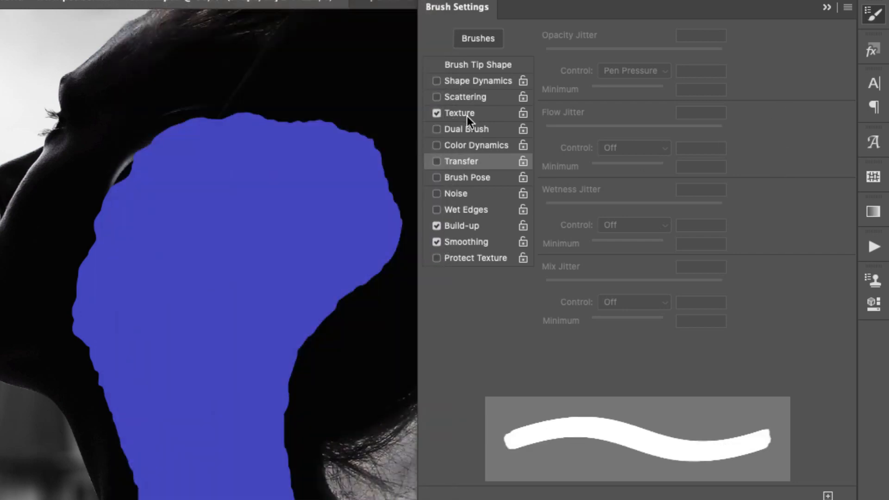
{"action": "left_click", "coordinate": [467, 81]}
{"action": "left_click", "coordinate": [635, 67]}
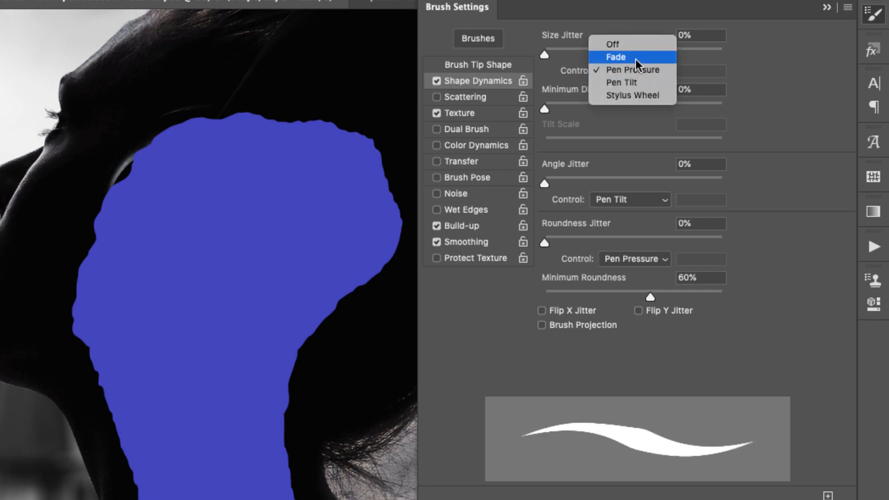
{"action": "left_click", "coordinate": [630, 43]}
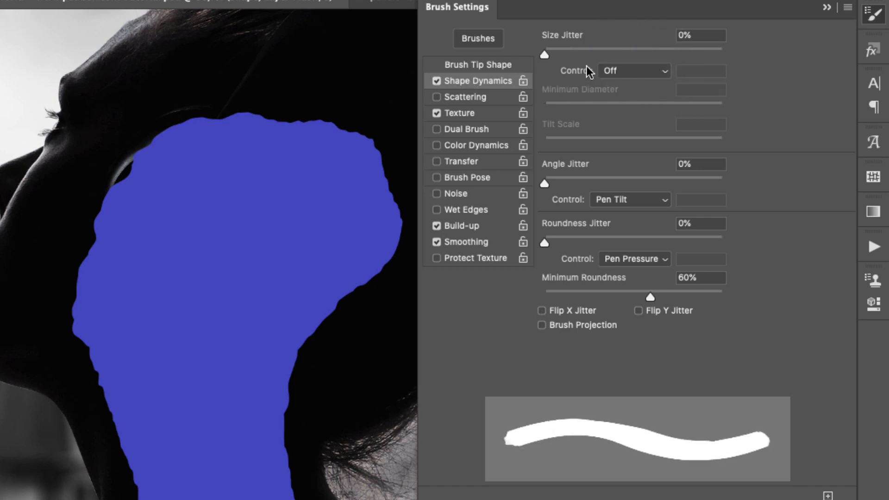
{"action": "left_click", "coordinate": [491, 65]}
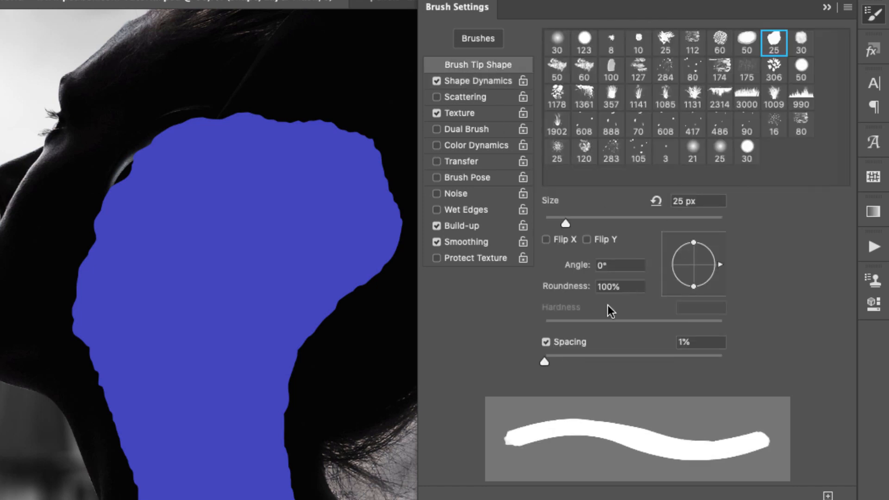
{"action": "left_click_drag", "start_coordinate": [545, 361], "coordinate": [599, 362]}
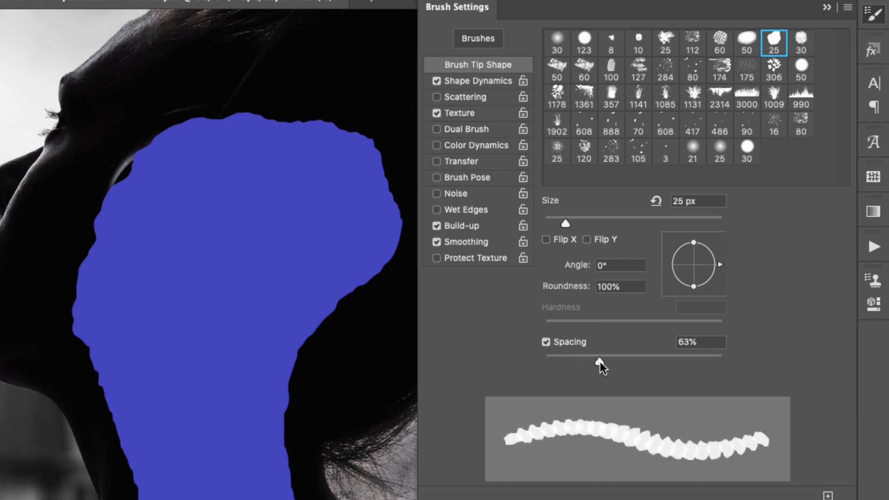
Step: Set the brush's angle jitter to 77% and disable its Texture option
{"action": "left_click", "coordinate": [482, 80]}
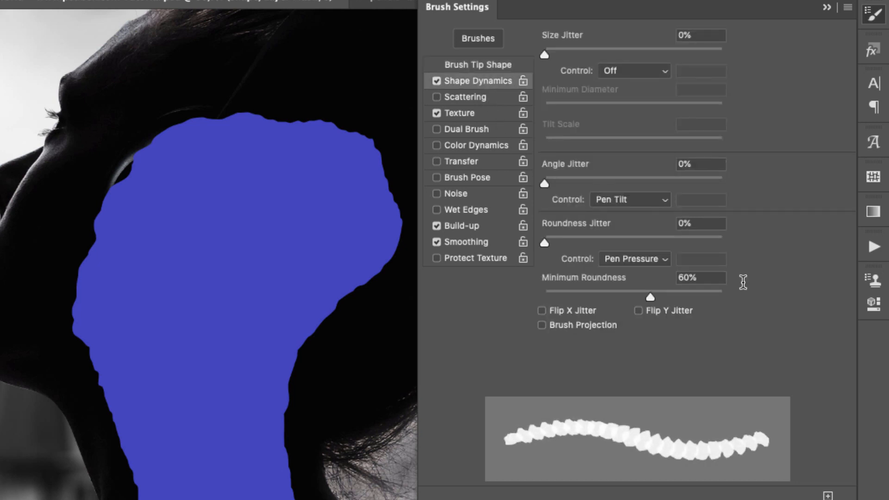
{"action": "left_click_drag", "start_coordinate": [549, 184], "coordinate": [682, 197]}
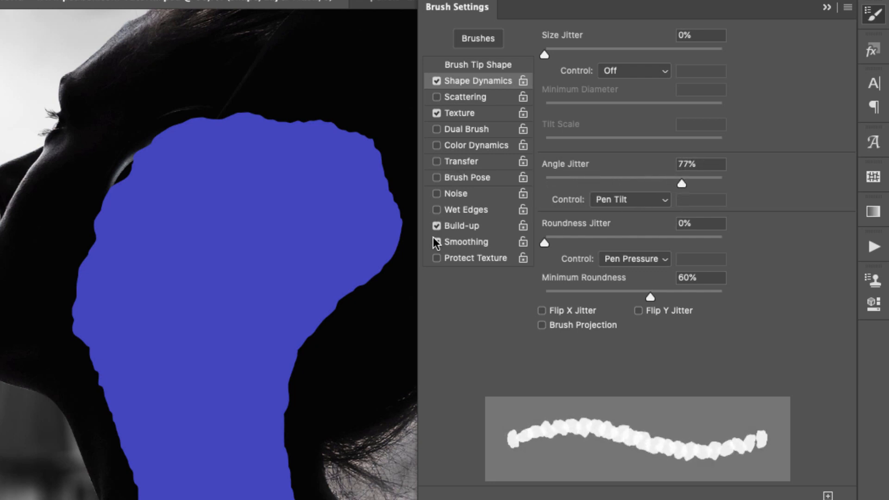
{"action": "left_click", "coordinate": [437, 114]}
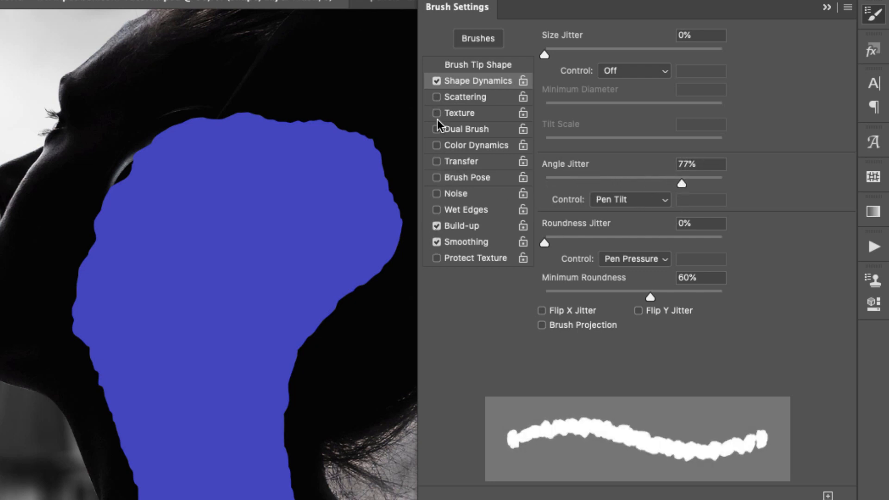
Step: Set the brush tip's spacing to 54% and its size to 37 px, and close the brush settings
{"action": "left_click", "coordinate": [493, 65]}
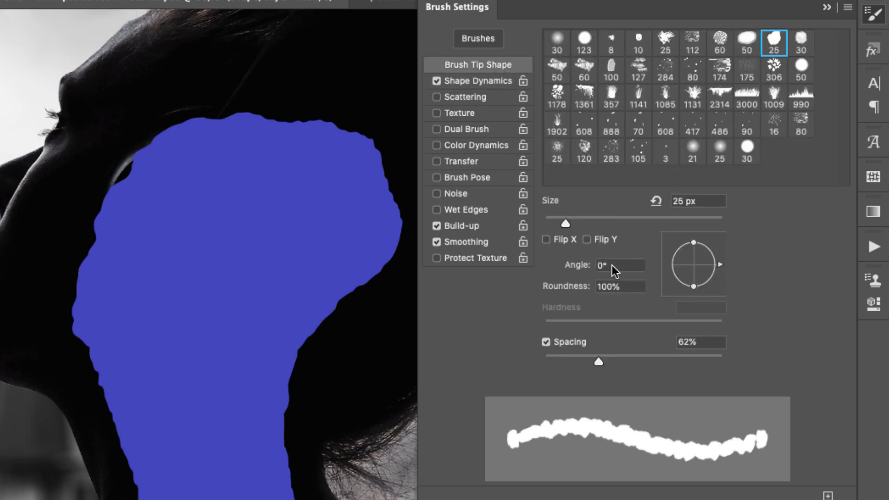
{"action": "mouse_move", "coordinate": [599, 361]}
{"action": "left_mouse_down"}
{"action": "mouse_move", "coordinate": [609, 356]}
{"action": "mouse_move", "coordinate": [592, 361]}
{"action": "left_mouse_up"}
{"action": "left_click", "coordinate": [577, 223]}
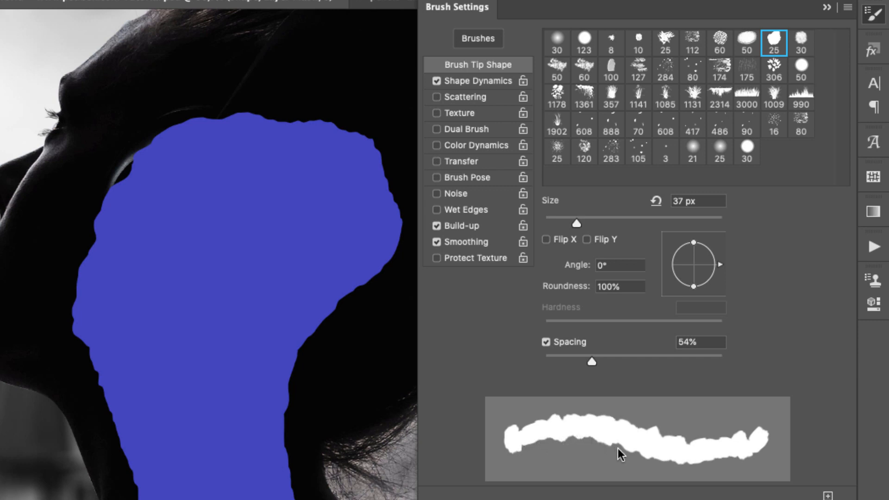
{"action": "left_click", "coordinate": [484, 84]}
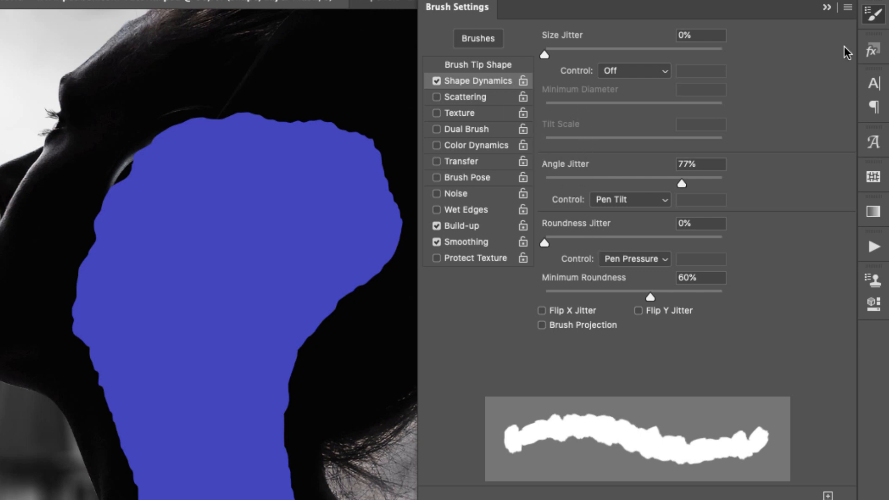
{"action": "left_click", "coordinate": [827, 8]}
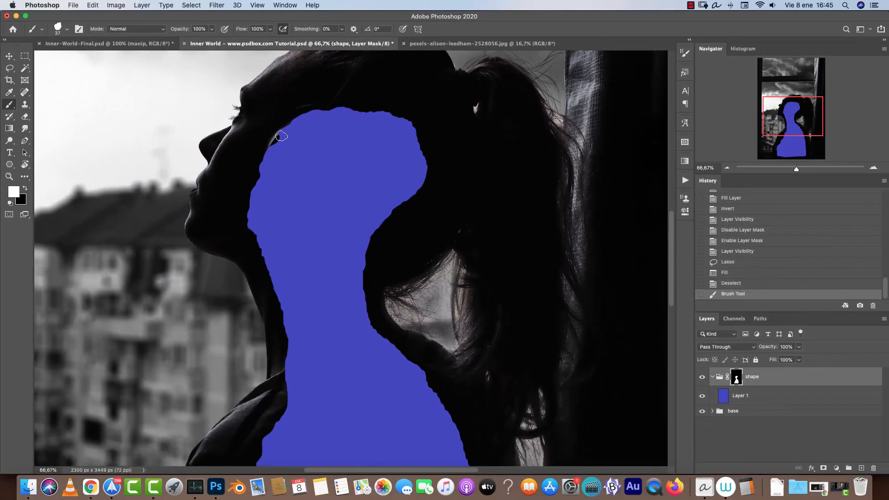
Step: Paint white on the shape group's mask along the face-side edge from the forehead to the neck to roughen it
{"action": "left_click_drag", "start_coordinate": [267, 157], "coordinate": [249, 219]}
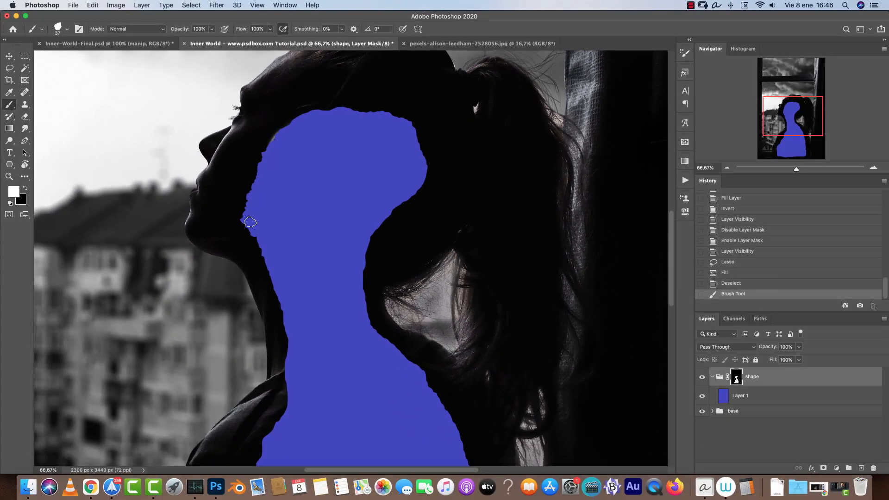
{"action": "mouse_move", "coordinate": [273, 268]}
{"action": "left_mouse_down"}
{"action": "mouse_move", "coordinate": [259, 241]}
{"action": "mouse_move", "coordinate": [278, 262]}
{"action": "left_mouse_up"}
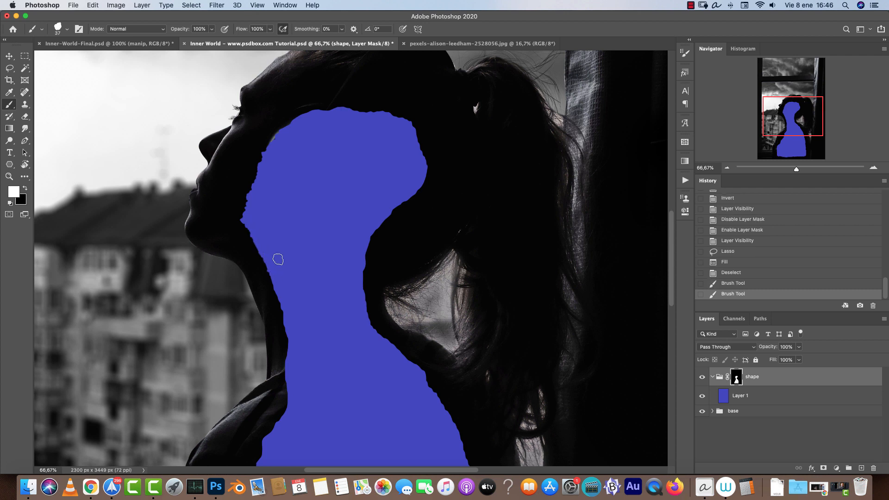
Step: Enlarge the brush to 40 px and set its size jitter to 41%
{"action": "key", "text": "]"}
{"action": "left_click", "coordinate": [686, 57]}
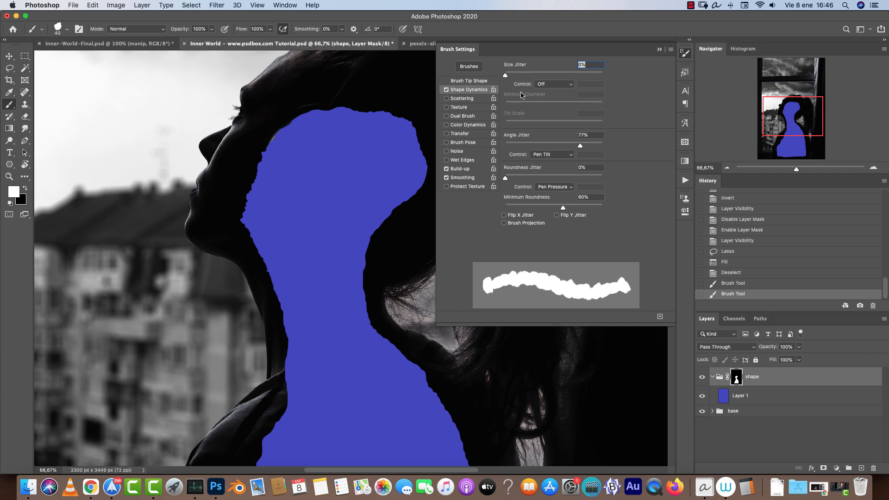
{"action": "left_click_drag", "start_coordinate": [511, 77], "coordinate": [546, 78]}
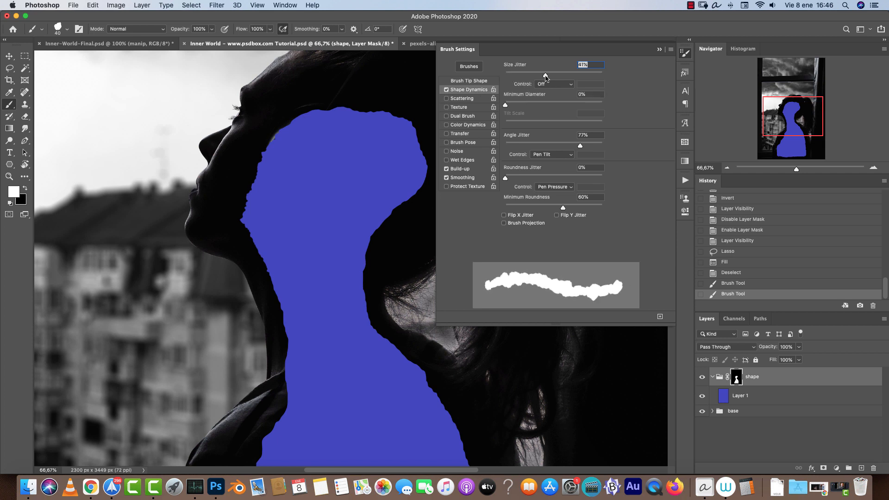
{"action": "left_click", "coordinate": [659, 49]}
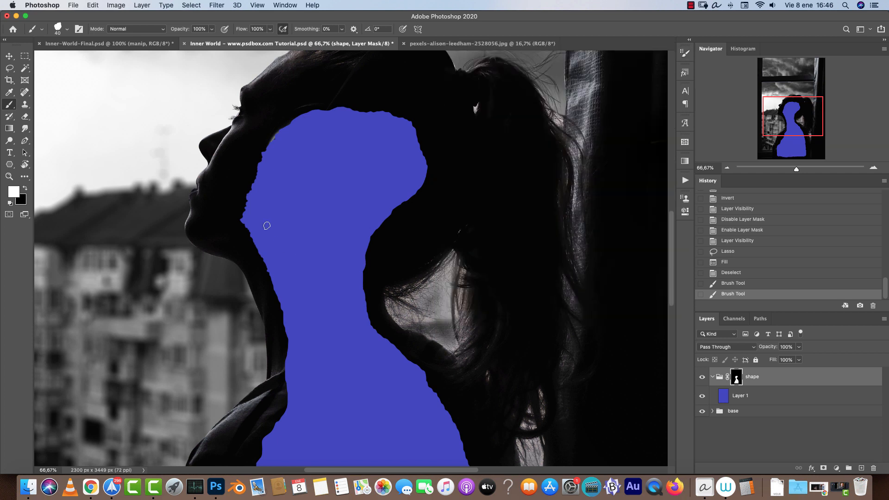
Step: Paint white on the mask around the shape's head and neck to give both edges a jagged outline
{"action": "mouse_move", "coordinate": [252, 228]}
{"action": "left_mouse_down"}
{"action": "mouse_move", "coordinate": [280, 301]}
{"action": "mouse_move", "coordinate": [265, 255]}
{"action": "mouse_move", "coordinate": [274, 239]}
{"action": "left_mouse_up"}
{"action": "left_click_drag", "start_coordinate": [294, 129], "coordinate": [301, 121]}
{"action": "mouse_move", "coordinate": [414, 153]}
{"action": "left_mouse_down"}
{"action": "mouse_move", "coordinate": [407, 199]}
{"action": "mouse_move", "coordinate": [361, 238]}
{"action": "mouse_move", "coordinate": [382, 214]}
{"action": "mouse_move", "coordinate": [351, 285]}
{"action": "left_mouse_up"}
{"action": "left_click_drag", "start_coordinate": [368, 231], "coordinate": [363, 323]}
{"action": "left_click_drag", "start_coordinate": [368, 119], "coordinate": [329, 111]}
Step: Roughen the shape's torso and bottom edges on the mask with a white 80 px brush, touching up the arm side with black
{"action": "key", "text": "space"}
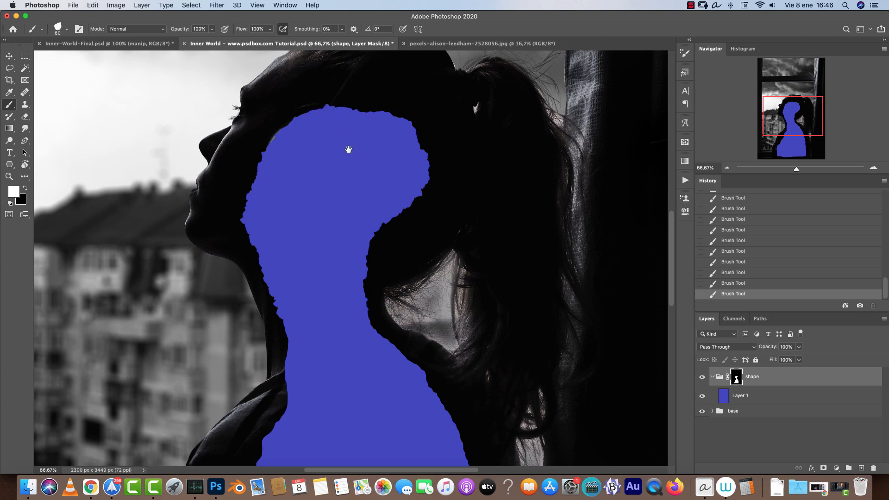
{"action": "scroll", "coordinate": [335, 131], "scroll_direction": "down", "scroll_amount": 10}
{"action": "key", "text": "bracketright"}
{"action": "key", "text": "bracketright"}
{"action": "mouse_move", "coordinate": [442, 243]}
{"action": "left_mouse_down"}
{"action": "mouse_move", "coordinate": [390, 439]}
{"action": "mouse_move", "coordinate": [170, 433]}
{"action": "left_mouse_up"}
{"action": "key", "text": "x"}
{"action": "mouse_move", "coordinate": [223, 234]}
{"action": "left_mouse_down"}
{"action": "mouse_move", "coordinate": [211, 280]}
{"action": "mouse_move", "coordinate": [228, 230]}
{"action": "left_mouse_up"}
{"action": "key", "text": "x"}
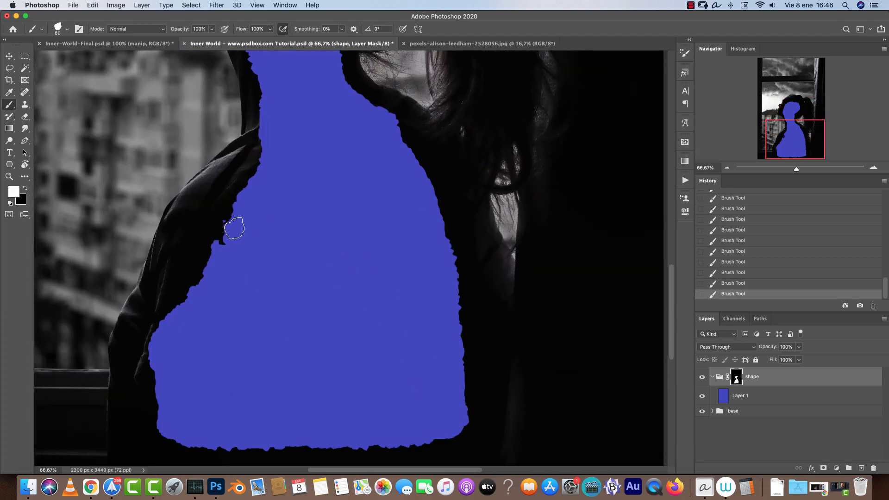
{"action": "scroll", "coordinate": [238, 234], "scroll_direction": "up", "scroll_amount": 10}
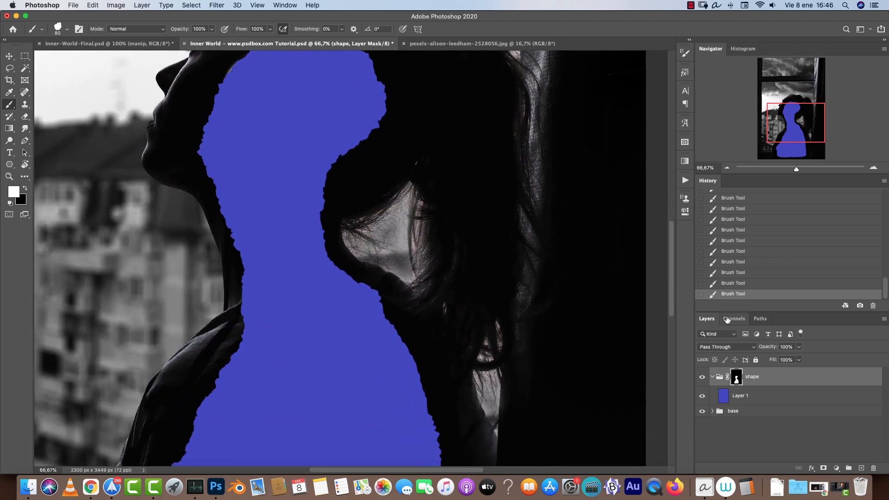
{"action": "left_click", "coordinate": [727, 168]}
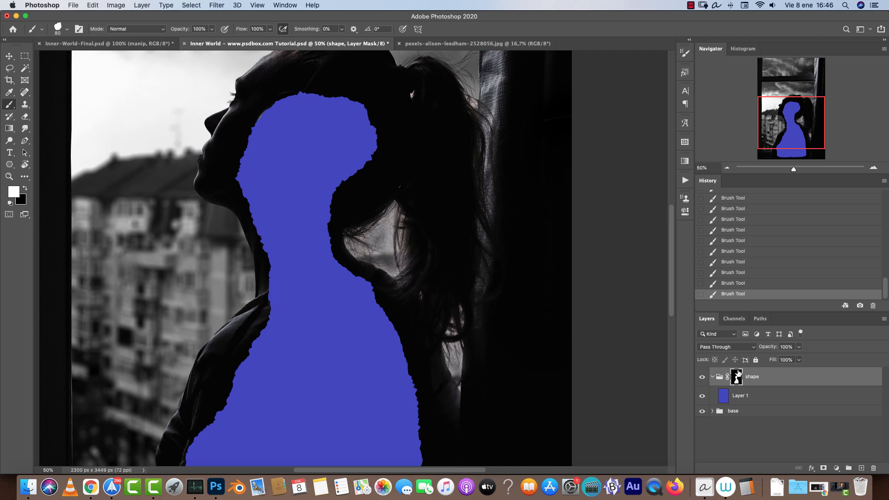
Step: Select Layer 1 in the shape group and open Depositphotos_187222944_xl-2015.jpg from the Resources folder after previewing it
{"action": "left_click", "coordinate": [741, 396]}
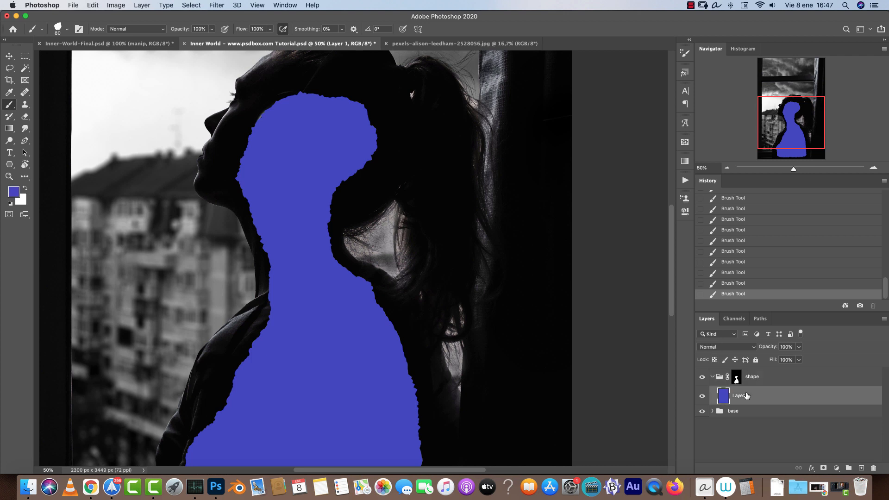
{"action": "key", "text": "super+minus"}
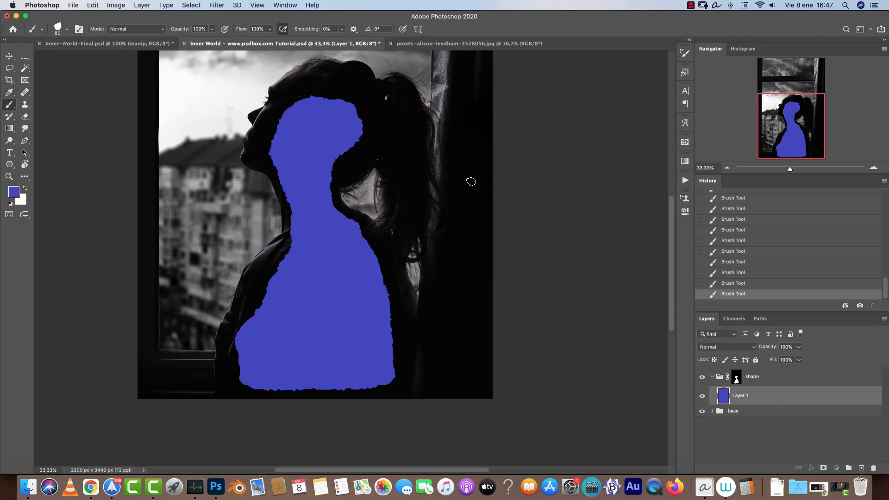
{"action": "key", "text": "super+o"}
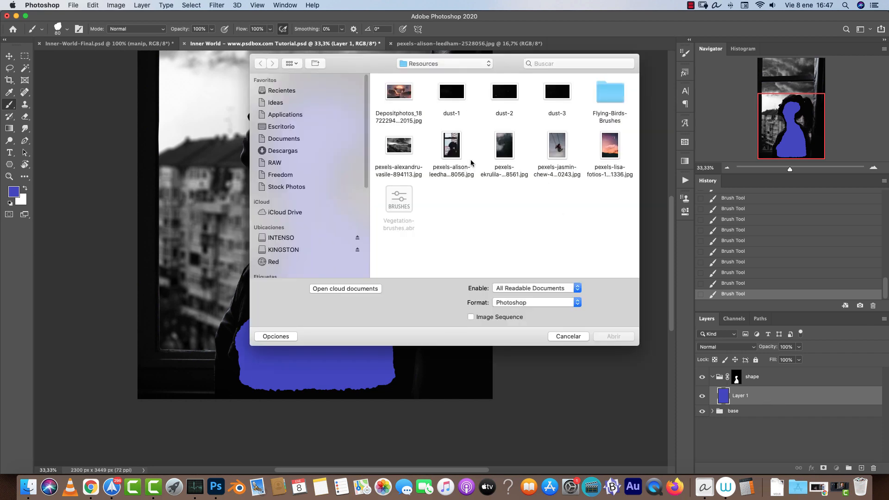
{"action": "left_click", "coordinate": [404, 91]}
{"action": "key", "text": "space"}
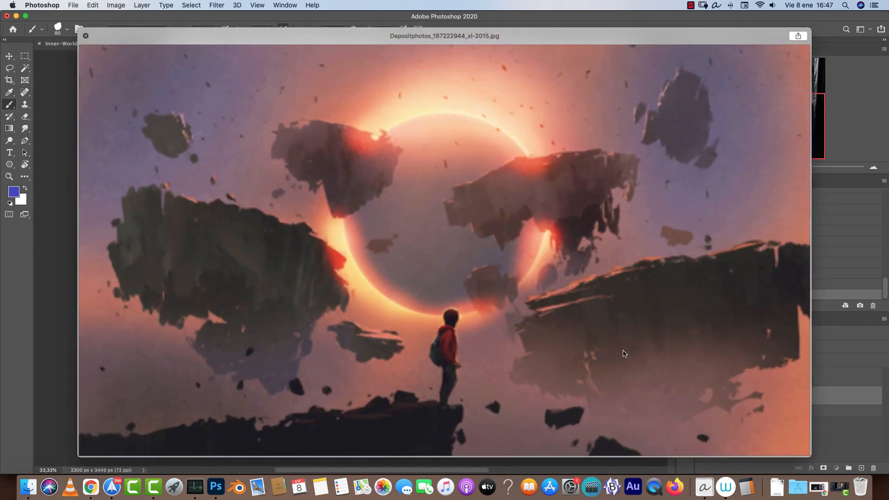
{"action": "key", "text": "space"}
{"action": "left_click", "coordinate": [623, 335]}
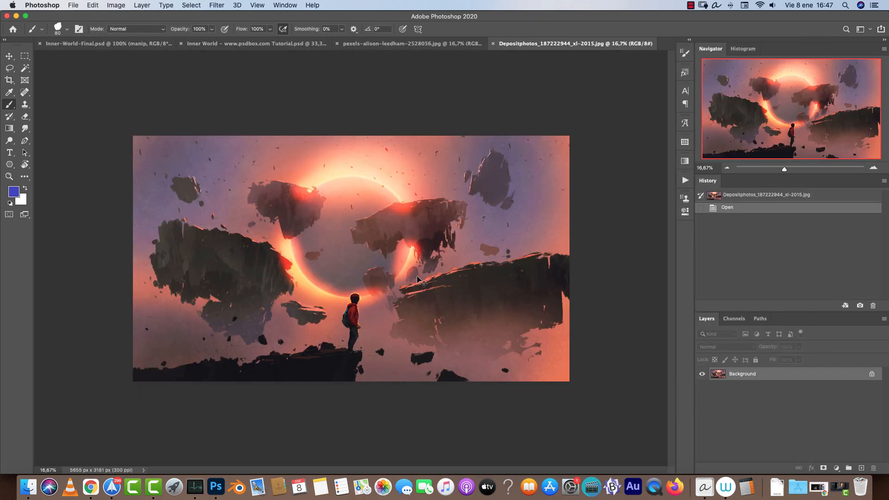
Step: Copy the whole floating-rocks image and paste it above Layer 1 in the shape group, discarding the wrongly pasted layer
{"action": "key", "text": "super+1"}
{"action": "key", "text": "super+minus"}
{"action": "key", "text": "super+minus"}
{"action": "key", "text": "super+minus"}
{"action": "key", "text": "super+minus"}
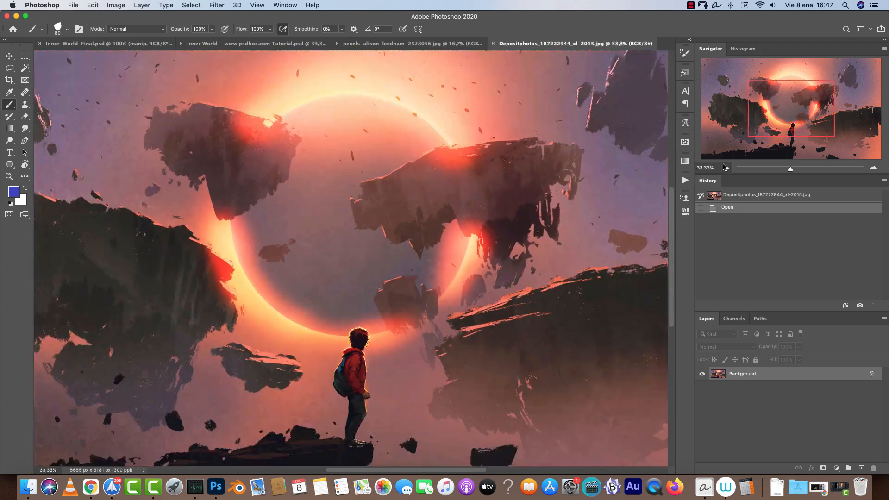
{"action": "key", "text": "super+a"}
{"action": "key", "text": "super+x"}
{"action": "key", "text": "ctrl+Tab"}
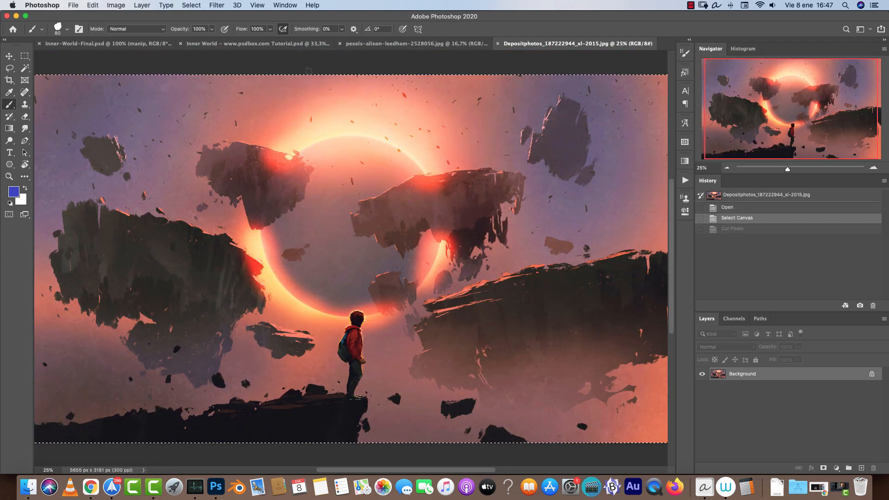
{"action": "key", "text": "ctrl+Tab"}
{"action": "key", "text": "super+v"}
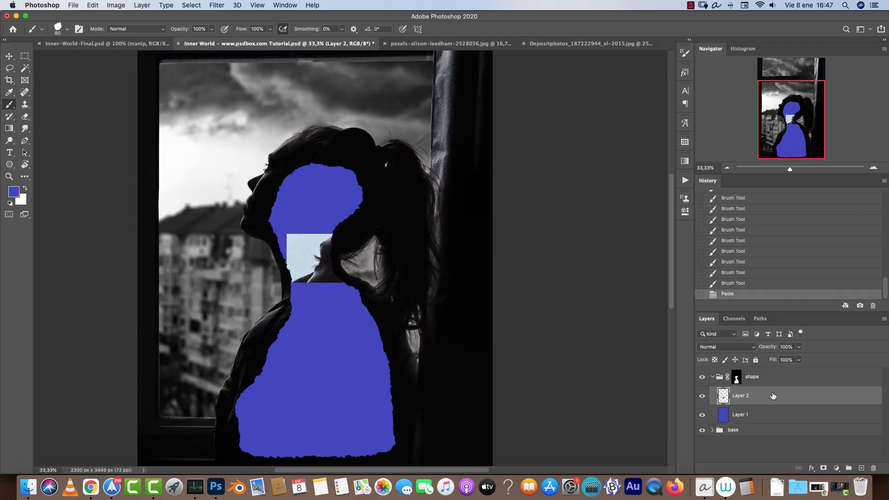
{"action": "key", "text": "BackSpace"}
{"action": "key", "text": "super+v"}
Step: Free Transform the pasted scene to position the boy in the lower torso of the silhouette
{"action": "key", "text": "super+t"}
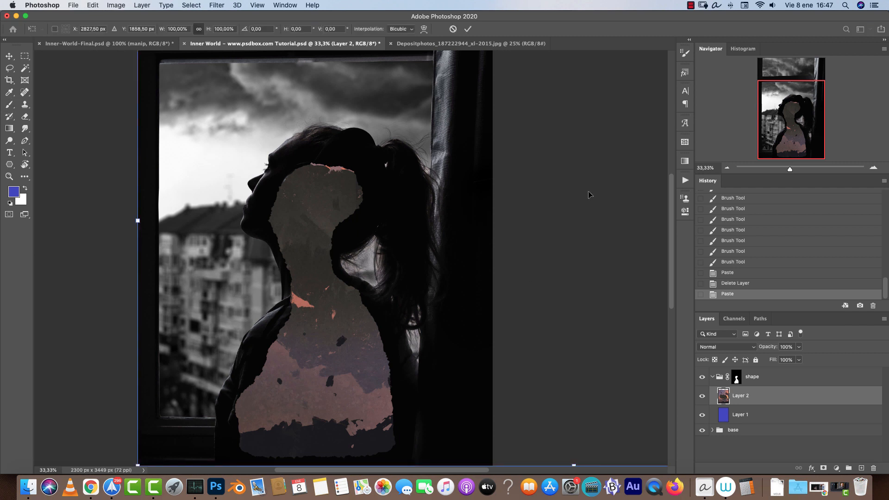
{"action": "key", "text": "Return"}
{"action": "key", "text": "super+t"}
{"action": "mouse_move", "coordinate": [514, 318]}
{"action": "left_mouse_down"}
{"action": "mouse_move", "coordinate": [368, 320]}
{"action": "mouse_move", "coordinate": [395, 350]}
{"action": "left_mouse_up"}
{"action": "key", "text": "Return"}
{"action": "key", "text": "b"}
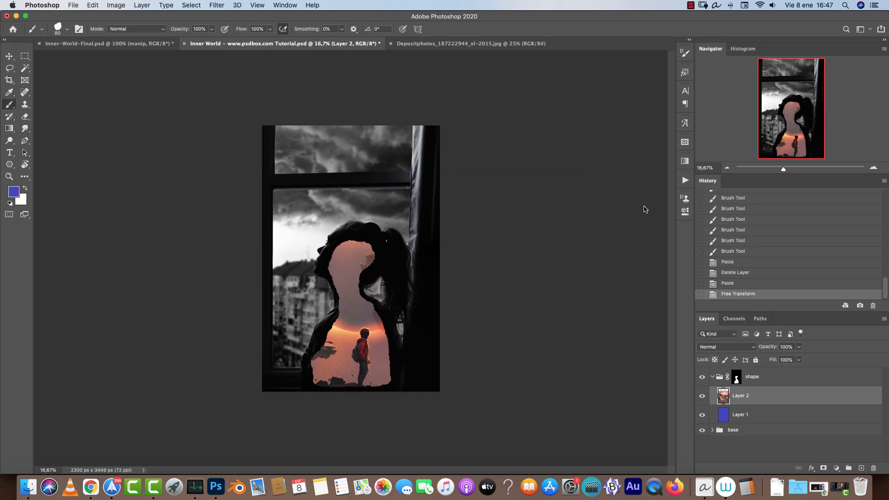
Step: Try scaling the scene down and repositioning it to fit the silhouette, and delete its pasted layer
{"action": "left_click", "coordinate": [872, 167]}
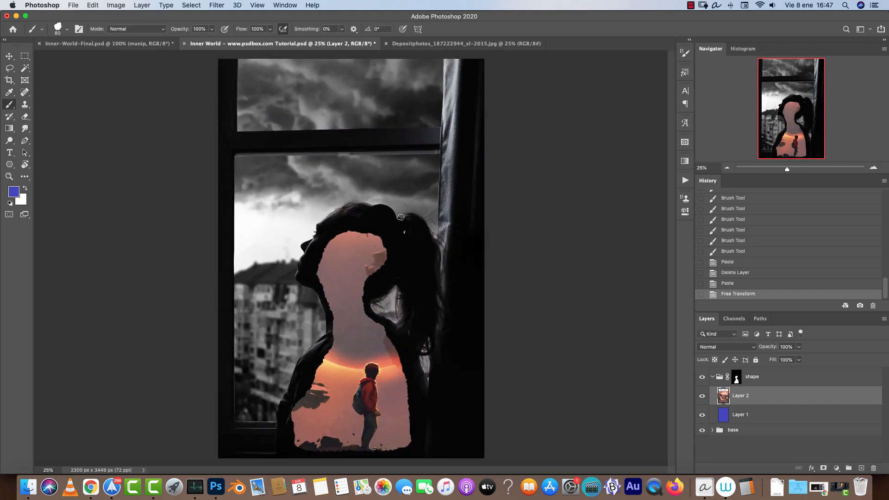
{"action": "left_click", "coordinate": [872, 167]}
{"action": "scroll", "coordinate": [471, 179], "scroll_direction": "down", "scroll_amount": 5}
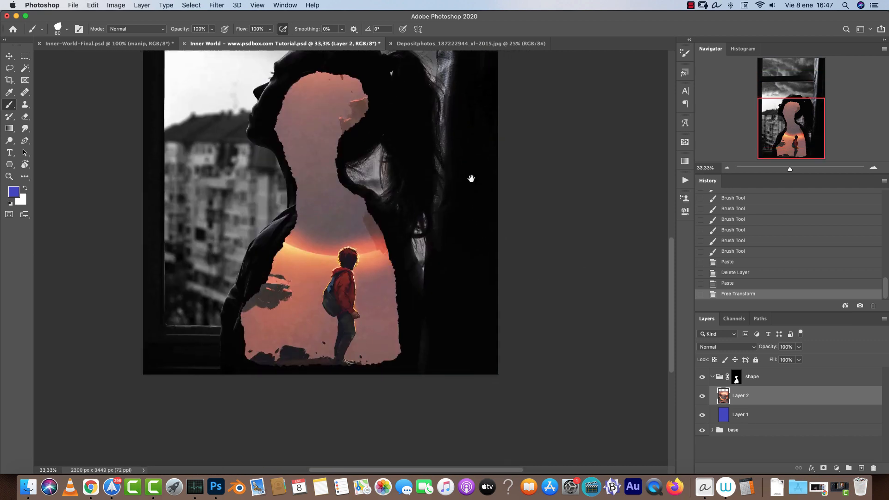
{"action": "key", "text": "super+t"}
{"action": "left_click_drag", "start_coordinate": [340, 418], "coordinate": [340, 260]}
{"action": "left_click_drag", "start_coordinate": [413, 176], "coordinate": [393, 306]}
{"action": "key", "text": "Return"}
{"action": "key", "text": "b"}
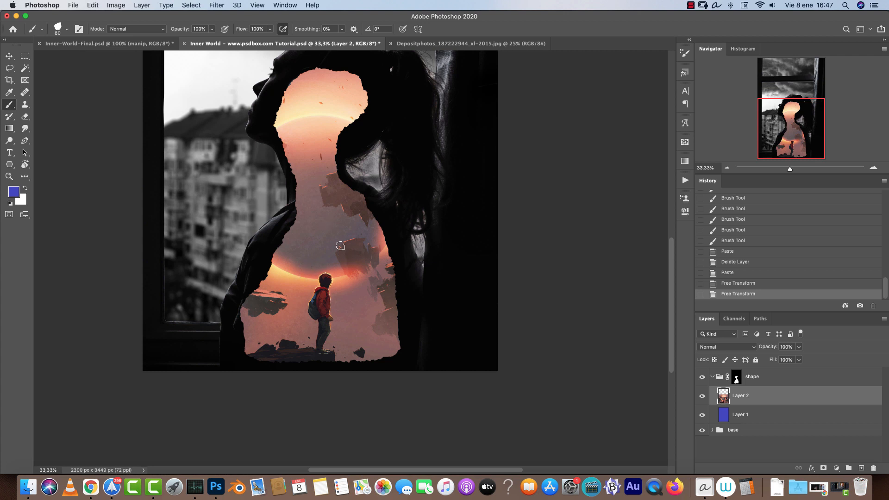
{"action": "scroll", "coordinate": [346, 239], "scroll_direction": "up", "scroll_amount": 3}
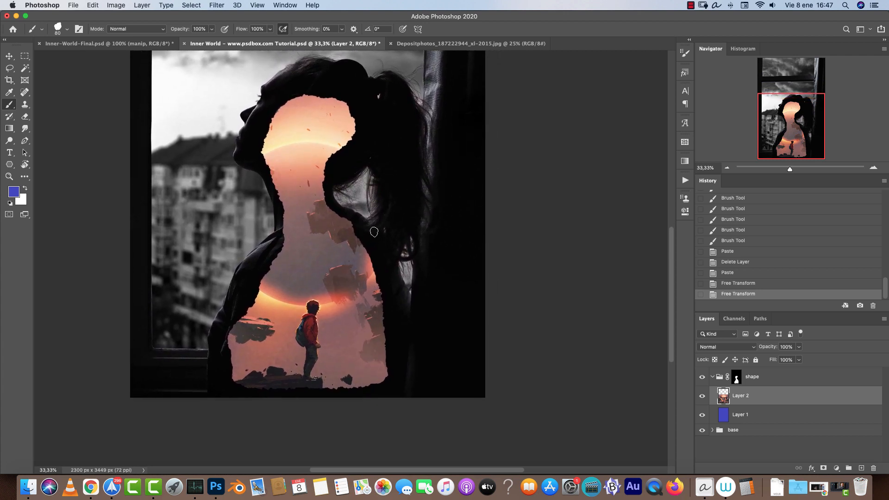
{"action": "key", "text": "v"}
{"action": "mouse_move", "coordinate": [321, 285]}
{"action": "left_mouse_down"}
{"action": "mouse_move", "coordinate": [332, 278]}
{"action": "mouse_move", "coordinate": [337, 286]}
{"action": "mouse_move", "coordinate": [324, 303]}
{"action": "mouse_move", "coordinate": [330, 298]}
{"action": "left_mouse_up"}
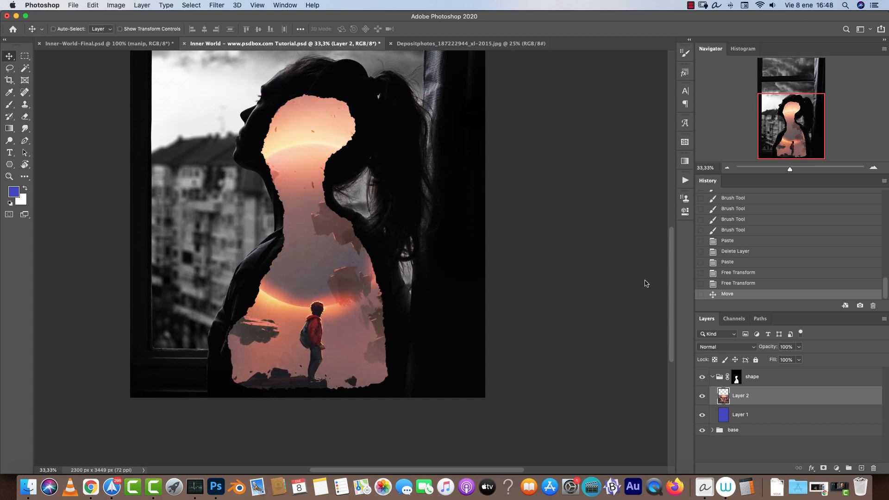
{"action": "left_click_drag", "start_coordinate": [810, 401], "coordinate": [873, 468]}
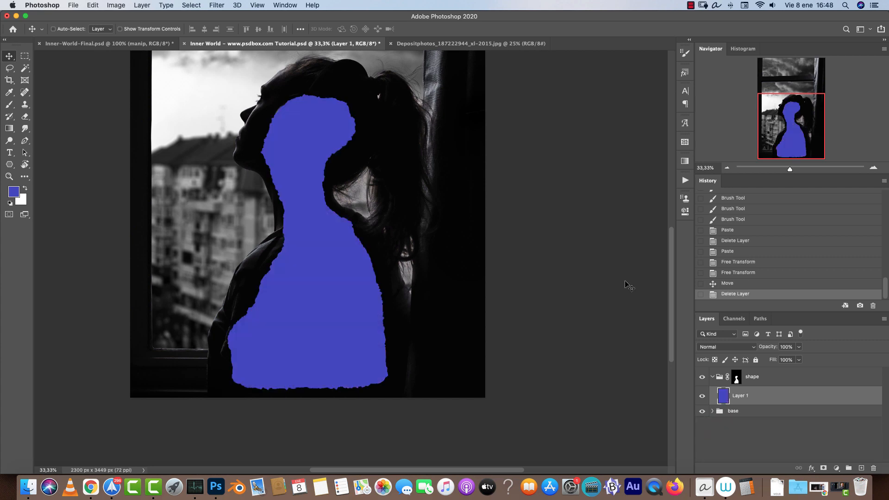
Step: Deselect the canvas in the Depositphotos image and lasso a loose selection around the boy standing on the rock
{"action": "left_click", "coordinate": [471, 44]}
{"action": "key", "text": "super+d"}
{"action": "key", "text": "l"}
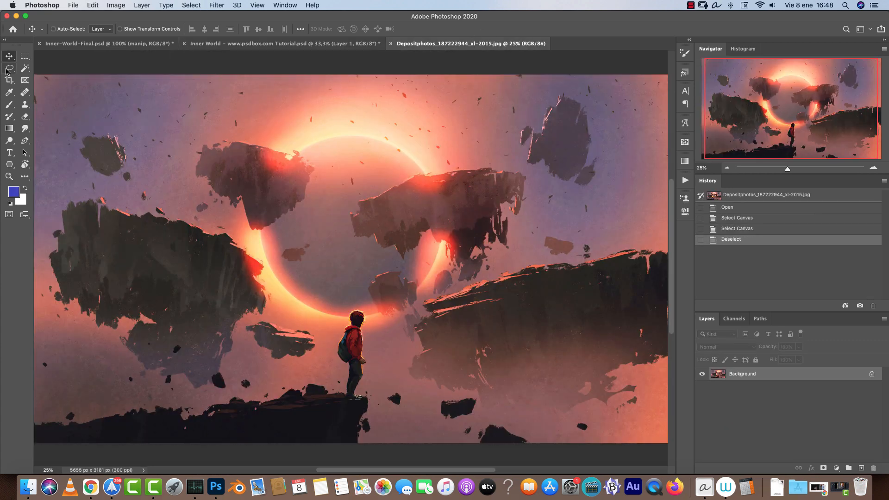
{"action": "left_click", "coordinate": [873, 167]}
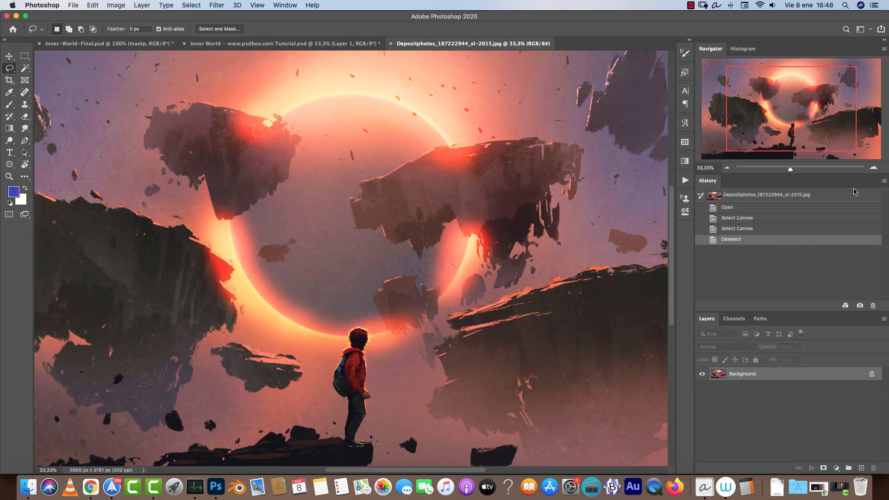
{"action": "left_click", "coordinate": [872, 169]}
{"action": "left_click_drag", "start_coordinate": [438, 371], "coordinate": [411, 137]}
{"action": "mouse_move", "coordinate": [313, 138]}
{"action": "left_mouse_down"}
{"action": "mouse_move", "coordinate": [293, 196]}
{"action": "mouse_move", "coordinate": [304, 266]}
{"action": "left_mouse_up"}
{"action": "mouse_move", "coordinate": [307, 298]}
{"action": "left_mouse_down"}
{"action": "mouse_move", "coordinate": [339, 307]}
{"action": "mouse_move", "coordinate": [351, 298]}
{"action": "mouse_move", "coordinate": [358, 225]}
{"action": "mouse_move", "coordinate": [334, 116]}
{"action": "left_mouse_up"}
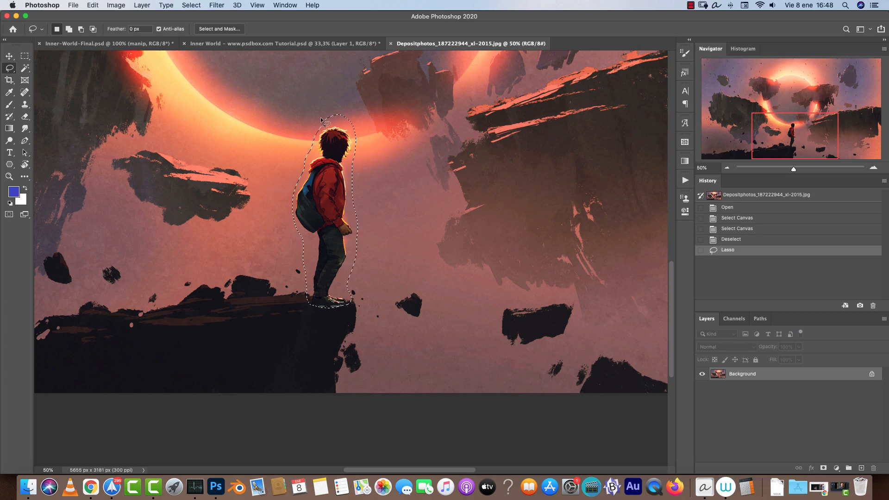
Step: Remove the boy with a Content-Aware fill at 100% opacity with Color Adaptation, and clear the selection
{"action": "left_click", "coordinate": [116, 5]}
{"action": "mouse_move", "coordinate": [74, 4]}
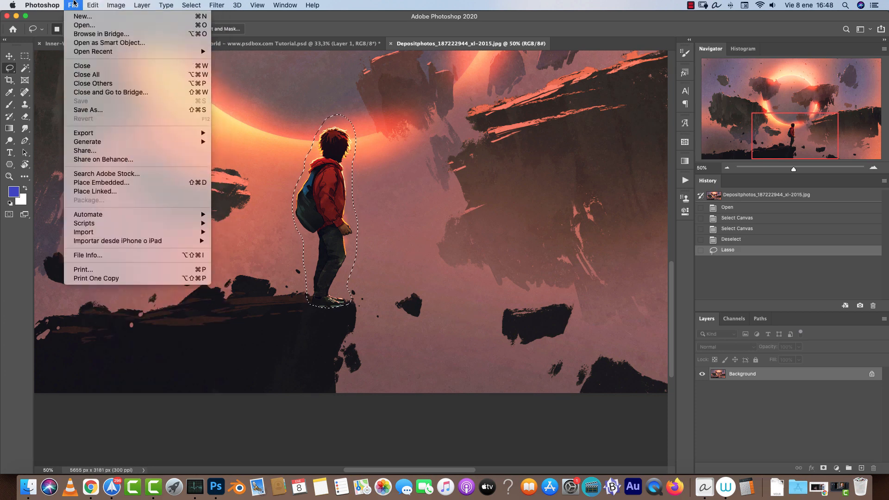
{"action": "left_click", "coordinate": [106, 148]}
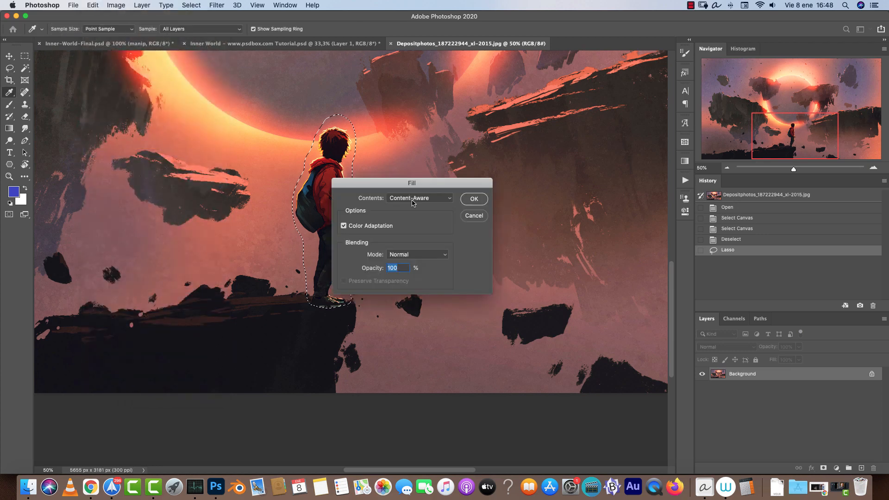
{"action": "left_click", "coordinate": [474, 199]}
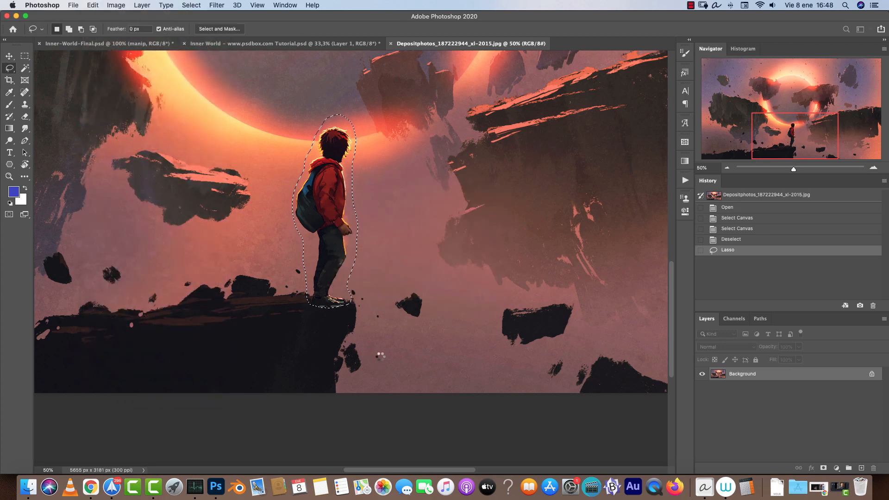
{"action": "key", "text": "super+d"}
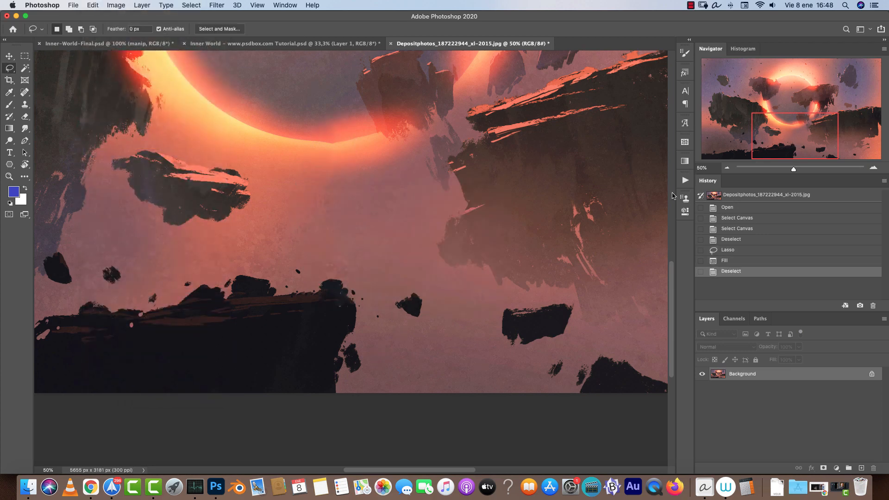
Step: Copy the whole retouched image into the Inner World document's shape group and delete the blue Layer 1 beneath it
{"action": "left_click", "coordinate": [726, 168]}
{"action": "left_click", "coordinate": [727, 168]}
{"action": "key", "text": "super+a"}
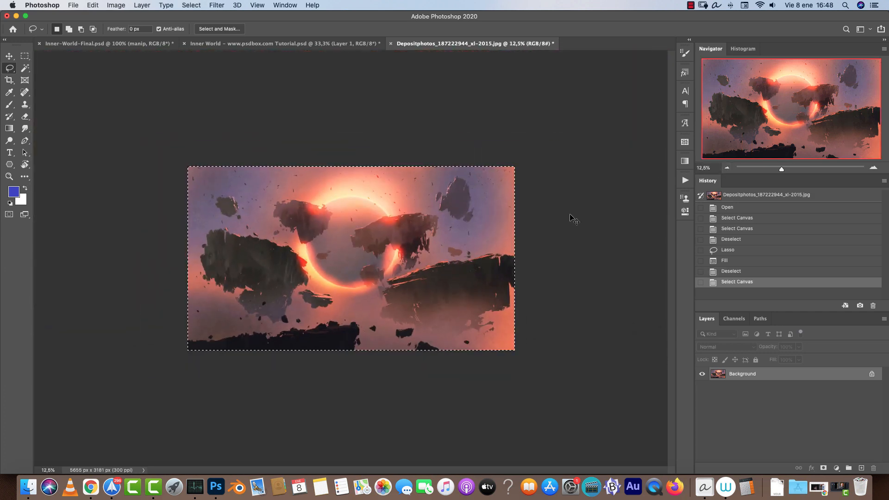
{"action": "key", "text": "super+c"}
{"action": "left_click", "coordinate": [278, 43]}
{"action": "key", "text": "super+v"}
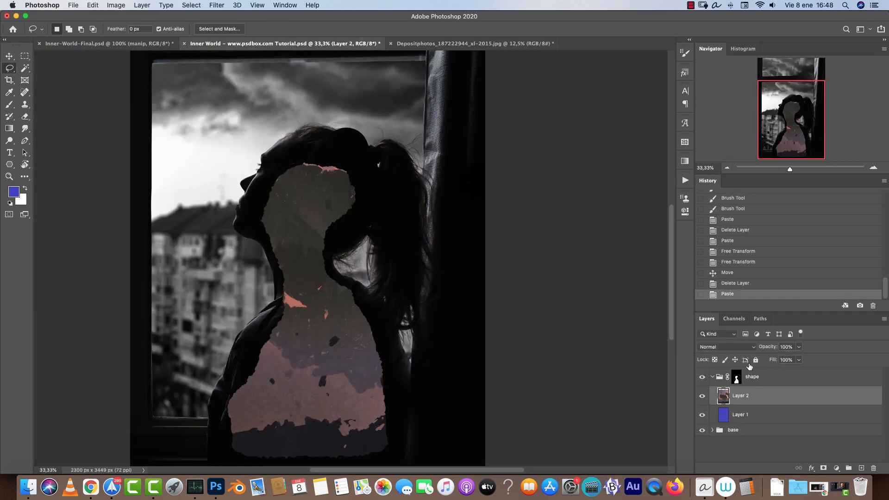
{"action": "left_click", "coordinate": [837, 421]}
{"action": "left_click_drag", "start_coordinate": [866, 421], "coordinate": [873, 468]}
Step: Free Transform the pasted scene to place the glowing ring's upper-left part across the silhouette's neck and torso
{"action": "key", "text": "super+t"}
{"action": "left_click_drag", "start_coordinate": [308, 316], "coordinate": [327, 371]}
{"action": "left_click_drag", "start_coordinate": [358, 296], "coordinate": [352, 347]}
{"action": "key", "text": "Return"}
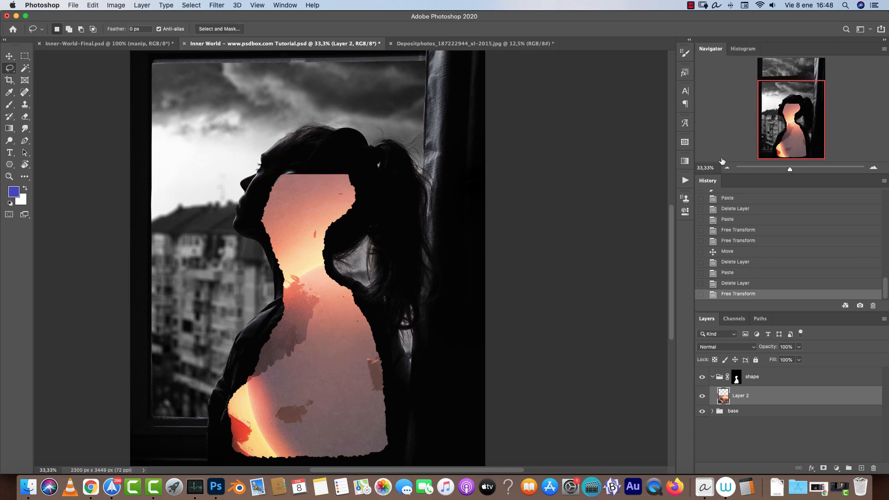
Step: Close the Depositphotos_187222944_xl-2015.jpg document
{"action": "left_click", "coordinate": [474, 43]}
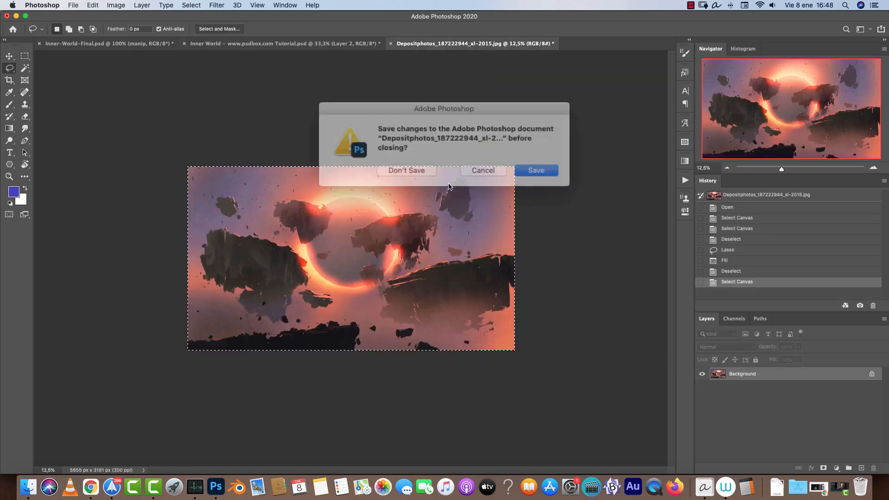
Step: Close the Depositphotos image without saving and open the Pexels sunset-sky photo with the crescent moon from the Resources folder
{"action": "key", "text": "super+w"}
{"action": "key", "text": "super+o"}
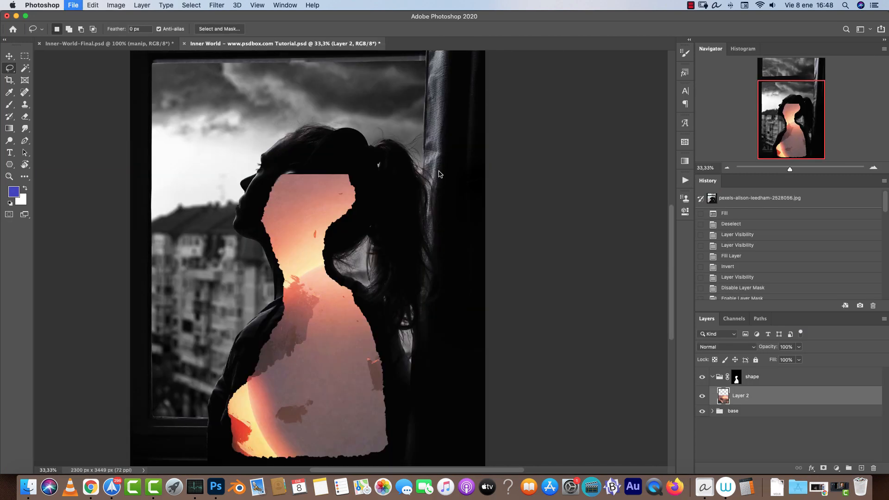
{"action": "left_click", "coordinate": [609, 146]}
{"action": "key", "text": "space"}
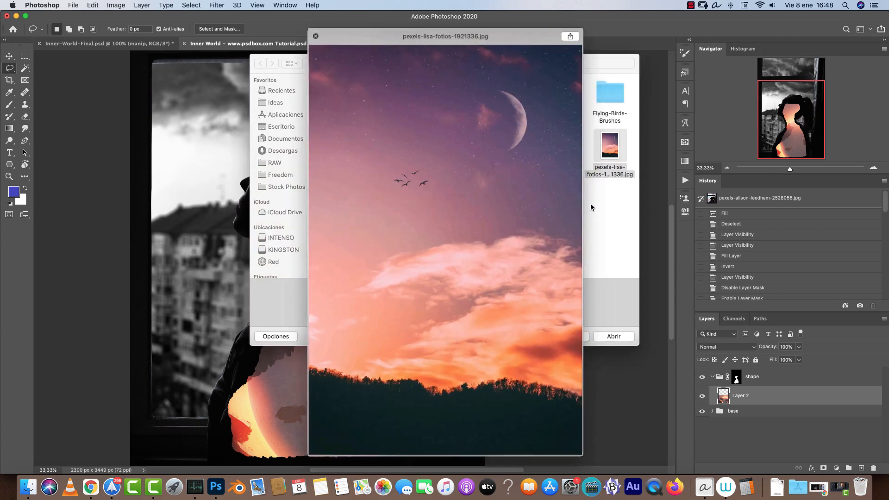
{"action": "key", "text": "space"}
{"action": "left_click", "coordinate": [620, 337]}
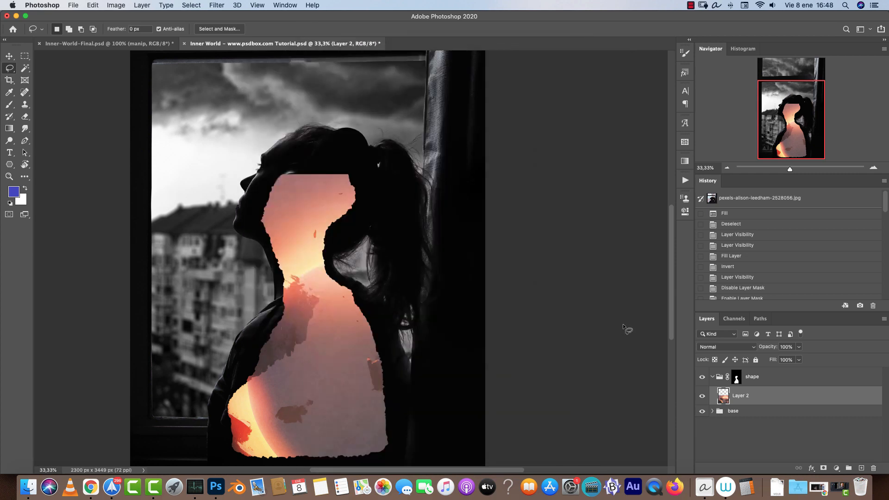
Step: Copy the entire sunset-sky image and paste it into the shape group of the Inner World document
{"action": "key", "text": "super+a"}
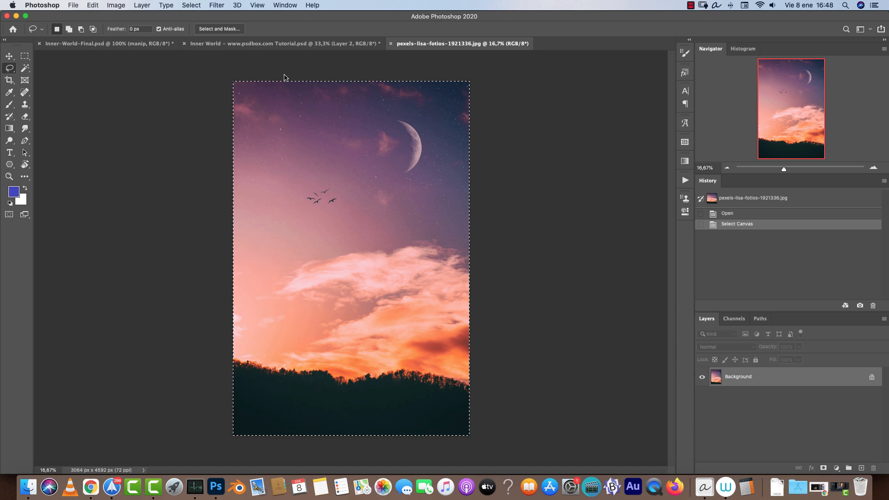
{"action": "left_click", "coordinate": [263, 45]}
{"action": "key", "text": "super+v"}
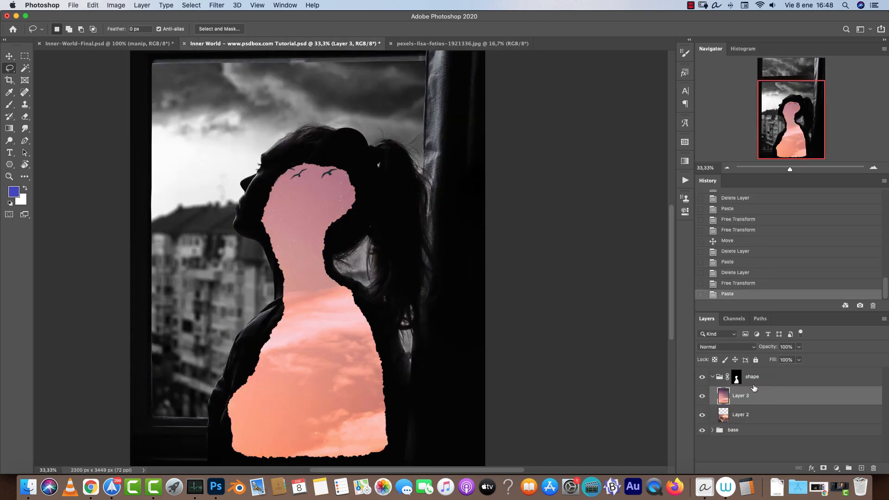
Step: Scale the pasted sky layer to about 56% with Free Transform and move it over the woman's silhouette
{"action": "key", "text": "super+t"}
{"action": "key", "text": "super+minus"}
{"action": "key", "text": "super+minus"}
{"action": "key", "text": "super+minus"}
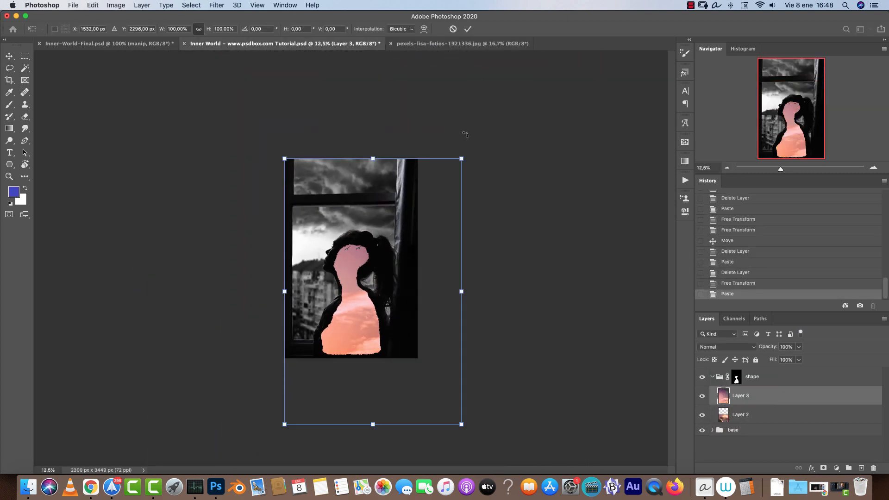
{"action": "left_click_drag", "start_coordinate": [461, 157], "coordinate": [384, 275]}
{"action": "left_click_drag", "start_coordinate": [348, 323], "coordinate": [366, 273]}
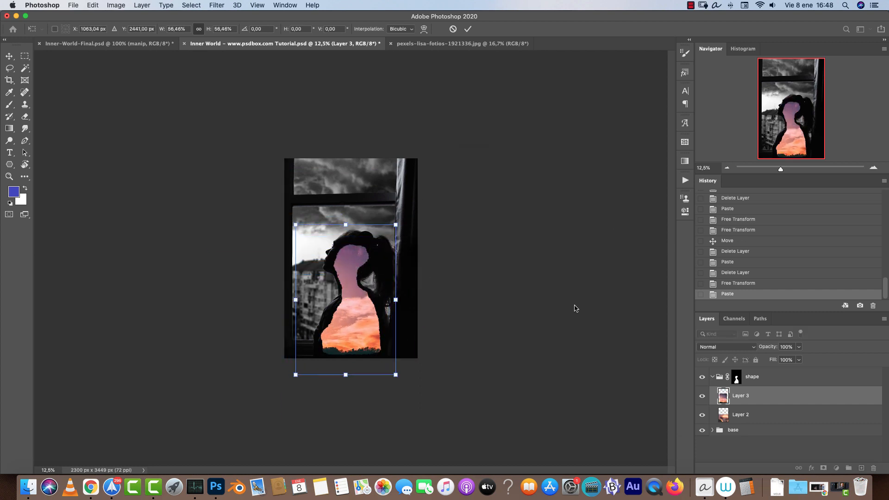
Step: Fine-tune the sky layer's size and position so the moon sits inside the head and the treeline in the lower torso
{"action": "left_click", "coordinate": [871, 167]}
{"action": "left_click", "coordinate": [871, 167]}
{"action": "left_click", "coordinate": [871, 167]}
{"action": "left_click_drag", "start_coordinate": [344, 266], "coordinate": [360, 278]}
{"action": "left_click_drag", "start_coordinate": [434, 177], "coordinate": [390, 245]}
{"action": "left_click_drag", "start_coordinate": [323, 337], "coordinate": [365, 295]}
{"action": "scroll", "coordinate": [409, 263], "scroll_direction": "down", "scroll_amount": 5}
{"action": "scroll", "coordinate": [409, 263], "scroll_direction": "right", "scroll_amount": 2}
{"action": "left_click_drag", "start_coordinate": [349, 217], "coordinate": [349, 205]}
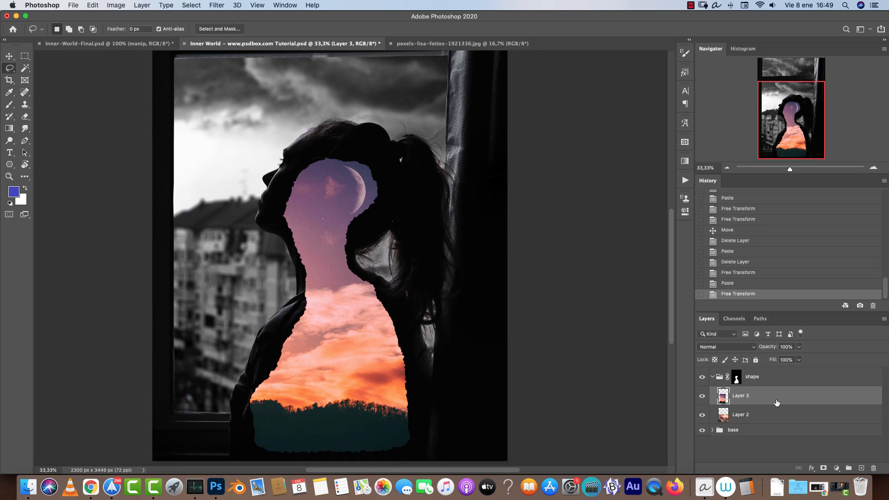
Step: Add a layer mask to Layer 3 and hide its lower part with a white-to-black linear gradient across the neck
{"action": "left_click", "coordinate": [825, 466]}
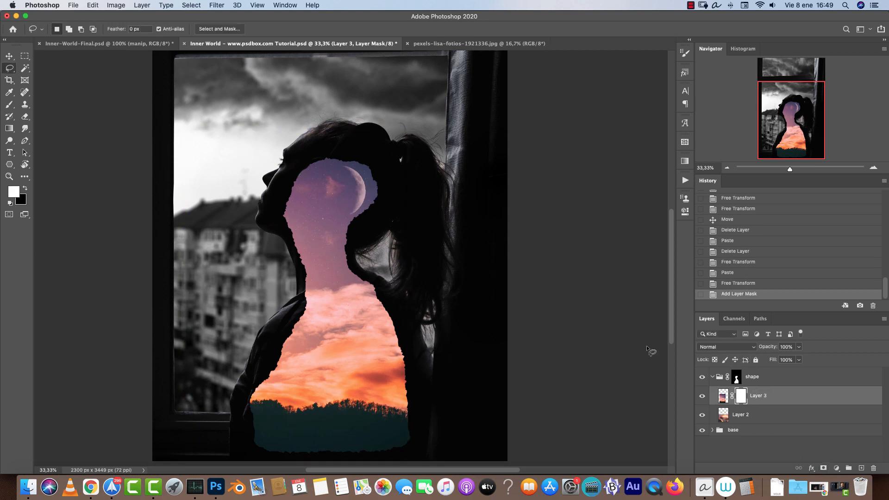
{"action": "left_click", "coordinate": [10, 132]}
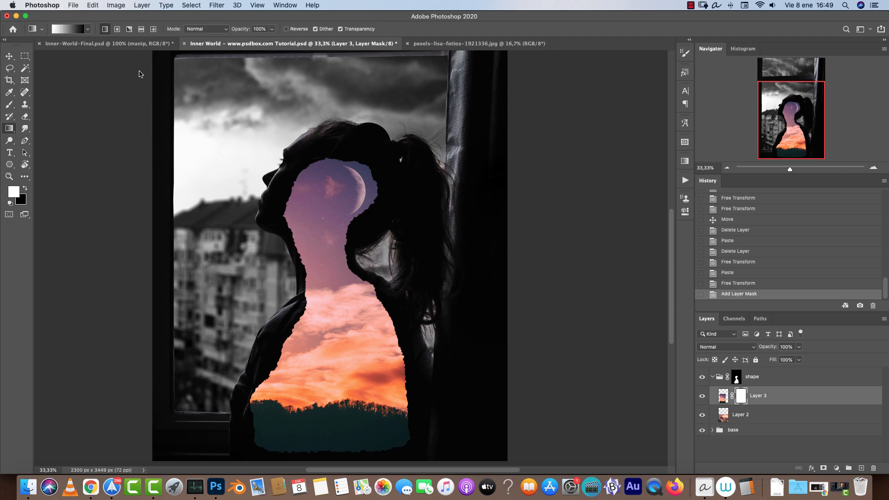
{"action": "left_click", "coordinate": [67, 29]}
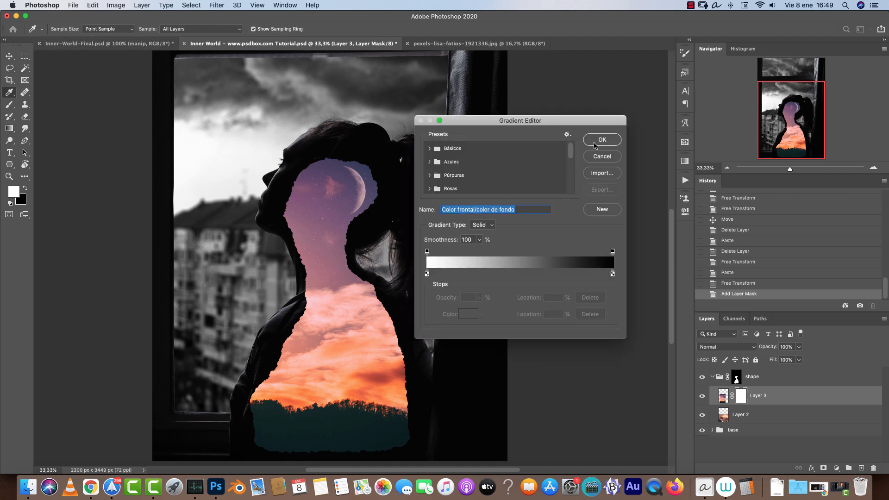
{"action": "left_click", "coordinate": [601, 140]}
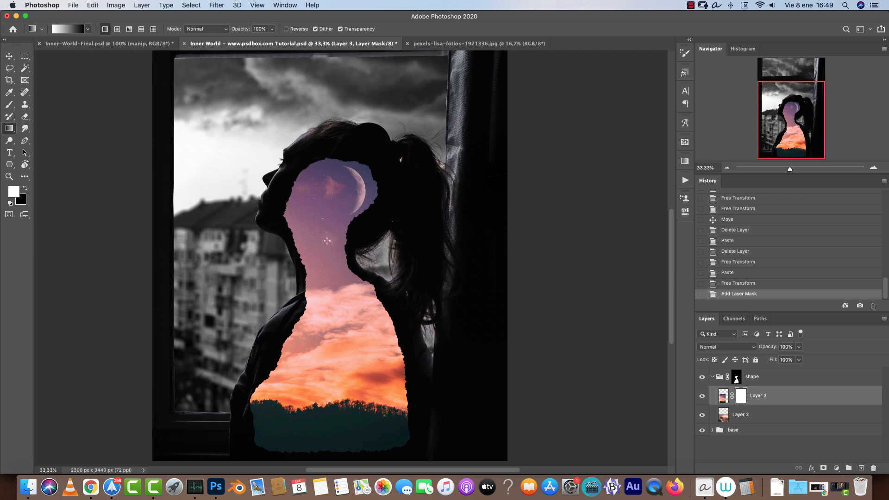
{"action": "left_click_drag", "start_coordinate": [325, 306], "coordinate": [327, 308]}
{"action": "key", "text": "super+z"}
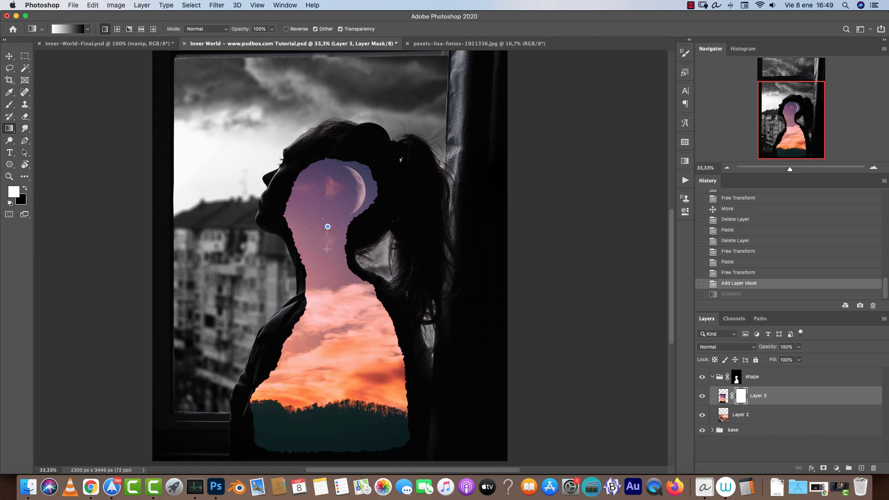
{"action": "left_click_drag", "start_coordinate": [330, 283], "coordinate": [327, 279]}
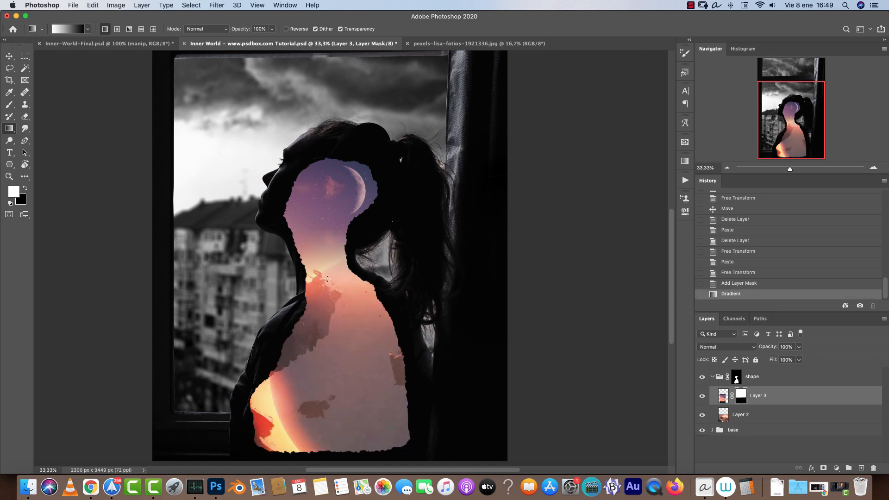
Step: Select Layer 2 and compare the composite with that layer hidden and shown
{"action": "left_click", "coordinate": [743, 413]}
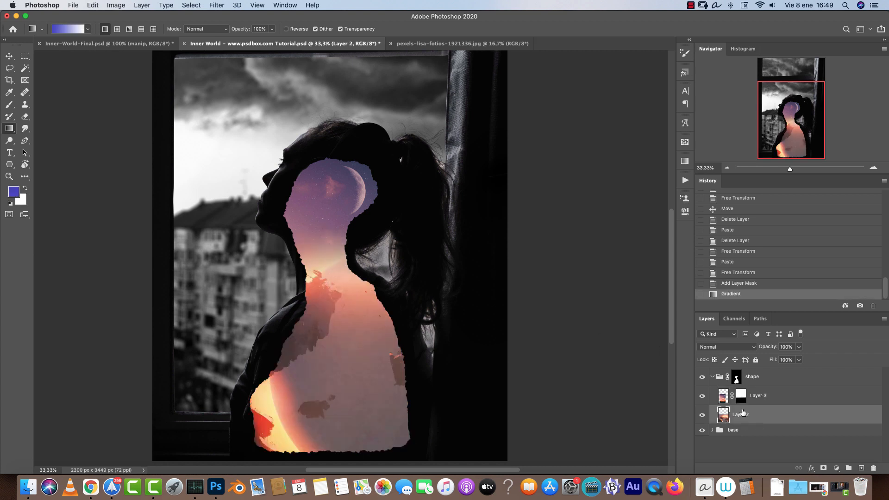
{"action": "left_click", "coordinate": [702, 416]}
{"action": "left_click", "coordinate": [702, 415]}
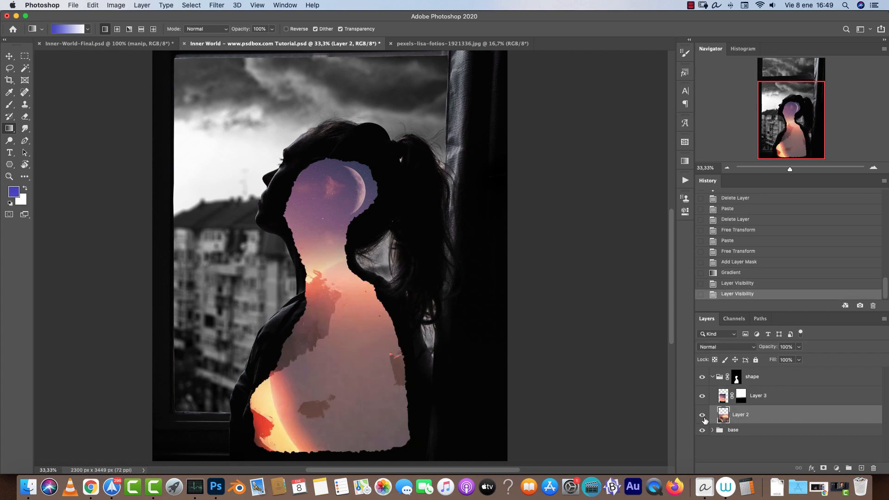
{"action": "key", "text": "super+t"}
{"action": "key", "text": "Return"}
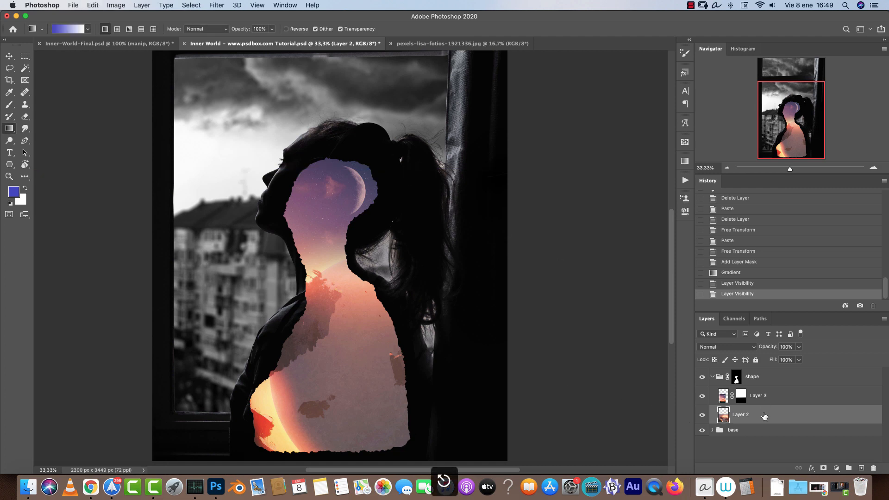
{"action": "right_click", "coordinate": [770, 412]}
{"action": "key", "text": "Escape"}
Step: Scale Layer 2 down to about 59% with Free Transform and shift it over the silhouette's torso
{"action": "key", "text": "super+minus"}
{"action": "key", "text": "super+minus"}
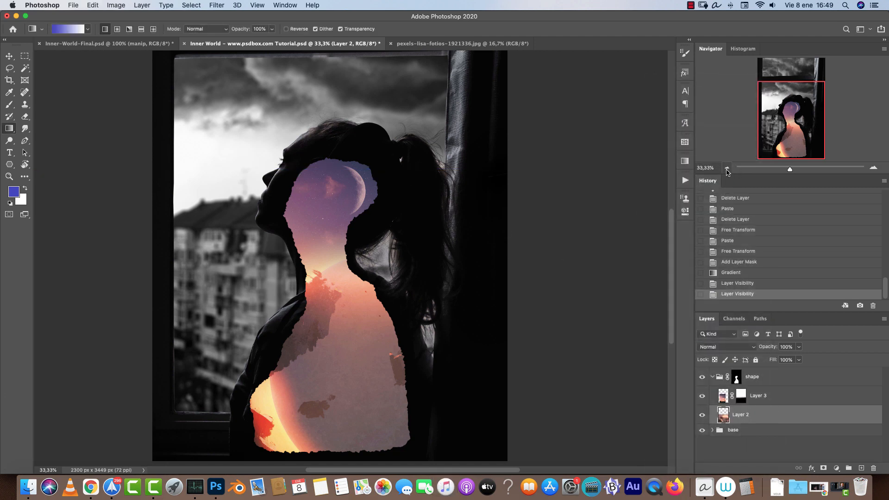
{"action": "key", "text": "super+t"}
{"action": "left_click_drag", "start_coordinate": [604, 365], "coordinate": [419, 366]}
{"action": "left_click_drag", "start_coordinate": [347, 328], "coordinate": [438, 298]}
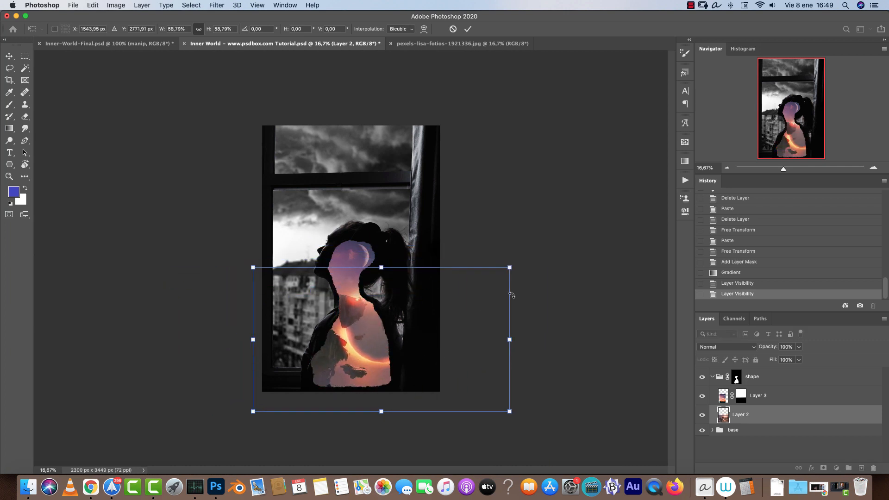
Step: Refine Layer 2's transform so the planet's glowing arc crosses the neck and the floating rocks lie within the torso
{"action": "left_click", "coordinate": [871, 168]}
{"action": "left_click", "coordinate": [871, 168]}
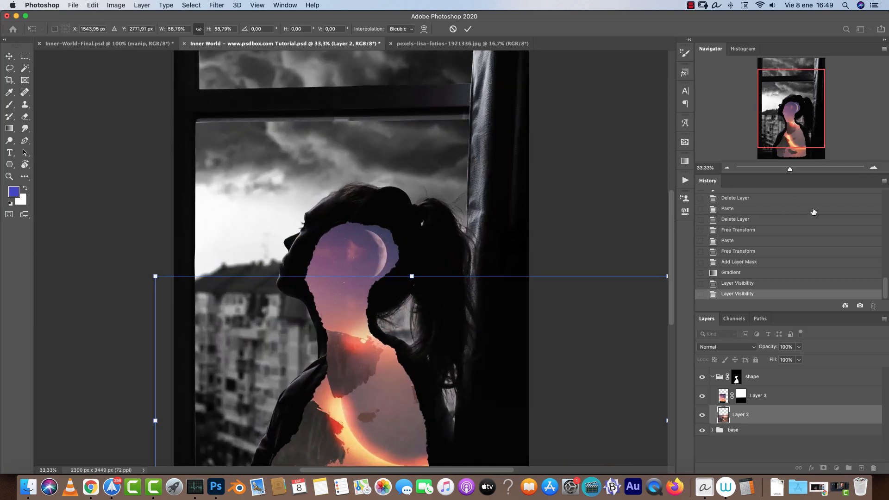
{"action": "left_click", "coordinate": [873, 168]}
{"action": "left_click_drag", "start_coordinate": [476, 331], "coordinate": [411, 152]}
{"action": "left_click_drag", "start_coordinate": [482, 262], "coordinate": [343, 280]}
{"action": "key", "text": "Return"}
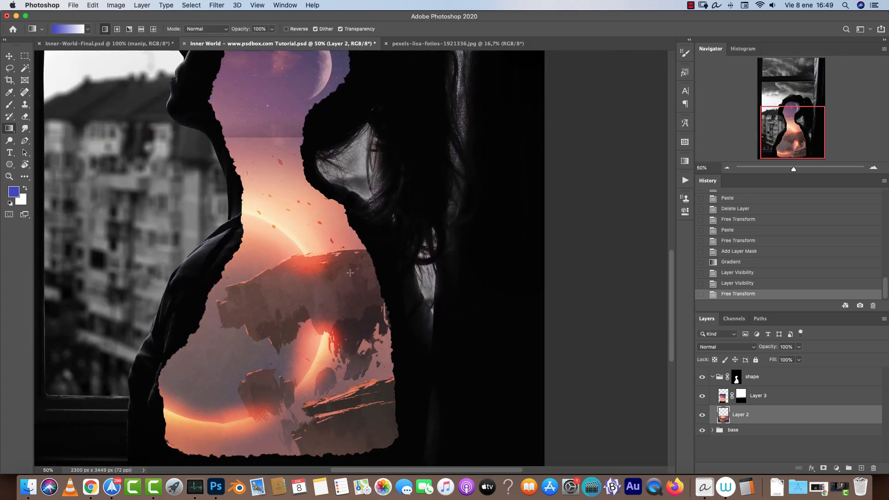
{"action": "key", "text": "ctrl+t"}
{"action": "left_click_drag", "start_coordinate": [376, 299], "coordinate": [440, 280]}
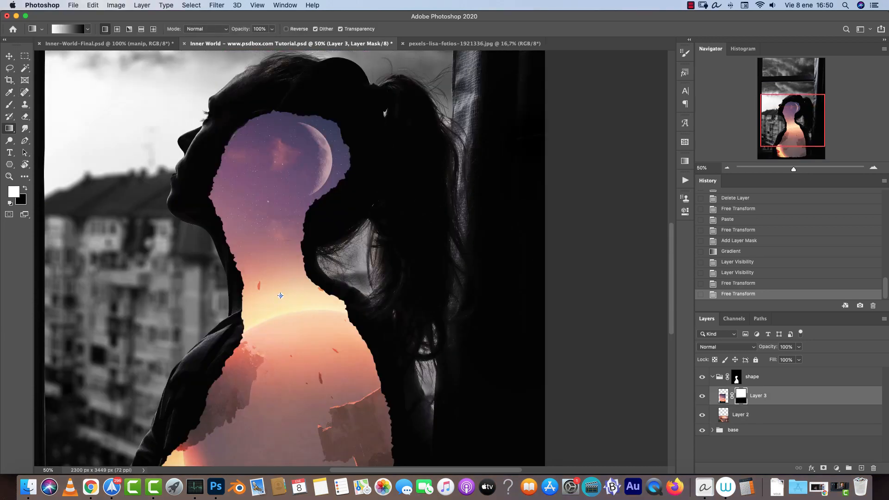
Step: Redraw the white-to-black gradient on Layer 3's mask until its clouds blend softly into Layer 2 just below the neck
{"action": "left_click_drag", "start_coordinate": [282, 297], "coordinate": [285, 371]}
{"action": "mouse_move", "coordinate": [274, 297]}
{"action": "left_mouse_down"}
{"action": "mouse_move", "coordinate": [274, 431]}
{"action": "mouse_move", "coordinate": [303, 438]}
{"action": "left_mouse_up"}
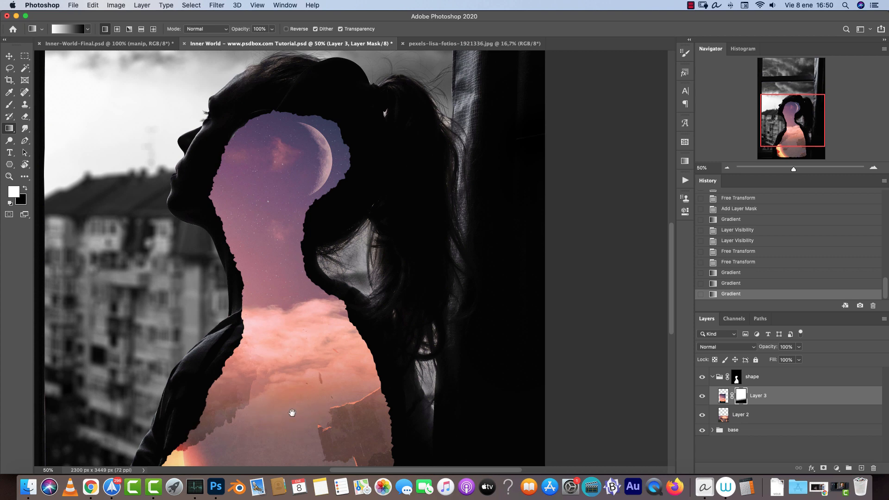
{"action": "left_click_drag", "start_coordinate": [317, 366], "coordinate": [329, 268]}
{"action": "left_click_drag", "start_coordinate": [305, 222], "coordinate": [267, 312]}
{"action": "left_click_drag", "start_coordinate": [327, 242], "coordinate": [303, 261]}
{"action": "left_click_drag", "start_coordinate": [424, 176], "coordinate": [415, 259]}
{"action": "left_click", "coordinate": [725, 168]}
{"action": "left_click", "coordinate": [725, 167]}
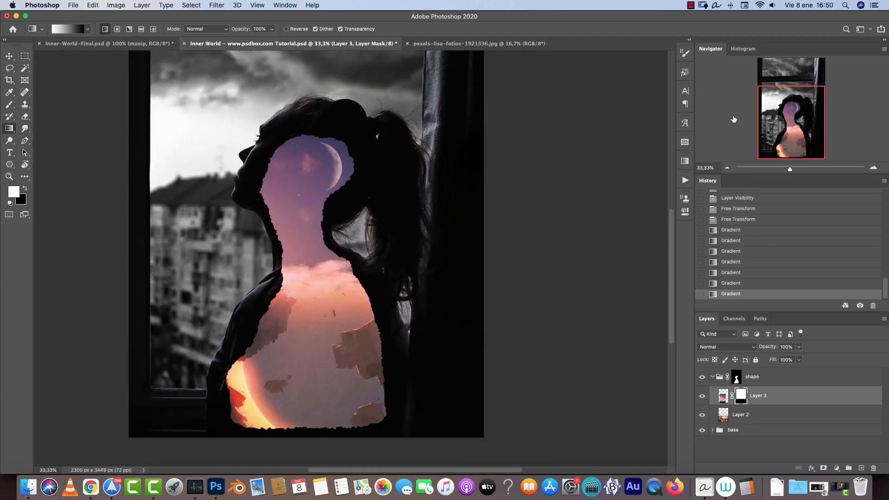
Step: Convert Layer 3 and Layer 2 into one Smart Object and rename it "inside background"
{"action": "left_click", "coordinate": [750, 418], "text": "shift"}
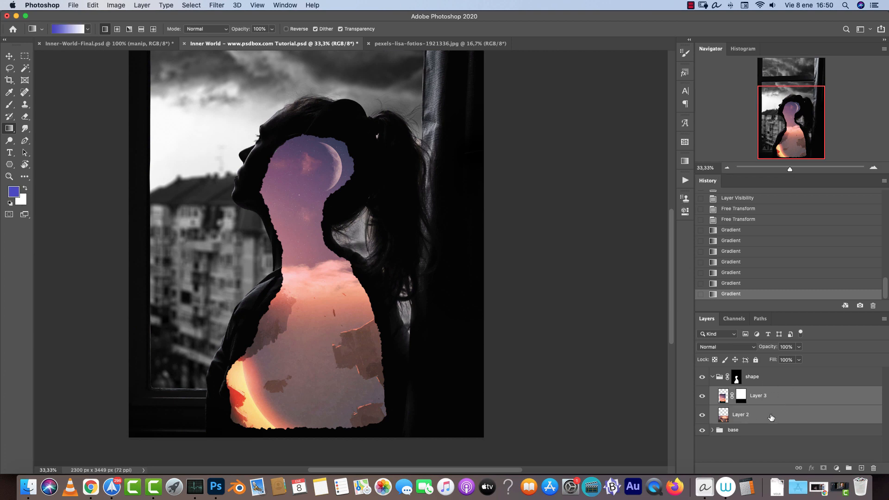
{"action": "right_click", "coordinate": [777, 399]}
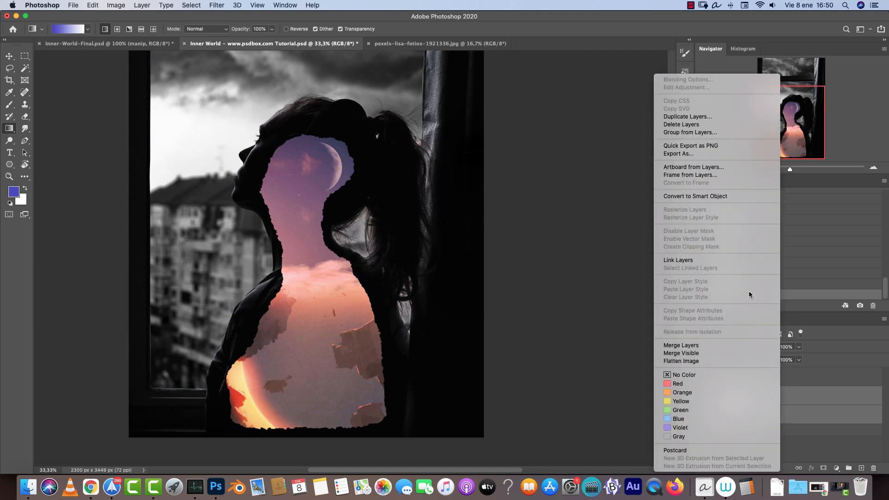
{"action": "left_click", "coordinate": [695, 202]}
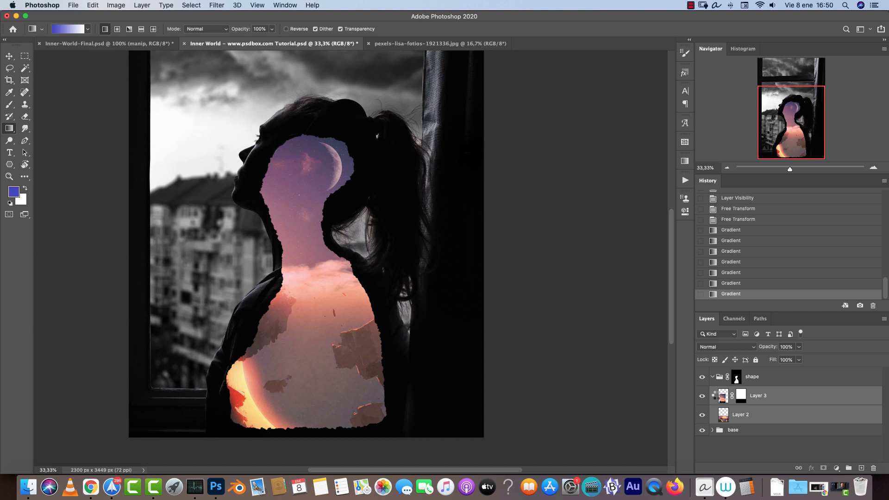
{"action": "left_click", "coordinate": [702, 396]}
{"action": "left_click", "coordinate": [702, 396]}
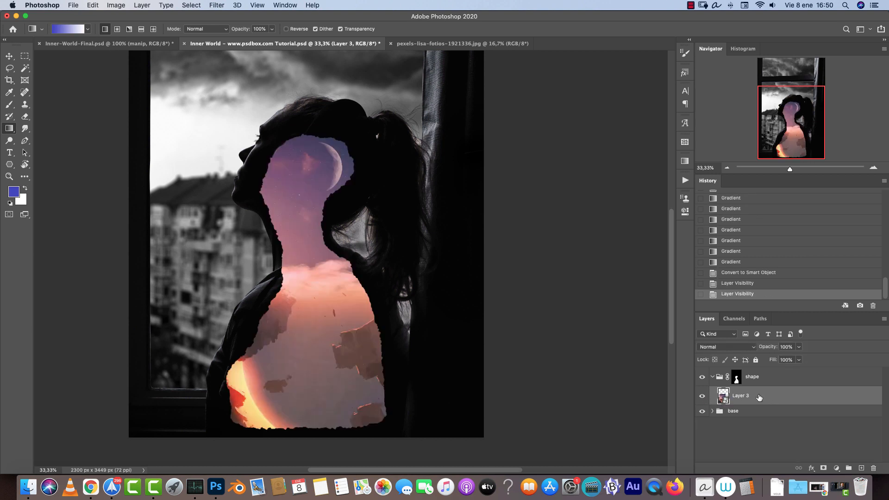
{"action": "type", "text": "Inside background"}
{"action": "key", "text": "Return"}
Step: Activate the Brush tool and look for the Vegetation-brushes.abr file in the Resources folder
{"action": "key", "text": "super+plus"}
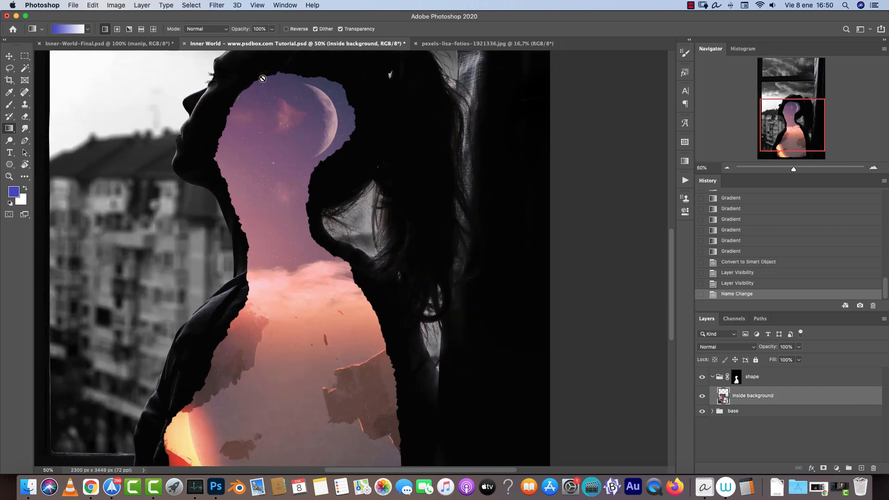
{"action": "scroll", "coordinate": [281, 71], "scroll_direction": "up", "scroll_amount": 3}
{"action": "scroll", "coordinate": [281, 71], "scroll_direction": "left", "scroll_amount": 2}
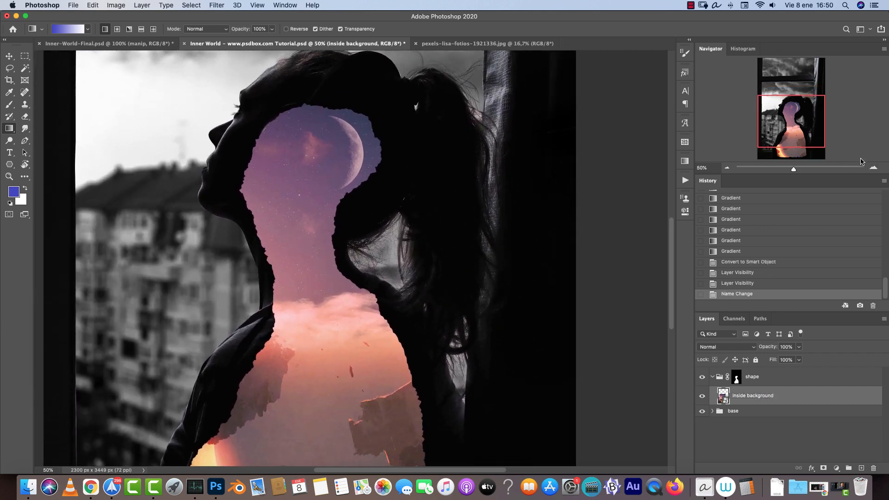
{"action": "left_click", "coordinate": [873, 168]}
{"action": "key", "text": "b"}
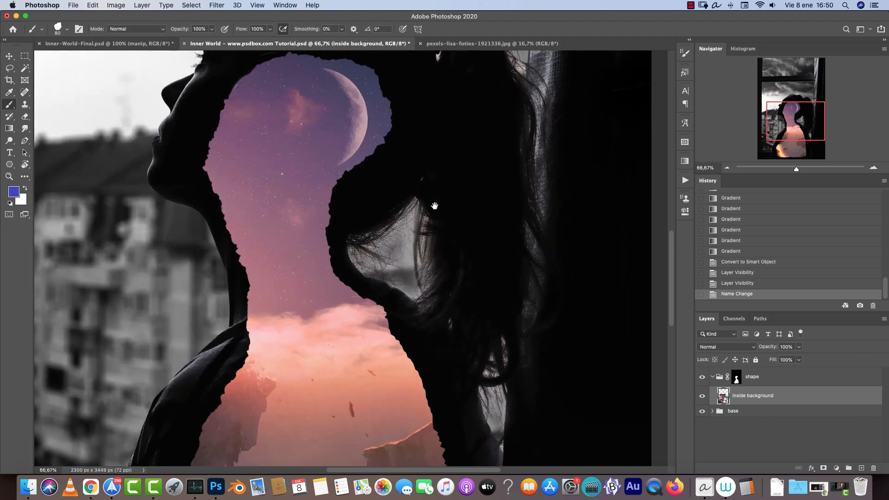
{"action": "scroll", "coordinate": [435, 204], "scroll_direction": "up", "scroll_amount": 2}
{"action": "key", "text": "super+o"}
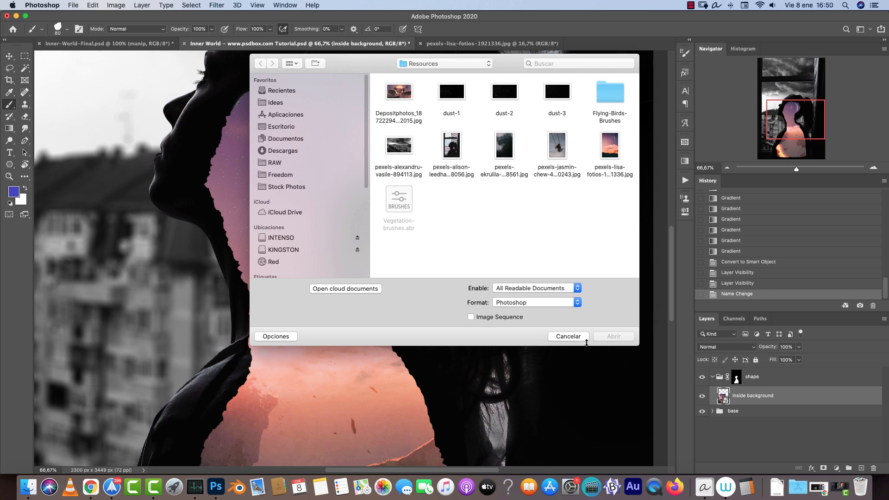
{"action": "left_click", "coordinate": [567, 336]}
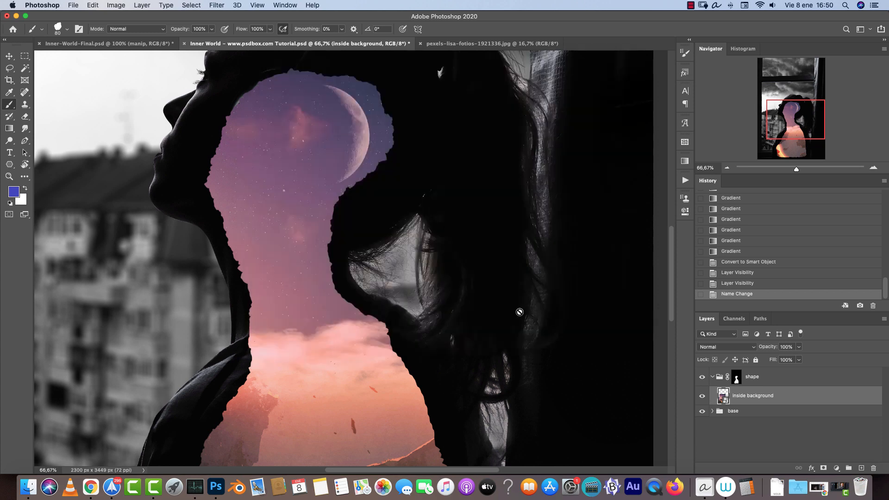
Step: Expand the nested Vegetation brushes groups in the brush picker and view the brush import options
{"action": "right_click", "coordinate": [386, 235]}
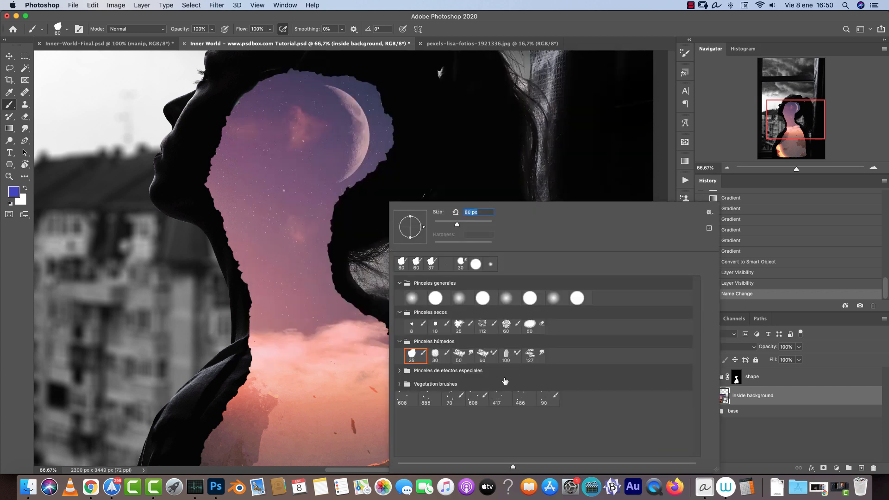
{"action": "left_click", "coordinate": [399, 384]}
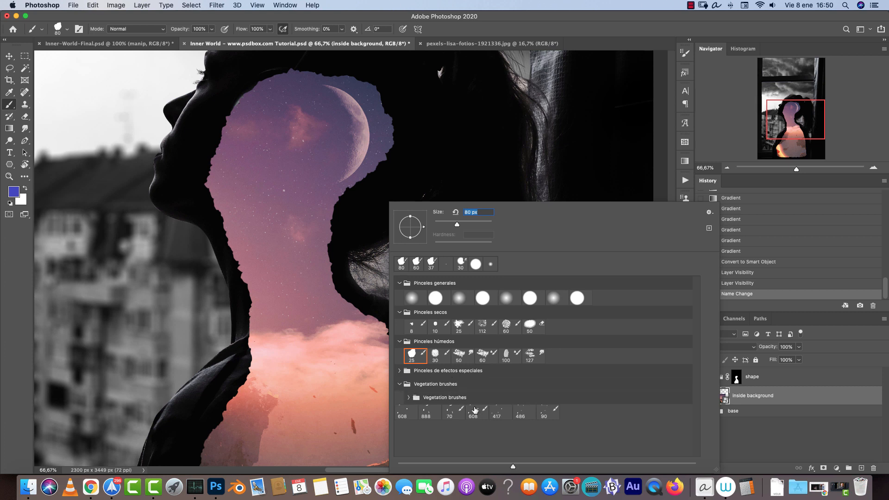
{"action": "left_click", "coordinate": [409, 397]}
{"action": "left_click", "coordinate": [708, 212]}
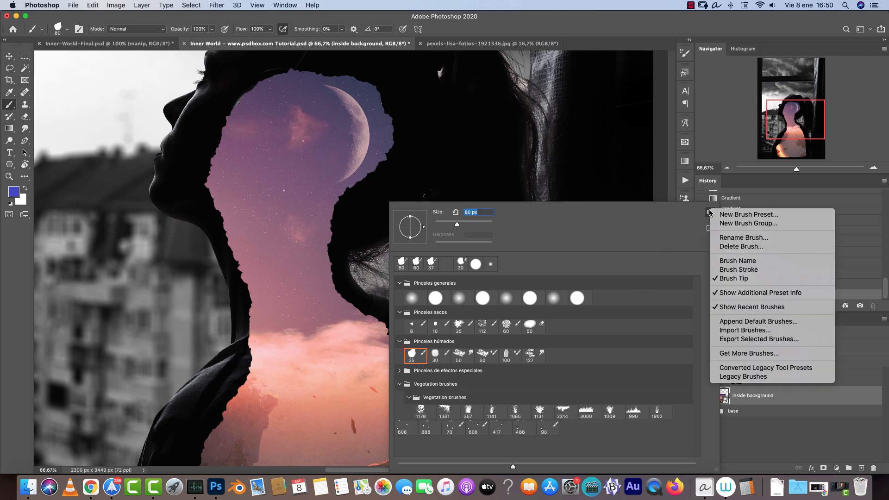
{"action": "left_click", "coordinate": [662, 229]}
{"action": "left_click_drag", "start_coordinate": [526, 203], "coordinate": [541, 134]}
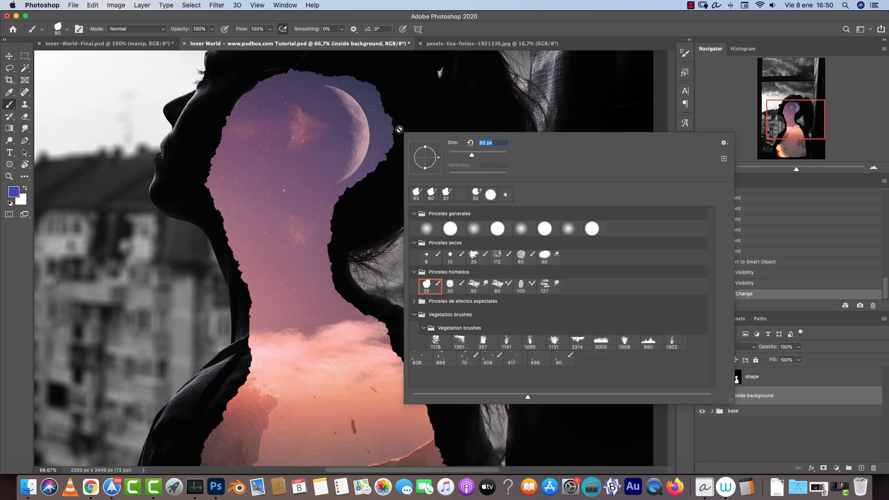
{"action": "left_click", "coordinate": [724, 143]}
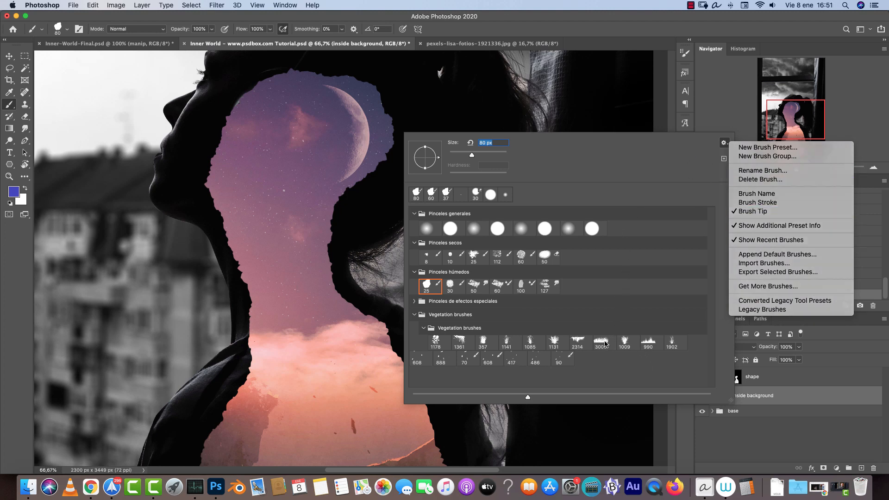
{"action": "left_click", "coordinate": [627, 351]}
Step: Choose the 3000 px grass brush, set its size to 172 px, and add a new layer above "inside background" in the shape group
{"action": "left_click", "coordinate": [601, 342]}
{"action": "left_click_drag", "start_coordinate": [506, 154], "coordinate": [489, 155]}
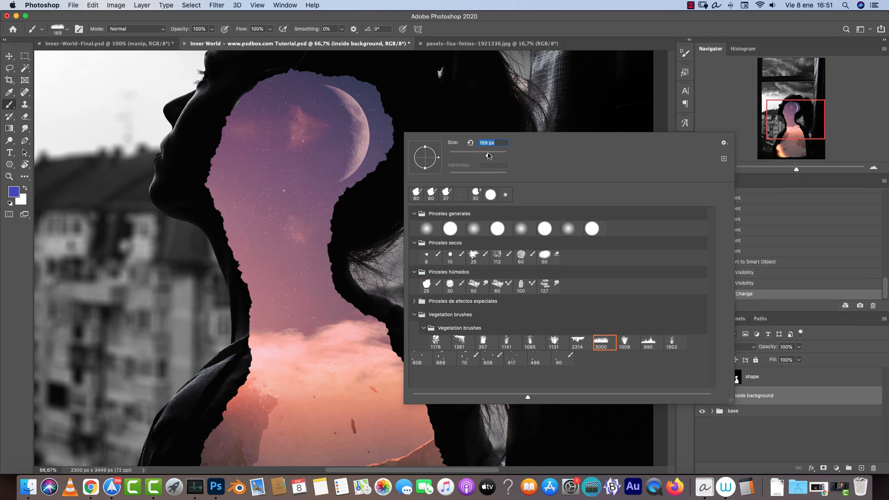
{"action": "left_click", "coordinate": [807, 394]}
{"action": "left_click_drag", "start_coordinate": [805, 121], "coordinate": [796, 141]}
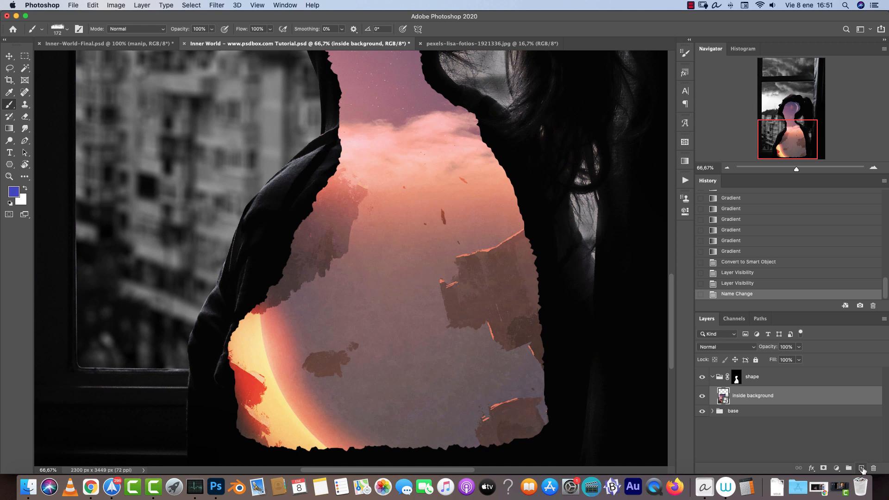
{"action": "left_click", "coordinate": [861, 469]}
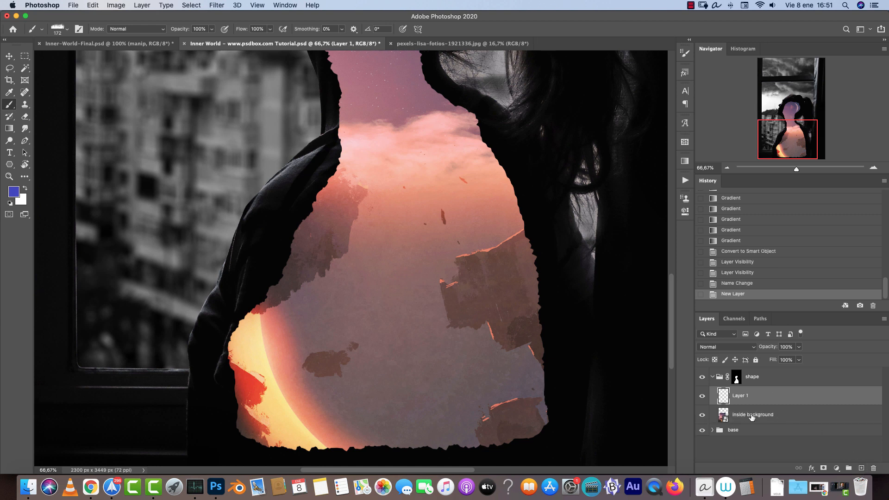
Step: Paint a blue test stroke across the torso on Layer 1 to check the shape group's mask, and undo it
{"action": "left_click", "coordinate": [713, 377]}
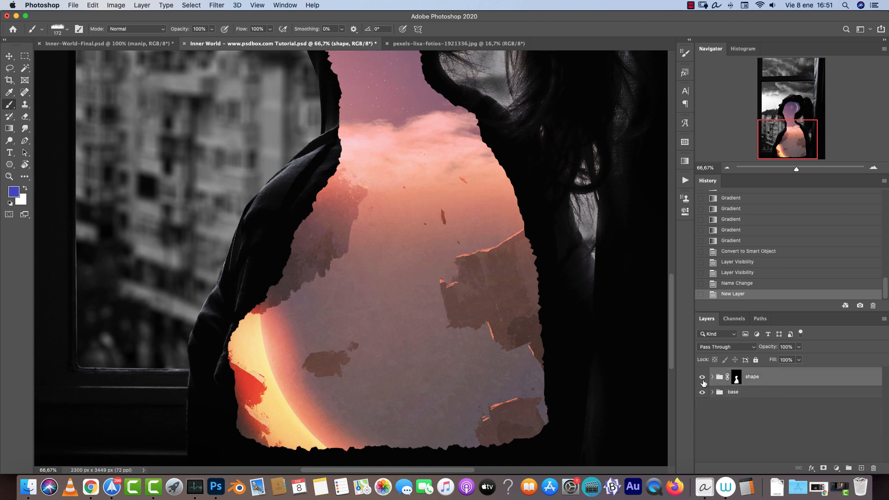
{"action": "left_click", "coordinate": [713, 377]}
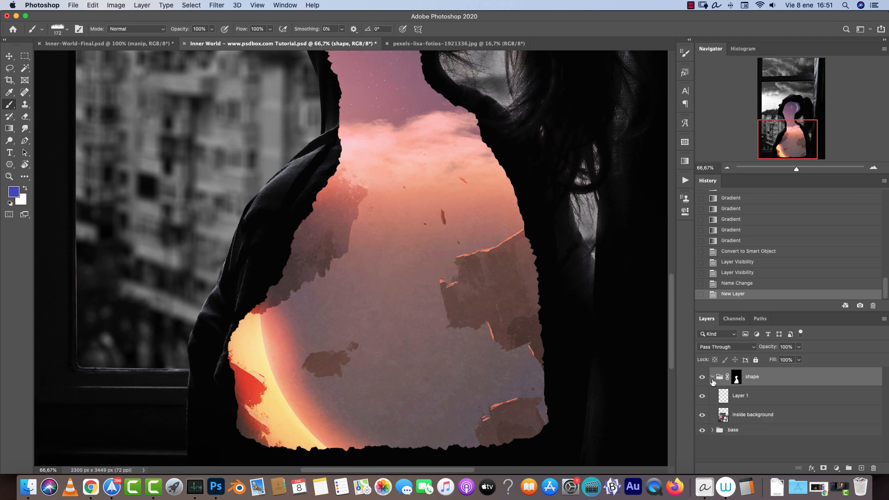
{"action": "left_click", "coordinate": [737, 377]}
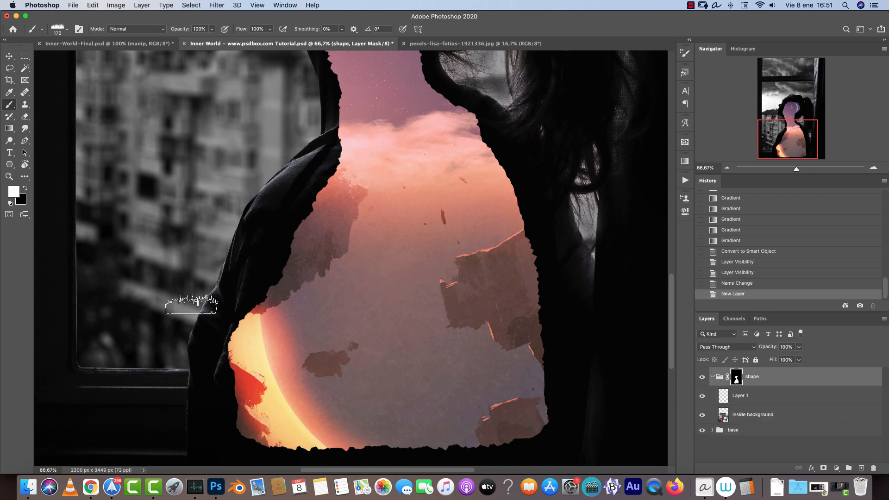
{"action": "left_click", "coordinate": [778, 396]}
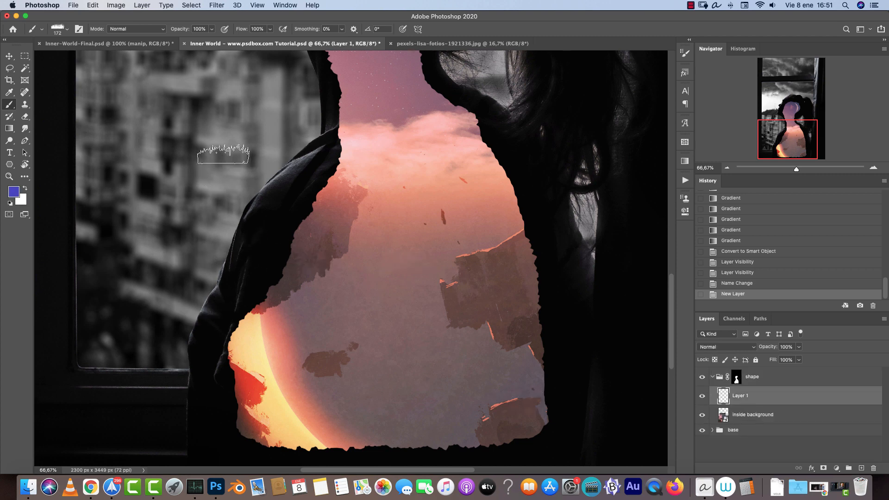
{"action": "mouse_move", "coordinate": [297, 239]}
{"action": "left_mouse_down"}
{"action": "mouse_move", "coordinate": [292, 299]}
{"action": "mouse_move", "coordinate": [536, 373]}
{"action": "mouse_move", "coordinate": [533, 391]}
{"action": "left_mouse_up"}
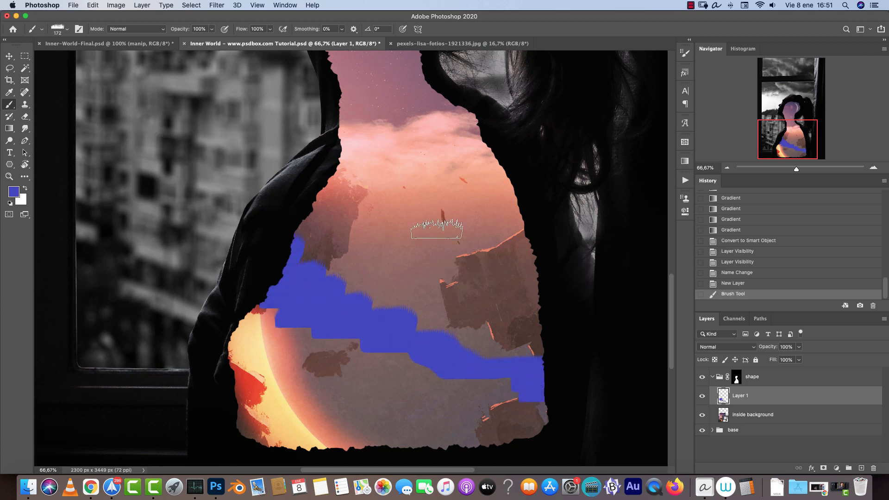
{"action": "left_click", "coordinate": [736, 283]}
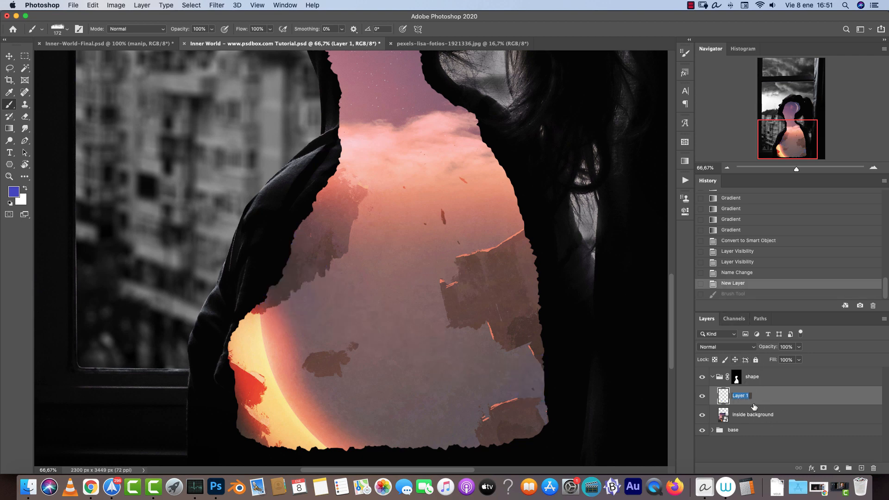
Step: Rename Layer 1 to "plants 1" and reset the foreground and background colors to black and white
{"action": "type", "text": "plants"}
{"action": "key", "text": "Return"}
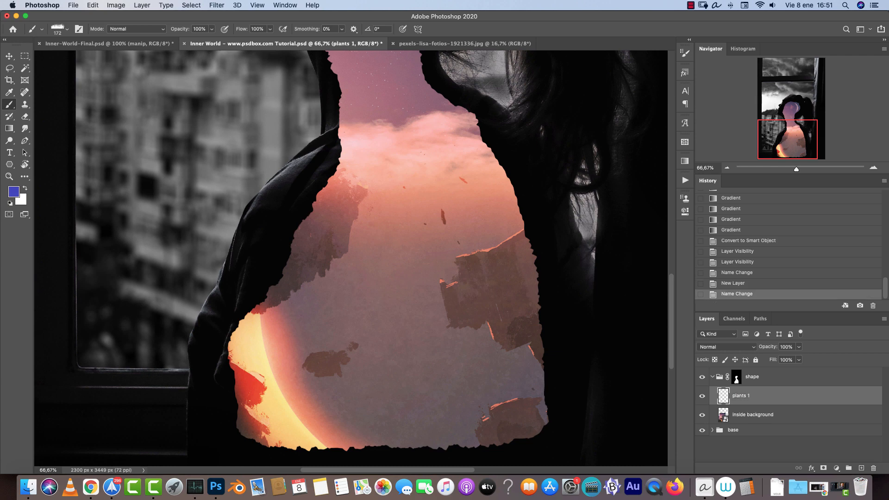
{"action": "key", "text": "d"}
Step: Stamp black grass side by side along the whole lower edge of the torso cutout with the grass brush at 200 px
{"action": "left_click_drag", "start_coordinate": [443, 309], "coordinate": [432, 203]}
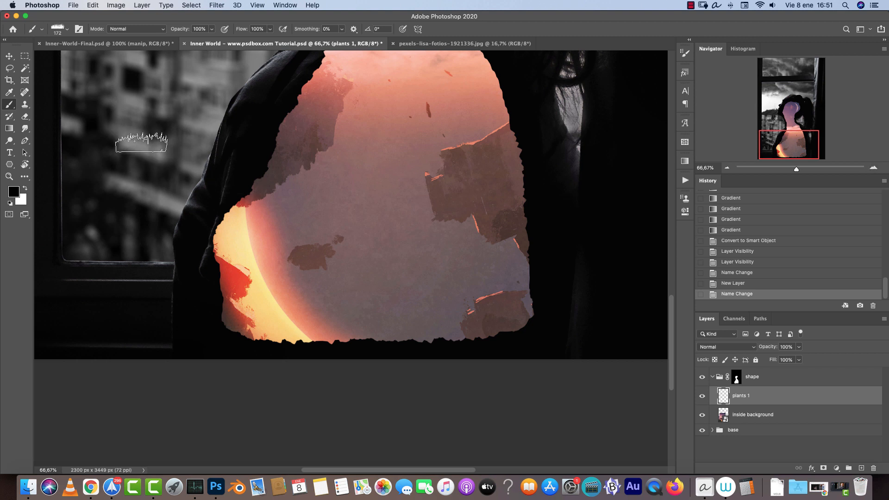
{"action": "left_click", "coordinate": [873, 169]}
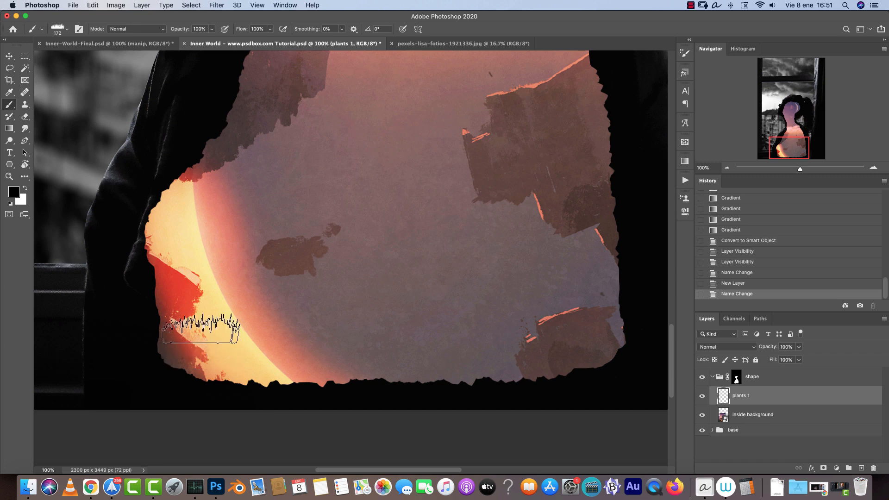
{"action": "right_click", "coordinate": [207, 332]}
{"action": "key", "text": "Escape"}
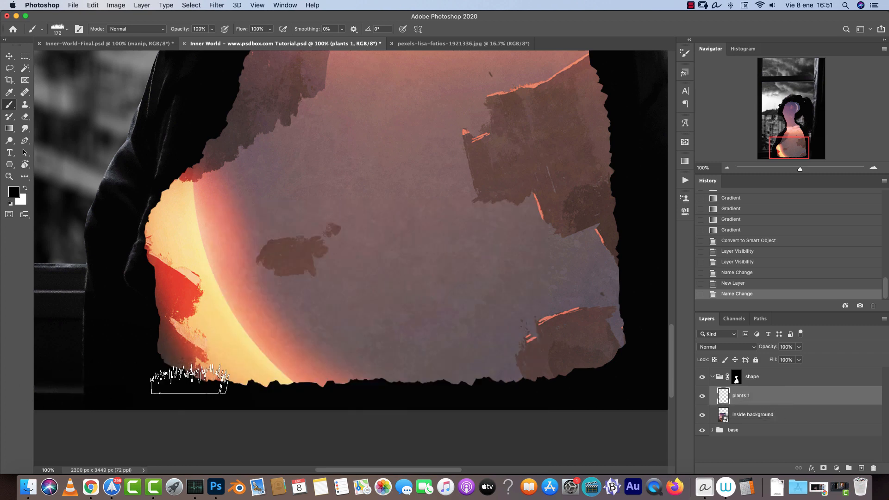
{"action": "key", "text": "bracketright"}
{"action": "left_click", "coordinate": [203, 369]}
{"action": "left_click", "coordinate": [268, 373]}
{"action": "left_click", "coordinate": [329, 374]}
{"action": "left_click", "coordinate": [391, 373]}
{"action": "left_click", "coordinate": [465, 376]}
{"action": "left_click", "coordinate": [509, 373]}
{"action": "left_click", "coordinate": [555, 370]}
{"action": "left_click", "coordinate": [599, 366]}
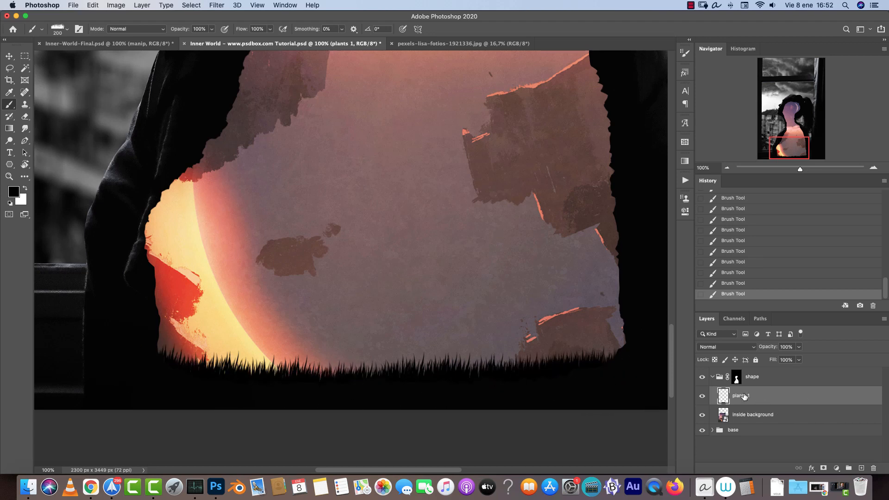
Step: Stamp a flowering plant at the left end of the grass with the 1085 px vegetation brush reduced to 250 px
{"action": "right_click", "coordinate": [394, 230]}
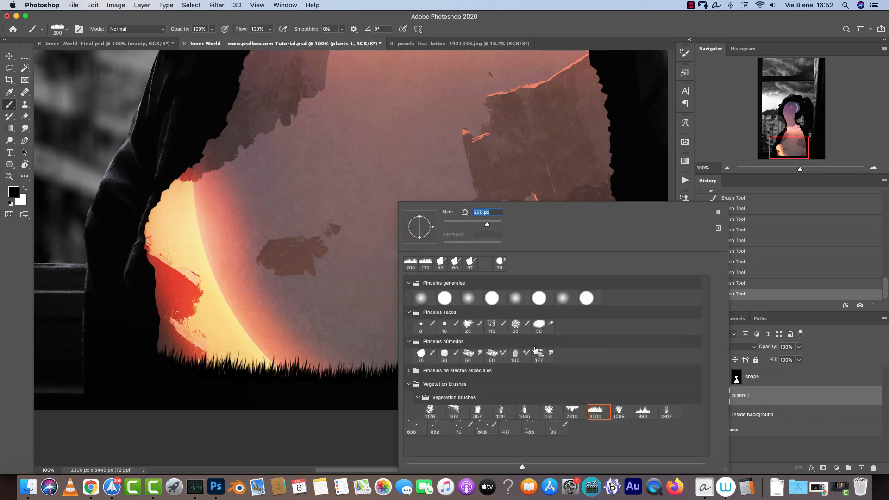
{"action": "double_click", "coordinate": [524, 410]}
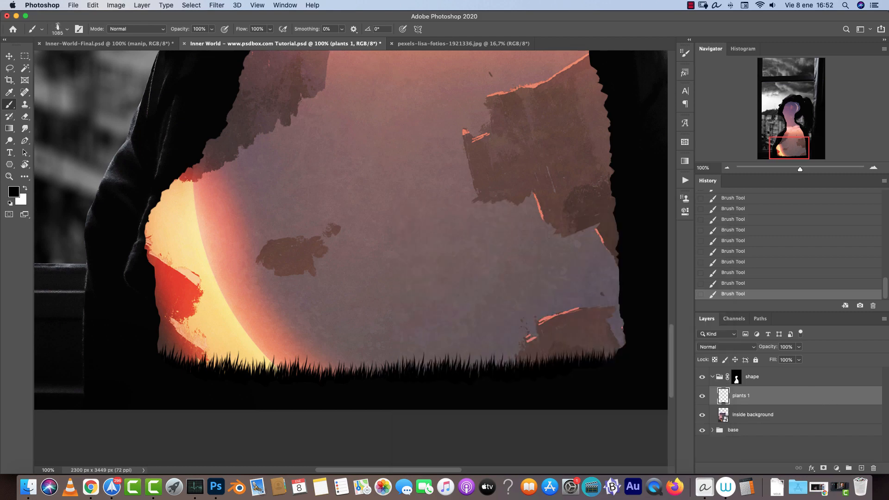
{"action": "key", "text": "bracketleft"}
{"action": "key", "text": "bracketleft"}
{"action": "key", "text": "bracketleft"}
{"action": "key", "text": "bracketleft"}
{"action": "key", "text": "bracketleft"}
{"action": "key", "text": "bracketleft"}
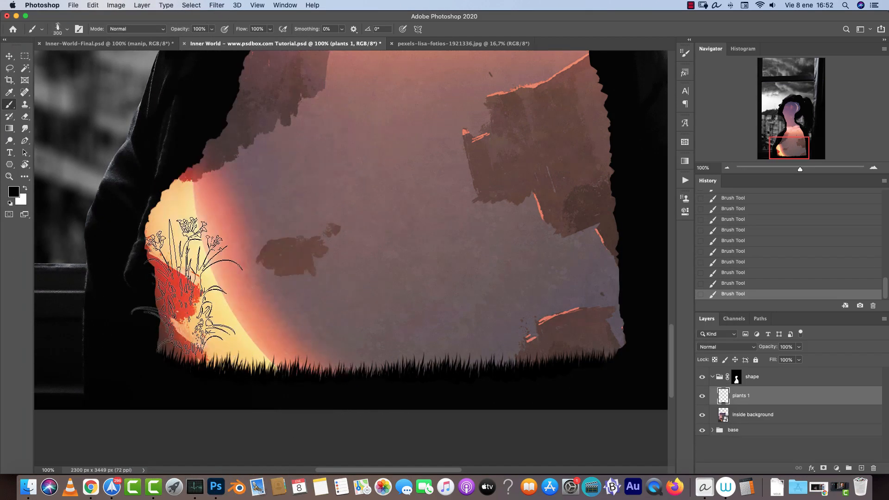
{"action": "left_click", "coordinate": [169, 310]}
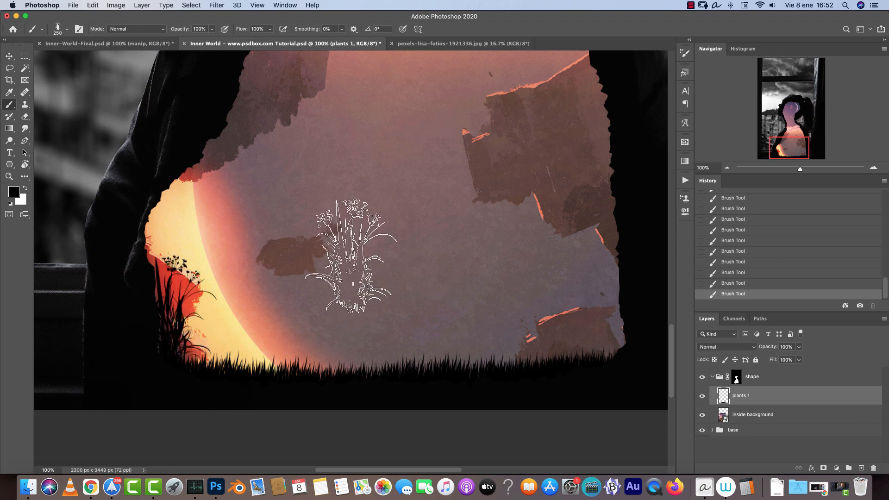
{"action": "key", "text": "bracketleft"}
Step: Stamp the same flowering plant at 400 px against the right edge of the torso cutout
{"action": "right_click", "coordinate": [356, 252]}
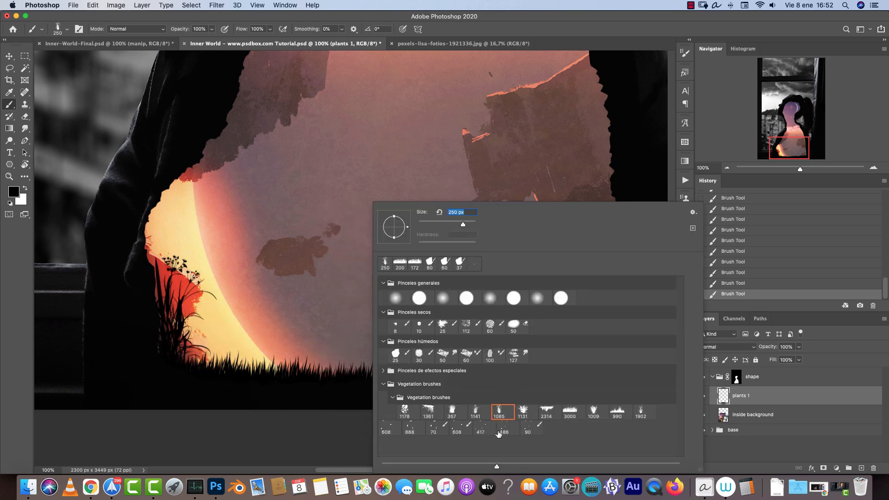
{"action": "key", "text": "Escape"}
{"action": "key", "text": "bracketright"}
{"action": "key", "text": "bracketright"}
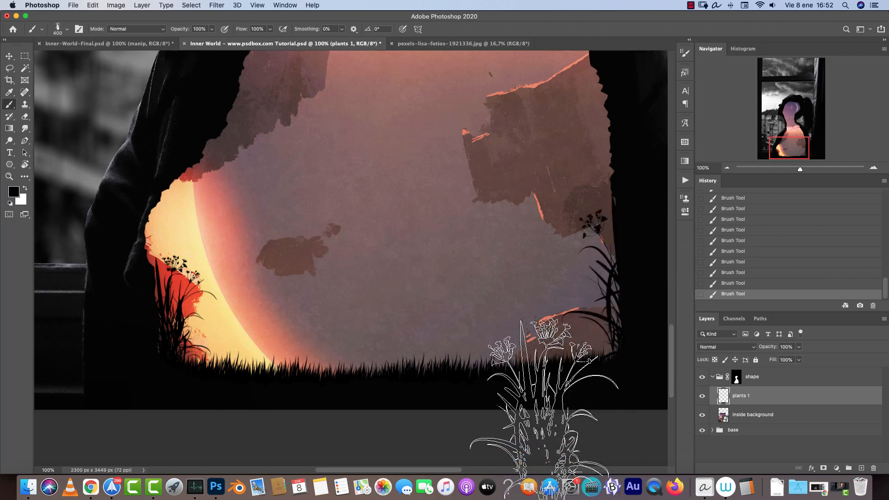
Step: With the 1141 px vegetation brush, stamp a 200 px plant beside the right-hand plant and a 175 px one beside the left-hand plant
{"action": "right_click", "coordinate": [527, 274]}
{"action": "type", "text": "800"}
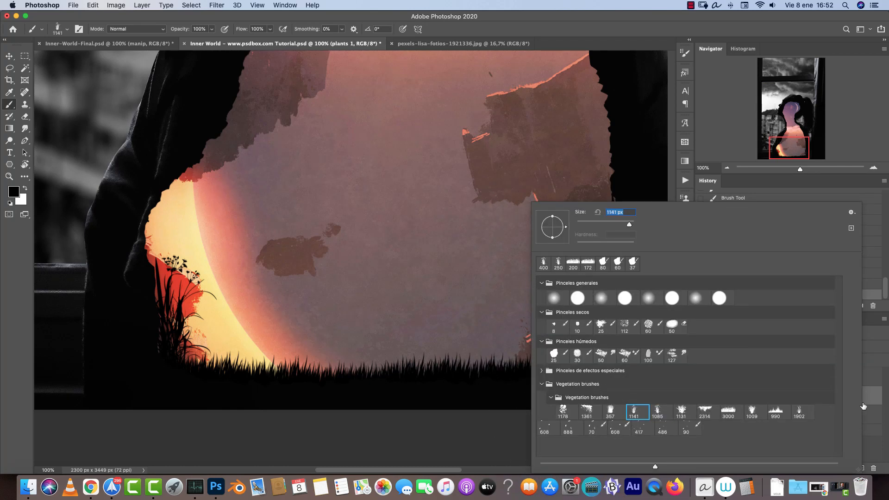
{"action": "key", "text": "Return"}
{"action": "left_click", "coordinate": [597, 310]}
{"action": "key", "text": "bracketleft"}
{"action": "key", "text": "bracketleft"}
{"action": "key", "text": "bracketleft"}
{"action": "key", "text": "bracketleft"}
{"action": "key", "text": "bracketleft"}
{"action": "key", "text": "bracketleft"}
{"action": "key", "text": "bracketleft"}
{"action": "key", "text": "bracketleft"}
{"action": "key", "text": "bracketleft"}
{"action": "key", "text": "bracketleft"}
{"action": "left_click", "coordinate": [209, 334]}
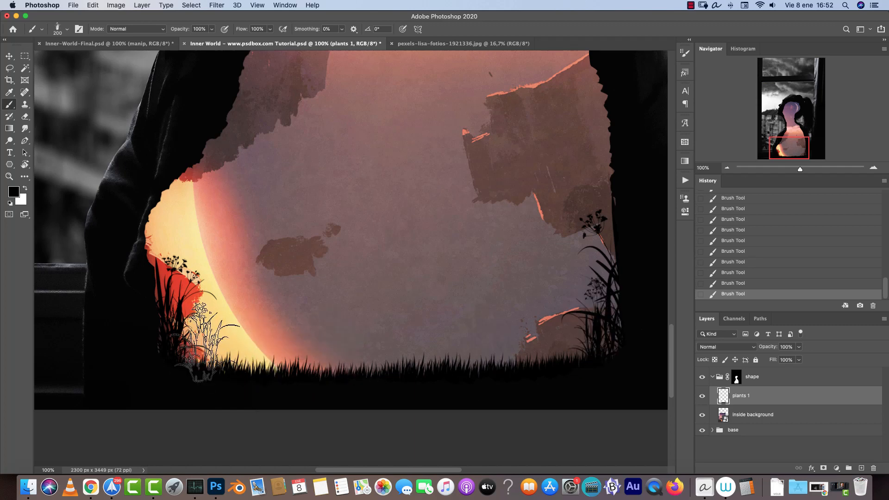
{"action": "right_click", "coordinate": [393, 277]}
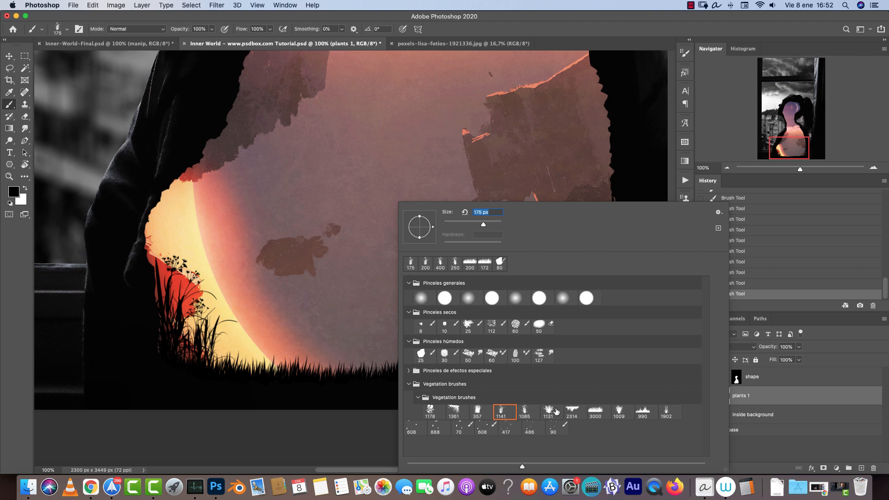
{"action": "left_click", "coordinate": [803, 405]}
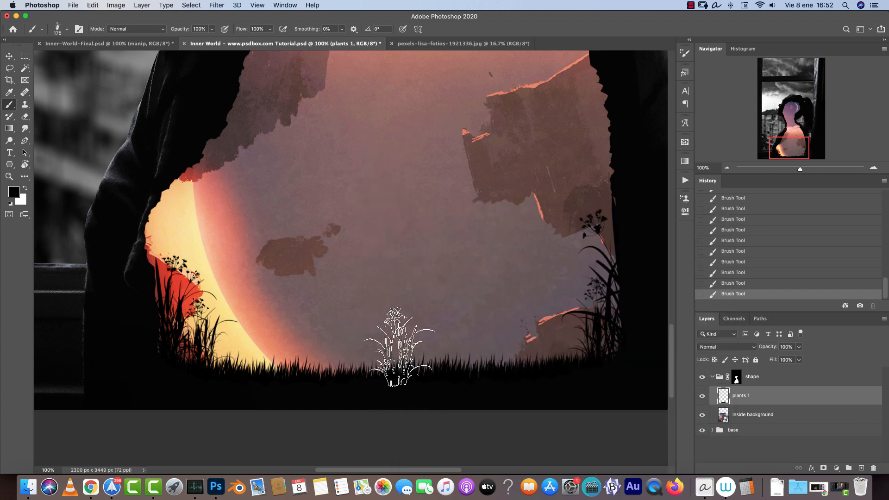
{"action": "left_click_drag", "start_coordinate": [551, 269], "coordinate": [546, 341]}
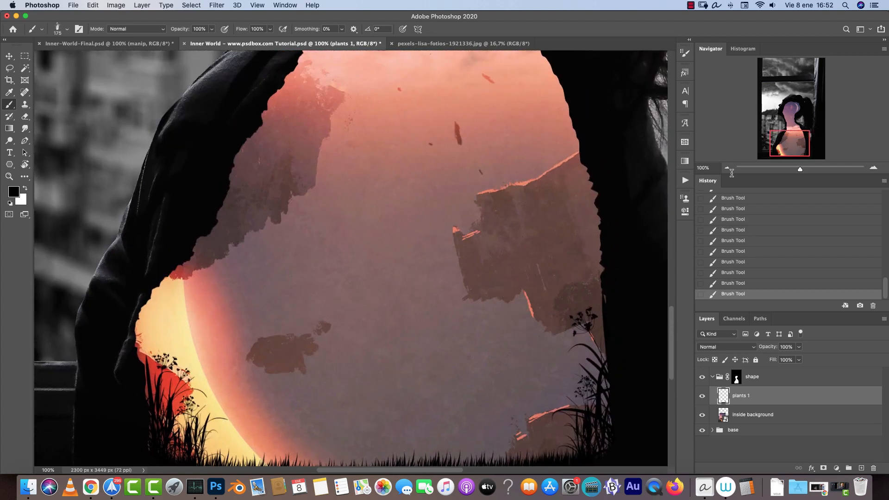
Step: Pick the 1361 px branch brush from the vegetation brushes and add a new layer named plants 2 above plants 1
{"action": "left_click", "coordinate": [727, 168]}
{"action": "scroll", "coordinate": [549, 264], "scroll_direction": "up", "scroll_amount": 3}
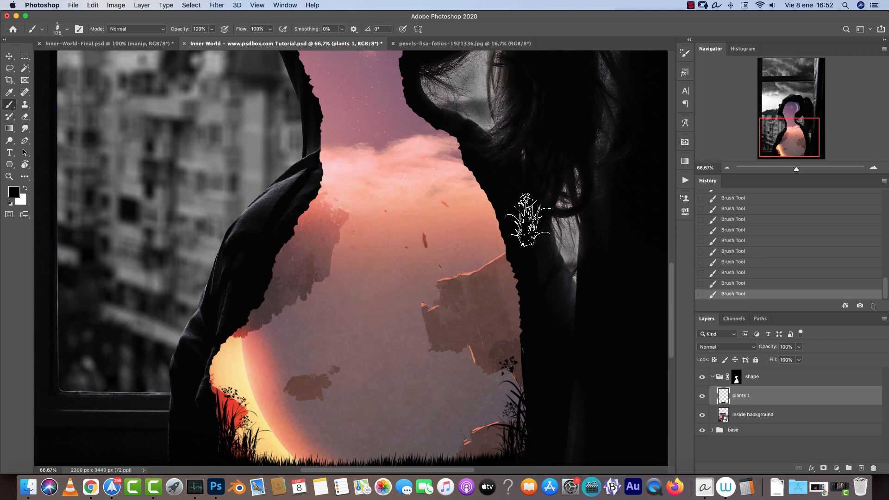
{"action": "scroll", "coordinate": [529, 220], "scroll_direction": "down", "scroll_amount": 3}
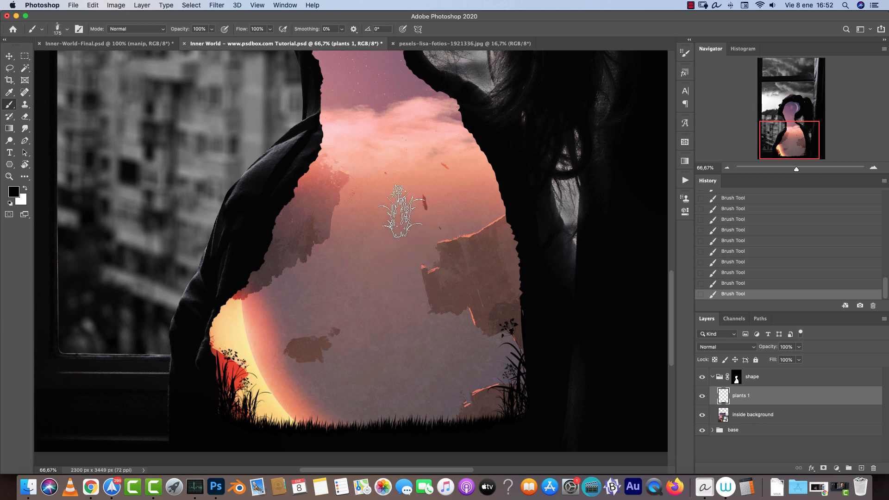
{"action": "right_click", "coordinate": [407, 195]}
{"action": "left_click", "coordinate": [488, 409]}
{"action": "left_click", "coordinate": [790, 395]}
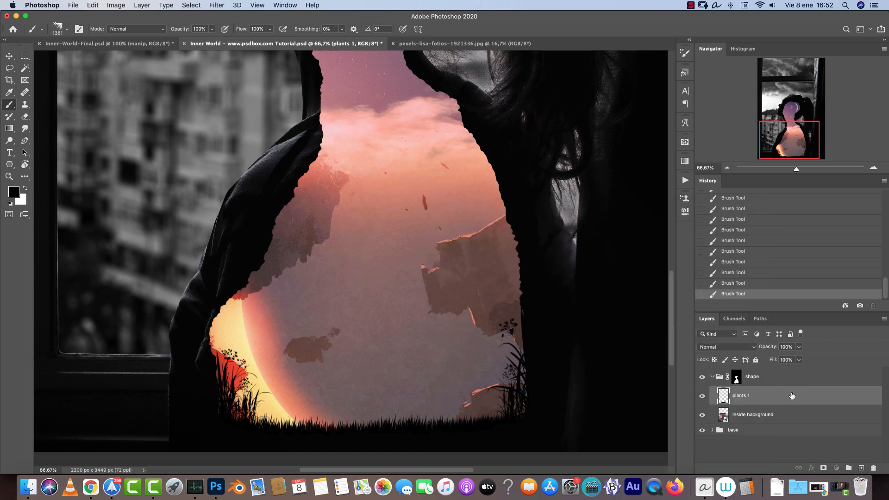
{"action": "right_click", "coordinate": [401, 292]}
{"action": "left_click", "coordinate": [783, 409]}
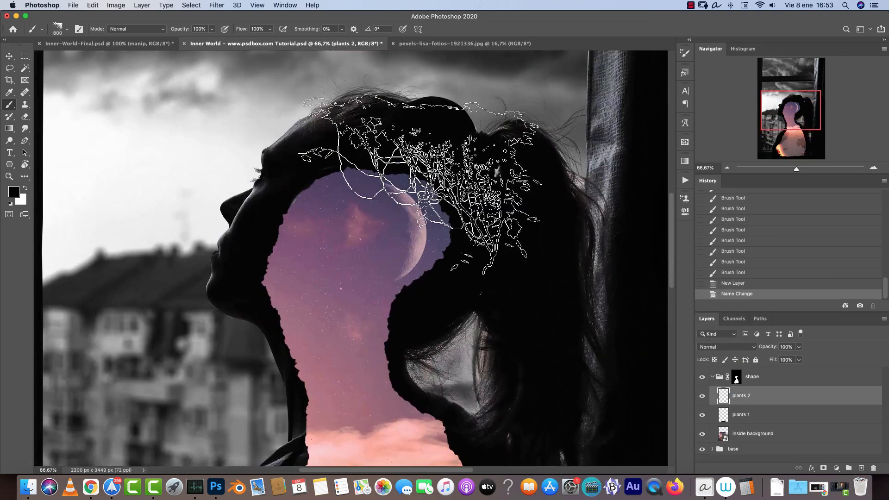
Step: Stamp hanging branches along the top edge of the head cutout on plants 2, flipping the brush tip horizontally for the other side
{"action": "left_click", "coordinate": [683, 51]}
{"action": "left_click", "coordinate": [482, 81]}
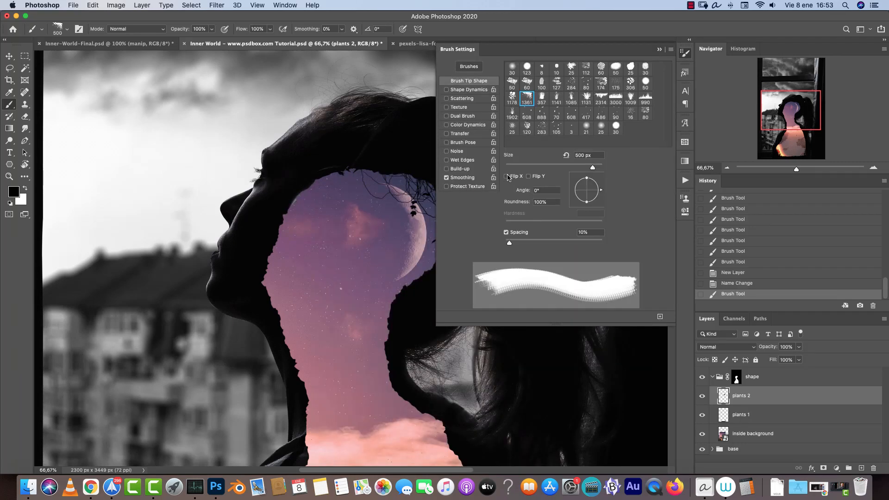
{"action": "left_click", "coordinate": [511, 175]}
{"action": "left_click", "coordinate": [306, 196]}
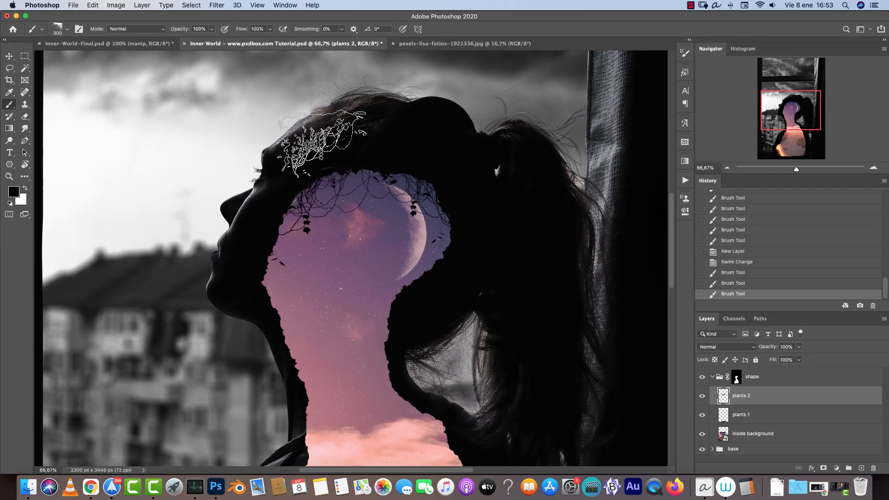
Step: Switch to a hanging-foliage vegetation brush, adjust its size and stamp foliage across the upper edge of the head cutout
{"action": "right_click", "coordinate": [423, 160]}
{"action": "double_click", "coordinate": [624, 371]}
{"action": "key", "text": "["}
{"action": "key", "text": "["}
{"action": "key", "text": "["}
{"action": "key", "text": "["}
{"action": "key", "text": "["}
{"action": "left_click", "coordinate": [370, 176]}
{"action": "key", "text": "super+z"}
{"action": "key", "text": "]"}
{"action": "key", "text": "]"}
{"action": "left_click", "coordinate": [291, 176]}
{"action": "left_click", "coordinate": [518, 177]}
Step: Stamp reduced foliage along the face side of the head cutout, undoing and redoing the last stamps to compare
{"action": "key", "text": "["}
{"action": "key", "text": "["}
{"action": "key", "text": "["}
{"action": "left_click", "coordinate": [196, 260]}
{"action": "left_click", "coordinate": [187, 301]}
{"action": "left_click_drag", "start_coordinate": [444, 362], "coordinate": [399, 280]}
{"action": "key", "text": "super+z"}
{"action": "key", "text": "super+z"}
{"action": "key", "text": "super+z"}
{"action": "key", "text": "super+shift+z"}
{"action": "key", "text": "super+shift+z"}
{"action": "key", "text": "super+shift+z"}
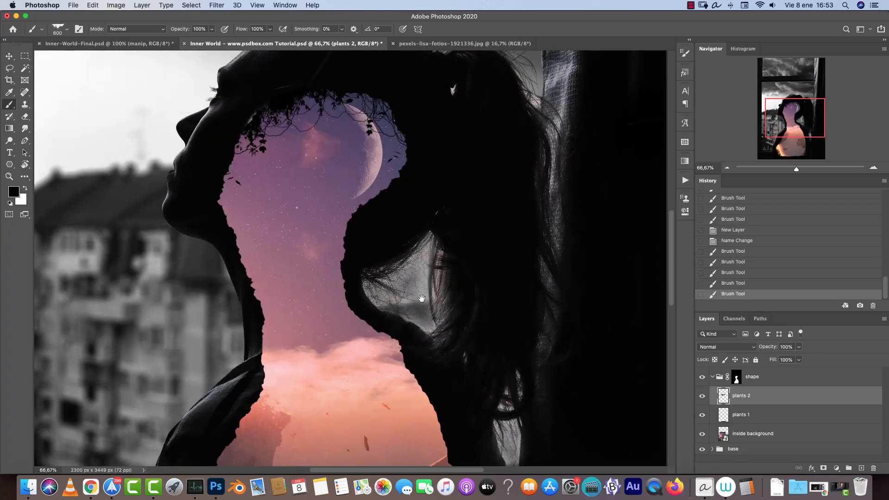
Step: Stamp leafy branches along the torso cutout's edges with the 1361 px branch brush, reduced in size and rotated to 47°
{"action": "left_click_drag", "start_coordinate": [432, 331], "coordinate": [402, 174]}
{"action": "mouse_move", "coordinate": [215, 374]}
{"action": "left_mouse_down"}
{"action": "mouse_move", "coordinate": [218, 234]}
{"action": "mouse_move", "coordinate": [285, 274]}
{"action": "left_mouse_up"}
{"action": "right_click", "coordinate": [358, 278]}
{"action": "left_click", "coordinate": [417, 412]}
{"action": "key", "text": "Return"}
{"action": "left_click_drag", "start_coordinate": [557, 158], "coordinate": [465, 288]}
{"action": "key", "text": "["}
{"action": "key", "text": "["}
{"action": "key", "text": "["}
{"action": "key", "text": "["}
{"action": "left_click", "coordinate": [359, 231]}
{"action": "key", "text": "super+z"}
{"action": "left_click", "coordinate": [685, 52]}
{"action": "left_click_drag", "start_coordinate": [600, 190], "coordinate": [598, 197]}
{"action": "left_click", "coordinate": [774, 401]}
{"action": "left_click", "coordinate": [372, 203]}
Step: Flip the 800 px branch brush horizontally and stamp branches along the left edge of the torso cutout beside the planet
{"action": "mouse_move", "coordinate": [222, 391]}
{"action": "left_mouse_down"}
{"action": "mouse_move", "coordinate": [374, 226]}
{"action": "mouse_move", "coordinate": [348, 214]}
{"action": "mouse_move", "coordinate": [352, 206]}
{"action": "left_mouse_up"}
{"action": "key", "text": "["}
{"action": "key", "text": "["}
{"action": "right_click", "coordinate": [313, 230]}
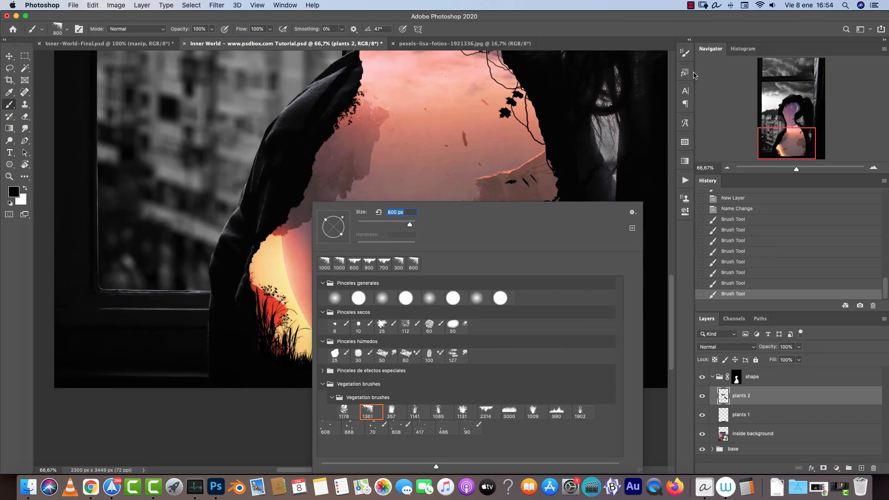
{"action": "left_click", "coordinate": [684, 53]}
{"action": "left_click", "coordinate": [506, 177]}
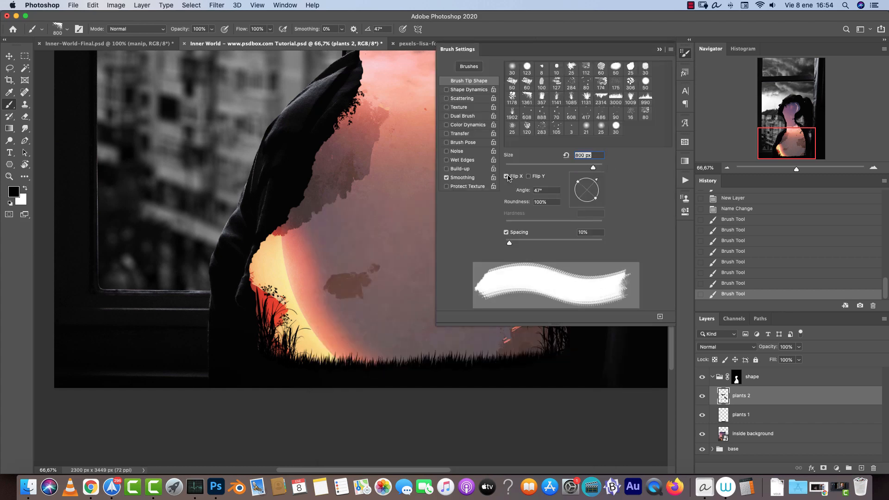
{"action": "left_click", "coordinate": [659, 51]}
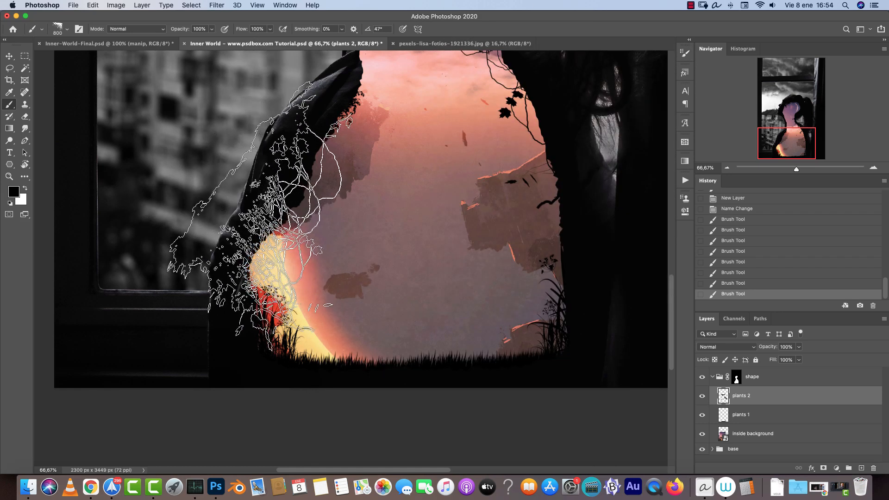
{"action": "left_click", "coordinate": [282, 232]}
{"action": "key", "text": "super+z"}
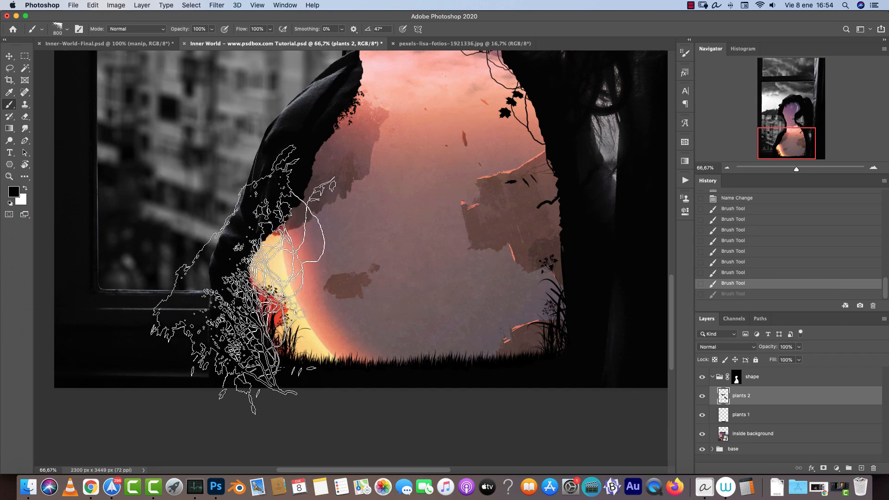
{"action": "left_click", "coordinate": [273, 284]}
Step: Set the branch brush angle to 18° and stamp branches at 800 px along the left shoulder edge of the cutout
{"action": "left_click_drag", "start_coordinate": [289, 316], "coordinate": [254, 422]}
{"action": "left_click_drag", "start_coordinate": [243, 239], "coordinate": [265, 324]}
{"action": "right_click", "coordinate": [287, 285]}
{"action": "left_click_drag", "start_coordinate": [357, 216], "coordinate": [356, 226]}
{"action": "left_click", "coordinate": [765, 396]}
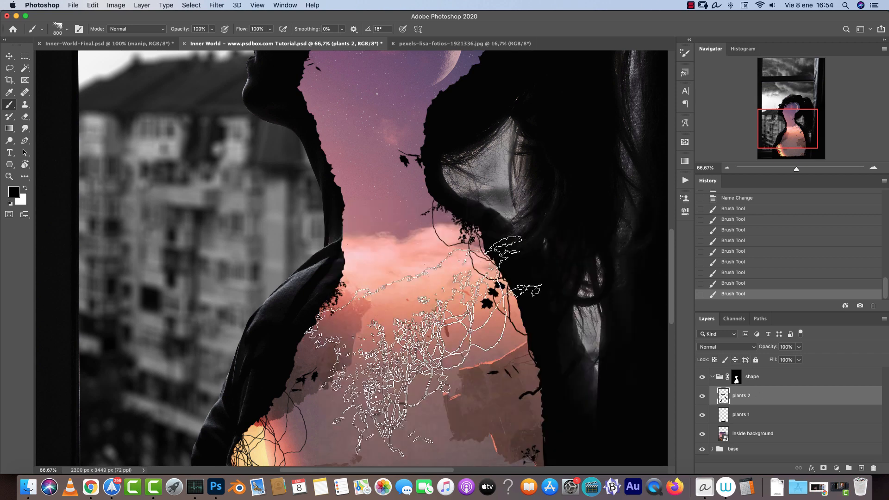
{"action": "left_click", "coordinate": [266, 357]}
{"action": "left_click_drag", "start_coordinate": [260, 340], "coordinate": [183, 202]}
{"action": "left_click_drag", "start_coordinate": [553, 300], "coordinate": [537, 422]}
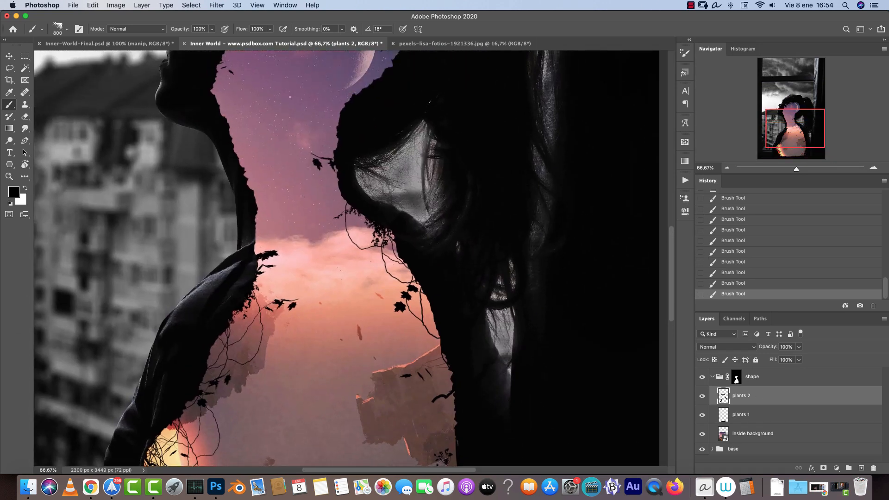
{"action": "left_click_drag", "start_coordinate": [207, 114], "coordinate": [203, 244]}
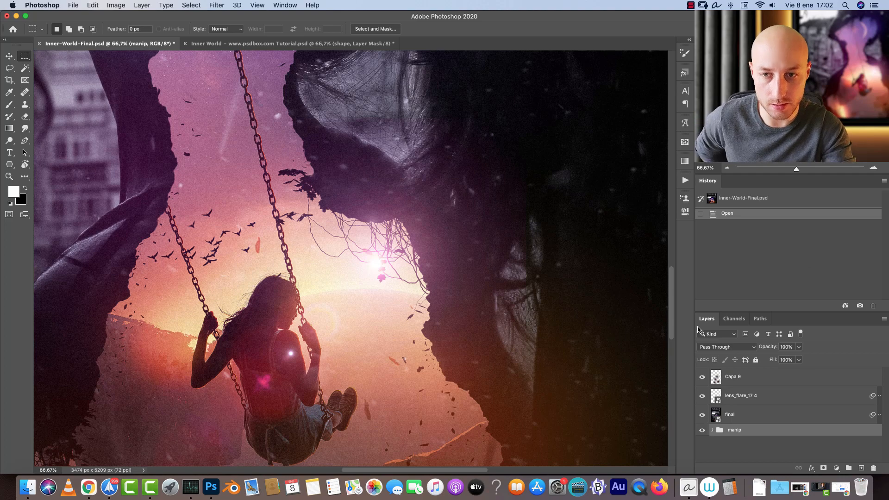
Step: Examine the small floating fragments and foliage around the cutout's edges in Inner-World-Final.psd
{"action": "key", "text": "super+plus"}
{"action": "left_click_drag", "start_coordinate": [454, 410], "coordinate": [363, 269]}
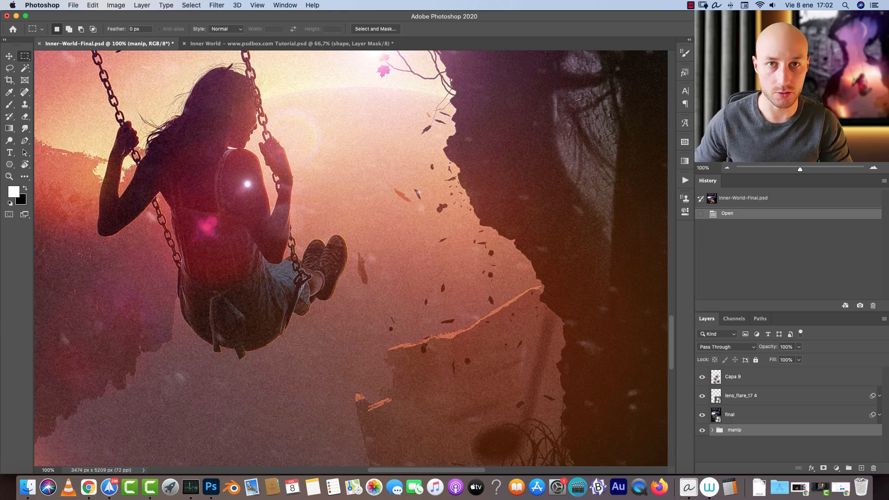
{"action": "scroll", "coordinate": [350, 258], "scroll_direction": "up", "scroll_amount": 3}
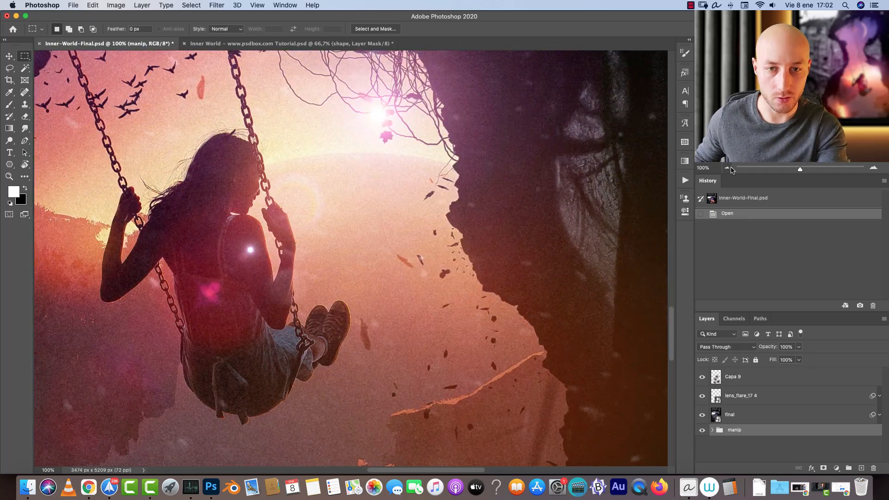
{"action": "left_click", "coordinate": [729, 168]}
{"action": "scroll", "coordinate": [350, 258], "scroll_direction": "up", "scroll_amount": 10}
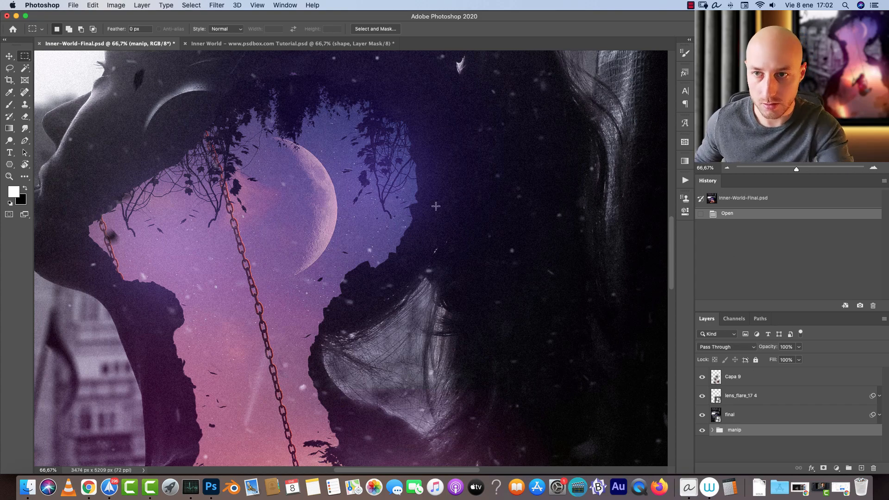
Step: In the Inner World tutorial document, add a layer above the shape group and fill a large square area on it with white
{"action": "left_click", "coordinate": [304, 44]}
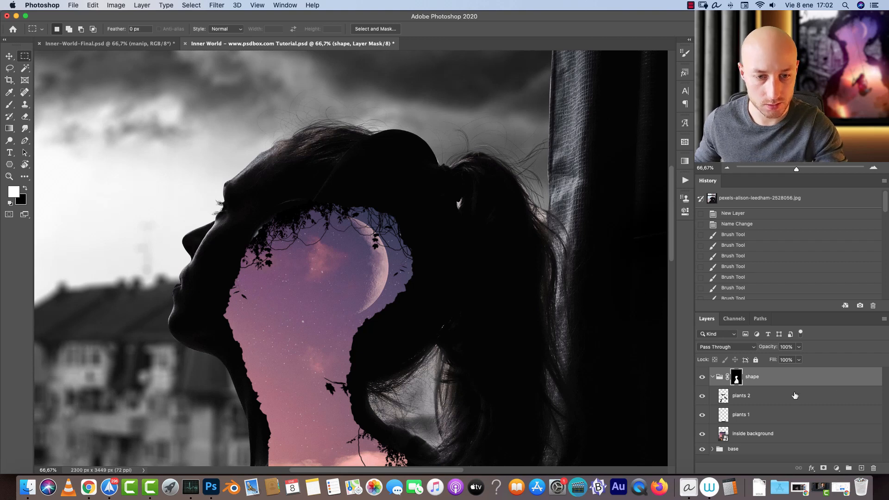
{"action": "left_click", "coordinate": [861, 468]}
{"action": "left_click_drag", "start_coordinate": [767, 393], "coordinate": [764, 366]}
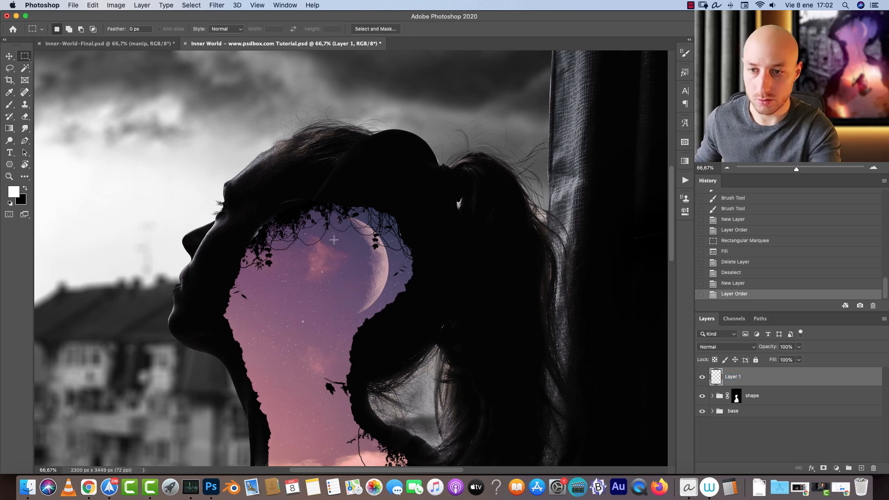
{"action": "left_click_drag", "start_coordinate": [398, 319], "coordinate": [407, 223]}
{"action": "left_click", "coordinate": [727, 168]}
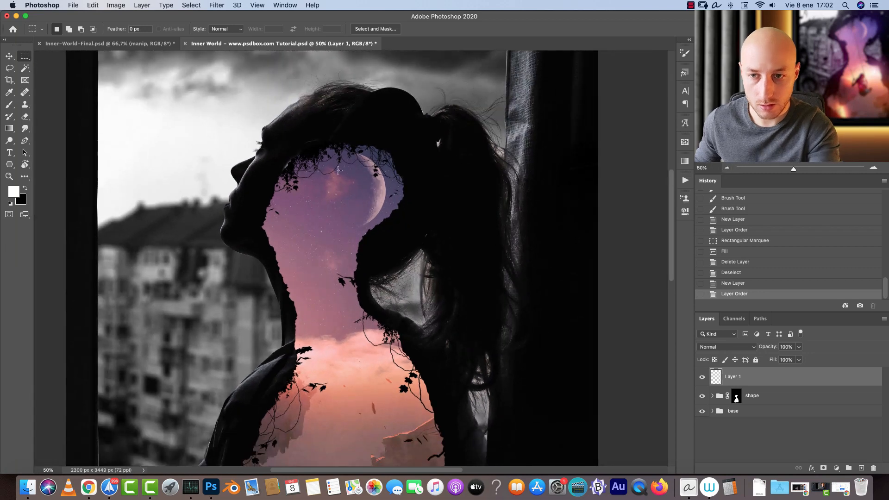
{"action": "left_click_drag", "start_coordinate": [234, 135], "coordinate": [471, 373]}
{"action": "key", "text": "alt+BackSpace"}
{"action": "key", "text": "super+d"}
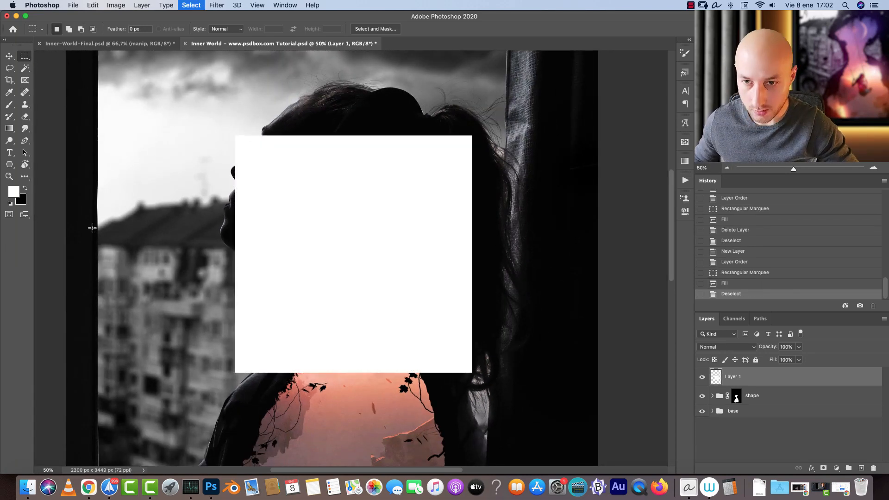
{"action": "left_click_drag", "start_coordinate": [503, 244], "coordinate": [525, 238]}
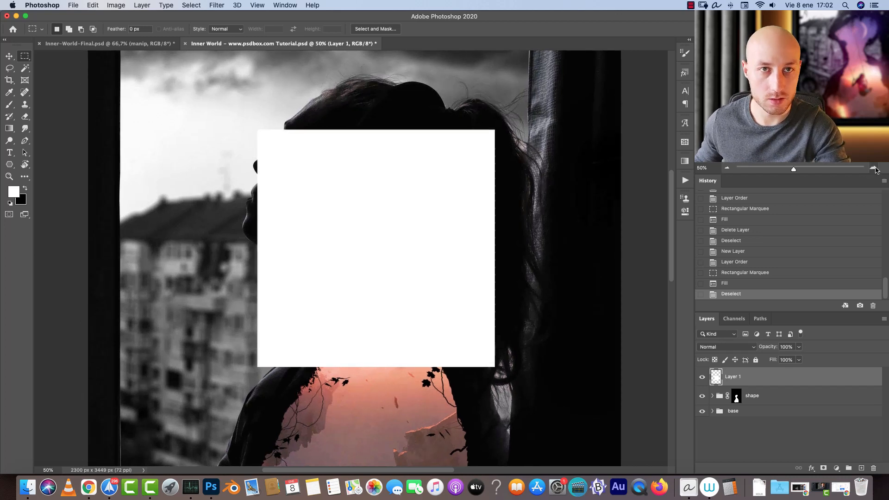
{"action": "left_click", "coordinate": [874, 169]}
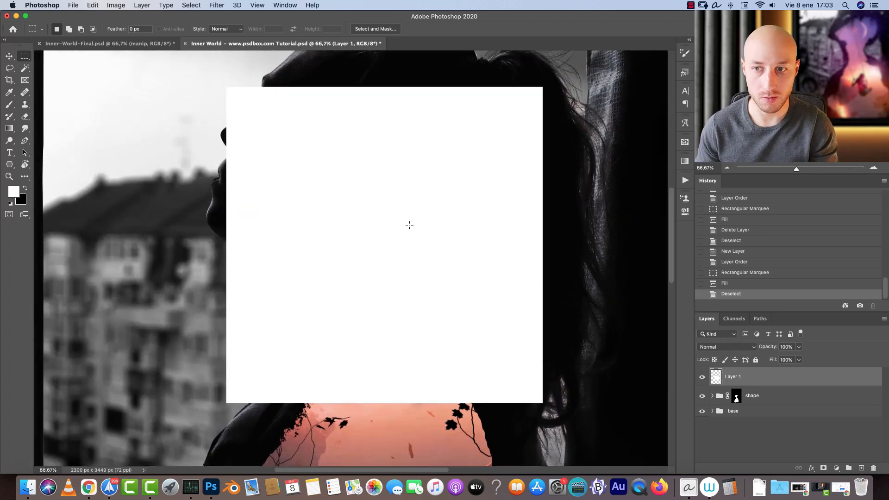
{"action": "key", "text": "b"}
{"action": "right_click", "coordinate": [412, 202]}
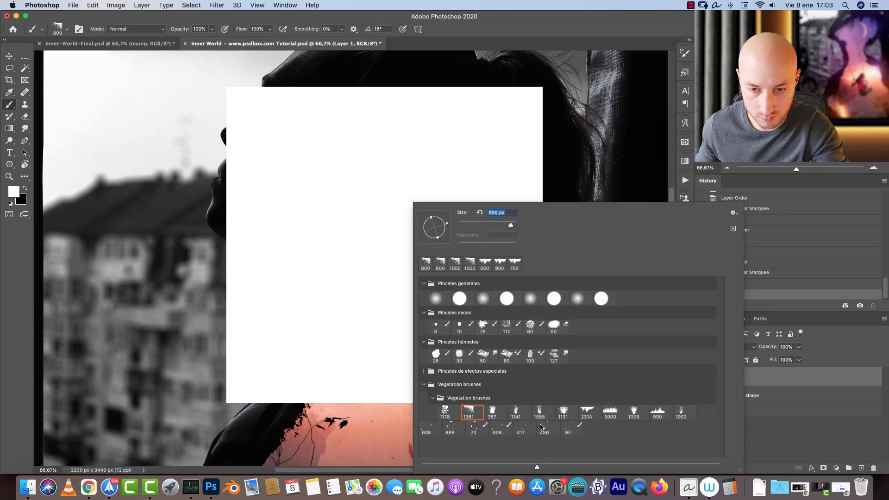
{"action": "left_click", "coordinate": [424, 384]}
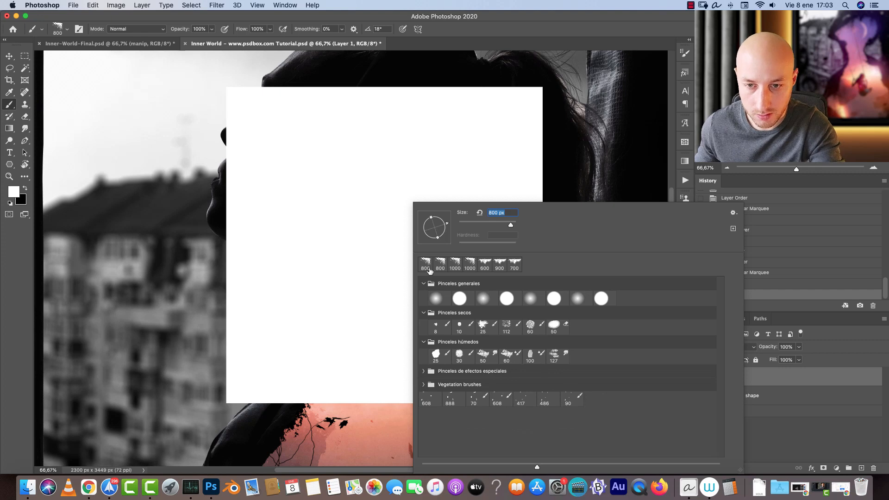
{"action": "left_click", "coordinate": [810, 378]}
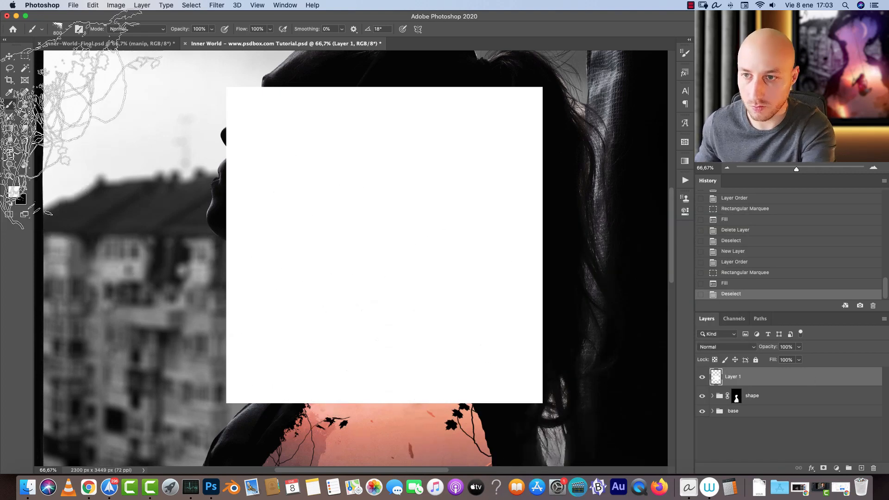
Step: With the Lasso tool, outline a small irregular fragment in the upper left of the white square and fill it with black
{"action": "left_click", "coordinate": [10, 69]}
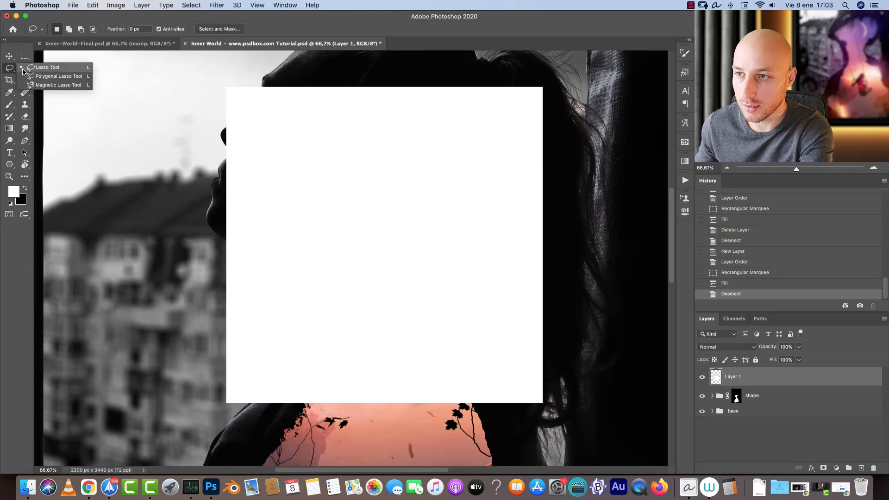
{"action": "left_click", "coordinate": [40, 68]}
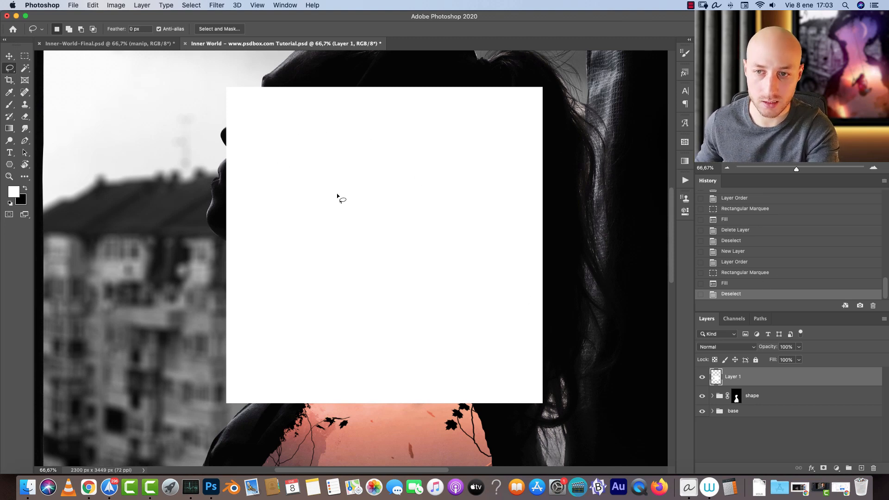
{"action": "left_click", "coordinate": [26, 189]}
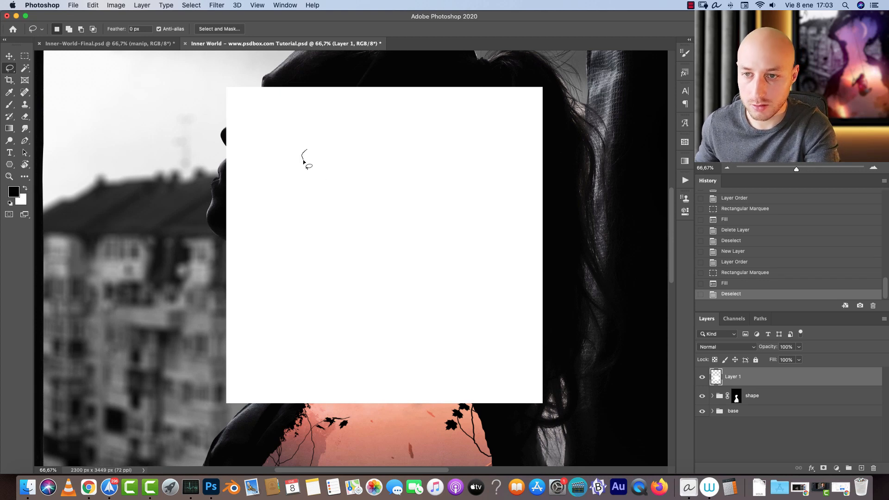
{"action": "left_click_drag", "start_coordinate": [317, 152], "coordinate": [318, 153]}
{"action": "key", "text": "alt+BackSpace"}
{"action": "key", "text": "super+d"}
Step: Save the document with Maximize Compatibility on and discard the unfilled lasso selection in the white square
{"action": "mouse_move", "coordinate": [407, 222]}
{"action": "left_mouse_down"}
{"action": "mouse_move", "coordinate": [431, 214]}
{"action": "mouse_move", "coordinate": [425, 196]}
{"action": "left_mouse_up"}
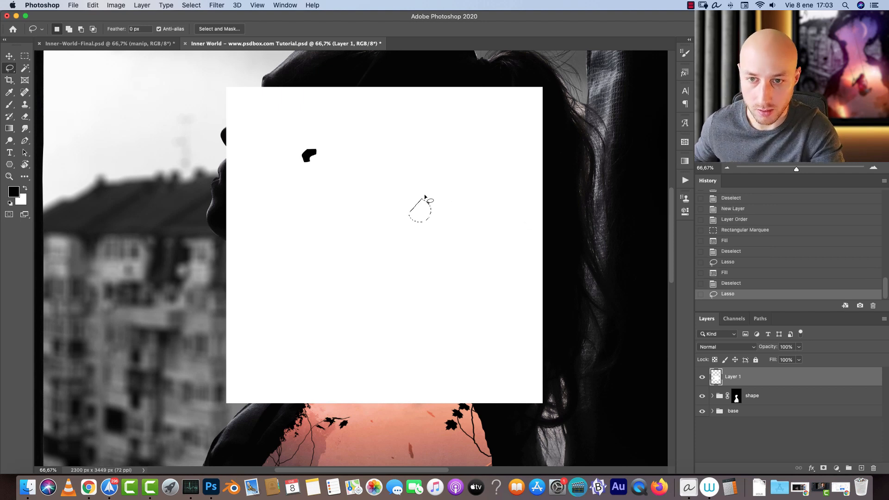
{"action": "key", "text": "super+s"}
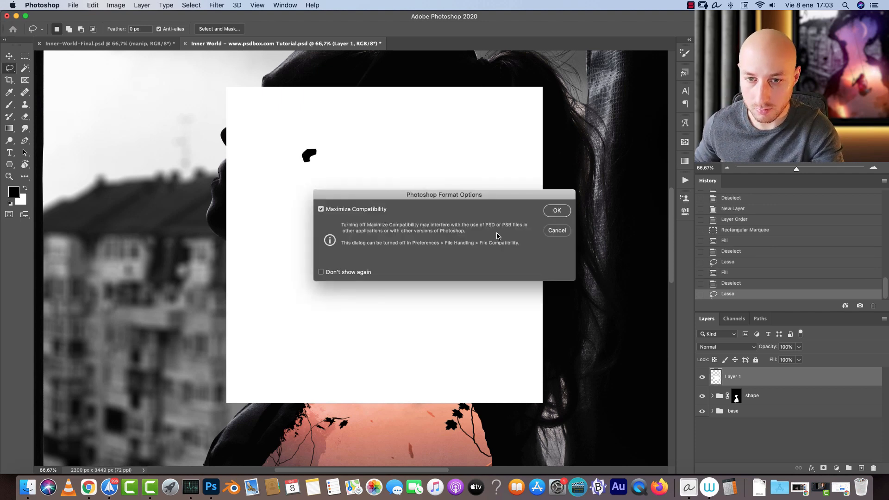
{"action": "left_click", "coordinate": [551, 212]}
{"action": "key", "text": "super+d"}
{"action": "left_click_drag", "start_coordinate": [451, 393], "coordinate": [424, 158]}
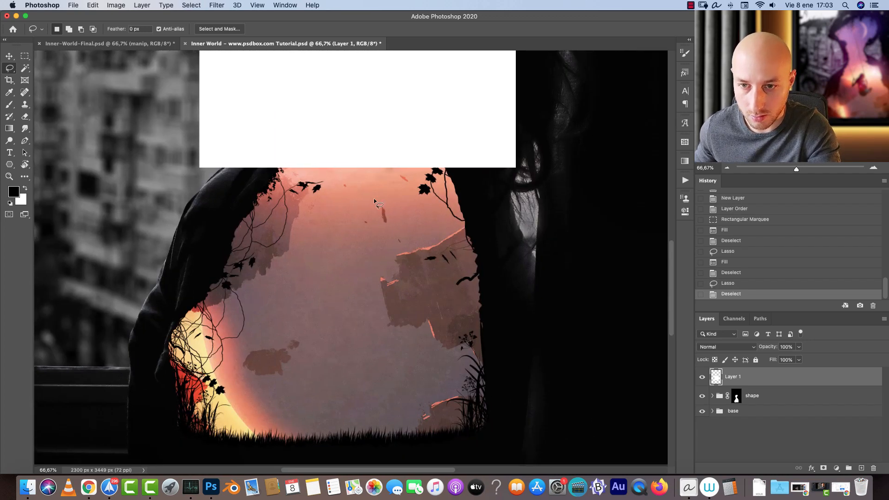
{"action": "scroll", "coordinate": [408, 222], "scroll_direction": "up", "scroll_amount": 10}
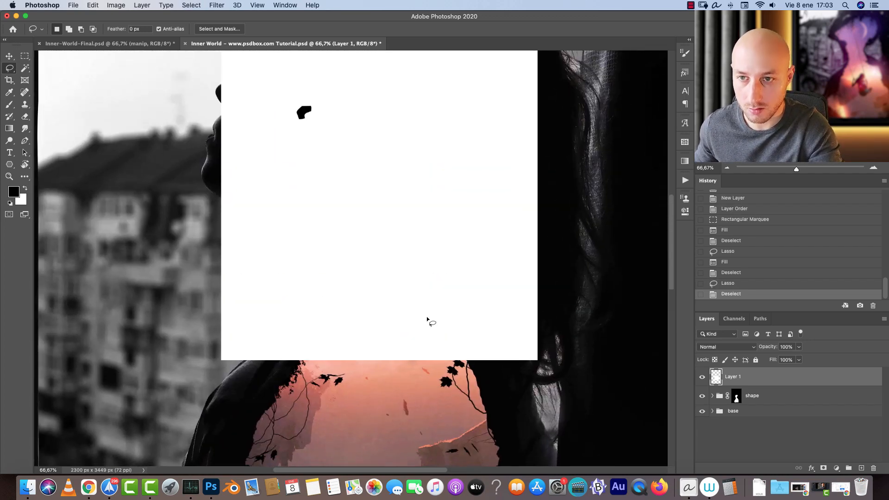
Step: Outline two more small irregular fragments inside the white square with the Lasso tool and fill each with black
{"action": "left_click_drag", "start_coordinate": [425, 185], "coordinate": [422, 183]}
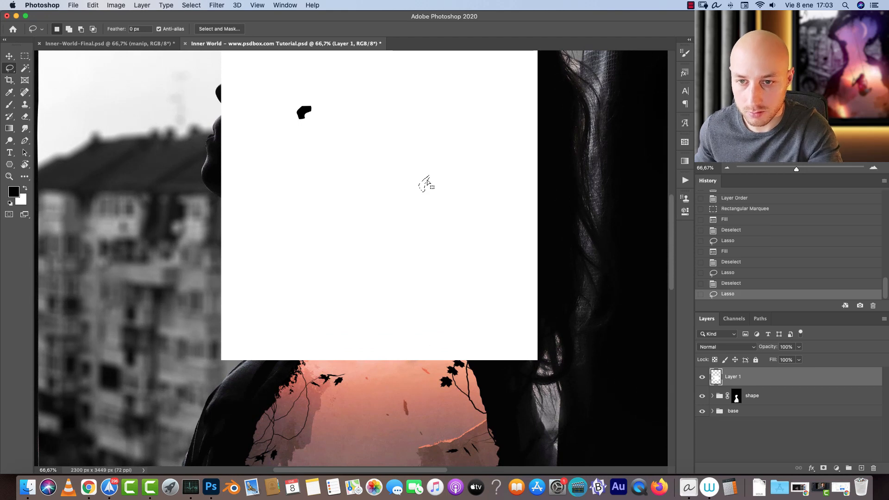
{"action": "key", "text": "alt+BackSpace"}
{"action": "key", "text": "super+d"}
{"action": "mouse_move", "coordinate": [309, 205]}
{"action": "left_mouse_down"}
{"action": "mouse_move", "coordinate": [304, 213]}
{"action": "mouse_move", "coordinate": [309, 204]}
{"action": "left_mouse_up"}
{"action": "key", "text": "alt+BackSpace"}
{"action": "key", "text": "super+d"}
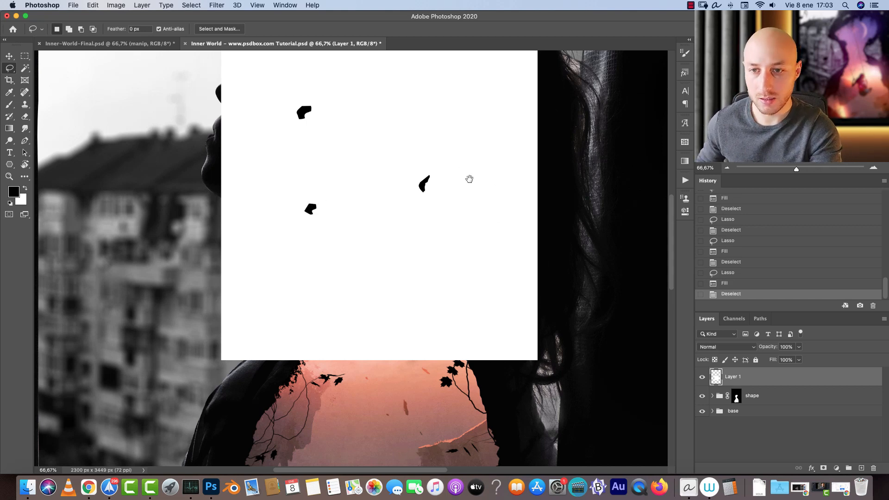
Step: Lasso two more small fragments, one in the upper middle and one near the lower edge of the white square, and fill each with black
{"action": "left_click_drag", "start_coordinate": [469, 197], "coordinate": [458, 254]}
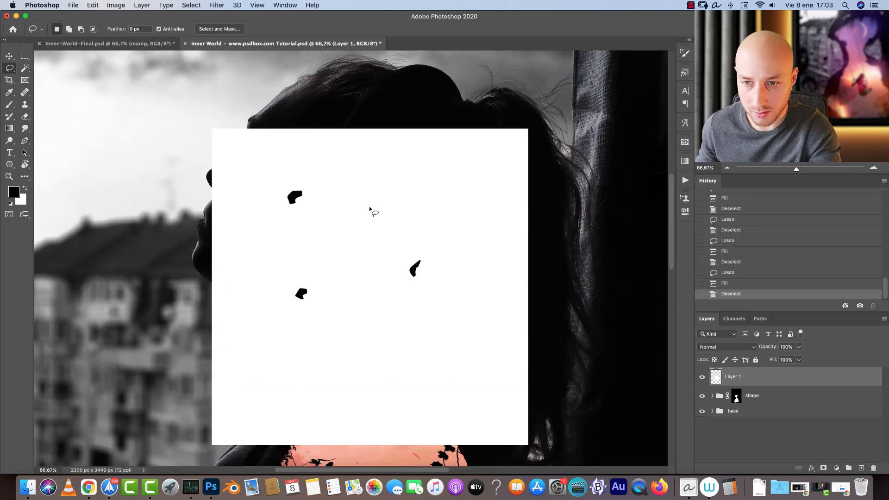
{"action": "left_click_drag", "start_coordinate": [350, 230], "coordinate": [360, 230]}
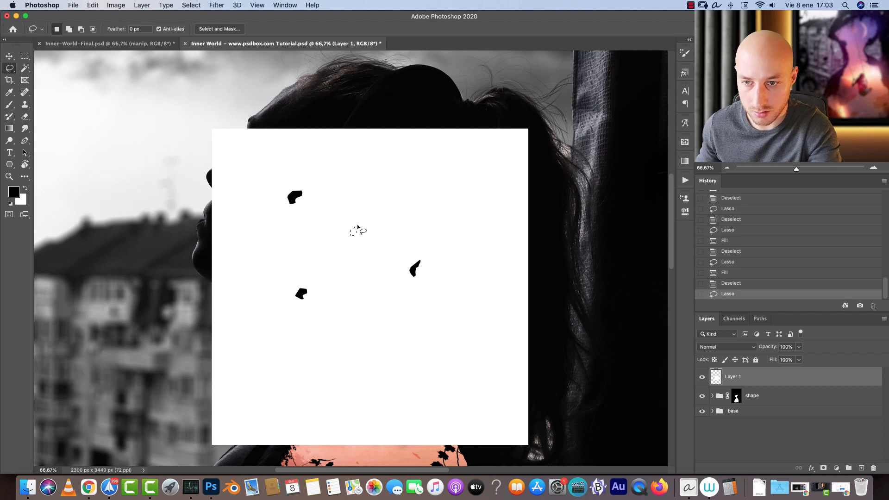
{"action": "key", "text": "alt+BackSpace"}
{"action": "key", "text": "super+d"}
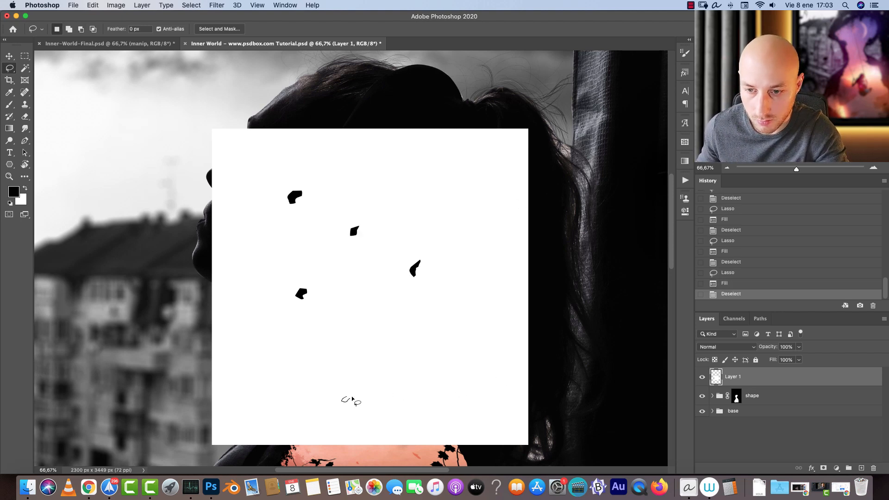
{"action": "left_click_drag", "start_coordinate": [350, 399], "coordinate": [352, 397]}
{"action": "key", "text": "alt+BackSpace"}
{"action": "key", "text": "super+d"}
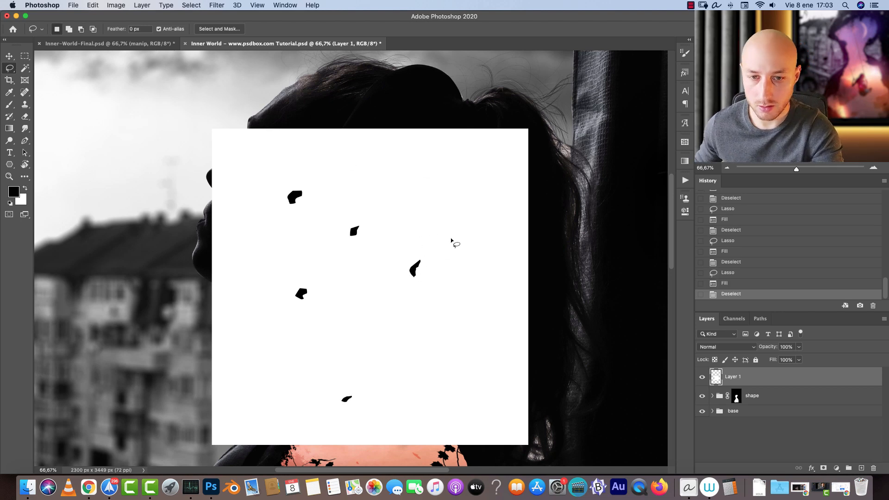
Step: Load the fragment square as a selection, define it as a brush preset named debris 1, then delete its layer and deselect
{"action": "left_click", "coordinate": [717, 379], "text": "super"}
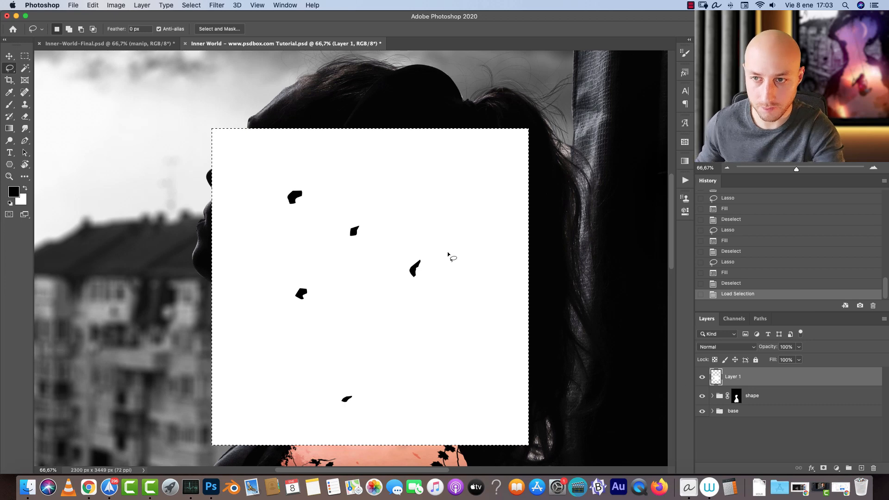
{"action": "left_click", "coordinate": [701, 377]}
{"action": "left_click", "coordinate": [702, 377]}
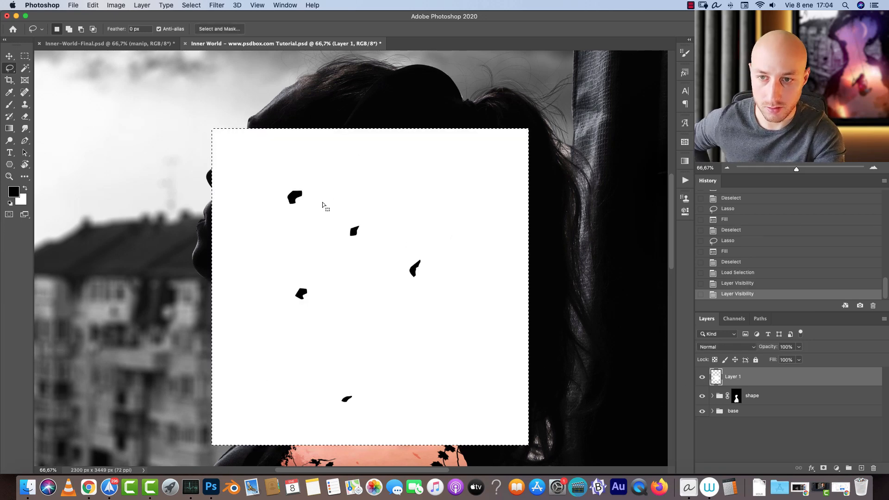
{"action": "left_click", "coordinate": [94, 5]}
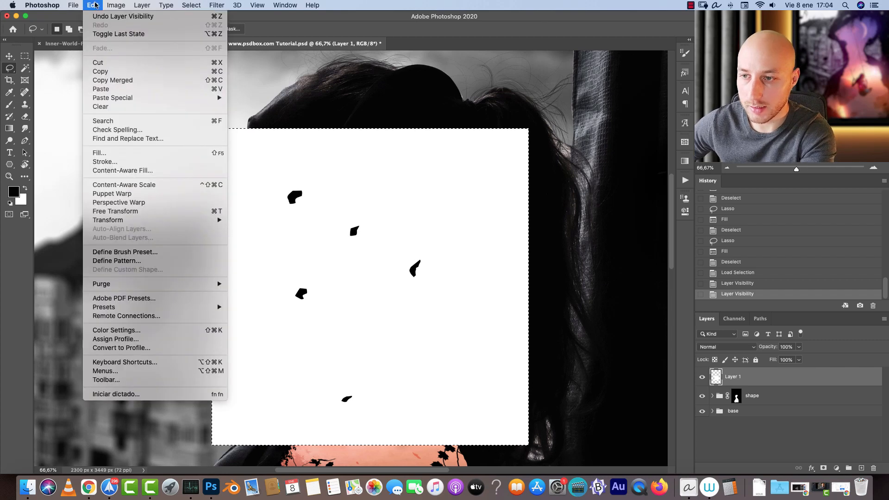
{"action": "left_click", "coordinate": [157, 252]}
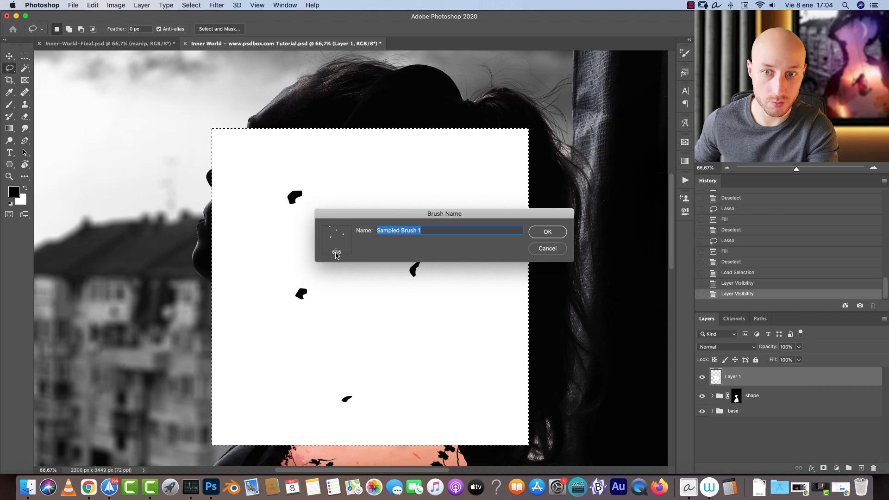
{"action": "type", "text": "debris"}
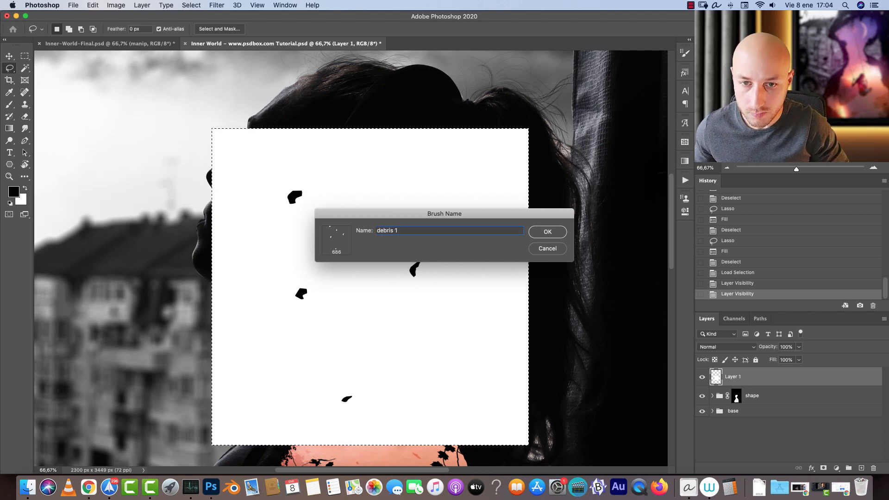
{"action": "key", "text": "Return"}
{"action": "left_click_drag", "start_coordinate": [878, 382], "coordinate": [873, 468]}
{"action": "key", "text": "ctrl+d"}
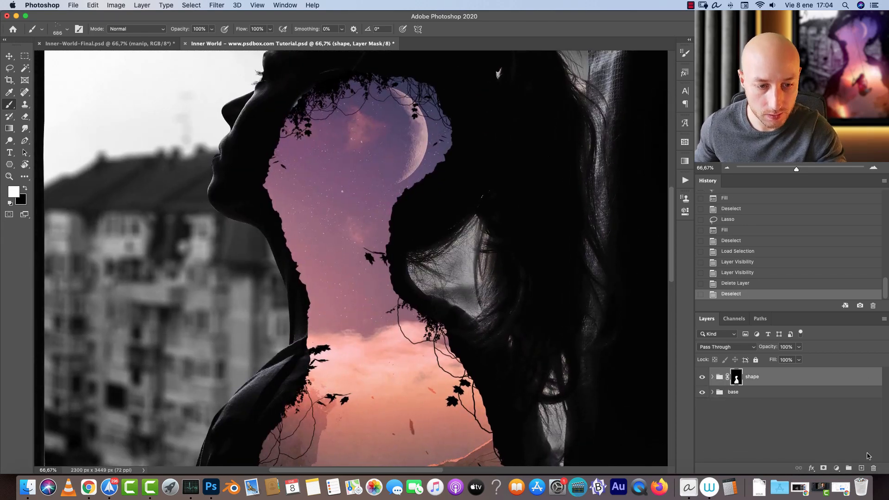
Step: Add a layer named particles 1 above plants 2 inside the shape group
{"action": "left_click", "coordinate": [718, 382]}
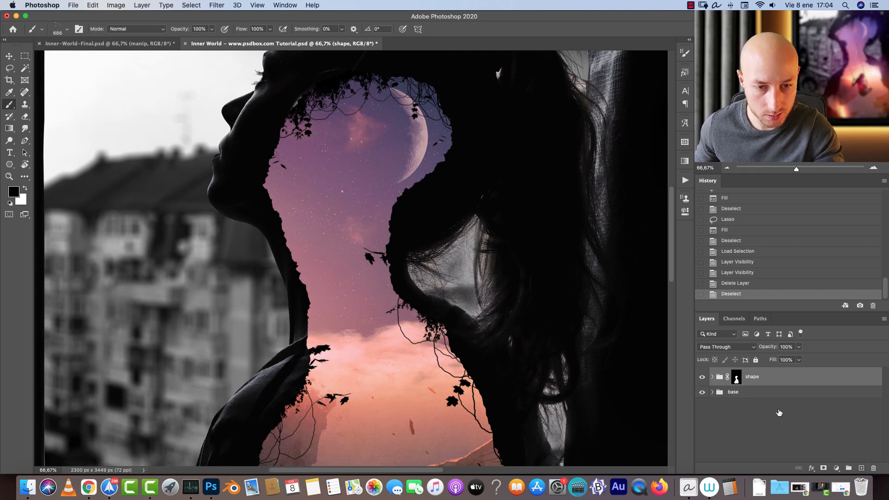
{"action": "left_click", "coordinate": [712, 377]}
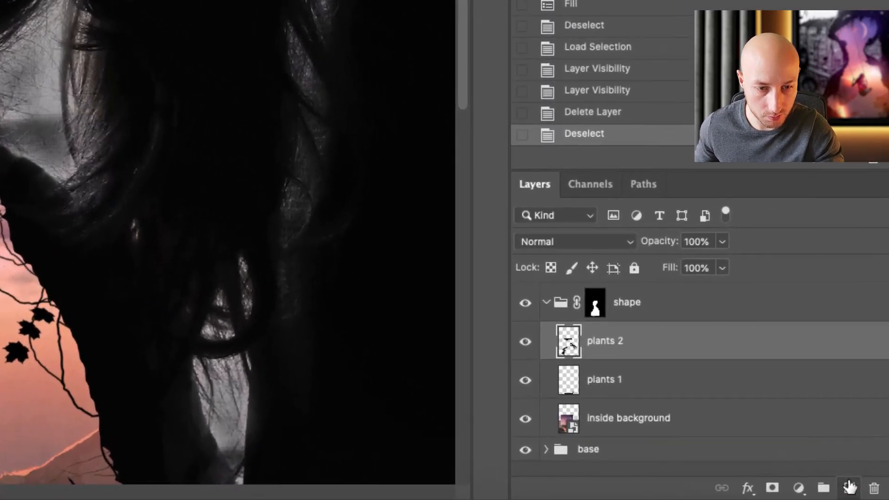
{"action": "key", "text": "super+shift+alt+n"}
{"action": "double_click", "coordinate": [745, 397]}
{"action": "type", "text": "particles 1"}
{"action": "key", "text": "Return"}
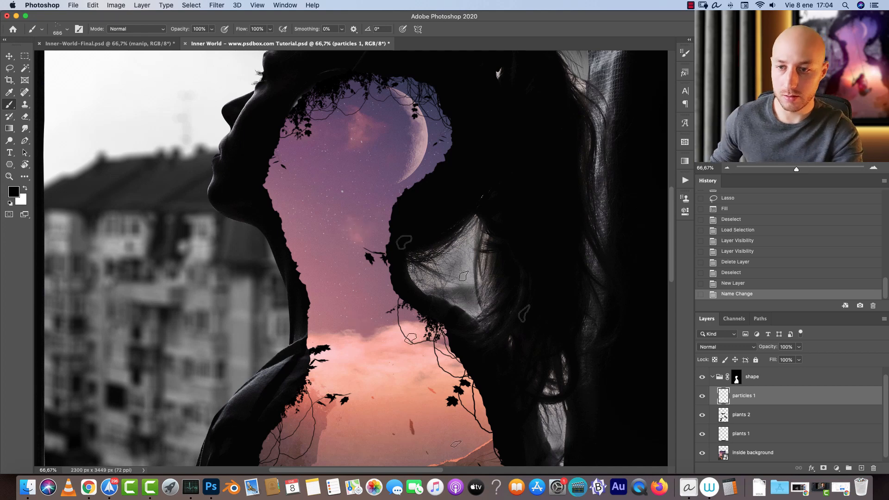
Step: Set the debris brush's tip size to 200 px in the Brush Settings
{"action": "left_click", "coordinate": [684, 53]}
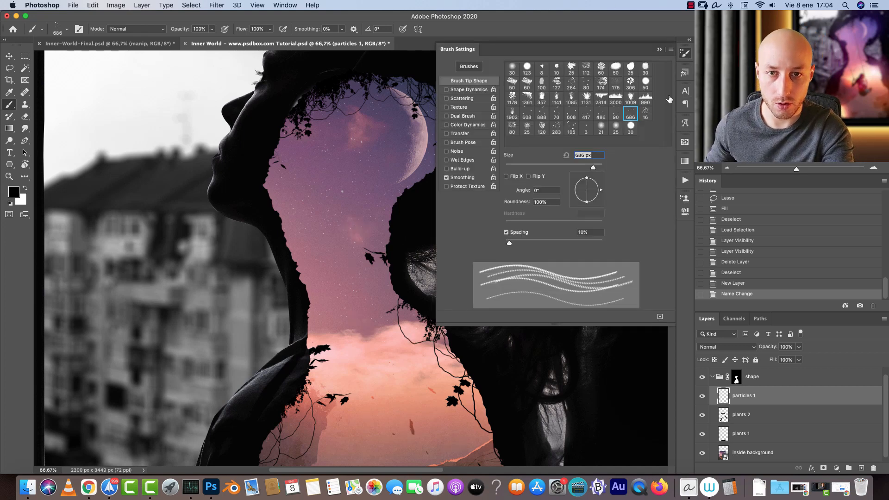
{"action": "type", "text": "400"}
{"action": "key", "text": "Return"}
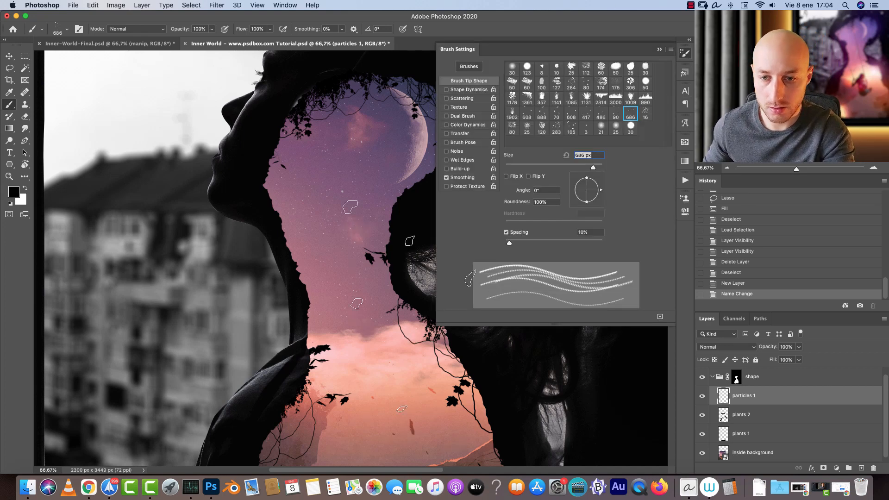
{"action": "type", "text": "200"}
{"action": "key", "text": "Return"}
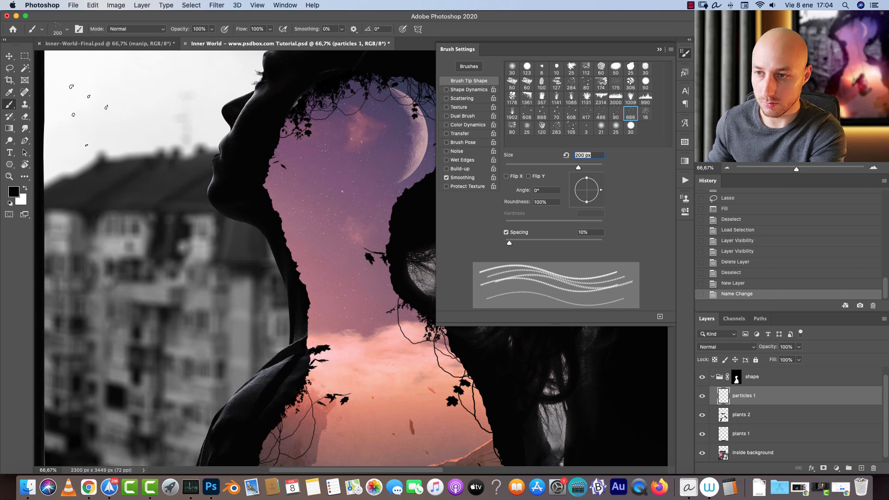
Step: Try the debris brush on the particles 1 layer, undoing trial strokes and painting a vertical one in the purple sky near the face edge
{"action": "left_click_drag", "start_coordinate": [96, 175], "coordinate": [132, 240]}
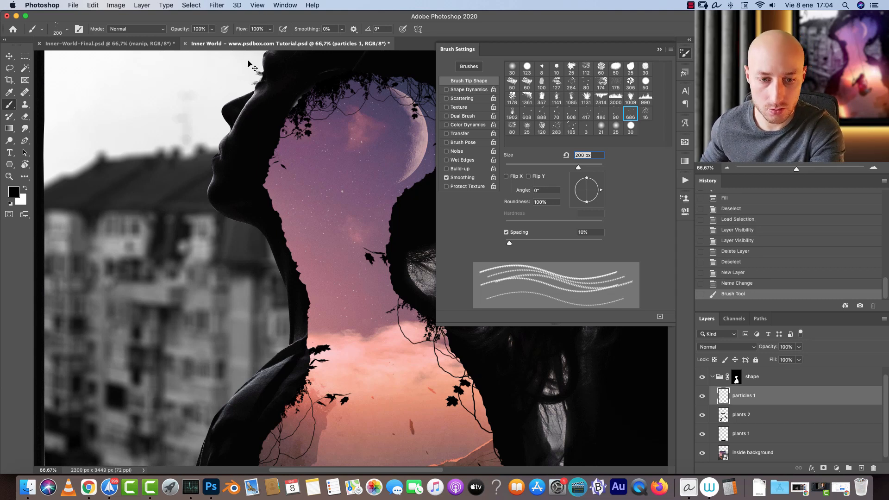
{"action": "left_click_drag", "start_coordinate": [169, 180], "coordinate": [216, 267]}
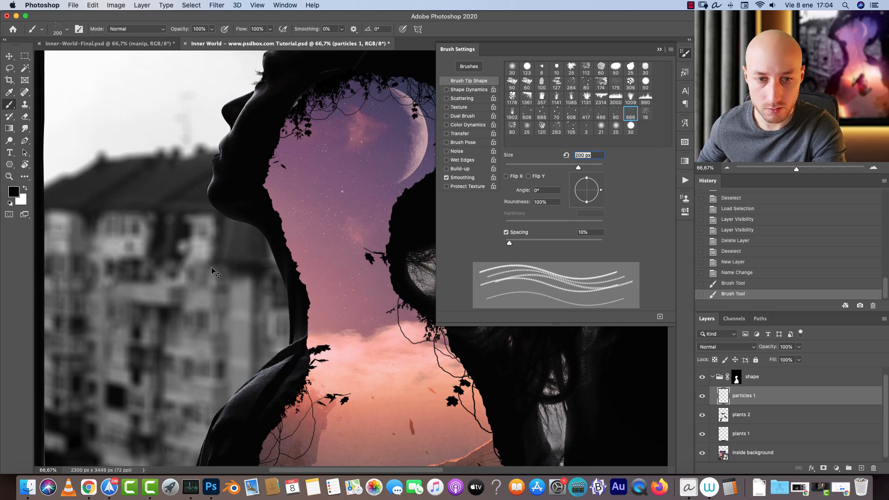
{"action": "key", "text": "super+z"}
{"action": "mouse_move", "coordinate": [336, 213]}
{"action": "left_mouse_down"}
{"action": "mouse_move", "coordinate": [372, 327]}
{"action": "mouse_move", "coordinate": [359, 303]}
{"action": "left_mouse_up"}
{"action": "key", "text": "super+z"}
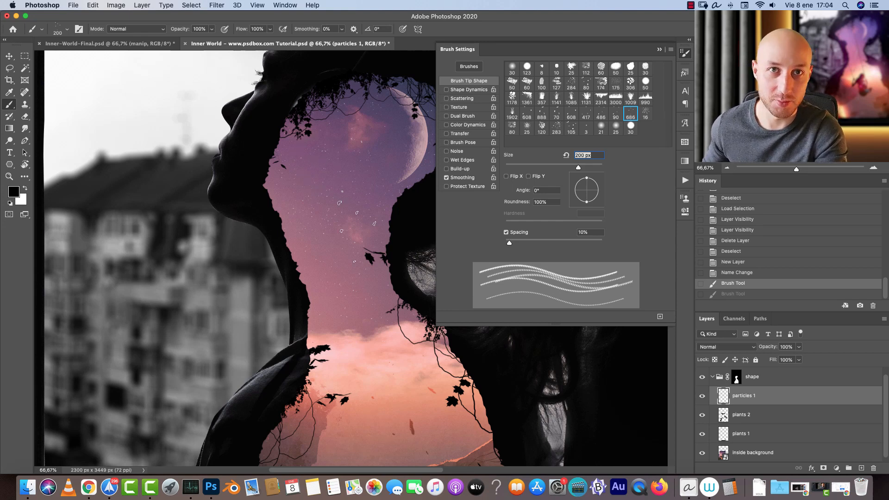
{"action": "left_click_drag", "start_coordinate": [308, 155], "coordinate": [309, 220]}
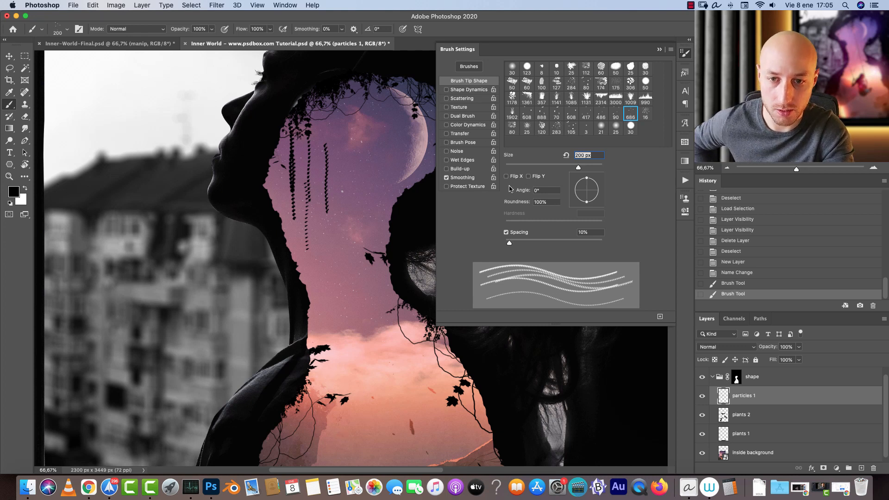
Step: Set the debris brush's spacing to 68% and enable Shape Dynamics with 89% Angle Jitter and 38% Size Jitter
{"action": "left_click_drag", "start_coordinate": [509, 242], "coordinate": [538, 243]}
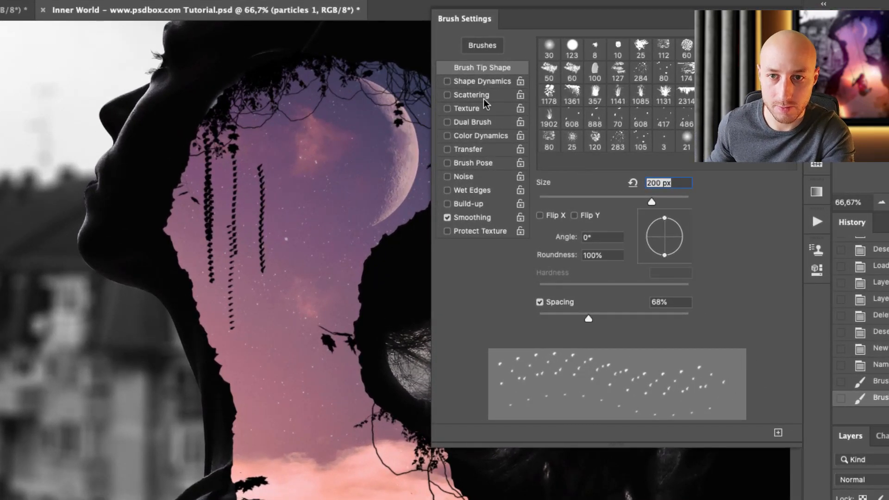
{"action": "left_click", "coordinate": [448, 81]}
{"action": "left_click", "coordinate": [479, 81]}
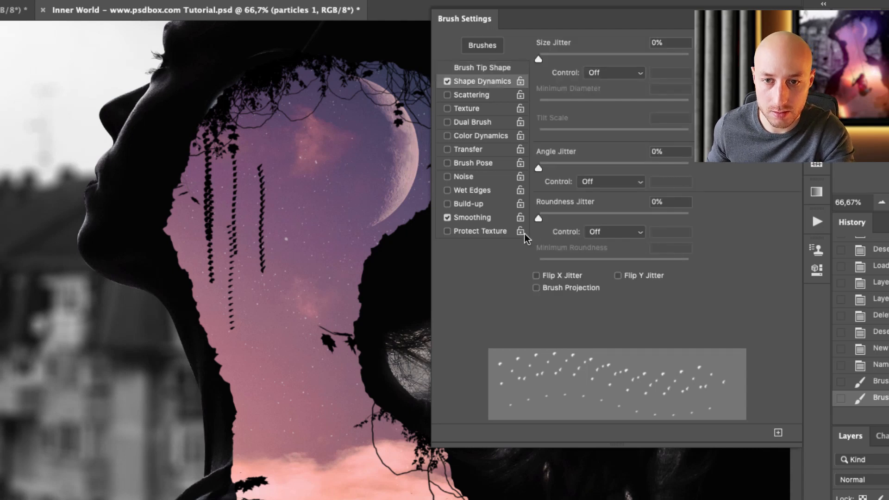
{"action": "left_click_drag", "start_coordinate": [538, 167], "coordinate": [670, 163]}
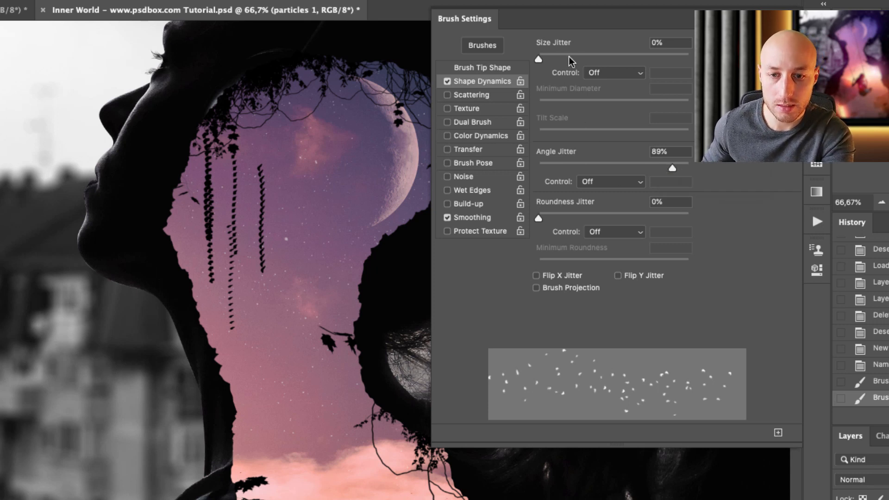
{"action": "left_click_drag", "start_coordinate": [540, 56], "coordinate": [552, 53]}
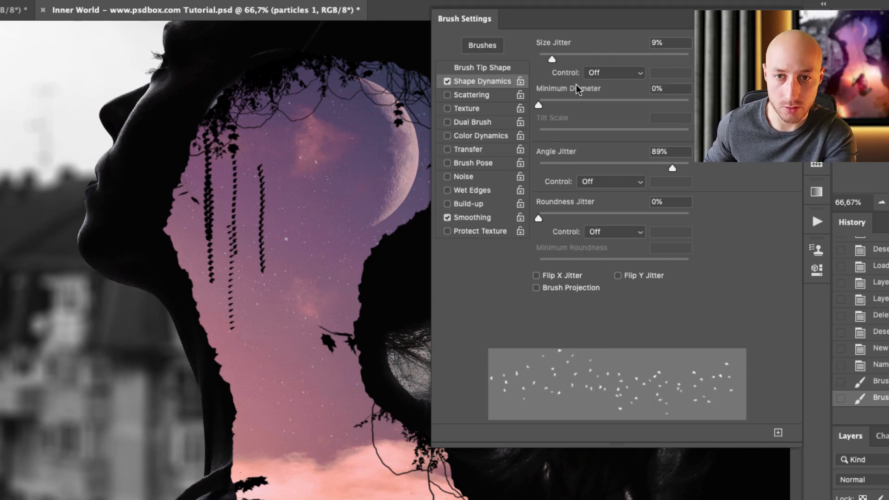
{"action": "mouse_move", "coordinate": [551, 53]}
{"action": "left_mouse_down"}
{"action": "mouse_move", "coordinate": [637, 74]}
{"action": "mouse_move", "coordinate": [588, 69]}
{"action": "left_mouse_up"}
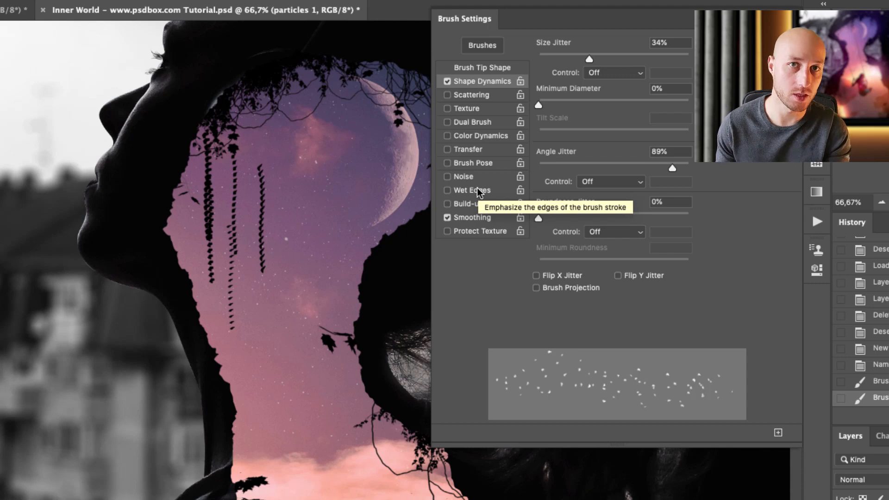
{"action": "mouse_move", "coordinate": [588, 59]}
{"action": "left_mouse_down"}
{"action": "mouse_move", "coordinate": [570, 62]}
{"action": "mouse_move", "coordinate": [596, 59]}
{"action": "left_mouse_up"}
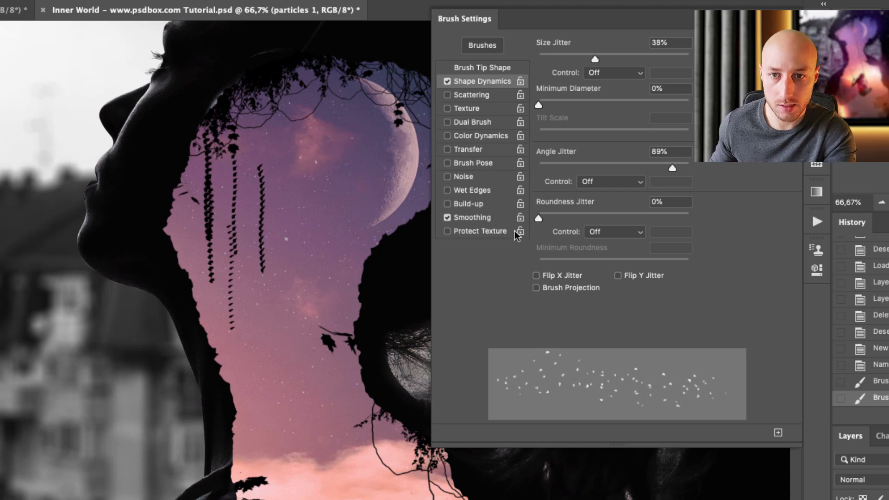
Step: Enable Scattering at 138% for the debris brush and paint a test stroke down through the sky inside the silhouette
{"action": "left_click", "coordinate": [468, 95]}
{"action": "mouse_move", "coordinate": [543, 57]}
{"action": "left_mouse_down"}
{"action": "mouse_move", "coordinate": [570, 57]}
{"action": "mouse_move", "coordinate": [527, 62]}
{"action": "mouse_move", "coordinate": [558, 59]}
{"action": "left_mouse_up"}
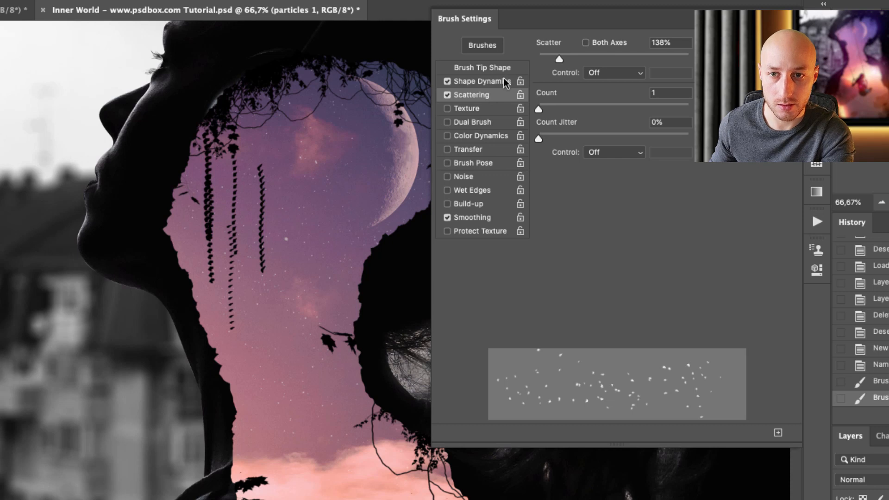
{"action": "left_click", "coordinate": [496, 66]}
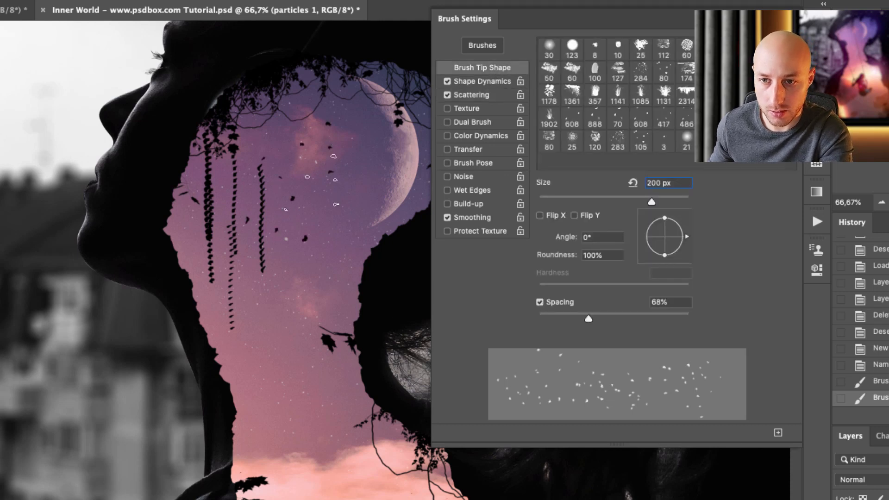
{"action": "left_click_drag", "start_coordinate": [333, 217], "coordinate": [314, 403]}
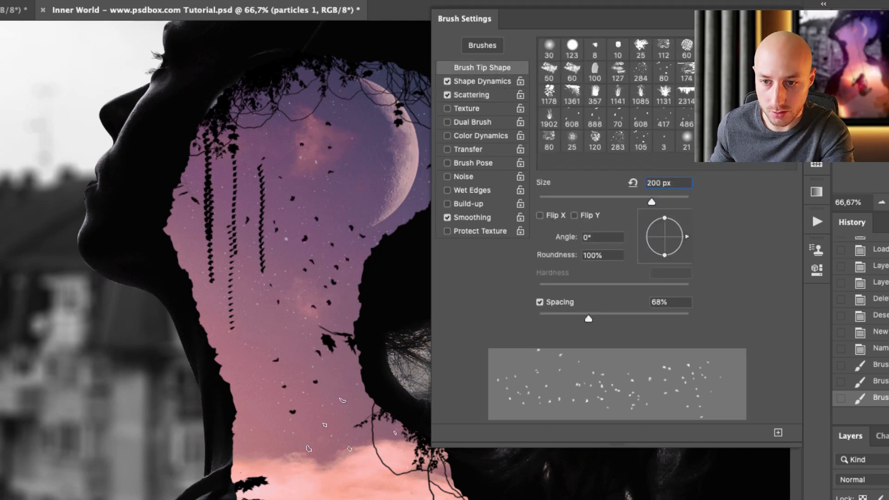
Step: Set the debris brush's Size Jitter to 55%, its spacing to 134% and its scattering Count to 3
{"action": "left_click", "coordinate": [482, 81]}
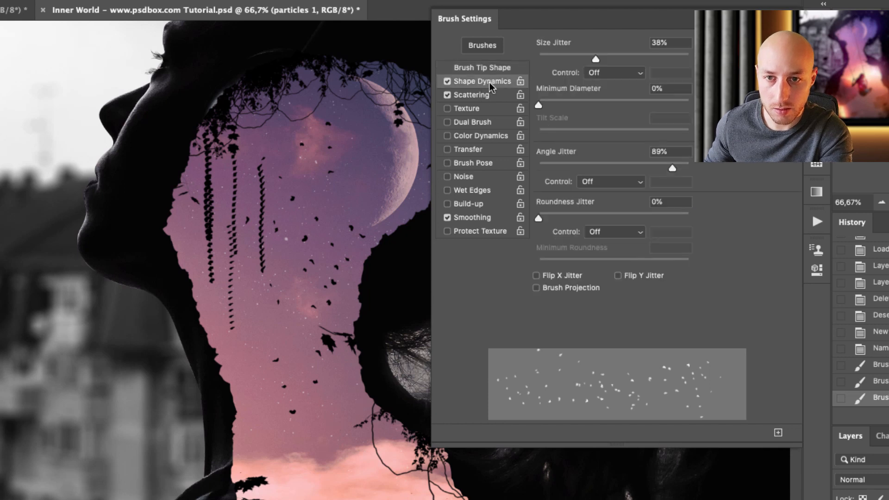
{"action": "left_click_drag", "start_coordinate": [596, 60], "coordinate": [621, 61]}
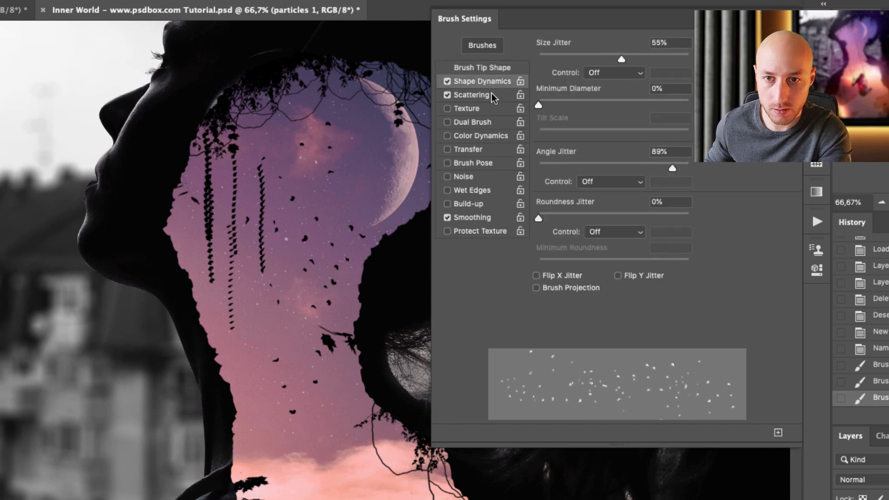
{"action": "left_click", "coordinate": [494, 68]}
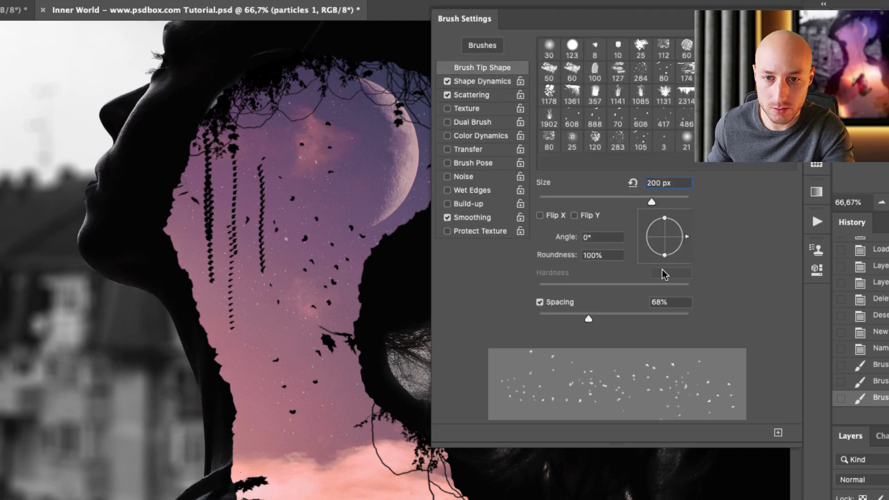
{"action": "left_click_drag", "start_coordinate": [593, 319], "coordinate": [627, 317]}
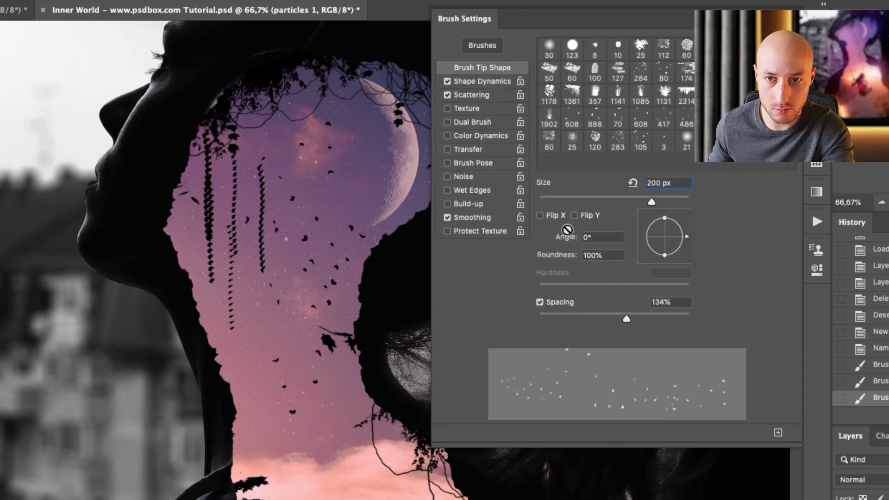
{"action": "left_click", "coordinate": [483, 95]}
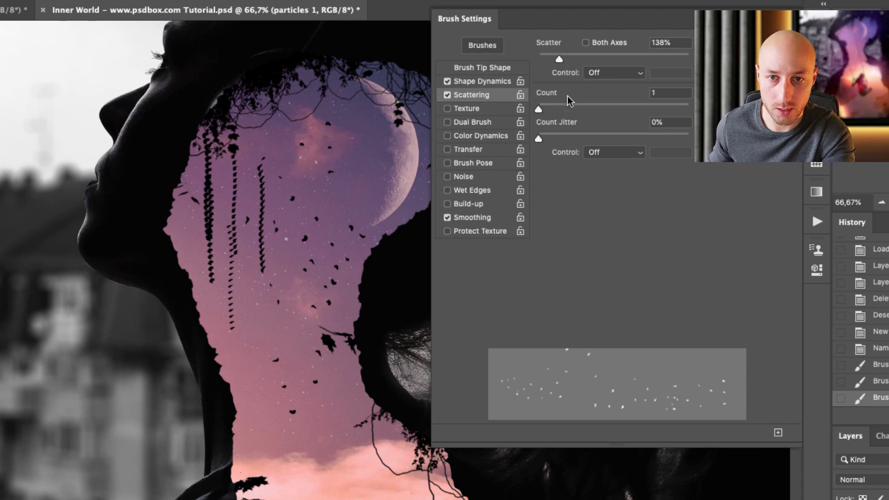
{"action": "mouse_move", "coordinate": [551, 107]}
{"action": "left_mouse_down"}
{"action": "mouse_move", "coordinate": [624, 109]}
{"action": "mouse_move", "coordinate": [537, 115]}
{"action": "mouse_move", "coordinate": [574, 111]}
{"action": "mouse_move", "coordinate": [555, 113]}
{"action": "mouse_move", "coordinate": [567, 107]}
{"action": "mouse_move", "coordinate": [560, 107]}
{"action": "left_mouse_up"}
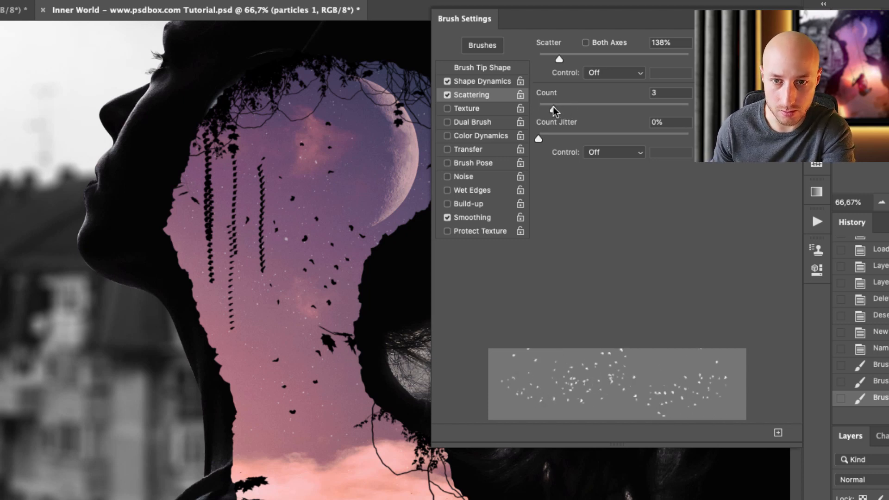
Step: Set the debris brush's spacing to 83% and its scattering Count to 2, and close the brush settings
{"action": "left_click", "coordinate": [510, 67]}
{"action": "left_click_drag", "start_coordinate": [621, 323], "coordinate": [599, 321]}
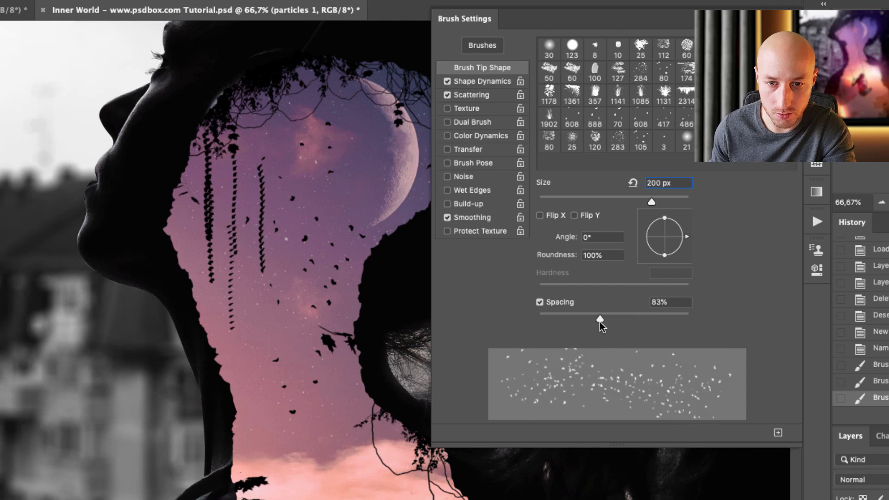
{"action": "left_click", "coordinate": [477, 95]}
{"action": "left_click_drag", "start_coordinate": [558, 110], "coordinate": [551, 110]}
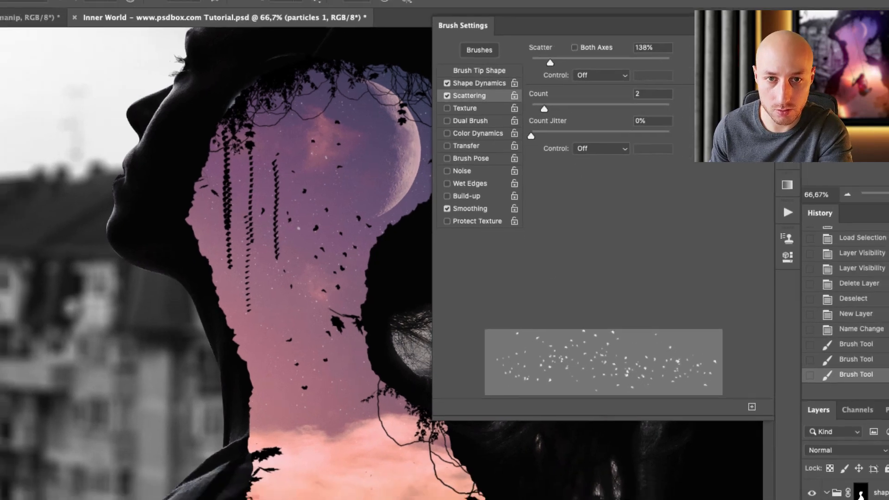
{"action": "left_click", "coordinate": [776, 18]}
Step: Clear all test strokes from the particles 1 layer and drop the selection
{"action": "key", "text": "super+a"}
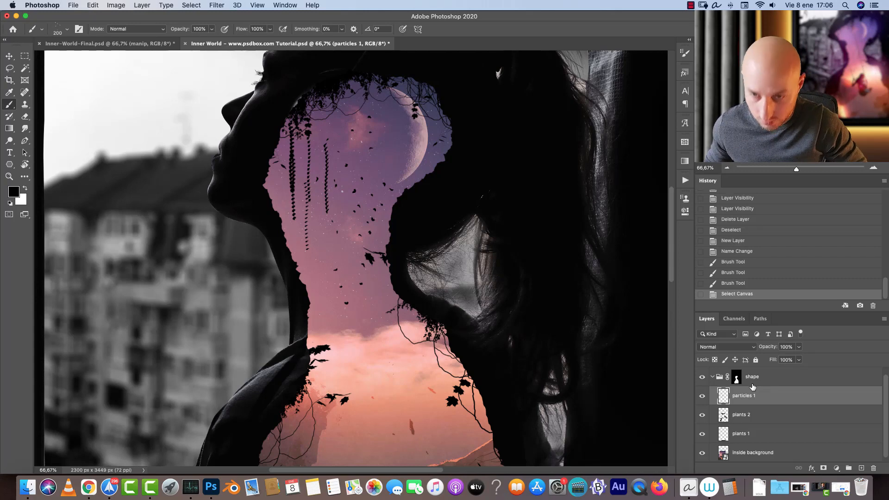
{"action": "key", "text": "BackSpace"}
{"action": "key", "text": "super+d"}
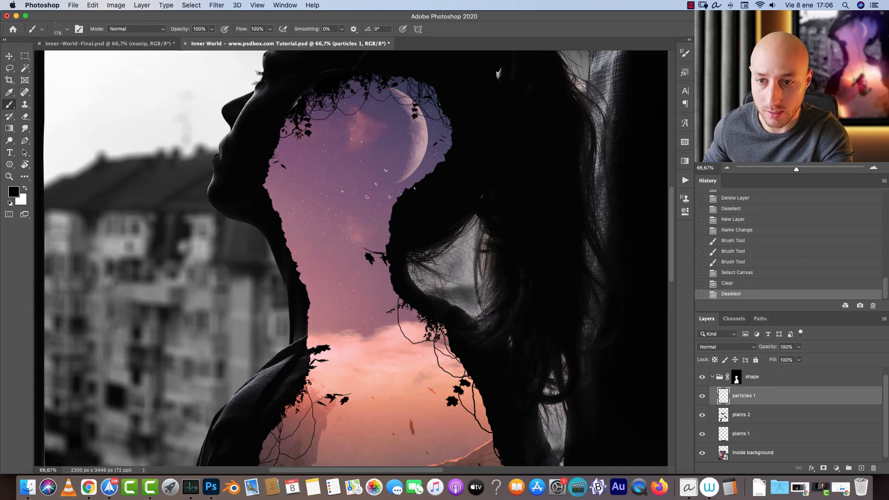
Step: Scatter particles with the 100 px debris brush around the hanging vines along the back and the leaves by the shoulder
{"action": "left_click", "coordinate": [872, 168]}
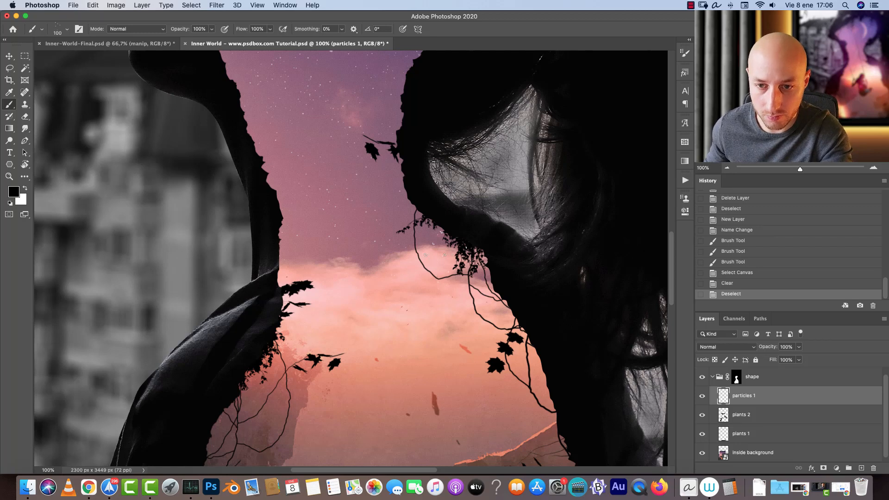
{"action": "left_click", "coordinate": [442, 248]}
{"action": "left_click", "coordinate": [483, 276]}
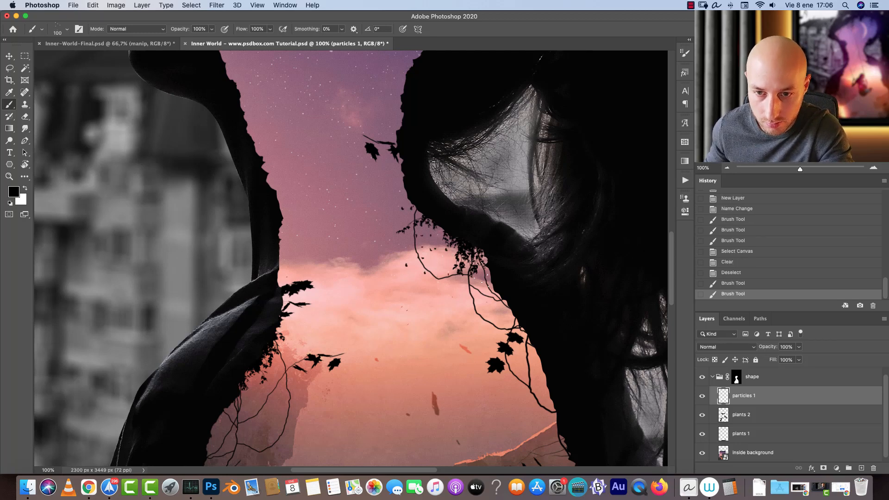
{"action": "mouse_move", "coordinate": [479, 334]}
{"action": "left_mouse_down"}
{"action": "mouse_move", "coordinate": [495, 320]}
{"action": "mouse_move", "coordinate": [522, 324]}
{"action": "left_mouse_up"}
{"action": "left_click_drag", "start_coordinate": [540, 372], "coordinate": [500, 256]}
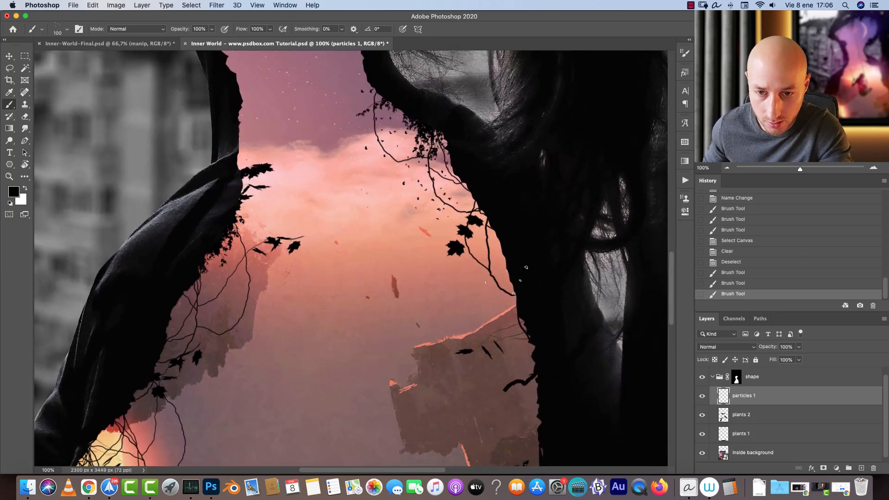
{"action": "left_click", "coordinate": [204, 252]}
{"action": "left_click", "coordinate": [317, 262]}
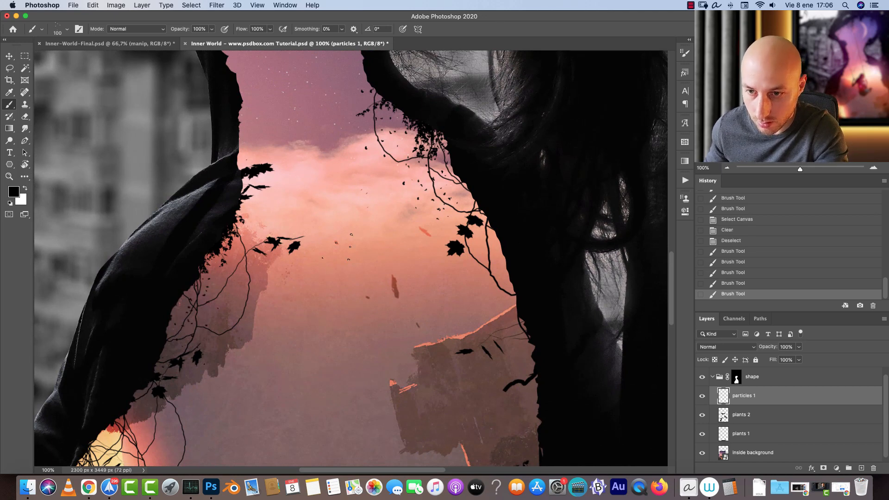
Step: Scatter small particles along the face edge below the hanging leaves, undoing trial dabs, and add some beside the moon
{"action": "left_click_drag", "start_coordinate": [448, 173], "coordinate": [599, 429]}
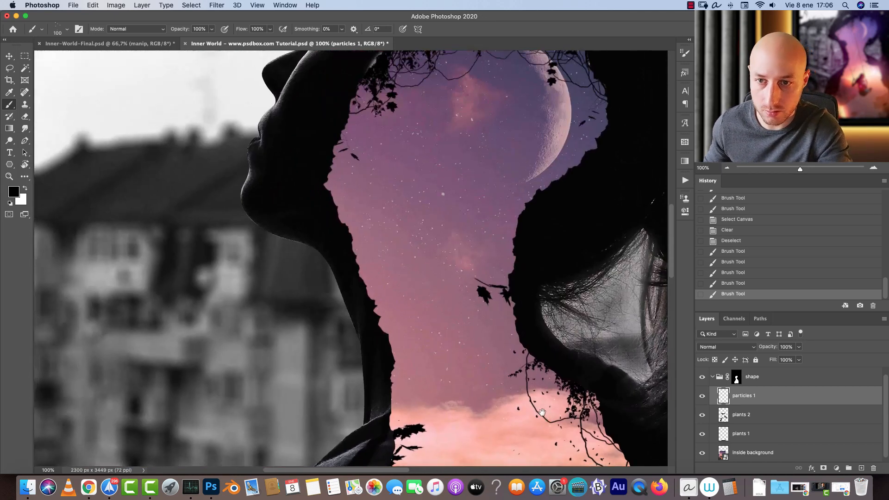
{"action": "left_click_drag", "start_coordinate": [492, 194], "coordinate": [487, 300]}
{"action": "key", "text": "]"}
{"action": "key", "text": "["}
{"action": "left_click", "coordinate": [340, 246]}
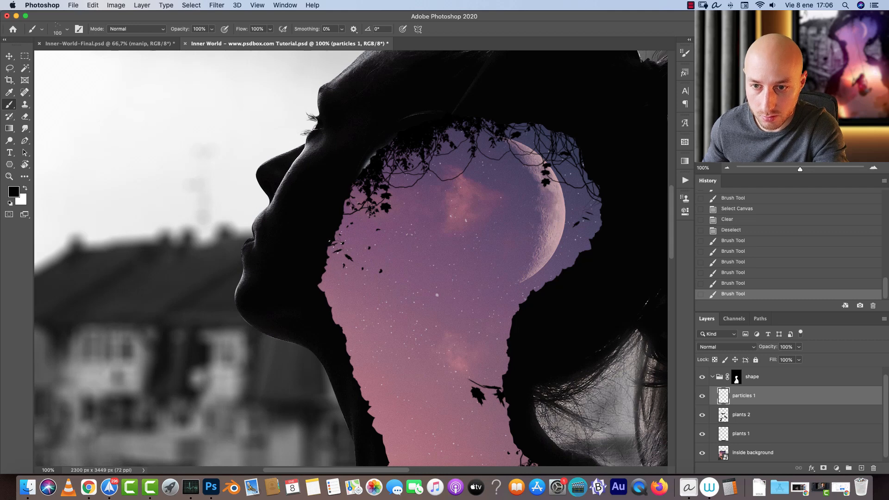
{"action": "key", "text": "super+z"}
{"action": "left_click", "coordinate": [344, 240]}
{"action": "key", "text": "super+z"}
{"action": "left_click", "coordinate": [336, 230]}
{"action": "left_click", "coordinate": [352, 237]}
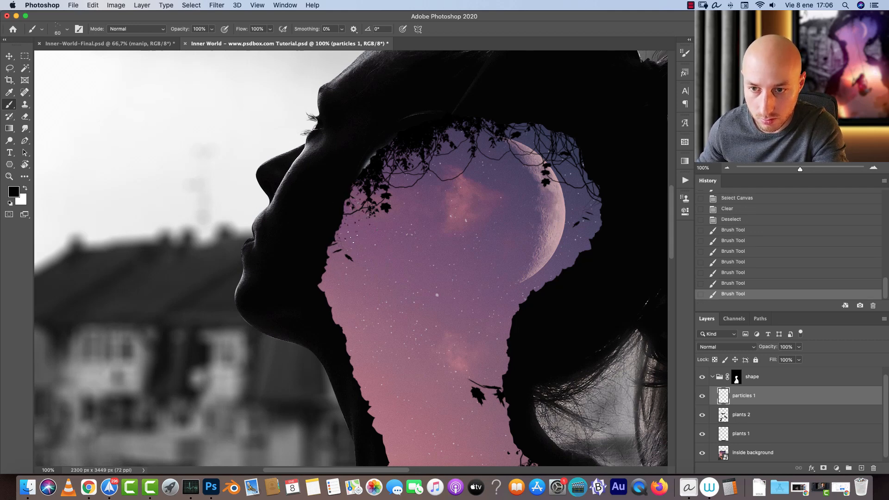
{"action": "left_click", "coordinate": [341, 274]}
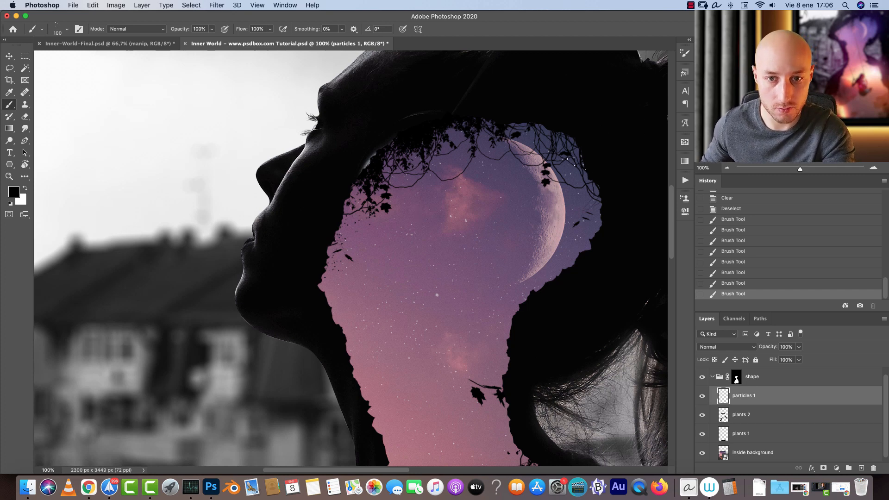
{"action": "left_click", "coordinate": [595, 218]}
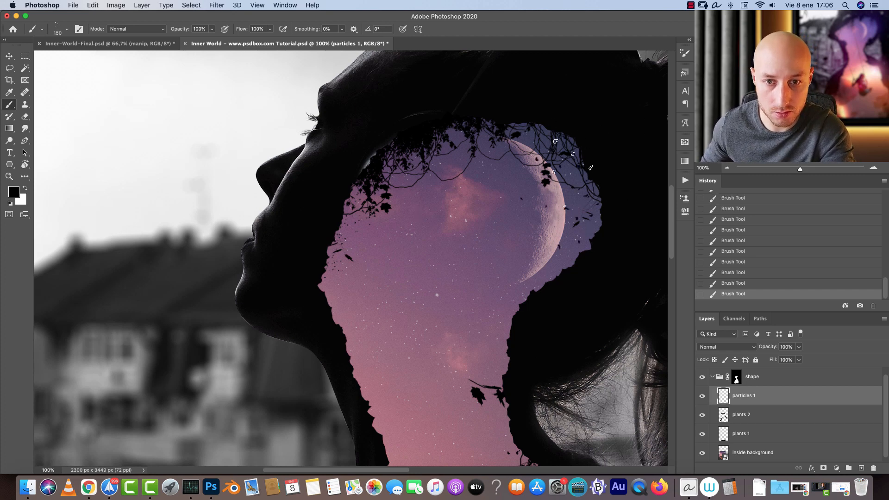
Step: Scatter particles of varied brush sizes around the maple-leaf vines and down the back edge towards the torn rock
{"action": "mouse_move", "coordinate": [587, 339]}
{"action": "left_mouse_down"}
{"action": "mouse_move", "coordinate": [551, 189]}
{"action": "mouse_move", "coordinate": [480, 391]}
{"action": "left_mouse_up"}
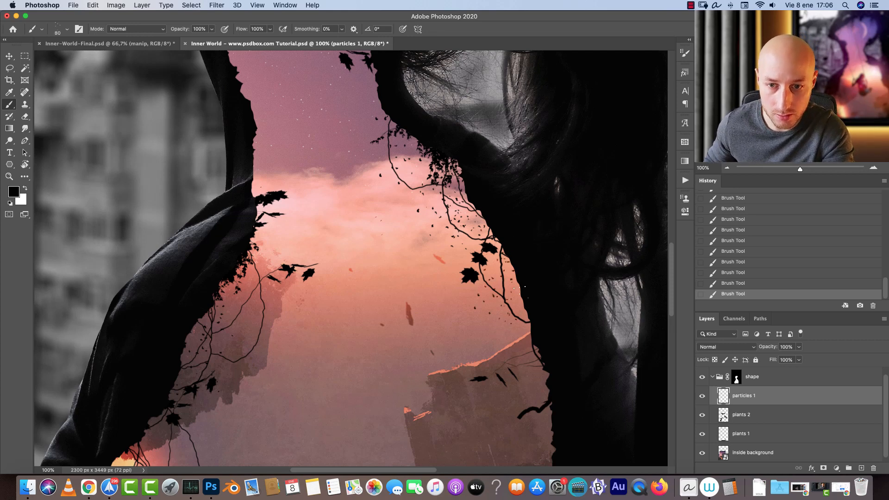
{"action": "key", "text": "bracketright"}
{"action": "key", "text": "bracketright"}
{"action": "key", "text": "bracketright"}
{"action": "key", "text": "bracketright"}
{"action": "key", "text": "bracketright"}
{"action": "key", "text": "bracketleft"}
{"action": "key", "text": "bracketleft"}
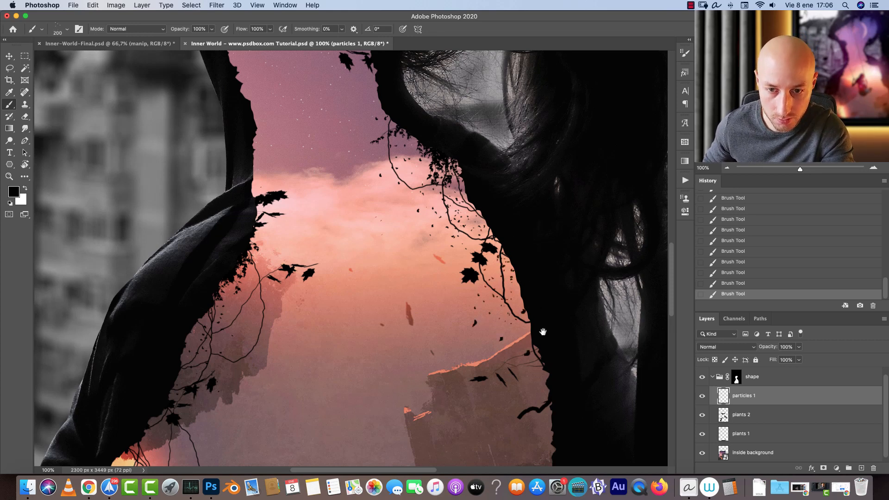
{"action": "scroll", "coordinate": [517, 293], "scroll_direction": "down", "scroll_amount": 5}
{"action": "scroll", "coordinate": [517, 293], "scroll_direction": "right", "scroll_amount": 2}
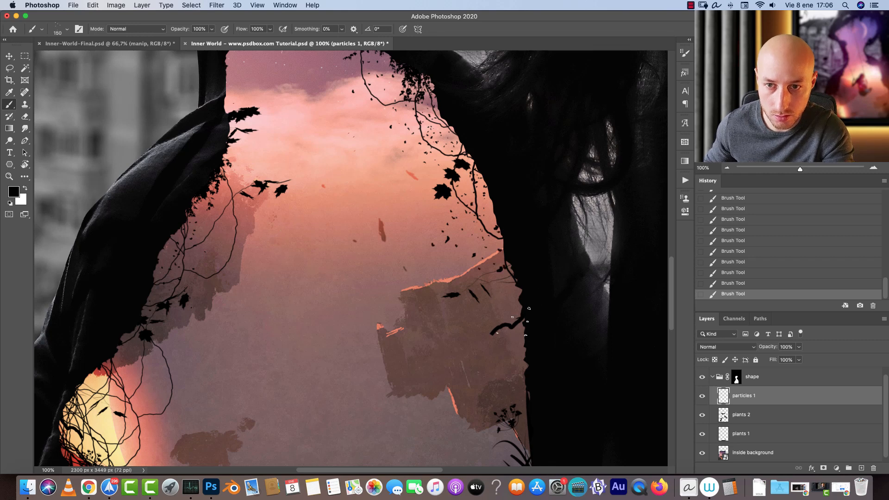
Step: Clear the whole particles 1 layer, drop the selection and return to the Brush tool
{"action": "key", "text": "e"}
{"action": "key", "text": "super+a"}
{"action": "key", "text": "Delete"}
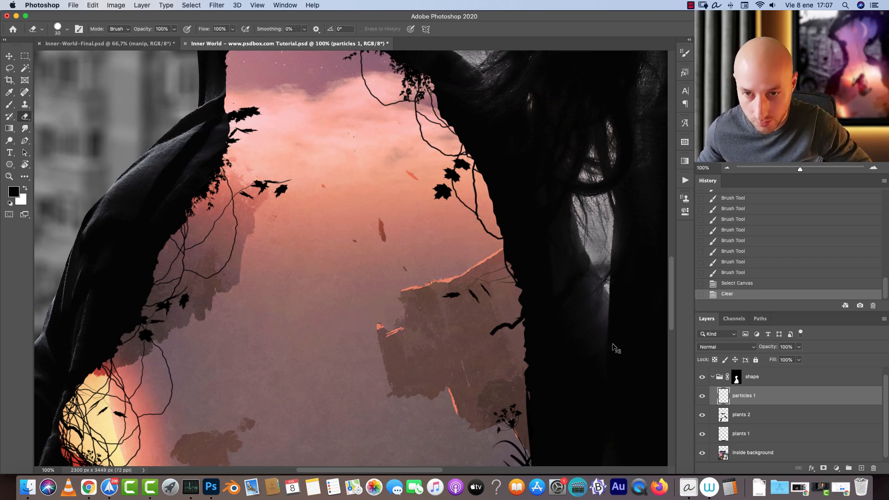
{"action": "key", "text": "super+d"}
{"action": "key", "text": "b"}
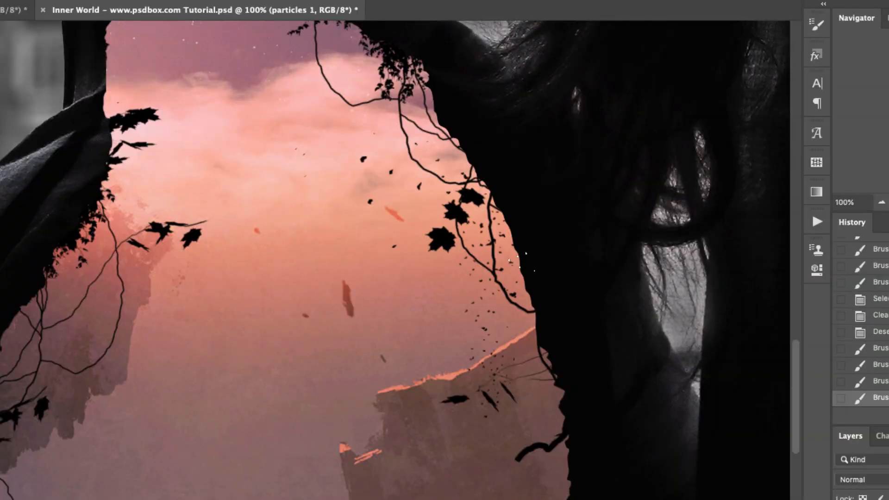
Step: Scatter debris particles on the particles 1 layer around the maple-leaf vines, the torn rock edge and the shoulder leaves
{"action": "scroll", "coordinate": [410, 199], "scroll_direction": "left", "scroll_amount": 5}
{"action": "left_click", "coordinate": [391, 251]}
{"action": "left_click", "coordinate": [394, 273]}
{"action": "left_click", "coordinate": [389, 314]}
{"action": "left_click", "coordinate": [384, 343]}
{"action": "left_click", "coordinate": [393, 370]}
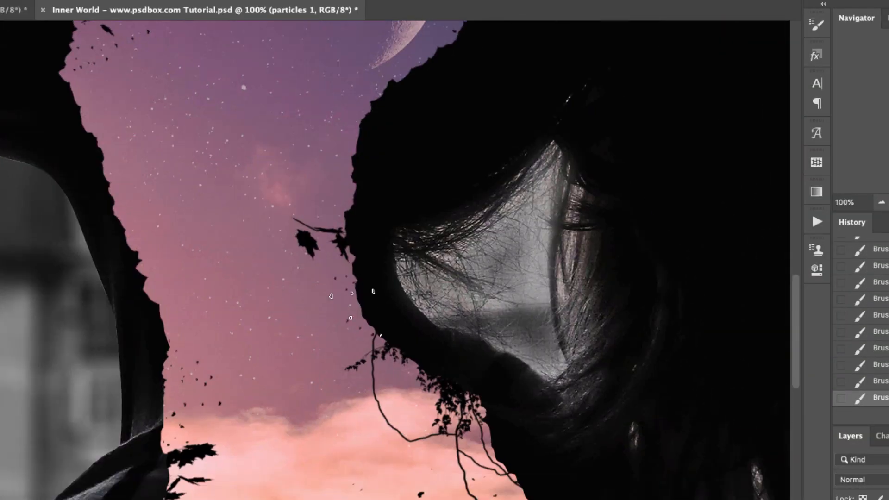
Step: Undo and restore the latest dabs, and continue scattering particles around the lower vines and plants with a 150 px brush
{"action": "key", "text": "super+z"}
{"action": "key", "text": "super+z"}
{"action": "key", "text": "shift+super+z"}
{"action": "key", "text": "shift+super+z"}
{"action": "left_click_drag", "start_coordinate": [769, 261], "coordinate": [765, 301]}
{"action": "left_click_drag", "start_coordinate": [488, 477], "coordinate": [513, 123]}
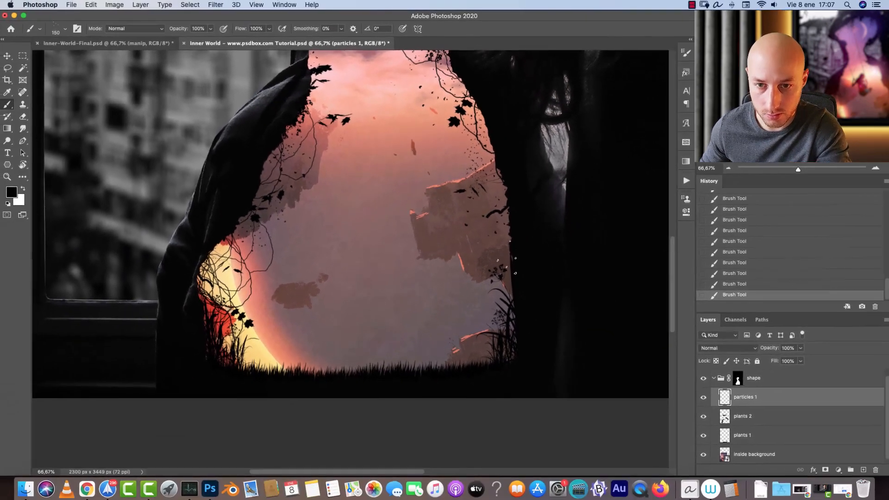
{"action": "left_click_drag", "start_coordinate": [512, 224], "coordinate": [567, 383]}
Step: Examine how particles are scattered around the vegetation and silhouette edges in Inner-World-Final.psd
{"action": "left_click", "coordinate": [145, 43]}
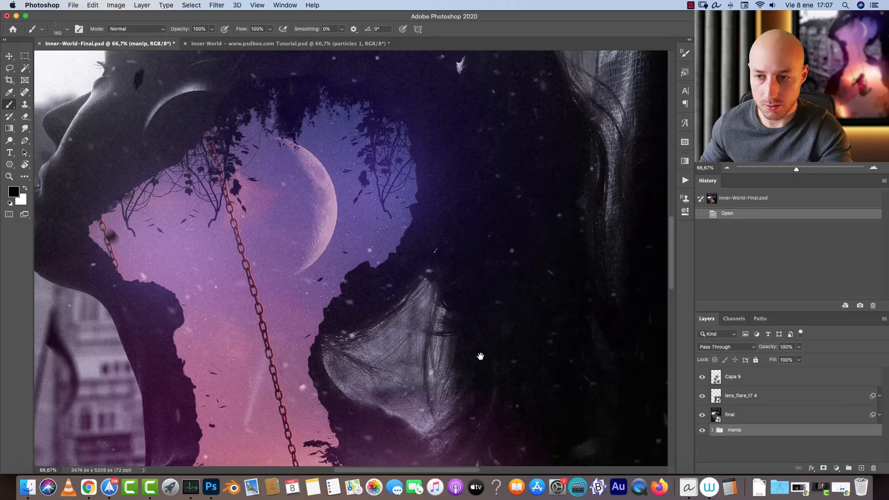
{"action": "scroll", "coordinate": [414, 218], "scroll_direction": "down", "scroll_amount": 10}
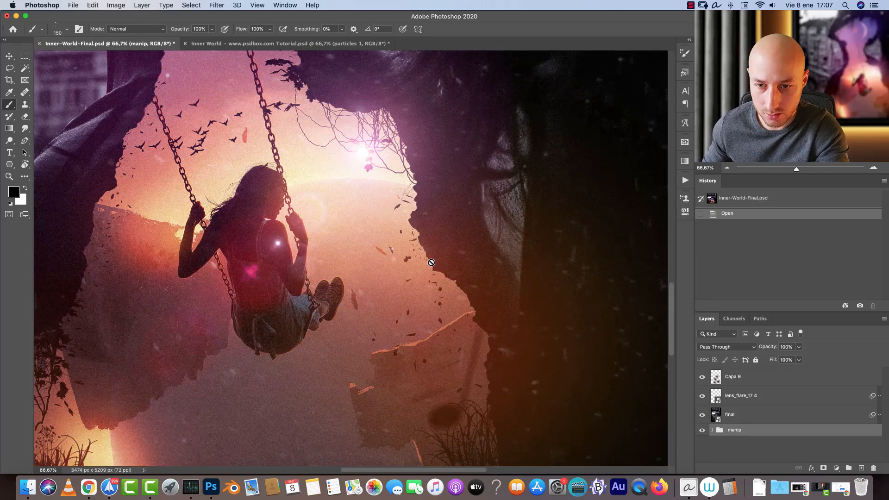
{"action": "left_click_drag", "start_coordinate": [425, 348], "coordinate": [559, 242]}
{"action": "scroll", "coordinate": [403, 287], "scroll_direction": "left", "scroll_amount": 5}
{"action": "scroll", "coordinate": [403, 287], "scroll_direction": "up", "scroll_amount": 4}
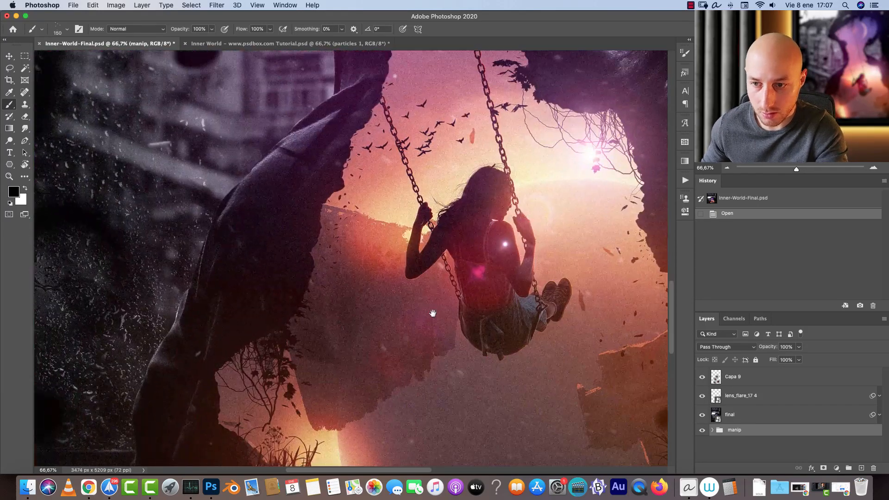
{"action": "scroll", "coordinate": [384, 255], "scroll_direction": "down", "scroll_amount": 4}
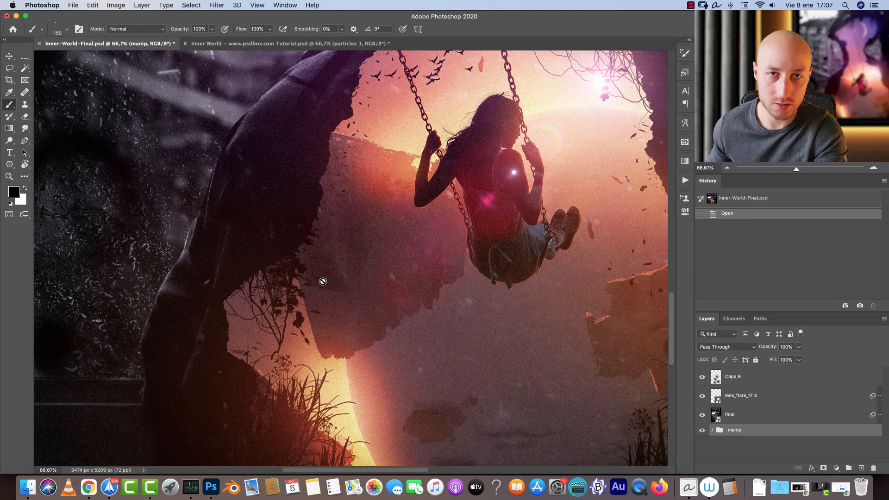
{"action": "scroll", "coordinate": [374, 309], "scroll_direction": "up", "scroll_amount": 4}
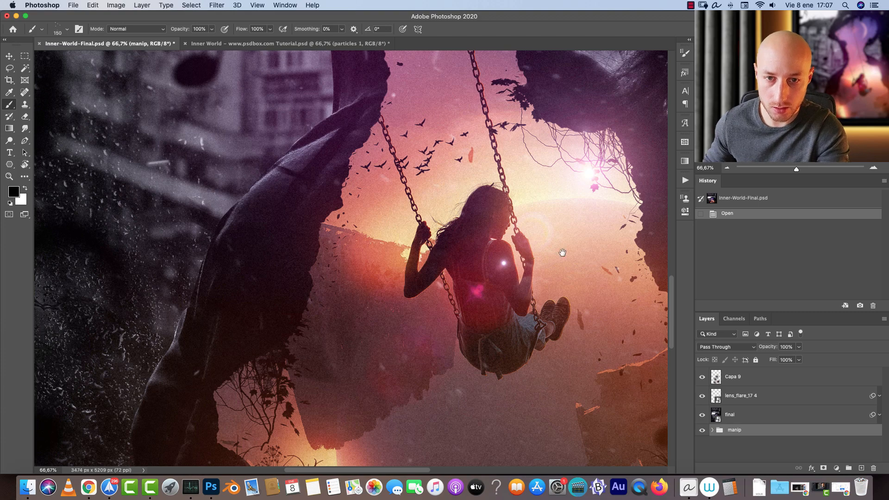
{"action": "scroll", "coordinate": [556, 250], "scroll_direction": "right", "scroll_amount": 5}
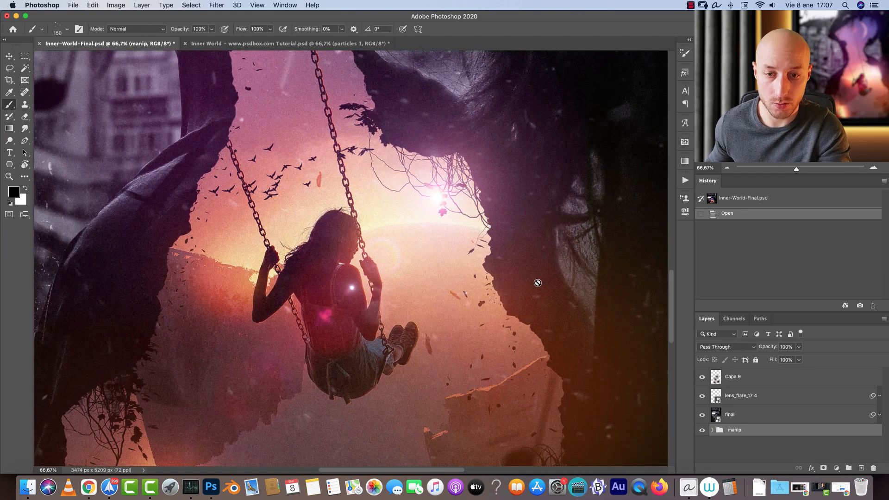
{"action": "scroll", "coordinate": [497, 237], "scroll_direction": "down", "scroll_amount": 5}
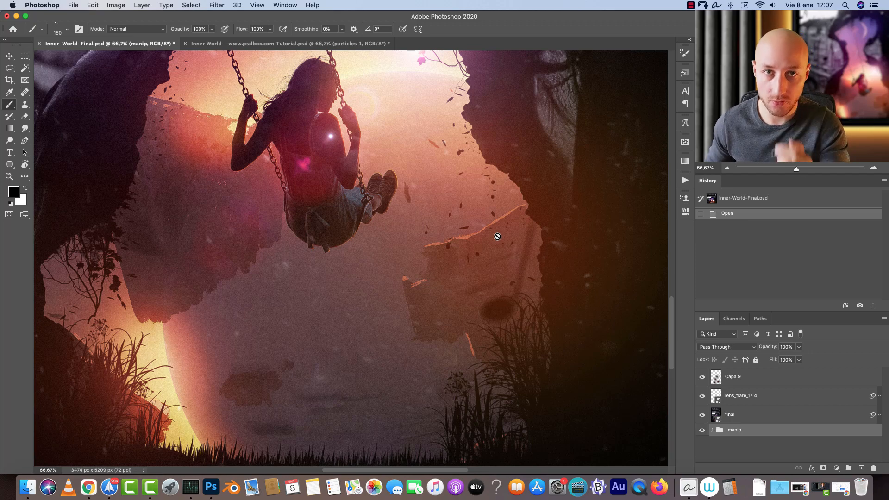
{"action": "scroll", "coordinate": [568, 302], "scroll_direction": "up", "scroll_amount": 10}
{"action": "scroll", "coordinate": [549, 350], "scroll_direction": "up", "scroll_amount": 2}
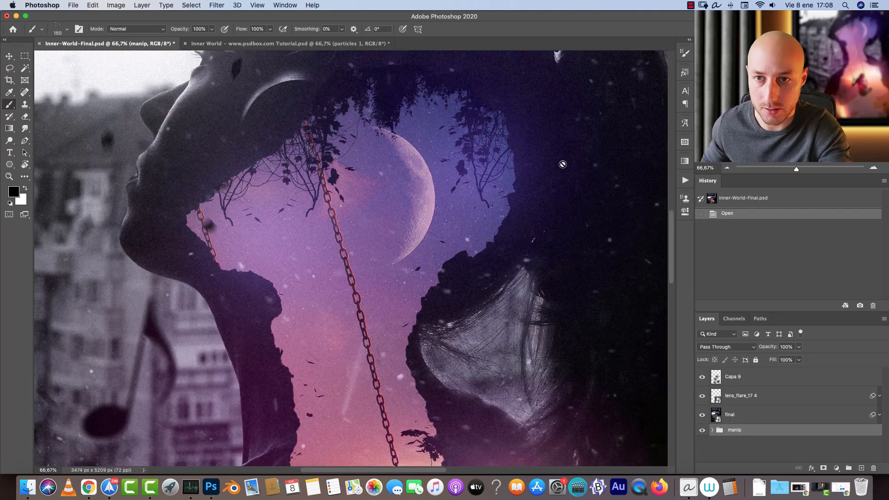
Step: Return to the Inner World tutorial document, view it at 33.33%, and open the Pexels swing photo from the Resources folder
{"action": "key", "text": "ctrl+Tab"}
{"action": "left_click", "coordinate": [728, 168]}
{"action": "left_click", "coordinate": [727, 168]}
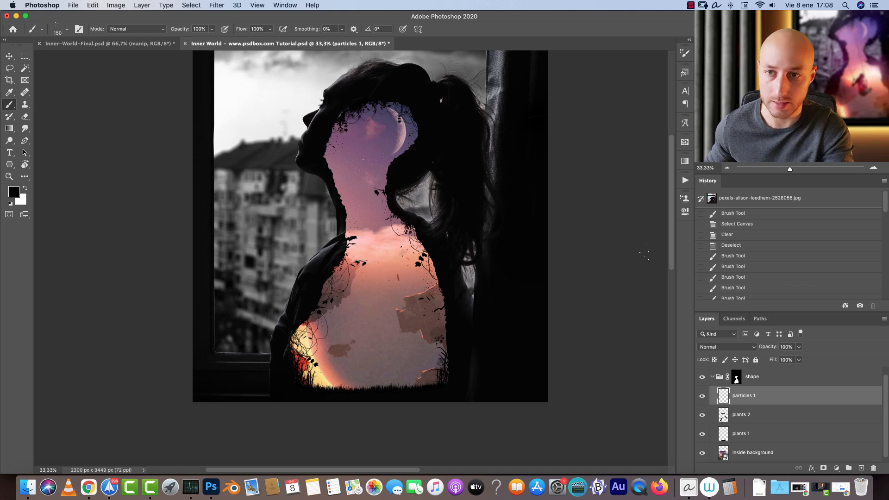
{"action": "key", "text": "super+o"}
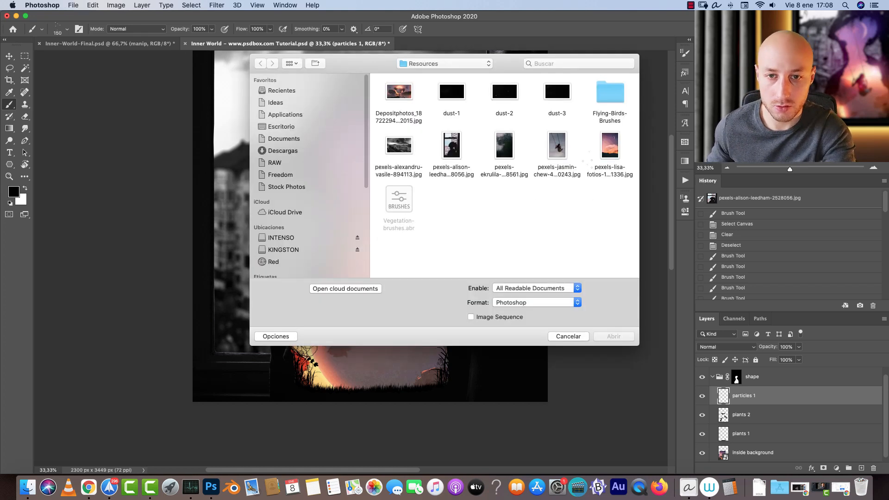
{"action": "left_click", "coordinate": [557, 149]}
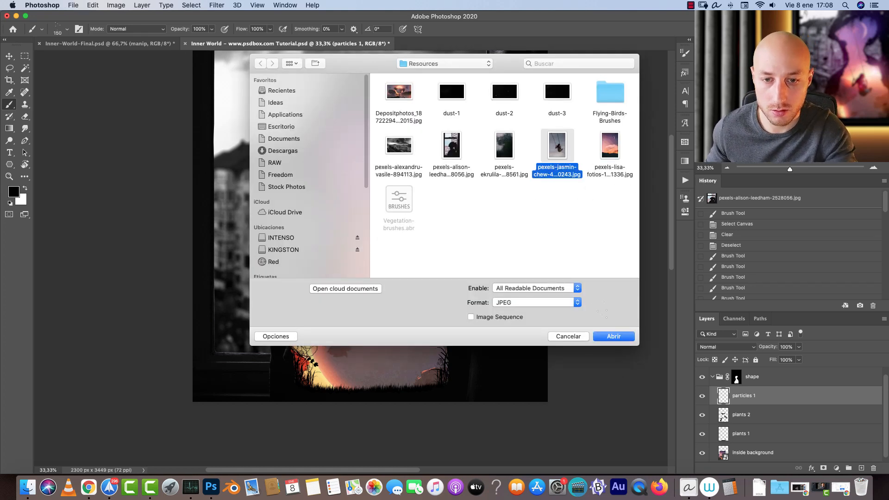
{"action": "left_click", "coordinate": [616, 337]}
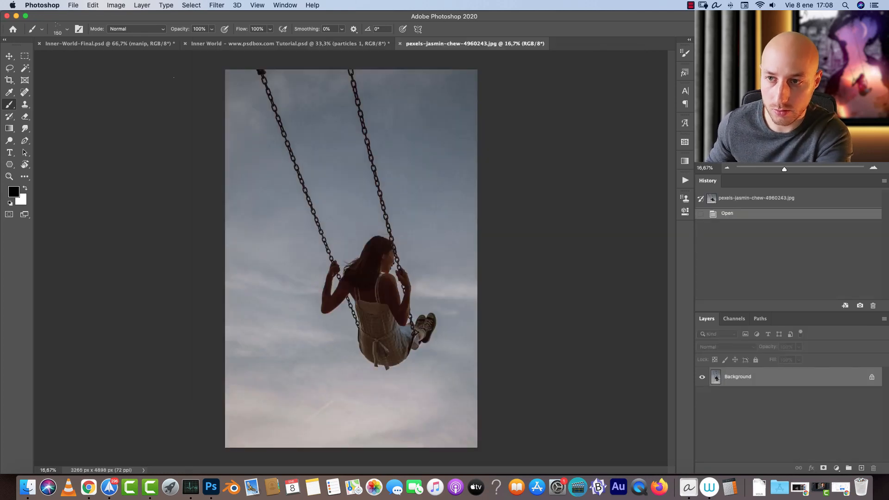
Step: Compare the swing photo with the silhouette composite, and inspect the woman's hair and the chains at 100%
{"action": "left_click", "coordinate": [290, 43]}
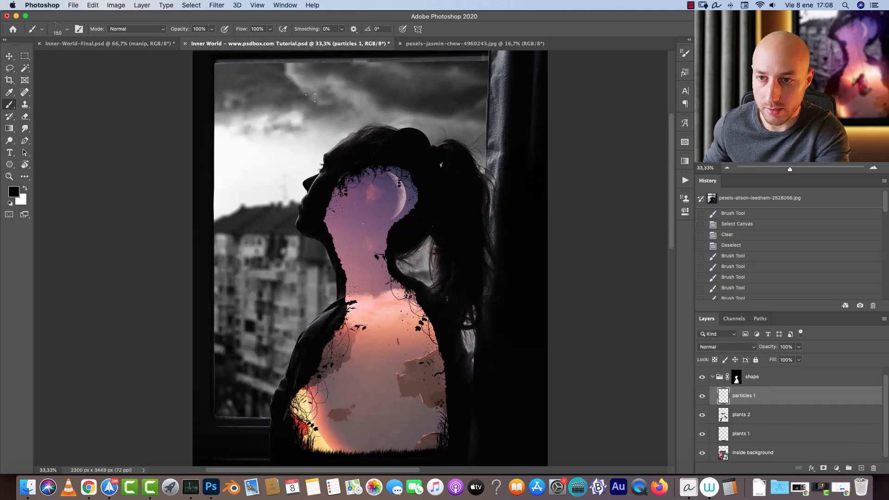
{"action": "left_click", "coordinate": [483, 44]}
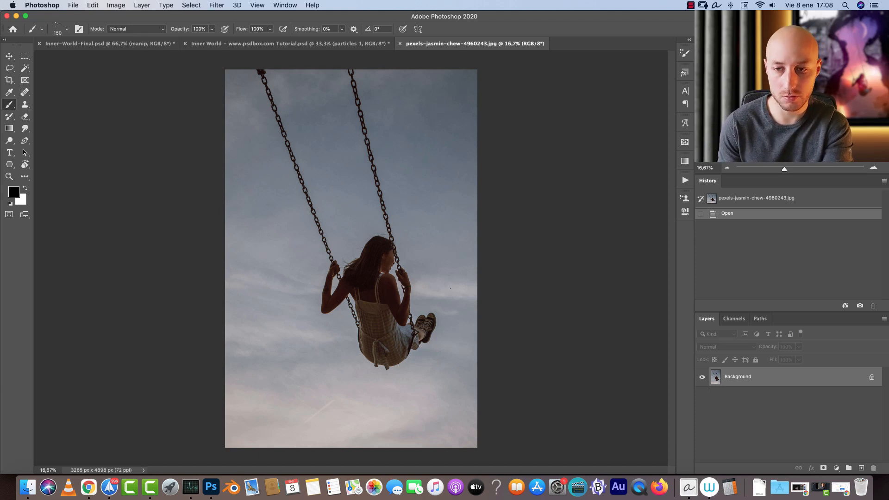
{"action": "key", "text": "super+1"}
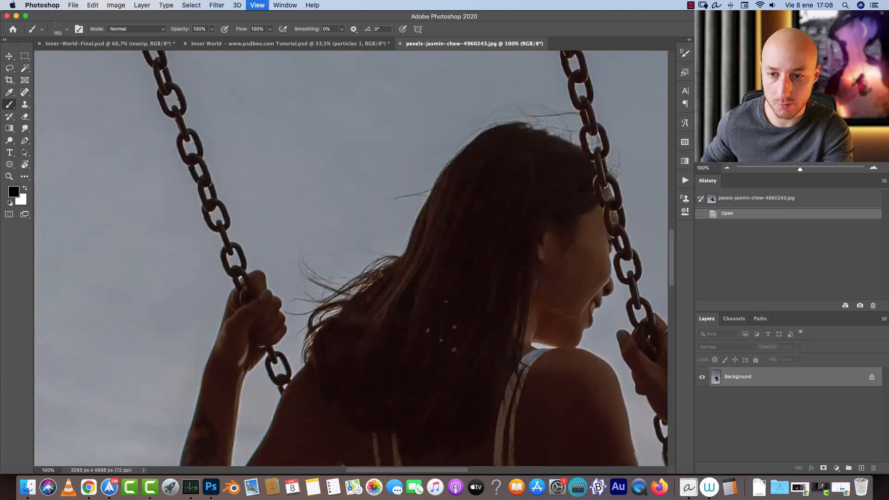
Step: Examine the swing chains at 100% and the whole woman on the swing at 25%
{"action": "left_click_drag", "start_coordinate": [454, 283], "coordinate": [463, 357]}
{"action": "left_click_drag", "start_coordinate": [484, 320], "coordinate": [485, 317]}
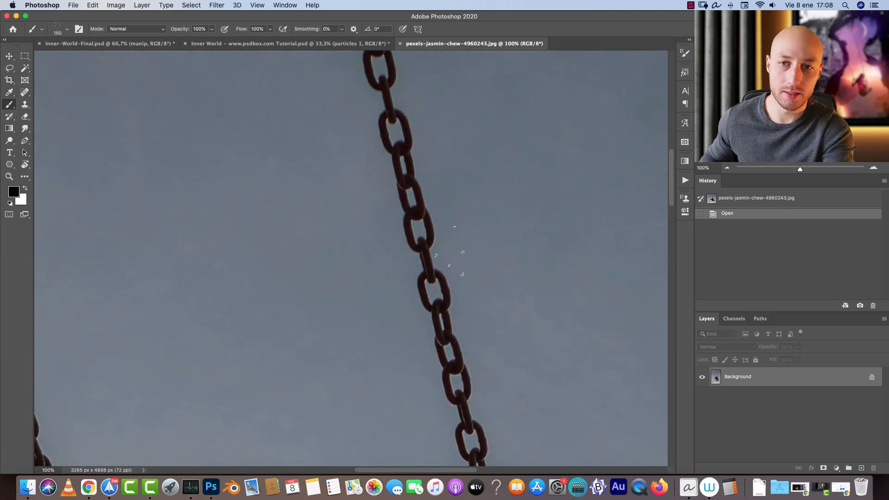
{"action": "left_click", "coordinate": [727, 168]}
{"action": "left_click", "coordinate": [727, 168]}
{"action": "left_click", "coordinate": [726, 168]}
{"action": "left_click", "coordinate": [726, 168]}
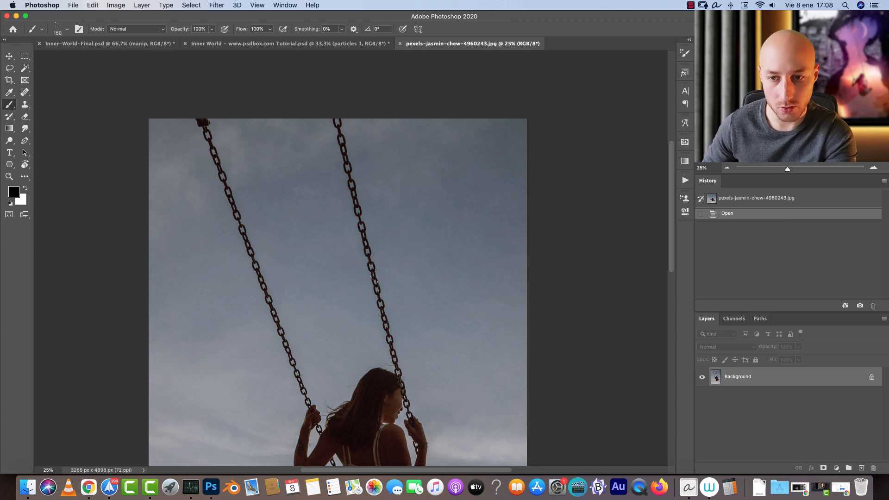
{"action": "scroll", "coordinate": [370, 271], "scroll_direction": "up", "scroll_amount": 4}
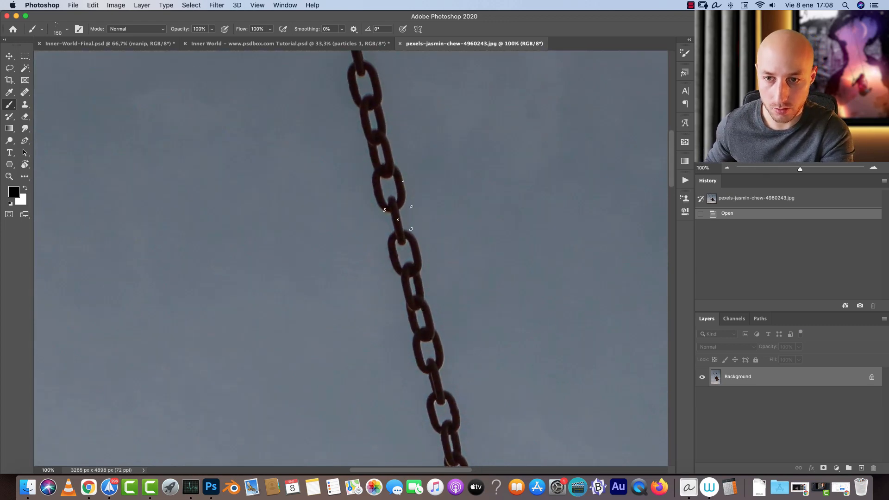
{"action": "left_click", "coordinate": [9, 56]}
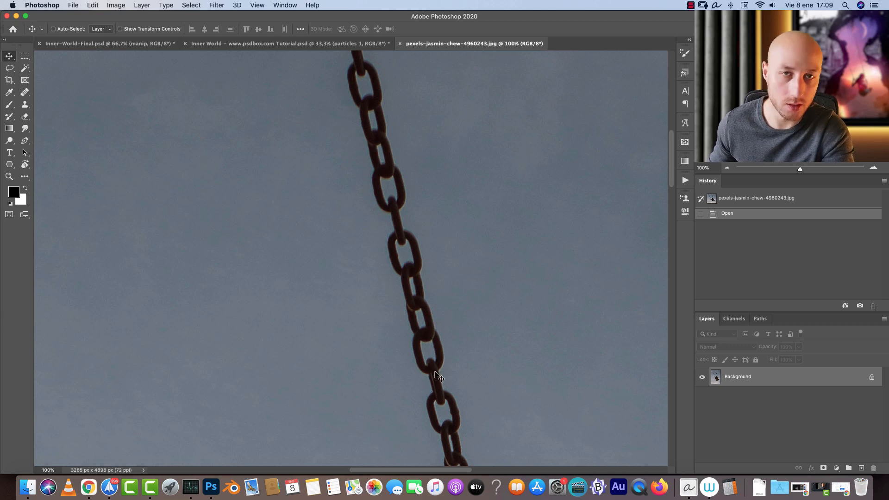
{"action": "left_click", "coordinate": [726, 168]}
{"action": "left_click", "coordinate": [727, 168]}
{"action": "left_click", "coordinate": [726, 168]}
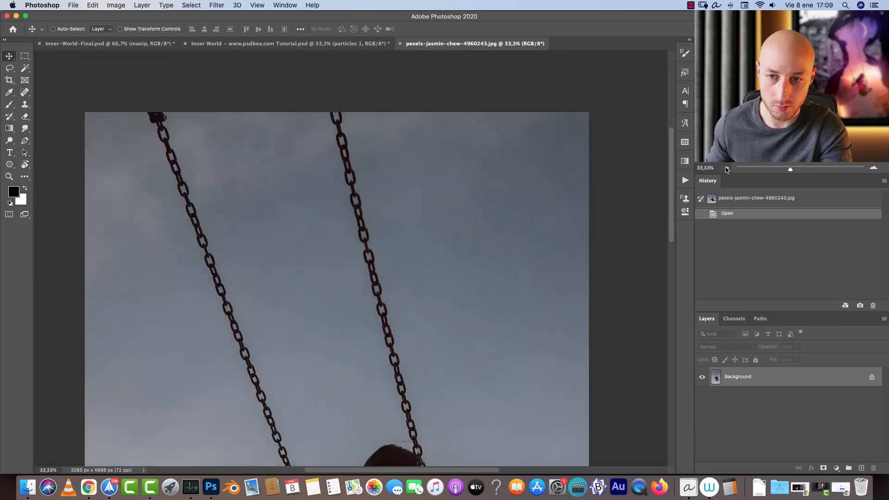
{"action": "left_click", "coordinate": [726, 168]}
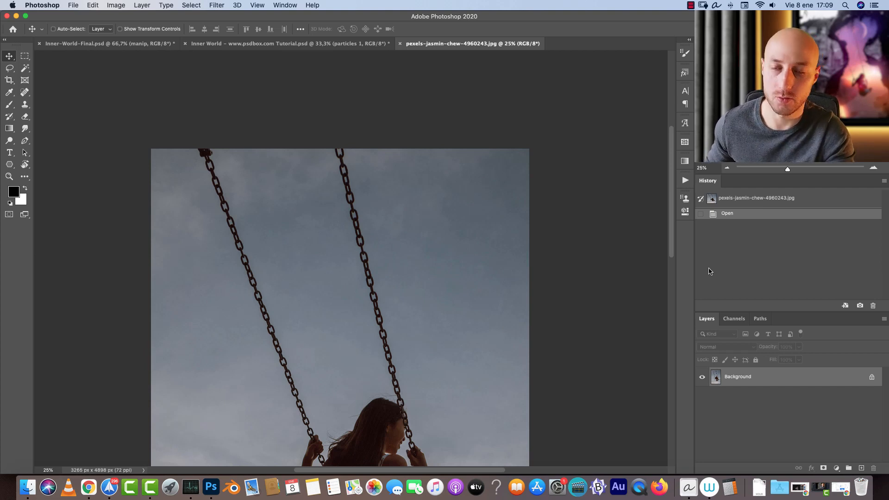
{"action": "left_click_drag", "start_coordinate": [568, 340], "coordinate": [563, 229]}
Step: Compare the swing photo's Red, Green and Blue channels for contrast between the woman and the sky
{"action": "left_click", "coordinate": [733, 321]}
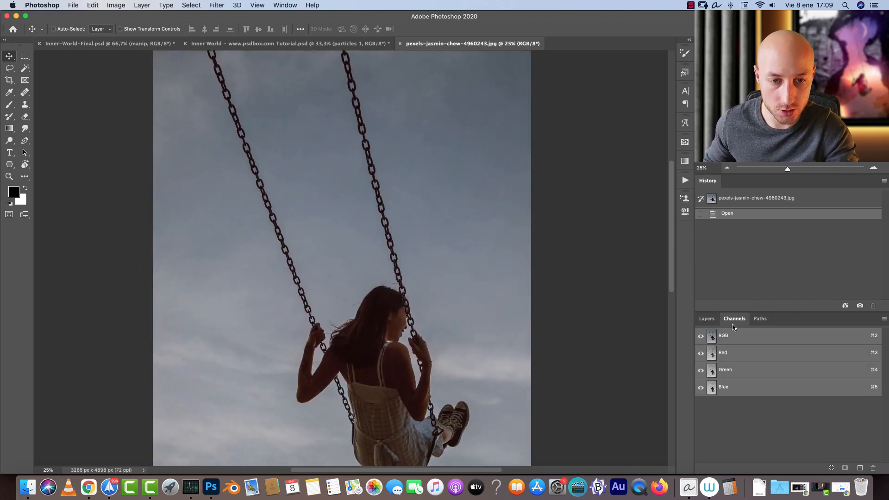
{"action": "left_click", "coordinate": [740, 357]}
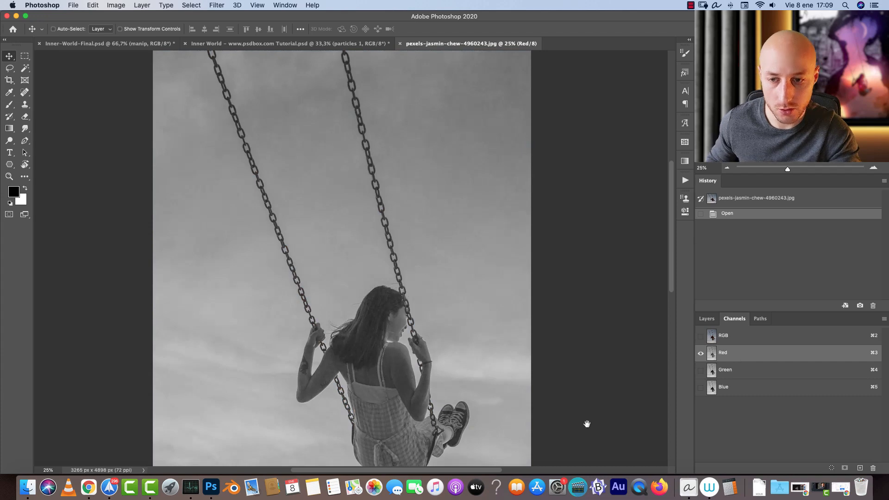
{"action": "left_click_drag", "start_coordinate": [600, 416], "coordinate": [549, 314]}
{"action": "left_click", "coordinate": [775, 369]}
{"action": "left_click", "coordinate": [760, 386]}
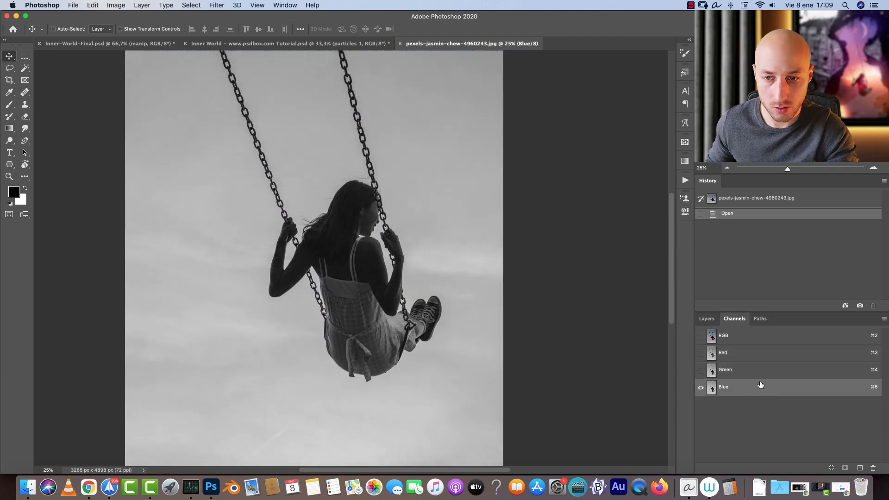
{"action": "left_click", "coordinate": [739, 348]}
{"action": "left_click", "coordinate": [744, 376]}
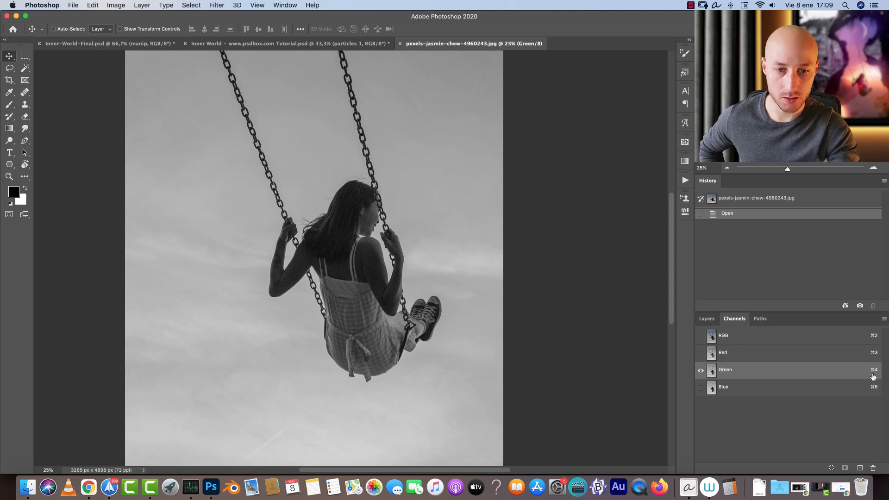
{"action": "left_click", "coordinate": [762, 389]}
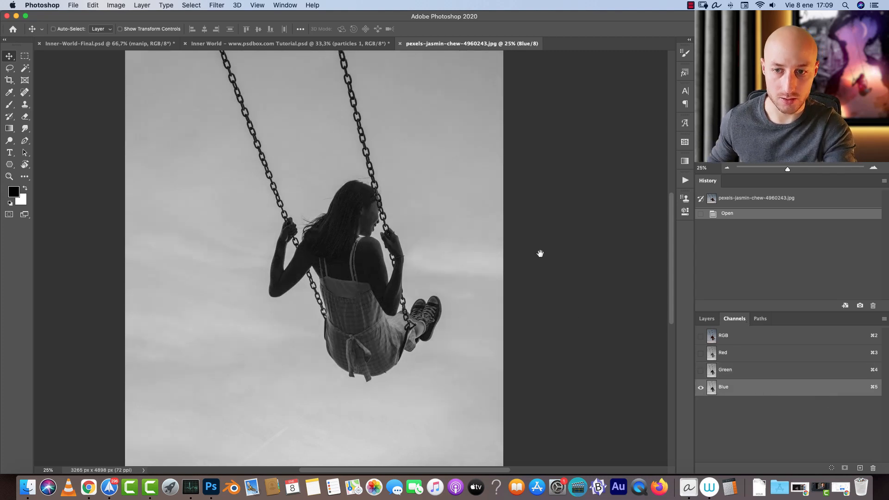
{"action": "left_click_drag", "start_coordinate": [542, 256], "coordinate": [514, 348]}
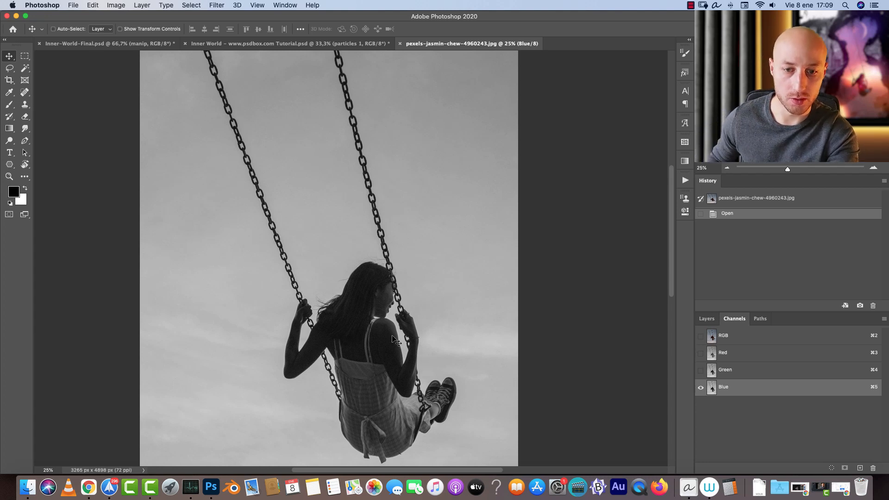
Step: Recheck the dark figure and chains against the sky in each color channel, and select the Blue channel
{"action": "left_click", "coordinate": [748, 355]}
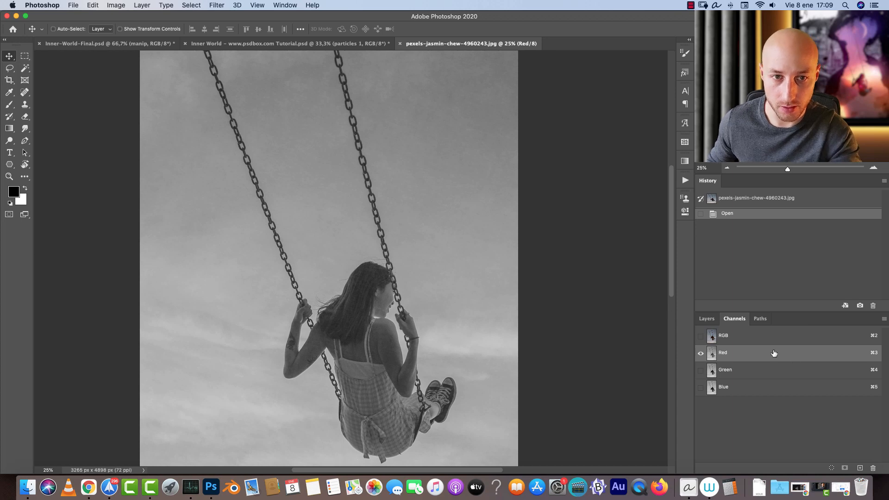
{"action": "left_click", "coordinate": [755, 371]}
{"action": "left_click", "coordinate": [755, 354]}
{"action": "left_click", "coordinate": [754, 367]}
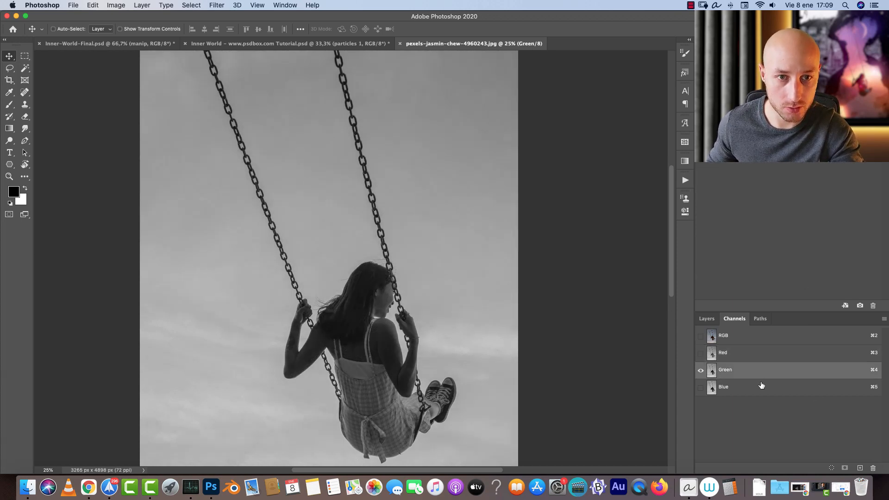
{"action": "left_click", "coordinate": [759, 387]}
{"action": "left_click", "coordinate": [756, 353]}
{"action": "left_click", "coordinate": [763, 381]}
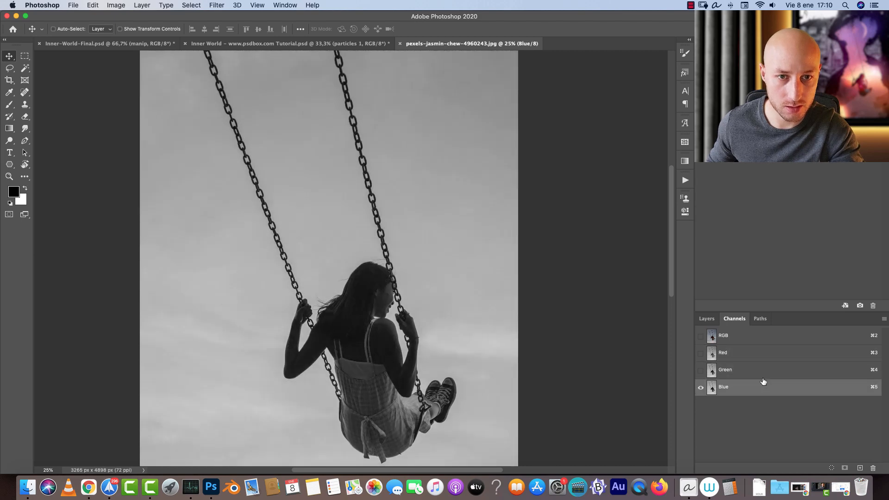
{"action": "left_click", "coordinate": [755, 354]}
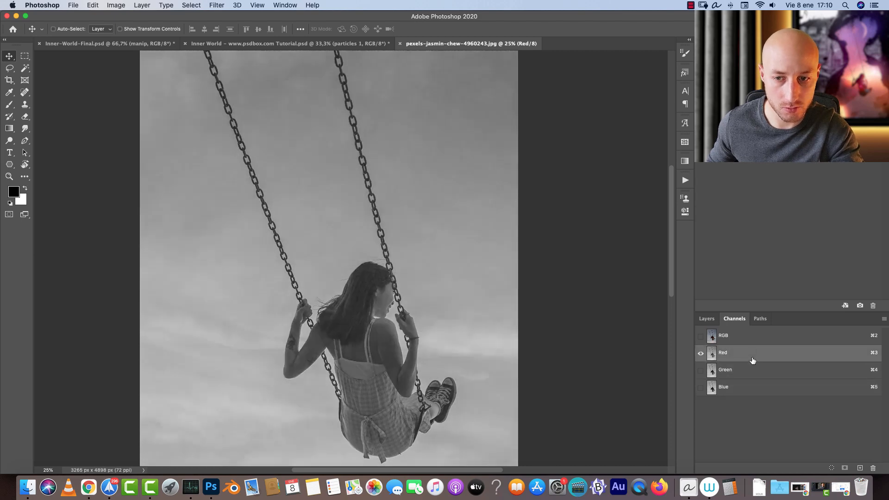
{"action": "left_click", "coordinate": [751, 388]}
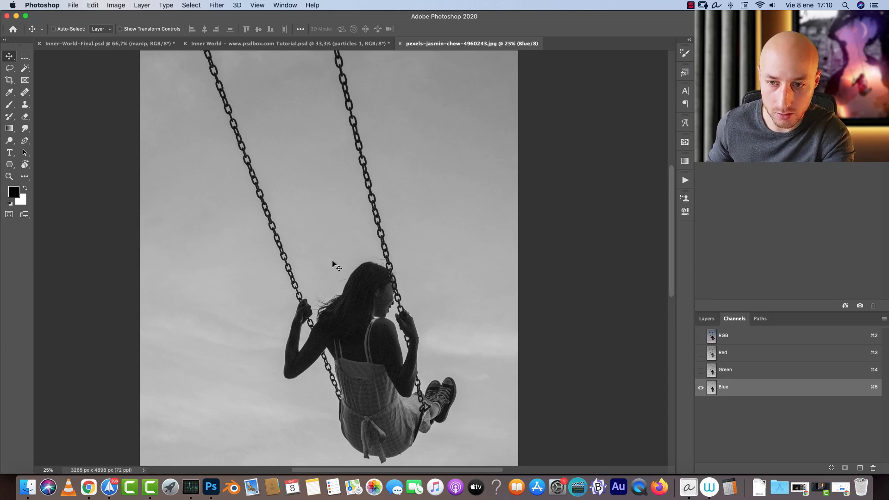
{"action": "left_click", "coordinate": [736, 371]}
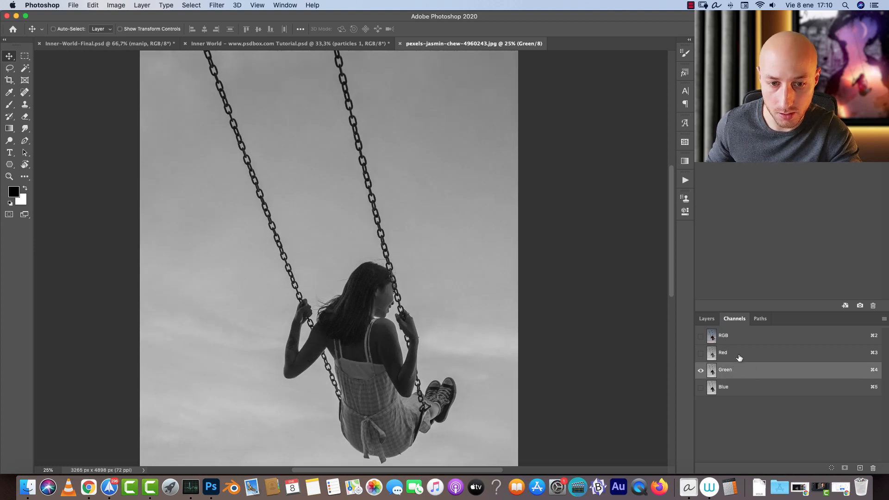
{"action": "left_click", "coordinate": [741, 354]}
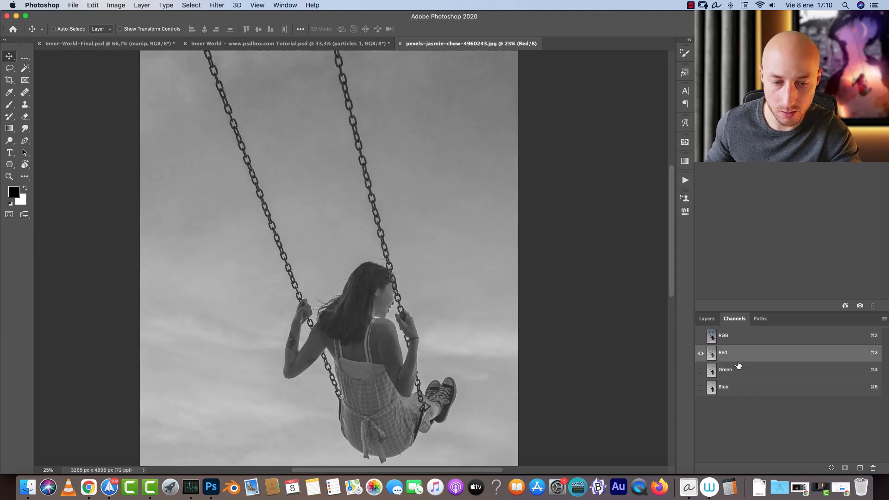
{"action": "left_click", "coordinate": [759, 391]}
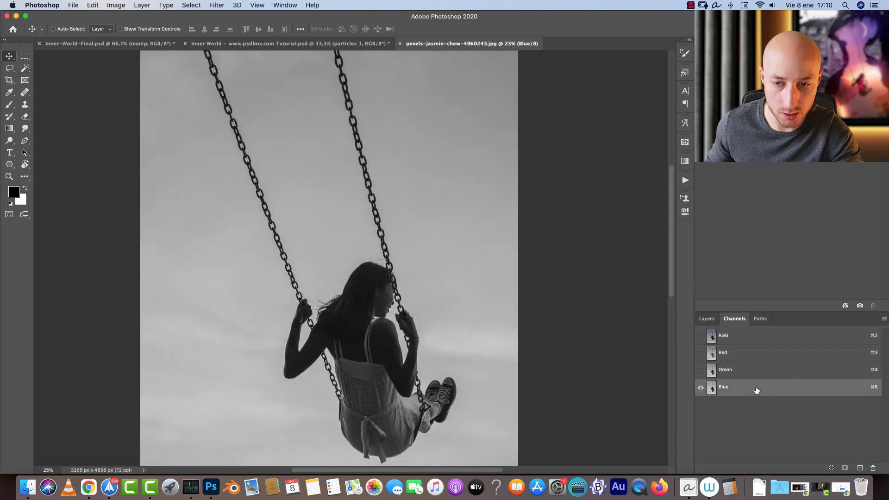
Step: Start a Calculations operation using the Background layer's Blue channel for both sources, with the result as a new channel
{"action": "left_click", "coordinate": [116, 5]}
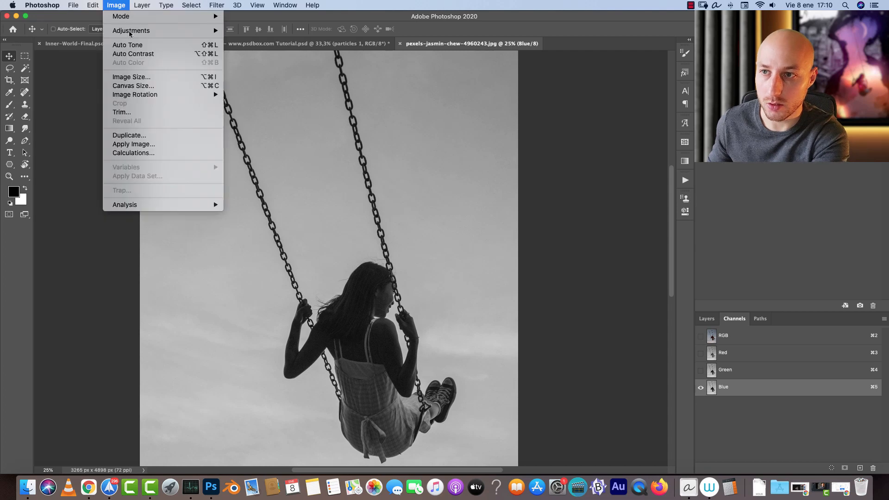
{"action": "left_click", "coordinate": [147, 157]}
{"action": "left_click_drag", "start_coordinate": [596, 148], "coordinate": [668, 148]}
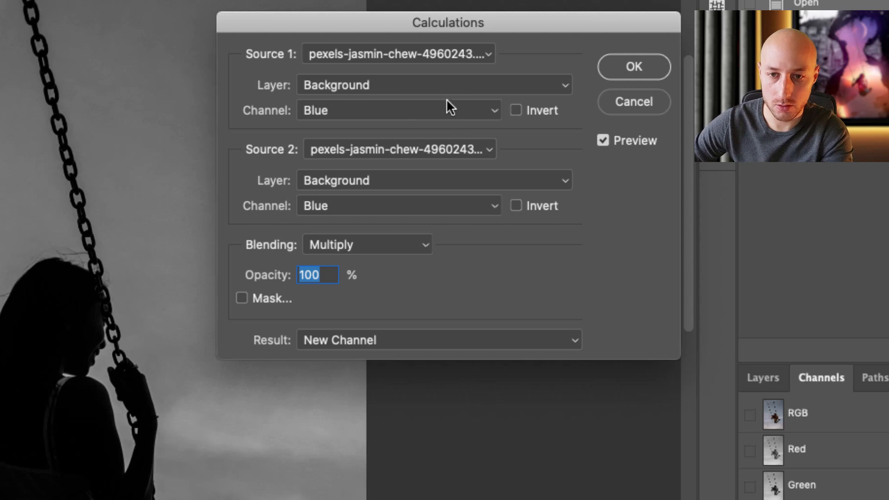
{"action": "left_click", "coordinate": [456, 85]}
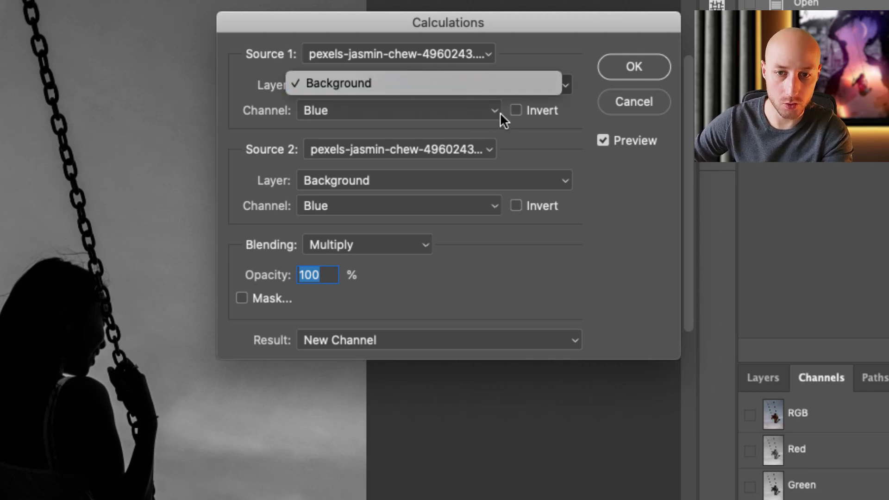
{"action": "left_click", "coordinate": [546, 43]}
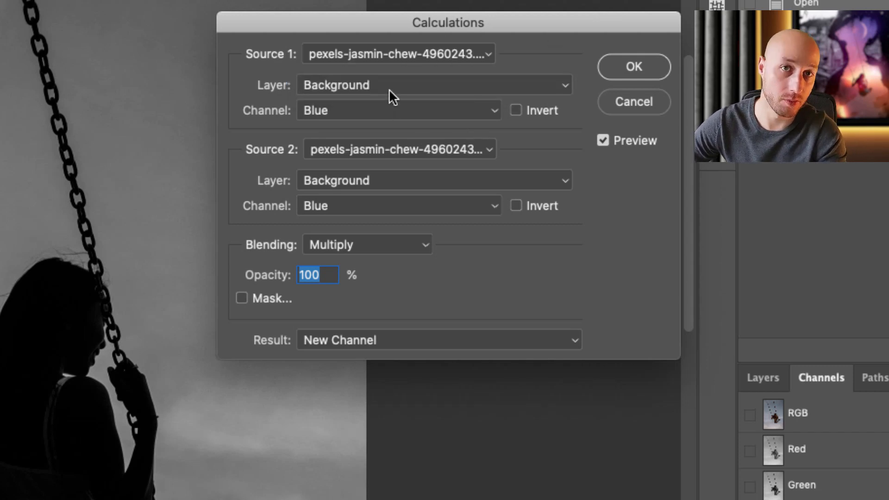
{"action": "left_click", "coordinate": [435, 54]}
{"action": "left_click", "coordinate": [543, 62]}
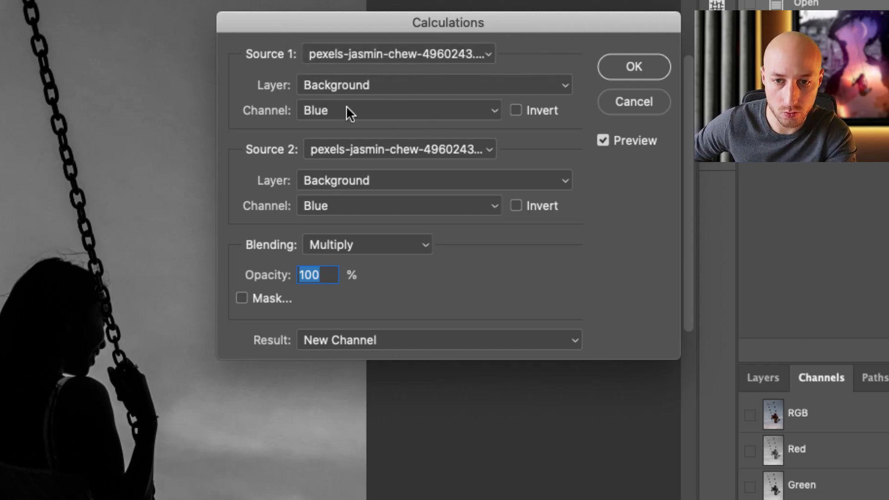
{"action": "left_click", "coordinate": [351, 110]}
{"action": "left_click", "coordinate": [399, 202]}
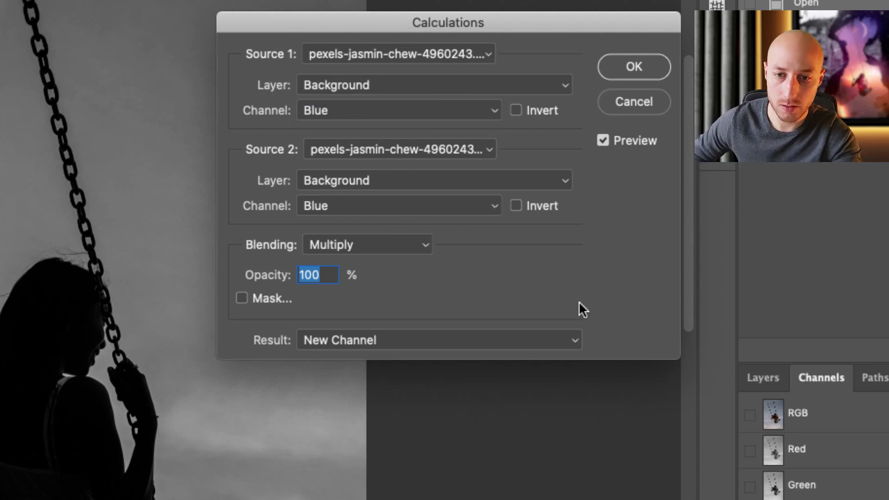
Step: Try Vivid Light as the blending mode for the channel calculation and check the silhouette preview
{"action": "left_click", "coordinate": [373, 243]}
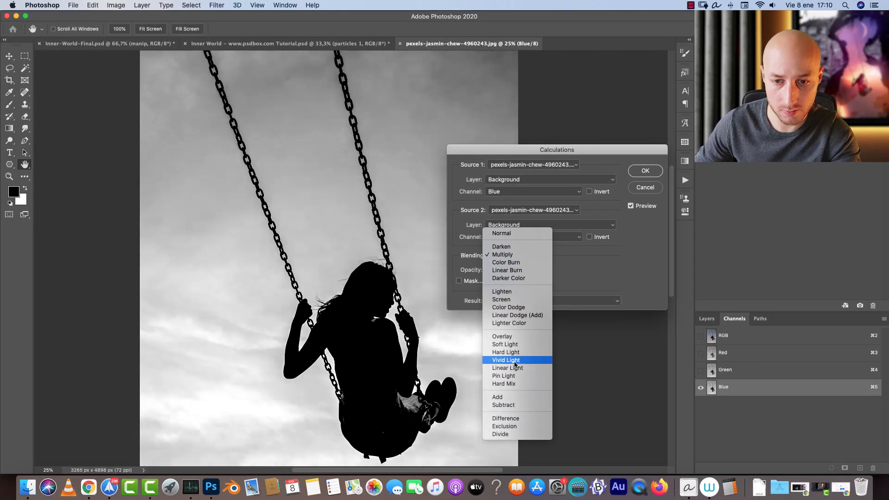
{"action": "left_click", "coordinate": [515, 360]}
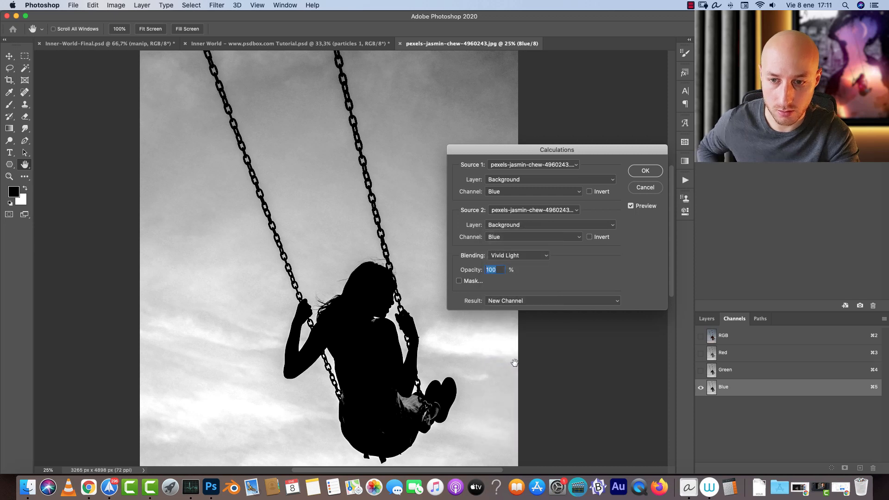
{"action": "left_click_drag", "start_coordinate": [514, 364], "coordinate": [459, 319]}
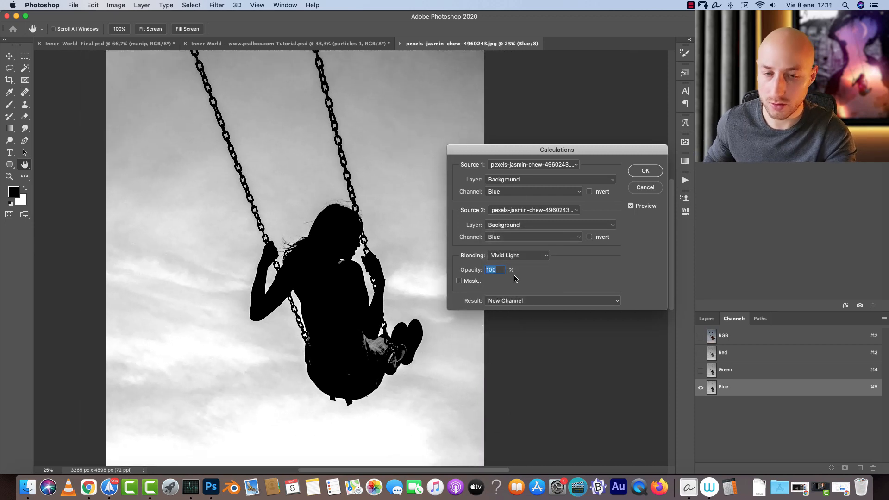
Step: Set the channel calculation's blending to Add, check the woman and chains in the preview, and create the new channel
{"action": "left_click", "coordinate": [518, 255]}
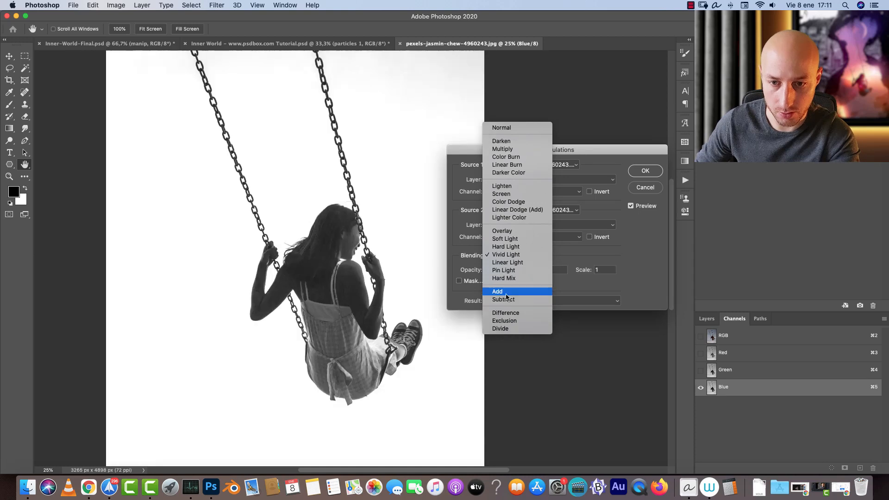
{"action": "left_click", "coordinate": [506, 291]}
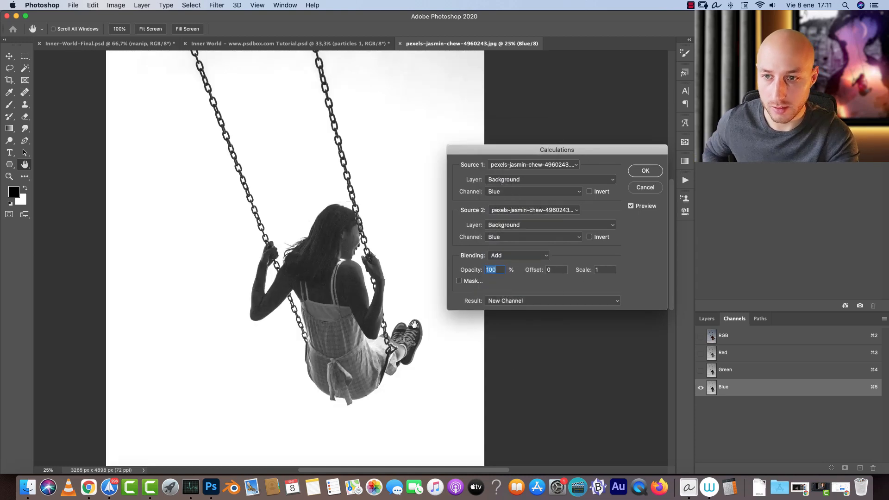
{"action": "left_click_drag", "start_coordinate": [386, 236], "coordinate": [352, 247]}
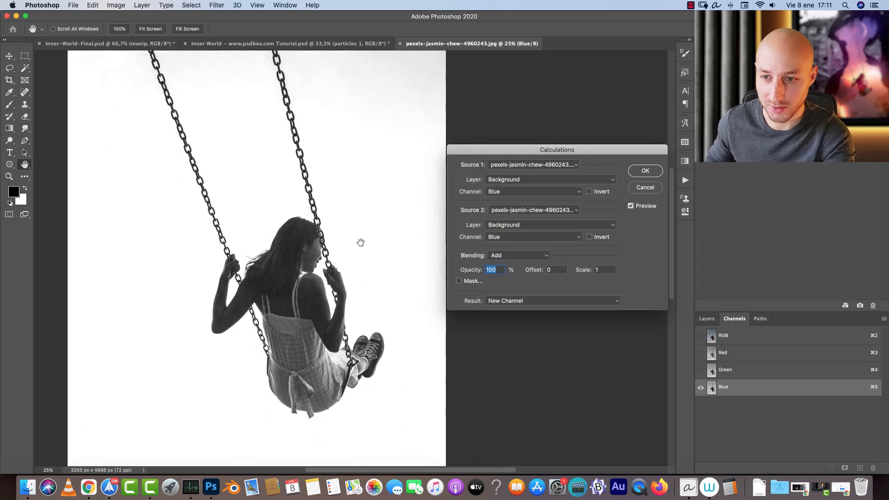
{"action": "left_click_drag", "start_coordinate": [329, 160], "coordinate": [382, 282]}
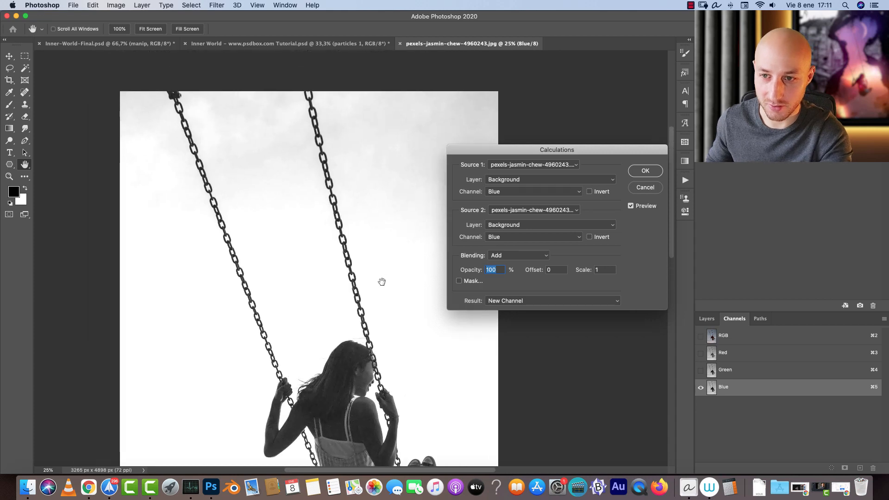
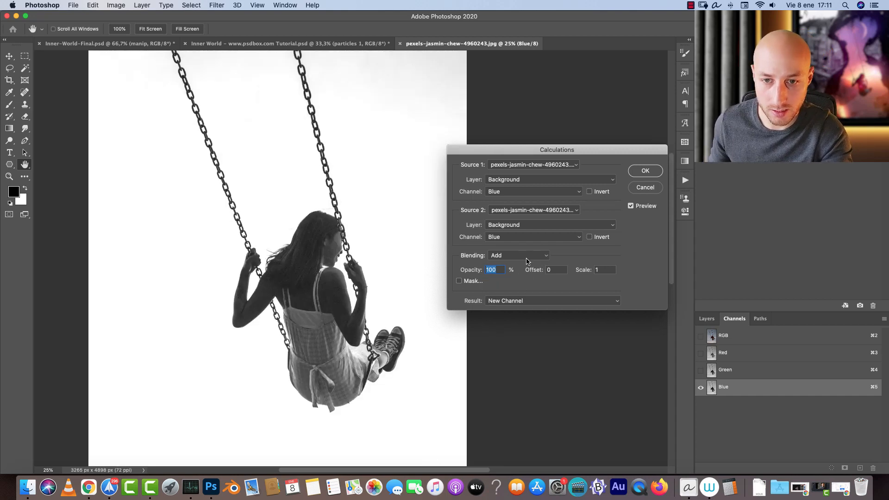
{"action": "left_click", "coordinate": [519, 255]}
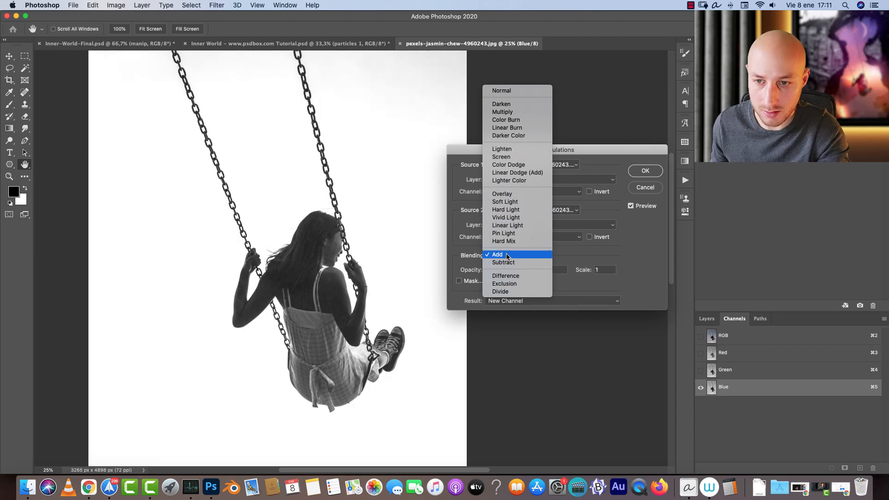
{"action": "left_click", "coordinate": [507, 256]}
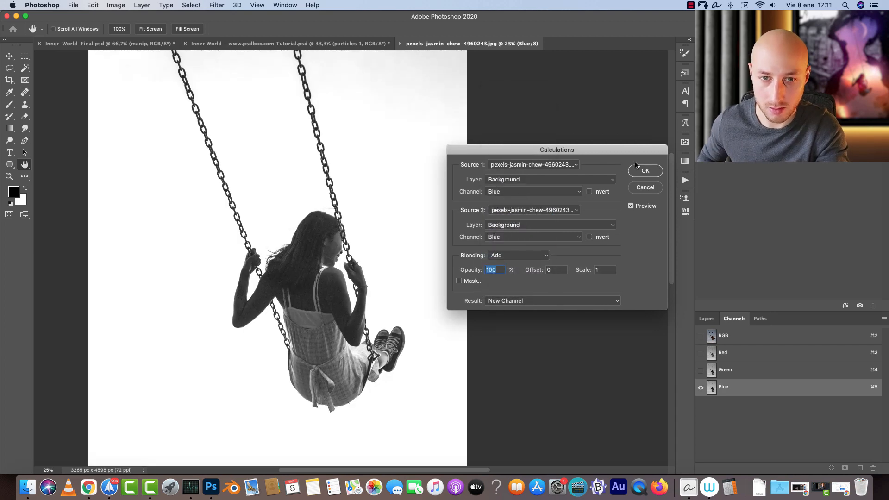
{"action": "left_click", "coordinate": [643, 170]}
{"action": "scroll", "coordinate": [447, 240], "scroll_direction": "up", "scroll_amount": 10}
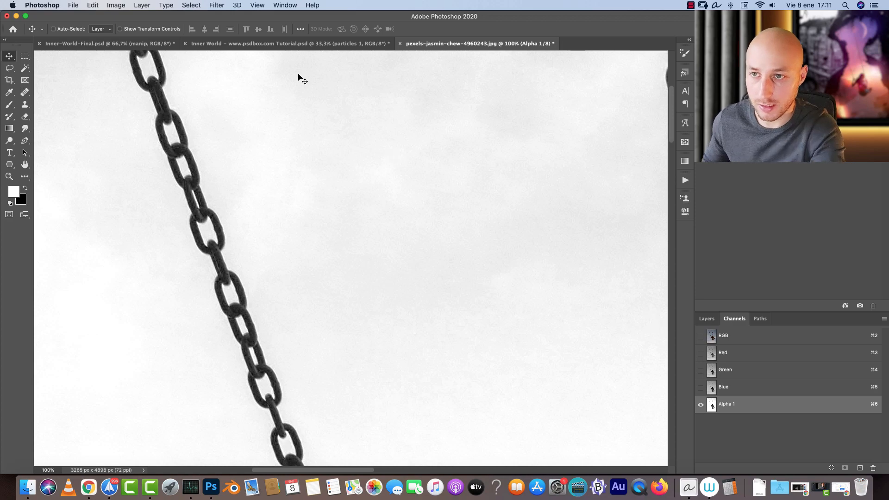
Step: Return to the Blue channel and rerun Calculations with Blue for both sources, Add blending and New Channel as the result
{"action": "key", "text": "super+5"}
{"action": "key", "text": "x"}
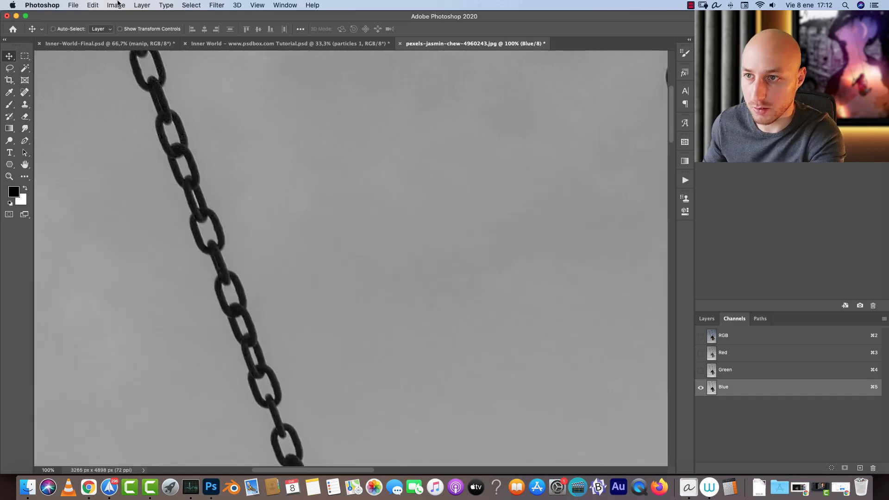
{"action": "left_click", "coordinate": [118, 5]}
{"action": "left_click", "coordinate": [161, 151]}
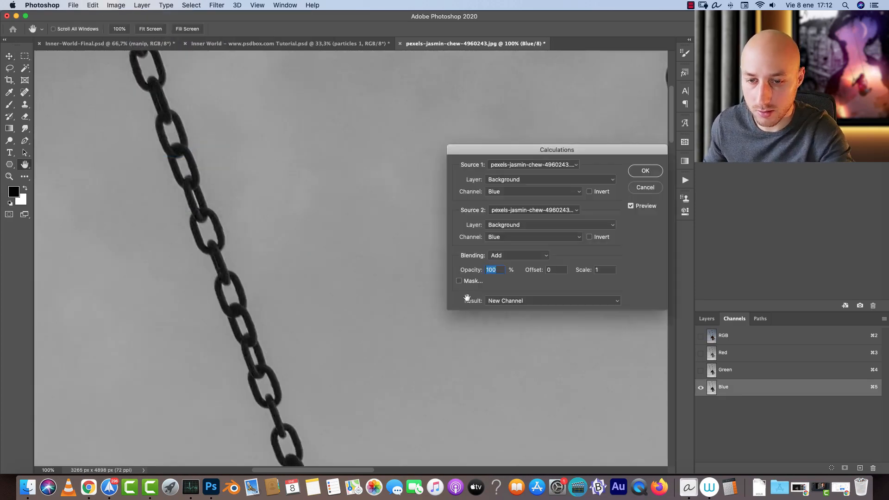
{"action": "left_click", "coordinate": [516, 302]}
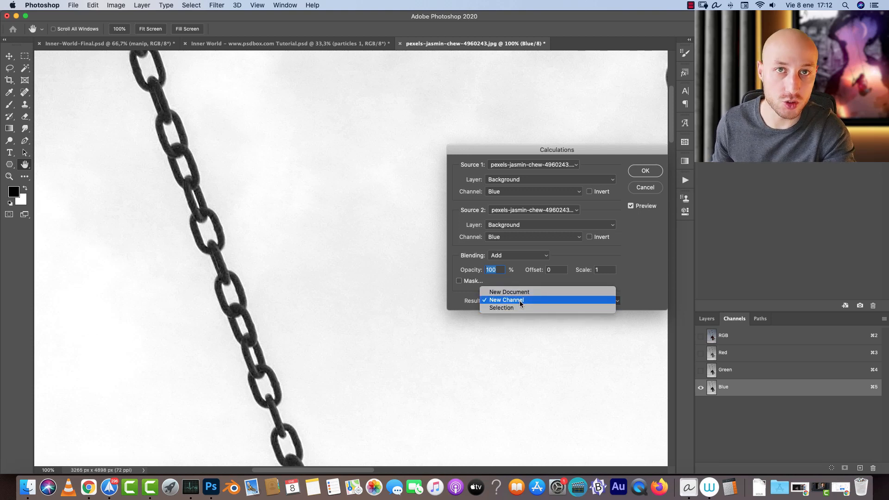
{"action": "left_click", "coordinate": [523, 302]}
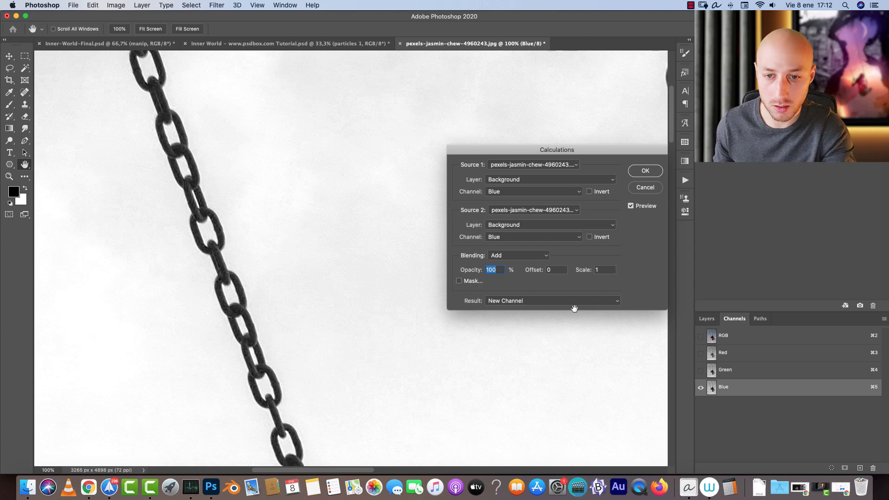
{"action": "left_click", "coordinate": [556, 303]}
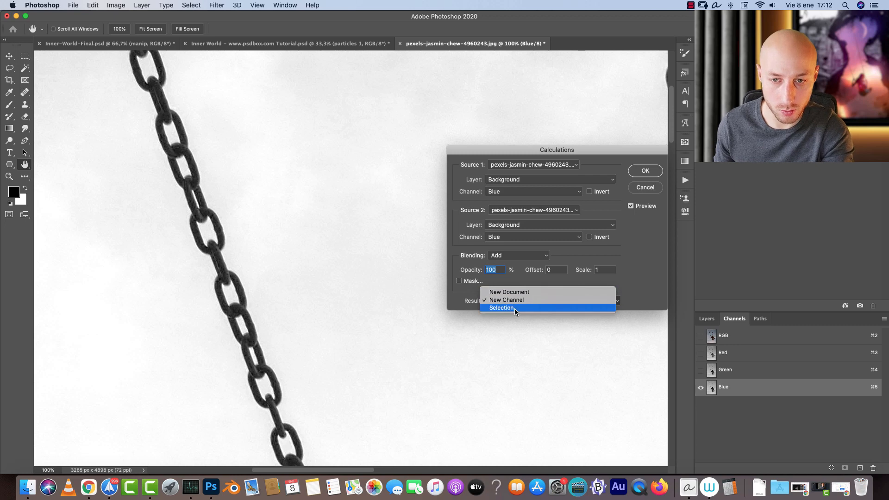
{"action": "left_click", "coordinate": [566, 297]}
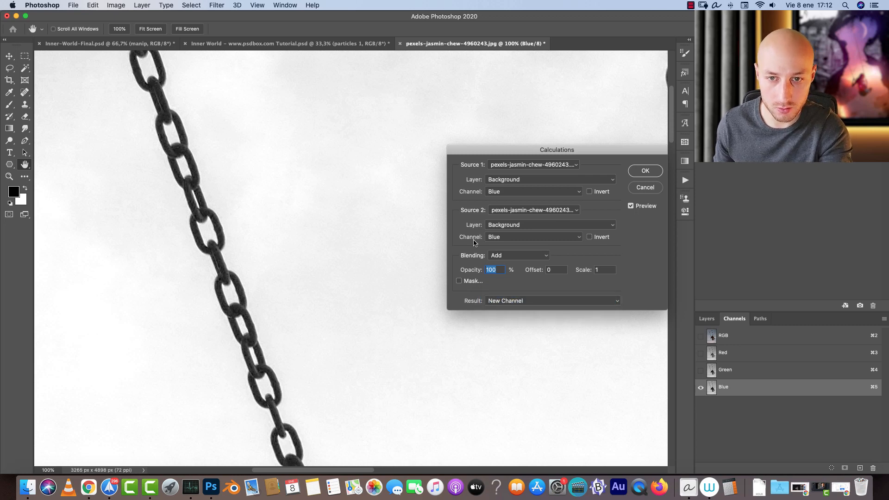
{"action": "left_click", "coordinate": [645, 170]}
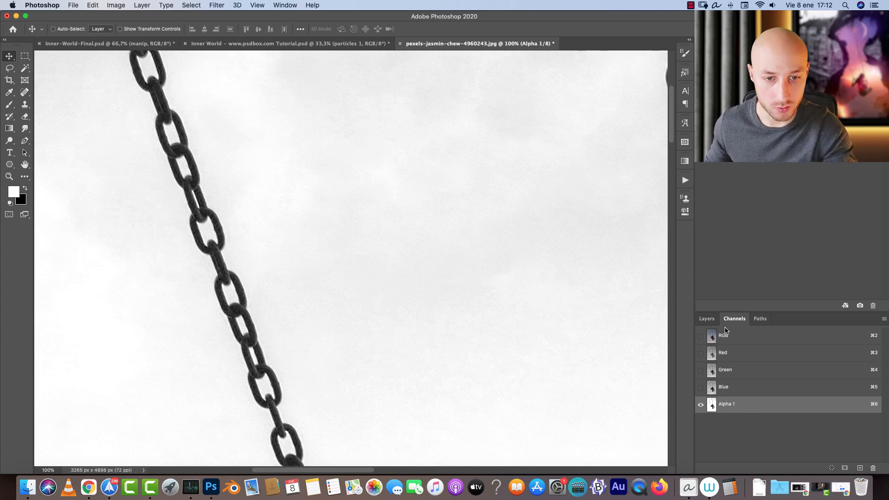
Step: Increase the new alpha channel's contrast with Levels, using input levels of 21, 0.68 and 201
{"action": "scroll", "coordinate": [495, 393], "scroll_direction": "down", "scroll_amount": 5}
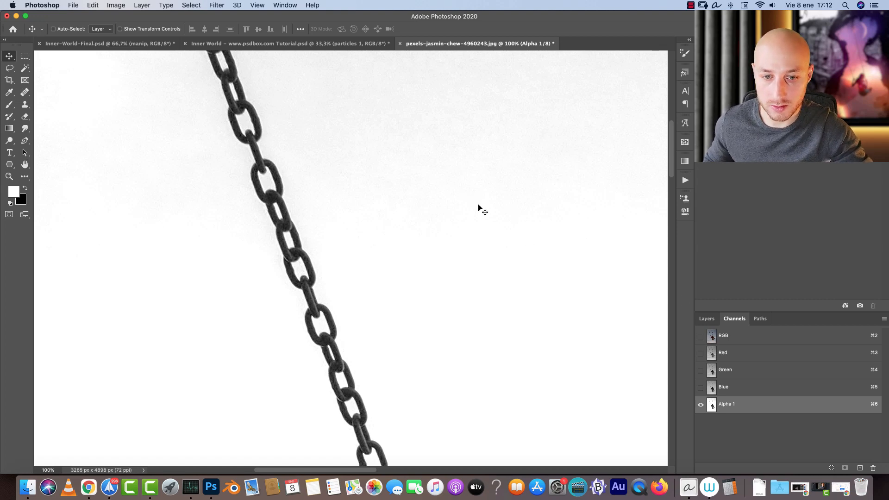
{"action": "scroll", "coordinate": [482, 211], "scroll_direction": "down", "scroll_amount": 8}
{"action": "scroll", "coordinate": [404, 218], "scroll_direction": "up", "scroll_amount": 6}
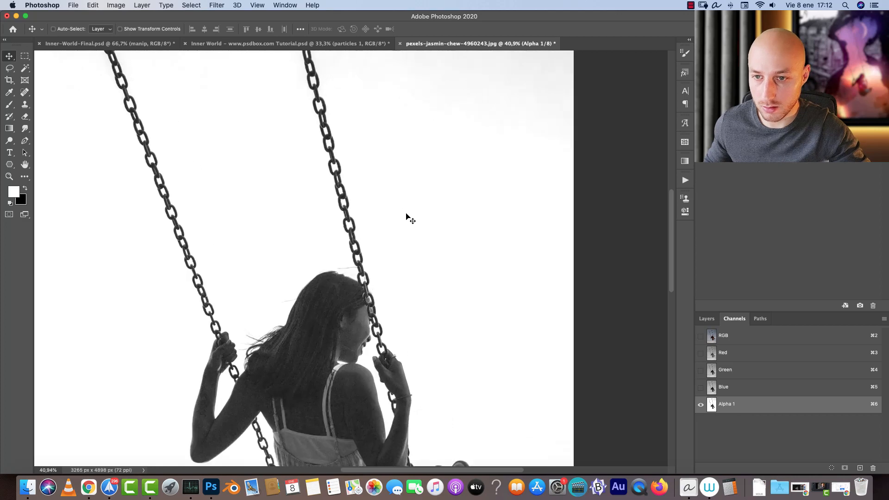
{"action": "left_click_drag", "start_coordinate": [352, 236], "coordinate": [451, 317]}
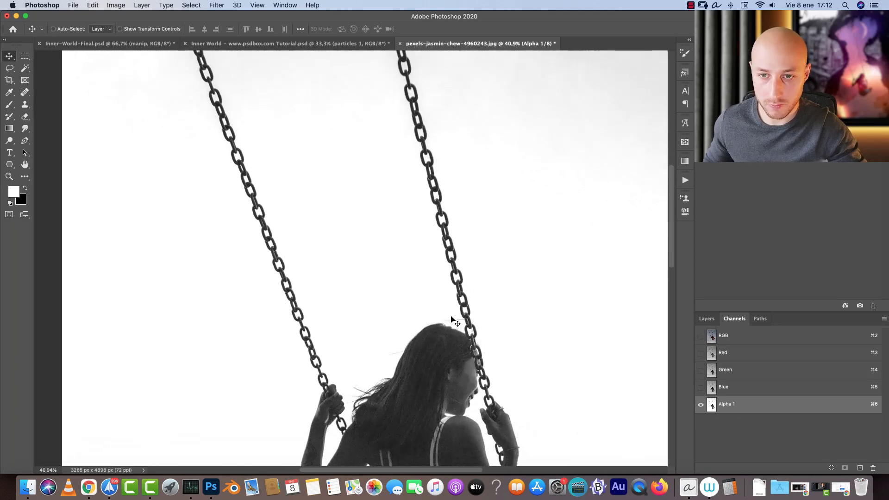
{"action": "scroll", "coordinate": [495, 218], "scroll_direction": "down", "scroll_amount": 3}
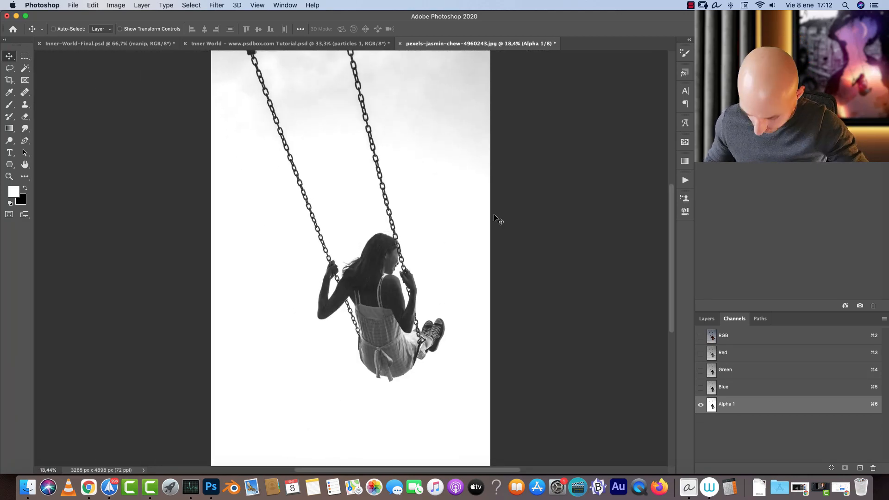
{"action": "key", "text": "super+l"}
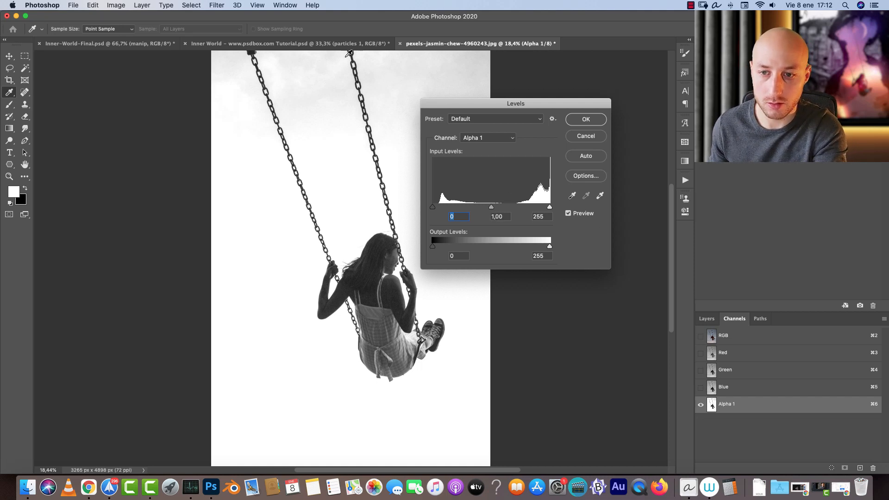
{"action": "left_click_drag", "start_coordinate": [550, 207], "coordinate": [541, 207]}
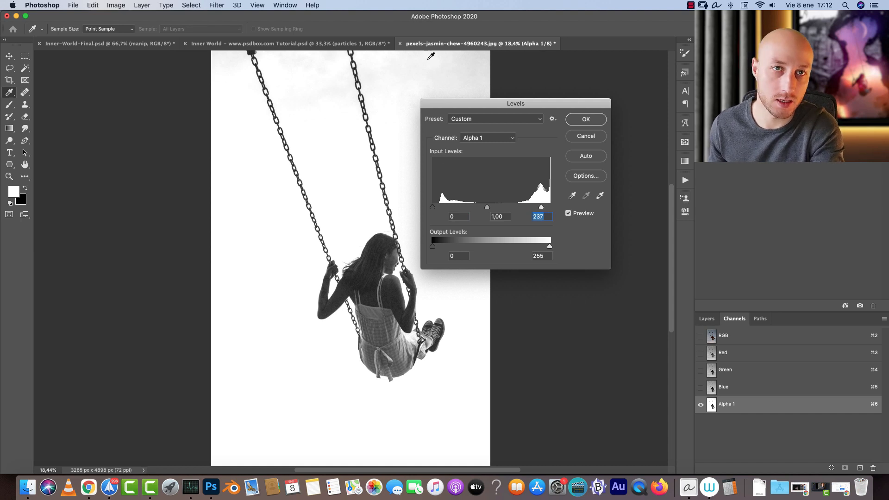
{"action": "left_click_drag", "start_coordinate": [550, 103], "coordinate": [627, 115]}
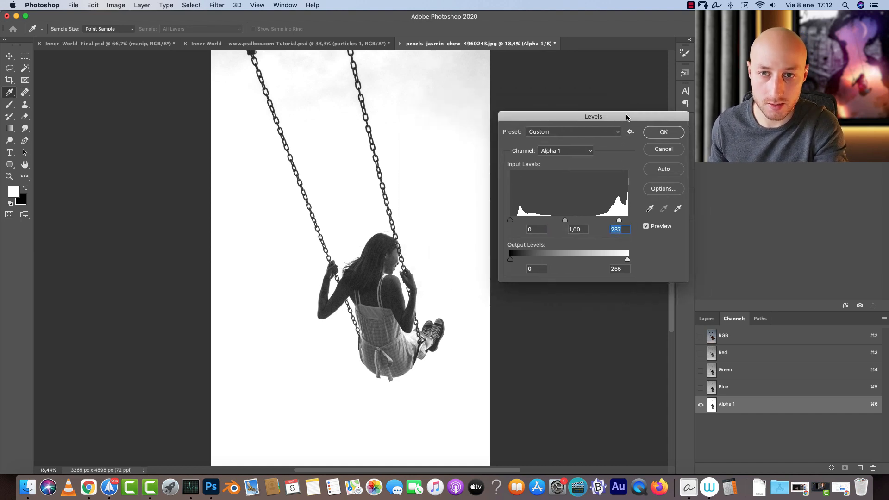
{"action": "left_click_drag", "start_coordinate": [621, 221], "coordinate": [567, 220]}
{"action": "left_click_drag", "start_coordinate": [512, 221], "coordinate": [515, 224]}
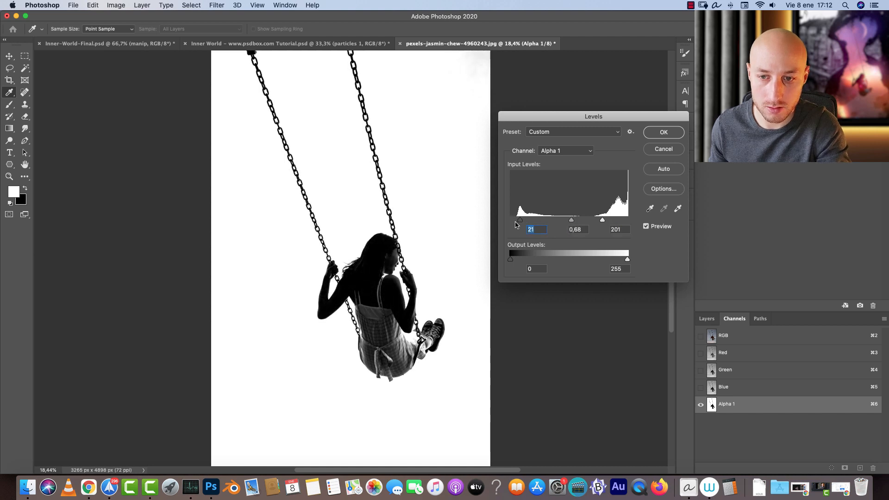
{"action": "left_click", "coordinate": [663, 132]}
{"action": "key", "text": "v"}
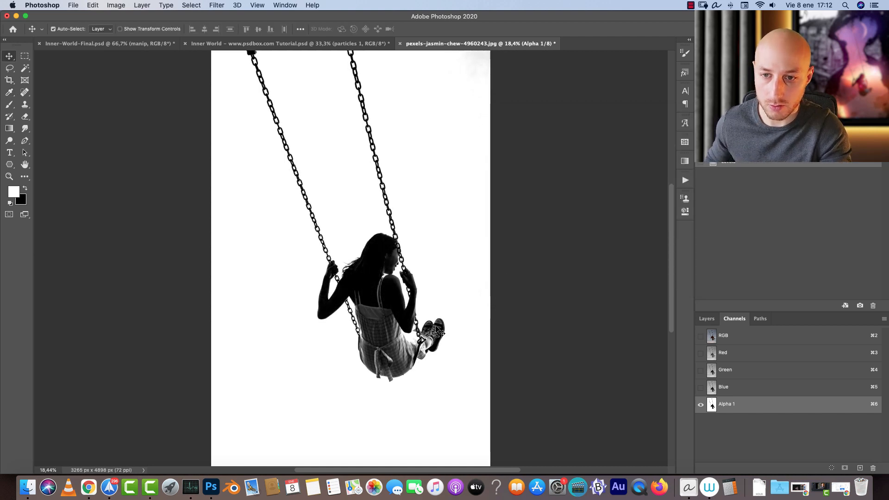
Step: Choose a hard round brush at 100% hardness for the alpha channel and shrink it to fit the woman's raised forearm
{"action": "key", "text": "super+1"}
{"action": "scroll", "coordinate": [476, 302], "scroll_direction": "down", "scroll_amount": 3}
{"action": "scroll", "coordinate": [476, 302], "scroll_direction": "left", "scroll_amount": 3}
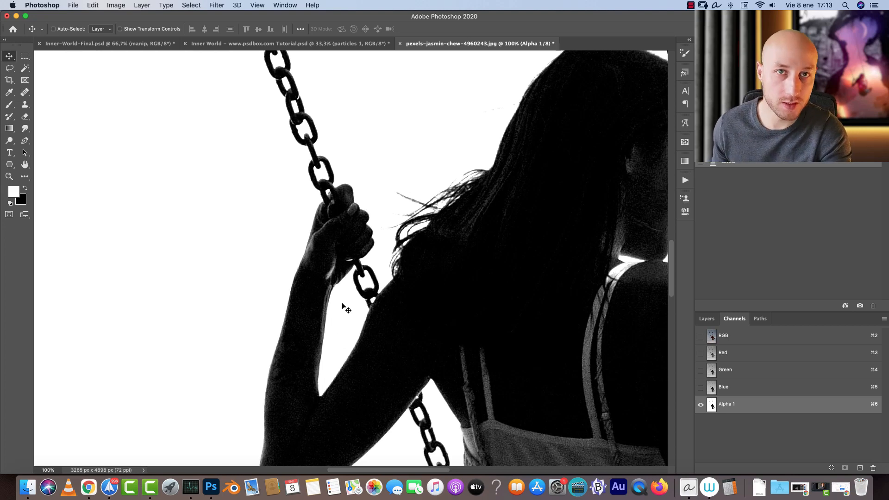
{"action": "key", "text": "b"}
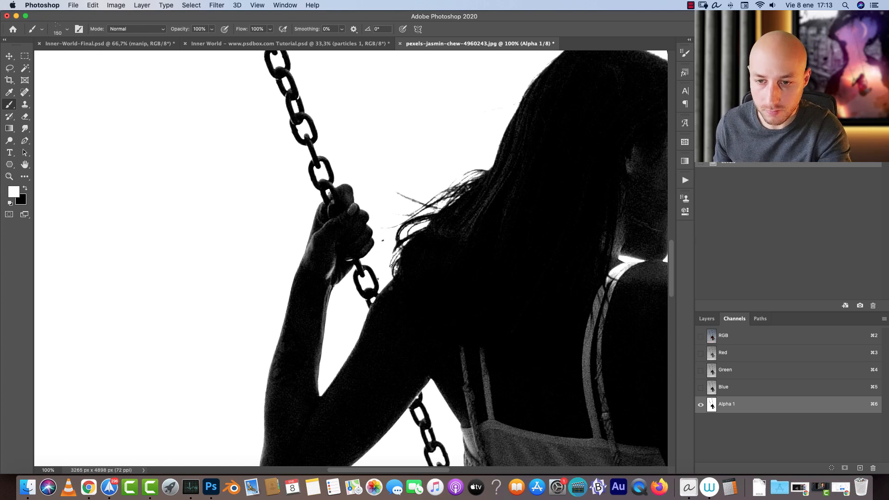
{"action": "right_click", "coordinate": [386, 170]}
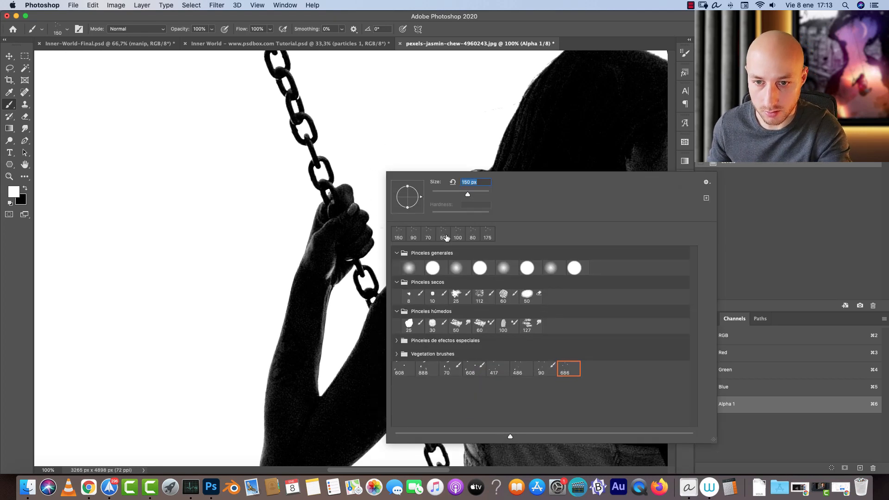
{"action": "left_click", "coordinate": [434, 269]}
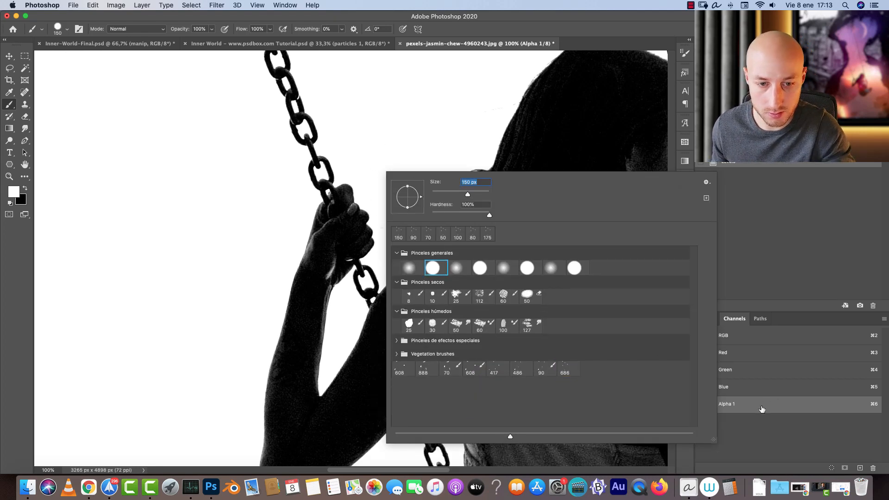
{"action": "left_click", "coordinate": [741, 407]}
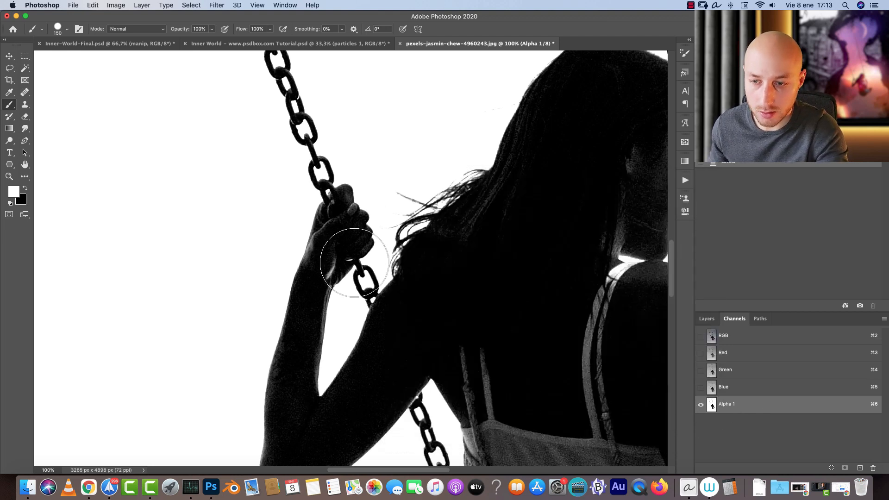
{"action": "key", "text": "bracketleft"}
{"action": "key", "text": "bracketleft"}
{"action": "key", "text": "bracketleft"}
{"action": "key", "text": "bracketleft"}
{"action": "key", "text": "bracketleft"}
{"action": "key", "text": "bracketleft"}
{"action": "key", "text": "bracketleft"}
{"action": "key", "text": "bracketleft"}
{"action": "key", "text": "bracketleft"}
Step: Set the brush to black at 15 px, test Normal-mode strokes along the raised forearm's outer edge, and undo the last one
{"action": "left_click_drag", "start_coordinate": [319, 236], "coordinate": [312, 264]}
{"action": "key", "text": "super+z"}
{"action": "key", "text": "x"}
{"action": "key", "text": "bracketleft"}
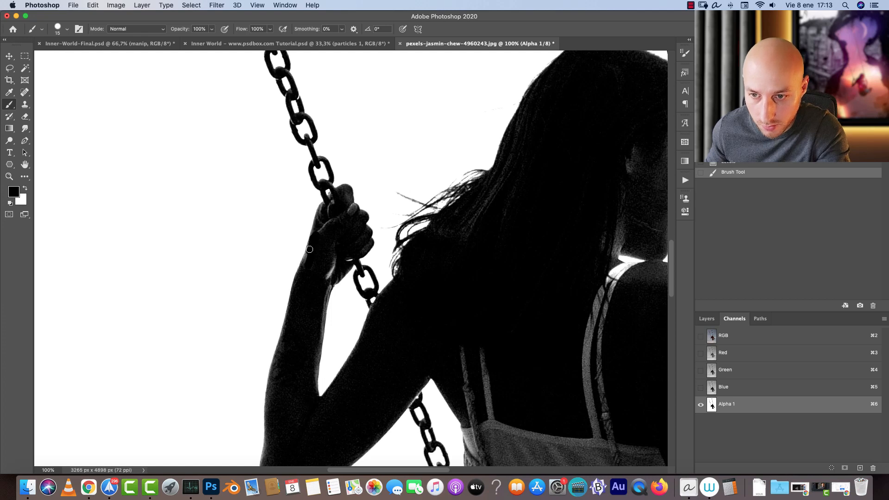
{"action": "left_click_drag", "start_coordinate": [298, 283], "coordinate": [294, 276]}
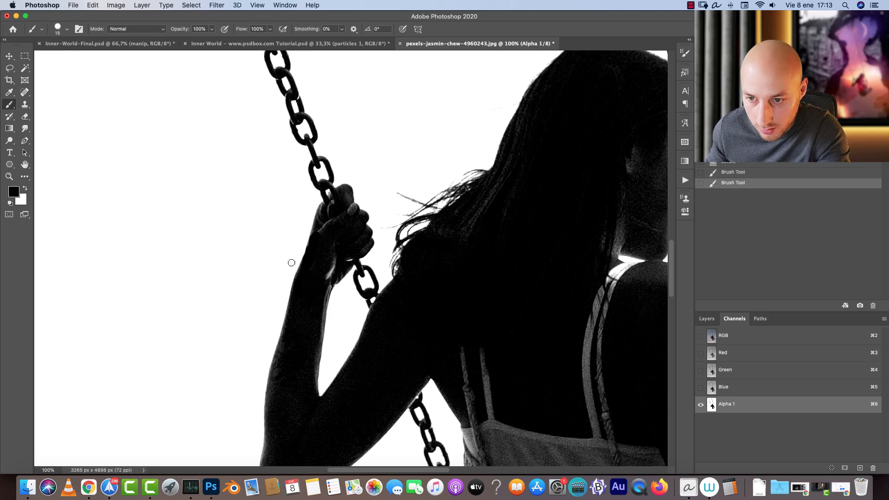
{"action": "key", "text": "super+z"}
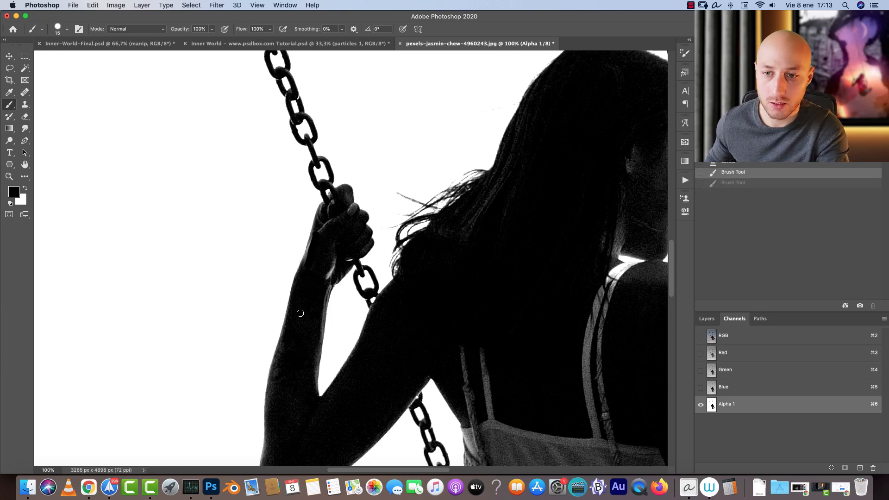
Step: Set the brush's blending mode to Overlay and enlarge its size to 35 px
{"action": "left_click", "coordinate": [150, 30]}
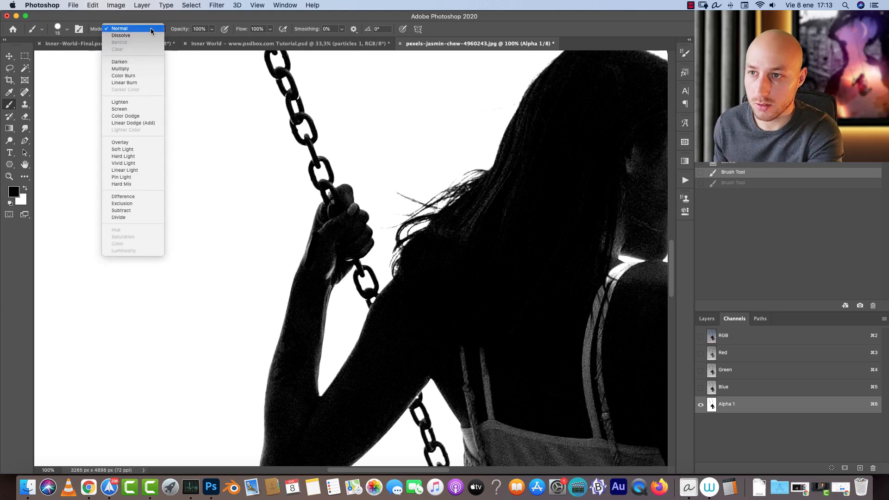
{"action": "left_click", "coordinate": [139, 143]}
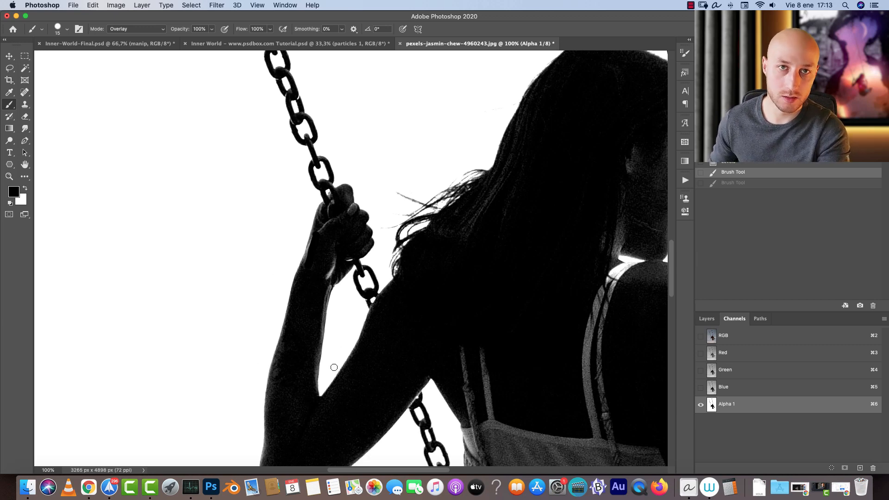
{"action": "key", "text": "bracketright"}
{"action": "key", "text": "bracketright"}
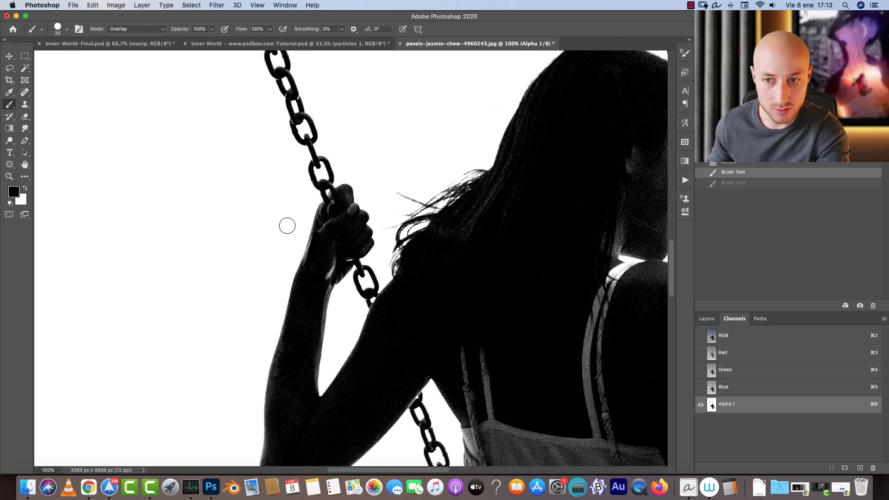
Step: Darken the woman's raised fist, forearm and elbow to solid black with the Overlay brush, enlarging it to 45 px for the arm
{"action": "left_click_drag", "start_coordinate": [325, 276], "coordinate": [286, 221]}
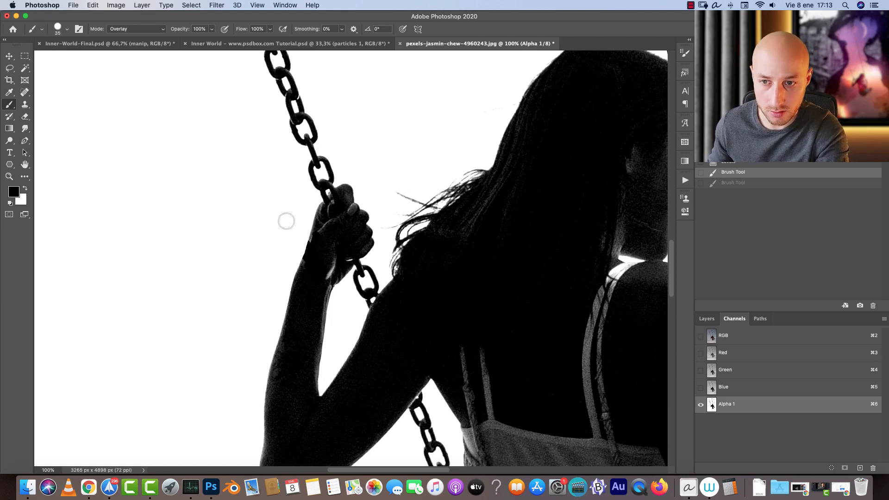
{"action": "mouse_move", "coordinate": [332, 250]}
{"action": "left_mouse_down"}
{"action": "mouse_move", "coordinate": [320, 369]}
{"action": "mouse_move", "coordinate": [353, 242]}
{"action": "mouse_move", "coordinate": [320, 310]}
{"action": "mouse_move", "coordinate": [336, 203]}
{"action": "mouse_move", "coordinate": [323, 171]}
{"action": "mouse_move", "coordinate": [318, 195]}
{"action": "left_mouse_up"}
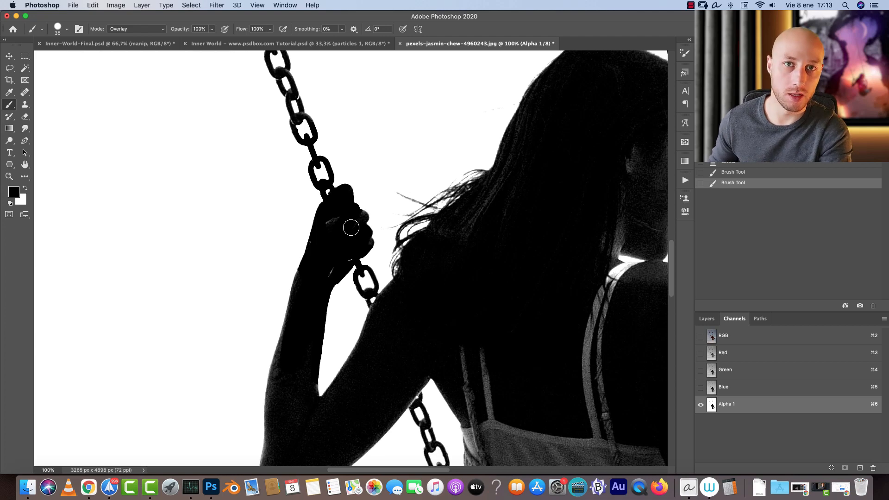
{"action": "scroll", "coordinate": [359, 245], "scroll_direction": "down", "scroll_amount": 4}
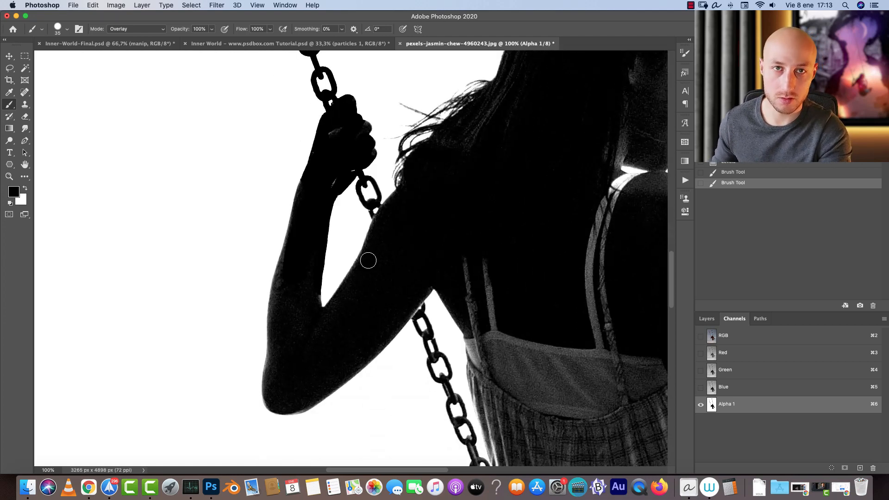
{"action": "key", "text": "bracketright"}
{"action": "key", "text": "bracketright"}
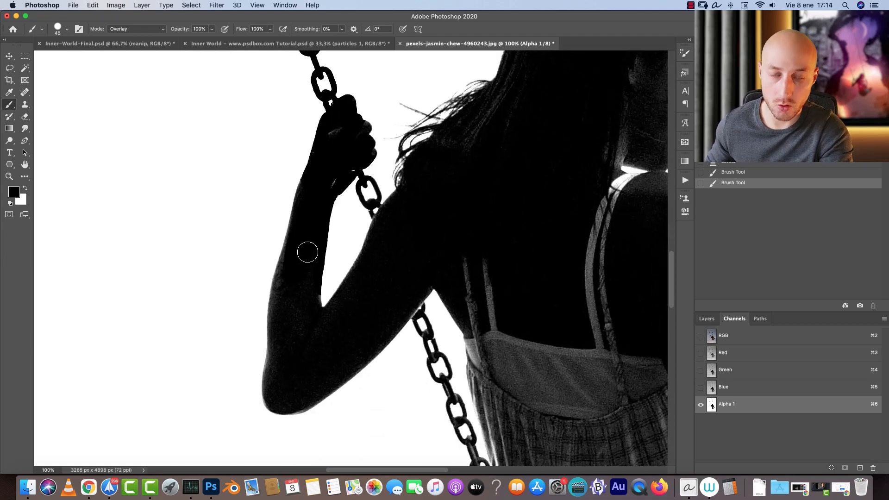
{"action": "mouse_move", "coordinate": [311, 196]}
{"action": "left_mouse_down"}
{"action": "mouse_move", "coordinate": [278, 280]}
{"action": "mouse_move", "coordinate": [278, 310]}
{"action": "left_mouse_up"}
{"action": "left_click_drag", "start_coordinate": [296, 234], "coordinate": [278, 372]}
{"action": "left_click_drag", "start_coordinate": [281, 286], "coordinate": [273, 408]}
{"action": "left_click_drag", "start_coordinate": [268, 323], "coordinate": [277, 403]}
{"action": "mouse_move", "coordinate": [306, 287]}
{"action": "left_mouse_down"}
{"action": "mouse_move", "coordinate": [312, 342]}
{"action": "mouse_move", "coordinate": [353, 270]}
{"action": "mouse_move", "coordinate": [340, 335]}
{"action": "mouse_move", "coordinate": [294, 405]}
{"action": "mouse_move", "coordinate": [369, 346]}
{"action": "mouse_move", "coordinate": [298, 411]}
{"action": "left_mouse_up"}
Step: Invert the alpha channel, make white the painting colour and clean up the raised fist with it
{"action": "key", "text": "super+i"}
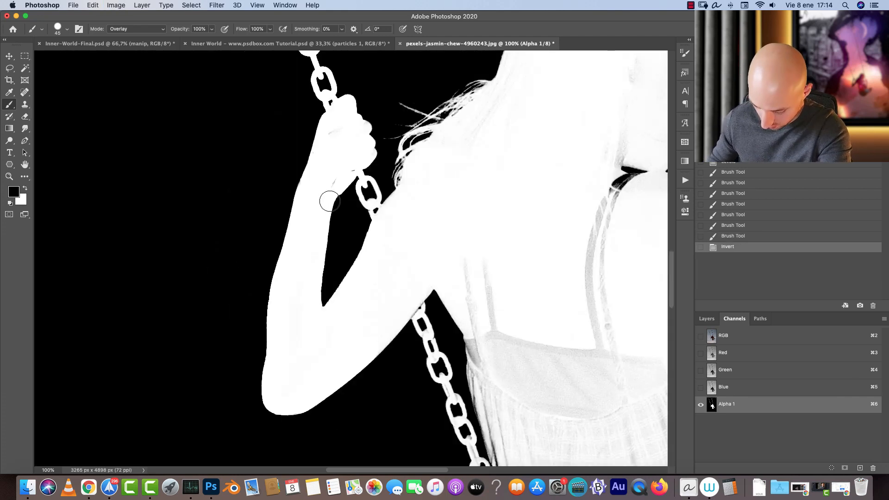
{"action": "key", "text": "x"}
{"action": "mouse_move", "coordinate": [341, 170]}
{"action": "left_mouse_down"}
{"action": "mouse_move", "coordinate": [319, 216]}
{"action": "mouse_move", "coordinate": [344, 116]}
{"action": "left_mouse_up"}
Step: Enlarge the white Overlay brush and paint over the grey areas of the woman's back and upper dress
{"action": "key", "text": "space"}
{"action": "mouse_move", "coordinate": [544, 309]}
{"action": "left_mouse_down"}
{"action": "mouse_move", "coordinate": [480, 278]}
{"action": "mouse_move", "coordinate": [406, 224]}
{"action": "left_mouse_up"}
{"action": "key", "text": "bracketright"}
{"action": "key", "text": "bracketright"}
{"action": "key", "text": "bracketright"}
{"action": "key", "text": "bracketright"}
{"action": "mouse_move", "coordinate": [342, 156]}
{"action": "left_mouse_down"}
{"action": "mouse_move", "coordinate": [357, 294]}
{"action": "mouse_move", "coordinate": [347, 301]}
{"action": "left_mouse_up"}
{"action": "mouse_move", "coordinate": [302, 221]}
{"action": "left_mouse_down"}
{"action": "mouse_move", "coordinate": [301, 312]}
{"action": "mouse_move", "coordinate": [312, 273]}
{"action": "mouse_move", "coordinate": [370, 415]}
{"action": "left_mouse_up"}
{"action": "left_click_drag", "start_coordinate": [342, 336], "coordinate": [378, 451]}
{"action": "key", "text": "space"}
{"action": "mouse_move", "coordinate": [448, 353]}
{"action": "left_mouse_down"}
{"action": "mouse_move", "coordinate": [369, 266]}
{"action": "mouse_move", "coordinate": [366, 284]}
{"action": "left_mouse_up"}
{"action": "mouse_move", "coordinate": [385, 126]}
{"action": "left_mouse_down"}
{"action": "mouse_move", "coordinate": [403, 230]}
{"action": "mouse_move", "coordinate": [366, 153]}
{"action": "mouse_move", "coordinate": [278, 236]}
{"action": "mouse_move", "coordinate": [377, 280]}
{"action": "left_mouse_up"}
Step: Paint the woman's other arm and the outer shoe white in the alpha channel with a larger brush
{"action": "key", "text": "space"}
{"action": "left_click_drag", "start_coordinate": [429, 254], "coordinate": [297, 270]}
{"action": "mouse_move", "coordinate": [452, 184]}
{"action": "left_mouse_down"}
{"action": "mouse_move", "coordinate": [452, 258]}
{"action": "mouse_move", "coordinate": [300, 222]}
{"action": "mouse_move", "coordinate": [278, 326]}
{"action": "left_mouse_up"}
{"action": "key", "text": "space"}
{"action": "left_click_drag", "start_coordinate": [495, 345], "coordinate": [428, 224]}
{"action": "key", "text": "bracketright"}
{"action": "key", "text": "bracketright"}
{"action": "key", "text": "bracketright"}
{"action": "mouse_move", "coordinate": [481, 176]}
{"action": "left_mouse_down"}
{"action": "mouse_move", "coordinate": [490, 158]}
{"action": "mouse_move", "coordinate": [486, 286]}
{"action": "mouse_move", "coordinate": [468, 309]}
{"action": "mouse_move", "coordinate": [461, 265]}
{"action": "mouse_move", "coordinate": [447, 281]}
{"action": "left_mouse_up"}
Step: Shrink the brush and whiten the dark dress folds at the hip beside the lap
{"action": "key", "text": "bracketleft"}
{"action": "key", "text": "bracketleft"}
{"action": "key", "text": "bracketleft"}
{"action": "key", "text": "bracketleft"}
{"action": "key", "text": "bracketleft"}
{"action": "key", "text": "bracketleft"}
{"action": "key", "text": "bracketleft"}
{"action": "key", "text": "bracketleft"}
{"action": "key", "text": "bracketleft"}
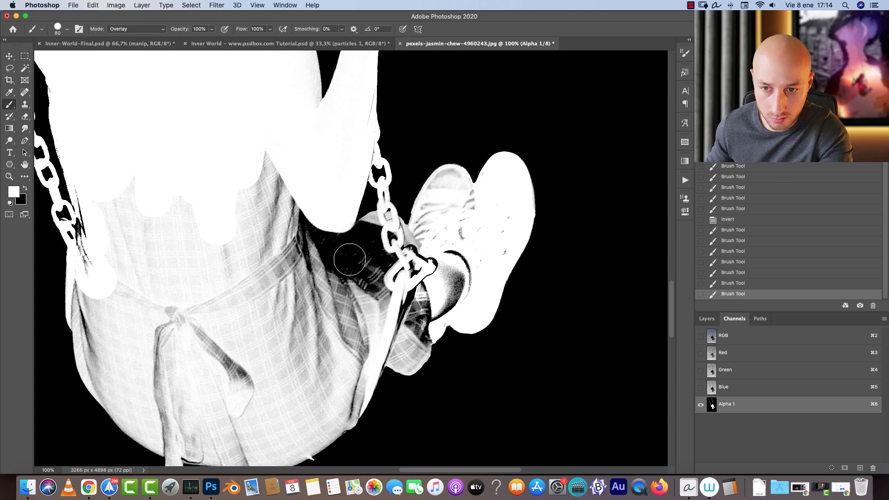
{"action": "key", "text": "bracketleft"}
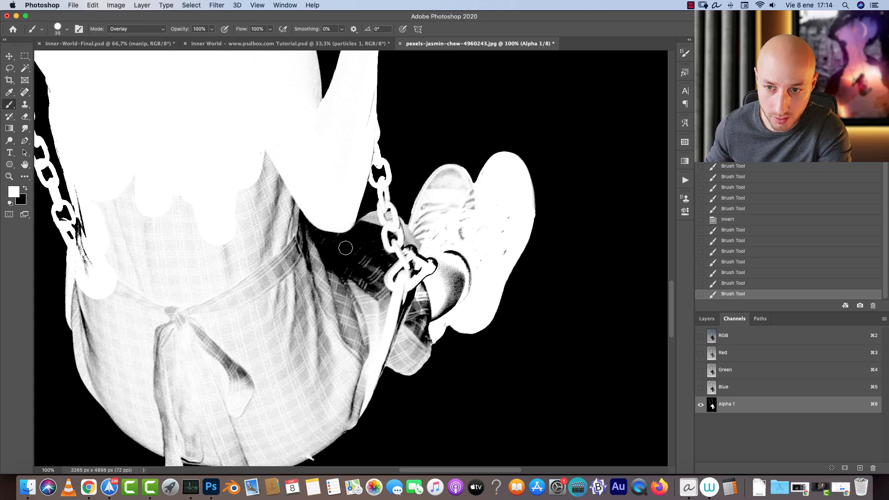
{"action": "key", "text": "bracketright"}
{"action": "key", "text": "bracketright"}
{"action": "mouse_move", "coordinate": [333, 275]}
{"action": "left_mouse_down"}
{"action": "mouse_move", "coordinate": [351, 305]}
{"action": "mouse_move", "coordinate": [395, 302]}
{"action": "mouse_move", "coordinate": [392, 292]}
{"action": "mouse_move", "coordinate": [378, 333]}
{"action": "mouse_move", "coordinate": [369, 293]}
{"action": "mouse_move", "coordinate": [296, 357]}
{"action": "mouse_move", "coordinate": [298, 265]}
{"action": "mouse_move", "coordinate": [276, 272]}
{"action": "mouse_move", "coordinate": [313, 264]}
{"action": "mouse_move", "coordinate": [270, 222]}
{"action": "mouse_move", "coordinate": [243, 228]}
{"action": "mouse_move", "coordinate": [266, 161]}
{"action": "mouse_move", "coordinate": [282, 241]}
{"action": "left_mouse_up"}
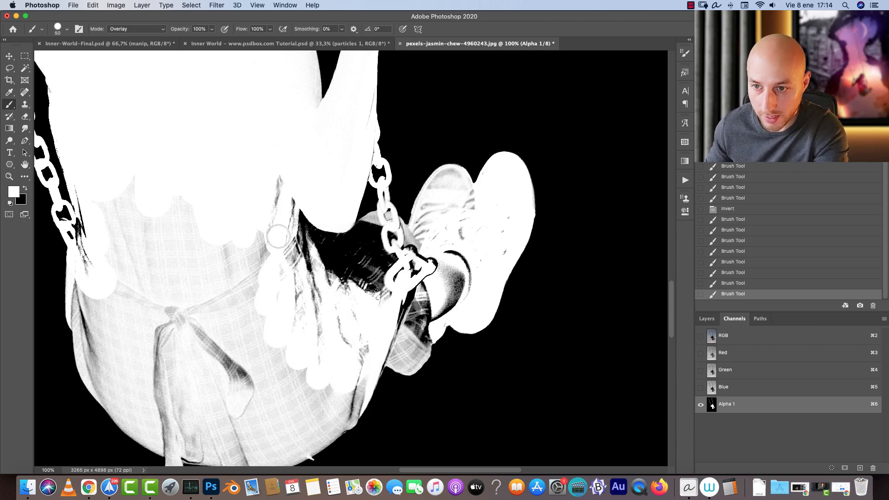
Step: Enlarge the brush to 90 px and whiten the checkered fabric around the dress's waist, bow and skirt
{"action": "key", "text": "bracketright"}
{"action": "key", "text": "bracketright"}
{"action": "key", "text": "bracketright"}
{"action": "key", "text": "bracketright"}
{"action": "mouse_move", "coordinate": [138, 199]}
{"action": "left_mouse_down"}
{"action": "mouse_move", "coordinate": [133, 258]}
{"action": "mouse_move", "coordinate": [92, 199]}
{"action": "mouse_move", "coordinate": [145, 311]}
{"action": "left_mouse_up"}
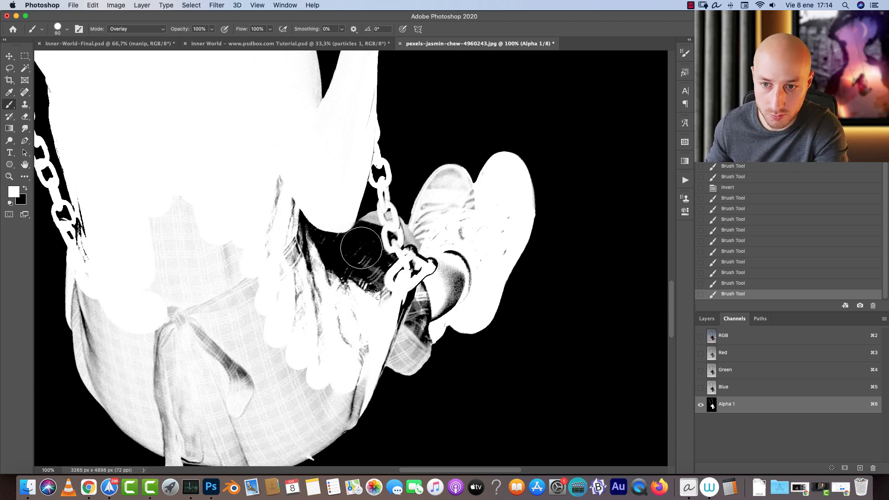
{"action": "mouse_move", "coordinate": [278, 198]}
{"action": "left_mouse_down"}
{"action": "mouse_move", "coordinate": [253, 236]}
{"action": "mouse_move", "coordinate": [156, 314]}
{"action": "mouse_move", "coordinate": [260, 333]}
{"action": "mouse_move", "coordinate": [231, 412]}
{"action": "left_mouse_up"}
{"action": "left_click_drag", "start_coordinate": [290, 376], "coordinate": [331, 222]}
Step: Whiten both shoes and the remaining lower part of the dress down to its hem
{"action": "left_click_drag", "start_coordinate": [446, 140], "coordinate": [422, 255]}
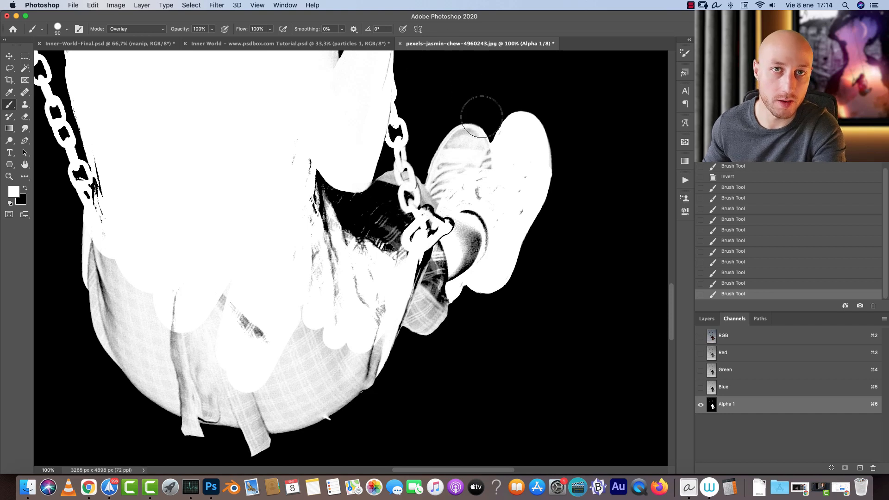
{"action": "mouse_move", "coordinate": [474, 187]}
{"action": "left_mouse_down"}
{"action": "mouse_move", "coordinate": [469, 154]}
{"action": "mouse_move", "coordinate": [536, 162]}
{"action": "mouse_move", "coordinate": [508, 200]}
{"action": "mouse_move", "coordinate": [463, 166]}
{"action": "mouse_move", "coordinate": [439, 277]}
{"action": "mouse_move", "coordinate": [422, 303]}
{"action": "mouse_move", "coordinate": [436, 311]}
{"action": "mouse_move", "coordinate": [354, 395]}
{"action": "mouse_move", "coordinate": [278, 452]}
{"action": "mouse_move", "coordinate": [252, 444]}
{"action": "mouse_move", "coordinate": [310, 354]}
{"action": "mouse_move", "coordinate": [375, 351]}
{"action": "mouse_move", "coordinate": [374, 304]}
{"action": "mouse_move", "coordinate": [268, 386]}
{"action": "mouse_move", "coordinate": [267, 319]}
{"action": "mouse_move", "coordinate": [222, 353]}
{"action": "mouse_move", "coordinate": [170, 415]}
{"action": "mouse_move", "coordinate": [159, 368]}
{"action": "mouse_move", "coordinate": [114, 275]}
{"action": "mouse_move", "coordinate": [86, 264]}
{"action": "mouse_move", "coordinate": [106, 270]}
{"action": "left_mouse_up"}
{"action": "mouse_move", "coordinate": [235, 335]}
{"action": "left_mouse_down"}
{"action": "mouse_move", "coordinate": [317, 237]}
{"action": "mouse_move", "coordinate": [303, 146]}
{"action": "mouse_move", "coordinate": [396, 198]}
{"action": "mouse_move", "coordinate": [441, 145]}
{"action": "mouse_move", "coordinate": [399, 192]}
{"action": "mouse_move", "coordinate": [383, 275]}
{"action": "mouse_move", "coordinate": [489, 223]}
{"action": "mouse_move", "coordinate": [502, 198]}
{"action": "mouse_move", "coordinate": [510, 212]}
{"action": "mouse_move", "coordinate": [389, 348]}
{"action": "mouse_move", "coordinate": [481, 241]}
{"action": "mouse_move", "coordinate": [433, 266]}
{"action": "mouse_move", "coordinate": [338, 388]}
{"action": "mouse_move", "coordinate": [342, 399]}
{"action": "mouse_move", "coordinate": [227, 430]}
{"action": "mouse_move", "coordinate": [184, 357]}
{"action": "left_mouse_up"}
{"action": "mouse_move", "coordinate": [242, 287]}
{"action": "left_mouse_down"}
{"action": "mouse_move", "coordinate": [275, 308]}
{"action": "mouse_move", "coordinate": [347, 391]}
{"action": "left_mouse_up"}
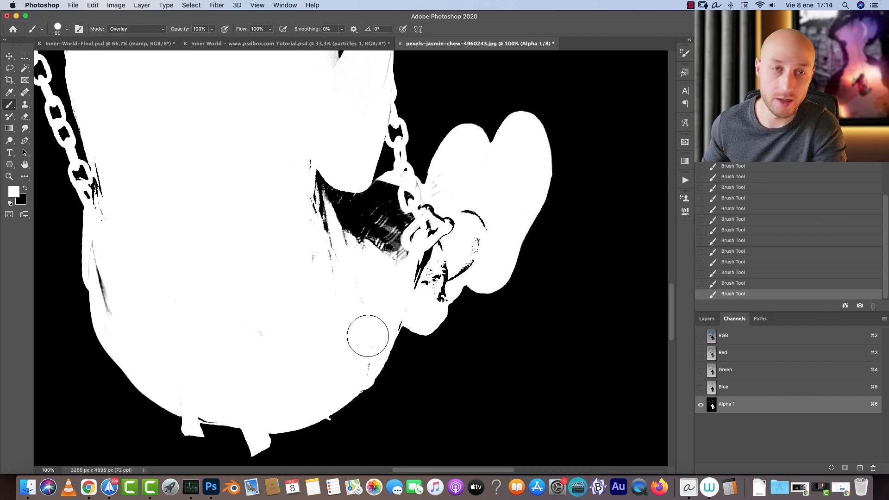
Step: Whiten the remaining grey areas of the woman's upper back, head, hair and face in the alpha channel
{"action": "left_click_drag", "start_coordinate": [248, 301], "coordinate": [457, 321]}
{"action": "left_click_drag", "start_coordinate": [353, 300], "coordinate": [359, 327]}
{"action": "left_click_drag", "start_coordinate": [397, 290], "coordinate": [505, 489]}
{"action": "mouse_move", "coordinate": [505, 192]}
{"action": "left_mouse_down"}
{"action": "mouse_move", "coordinate": [401, 289]}
{"action": "mouse_move", "coordinate": [541, 234]}
{"action": "mouse_move", "coordinate": [585, 351]}
{"action": "mouse_move", "coordinate": [564, 437]}
{"action": "left_mouse_up"}
{"action": "left_click_drag", "start_coordinate": [632, 375], "coordinate": [448, 329]}
{"action": "mouse_move", "coordinate": [454, 233]}
{"action": "left_mouse_down"}
{"action": "mouse_move", "coordinate": [442, 212]}
{"action": "mouse_move", "coordinate": [474, 264]}
{"action": "mouse_move", "coordinate": [460, 308]}
{"action": "mouse_move", "coordinate": [463, 328]}
{"action": "left_mouse_up"}
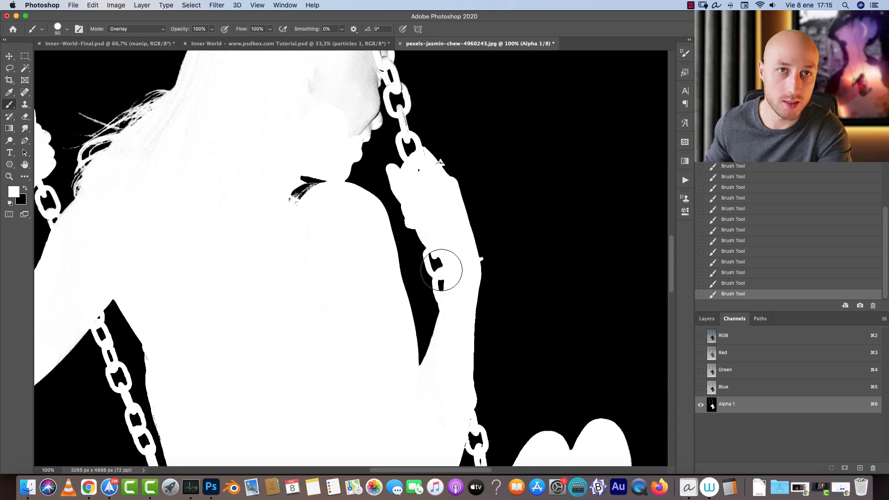
{"action": "left_click_drag", "start_coordinate": [437, 217], "coordinate": [486, 323]}
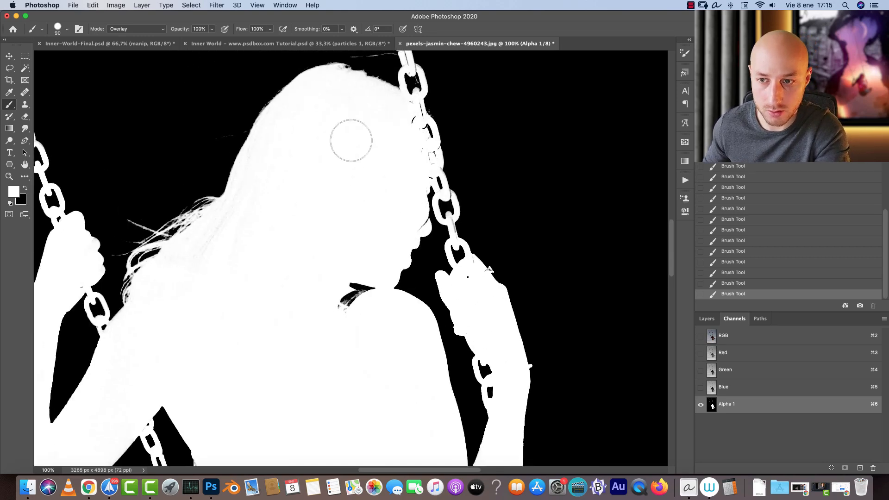
{"action": "left_click_drag", "start_coordinate": [189, 233], "coordinate": [139, 288]}
{"action": "left_click_drag", "start_coordinate": [397, 149], "coordinate": [394, 238]}
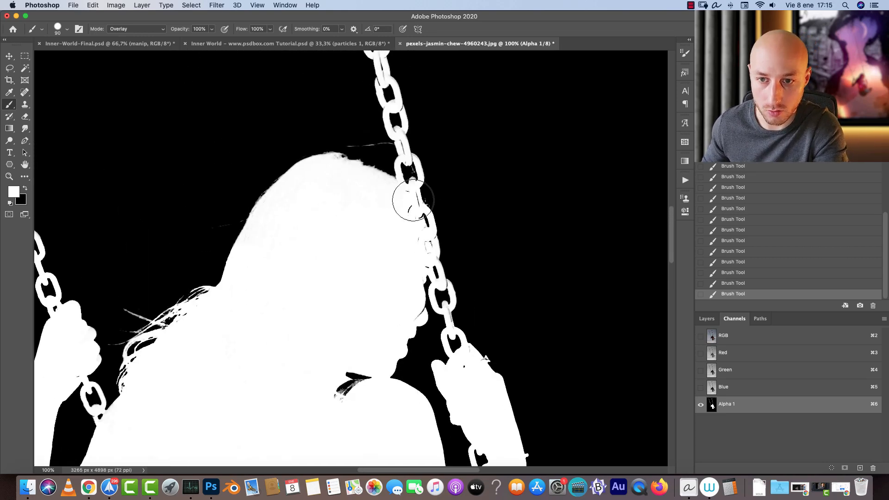
{"action": "mouse_move", "coordinate": [400, 207]}
{"action": "left_mouse_down"}
{"action": "mouse_move", "coordinate": [354, 167]}
{"action": "mouse_move", "coordinate": [294, 187]}
{"action": "mouse_move", "coordinate": [254, 248]}
{"action": "left_mouse_up"}
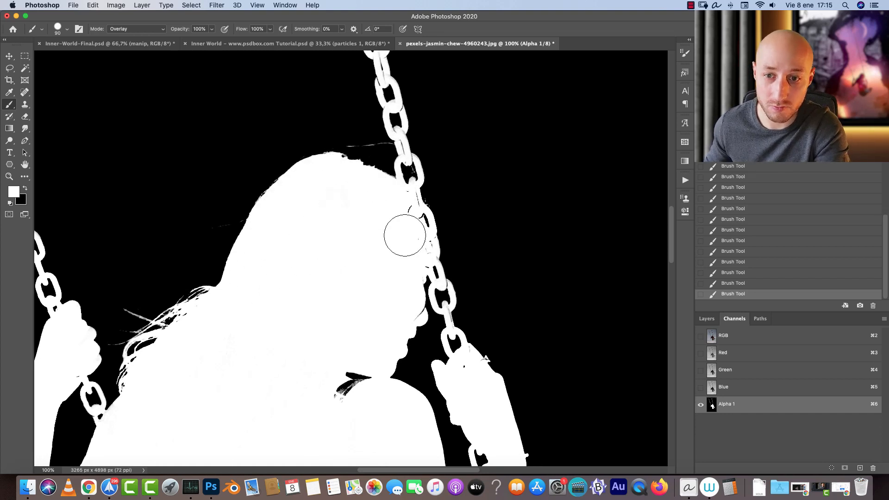
{"action": "mouse_move", "coordinate": [412, 235]}
{"action": "left_mouse_down"}
{"action": "mouse_move", "coordinate": [425, 315]}
{"action": "mouse_move", "coordinate": [446, 318]}
{"action": "mouse_move", "coordinate": [479, 367]}
{"action": "left_mouse_up"}
Step: Paint along the left swing chain above the fist to turn its grey links solid white
{"action": "left_click_drag", "start_coordinate": [387, 362], "coordinate": [616, 327]}
{"action": "left_click_drag", "start_coordinate": [303, 222], "coordinate": [349, 322]}
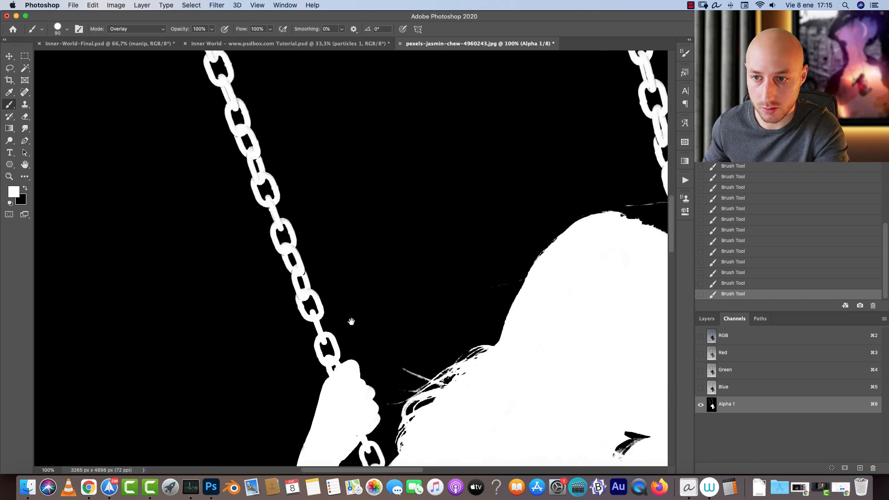
{"action": "left_click_drag", "start_coordinate": [275, 177], "coordinate": [359, 343]}
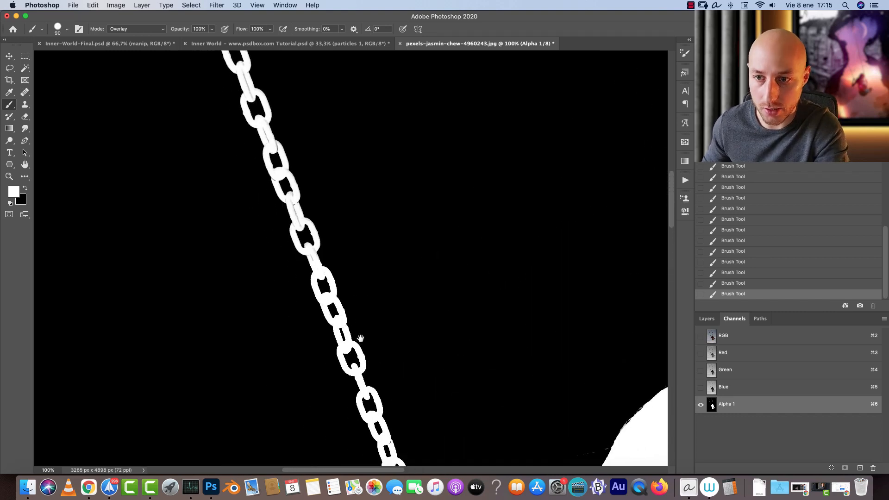
{"action": "left_click_drag", "start_coordinate": [284, 123], "coordinate": [357, 254]}
{"action": "left_click_drag", "start_coordinate": [335, 193], "coordinate": [357, 307]}
{"action": "mouse_move", "coordinate": [274, 93]}
{"action": "left_mouse_down"}
{"action": "mouse_move", "coordinate": [364, 306]}
{"action": "mouse_move", "coordinate": [266, 78]}
{"action": "mouse_move", "coordinate": [290, 106]}
{"action": "left_mouse_up"}
{"action": "mouse_move", "coordinate": [359, 282]}
{"action": "left_mouse_down"}
{"action": "mouse_move", "coordinate": [310, 133]}
{"action": "mouse_move", "coordinate": [376, 308]}
{"action": "mouse_move", "coordinate": [323, 188]}
{"action": "left_mouse_up"}
Step: Paint the right swing chain solid white from its upper end down to the woman's head
{"action": "left_click_drag", "start_coordinate": [528, 316], "coordinate": [237, 249]}
{"action": "mouse_move", "coordinate": [648, 278]}
{"action": "left_mouse_down"}
{"action": "mouse_move", "coordinate": [436, 245]}
{"action": "mouse_move", "coordinate": [409, 276]}
{"action": "left_mouse_up"}
{"action": "mouse_move", "coordinate": [211, 85]}
{"action": "left_mouse_down"}
{"action": "mouse_move", "coordinate": [256, 173]}
{"action": "mouse_move", "coordinate": [273, 265]}
{"action": "left_mouse_up"}
{"action": "mouse_move", "coordinate": [232, 130]}
{"action": "left_mouse_down"}
{"action": "mouse_move", "coordinate": [238, 214]}
{"action": "mouse_move", "coordinate": [303, 426]}
{"action": "left_mouse_up"}
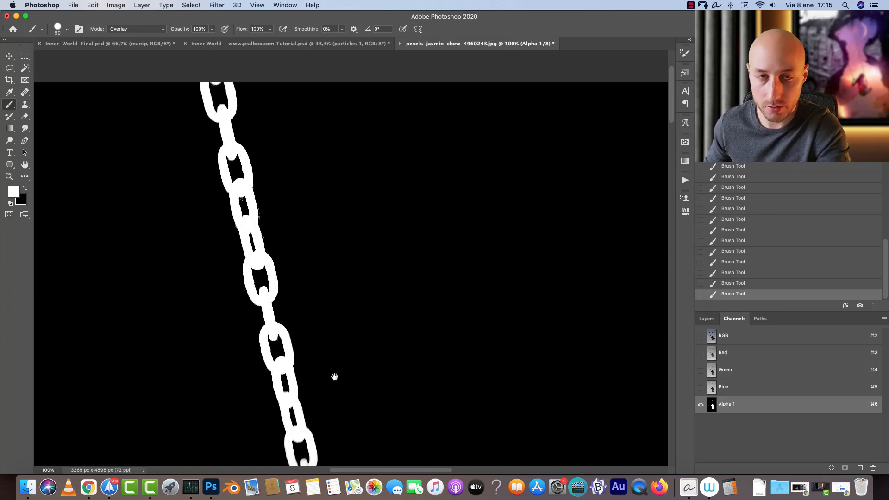
{"action": "left_click_drag", "start_coordinate": [343, 402], "coordinate": [359, 204]}
{"action": "left_click_drag", "start_coordinate": [282, 151], "coordinate": [364, 366]}
{"action": "left_click_drag", "start_coordinate": [305, 206], "coordinate": [323, 387]}
{"action": "left_click_drag", "start_coordinate": [406, 370], "coordinate": [363, 187]}
{"action": "left_click_drag", "start_coordinate": [297, 203], "coordinate": [353, 328]}
{"action": "left_click_drag", "start_coordinate": [305, 218], "coordinate": [352, 380]}
{"action": "left_click_drag", "start_coordinate": [428, 346], "coordinate": [401, 216]}
{"action": "left_click_drag", "start_coordinate": [302, 201], "coordinate": [371, 365]}
{"action": "left_click_drag", "start_coordinate": [317, 243], "coordinate": [370, 410]}
{"action": "left_click_drag", "start_coordinate": [431, 389], "coordinate": [404, 213]}
{"action": "mouse_move", "coordinate": [319, 173]}
{"action": "left_mouse_down"}
{"action": "mouse_move", "coordinate": [367, 320]}
{"action": "mouse_move", "coordinate": [384, 407]}
{"action": "mouse_move", "coordinate": [426, 280]}
{"action": "left_mouse_up"}
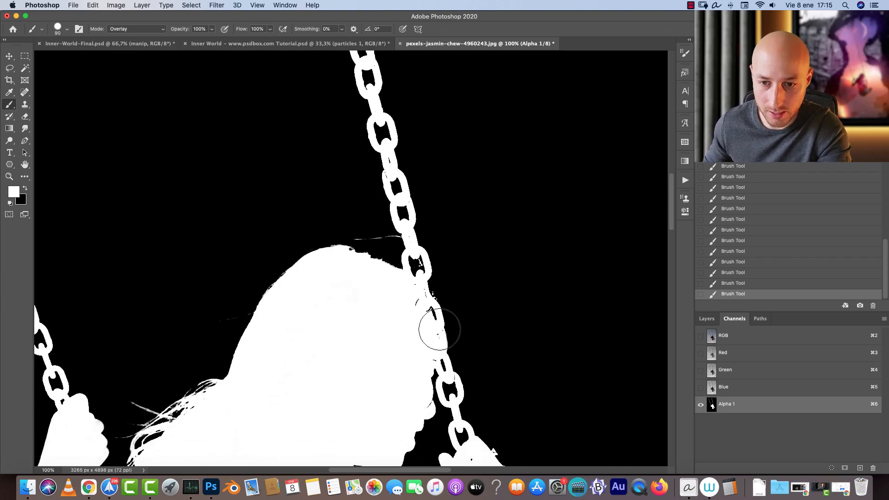
Step: Inspect the alpha channel from the head down to the shoes and hem for black gaps inside the silhouette
{"action": "left_click_drag", "start_coordinate": [450, 356], "coordinate": [443, 240]}
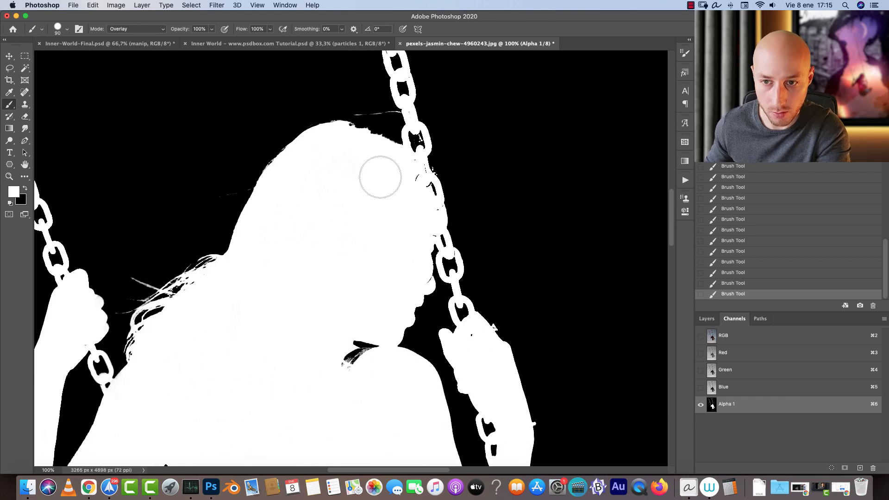
{"action": "left_click_drag", "start_coordinate": [486, 309], "coordinate": [491, 147]}
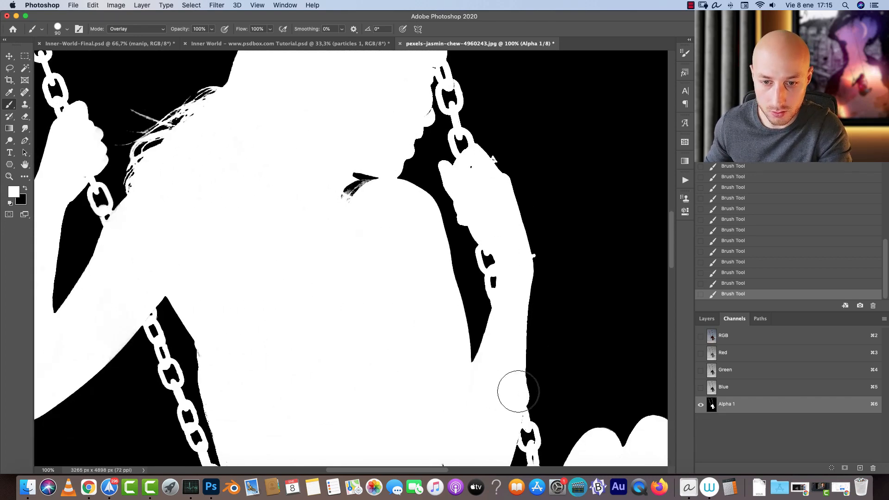
{"action": "left_click_drag", "start_coordinate": [546, 369], "coordinate": [509, 203]}
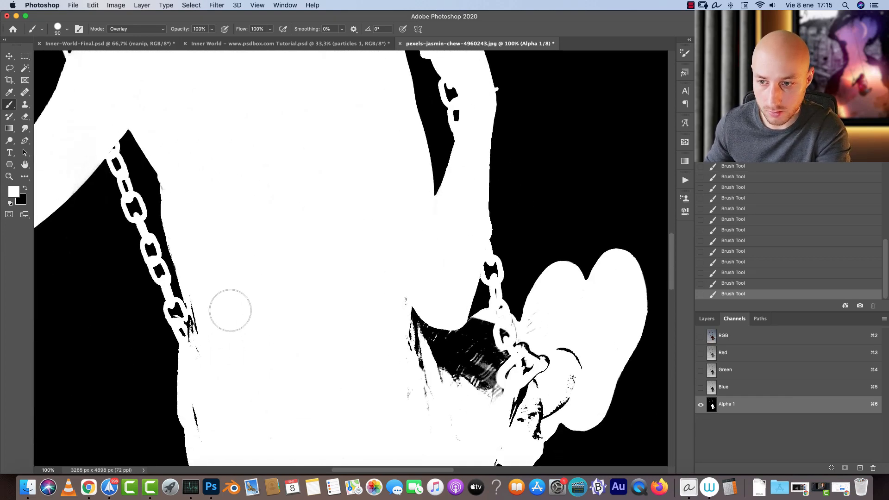
{"action": "left_click_drag", "start_coordinate": [452, 276], "coordinate": [461, 167]}
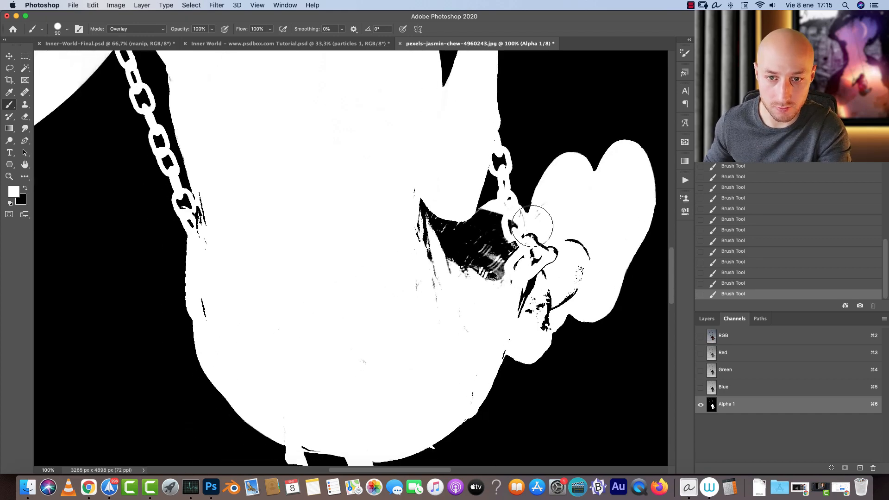
{"action": "left_click_drag", "start_coordinate": [447, 356], "coordinate": [434, 239]}
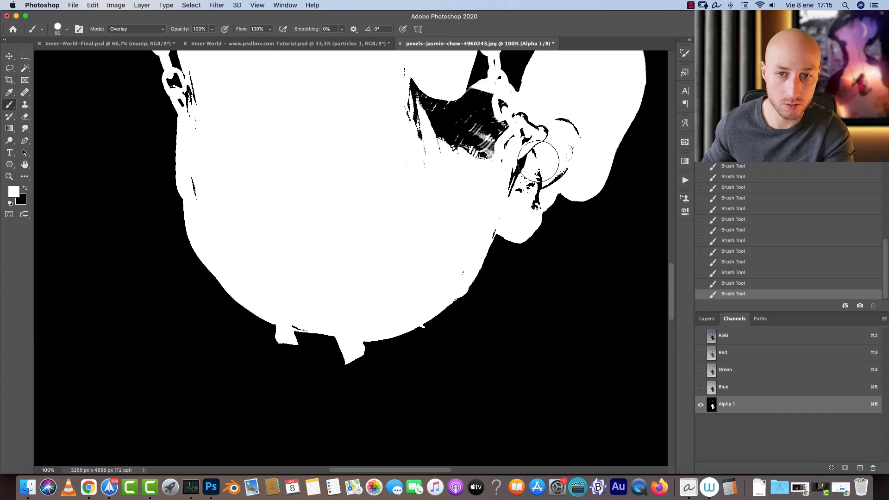
{"action": "left_click_drag", "start_coordinate": [620, 154], "coordinate": [591, 247]}
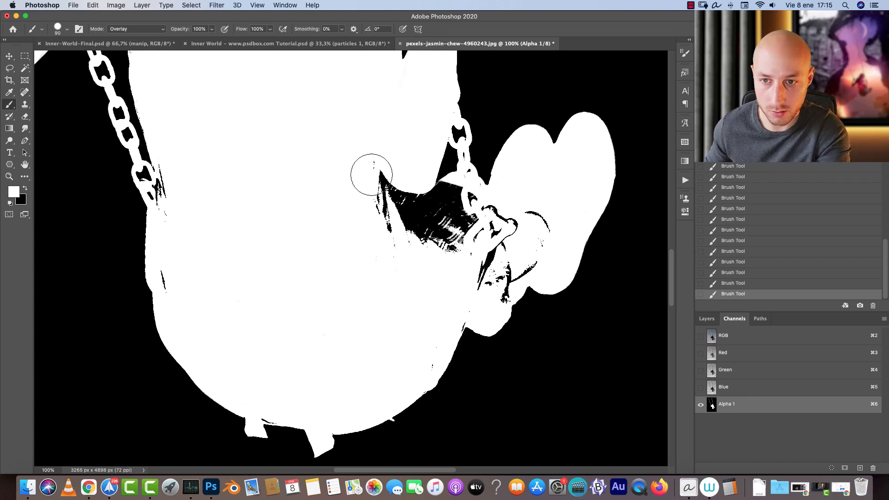
{"action": "left_click_drag", "start_coordinate": [523, 200], "coordinate": [504, 239]}
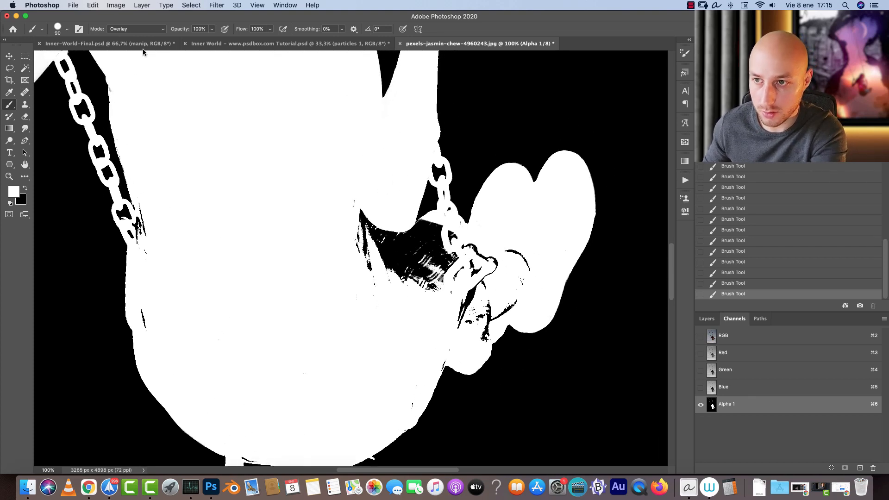
Step: Set the brush to Normal mode, check the lap area in the RGB composite, and return to Alpha 1 with white at 80 px
{"action": "left_click", "coordinate": [135, 29]}
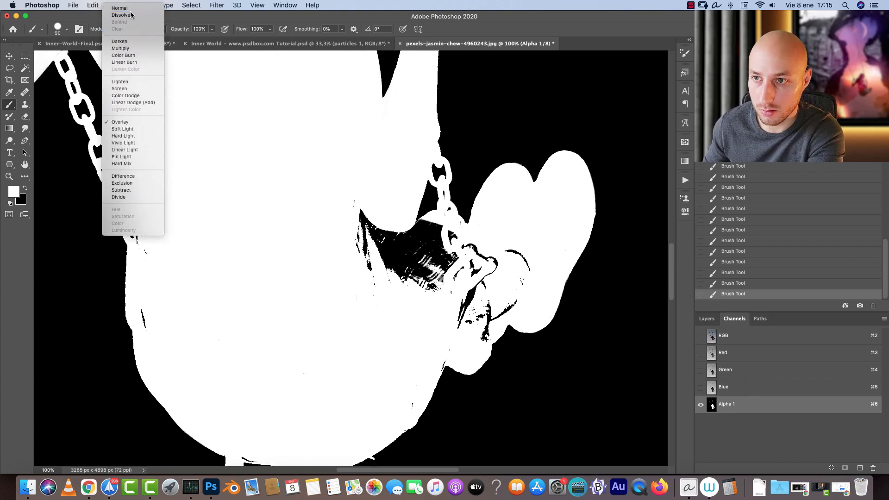
{"action": "left_click", "coordinate": [119, 8]}
{"action": "left_click", "coordinate": [740, 343]}
{"action": "key", "text": "x"}
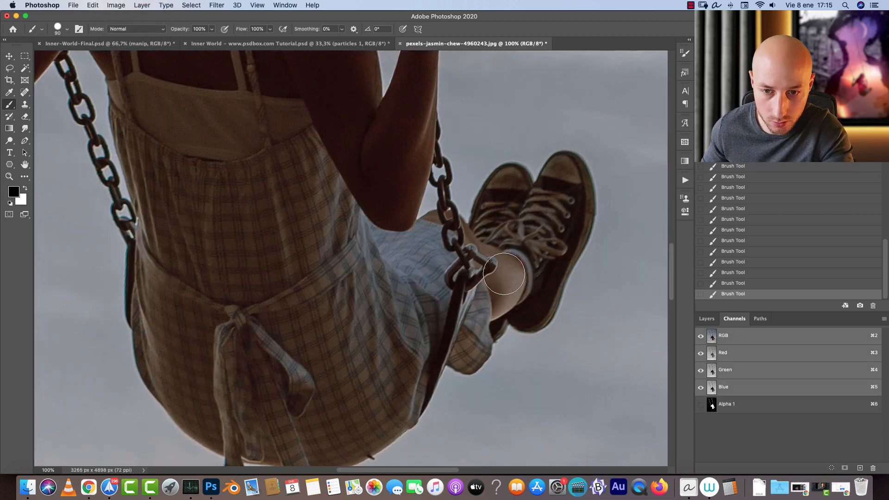
{"action": "left_click", "coordinate": [729, 404]}
{"action": "key", "text": "x"}
{"action": "key", "text": "bracketleft"}
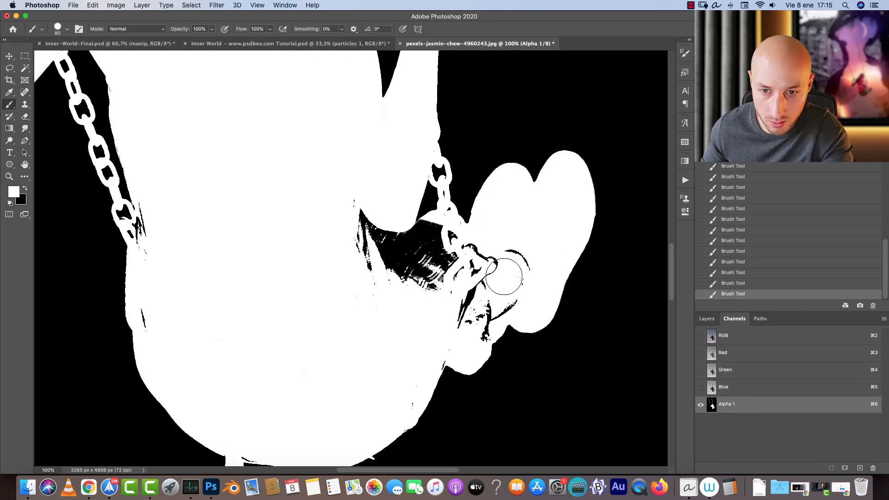
Step: Fill the black gaps in the ankle, lap and hip folds with solid white, using a smaller brush down to 35 px
{"action": "mouse_move", "coordinate": [489, 318]}
{"action": "left_mouse_down"}
{"action": "mouse_move", "coordinate": [475, 279]}
{"action": "mouse_move", "coordinate": [488, 256]}
{"action": "mouse_move", "coordinate": [468, 249]}
{"action": "mouse_move", "coordinate": [438, 290]}
{"action": "mouse_move", "coordinate": [438, 264]}
{"action": "left_mouse_up"}
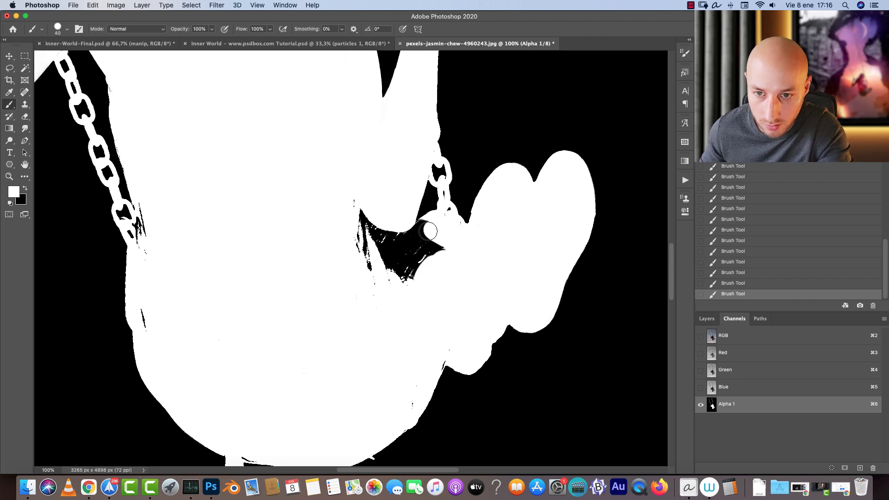
{"action": "left_click_drag", "start_coordinate": [431, 229], "coordinate": [416, 273]}
{"action": "key", "text": "bracketright"}
{"action": "mouse_move", "coordinate": [356, 235]}
{"action": "left_mouse_down"}
{"action": "mouse_move", "coordinate": [357, 212]}
{"action": "mouse_move", "coordinate": [376, 212]}
{"action": "mouse_move", "coordinate": [379, 240]}
{"action": "left_mouse_up"}
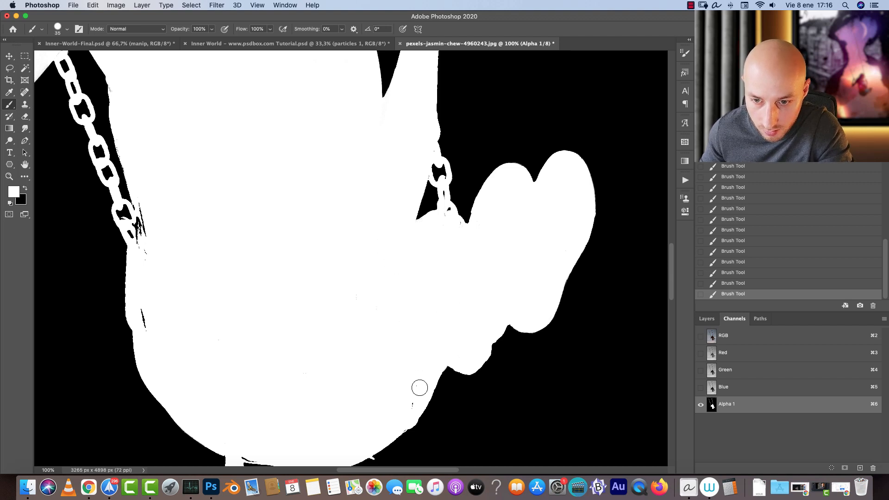
Step: Fill the remaining gaps beside the left chain, at the neck and along the hem with white, reducing the brush to 15 px for details
{"action": "mouse_move", "coordinate": [406, 399]}
{"action": "left_mouse_down"}
{"action": "mouse_move", "coordinate": [500, 276]}
{"action": "mouse_move", "coordinate": [564, 283]}
{"action": "left_mouse_up"}
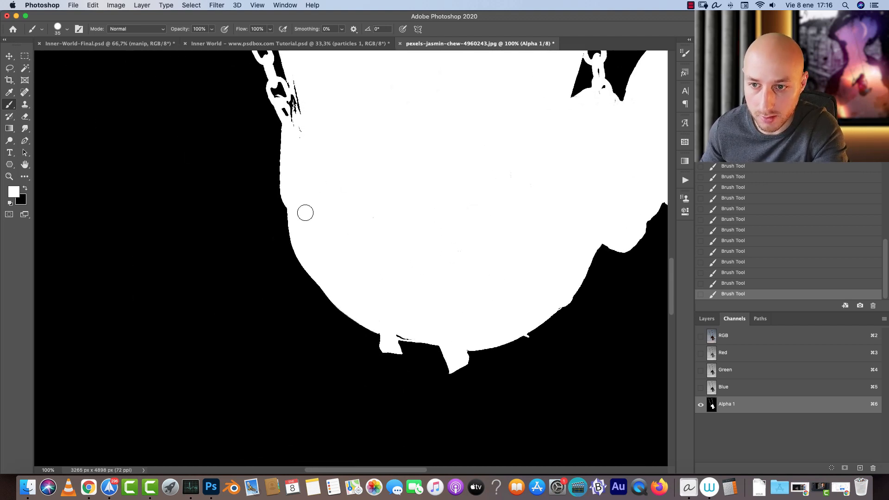
{"action": "left_click_drag", "start_coordinate": [439, 229], "coordinate": [540, 366]}
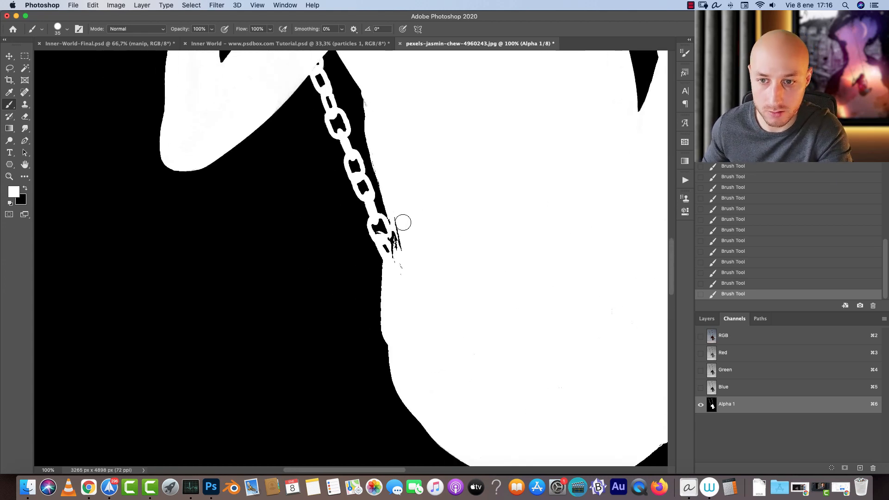
{"action": "left_click_drag", "start_coordinate": [498, 145], "coordinate": [504, 306]}
{"action": "left_click_drag", "start_coordinate": [554, 115], "coordinate": [543, 162]}
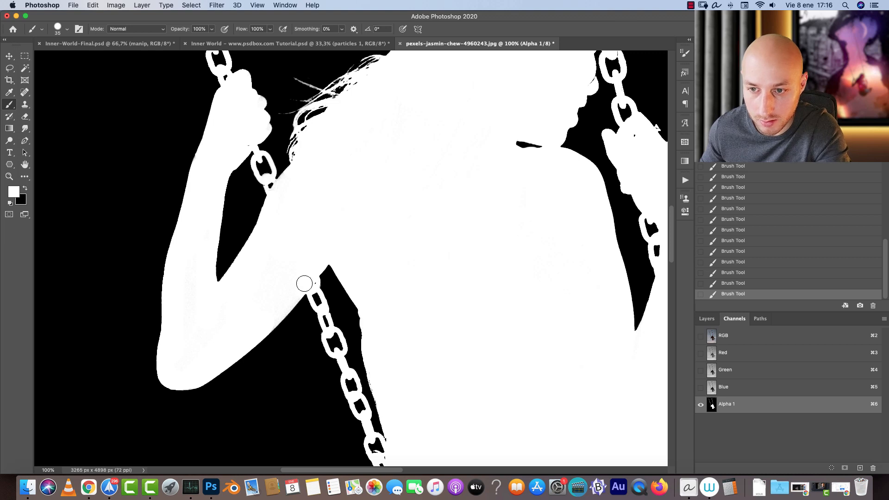
{"action": "left_click_drag", "start_coordinate": [630, 131], "coordinate": [475, 329]}
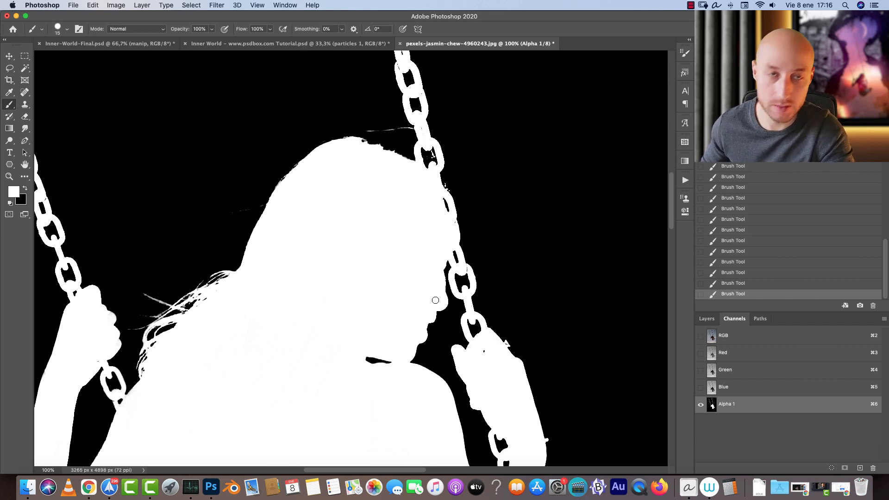
{"action": "mouse_move", "coordinate": [557, 395]}
{"action": "left_mouse_down"}
{"action": "mouse_move", "coordinate": [485, 143]}
{"action": "mouse_move", "coordinate": [532, 248]}
{"action": "mouse_move", "coordinate": [472, 239]}
{"action": "left_mouse_up"}
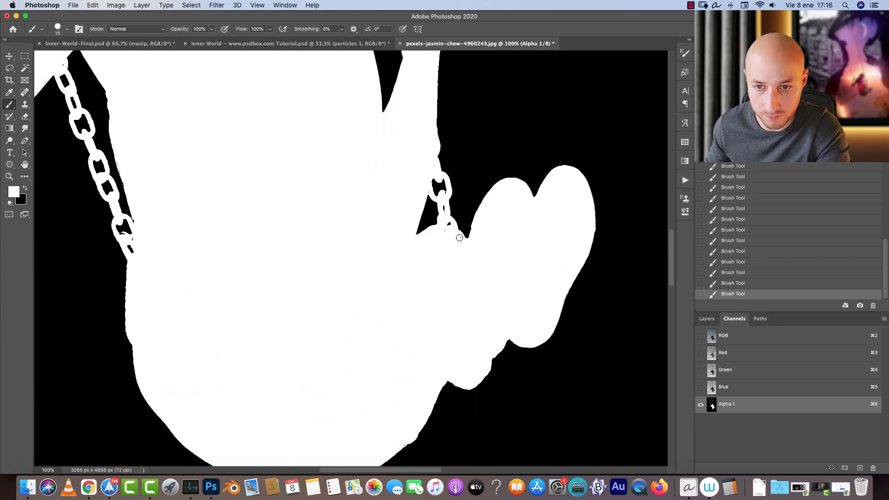
{"action": "scroll", "coordinate": [430, 279], "scroll_direction": "down", "scroll_amount": 5}
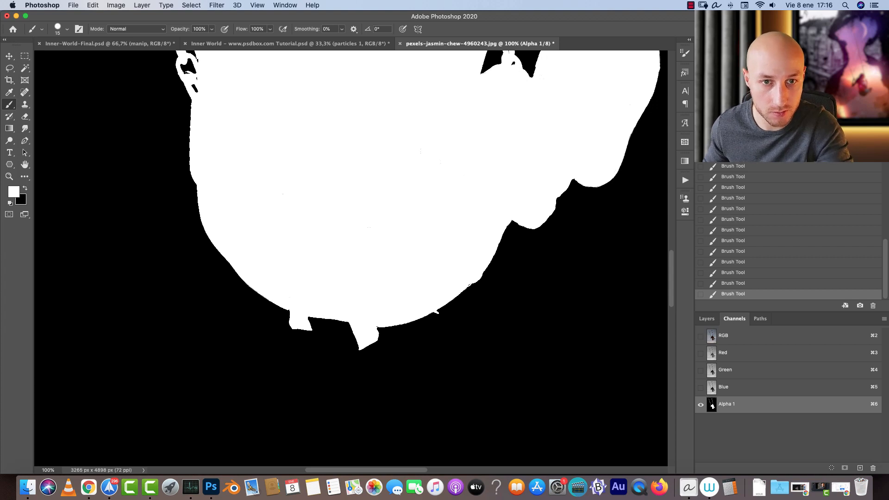
Step: Review the whole silhouette and both chains in the alpha channel at 33.33% magnification
{"action": "left_click", "coordinate": [726, 166]}
{"action": "left_click", "coordinate": [727, 166]}
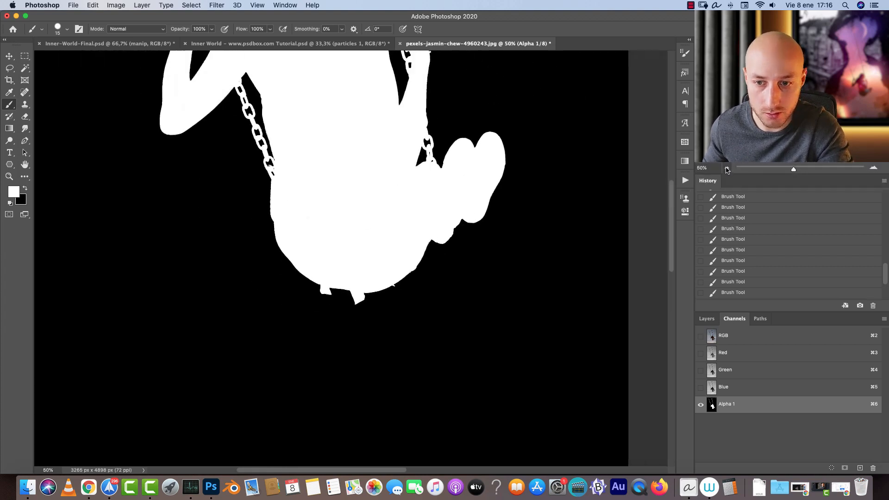
{"action": "left_click", "coordinate": [727, 166]}
{"action": "left_click_drag", "start_coordinate": [486, 194], "coordinate": [563, 409]}
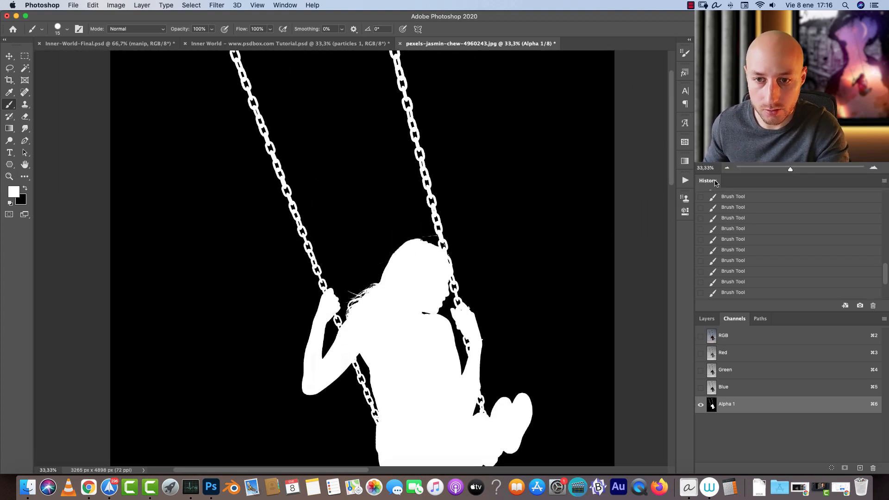
Step: Load the Alpha 1 channel as a selection and use it to mask the photo layer around the girl on the swing
{"action": "left_click", "coordinate": [726, 166]}
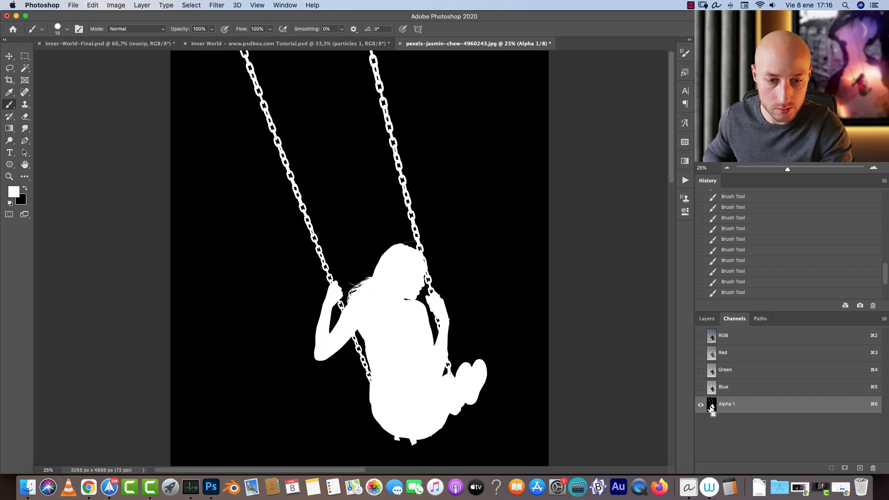
{"action": "left_click", "coordinate": [712, 406], "text": "super"}
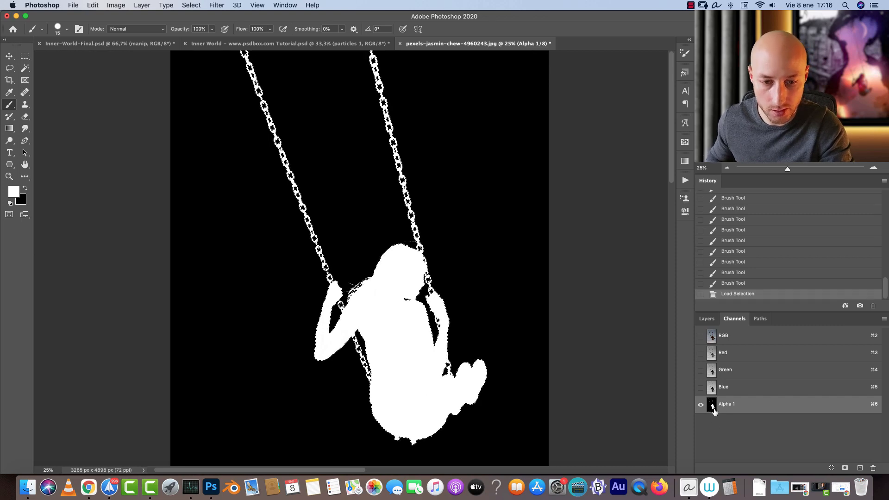
{"action": "left_click", "coordinate": [769, 338]}
{"action": "key", "text": "x"}
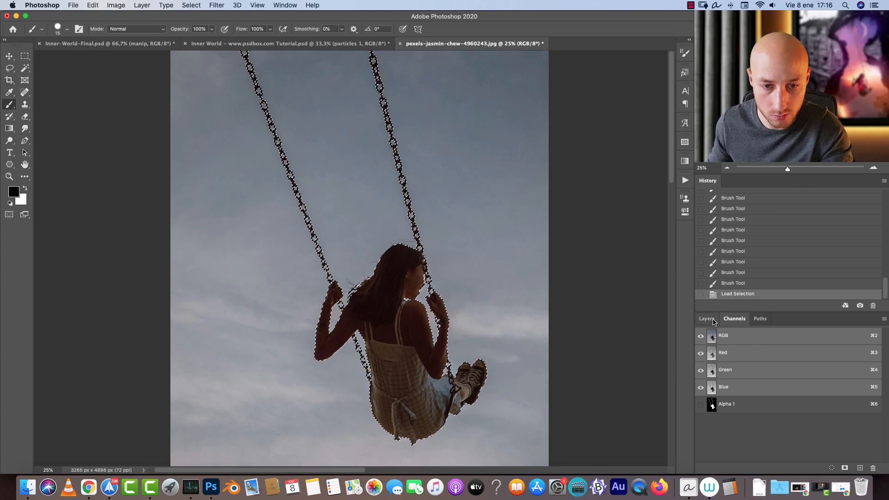
{"action": "left_click", "coordinate": [708, 320]}
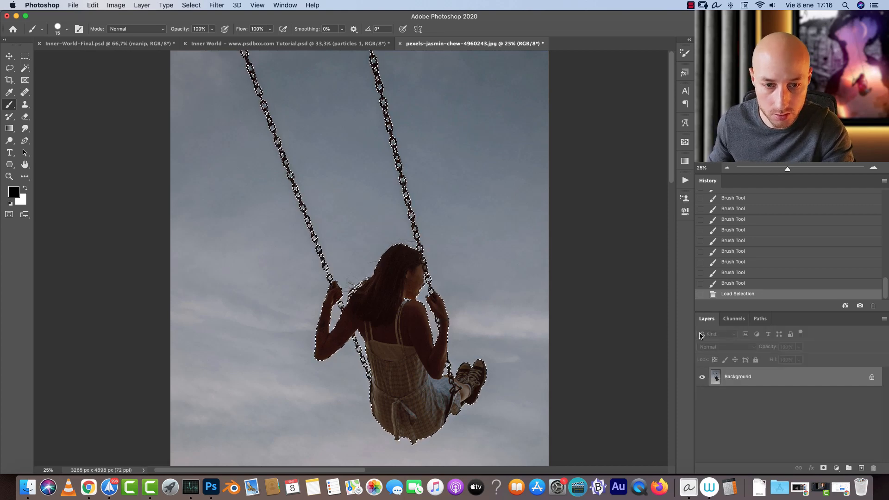
{"action": "left_click", "coordinate": [823, 469]}
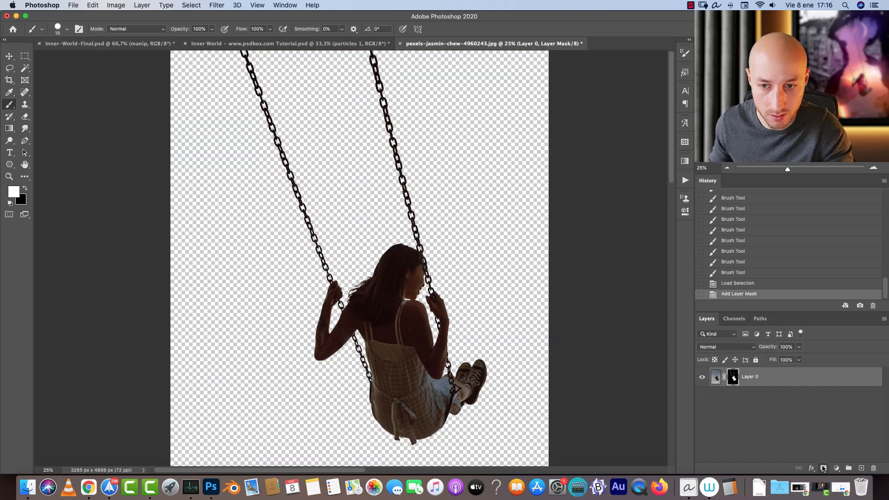
Step: Examine the cut-out girl as a whole and the edges of the swing's chains at 100% zoom
{"action": "left_click", "coordinate": [727, 169]}
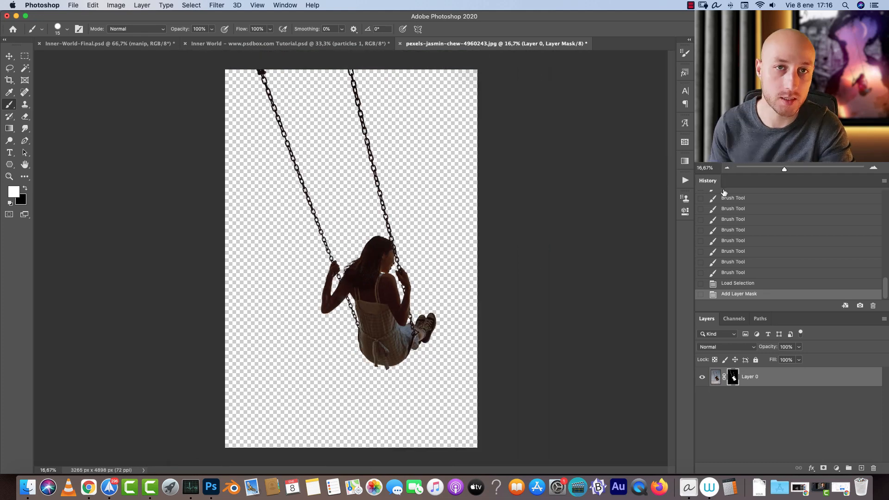
{"action": "key", "text": "super+1"}
{"action": "key", "text": "space"}
{"action": "left_click_drag", "start_coordinate": [355, 208], "coordinate": [500, 402]}
{"action": "left_click_drag", "start_coordinate": [315, 102], "coordinate": [404, 394]}
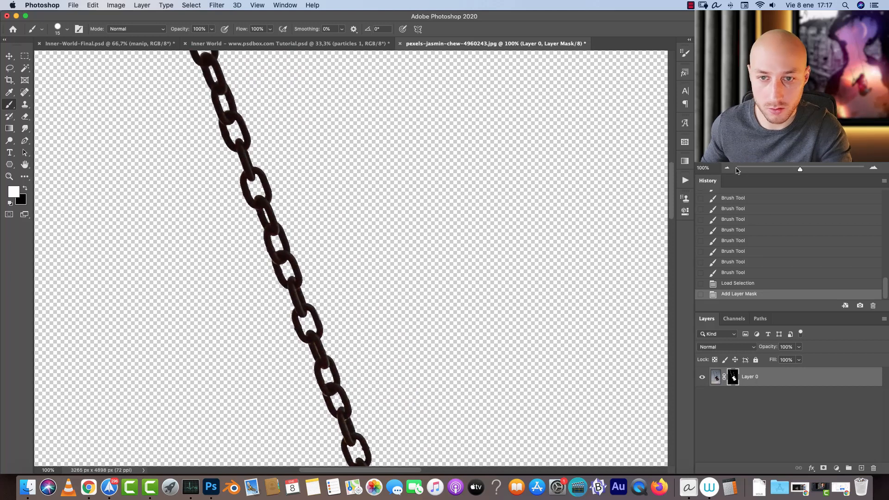
{"action": "left_click", "coordinate": [728, 169]}
{"action": "left_click", "coordinate": [727, 169]}
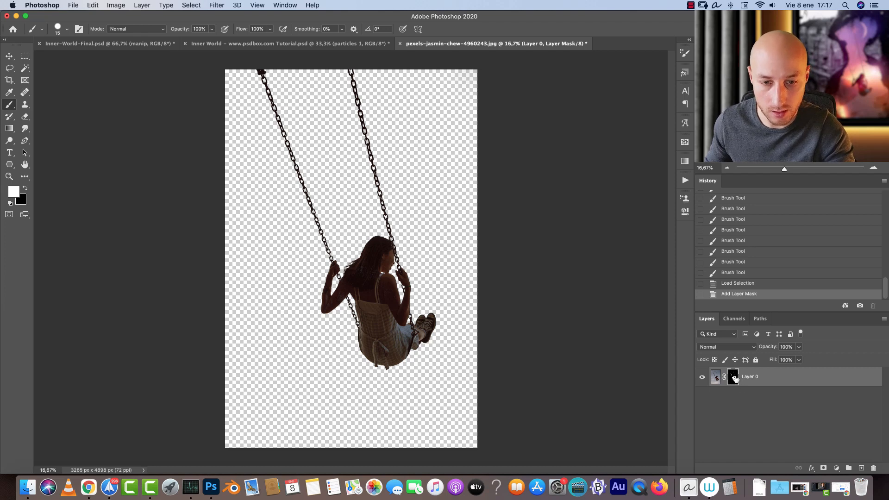
Step: Apply the layer mask permanently and cut the entire girl cutout to the clipboard
{"action": "right_click", "coordinate": [733, 377]}
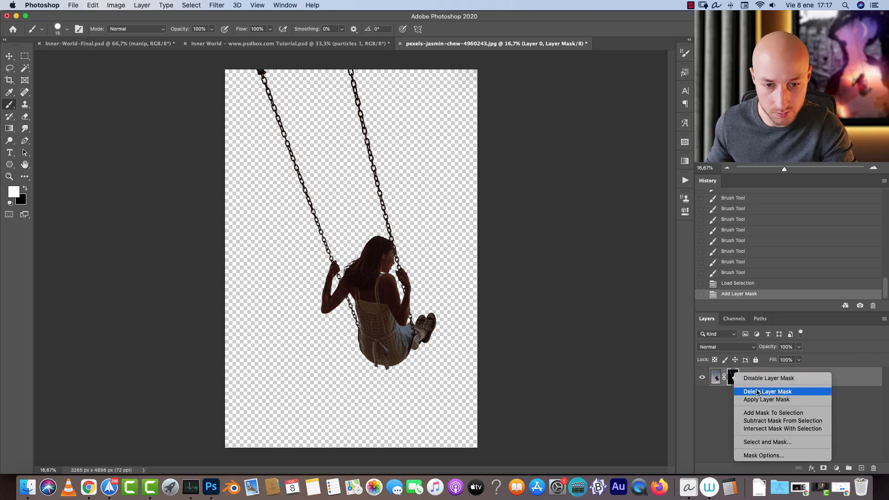
{"action": "left_click", "coordinate": [748, 398]}
{"action": "key", "text": "super+d"}
{"action": "key", "text": "super+a"}
{"action": "key", "text": "super+x"}
Step: Paste the girl above the inside background layer in the Inner World document and convert her layer to a smart object
{"action": "left_click", "coordinate": [214, 44]}
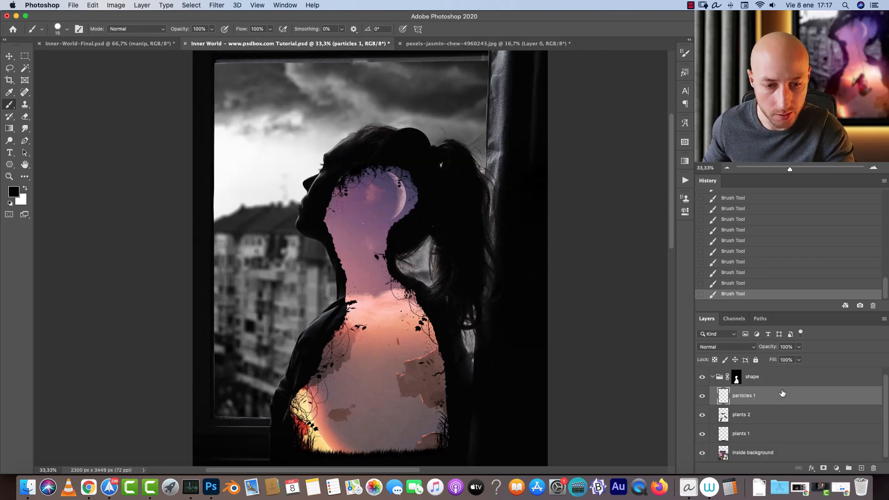
{"action": "left_click_drag", "start_coordinate": [886, 397], "coordinate": [886, 408]}
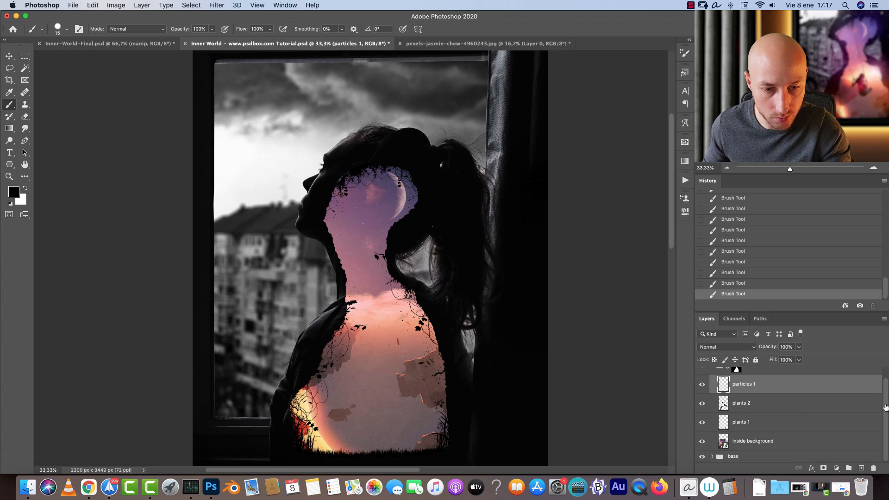
{"action": "left_click", "coordinate": [758, 442]}
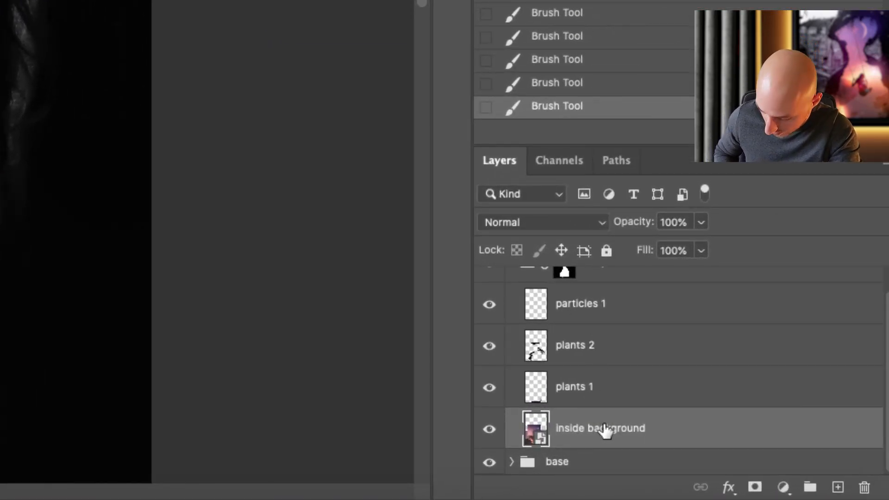
{"action": "key", "text": "super+v"}
{"action": "right_click", "coordinate": [708, 415]}
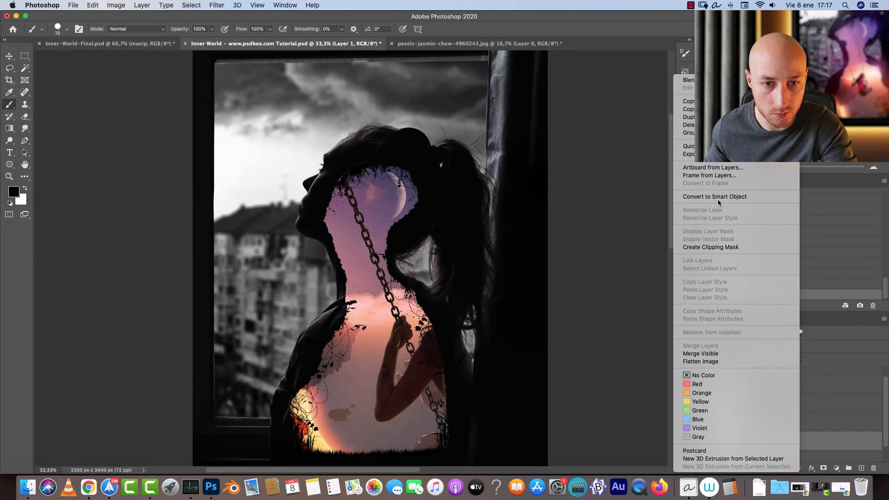
{"action": "left_click", "coordinate": [717, 196]}
{"action": "key", "text": "super+minus"}
{"action": "key", "text": "super+minus"}
{"action": "key", "text": "super+minus"}
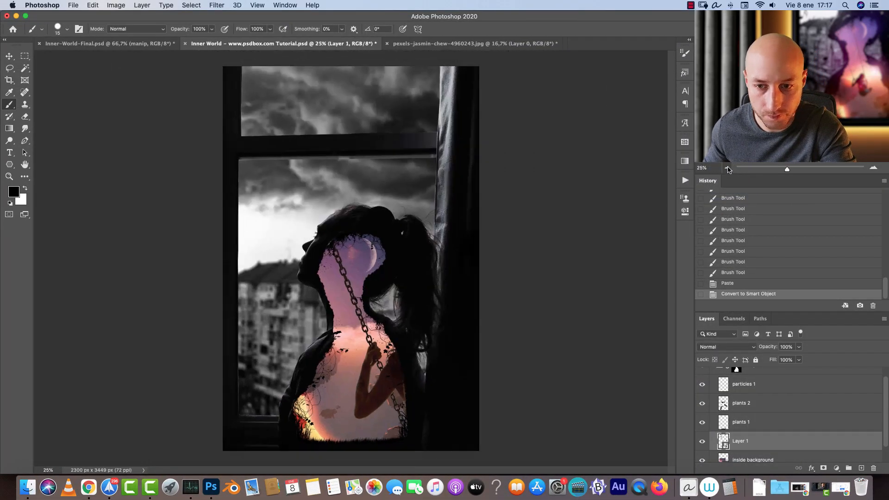
Step: Scale down the girl on the swing with Free Transform and position her inside the silhouette's torso
{"action": "key", "text": "super+t"}
{"action": "left_click_drag", "start_coordinate": [469, 384], "coordinate": [298, 281]}
{"action": "left_click_drag", "start_coordinate": [323, 234], "coordinate": [353, 338]}
{"action": "key", "text": "super+1"}
{"action": "key", "text": "super+minus"}
{"action": "key", "text": "super+minus"}
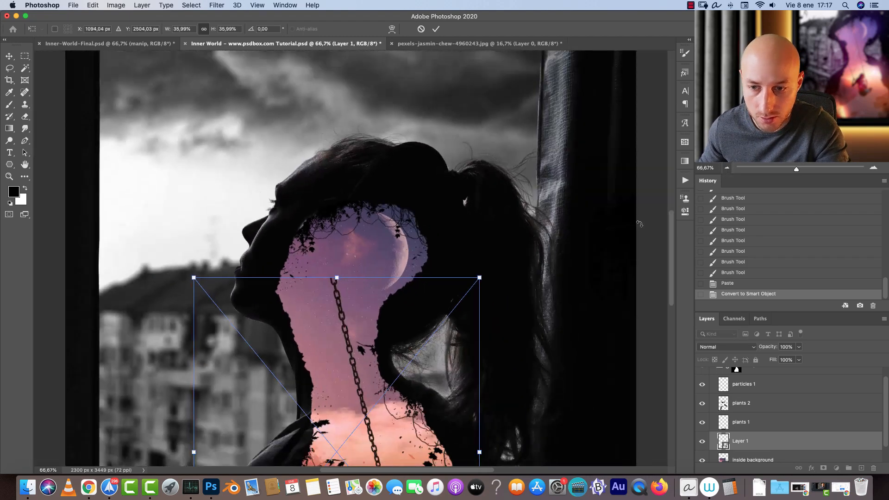
{"action": "left_click_drag", "start_coordinate": [500, 353], "coordinate": [543, 212]}
{"action": "left_click_drag", "start_coordinate": [518, 300], "coordinate": [427, 312]}
{"action": "left_click_drag", "start_coordinate": [447, 235], "coordinate": [474, 205]}
{"action": "mouse_move", "coordinate": [433, 294]}
{"action": "left_mouse_down"}
{"action": "mouse_move", "coordinate": [424, 312]}
{"action": "mouse_move", "coordinate": [417, 305]}
{"action": "left_mouse_up"}
{"action": "key", "text": "Return"}
{"action": "key", "text": "b"}
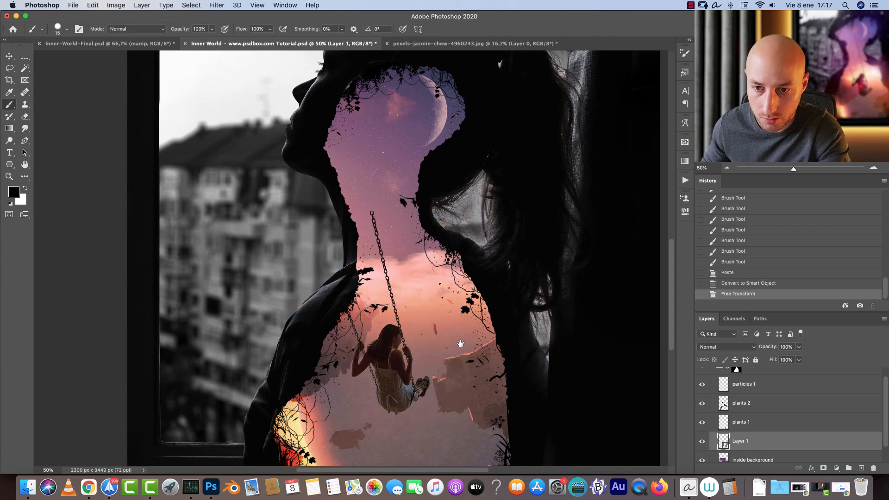
Step: Reposition the inside background layer behind the girl so the sky and rocks sit differently within the silhouette
{"action": "scroll", "coordinate": [447, 320], "scroll_direction": "down", "scroll_amount": 5}
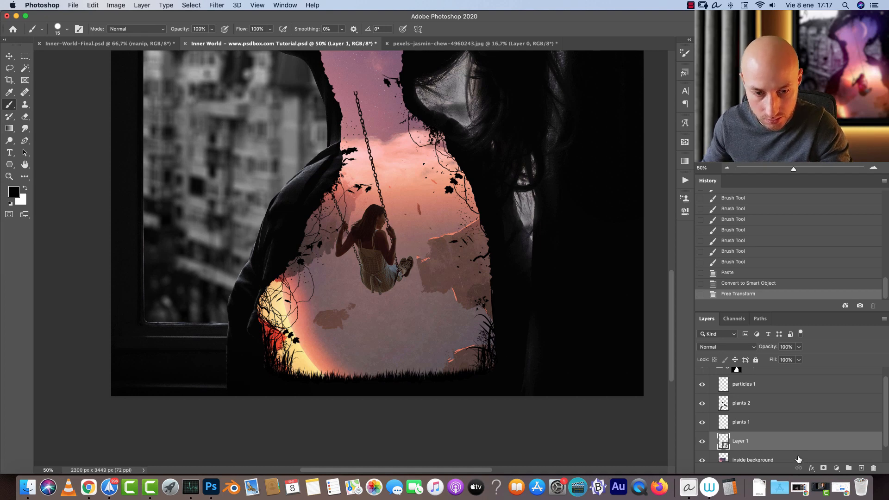
{"action": "left_click", "coordinate": [798, 459]}
{"action": "key", "text": "v"}
{"action": "left_click_drag", "start_coordinate": [495, 301], "coordinate": [427, 315]}
{"action": "left_click_drag", "start_coordinate": [452, 242], "coordinate": [447, 408]}
{"action": "left_click_drag", "start_coordinate": [438, 318], "coordinate": [401, 278]}
{"action": "left_click_drag", "start_coordinate": [400, 278], "coordinate": [412, 274]}
{"action": "left_click_drag", "start_coordinate": [457, 303], "coordinate": [492, 284]}
{"action": "left_click_drag", "start_coordinate": [488, 384], "coordinate": [519, 297]}
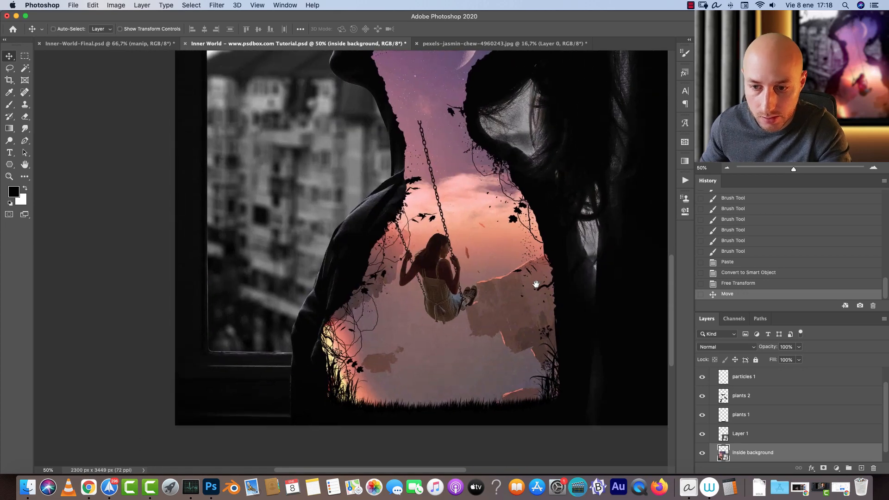
{"action": "left_click_drag", "start_coordinate": [487, 329], "coordinate": [498, 329]}
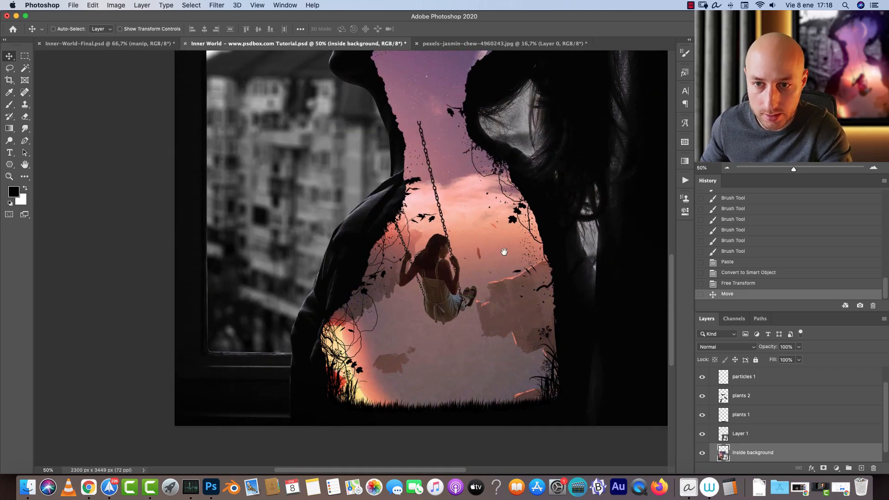
Step: Examine the swing's chain, the moon area and the girl against the repositioned background at 100% zoom
{"action": "left_click_drag", "start_coordinate": [510, 218], "coordinate": [560, 306]}
{"action": "left_click", "coordinate": [872, 167]}
{"action": "left_click", "coordinate": [873, 167]}
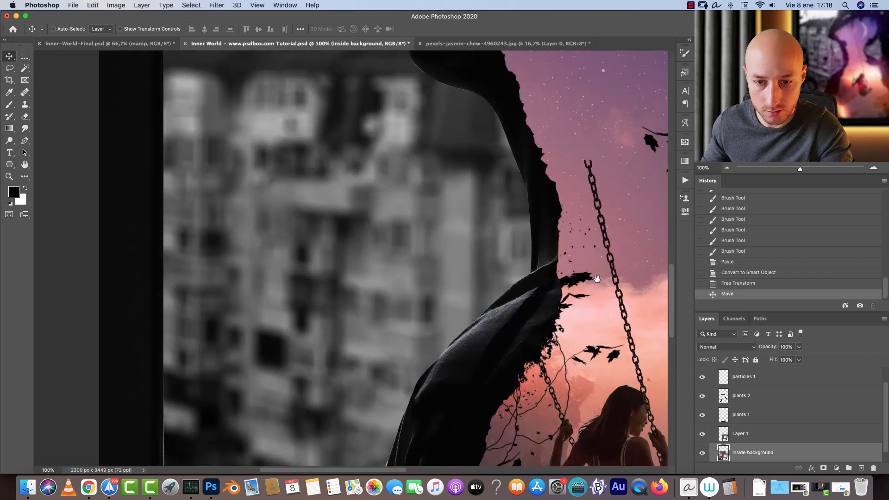
{"action": "left_click_drag", "start_coordinate": [607, 276], "coordinate": [454, 352]}
{"action": "left_click_drag", "start_coordinate": [451, 262], "coordinate": [460, 333]}
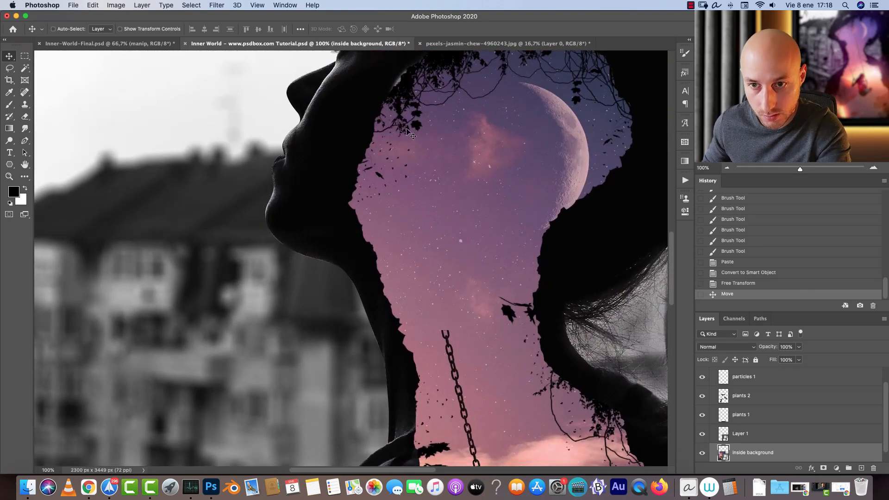
{"action": "left_click_drag", "start_coordinate": [553, 347], "coordinate": [493, 178]}
{"action": "left_click_drag", "start_coordinate": [545, 331], "coordinate": [512, 205]}
Step: Rename the swing girl's layer as girlç and briefly toggle the visibility of all the other layers
{"action": "left_click_drag", "start_coordinate": [15, 70], "coordinate": [50, 67]}
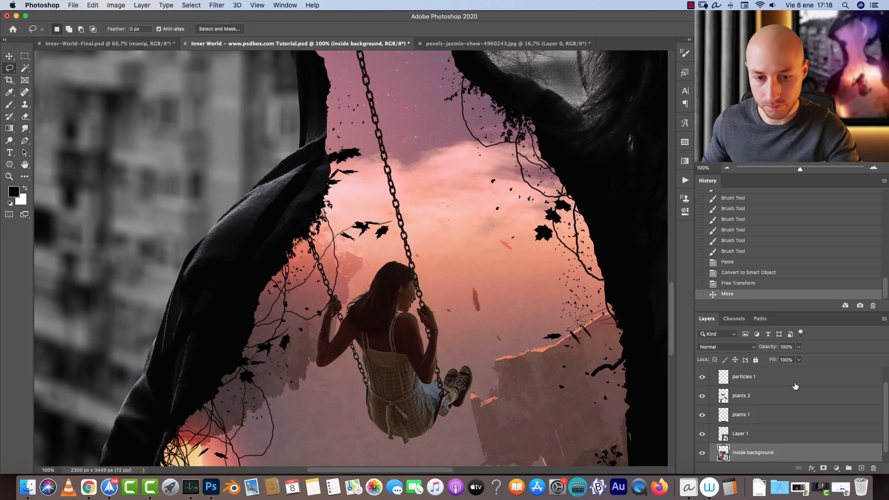
{"action": "left_click", "coordinate": [769, 435]}
{"action": "double_click", "coordinate": [740, 433]}
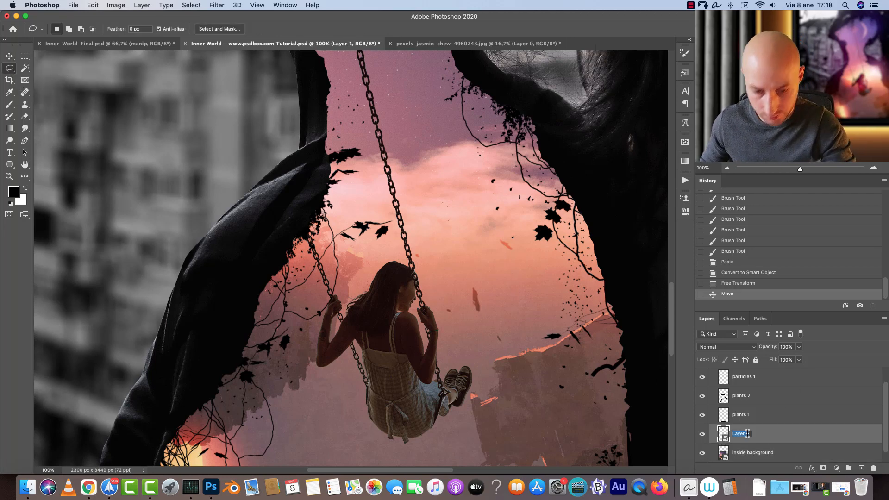
{"action": "type", "text": "girl"}
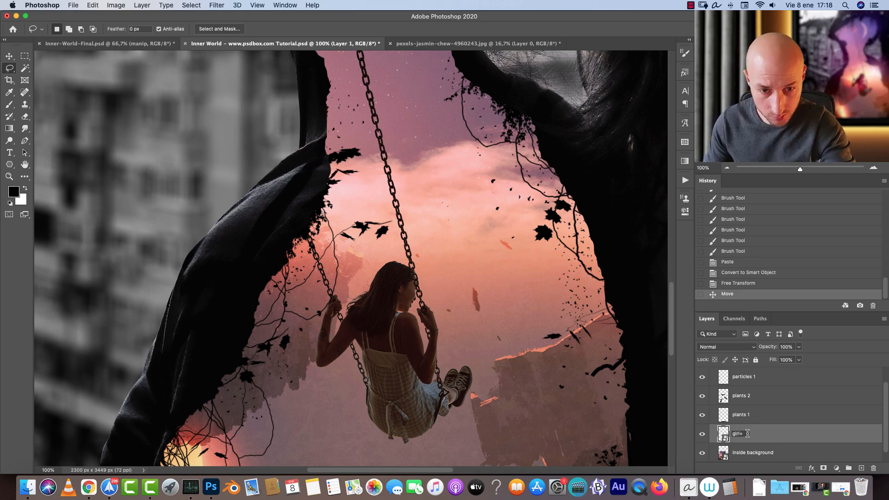
{"action": "type", "text": "ç"}
{"action": "key", "text": "Return"}
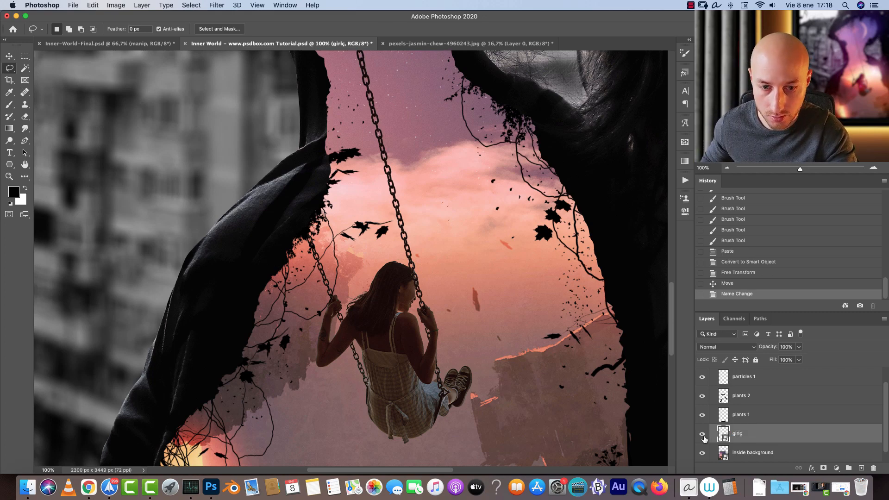
{"action": "left_click", "coordinate": [702, 436], "text": "alt"}
{"action": "left_click", "coordinate": [703, 436], "text": "alt"}
Step: Lasso the upper section of the swing's long chain and rename the swing layer as girl
{"action": "scroll", "coordinate": [542, 353], "scroll_direction": "up", "scroll_amount": 2}
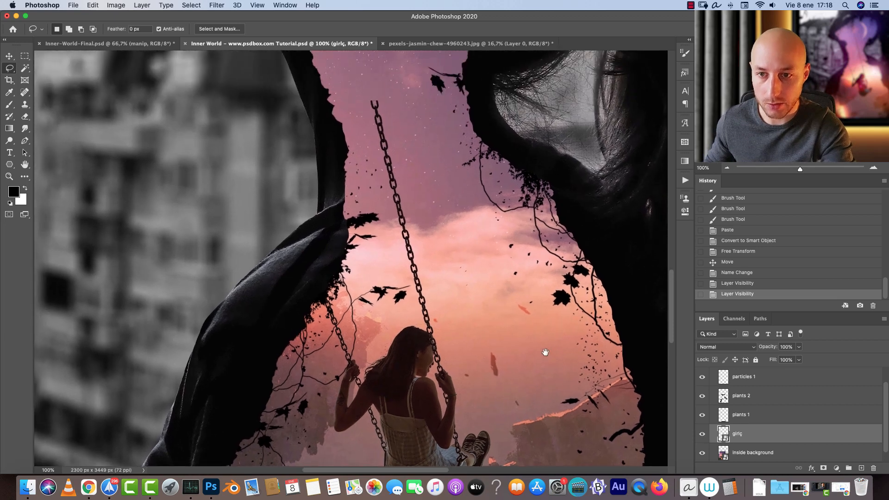
{"action": "mouse_move", "coordinate": [355, 94]}
{"action": "left_mouse_down"}
{"action": "mouse_move", "coordinate": [398, 281]}
{"action": "mouse_move", "coordinate": [418, 312]}
{"action": "mouse_move", "coordinate": [433, 314]}
{"action": "mouse_move", "coordinate": [430, 234]}
{"action": "mouse_move", "coordinate": [400, 110]}
{"action": "mouse_move", "coordinate": [357, 76]}
{"action": "left_mouse_up"}
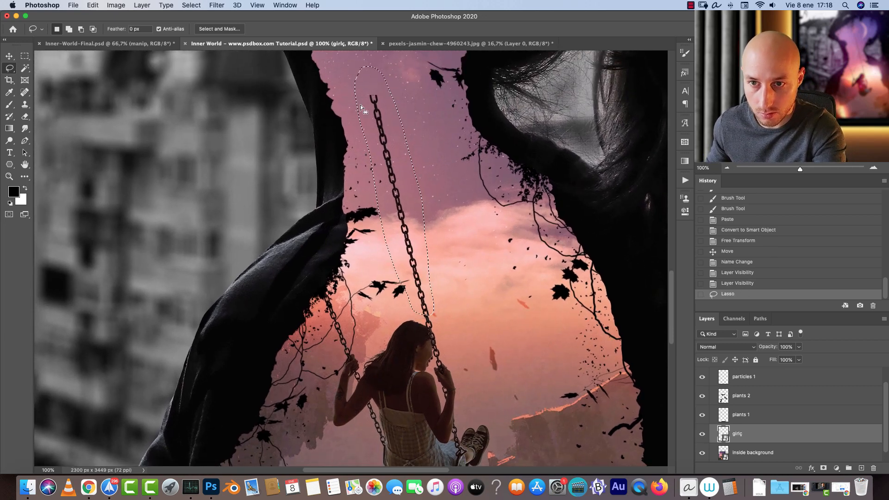
{"action": "double_click", "coordinate": [740, 434]}
{"action": "type", "text": "girl"}
{"action": "key", "text": "Return"}
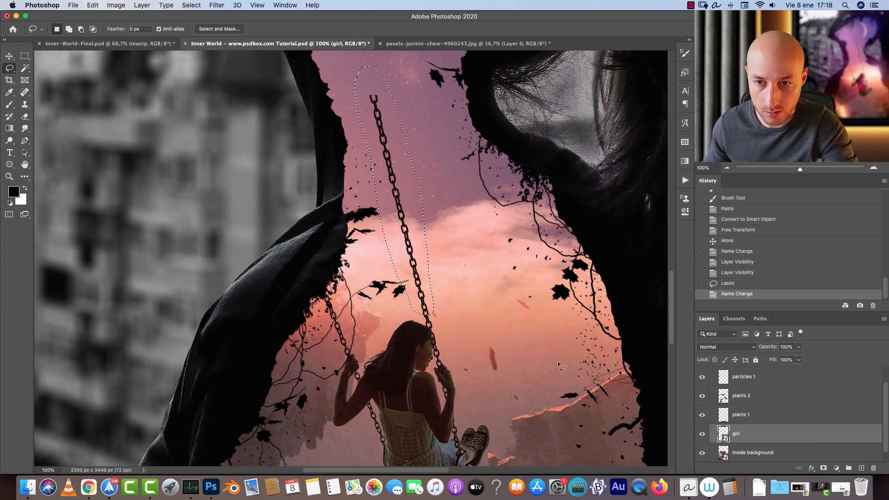
Step: Copy the selected chain section onto a new layer and move the copy up and to the right of the original chain
{"action": "right_click", "coordinate": [388, 143]}
{"action": "left_click", "coordinate": [419, 206]}
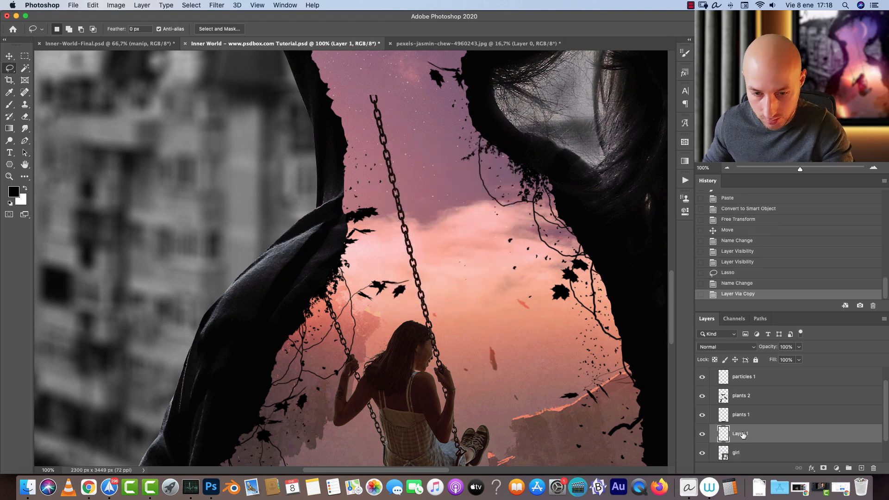
{"action": "key", "text": "v"}
{"action": "left_click_drag", "start_coordinate": [460, 296], "coordinate": [486, 240]}
{"action": "left_click_drag", "start_coordinate": [483, 208], "coordinate": [533, 330]}
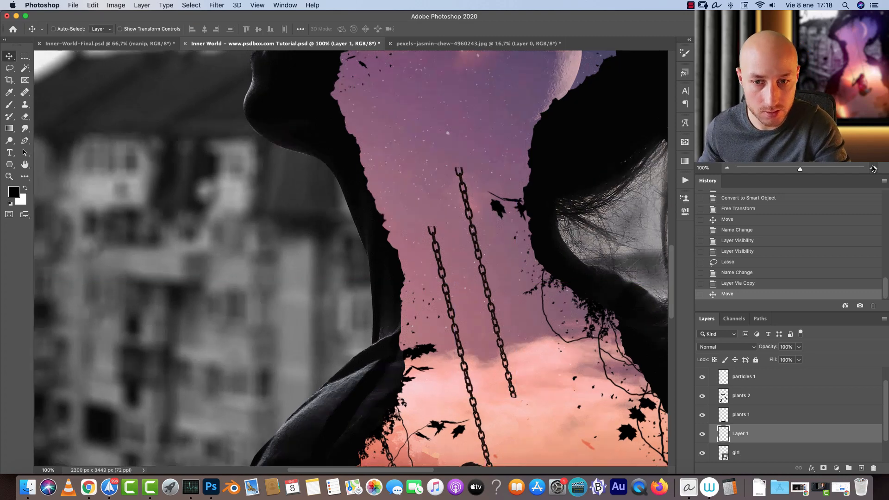
Step: Free Transform the copied chain section so that it continues the swing's long chain upward from its upper end
{"action": "left_click", "coordinate": [873, 168]}
{"action": "left_click", "coordinate": [873, 168]}
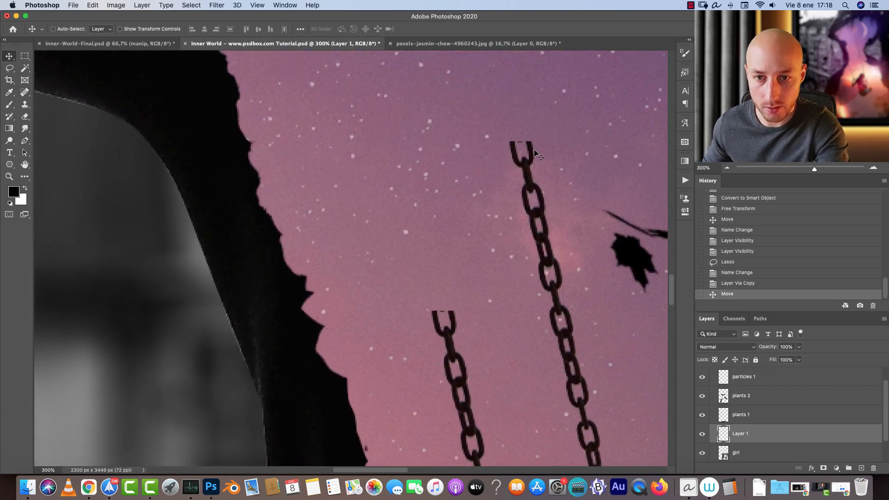
{"action": "left_click", "coordinate": [727, 168]}
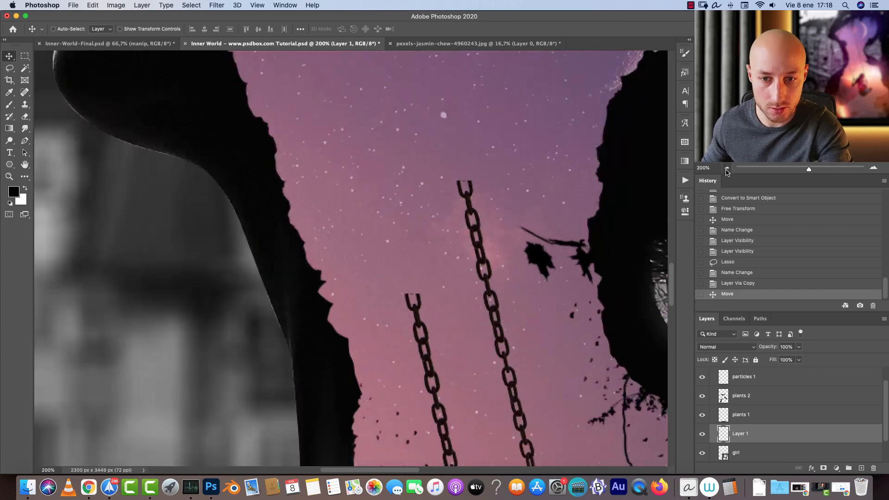
{"action": "left_click", "coordinate": [727, 168]}
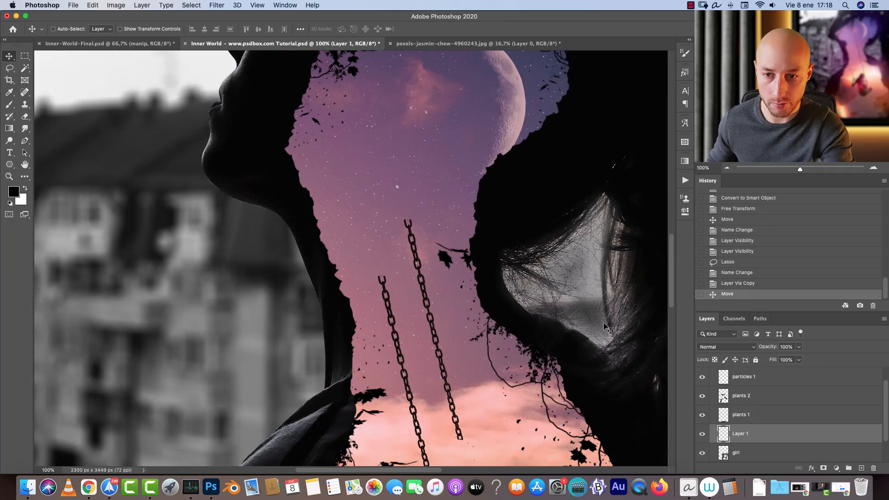
{"action": "key", "text": "super+t"}
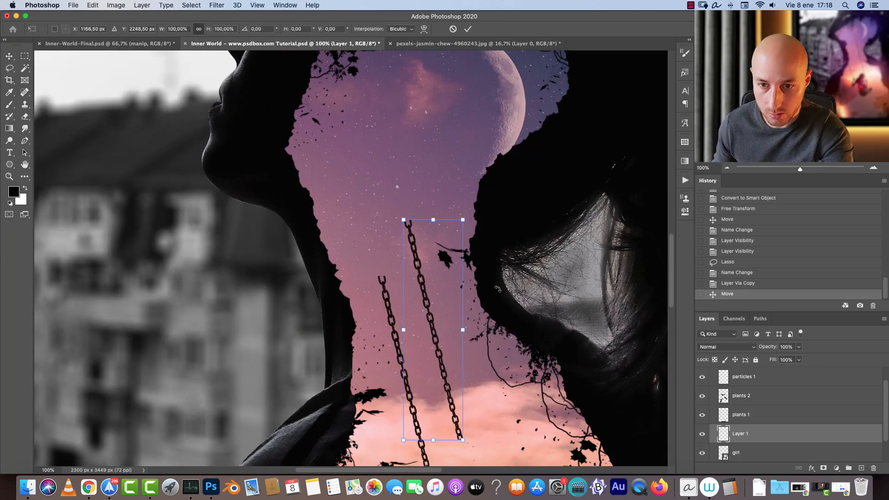
{"action": "right_click", "coordinate": [436, 251]}
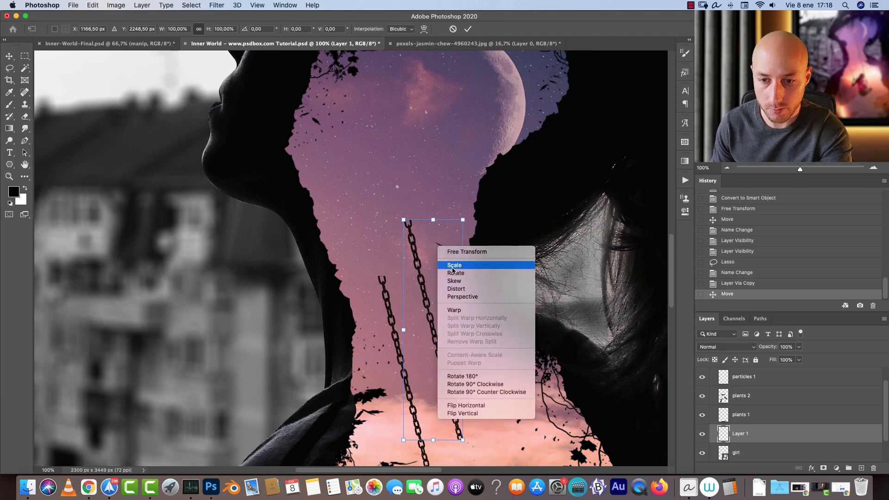
{"action": "left_click", "coordinate": [469, 413]}
{"action": "left_click_drag", "start_coordinate": [427, 378], "coordinate": [349, 220]}
{"action": "left_click_drag", "start_coordinate": [406, 192], "coordinate": [411, 163]}
{"action": "key", "text": "Return"}
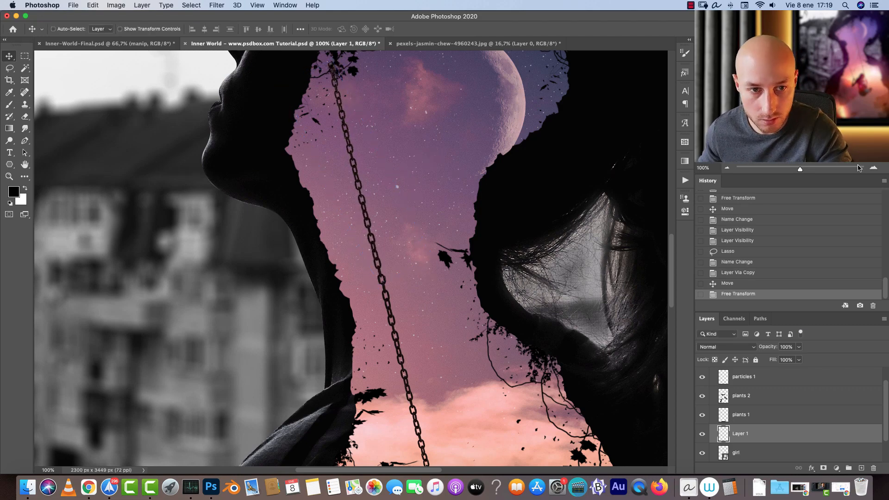
Step: Fine-position the chain extension at high zoom so its links line up with the top of the original chain
{"action": "key", "text": "super+plus"}
{"action": "key", "text": "super+plus"}
{"action": "key", "text": "super+plus"}
{"action": "key", "text": "super+plus"}
{"action": "left_click_drag", "start_coordinate": [565, 350], "coordinate": [454, 317]}
{"action": "key", "text": "super+1"}
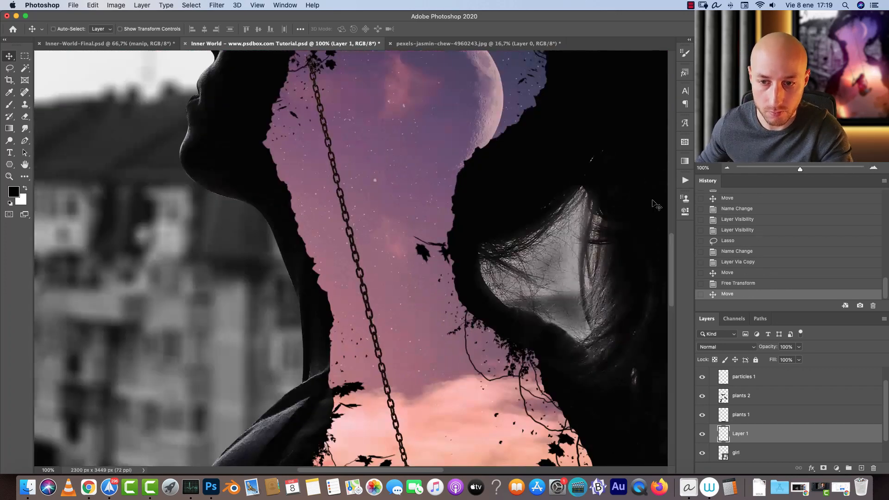
Step: Merge the chain extension layer with the girl layer
{"action": "left_click", "coordinate": [728, 167]}
{"action": "left_click", "coordinate": [728, 167]}
{"action": "left_click", "coordinate": [727, 167]}
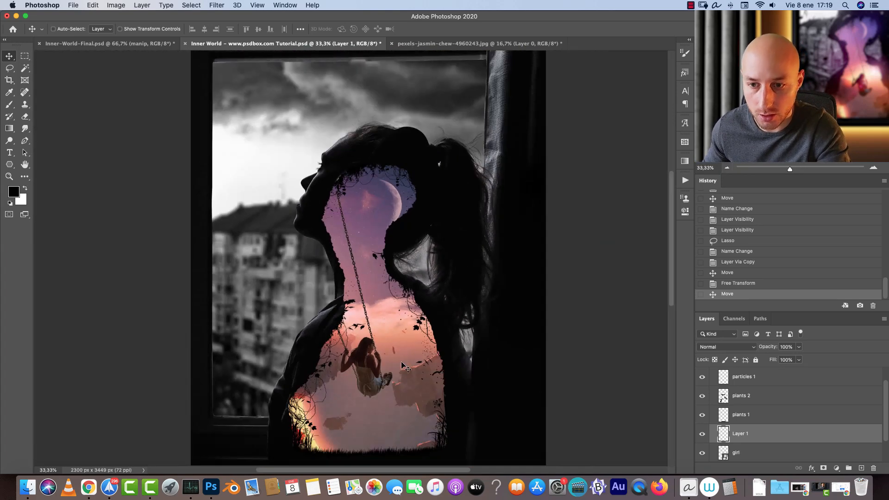
{"action": "left_click", "coordinate": [874, 168]}
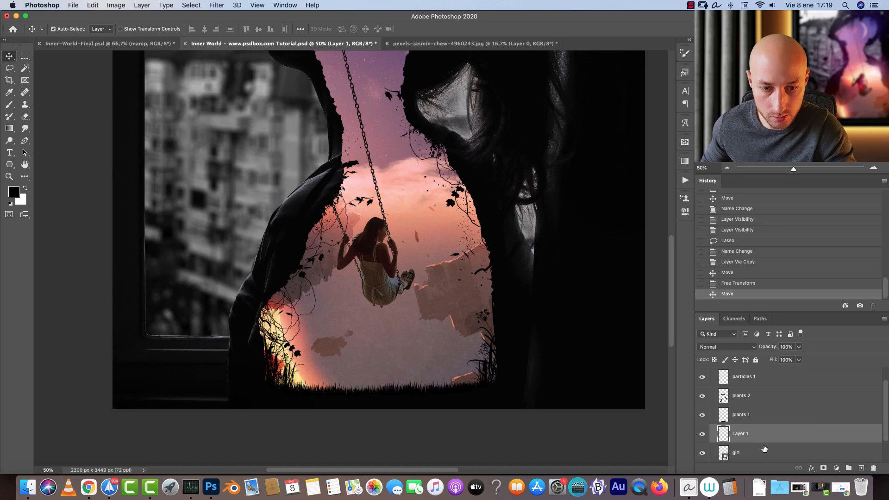
{"action": "left_click", "coordinate": [767, 451], "text": "shift"}
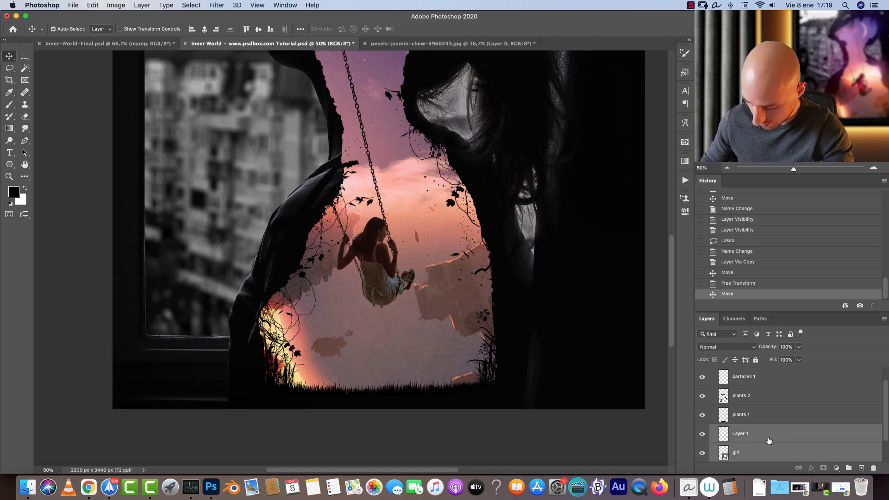
{"action": "key", "text": "super+e"}
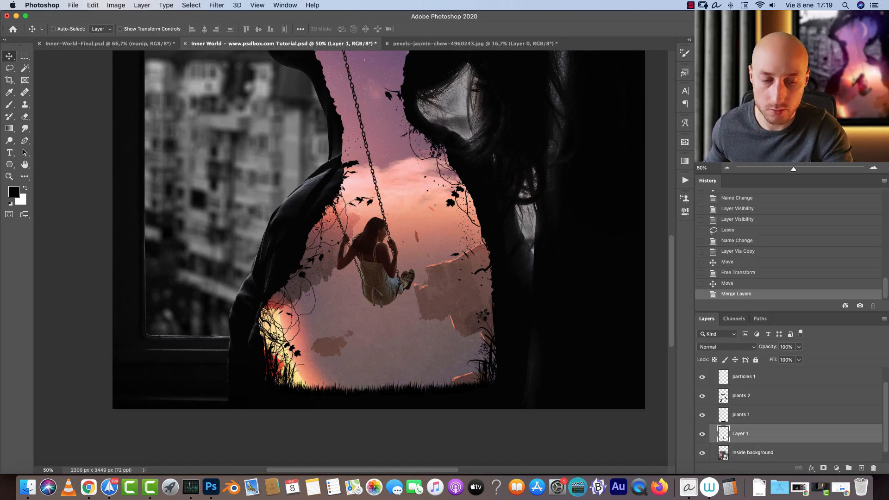
Step: Move the merged girl and swing slightly to the right and up within the inner landscape
{"action": "left_click", "coordinate": [874, 168]}
{"action": "scroll", "coordinate": [439, 299], "scroll_direction": "up", "scroll_amount": 5}
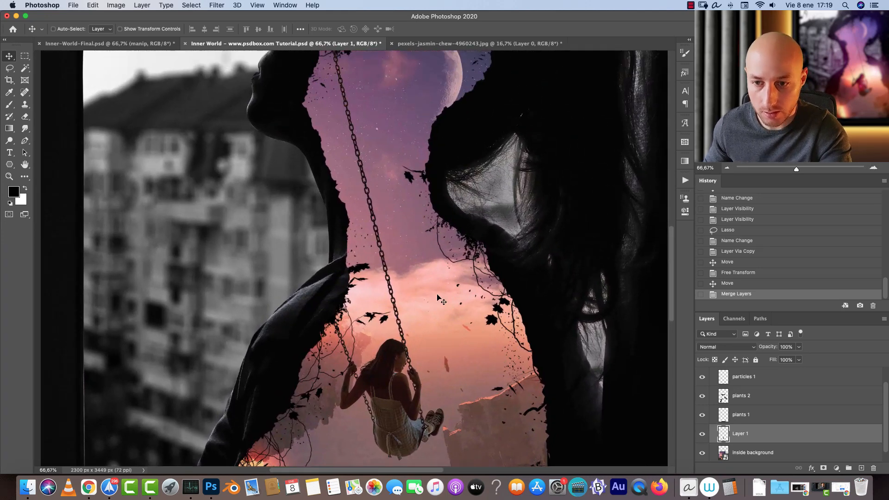
{"action": "left_click_drag", "start_coordinate": [406, 269], "coordinate": [436, 267]}
{"action": "left_click_drag", "start_coordinate": [449, 258], "coordinate": [423, 316]}
{"action": "scroll", "coordinate": [444, 311], "scroll_direction": "down", "scroll_amount": 5}
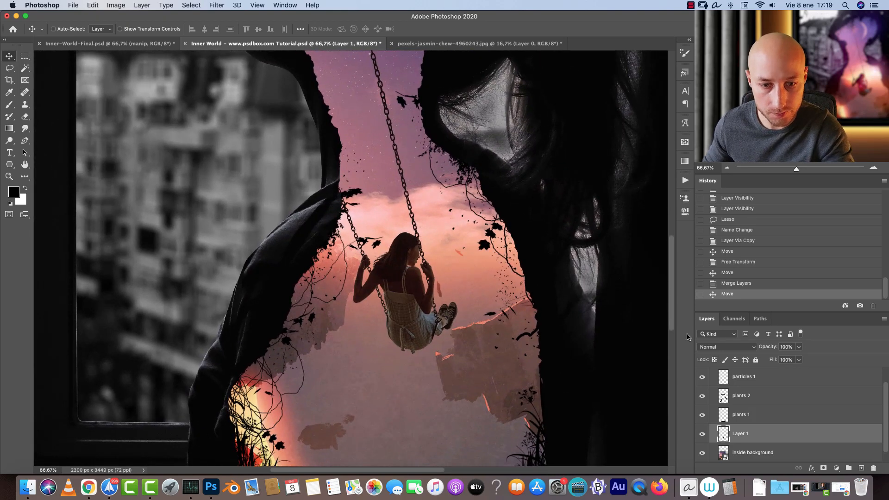
Step: Rename the merged layer as girl and convert it to a Smart Object
{"action": "key", "text": "super+plus"}
{"action": "type", "text": "girl"}
{"action": "key", "text": "Return"}
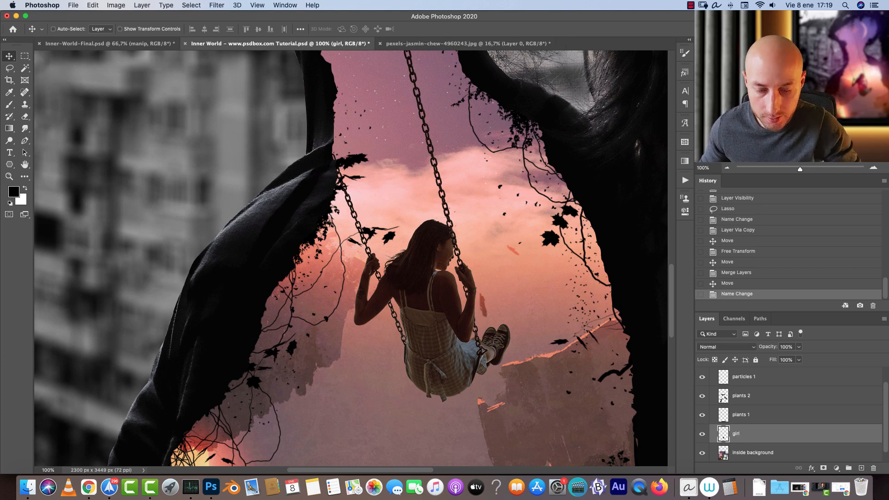
{"action": "key", "text": "super+u"}
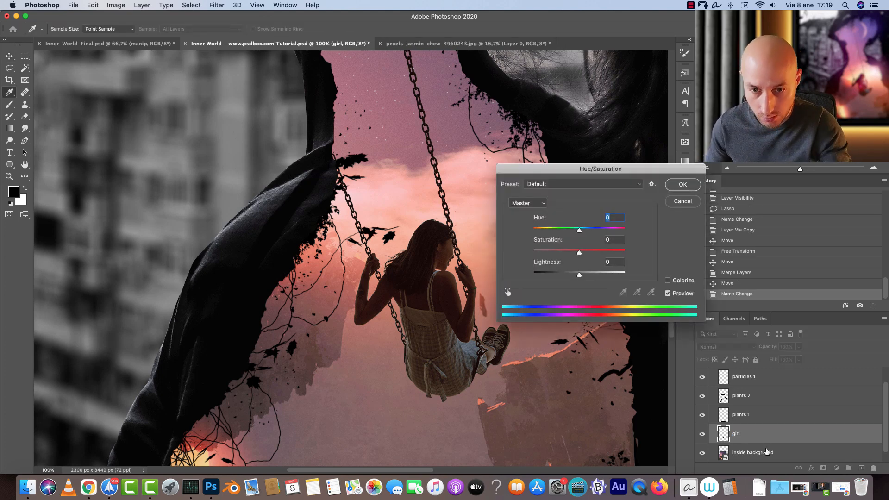
{"action": "key", "text": "Escape"}
{"action": "right_click", "coordinate": [745, 433]}
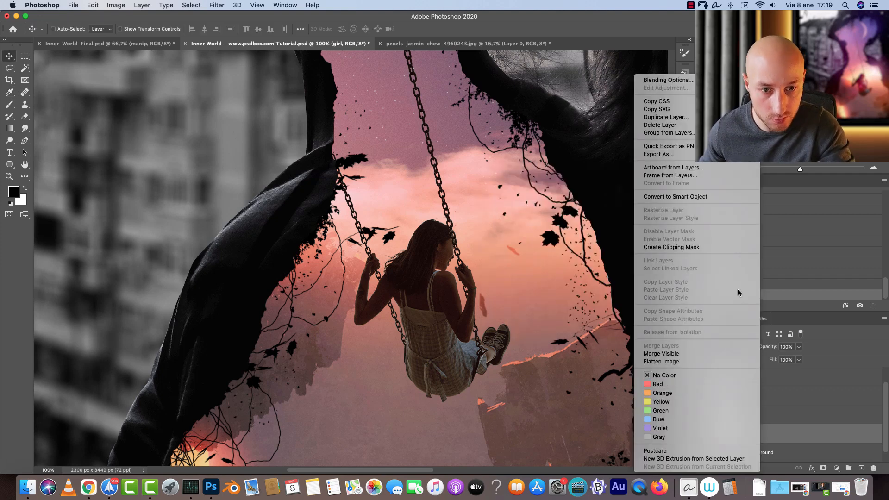
{"action": "left_click", "coordinate": [695, 197]}
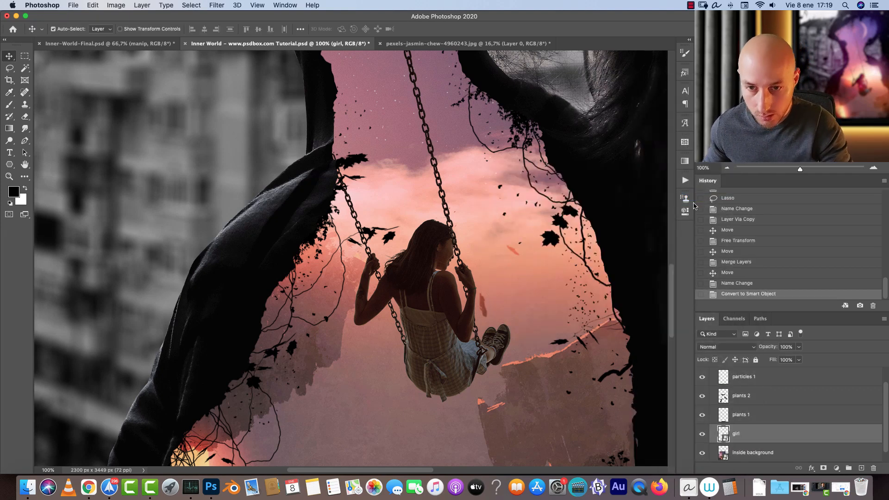
Step: Apply a Hue/Saturation adjustment to the girl layer, shifting its hue to about -18
{"action": "key", "text": "super+u"}
{"action": "left_click_drag", "start_coordinate": [482, 117], "coordinate": [658, 138]}
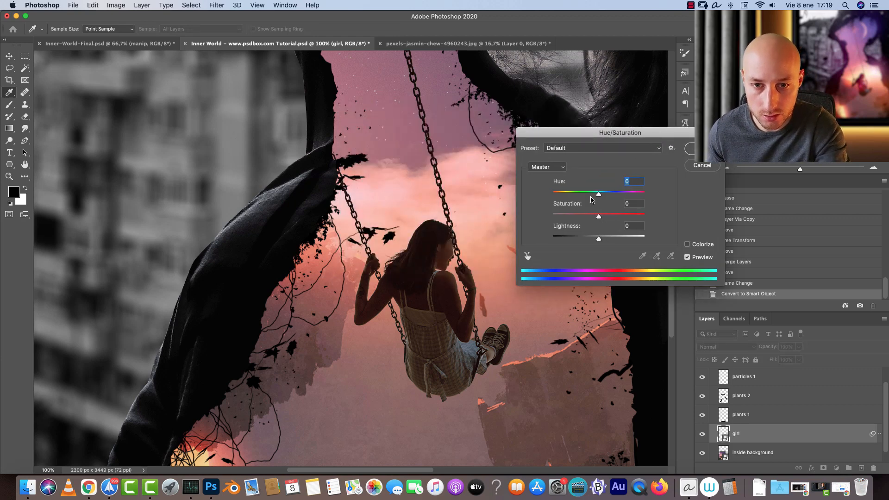
{"action": "left_click_drag", "start_coordinate": [597, 195], "coordinate": [591, 198]}
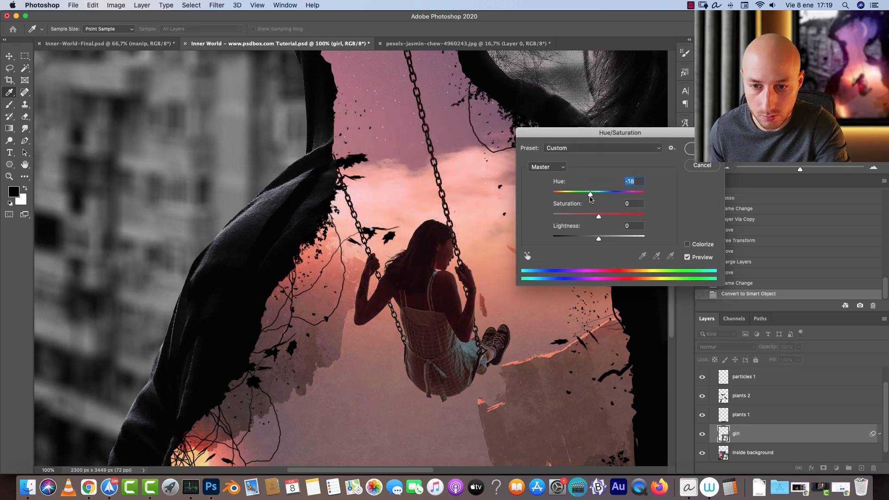
{"action": "key", "text": "Return"}
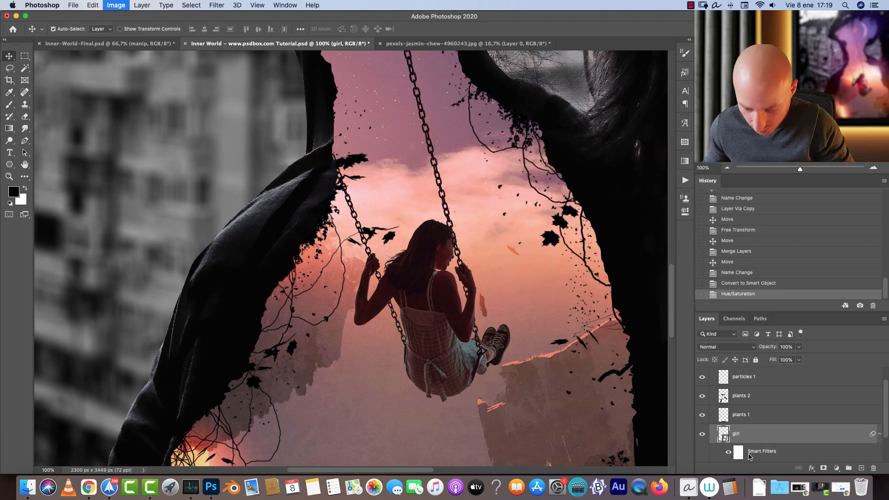
Step: Darken the girl with a Curves adjustment, pulling the shadows to input 29, output 10 and the midtones to input 135, output 109
{"action": "key", "text": "super+m"}
{"action": "left_click_drag", "start_coordinate": [509, 95], "coordinate": [240, 65]}
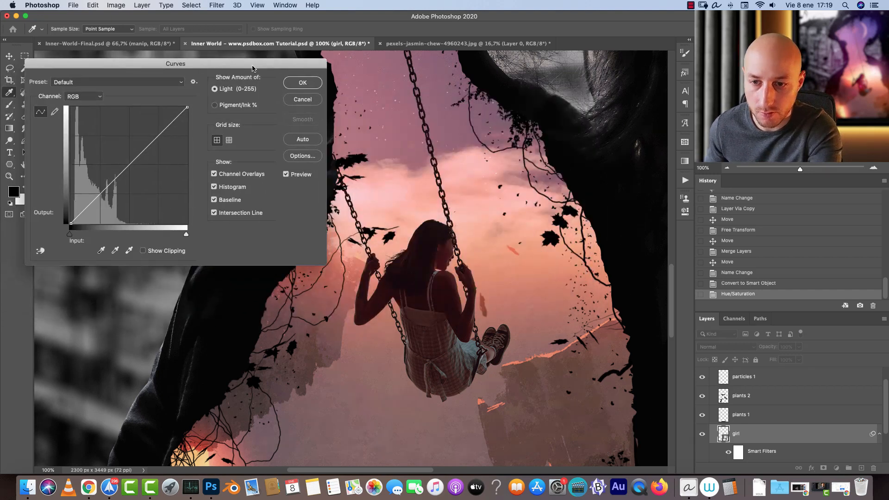
{"action": "left_click", "coordinate": [126, 174]}
{"action": "mouse_move", "coordinate": [127, 174]}
{"action": "left_mouse_down"}
{"action": "mouse_move", "coordinate": [134, 185]}
{"action": "mouse_move", "coordinate": [133, 176]}
{"action": "left_mouse_up"}
{"action": "left_click_drag", "start_coordinate": [89, 217], "coordinate": [89, 221]}
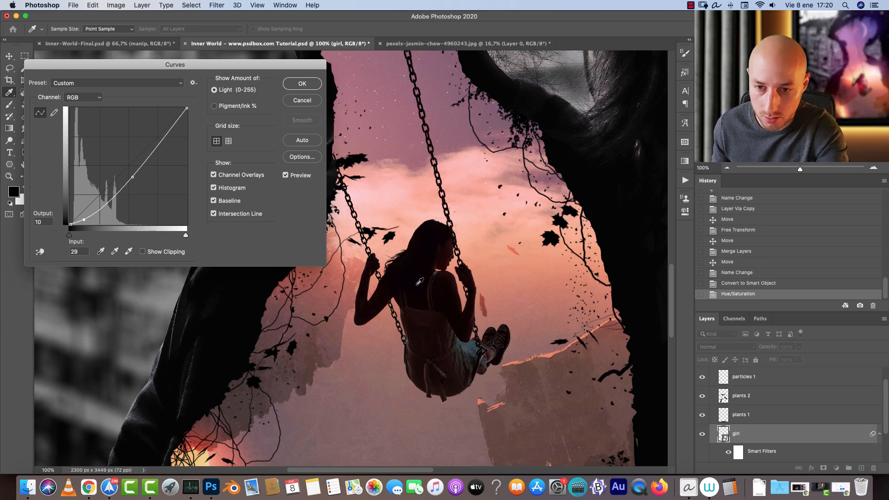
{"action": "left_click_drag", "start_coordinate": [132, 175], "coordinate": [131, 174]}
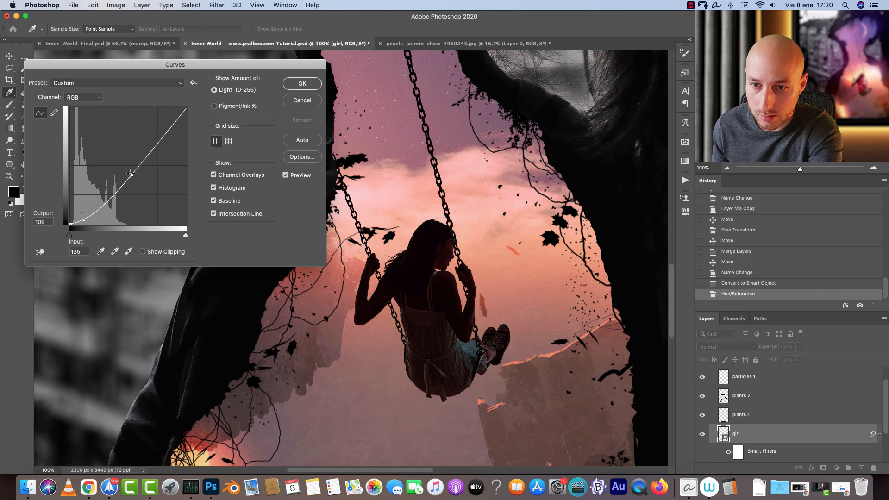
{"action": "left_click", "coordinate": [300, 83]}
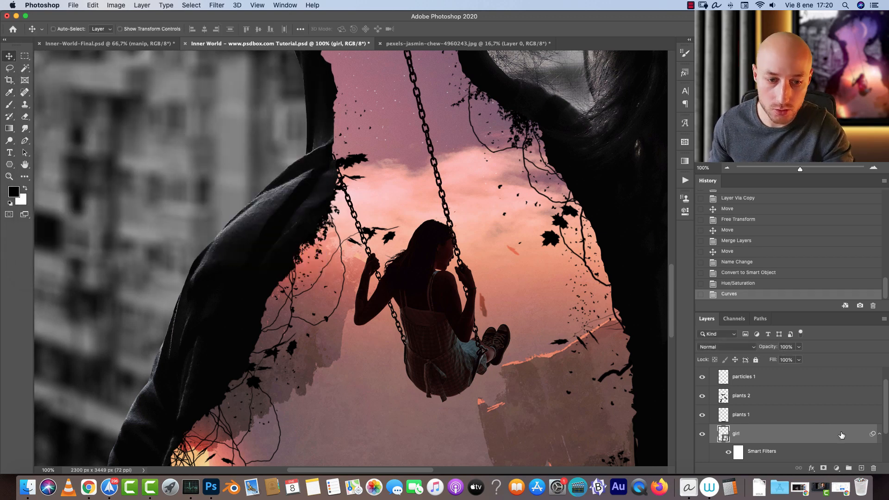
Step: Add an Inner Shadow effect to the girl layer with the Color Dodge blend mode
{"action": "left_click_drag", "start_coordinate": [555, 212], "coordinate": [494, 287]}
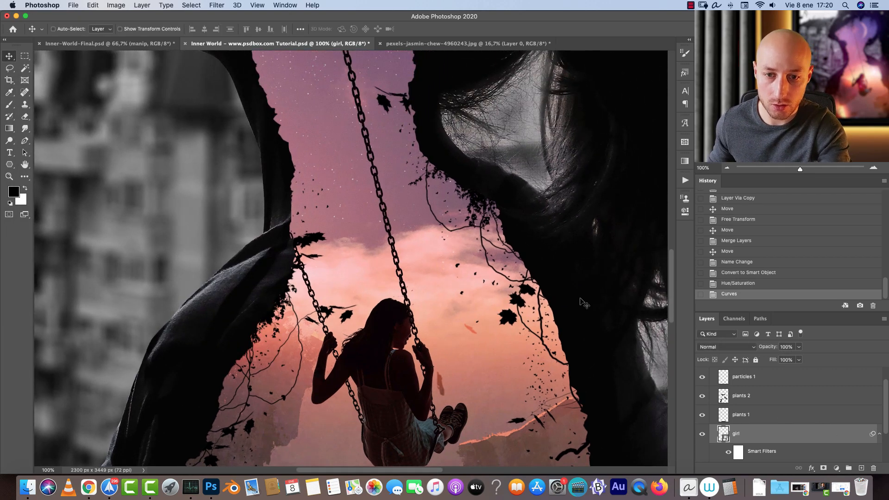
{"action": "double_click", "coordinate": [841, 422]}
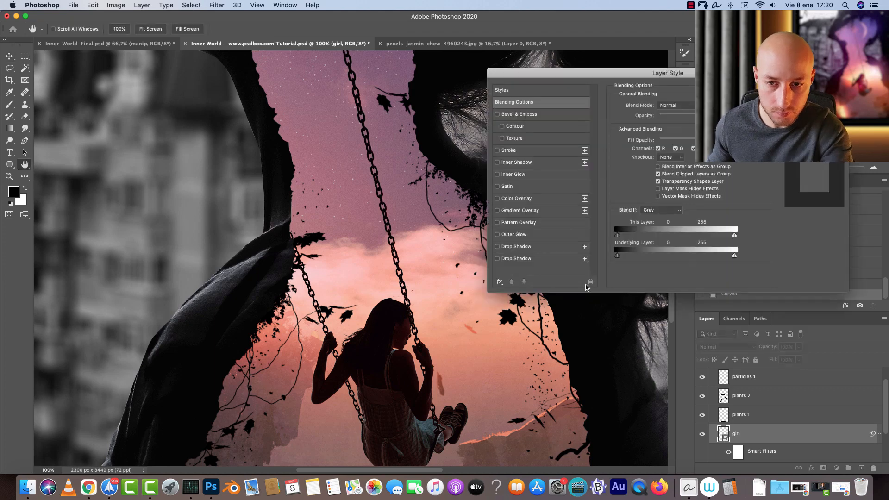
{"action": "left_click", "coordinate": [533, 164]}
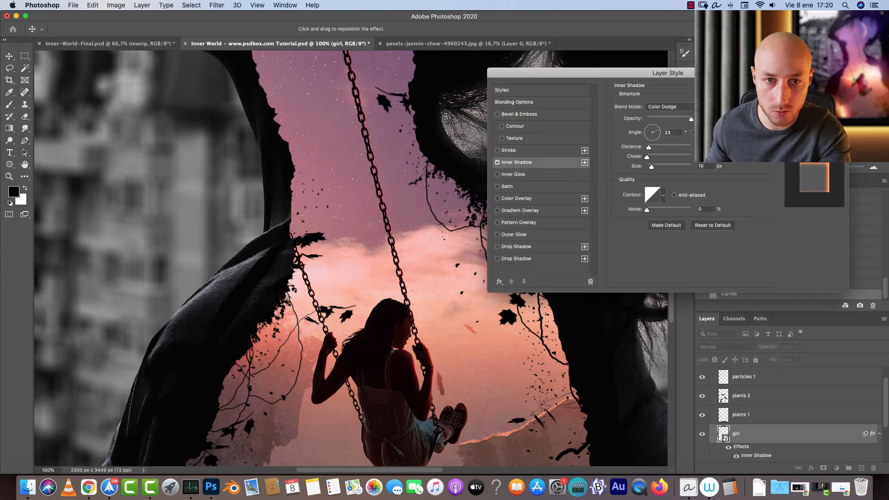
{"action": "left_click", "coordinate": [673, 105]}
{"action": "left_click", "coordinate": [680, 106]}
Step: Set the inner shadow's colour to #ffcc44, keep its size at 10 px and apply the layer style
{"action": "left_click", "coordinate": [718, 106]}
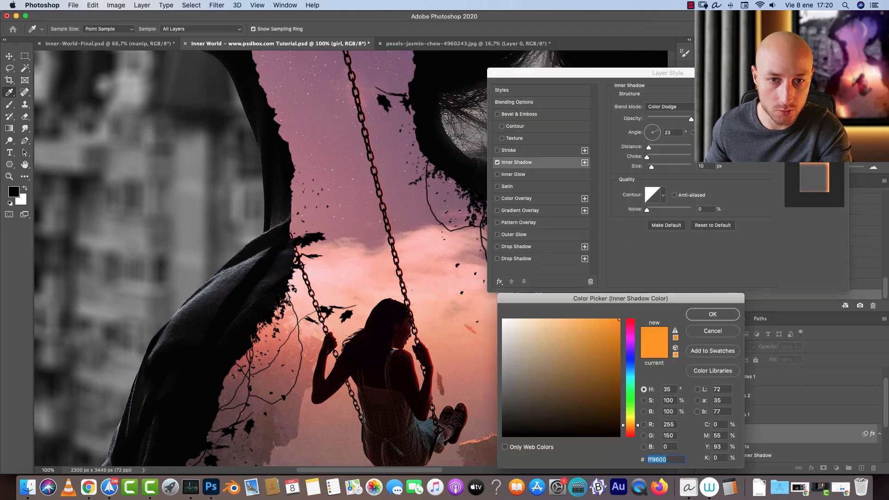
{"action": "left_click", "coordinate": [589, 318]}
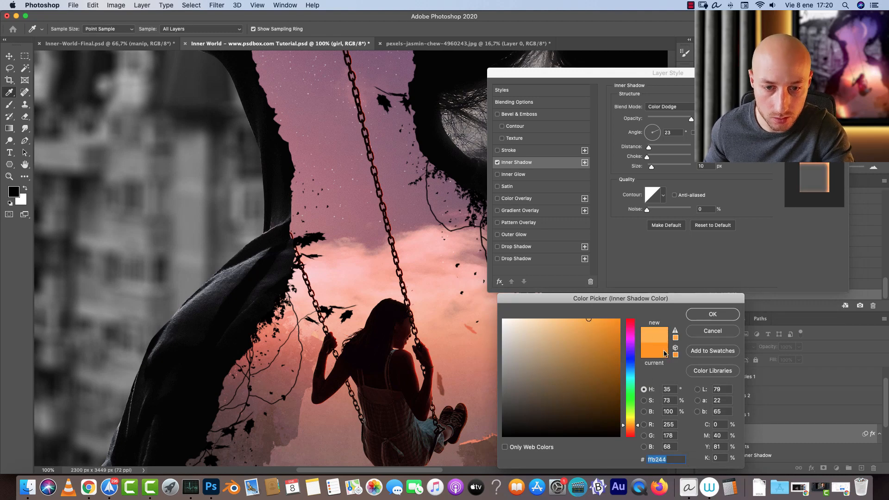
{"action": "left_click", "coordinate": [632, 423]}
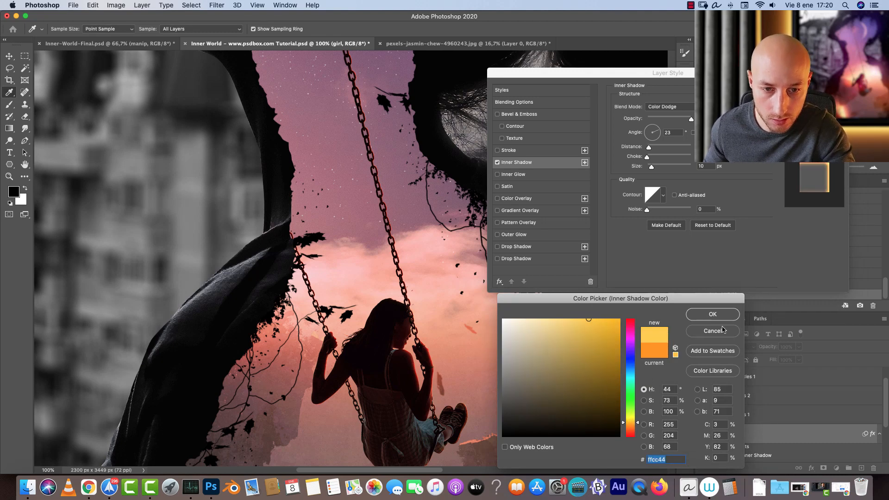
{"action": "left_click", "coordinate": [713, 314]}
{"action": "left_click_drag", "start_coordinate": [650, 167], "coordinate": [652, 170]}
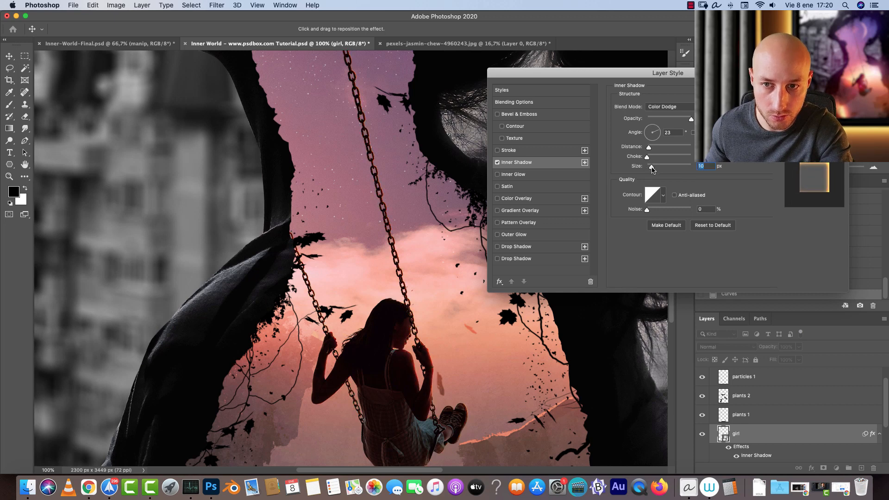
{"action": "key", "text": "super+1"}
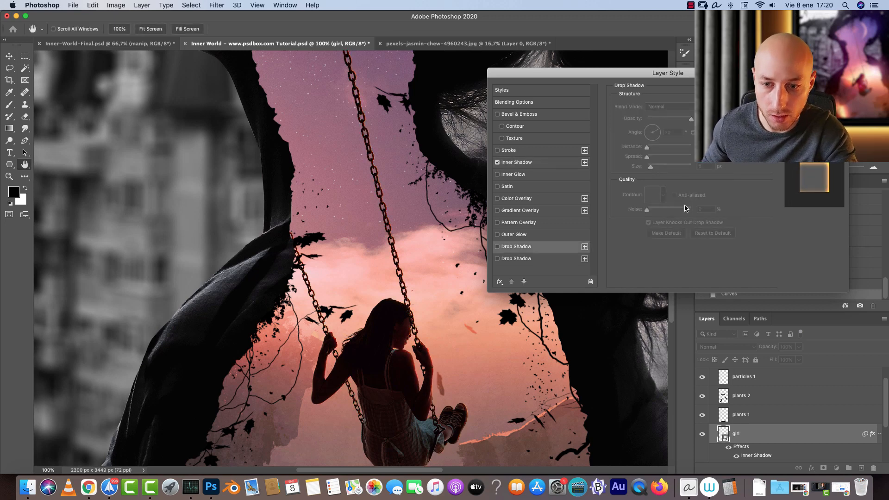
{"action": "key", "text": "Return"}
Step: Examine the rim light on the swing's chains and compare it with the girl and chains in Inner-World-Final.psd
{"action": "key", "text": "super+plus"}
{"action": "left_click_drag", "start_coordinate": [501, 209], "coordinate": [496, 307]}
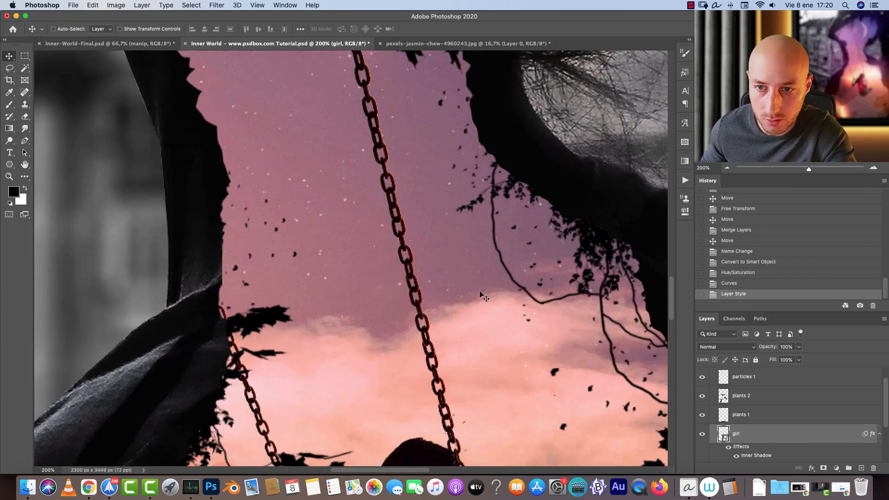
{"action": "left_click", "coordinate": [725, 168]}
{"action": "left_click", "coordinate": [725, 168]}
{"action": "left_click", "coordinate": [726, 168]}
{"action": "left_click", "coordinate": [169, 43]}
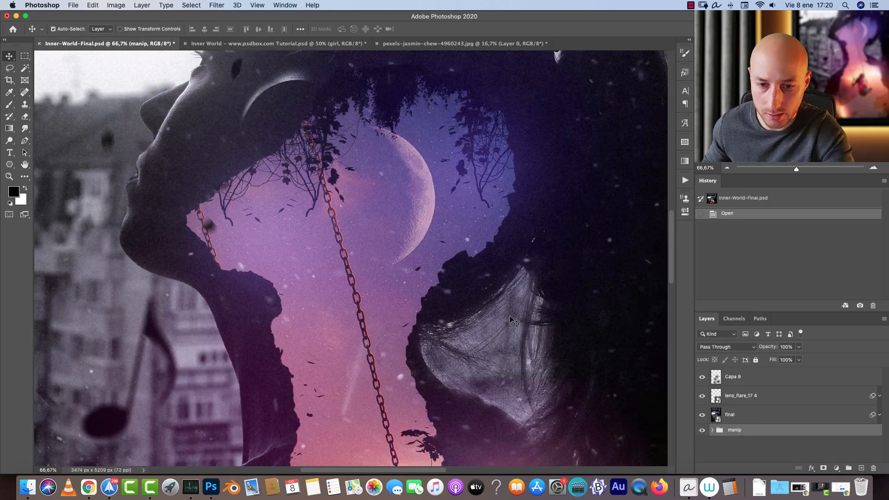
{"action": "key", "text": "super+plus"}
{"action": "left_click_drag", "start_coordinate": [799, 103], "coordinate": [810, 125]}
{"action": "left_click", "coordinate": [726, 168]}
{"action": "left_click", "coordinate": [726, 168]}
{"action": "left_click", "coordinate": [725, 168]}
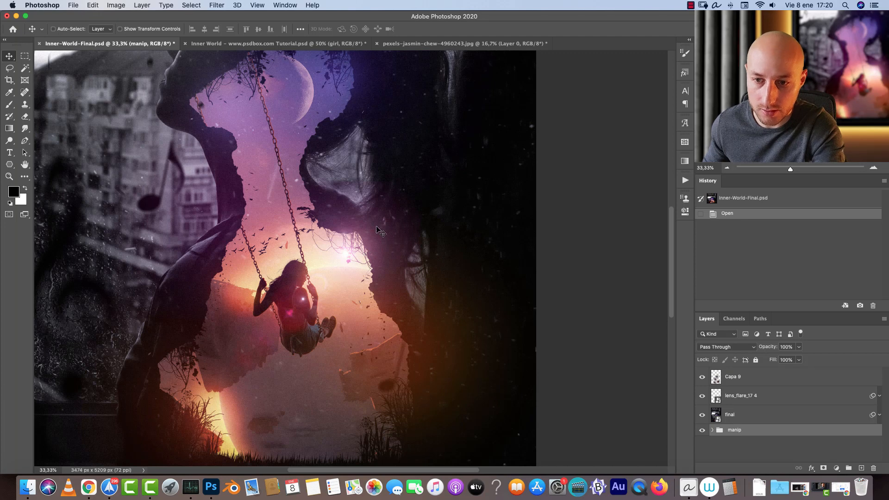
Step: Back in the Inner World tutorial document, add a new layer between girl and inside background with the Screen blend mode
{"action": "key", "text": "ctrl+Tab"}
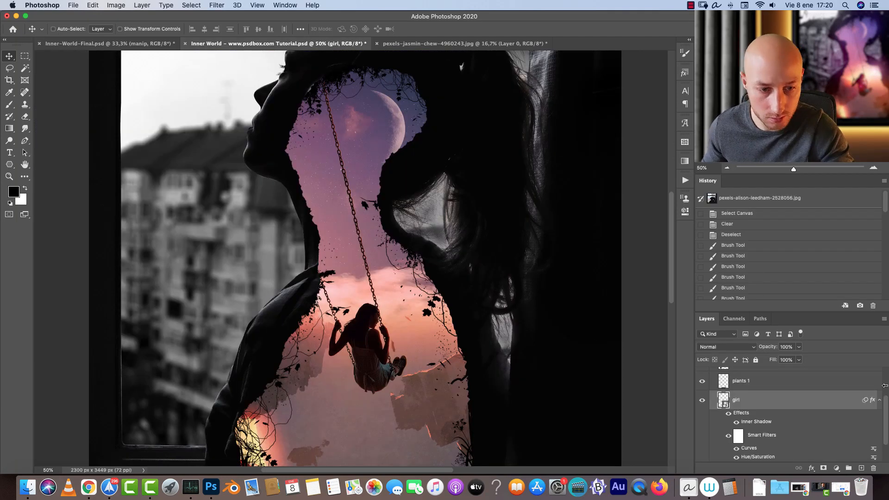
{"action": "left_click", "coordinate": [880, 400]}
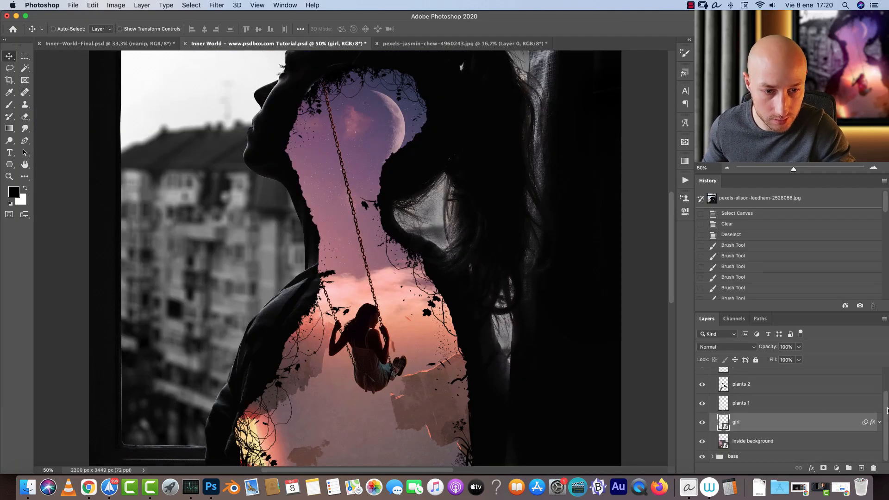
{"action": "left_click", "coordinate": [780, 444]}
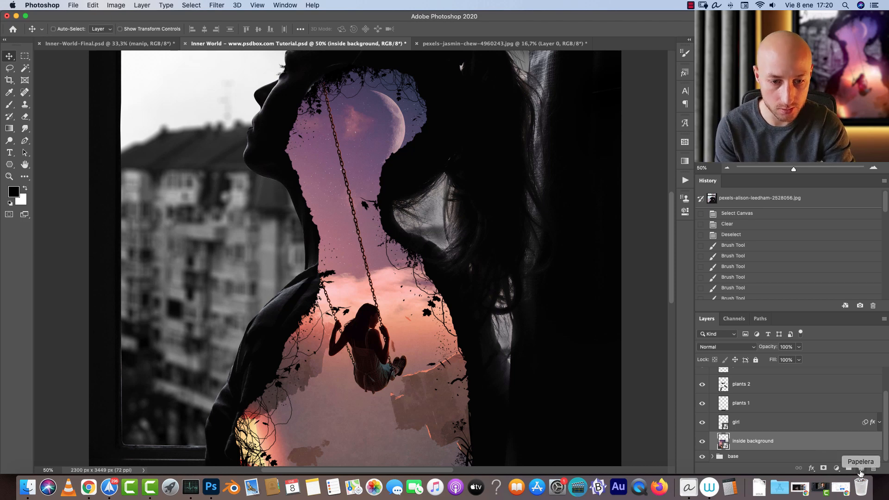
{"action": "left_click", "coordinate": [862, 468]}
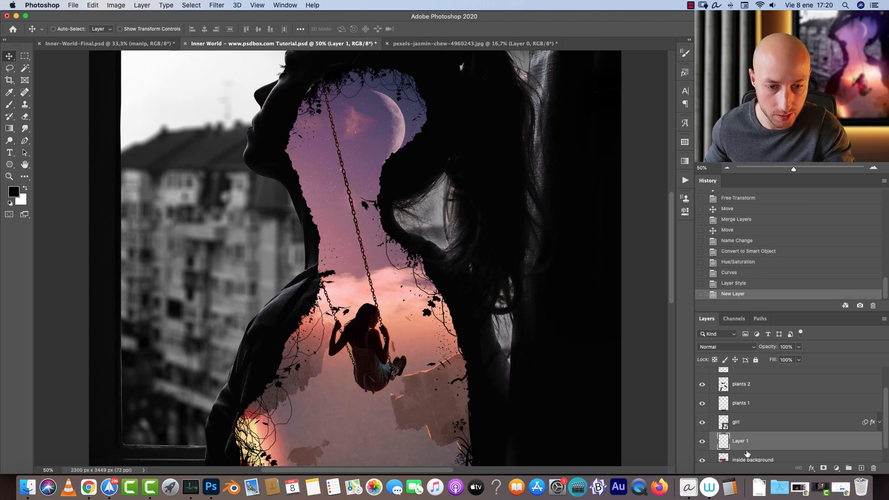
{"action": "left_click", "coordinate": [720, 347]}
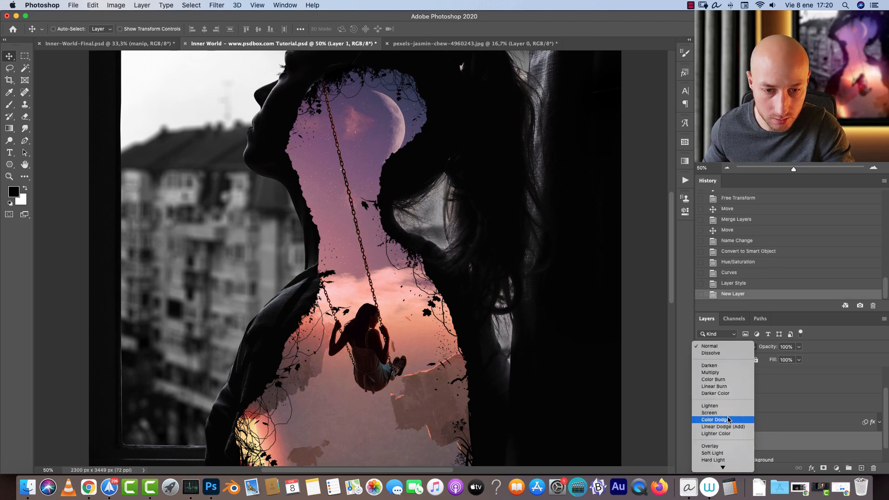
{"action": "left_click", "coordinate": [726, 417]}
Step: Activate the Brush tool and set its foreground colour to dark orange #522c00
{"action": "left_click", "coordinate": [875, 167]}
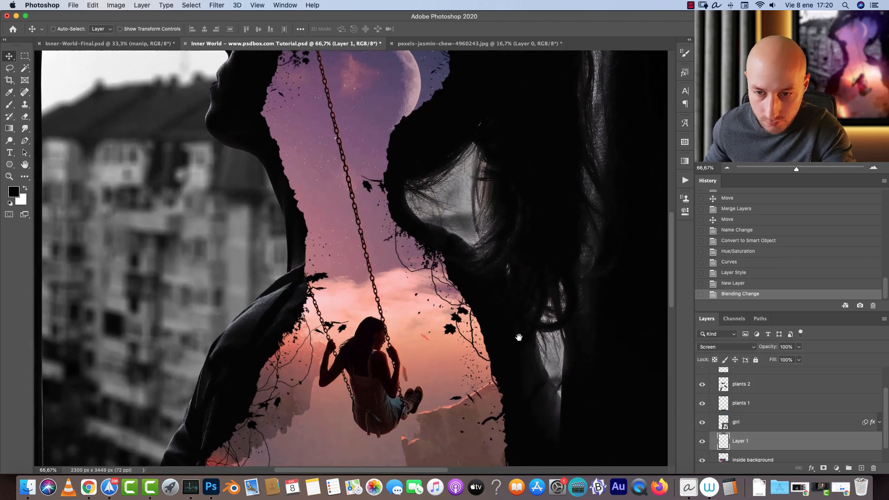
{"action": "left_click_drag", "start_coordinate": [534, 346], "coordinate": [466, 273]}
{"action": "key", "text": "b"}
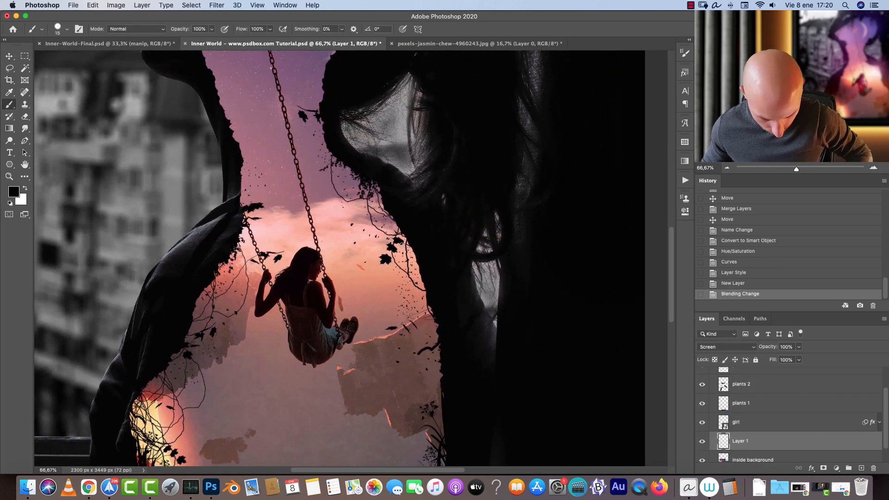
{"action": "right_click", "coordinate": [415, 211]}
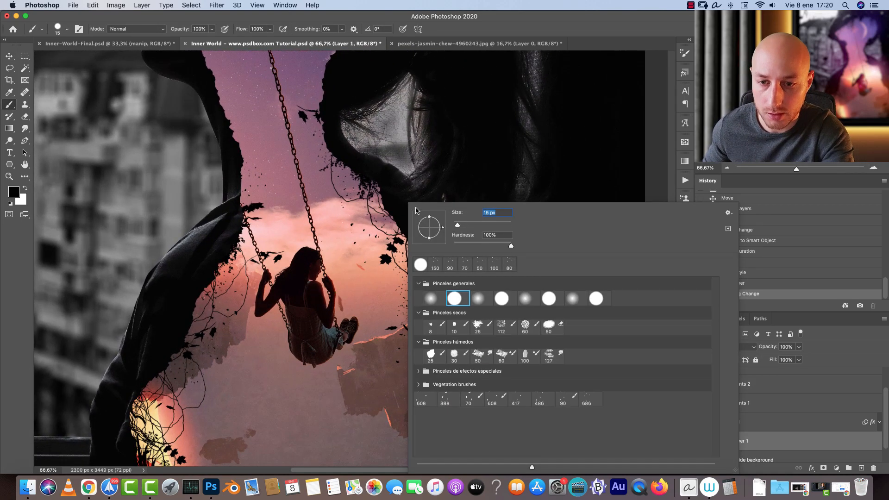
{"action": "left_click", "coordinate": [685, 54]}
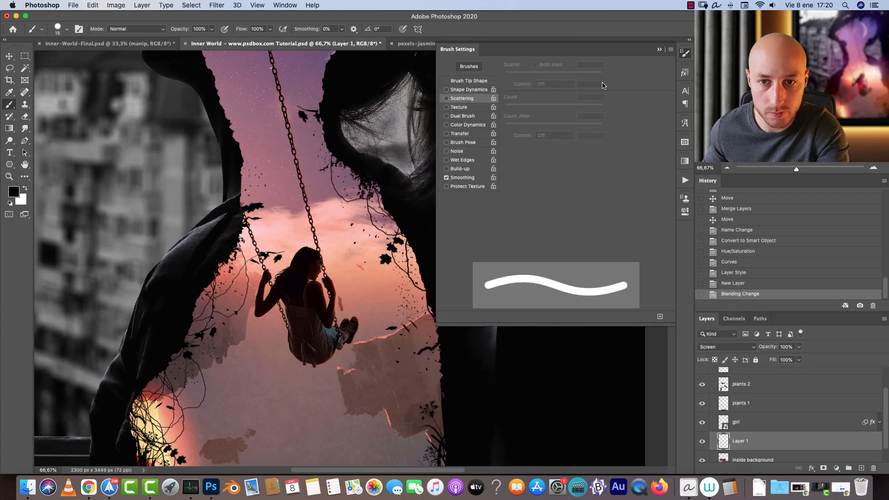
{"action": "left_click", "coordinate": [685, 54]}
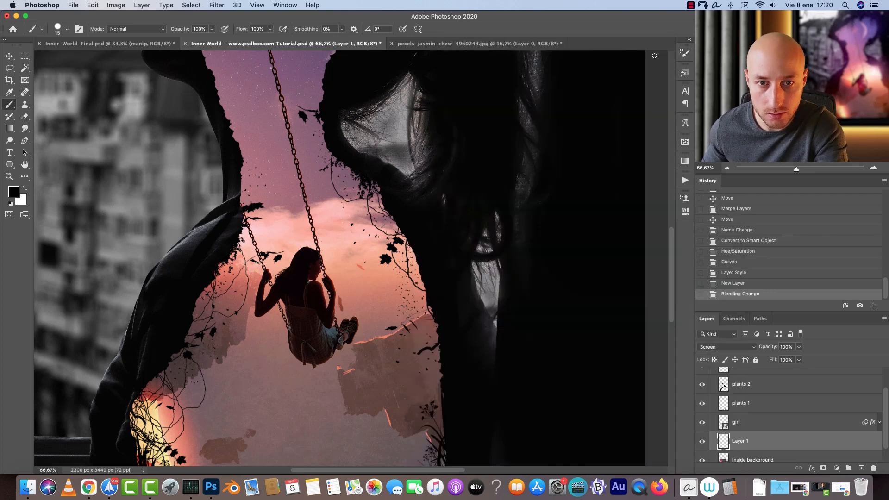
{"action": "left_click", "coordinate": [14, 192]}
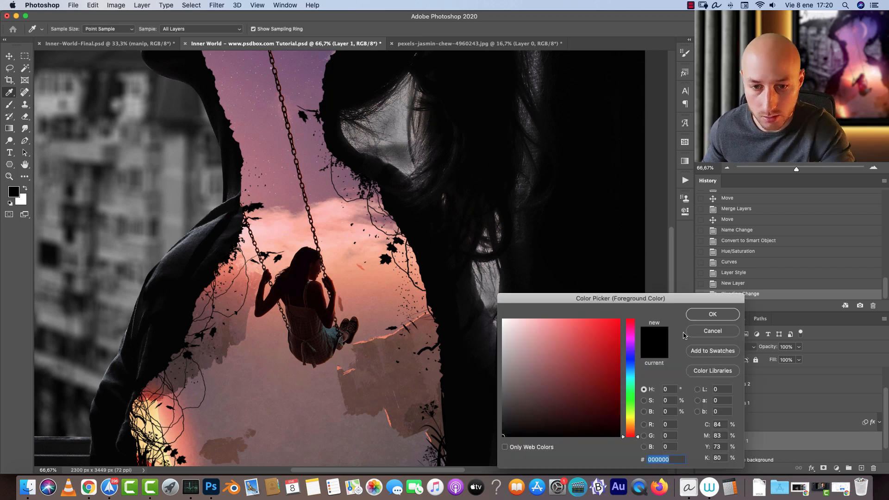
{"action": "left_click_drag", "start_coordinate": [631, 434], "coordinate": [631, 426]}
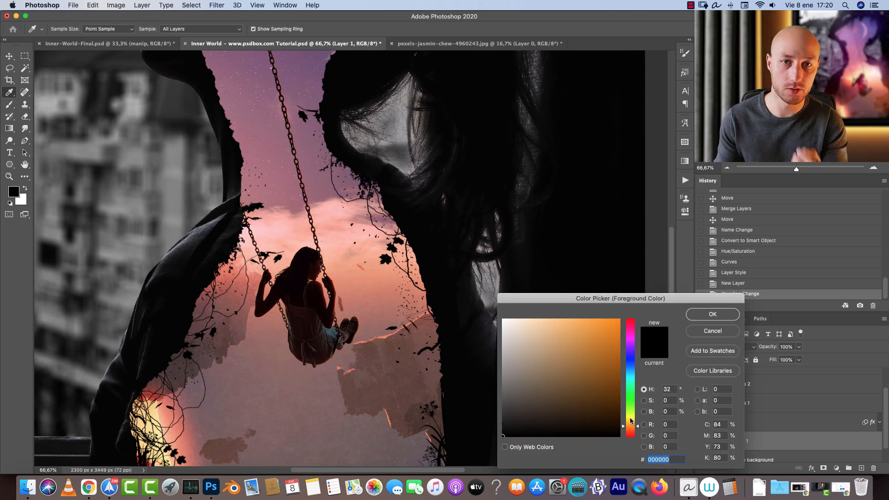
{"action": "left_click_drag", "start_coordinate": [601, 377], "coordinate": [619, 386]}
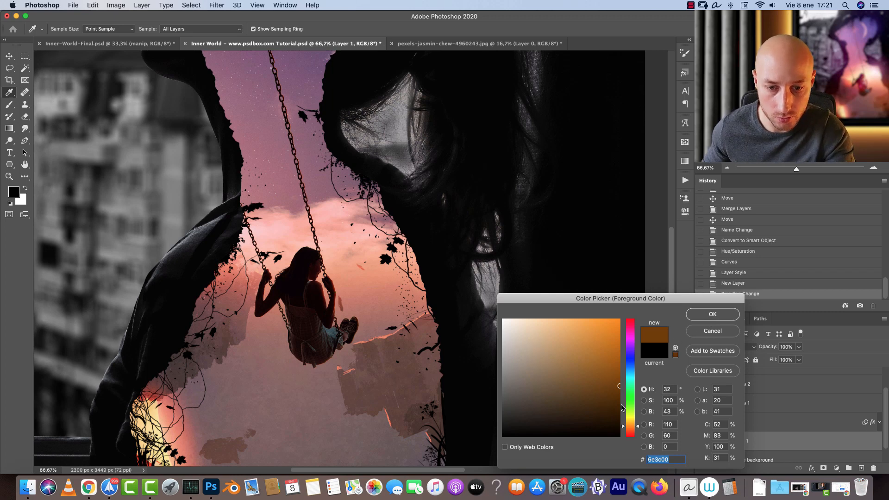
{"action": "left_click_drag", "start_coordinate": [614, 398], "coordinate": [620, 396]}
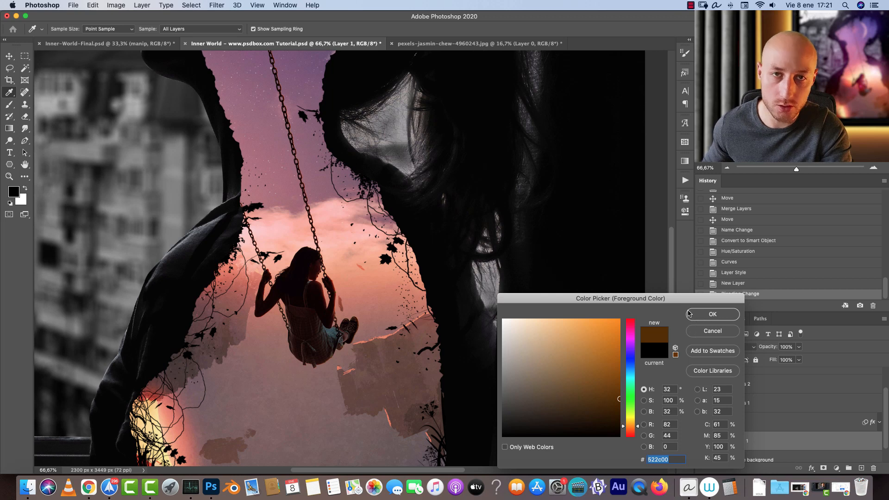
{"action": "left_click", "coordinate": [713, 319]}
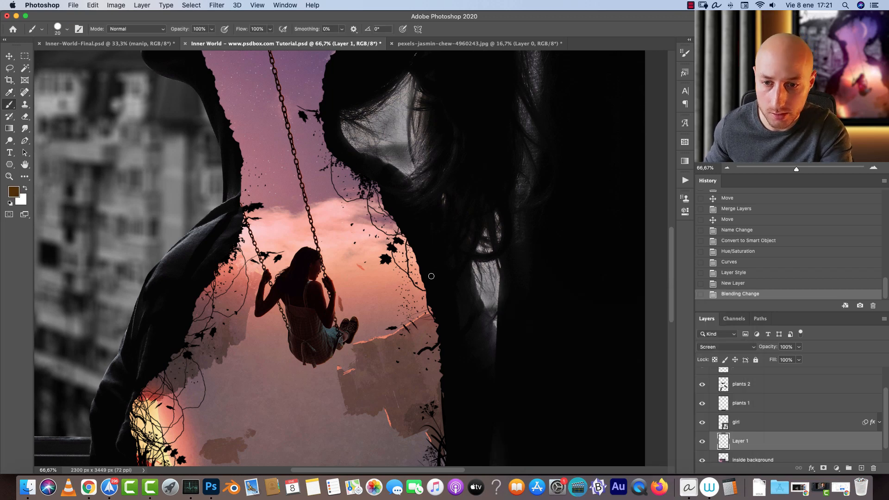
Step: Enlarge the brush to 600 px
{"action": "key", "text": "bracketright"}
{"action": "key", "text": "bracketright"}
{"action": "key", "text": "bracketright"}
{"action": "key", "text": "bracketright"}
{"action": "key", "text": "bracketright"}
{"action": "key", "text": "bracketright"}
{"action": "key", "text": "bracketright"}
{"action": "key", "text": "bracketright"}
{"action": "key", "text": "bracketright"}
{"action": "key", "text": "bracketright"}
{"action": "key", "text": "bracketright"}
{"action": "key", "text": "bracketright"}
{"action": "key", "text": "bracketright"}
{"action": "key", "text": "bracketright"}
{"action": "key", "text": "bracketright"}
{"action": "key", "text": "bracketright"}
{"action": "key", "text": "bracketright"}
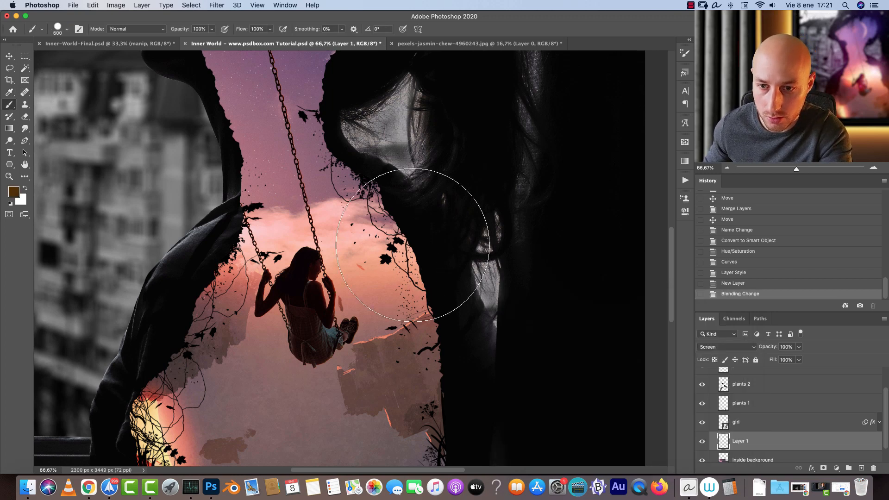
{"action": "key", "text": "bracketleft"}
Step: Undo a hard-edged test stroke, set the brush hardness to 0% and dab a soft glow on the landscape edge beside the girl
{"action": "mouse_move", "coordinate": [411, 228]}
{"action": "left_mouse_down"}
{"action": "mouse_move", "coordinate": [413, 202]}
{"action": "mouse_move", "coordinate": [454, 241]}
{"action": "mouse_move", "coordinate": [421, 218]}
{"action": "mouse_move", "coordinate": [416, 252]}
{"action": "left_mouse_up"}
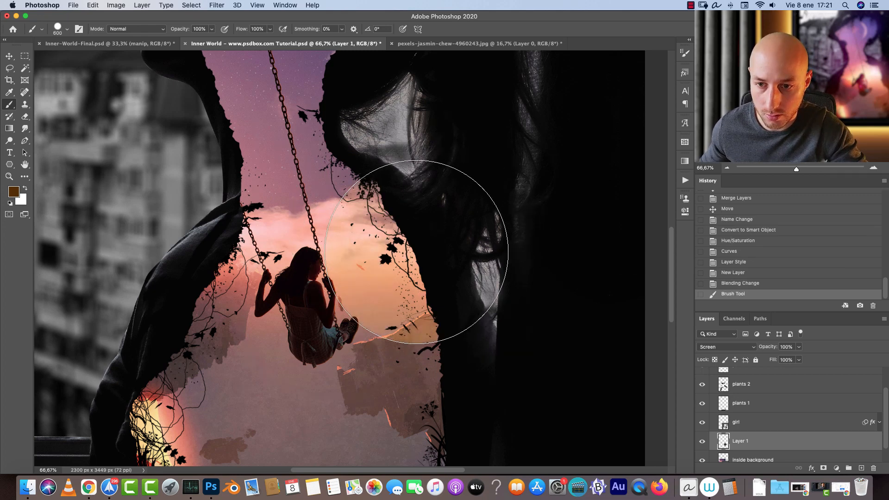
{"action": "key", "text": "super+z"}
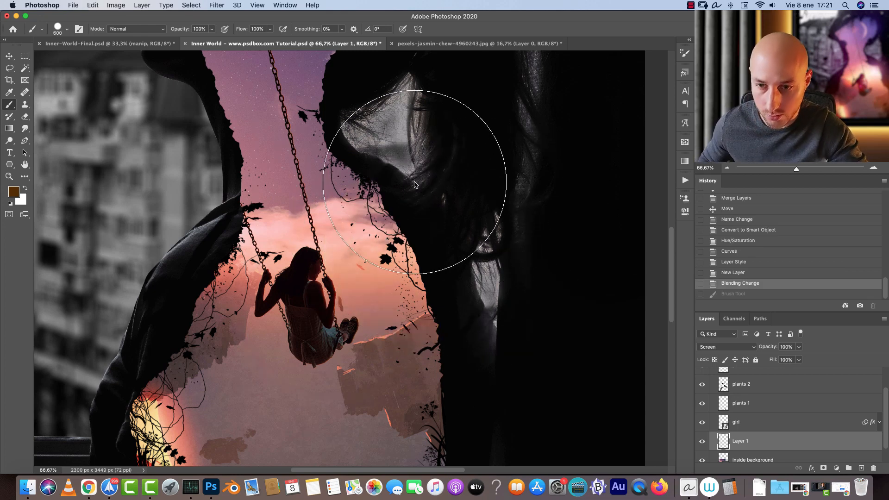
{"action": "right_click", "coordinate": [415, 184]}
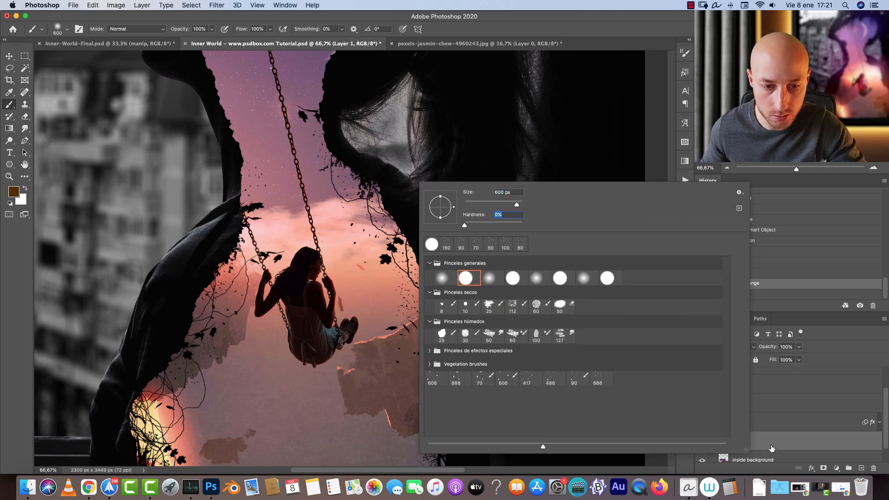
{"action": "left_click", "coordinate": [770, 450]}
{"action": "left_click", "coordinate": [408, 247]}
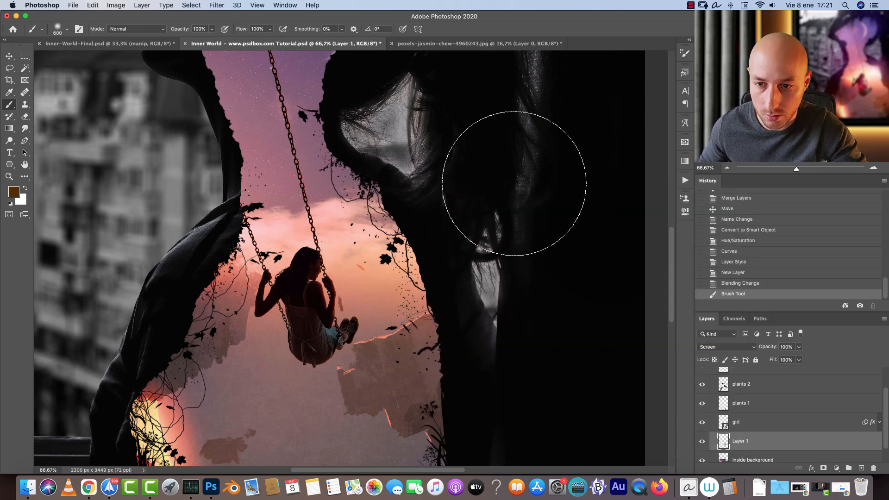
Step: Build up the glow with two brighter orange dabs, using colour #b8690b and a 400 px brush for the second
{"action": "left_click", "coordinate": [11, 190]}
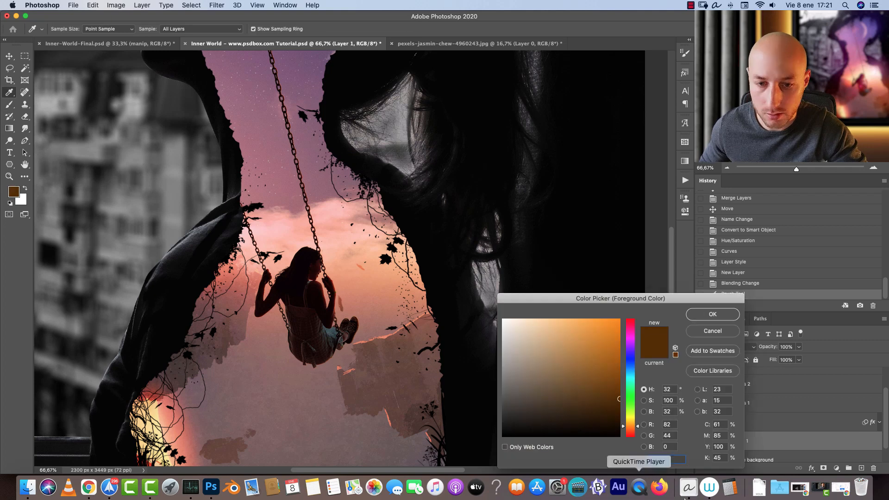
{"action": "left_click", "coordinate": [726, 319]}
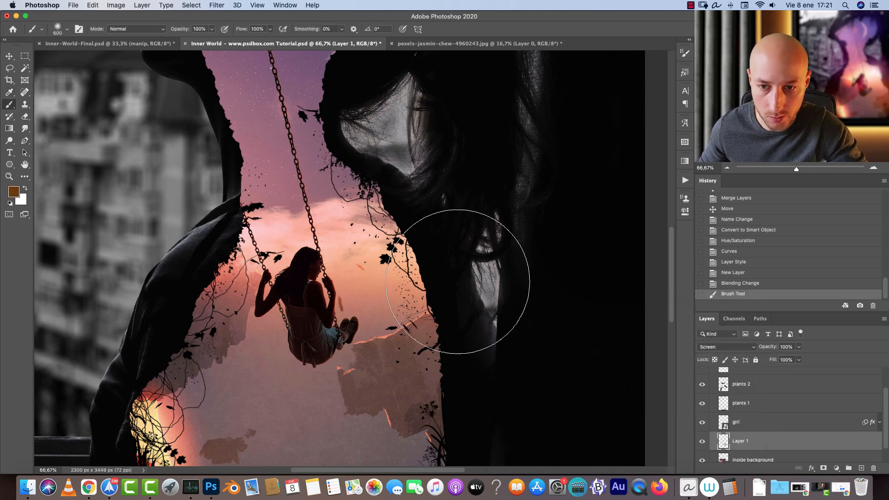
{"action": "left_click", "coordinate": [407, 258]}
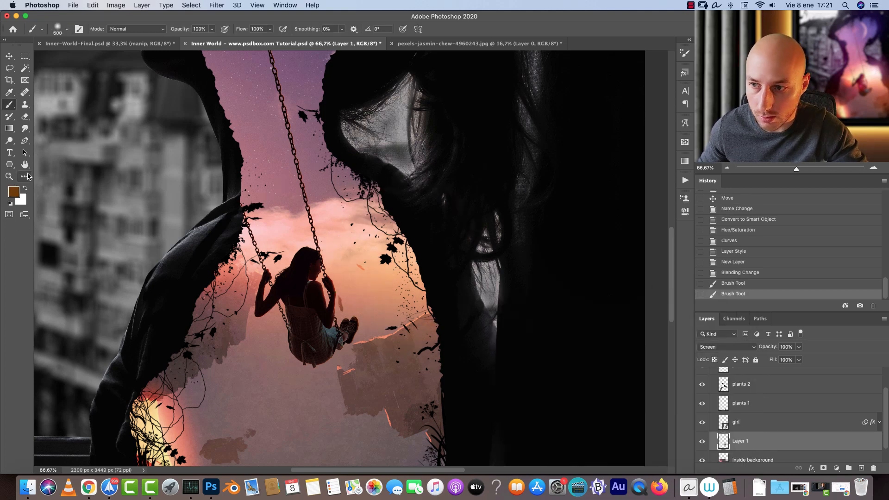
{"action": "left_click", "coordinate": [14, 191]}
{"action": "left_click_drag", "start_coordinate": [618, 385], "coordinate": [615, 352]}
{"action": "left_click", "coordinate": [727, 314]}
{"action": "key", "text": "bracketleft"}
{"action": "key", "text": "bracketleft"}
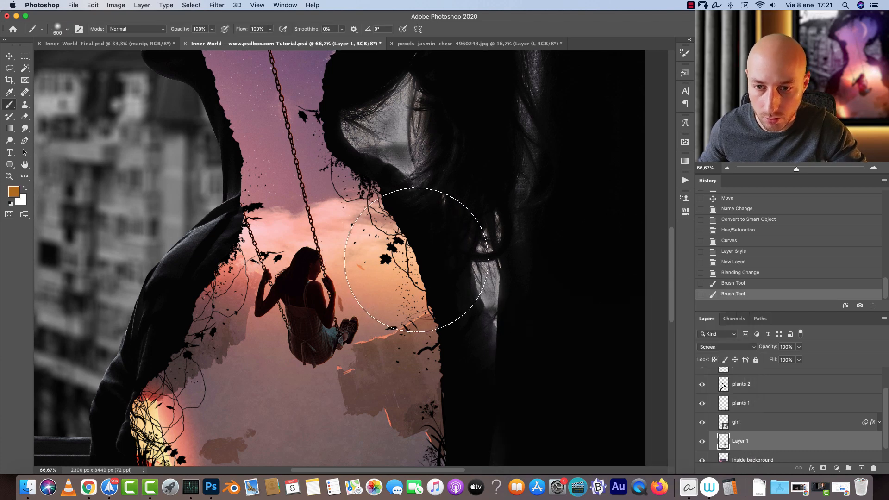
{"action": "left_click", "coordinate": [412, 257]}
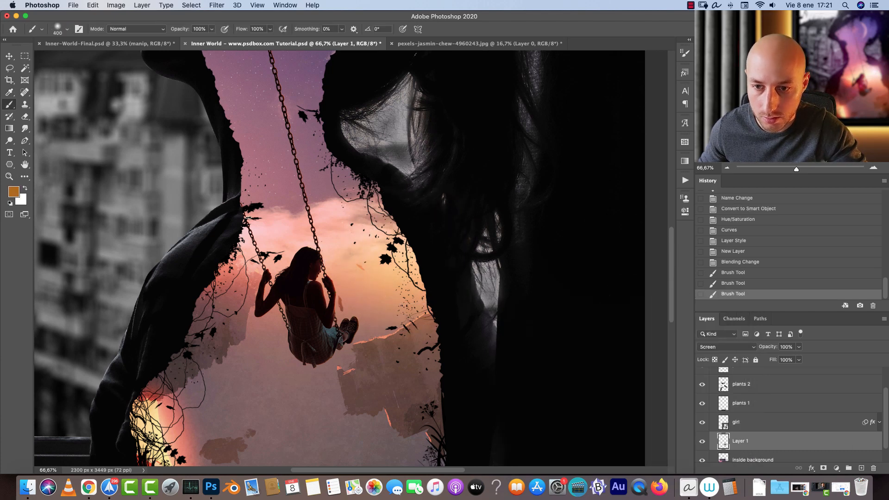
Step: Add a smaller, brighter dab to the glow's centre with colour #f49626 and a 250 px brush
{"action": "left_click", "coordinate": [15, 191]}
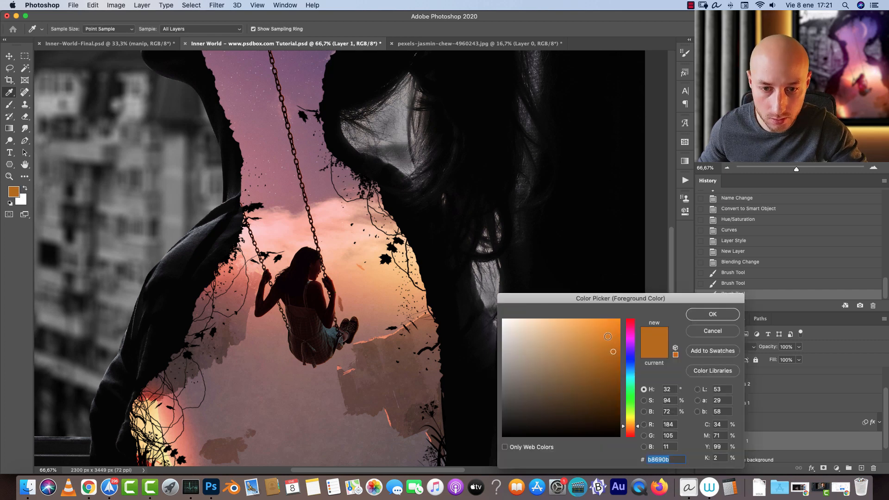
{"action": "left_click_drag", "start_coordinate": [608, 337], "coordinate": [603, 324]}
{"action": "left_click", "coordinate": [712, 313]}
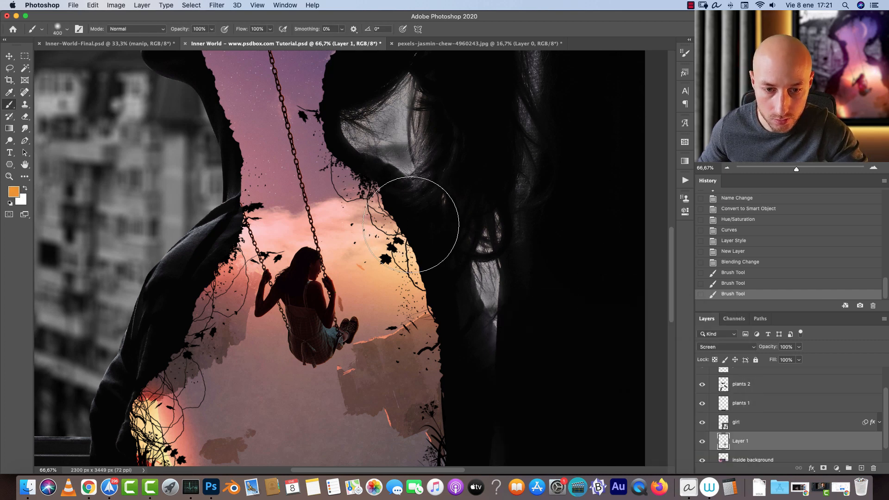
{"action": "key", "text": "bracketleft"}
{"action": "key", "text": "bracketleft"}
{"action": "left_click", "coordinate": [417, 266]}
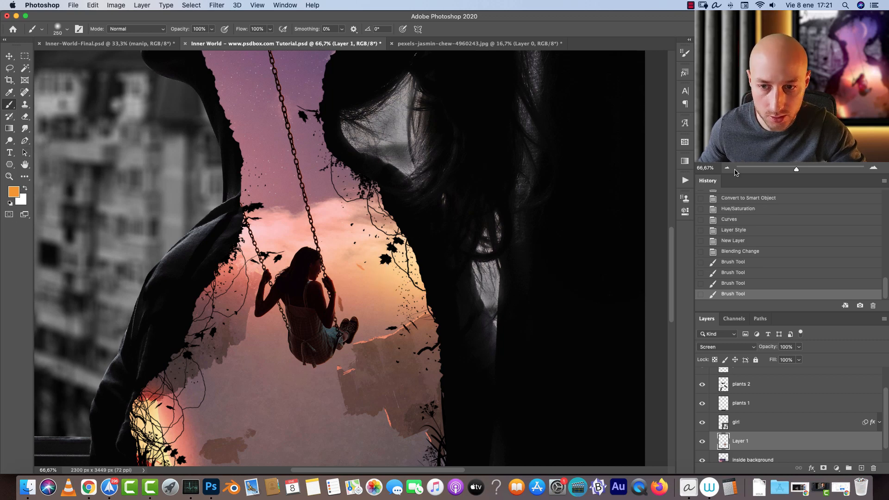
Step: Revert the new layer to its state before the glow dabs and enlarge the brush to 600 px
{"action": "left_click", "coordinate": [739, 252]}
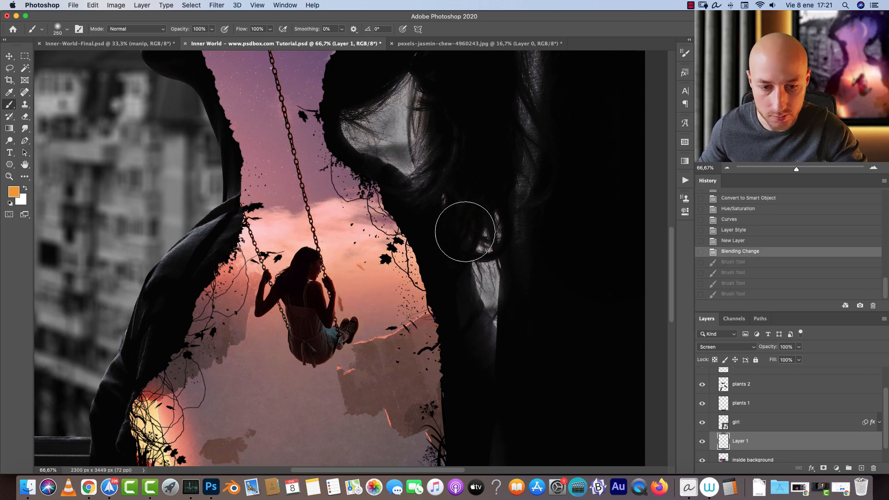
{"action": "key", "text": "bracketright"}
{"action": "key", "text": "bracketright"}
{"action": "key", "text": "bracketright"}
{"action": "key", "text": "bracketright"}
Step: Set the foreground colour to #bc6d10 and dab a soft glow on the landscape edge beside the girl
{"action": "left_click", "coordinate": [13, 192]}
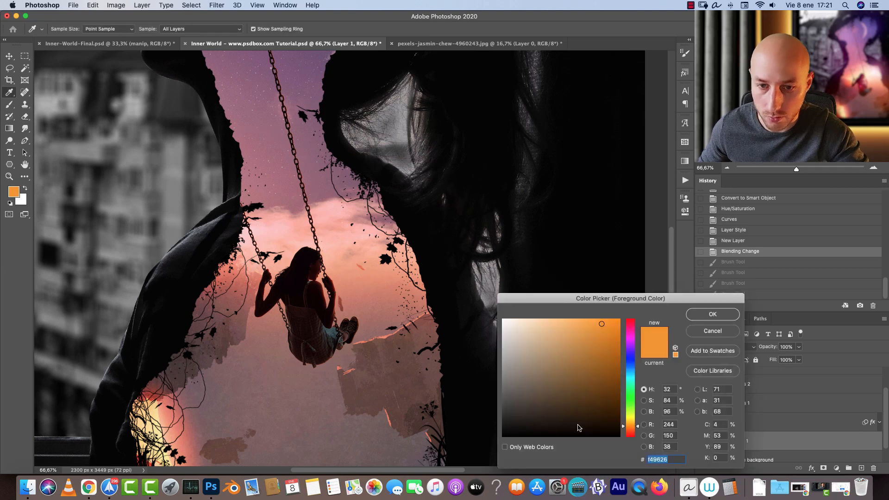
{"action": "left_click", "coordinate": [610, 349]}
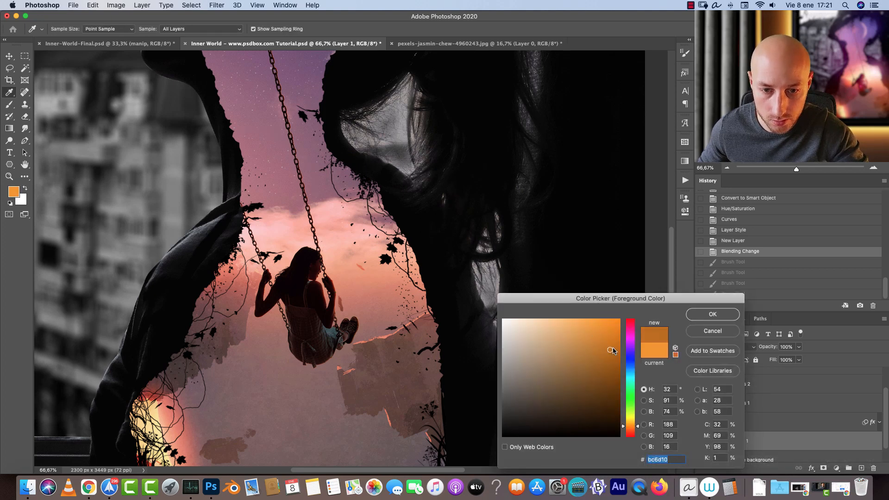
{"action": "left_click", "coordinate": [712, 314]}
{"action": "left_click", "coordinate": [411, 263]}
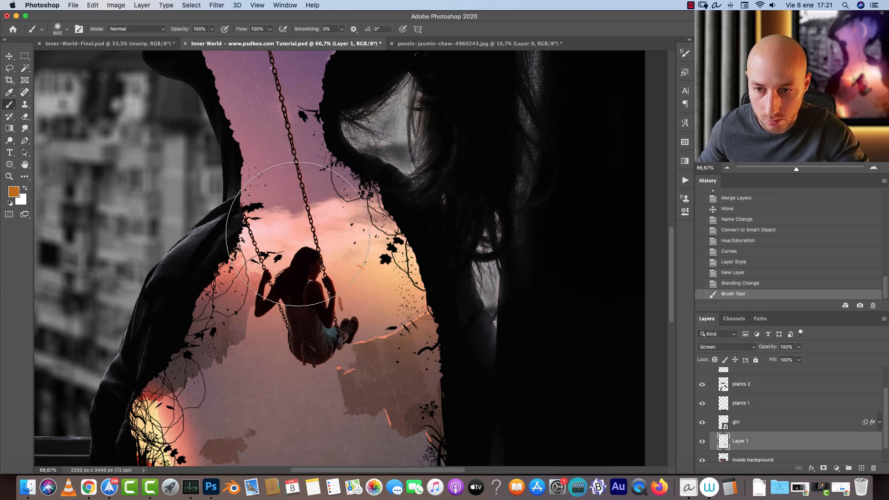
Step: Brighten the foreground colour to #ffa53a and dab it over the glow, slightly further towards the dark silhouette
{"action": "left_click", "coordinate": [14, 191]}
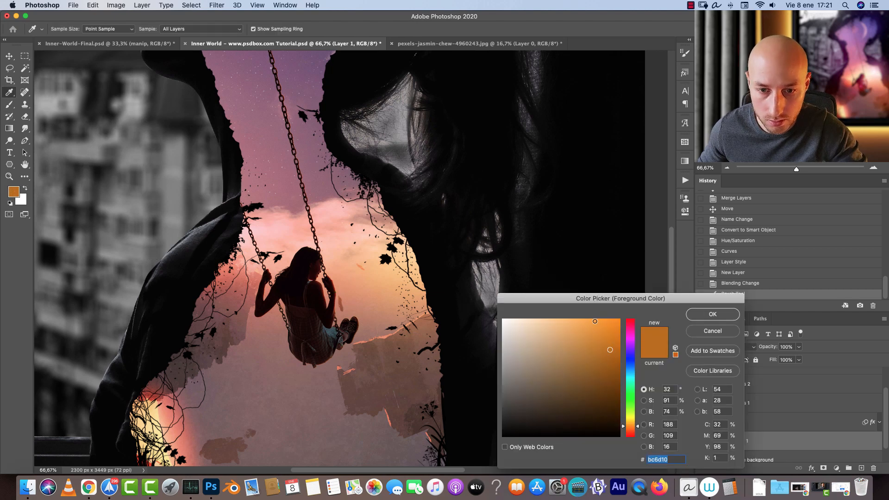
{"action": "left_click_drag", "start_coordinate": [595, 321], "coordinate": [593, 315]}
{"action": "left_click", "coordinate": [714, 317]}
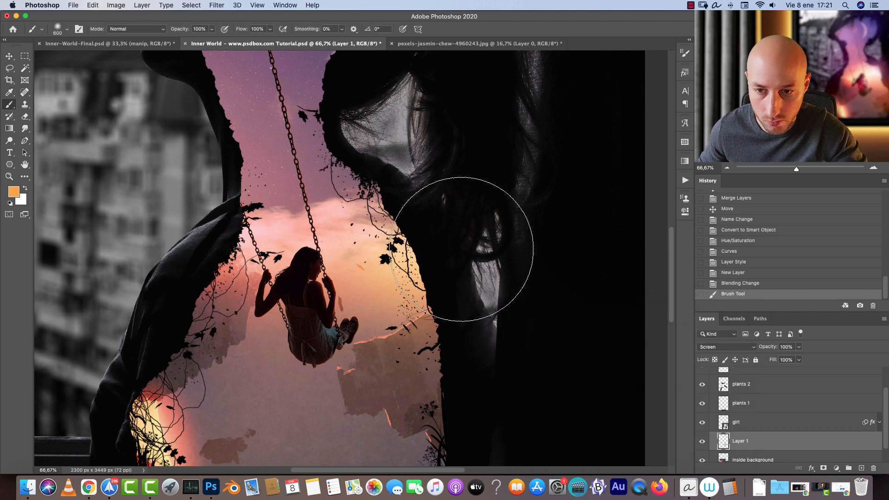
{"action": "left_click", "coordinate": [436, 254]}
Step: Lighten the foreground colour to a pale peach and dab it over the glow's centre with a 175 px brush
{"action": "left_click", "coordinate": [16, 192]}
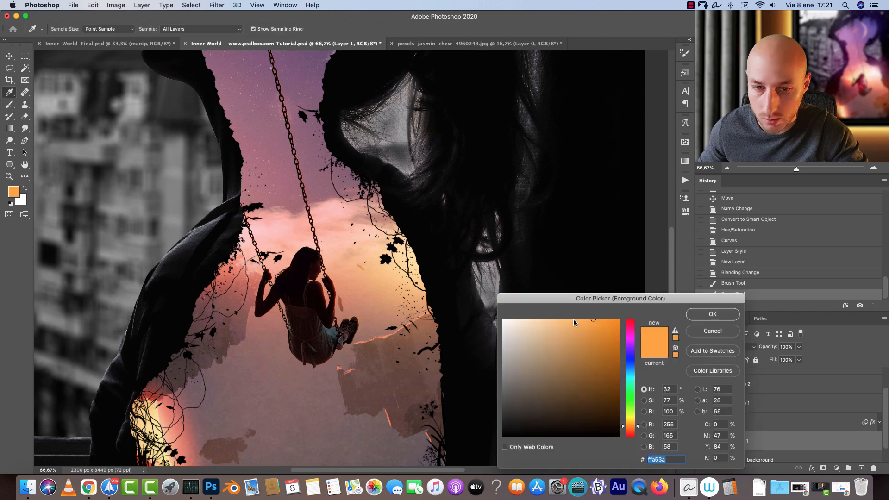
{"action": "left_click", "coordinate": [541, 324]}
{"action": "left_click", "coordinate": [712, 314]}
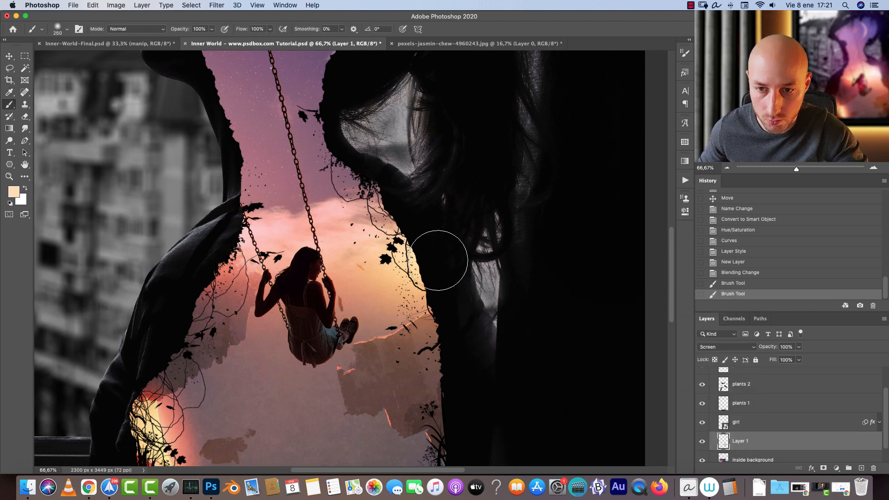
{"action": "key", "text": "bracketleft"}
{"action": "left_click", "coordinate": [421, 260]}
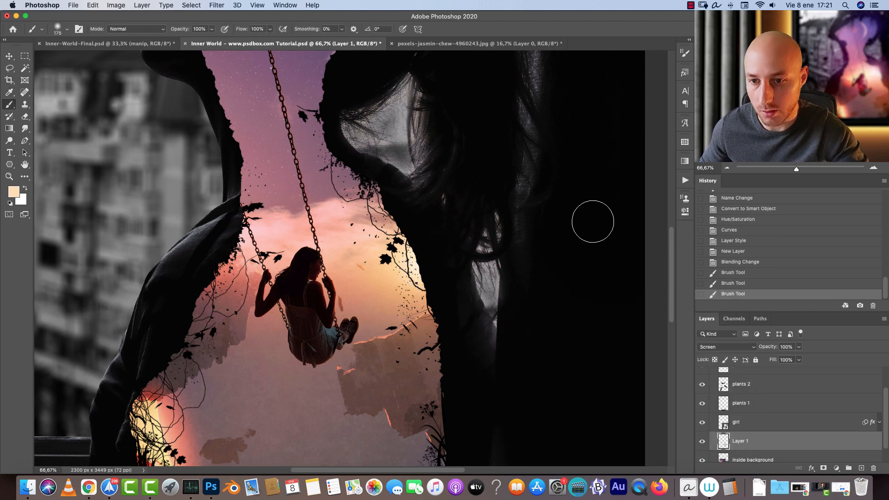
Step: Compare the image with and without the glow layer, and rename that layer as sun
{"action": "left_click", "coordinate": [702, 440]}
{"action": "left_click", "coordinate": [702, 441]}
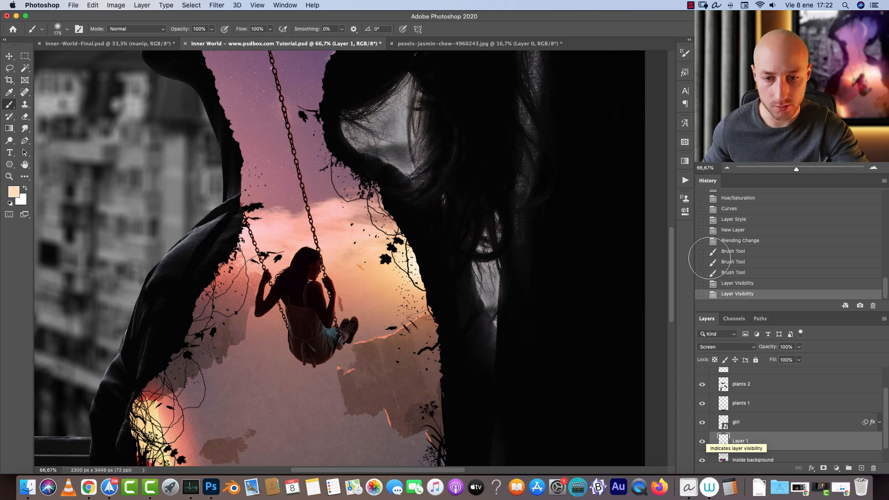
{"action": "mouse_move", "coordinate": [796, 104]}
{"action": "left_mouse_down"}
{"action": "mouse_move", "coordinate": [793, 94]}
{"action": "mouse_move", "coordinate": [793, 102]}
{"action": "left_mouse_up"}
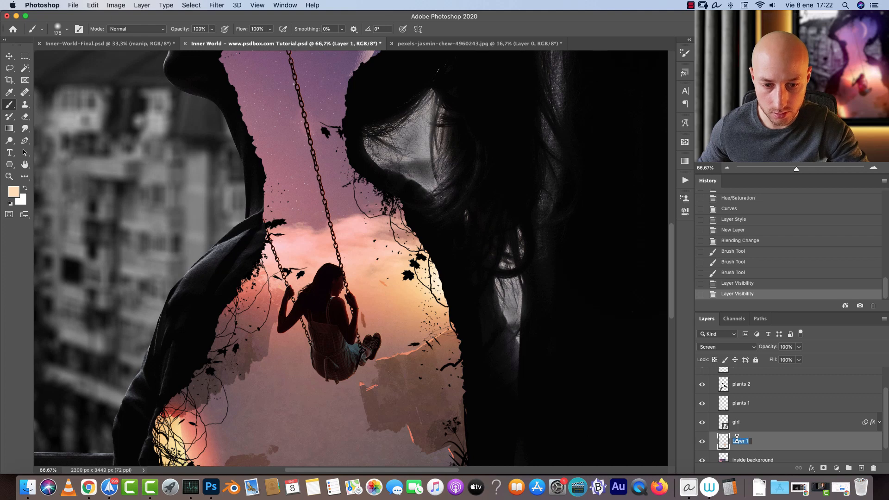
{"action": "type", "text": "sun"}
{"action": "key", "text": "Return"}
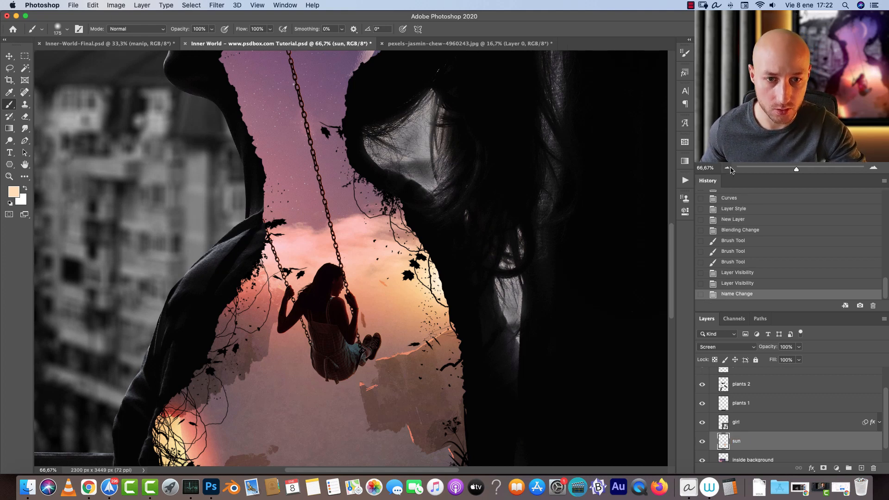
Step: Import the flying-birds brush set from the Flying-Birds-Brushes resource folder into the brush presets
{"action": "left_click", "coordinate": [729, 168]}
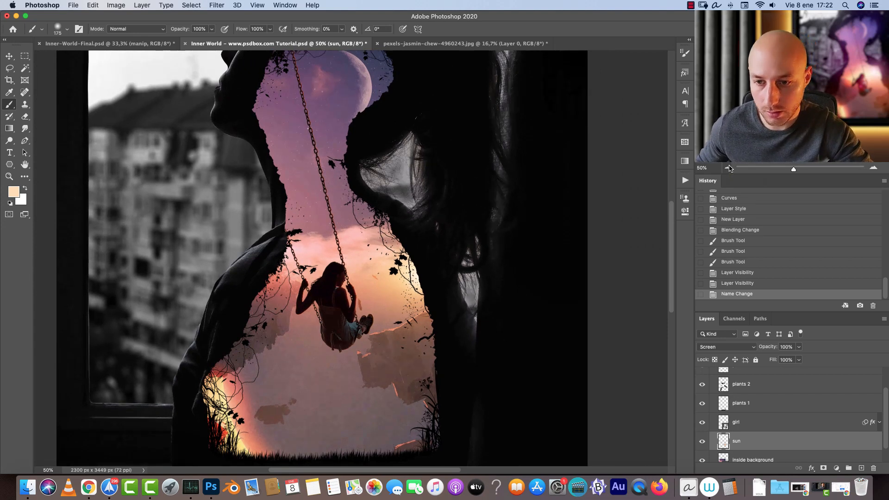
{"action": "left_click", "coordinate": [730, 169]}
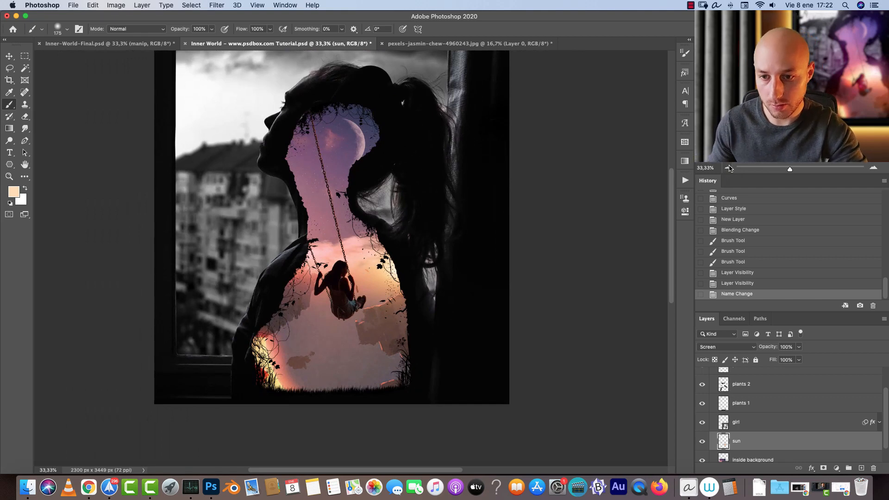
{"action": "left_click", "coordinate": [872, 169]}
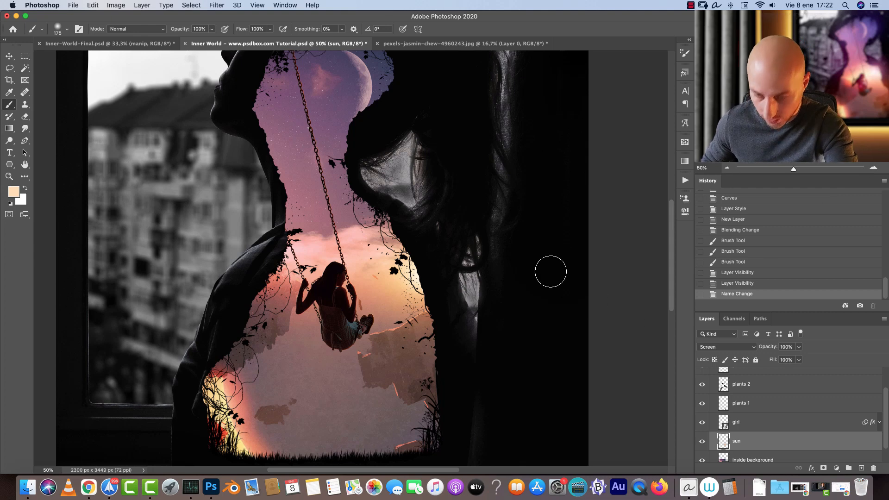
{"action": "right_click", "coordinate": [466, 187]}
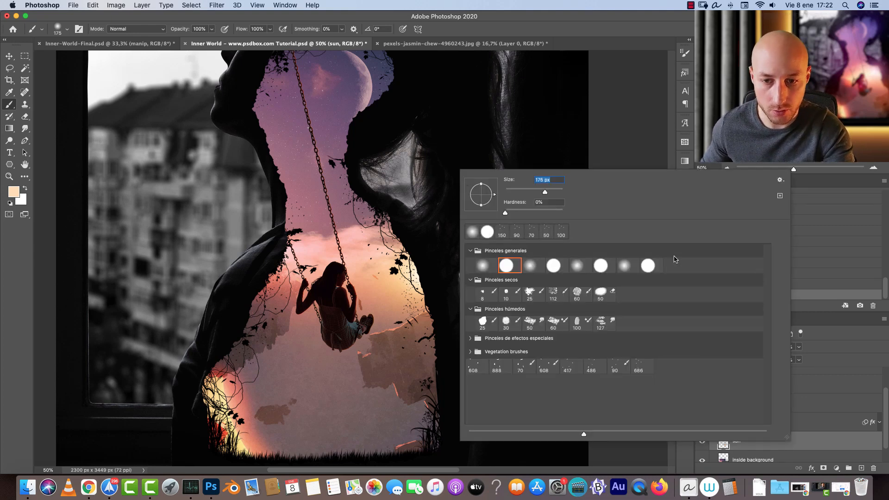
{"action": "left_click", "coordinate": [781, 180]}
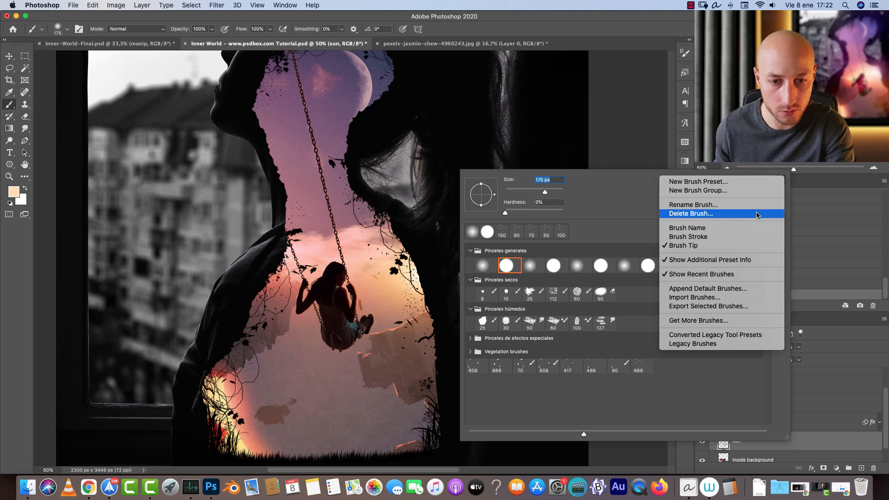
{"action": "left_click", "coordinate": [701, 299]}
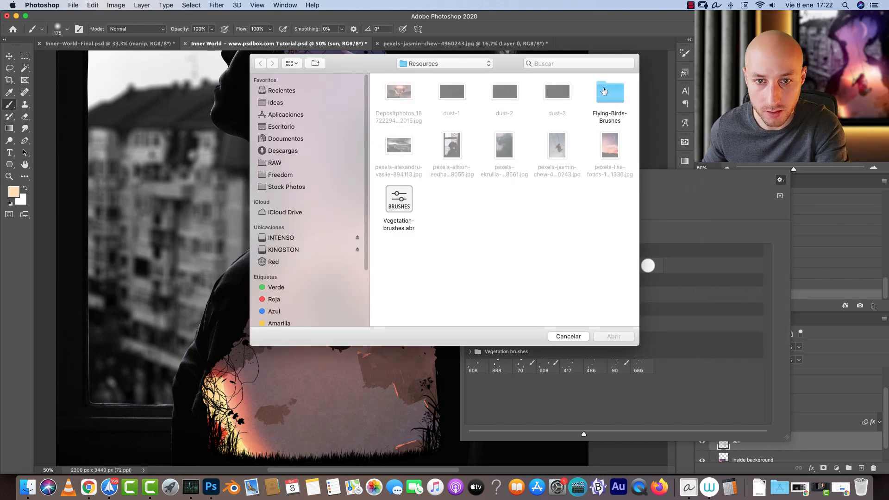
{"action": "double_click", "coordinate": [603, 91]}
{"action": "left_click", "coordinate": [471, 115]}
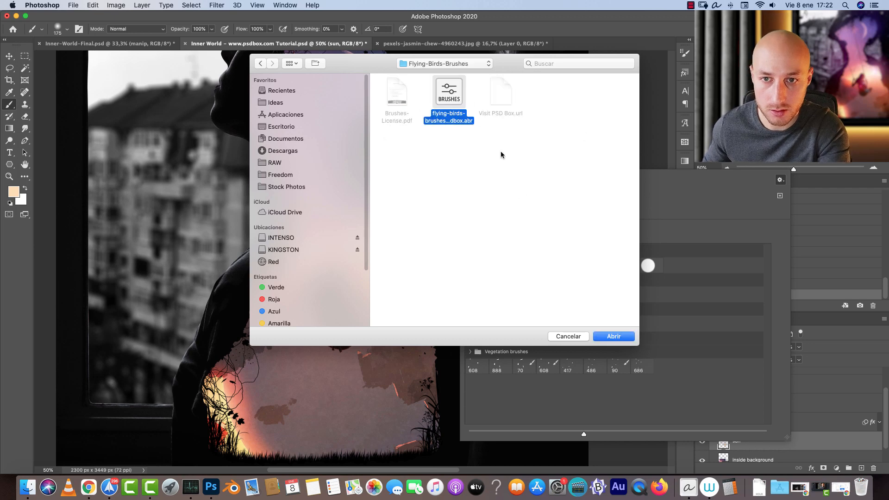
{"action": "left_click", "coordinate": [623, 337]}
{"action": "left_click", "coordinate": [482, 383]}
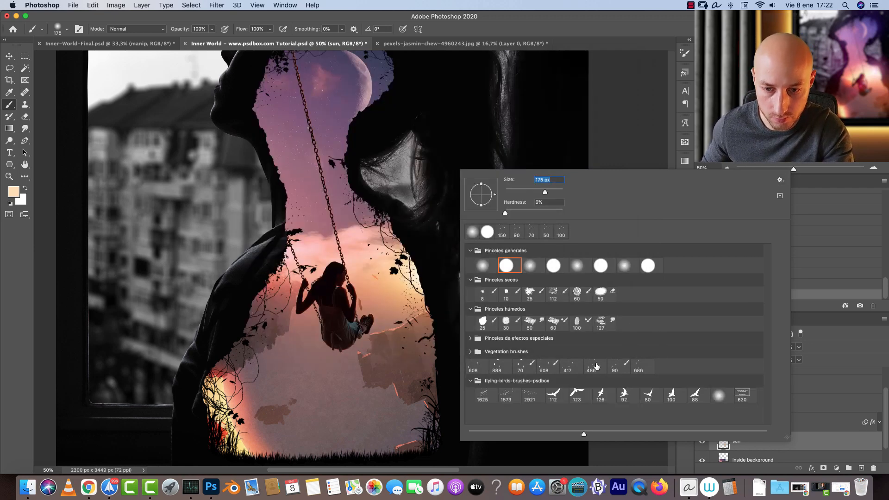
Step: Choose the 1573 px flock brush and add a new layer named birds above the particles 1 layer
{"action": "left_click", "coordinate": [510, 396]}
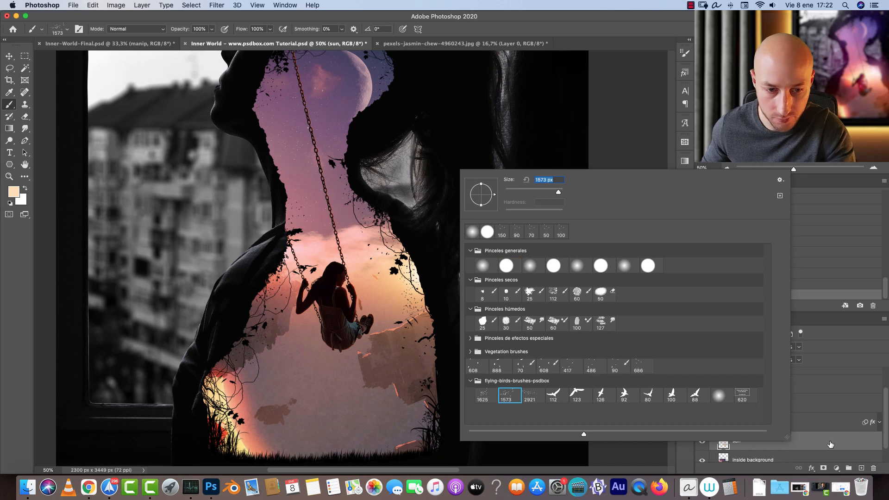
{"action": "left_click", "coordinate": [829, 436]}
{"action": "left_click", "coordinate": [828, 423]}
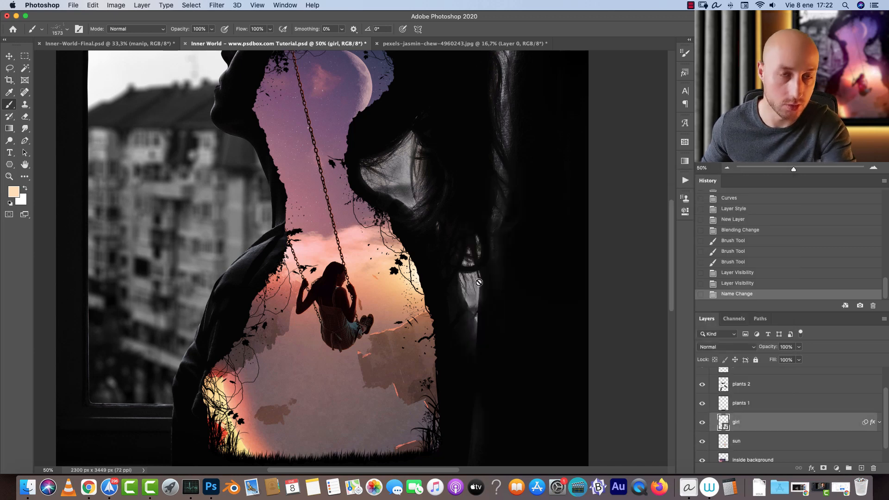
{"action": "scroll", "coordinate": [785, 408], "scroll_direction": "up", "scroll_amount": 2}
{"action": "left_click", "coordinate": [790, 399]}
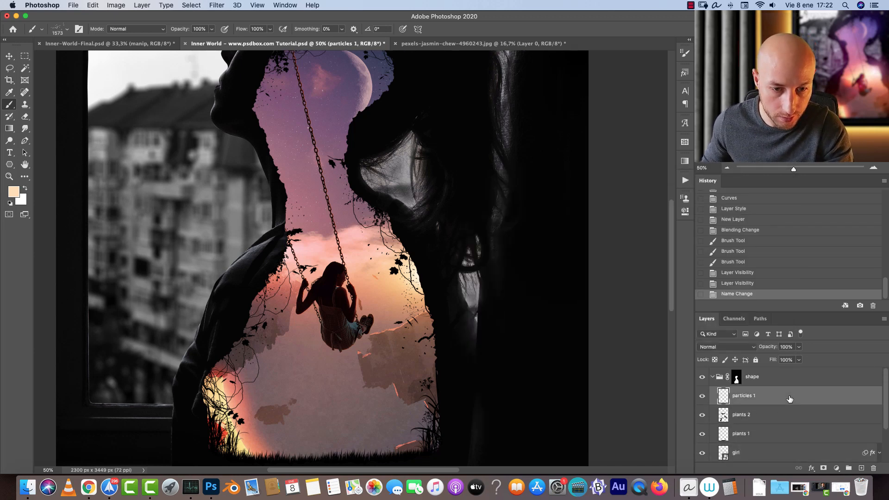
{"action": "left_click", "coordinate": [860, 467]}
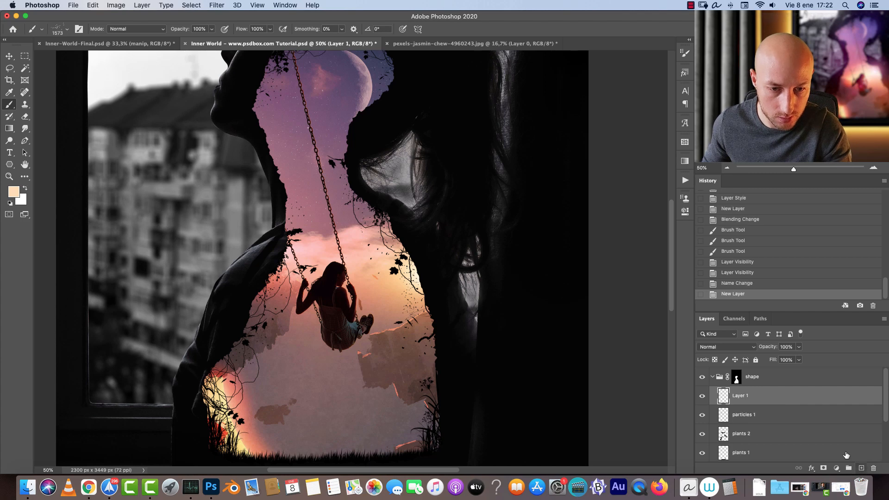
{"action": "type", "text": "birds"}
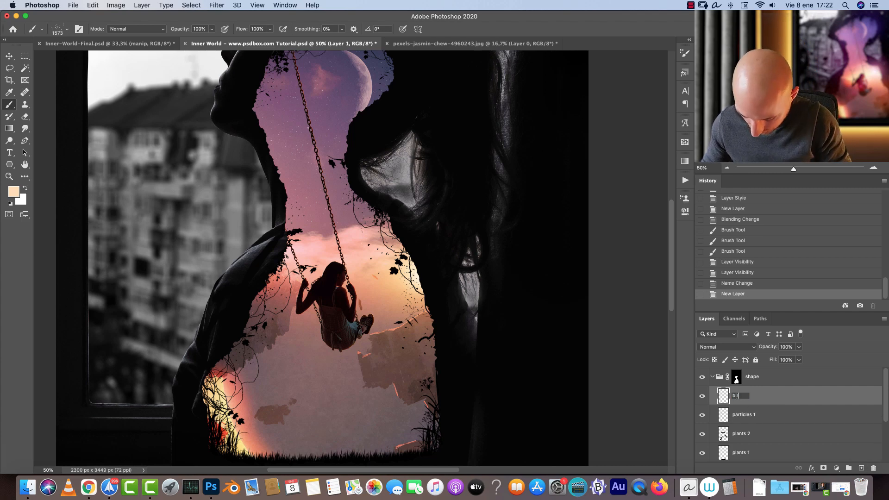
{"action": "key", "text": "Return"}
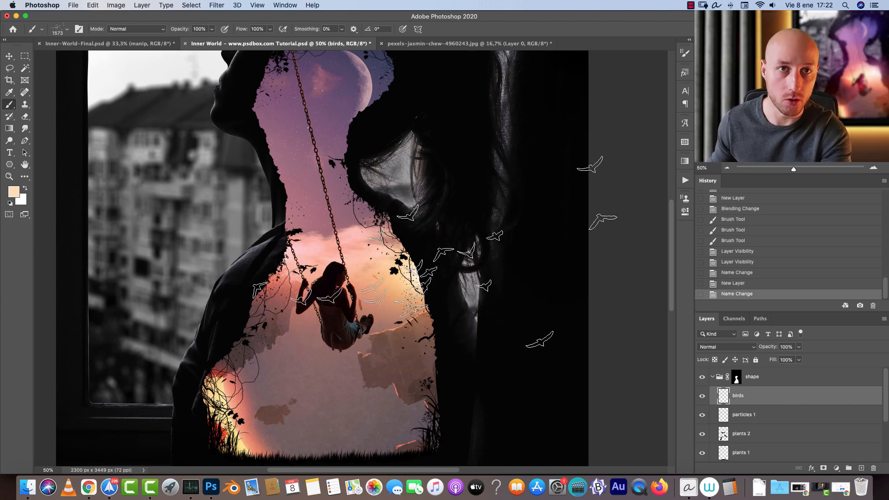
Step: Reset the foreground colour to black, reduce the flock brush to 300 px and stamp two small bird flocks around the girl
{"action": "key", "text": "bracketleft"}
{"action": "key", "text": "bracketleft"}
{"action": "key", "text": "bracketleft"}
{"action": "key", "text": "bracketleft"}
{"action": "key", "text": "bracketleft"}
{"action": "key", "text": "bracketleft"}
{"action": "key", "text": "bracketleft"}
{"action": "key", "text": "bracketleft"}
{"action": "key", "text": "bracketleft"}
{"action": "key", "text": "bracketleft"}
{"action": "key", "text": "bracketleft"}
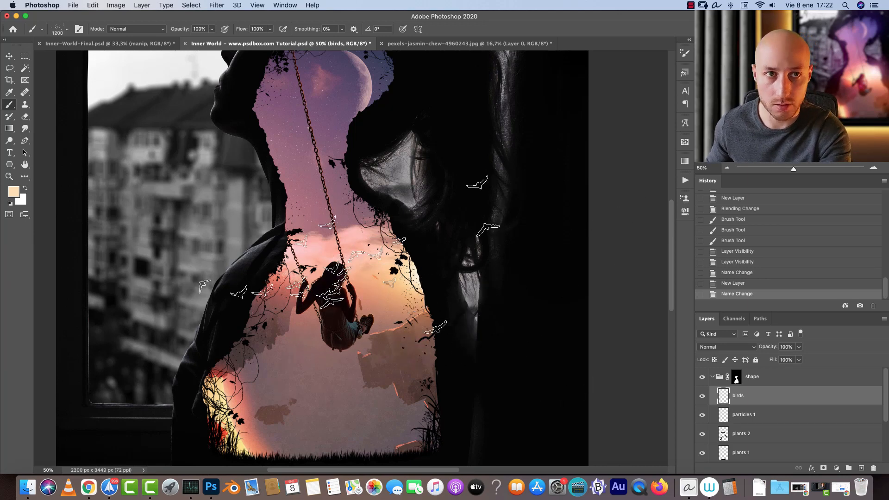
{"action": "key", "text": "bracketleft"}
{"action": "key", "text": "bracketleft"}
{"action": "key", "text": "bracketleft"}
{"action": "key", "text": "bracketleft"}
{"action": "key", "text": "d"}
{"action": "key", "text": "bracketright"}
{"action": "key", "text": "bracketright"}
{"action": "key", "text": "bracketright"}
{"action": "key", "text": "bracketright"}
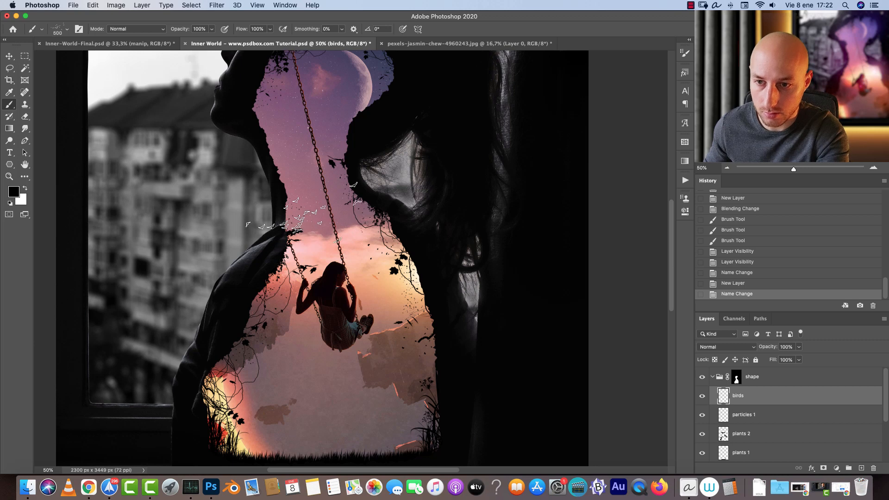
{"action": "key", "text": "bracketleft"}
{"action": "key", "text": "bracketleft"}
{"action": "key", "text": "bracketleft"}
{"action": "key", "text": "bracketleft"}
{"action": "left_click", "coordinate": [369, 278]}
{"action": "left_click", "coordinate": [361, 257]}
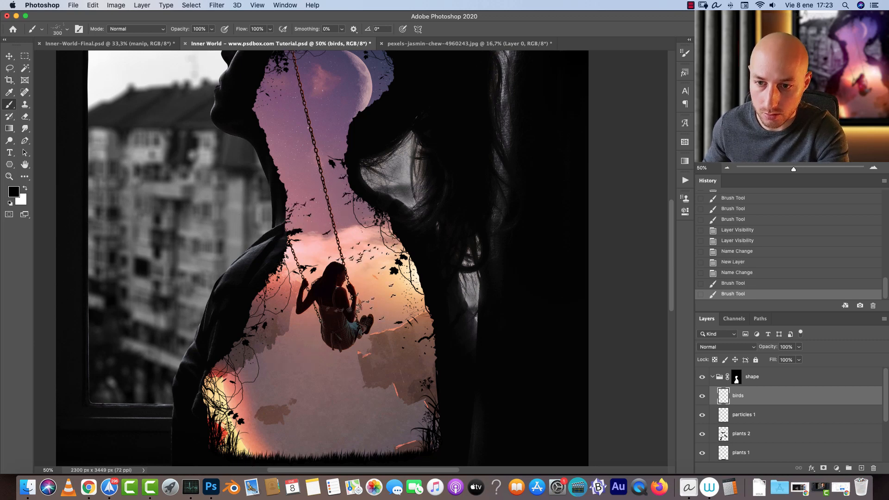
Step: Move the birds layer between the girl and sun layers
{"action": "left_click", "coordinate": [799, 415], "text": "shift"}
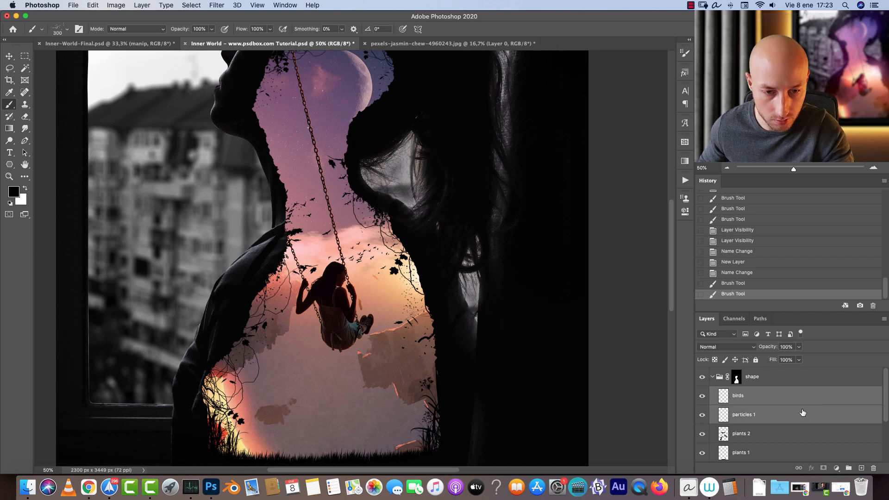
{"action": "left_click", "coordinate": [834, 383]}
{"action": "left_click_drag", "start_coordinate": [837, 393], "coordinate": [799, 442]}
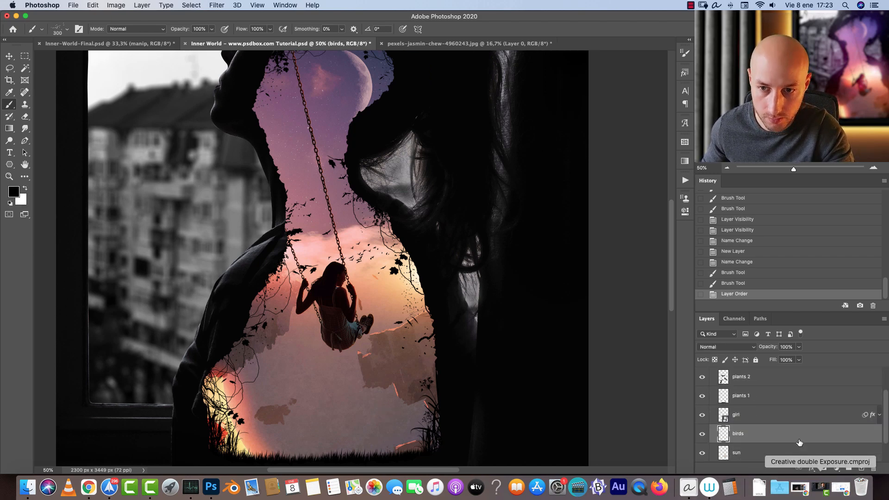
Step: Enlarge the flock brush to 600 px and stamp a flock across the sky and moon inside the head
{"action": "mouse_move", "coordinate": [420, 140]}
{"action": "left_mouse_down"}
{"action": "mouse_move", "coordinate": [471, 204]}
{"action": "mouse_move", "coordinate": [465, 159]}
{"action": "mouse_move", "coordinate": [479, 184]}
{"action": "left_mouse_up"}
{"action": "key", "text": "bracketright"}
{"action": "key", "text": "bracketright"}
{"action": "key", "text": "bracketright"}
{"action": "left_click", "coordinate": [371, 134]}
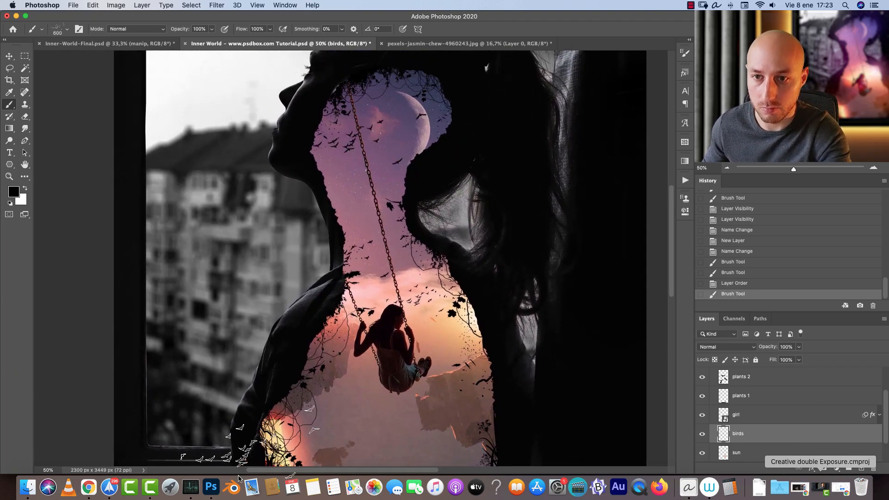
Step: Collapse the shape group, expand the base group and select the base layer inside it
{"action": "left_click", "coordinate": [726, 168]}
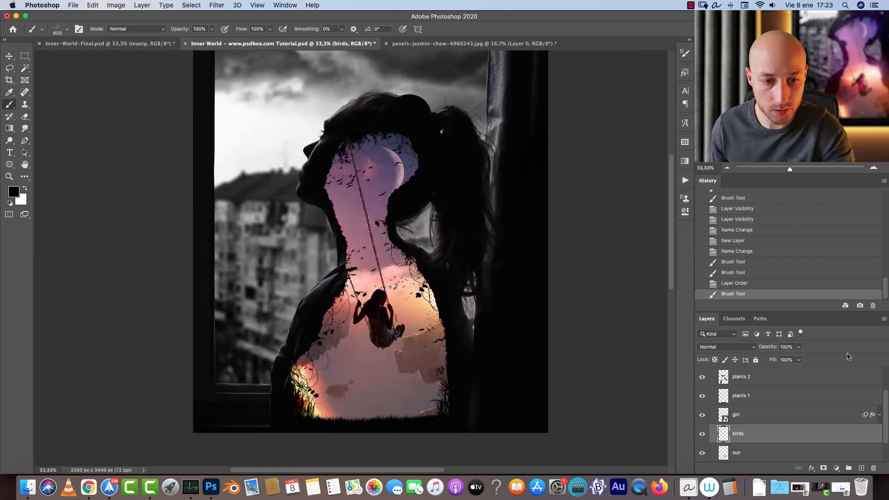
{"action": "scroll", "coordinate": [803, 379], "scroll_direction": "up", "scroll_amount": 3}
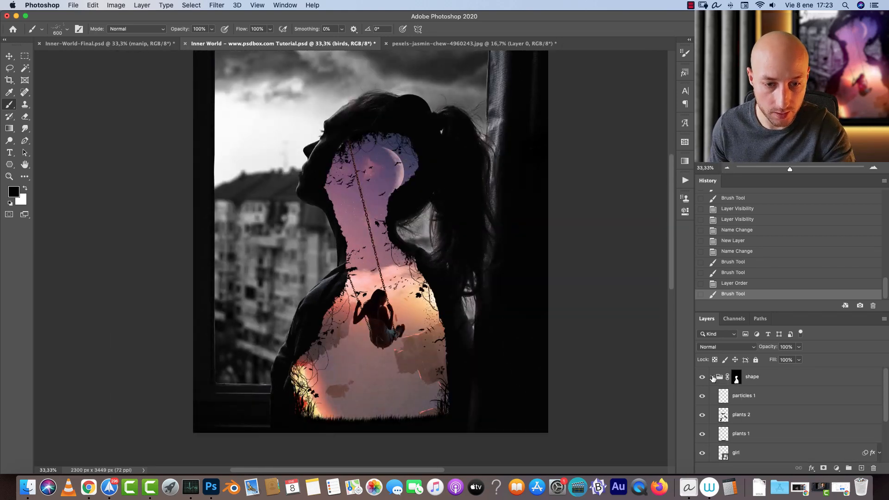
{"action": "left_click", "coordinate": [712, 377]}
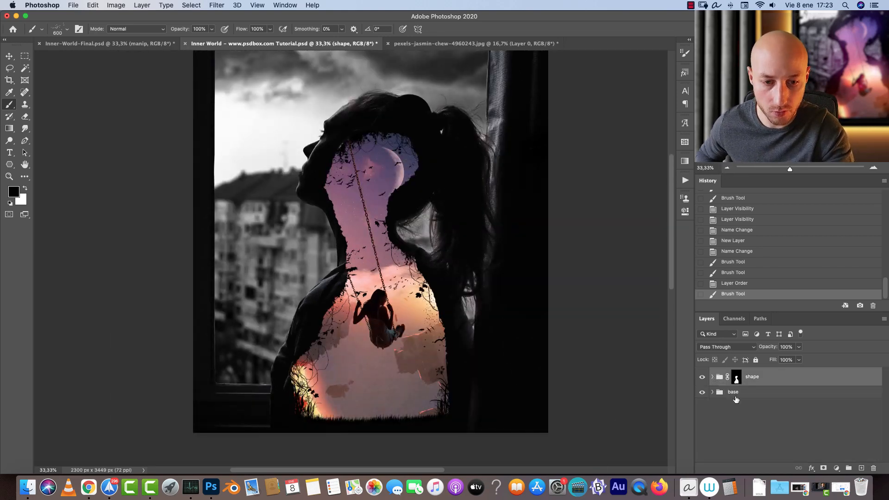
{"action": "left_click", "coordinate": [713, 392]}
{"action": "left_click", "coordinate": [754, 408]}
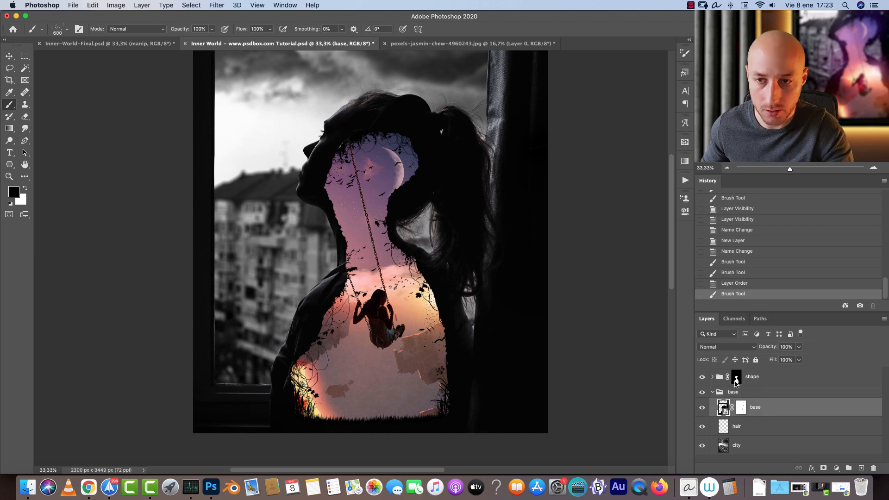
Step: Open the raindrop window photo pexels-ekrulila-2838561.jpg as a separate document
{"action": "scroll", "coordinate": [542, 238], "scroll_direction": "up", "scroll_amount": 4}
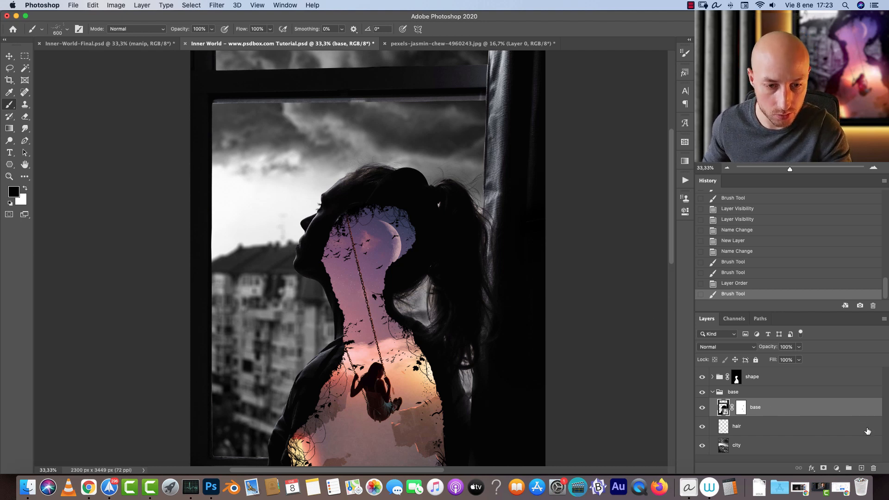
{"action": "key", "text": "super+o"}
{"action": "left_click", "coordinate": [511, 150]}
{"action": "key", "text": "space"}
{"action": "key", "text": "space"}
{"action": "left_click", "coordinate": [613, 336]}
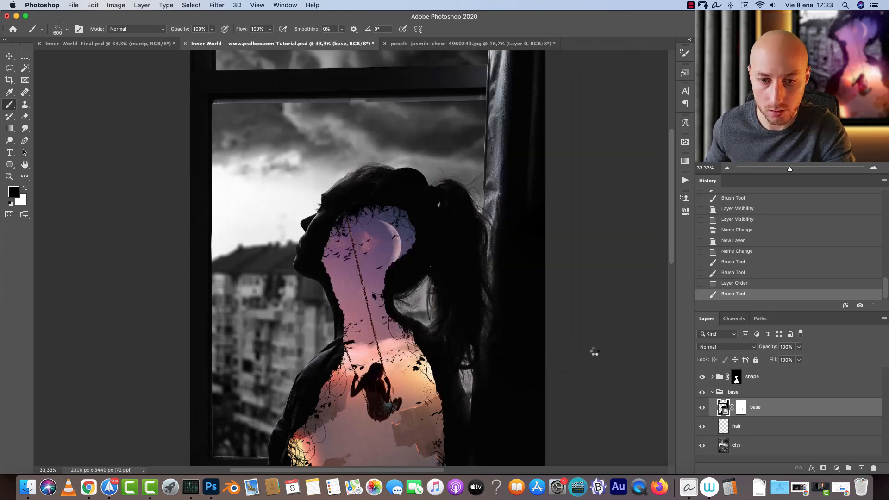
Step: Cut the entire raindrop photo to the clipboard and close its document without saving
{"action": "key", "text": "super+a"}
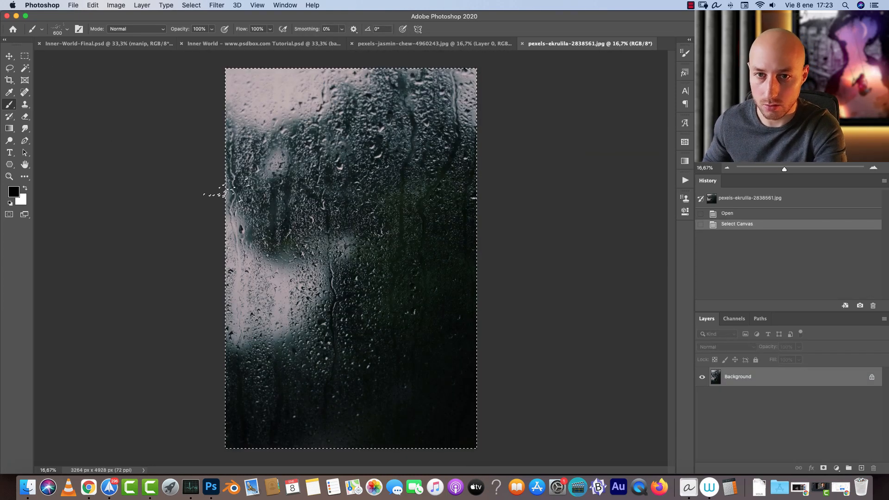
{"action": "key", "text": "super+x"}
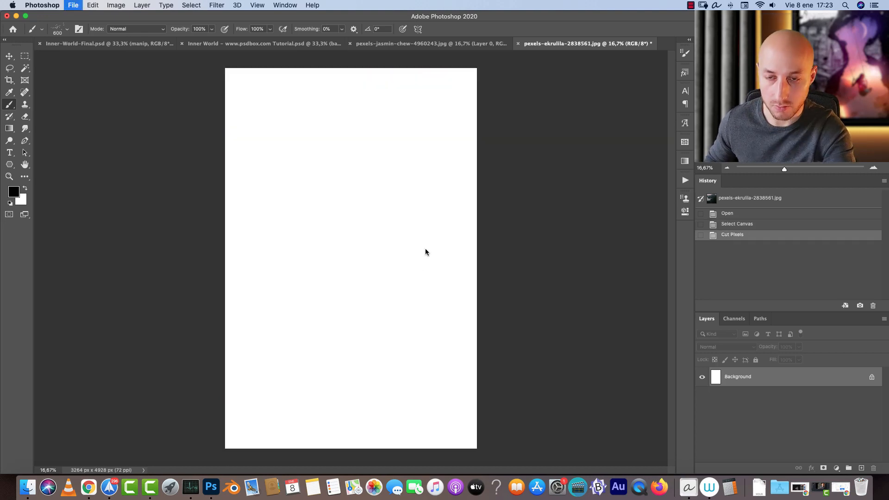
{"action": "key", "text": "super+w"}
{"action": "left_click", "coordinate": [481, 166]}
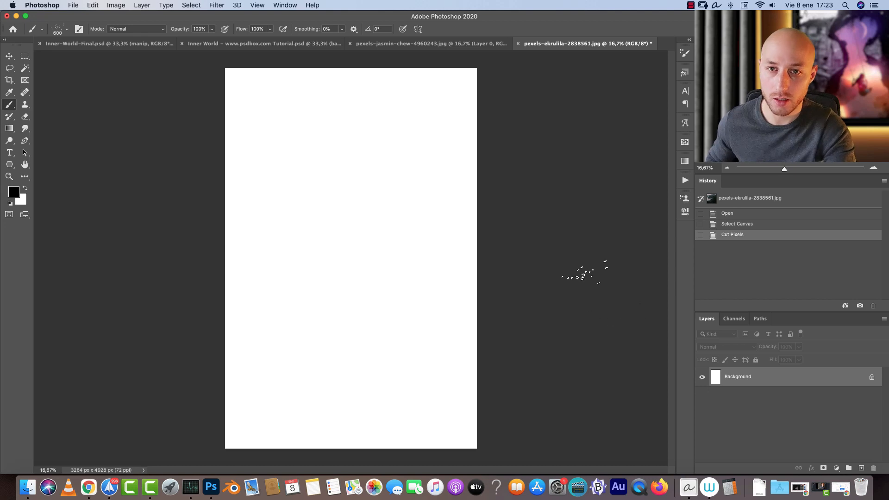
{"action": "key", "text": "super+w"}
{"action": "left_click", "coordinate": [433, 166]}
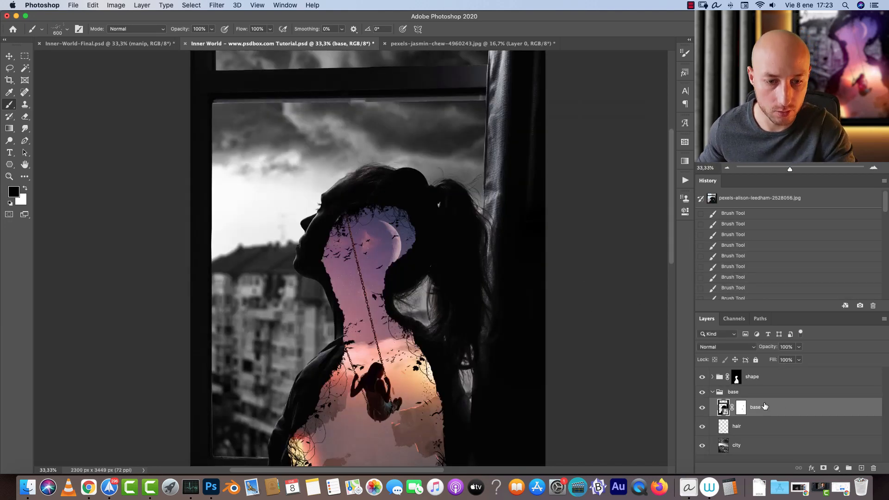
Step: Toggle the city layer's visibility to check it, and paste the raindrop photo as a new layer directly above it
{"action": "left_click", "coordinate": [790, 427]}
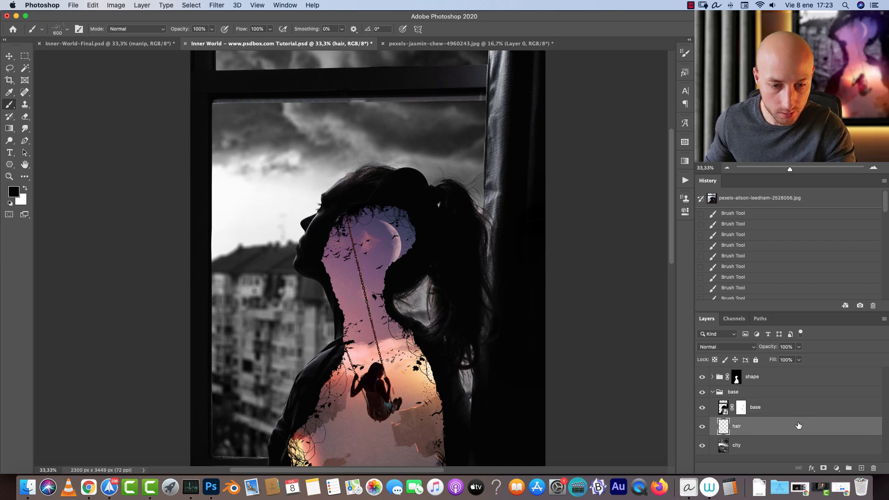
{"action": "left_click", "coordinate": [794, 446]}
{"action": "scroll", "coordinate": [361, 259], "scroll_direction": "down", "scroll_amount": 2}
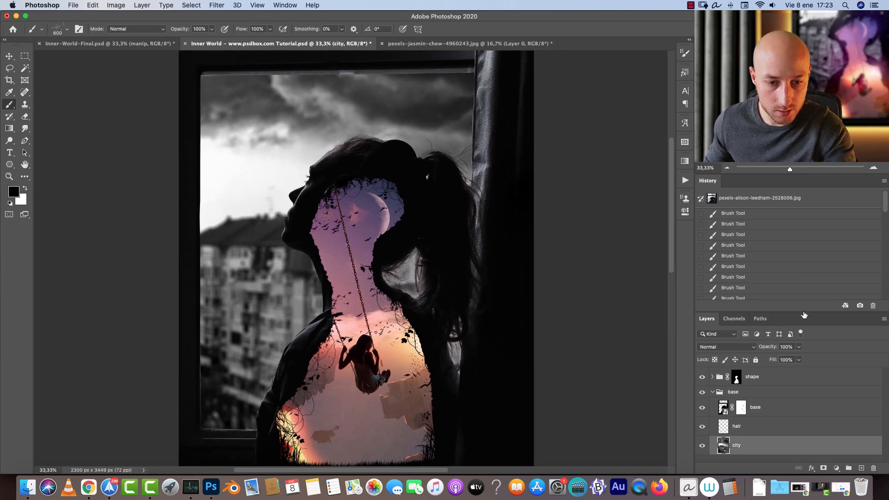
{"action": "left_click", "coordinate": [702, 446]}
{"action": "left_click", "coordinate": [702, 445]}
{"action": "left_click", "coordinate": [702, 445]}
{"action": "left_click", "coordinate": [702, 446]}
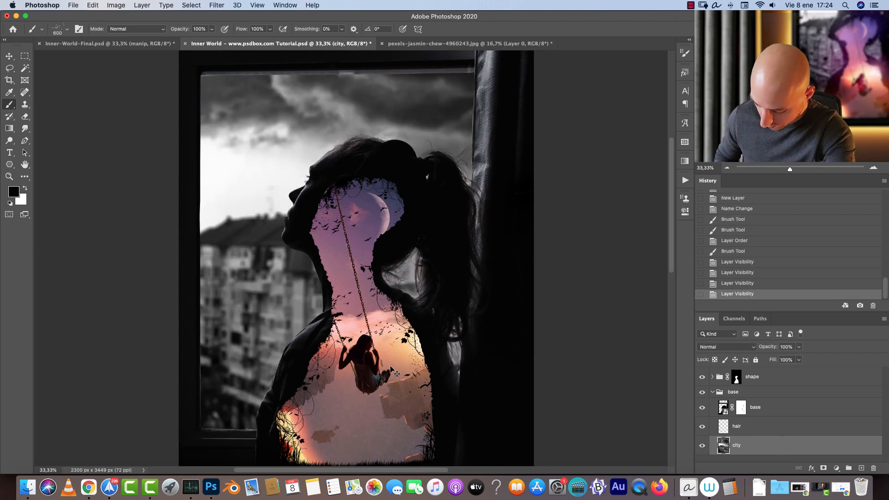
{"action": "key", "text": "super+v"}
Step: Scale the raindrop layer down to about half the canvas width, keeping it anchored at the canvas's upper-left corner
{"action": "left_click", "coordinate": [727, 168]}
{"action": "left_click", "coordinate": [726, 167]}
{"action": "left_click", "coordinate": [726, 168]}
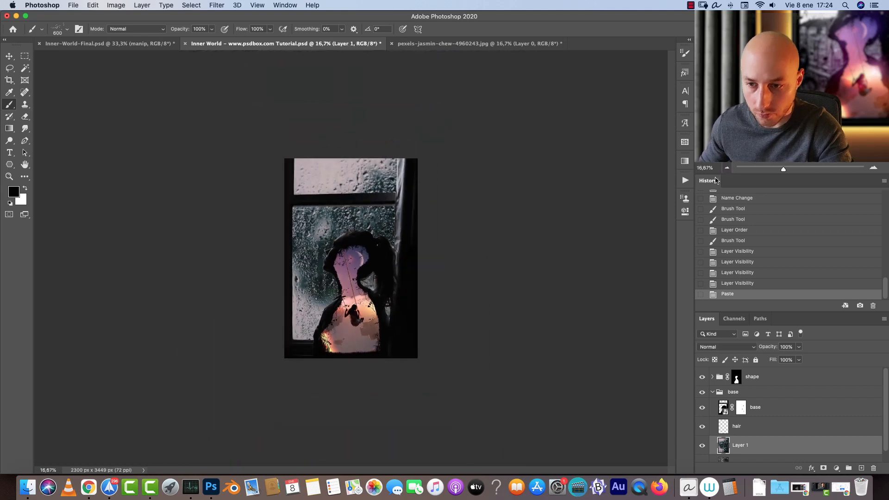
{"action": "key", "text": "super+t"}
{"action": "left_click_drag", "start_coordinate": [475, 444], "coordinate": [309, 278]}
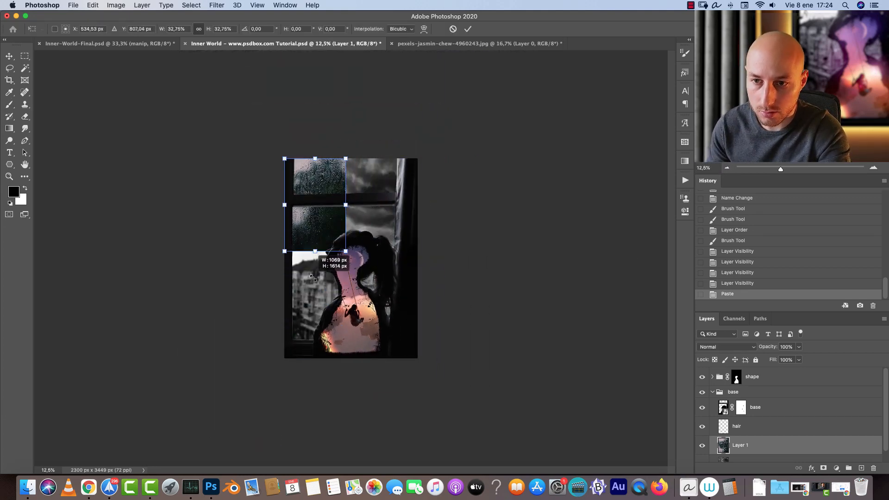
{"action": "key", "text": "Return"}
Step: Duplicate the raindrop layer, flip the copy horizontally and place it beside the original over the right half of the window
{"action": "key", "text": "super+1"}
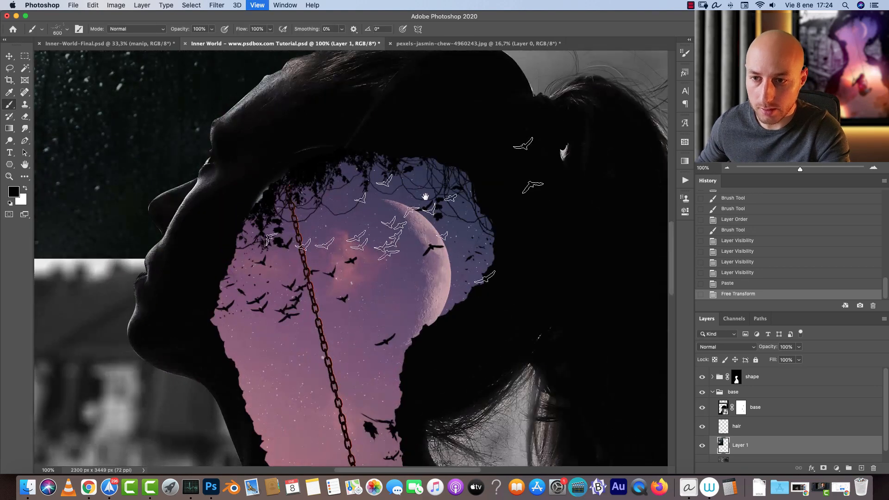
{"action": "left_click_drag", "start_coordinate": [412, 205], "coordinate": [508, 287]}
{"action": "left_click", "coordinate": [727, 168]}
{"action": "left_click", "coordinate": [727, 168]}
{"action": "left_click", "coordinate": [727, 168]}
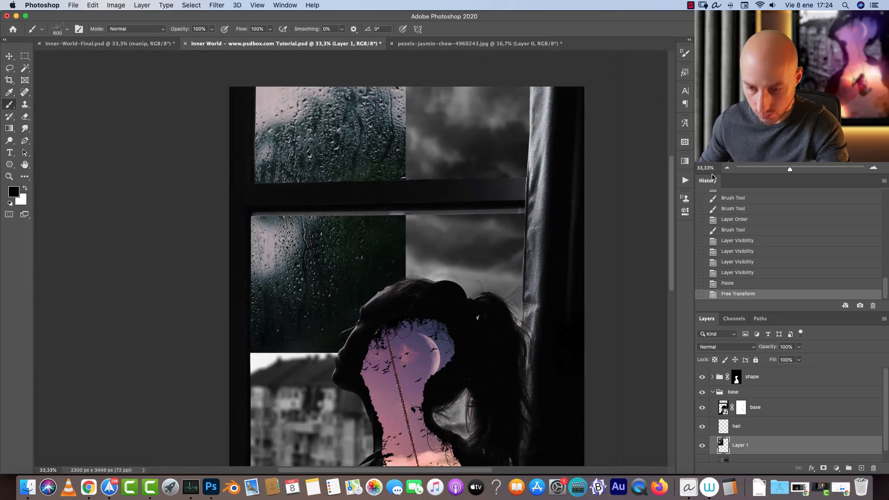
{"action": "key", "text": "super+j"}
{"action": "key", "text": "super+t"}
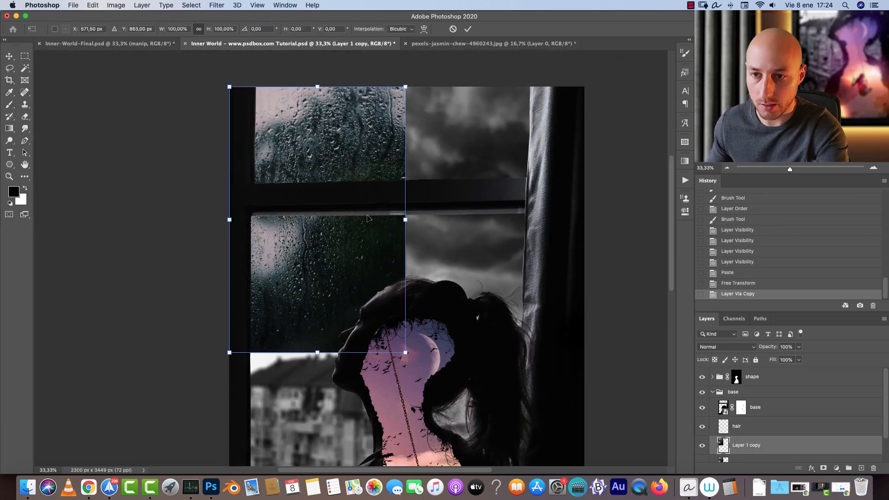
{"action": "right_click", "coordinate": [340, 158]}
{"action": "left_click", "coordinate": [376, 306]}
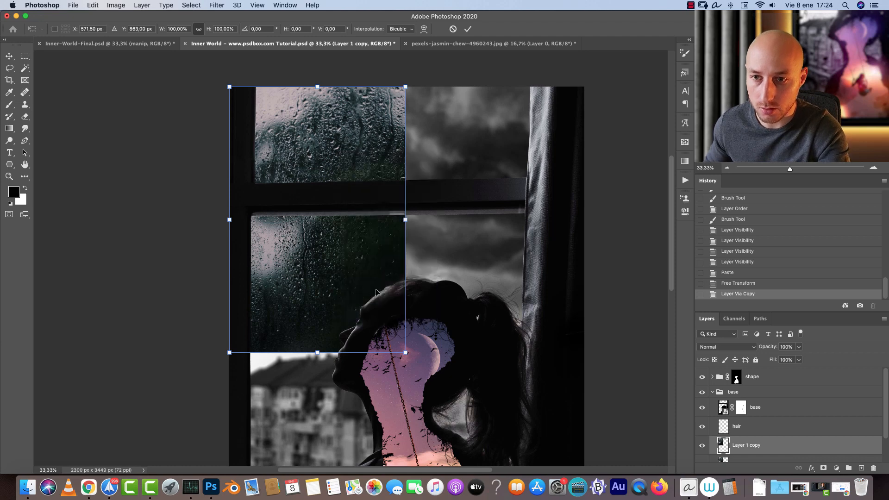
{"action": "left_click_drag", "start_coordinate": [302, 250], "coordinate": [480, 251]}
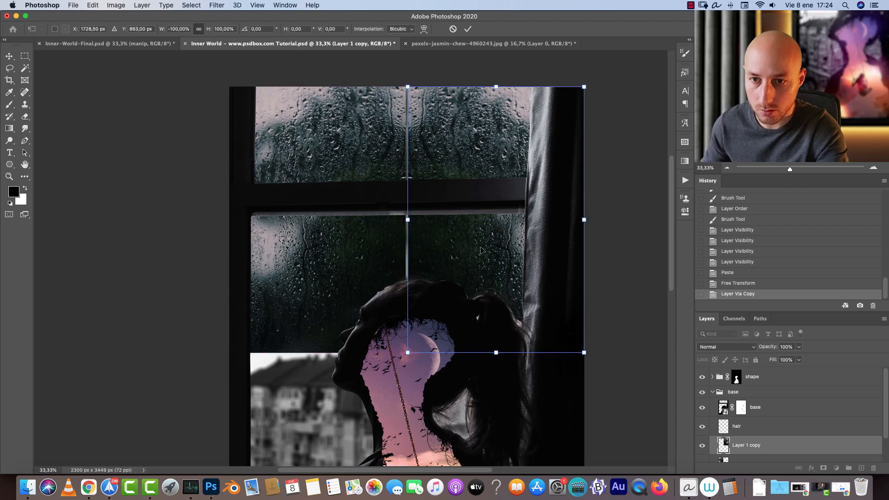
{"action": "key", "text": "Return"}
Step: Nudge the mirrored raindrop copy left until it meets the original along the vertical seam
{"action": "key", "text": "super+1"}
{"action": "left_click_drag", "start_coordinate": [554, 133], "coordinate": [504, 298]}
{"action": "key", "text": "v"}
{"action": "key", "text": "Left"}
{"action": "key", "text": "Left"}
{"action": "key", "text": "Left"}
{"action": "key", "text": "Left"}
{"action": "key", "text": "Left"}
{"action": "key", "text": "Left"}
{"action": "key", "text": "Left"}
{"action": "key", "text": "Left"}
{"action": "key", "text": "Left"}
{"action": "key", "text": "Left"}
{"action": "key", "text": "Left"}
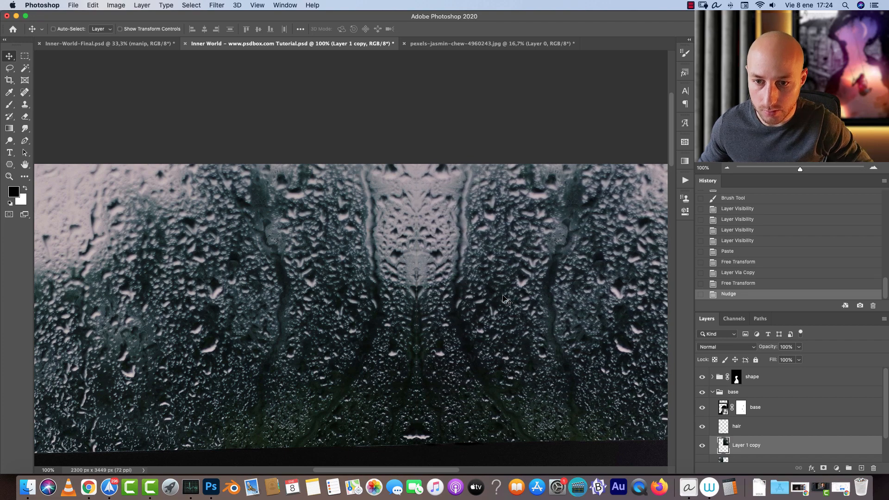
{"action": "key", "text": "Left"}
Step: Merge the original raindrop layer and its mirrored copy into one layer
{"action": "key", "text": "super+minus"}
{"action": "key", "text": "super+minus"}
{"action": "key", "text": "super+minus"}
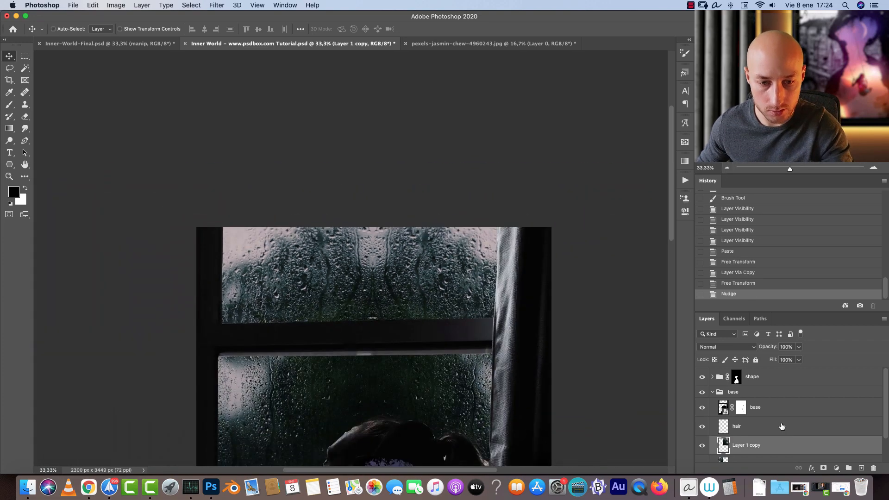
{"action": "scroll", "coordinate": [788, 454], "scroll_direction": "down", "scroll_amount": 2}
{"action": "left_click", "coordinate": [760, 434], "text": "shift"}
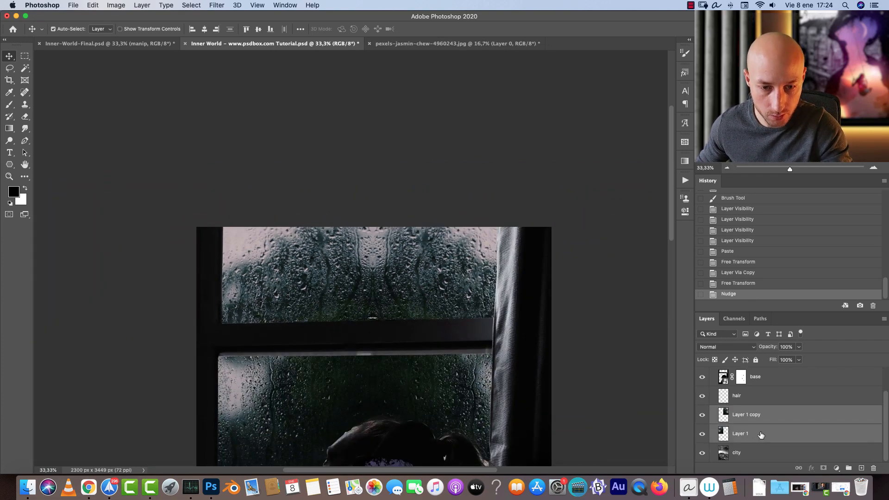
{"action": "key", "text": "super+e"}
Step: Duplicate the merged raindrop layer, move the copy over the lower part of the window and flip it vertically
{"action": "key", "text": "super+minus"}
{"action": "key", "text": "super+minus"}
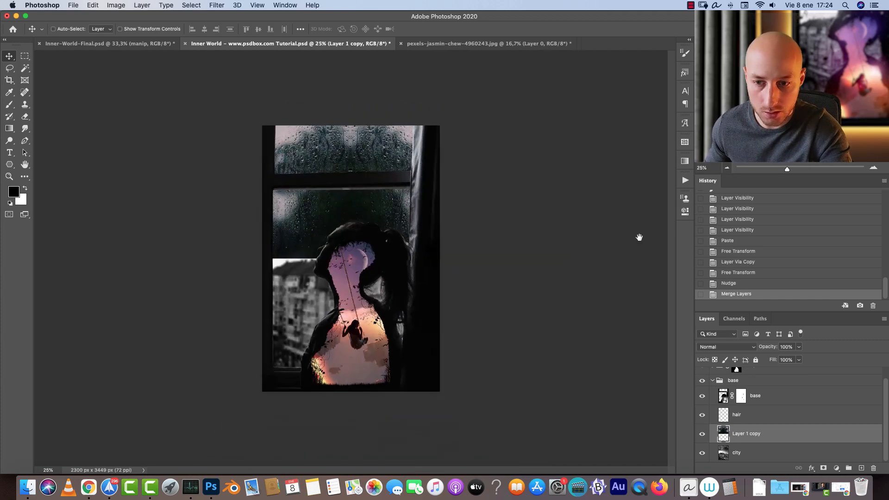
{"action": "key", "text": "super+j"}
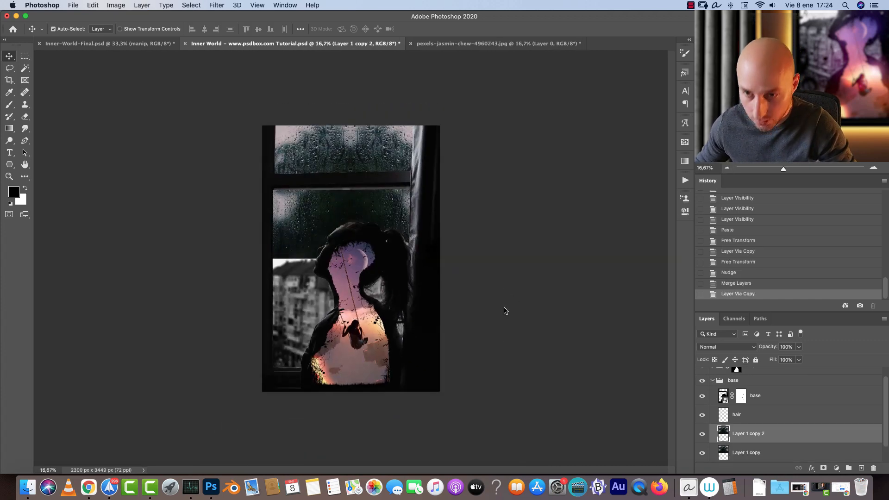
{"action": "key", "text": "super+t"}
{"action": "left_click_drag", "start_coordinate": [381, 148], "coordinate": [392, 276]}
{"action": "right_click", "coordinate": [358, 280]}
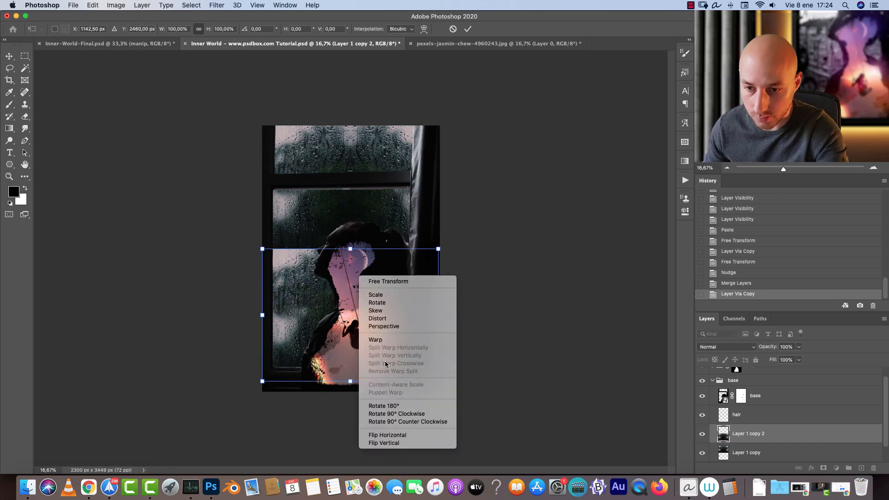
{"action": "left_click", "coordinate": [393, 445]}
{"action": "key", "text": "Return"}
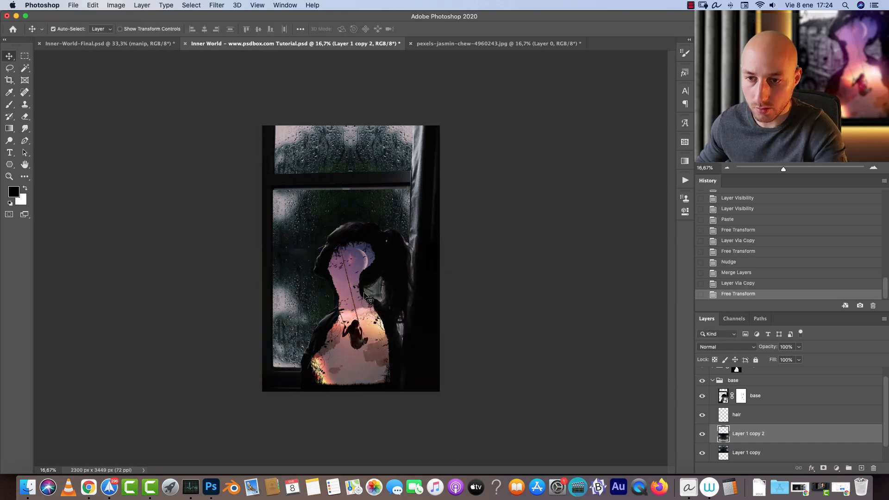
Step: Move the flipped raindrop copy against the upper half to close the horizontal seam, and merge both raindrop layers
{"action": "key", "text": "super+1"}
{"action": "left_click_drag", "start_coordinate": [349, 261], "coordinate": [582, 272]}
{"action": "left_click_drag", "start_coordinate": [372, 231], "coordinate": [377, 301]}
{"action": "left_click_drag", "start_coordinate": [377, 295], "coordinate": [382, 294]}
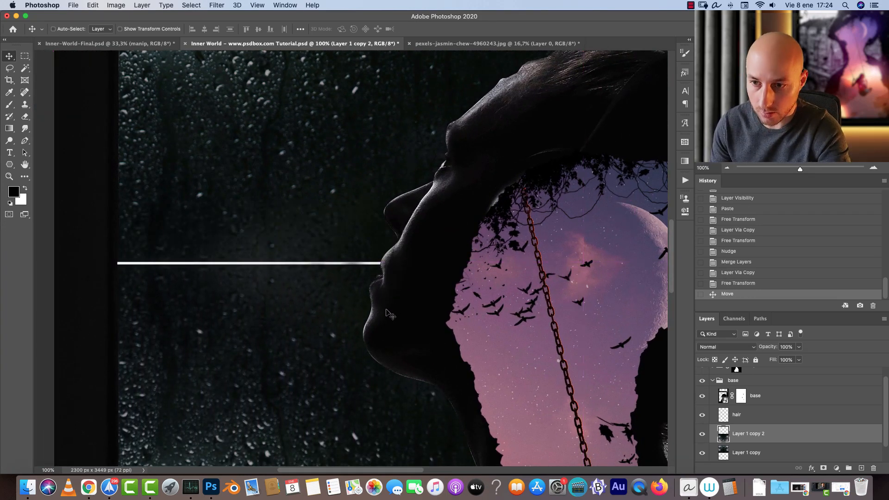
{"action": "left_click", "coordinate": [769, 450], "text": "super"}
{"action": "key", "text": "super+e"}
Step: Set the merged raindrop layer's blend mode to Screen
{"action": "left_click", "coordinate": [727, 168]}
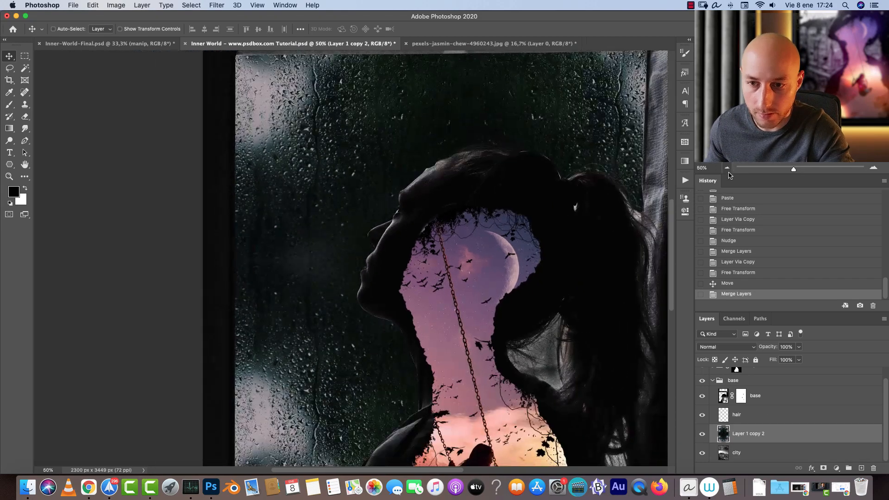
{"action": "left_click", "coordinate": [726, 168]}
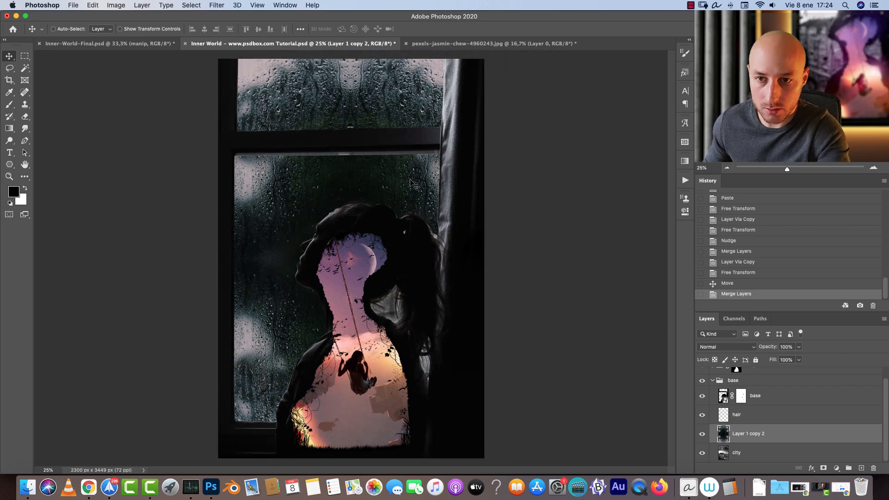
{"action": "left_click", "coordinate": [748, 350]}
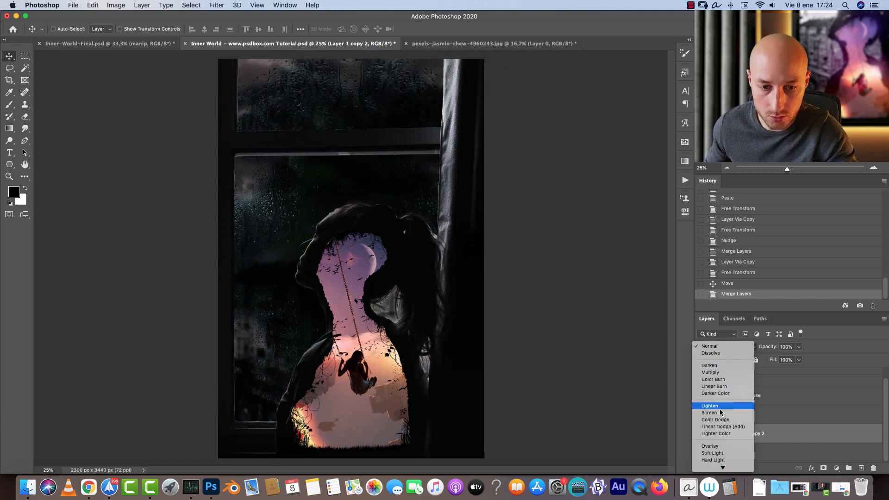
{"action": "left_click", "coordinate": [721, 413]}
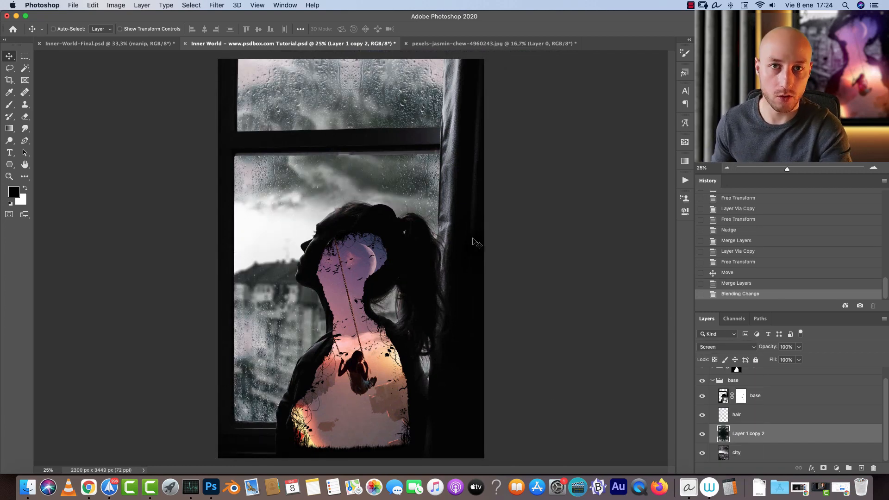
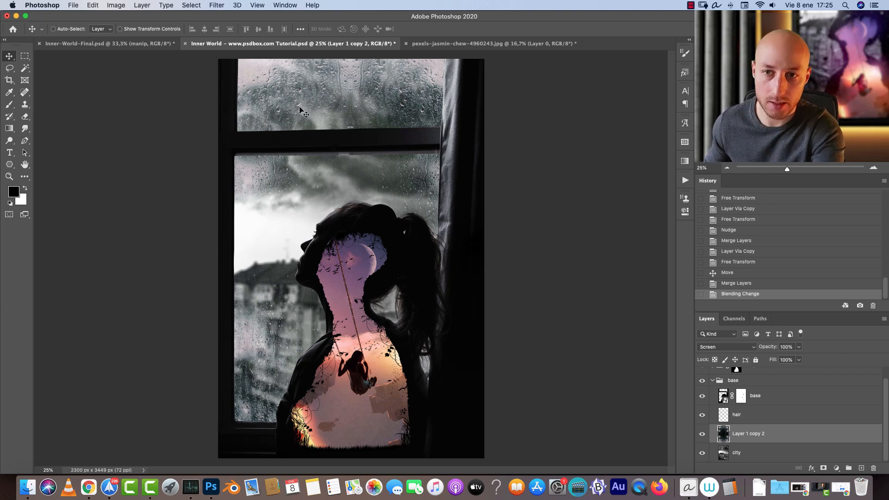
Step: Darken the raindrop layer with Curves by pulling the RGB midpoint down to input 140, output 85
{"action": "key", "text": "ctrl+m"}
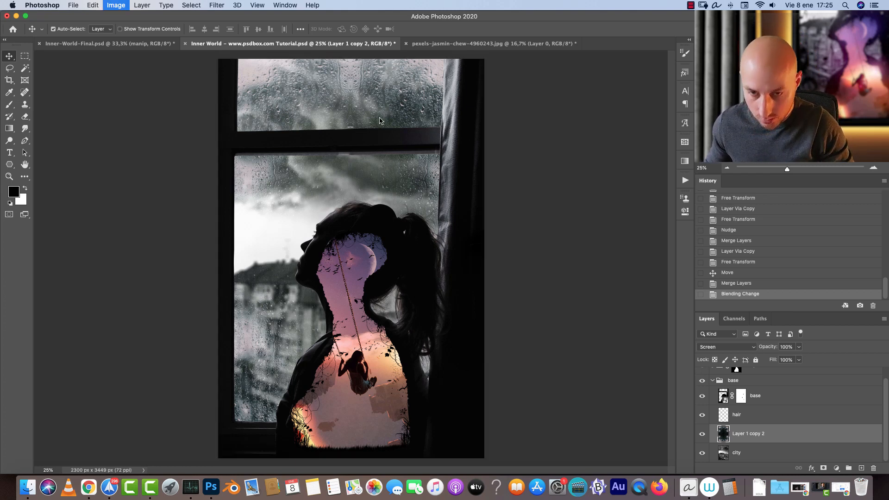
{"action": "left_click_drag", "start_coordinate": [634, 255], "coordinate": [669, 120]}
{"action": "left_click_drag", "start_coordinate": [599, 216], "coordinate": [601, 238]}
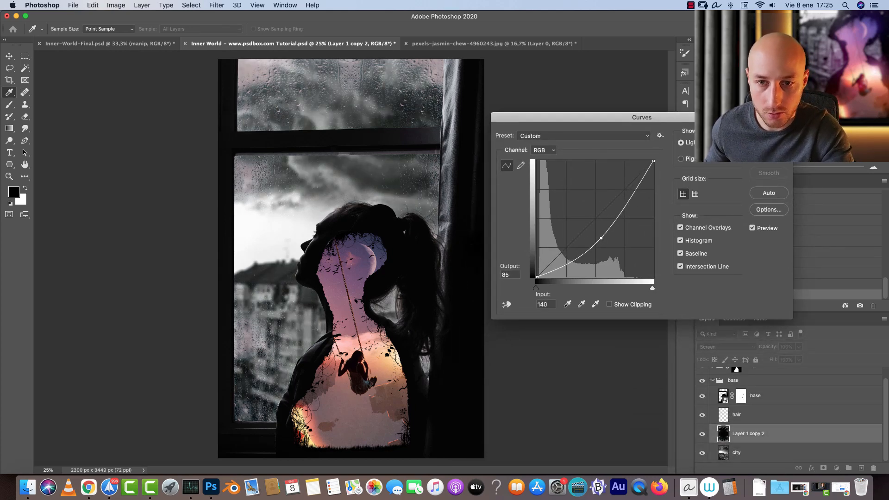
{"action": "key", "text": "Return"}
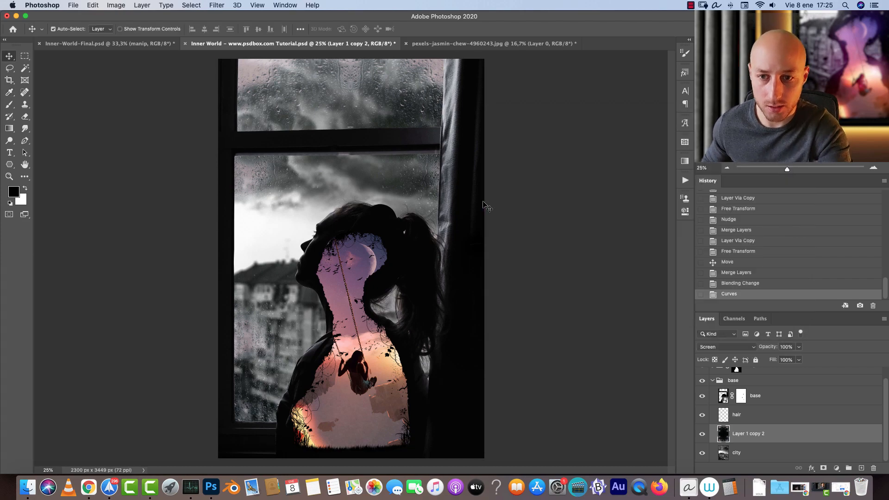
Step: Examine the raindrop texture at full size on the upper window pane and beside the woman's shoulder
{"action": "key", "text": "super+1"}
{"action": "left_click_drag", "start_coordinate": [294, 62], "coordinate": [628, 396]}
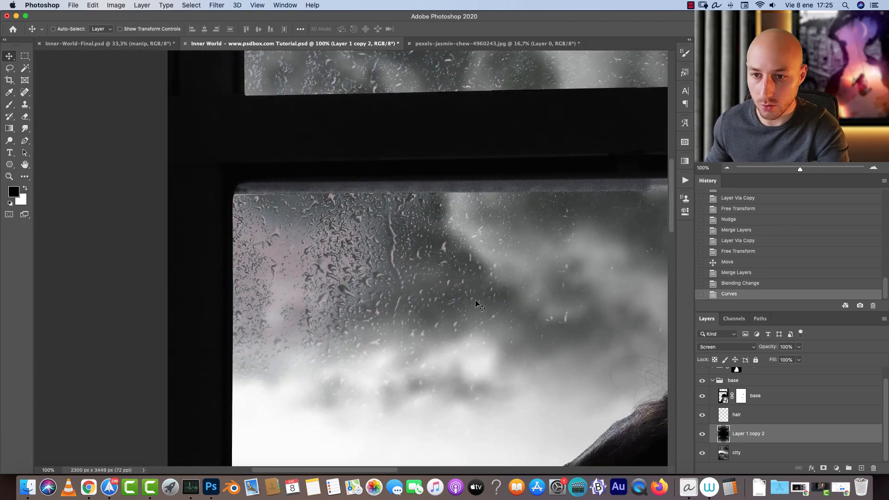
{"action": "left_click", "coordinate": [727, 168]}
{"action": "left_click", "coordinate": [727, 168]}
{"action": "left_click", "coordinate": [728, 169]}
{"action": "left_click", "coordinate": [727, 169]}
{"action": "left_click", "coordinate": [727, 168]}
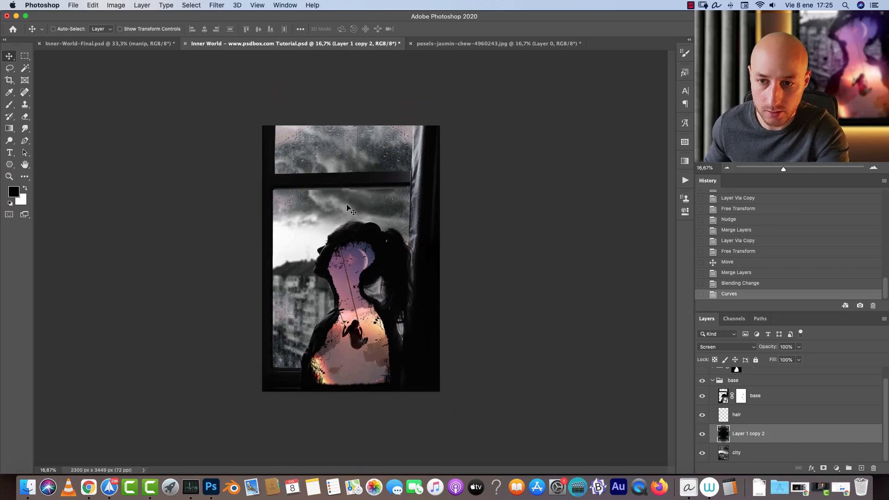
{"action": "key", "text": "super+1"}
{"action": "left_click_drag", "start_coordinate": [315, 416], "coordinate": [546, 18]}
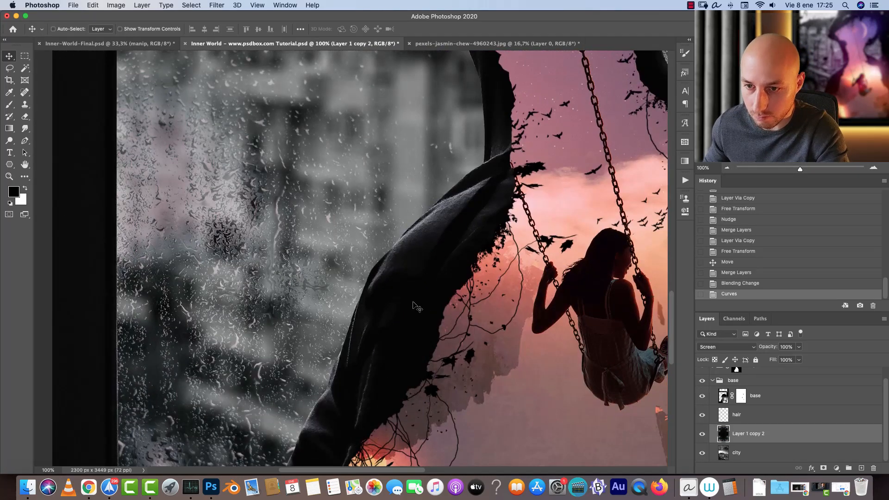
{"action": "left_click", "coordinate": [728, 168]}
{"action": "left_click", "coordinate": [728, 167]}
{"action": "left_click", "coordinate": [727, 168]}
{"action": "left_click", "coordinate": [728, 168]}
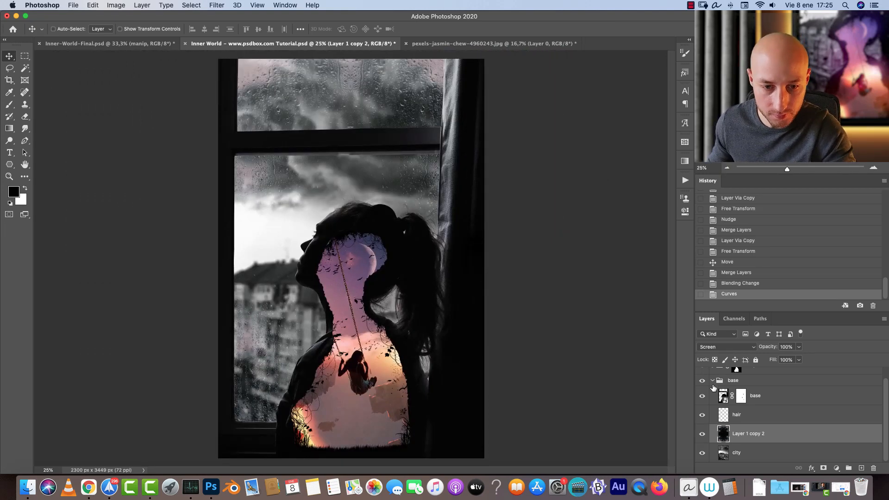
Step: Collapse the base group and select the shape group's layer mask
{"action": "left_click", "coordinate": [712, 381]}
{"action": "left_click", "coordinate": [736, 379]}
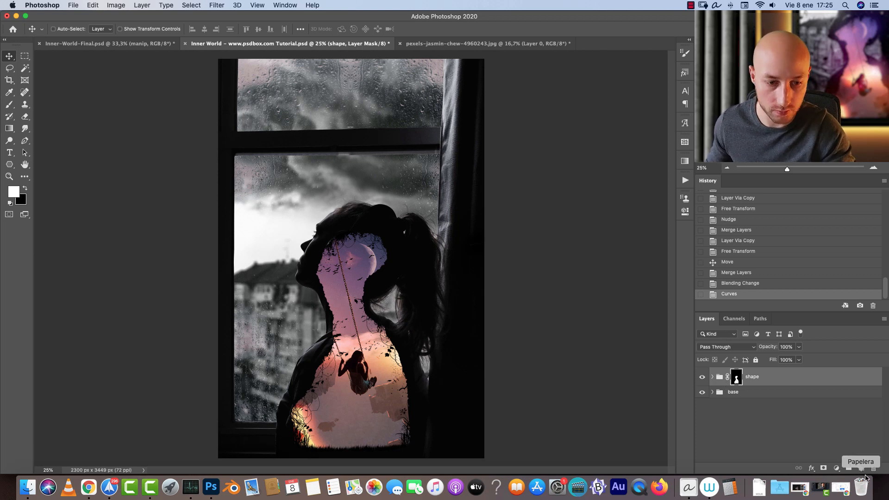
Step: Create a layer named glows above the shape group and set its blend mode to Screen
{"action": "left_click", "coordinate": [861, 468]}
{"action": "left_click", "coordinate": [750, 411]}
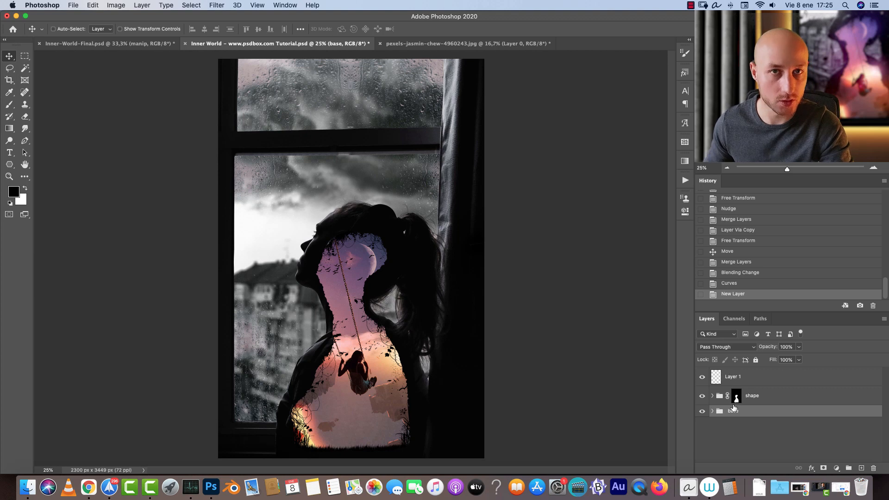
{"action": "double_click", "coordinate": [736, 379]}
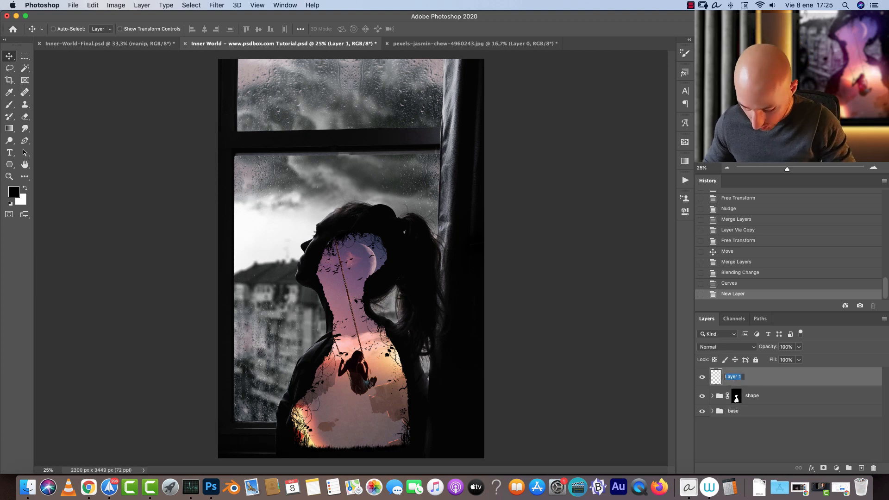
{"action": "key", "text": "Return"}
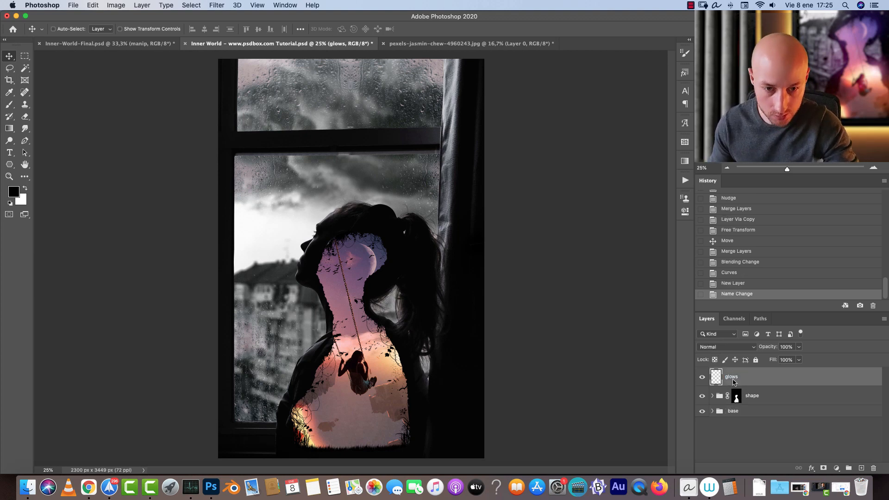
{"action": "left_click", "coordinate": [734, 347]}
{"action": "left_click", "coordinate": [718, 413]}
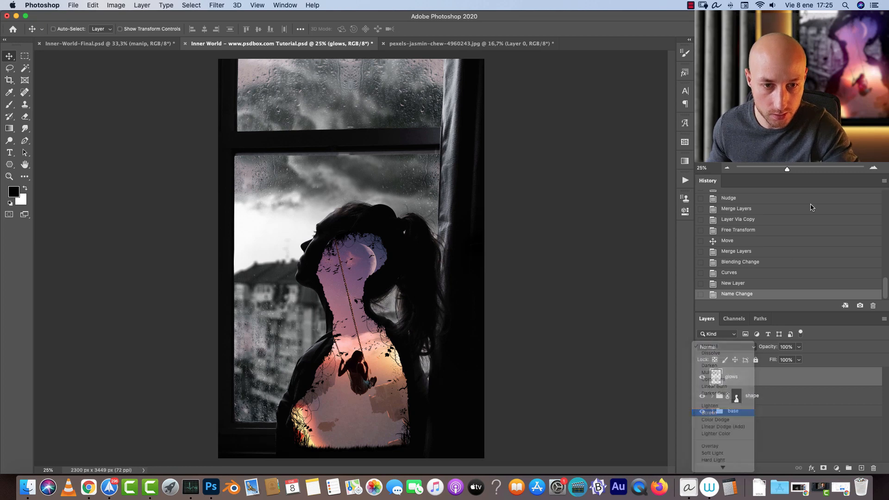
Step: Choose the soft round general brush at 600 px with 0% hardness for painting on the glows layer
{"action": "key", "text": "super+plus"}
{"action": "key", "text": "super+plus"}
{"action": "left_click_drag", "start_coordinate": [537, 386], "coordinate": [507, 285]}
{"action": "key", "text": "b"}
{"action": "right_click", "coordinate": [486, 285]}
{"action": "left_click", "coordinate": [467, 299]}
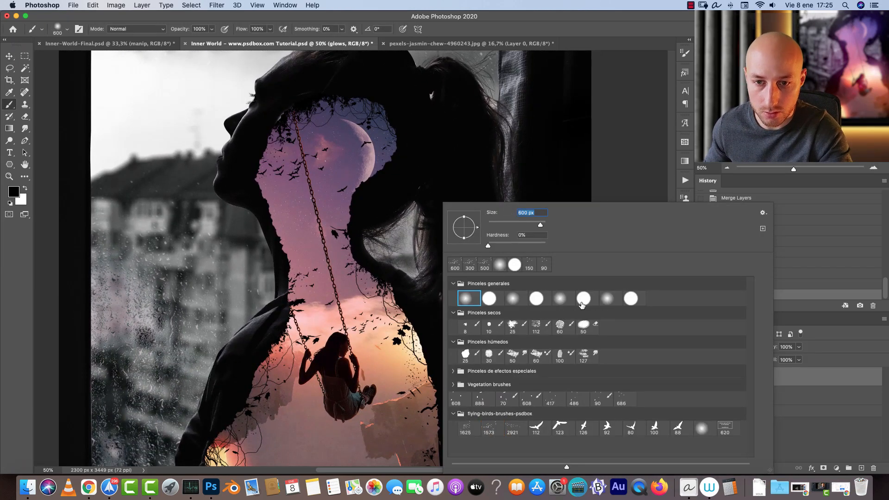
{"action": "left_click", "coordinate": [835, 383]}
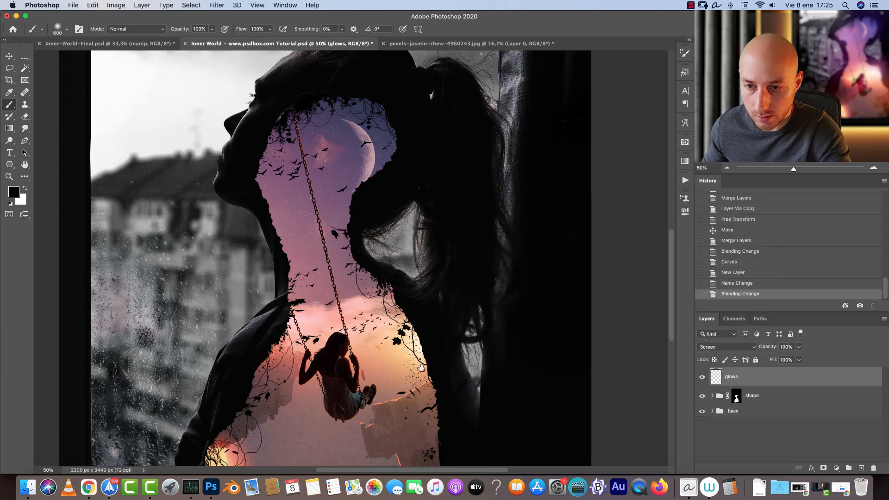
Step: Sample the yellow sun glow near the silhouette's lower edge and shift the foreground colour to dark orange-brown #562d00
{"action": "left_click_drag", "start_coordinate": [425, 351], "coordinate": [484, 221]}
{"action": "left_click", "coordinate": [309, 386], "text": "alt"}
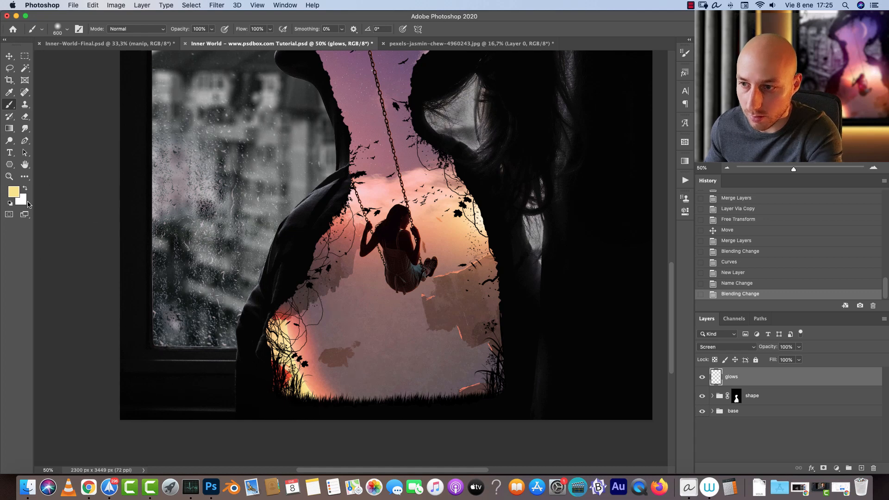
{"action": "left_click", "coordinate": [14, 192]}
{"action": "left_click_drag", "start_coordinate": [632, 421], "coordinate": [635, 426]}
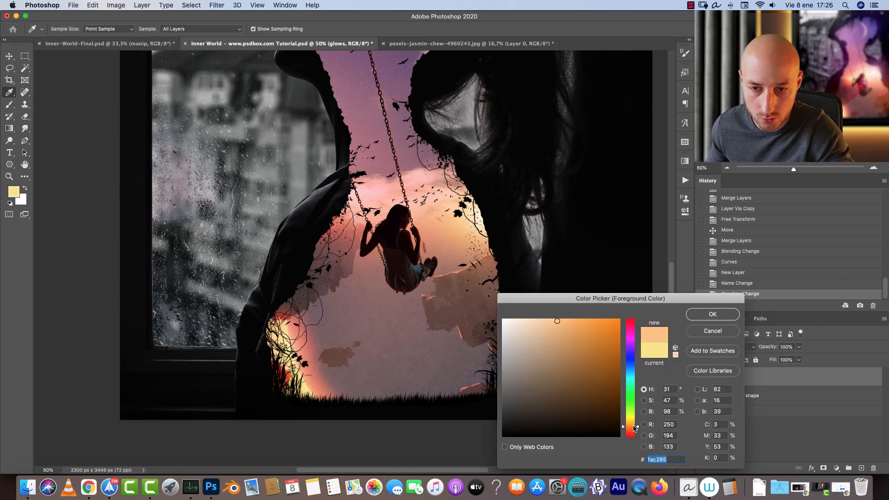
{"action": "left_click_drag", "start_coordinate": [579, 398], "coordinate": [604, 397]}
{"action": "left_click", "coordinate": [713, 314]}
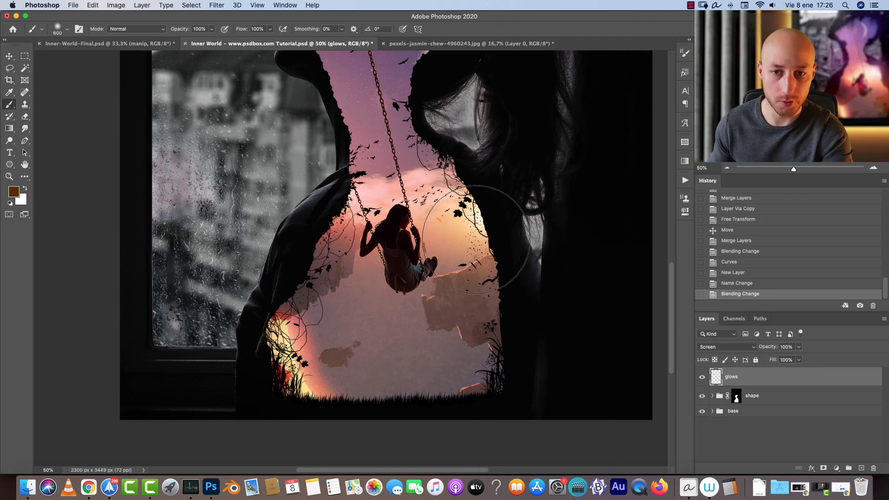
Step: Try single dark orange-brown glow dabs over the lower sunlit corner and beside the swinging girl, undoing each one
{"action": "left_click", "coordinate": [295, 358]}
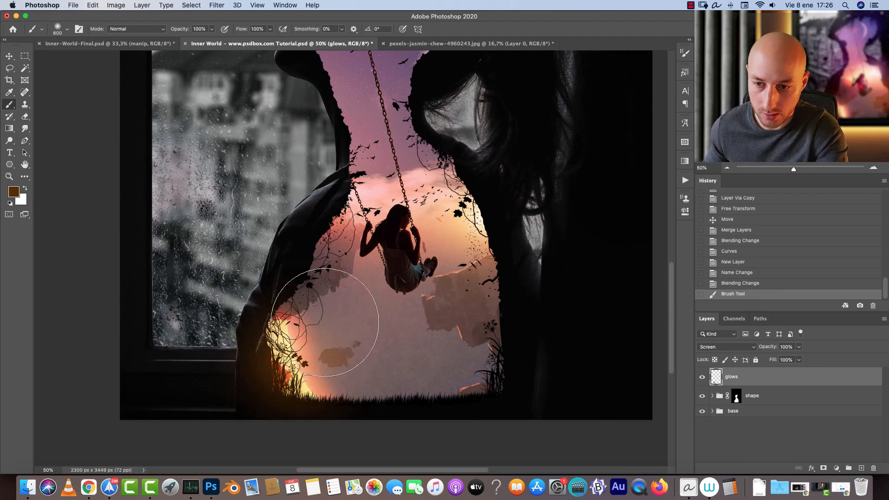
{"action": "key", "text": "super+z"}
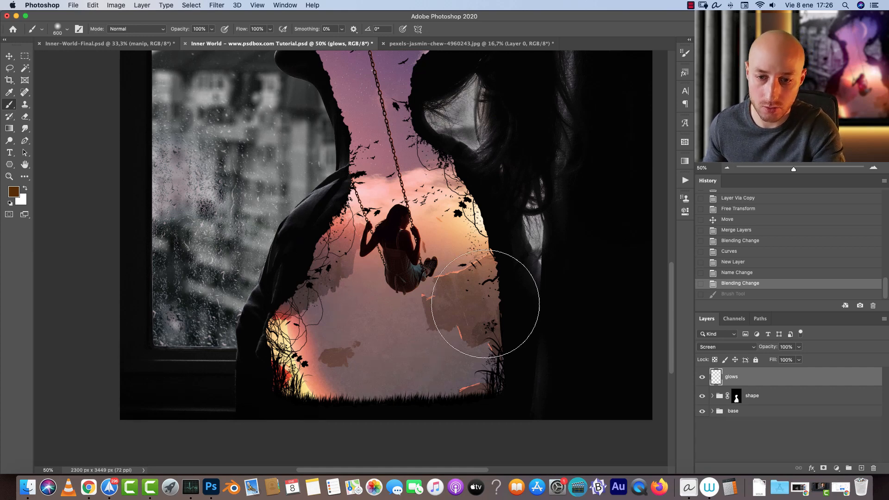
{"action": "left_click", "coordinate": [484, 234]}
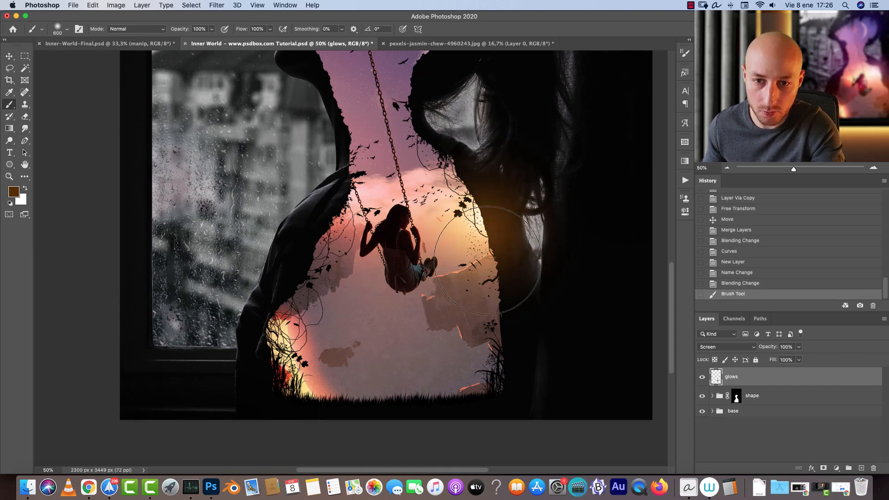
{"action": "key", "text": "super+z"}
{"action": "left_click", "coordinate": [14, 192]}
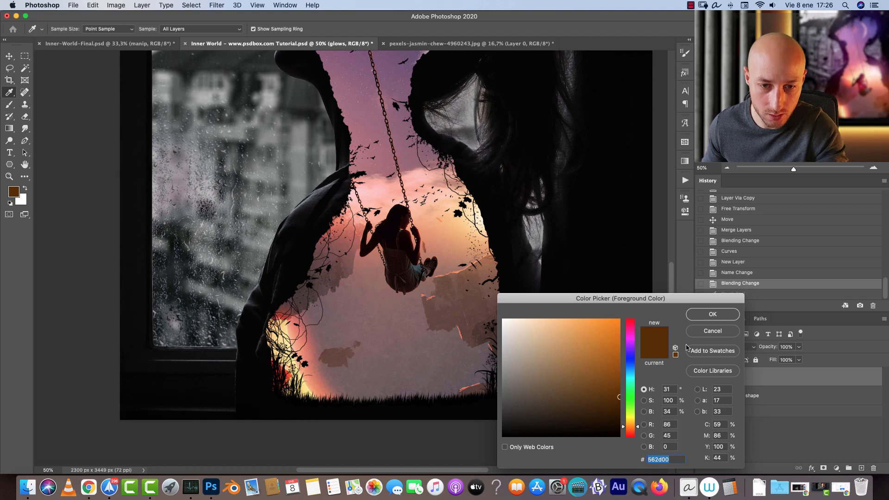
{"action": "left_click", "coordinate": [713, 314]}
{"action": "left_click", "coordinate": [481, 215]}
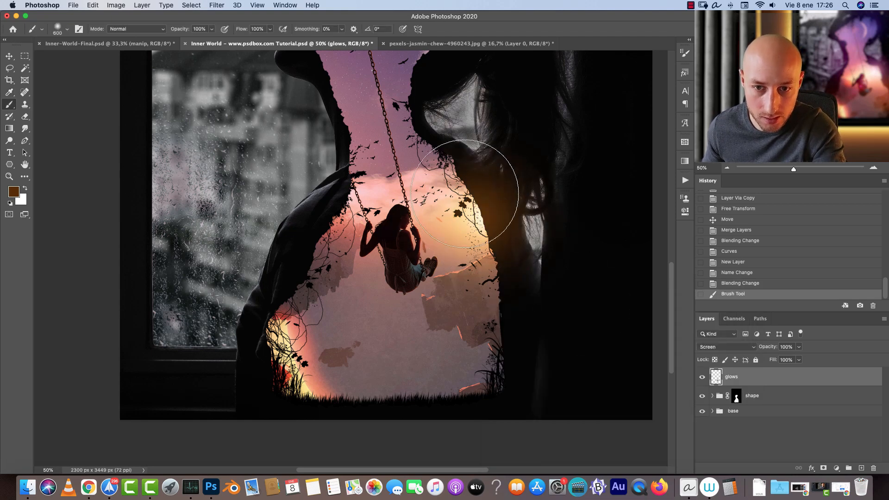
{"action": "key", "text": "super+z"}
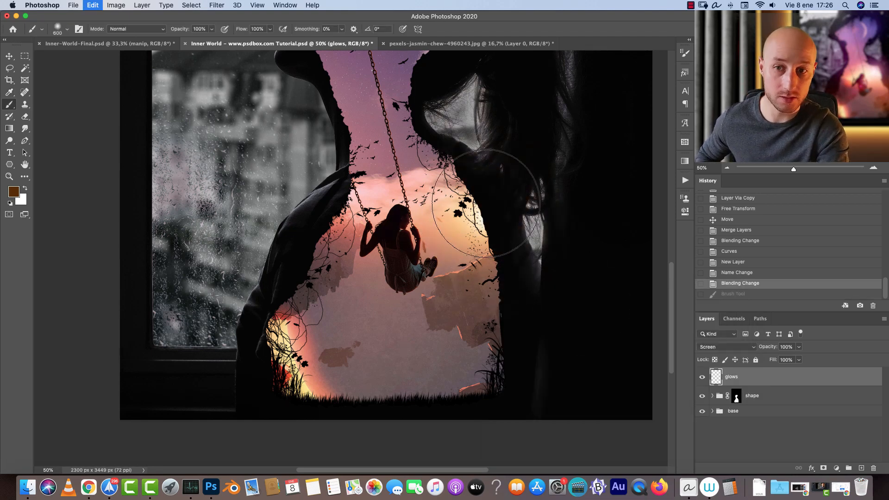
Step: Try a brighter orange glow in #9b5000 on the silhouette's edge beside the girl's feet, and undo it
{"action": "left_click", "coordinate": [14, 191]}
{"action": "left_click_drag", "start_coordinate": [624, 339], "coordinate": [639, 367]}
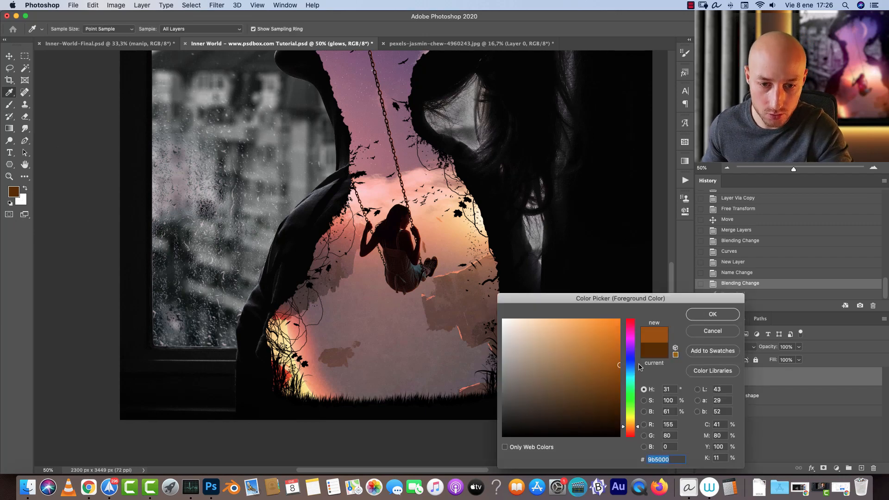
{"action": "left_click", "coordinate": [712, 314]}
{"action": "left_click", "coordinate": [468, 236]}
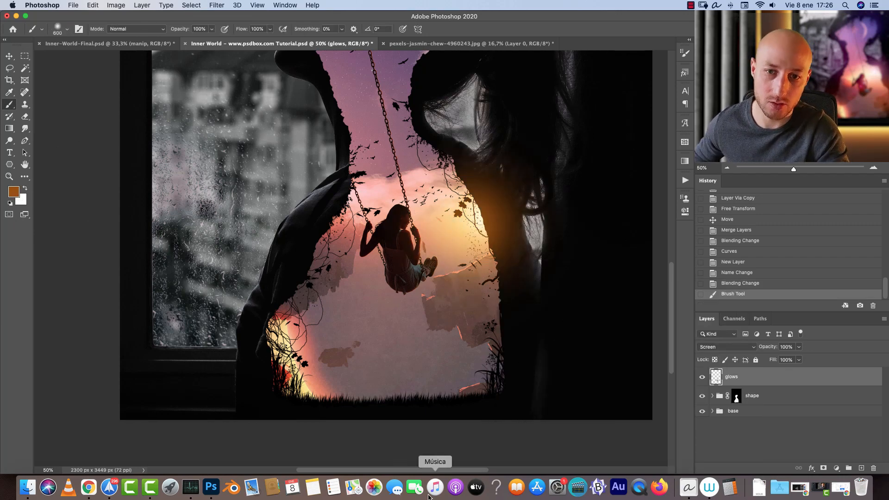
{"action": "key", "text": "super+z"}
Step: Darken the orange brush colour and dab glows over the lower sunlit corner and, at 700 px, the bright edge behind the girl
{"action": "left_click", "coordinate": [14, 191]}
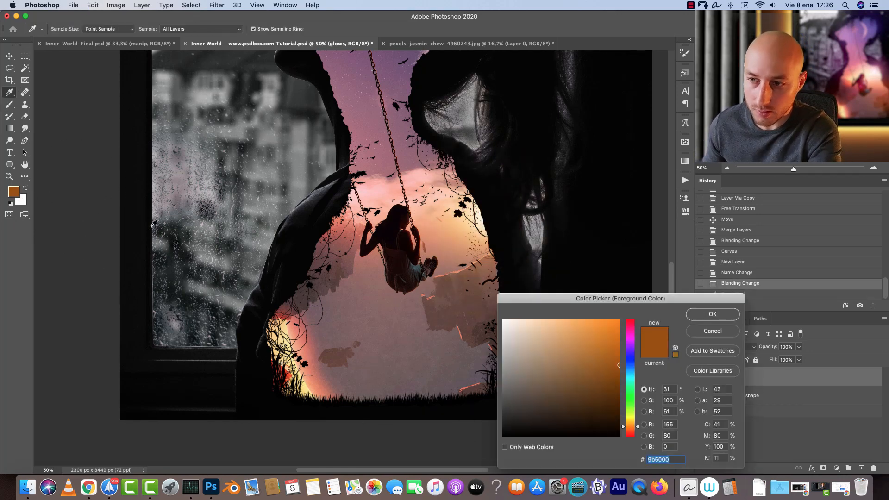
{"action": "left_click_drag", "start_coordinate": [618, 355], "coordinate": [635, 388]}
{"action": "left_click", "coordinate": [703, 313]}
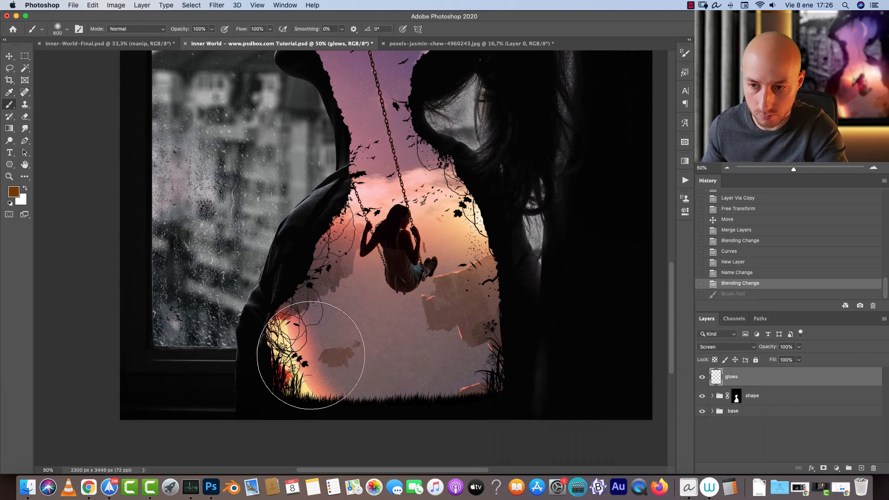
{"action": "left_click", "coordinate": [302, 348]}
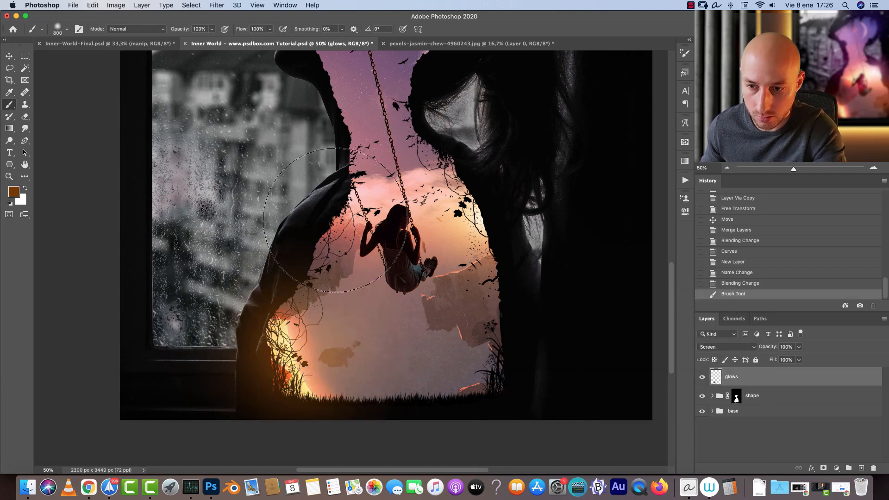
{"action": "left_click", "coordinate": [460, 218]}
{"action": "key", "text": "super+z"}
{"action": "key", "text": "bracketleft"}
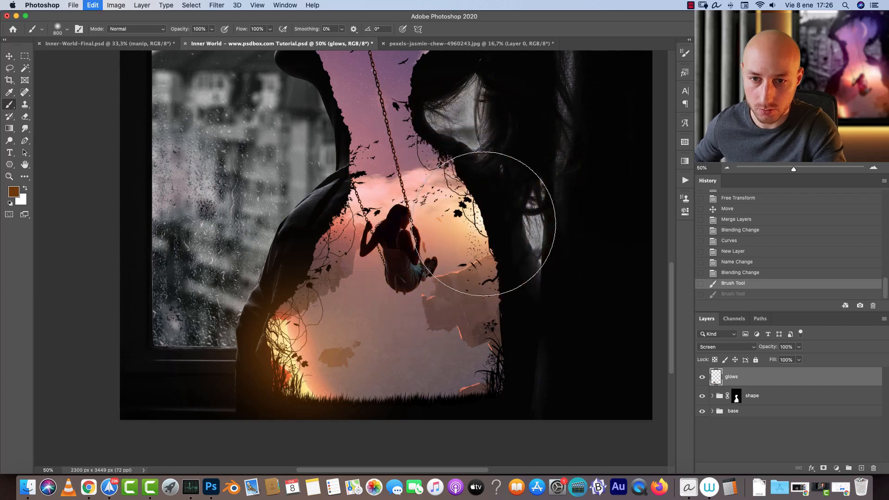
{"action": "left_click", "coordinate": [464, 211]}
Step: Sample the purple sky beside the moon and darken the foreground colour to #241f3d
{"action": "scroll", "coordinate": [502, 167], "scroll_direction": "up", "scroll_amount": 8}
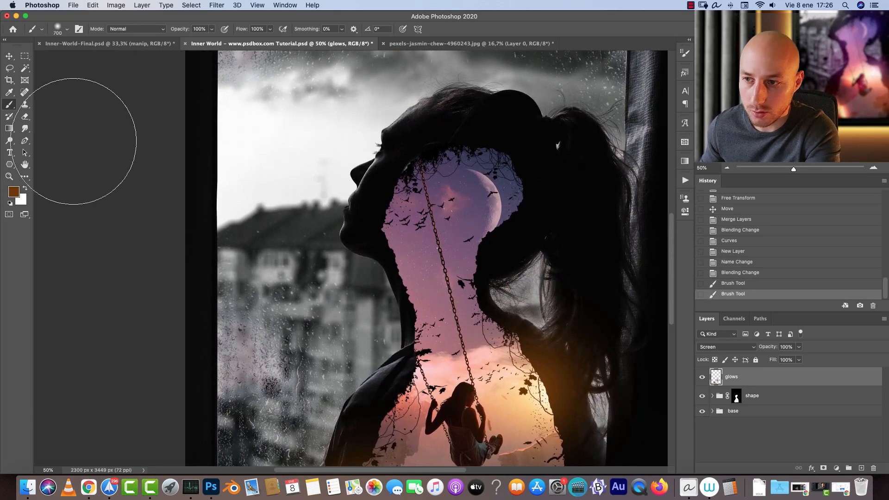
{"action": "left_click", "coordinate": [13, 191]}
{"action": "left_click", "coordinate": [507, 190]}
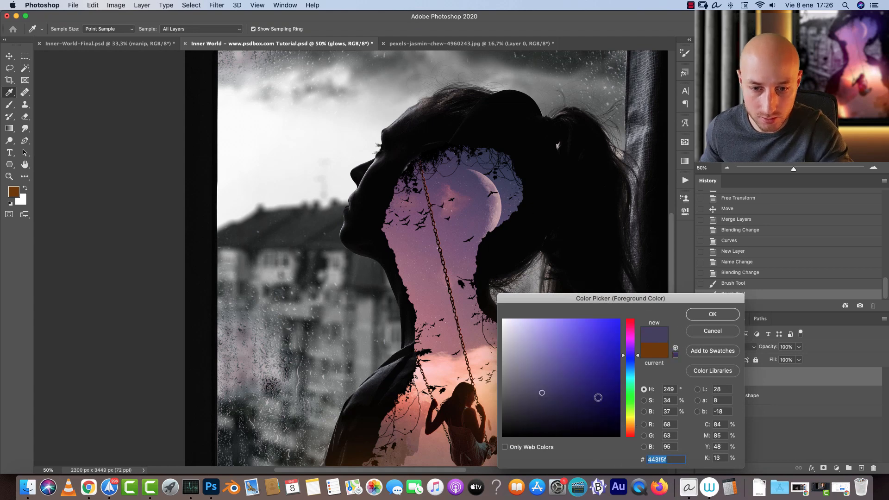
{"action": "left_click", "coordinate": [559, 409]}
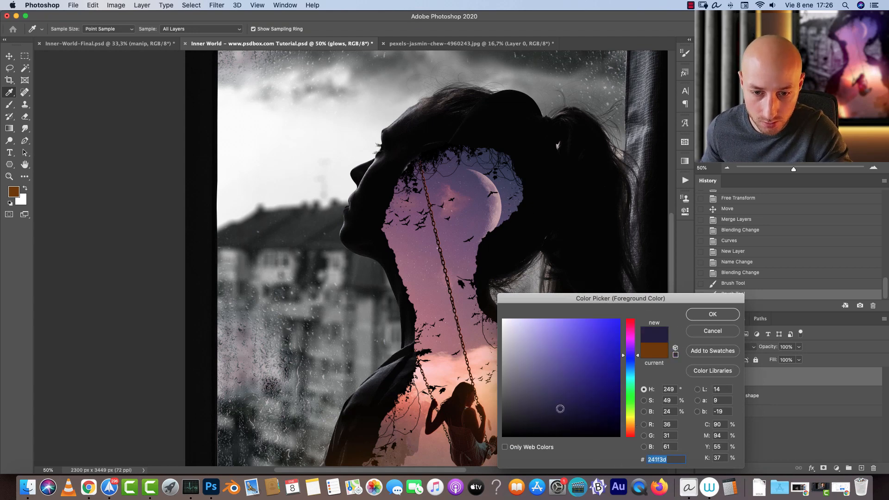
{"action": "left_click", "coordinate": [712, 315]}
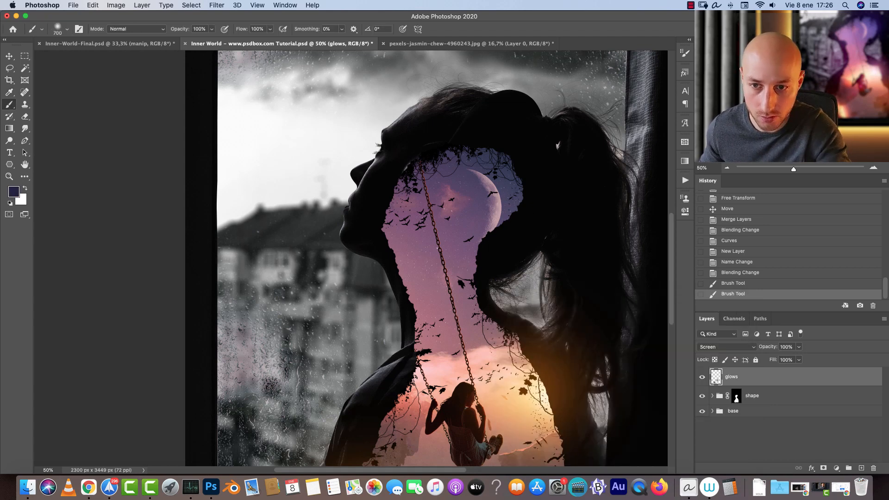
Step: Dab purple glows over the head opening's facial edge and, at 400 px, the dark hair just below the moon
{"action": "left_click", "coordinate": [428, 192]}
{"action": "key", "text": "bracketleft"}
{"action": "key", "text": "bracketleft"}
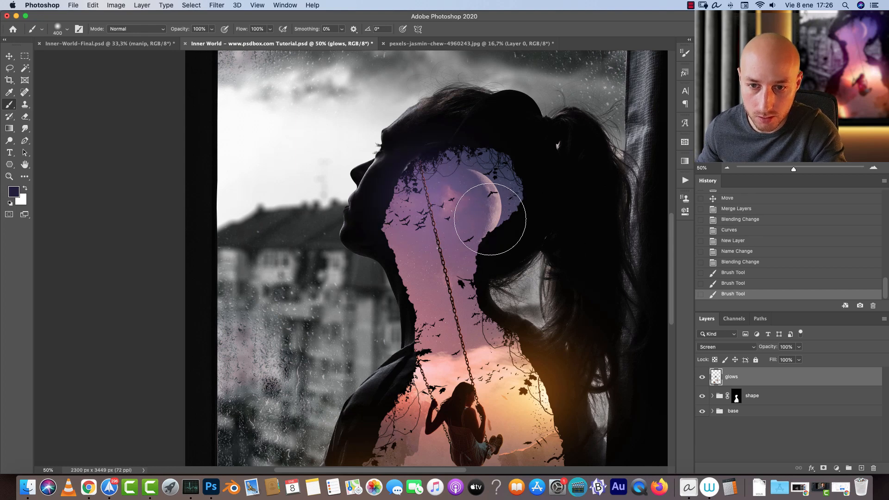
{"action": "left_click", "coordinate": [489, 220]}
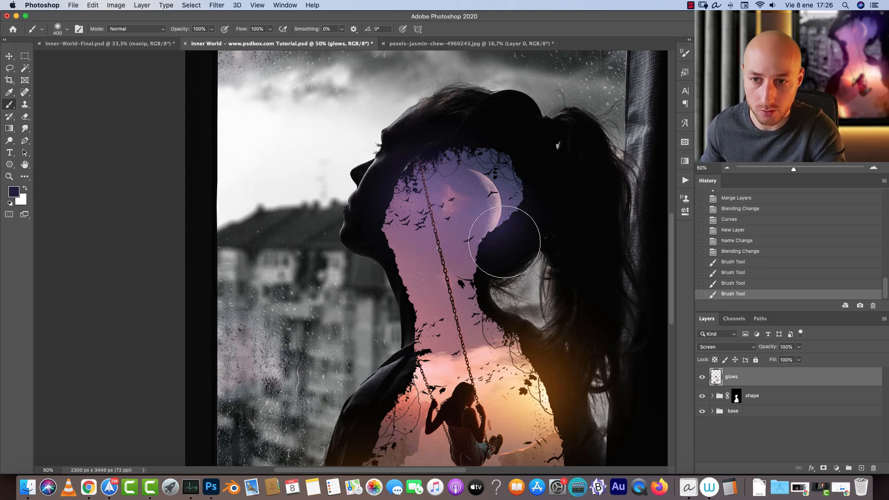
Step: Sample a gray from the cloudy sky outside the window and darken the foreground colour to #222222
{"action": "scroll", "coordinate": [503, 234], "scroll_direction": "up", "scroll_amount": 5}
{"action": "scroll", "coordinate": [502, 234], "scroll_direction": "left", "scroll_amount": 5}
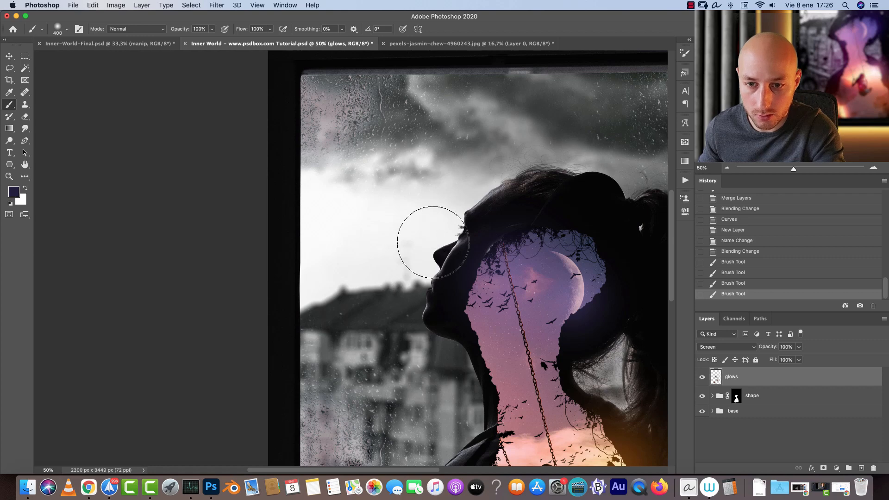
{"action": "left_click", "coordinate": [13, 191]}
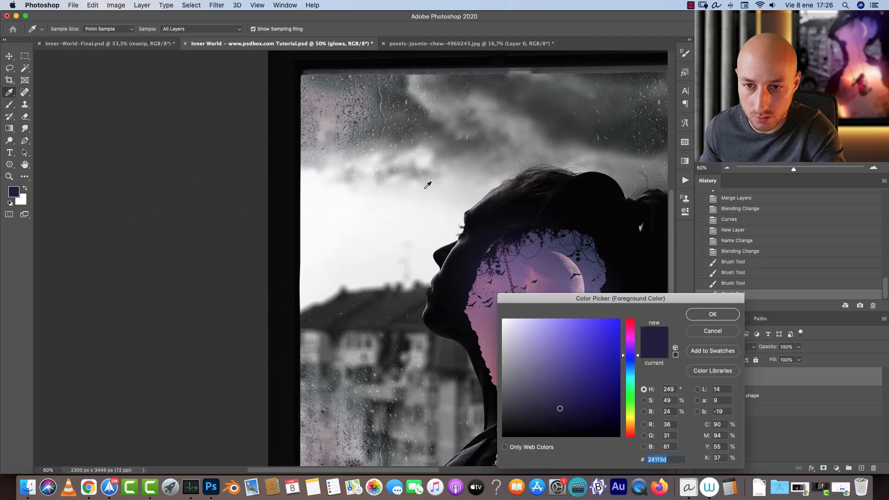
{"action": "left_click_drag", "start_coordinate": [452, 150], "coordinate": [545, 255]}
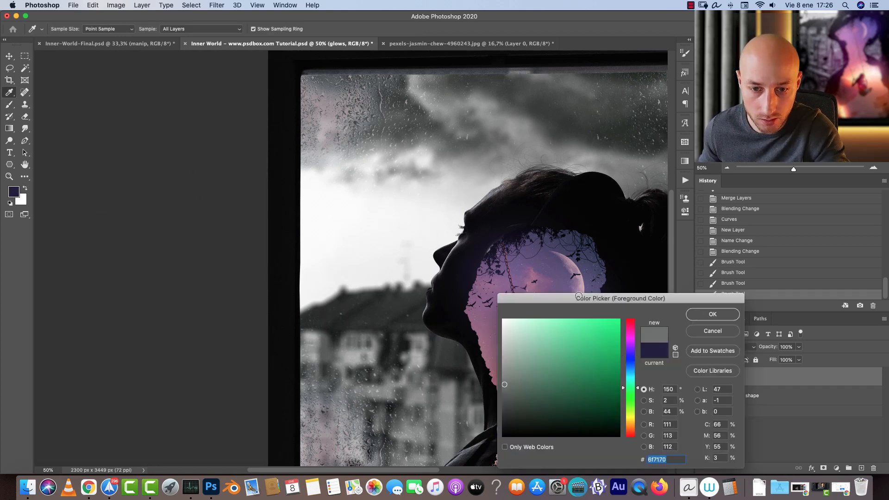
{"action": "left_click_drag", "start_coordinate": [520, 412], "coordinate": [503, 418]}
{"action": "left_click", "coordinate": [733, 313]}
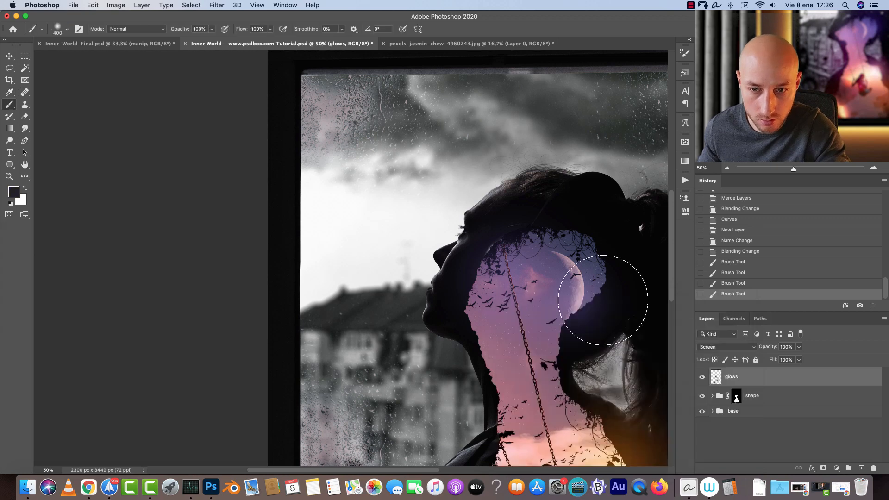
Step: Dab a soft dark-gray window glow over the woman's face profile with a 1100 px brush
{"action": "key", "text": "bracketright"}
{"action": "key", "text": "bracketright"}
{"action": "key", "text": "bracketright"}
{"action": "key", "text": "bracketright"}
{"action": "left_click", "coordinate": [417, 227]}
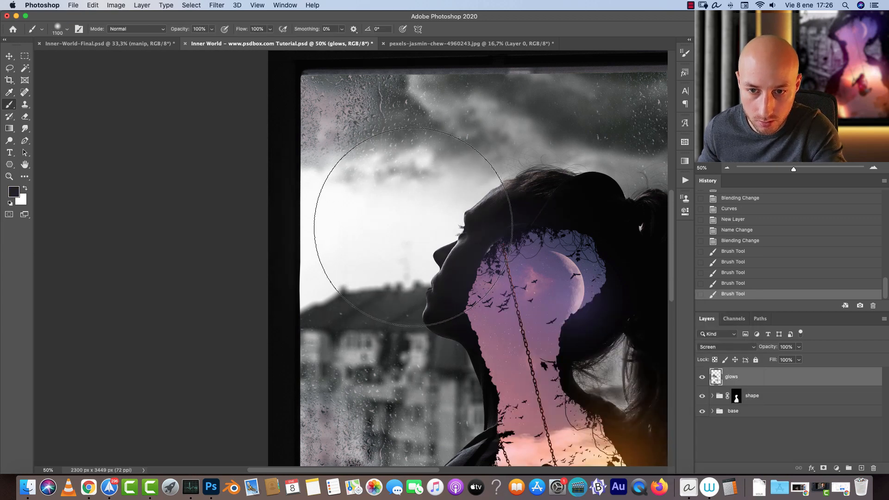
Step: Add a gray glow over the hair above the forehead with an 800 px brush and undo the last dab
{"action": "key", "text": "bracketleft"}
{"action": "key", "text": "bracketleft"}
{"action": "key", "text": "bracketleft"}
{"action": "left_click", "coordinate": [497, 180]}
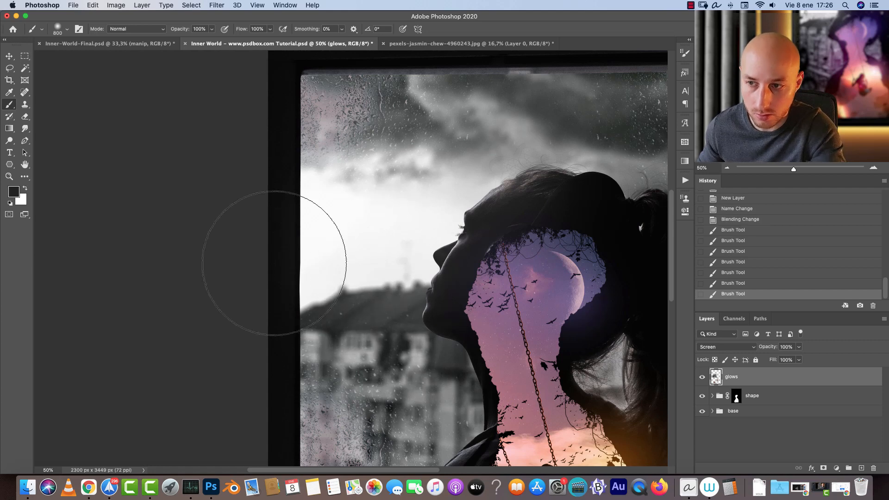
{"action": "key", "text": "super+z"}
Step: Lighten the foreground colour from the near-black gray to a medium gray for the window glow
{"action": "left_click", "coordinate": [13, 190]}
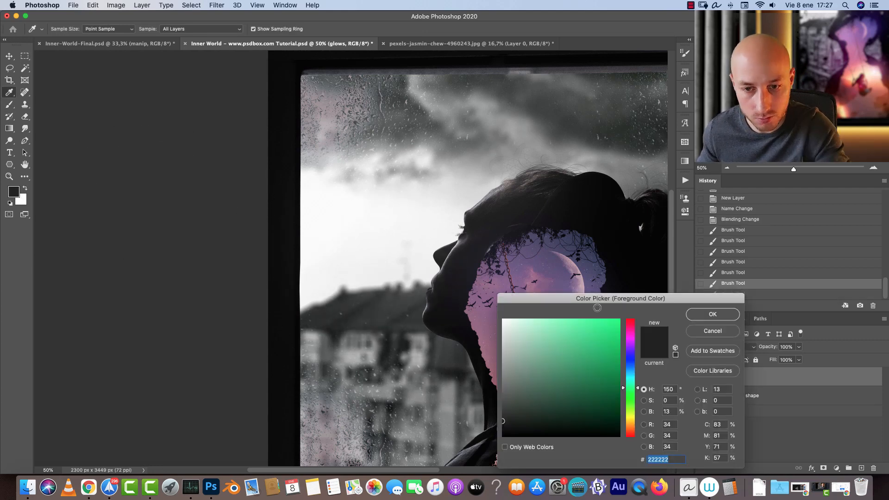
{"action": "left_click", "coordinate": [510, 398]}
{"action": "left_click", "coordinate": [713, 314]}
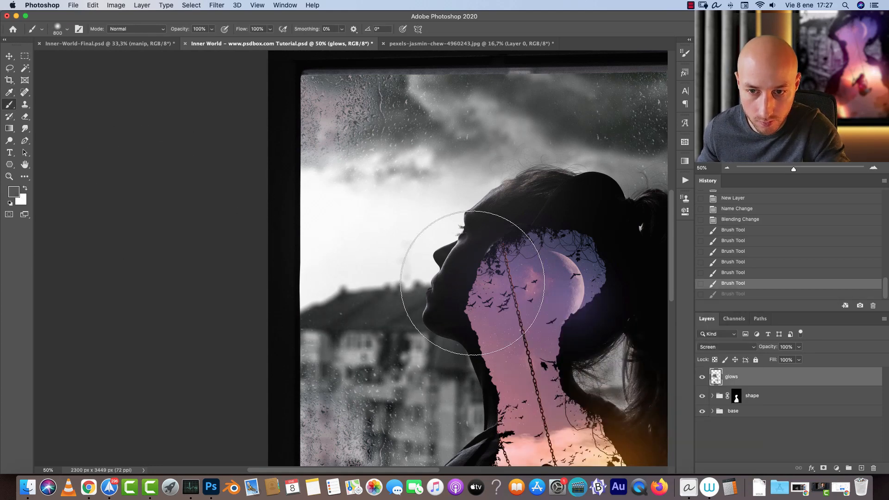
Step: Dab a gray glow over the woman's nose and lips with a 300 px brush, and compare the glows layer hidden and shown
{"action": "left_click", "coordinate": [435, 272]}
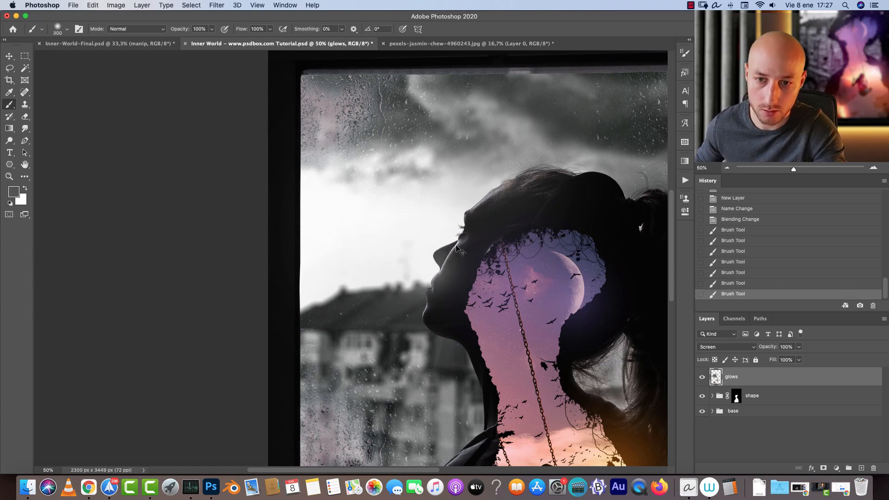
{"action": "key", "text": "super+z"}
{"action": "key", "text": "super+shift+z"}
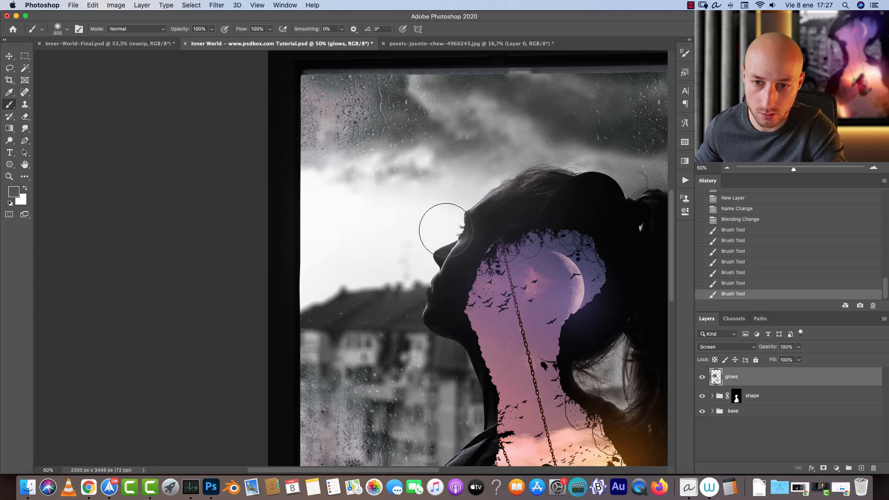
{"action": "left_click", "coordinate": [725, 168]}
{"action": "left_click", "coordinate": [726, 168]}
{"action": "left_click", "coordinate": [702, 377]}
{"action": "left_click", "coordinate": [702, 377]}
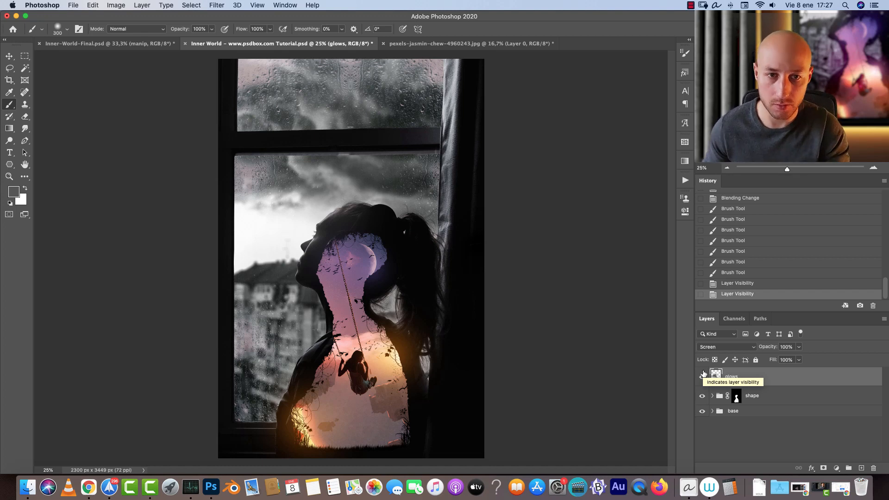
Step: Stamp all visible layers onto a new layer above the glows layer and convert it to a smart object
{"action": "left_click", "coordinate": [875, 168]}
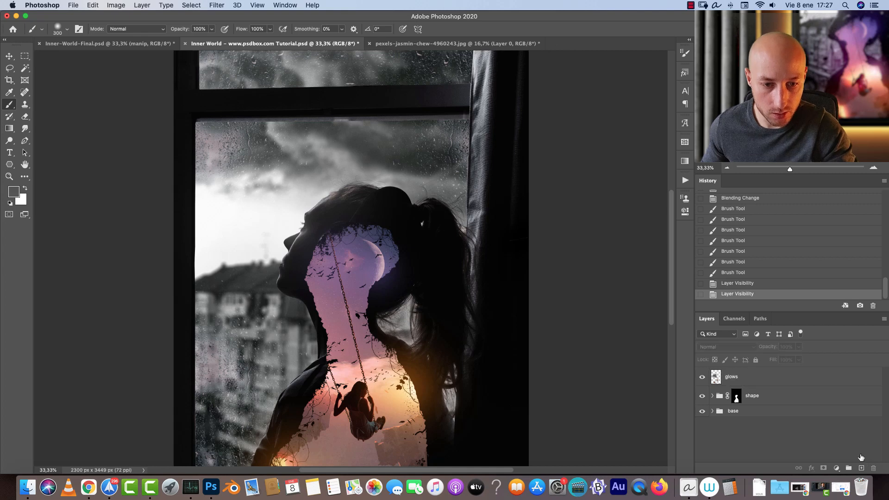
{"action": "left_click", "coordinate": [861, 467]}
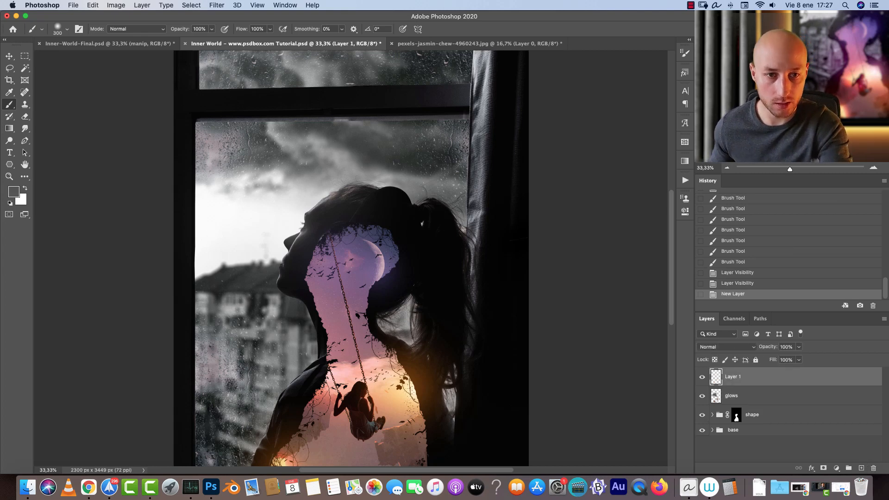
{"action": "left_click_drag", "start_coordinate": [788, 100], "coordinate": [791, 107]}
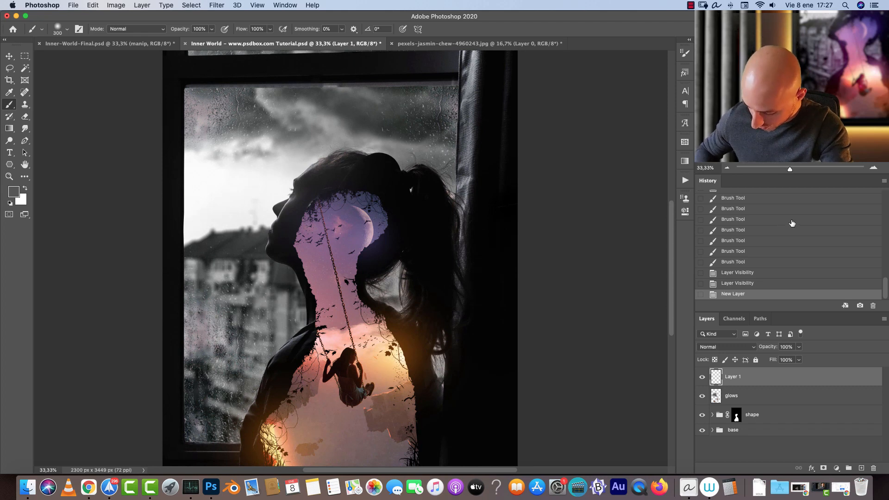
{"action": "key", "text": "super+alt+shift+e"}
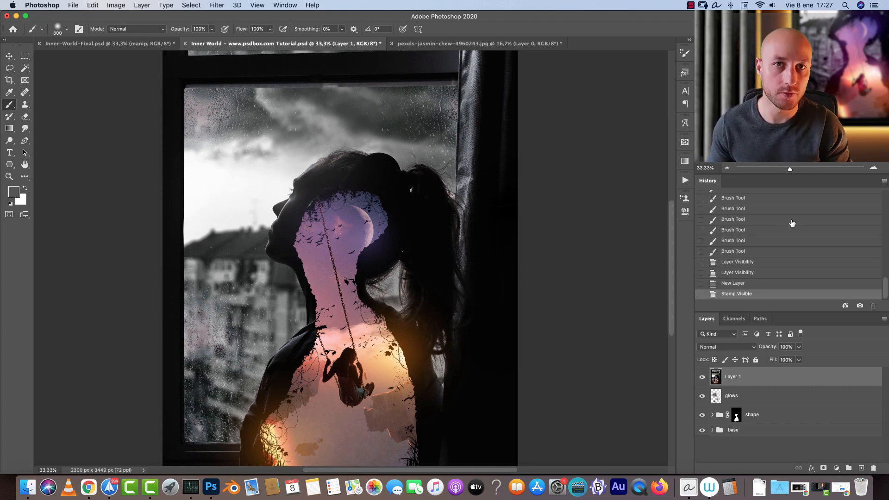
{"action": "right_click", "coordinate": [750, 380]}
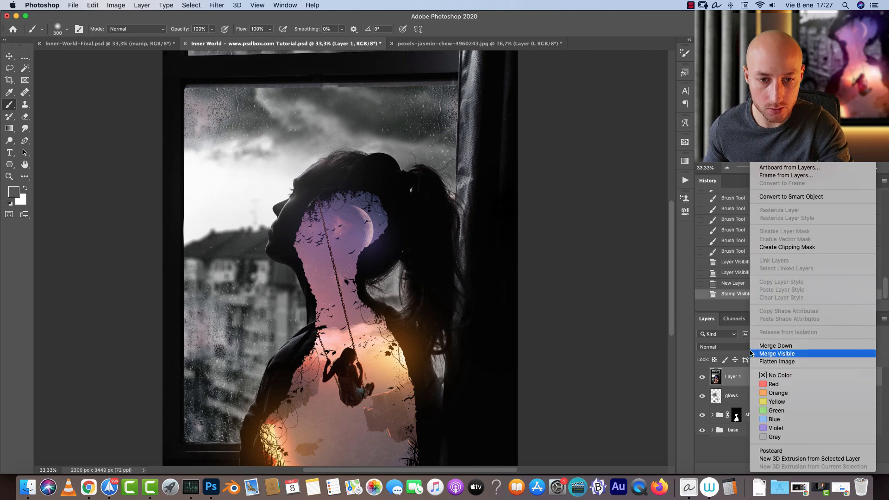
{"action": "left_click", "coordinate": [797, 198]}
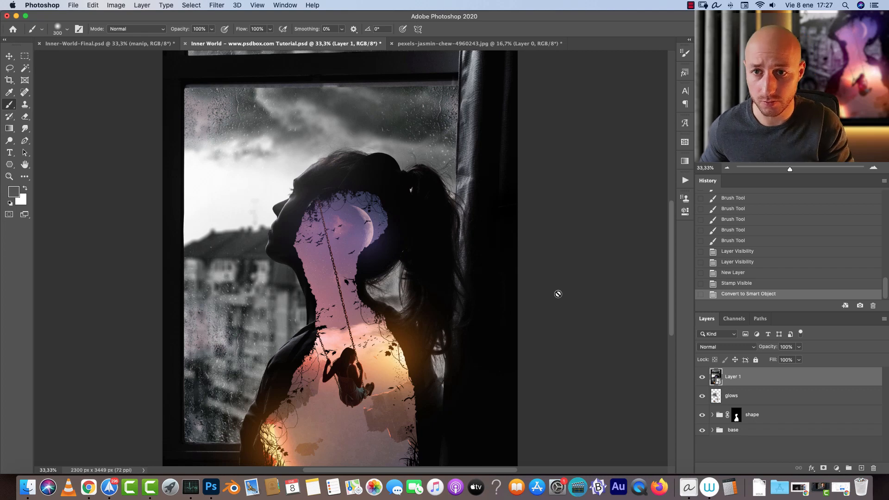
Step: Close the document pexels-jasmin-chew-4960243.jpg without saving its changes
{"action": "left_click", "coordinate": [391, 44]}
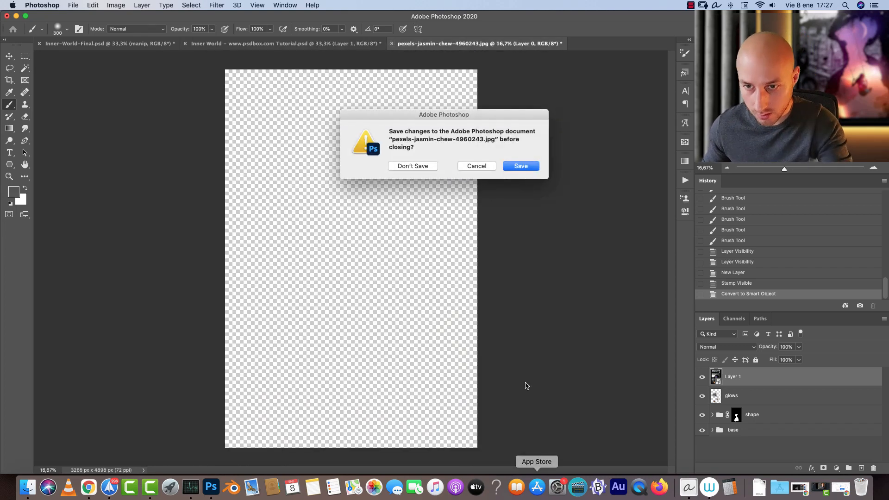
{"action": "left_click", "coordinate": [410, 166]}
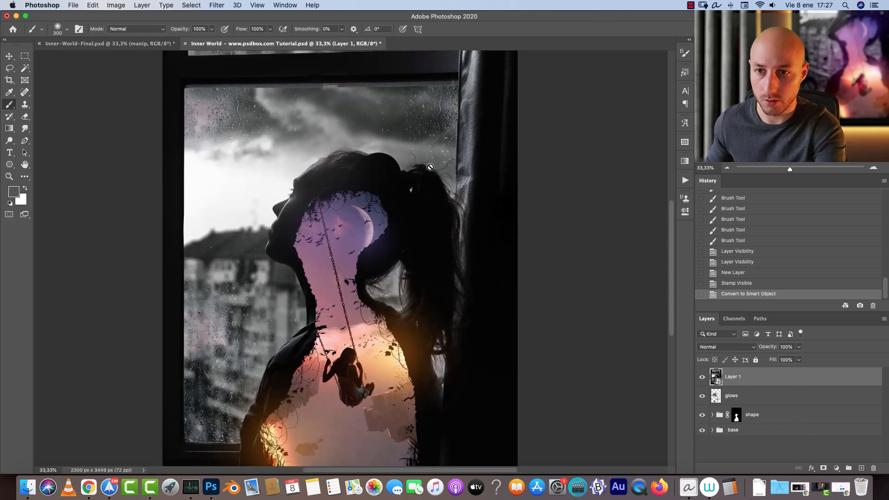
{"action": "key", "text": "super+o"}
{"action": "key", "text": "Escape"}
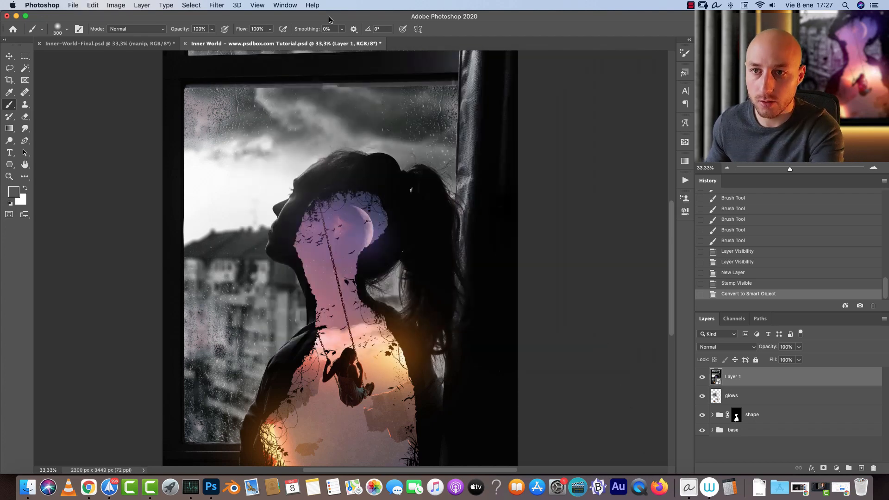
Step: Start the Camera Raw filter on the stamped smart object and set Texture to +34, Clarity to +19 and Dehaze to -7
{"action": "left_click", "coordinate": [220, 6]}
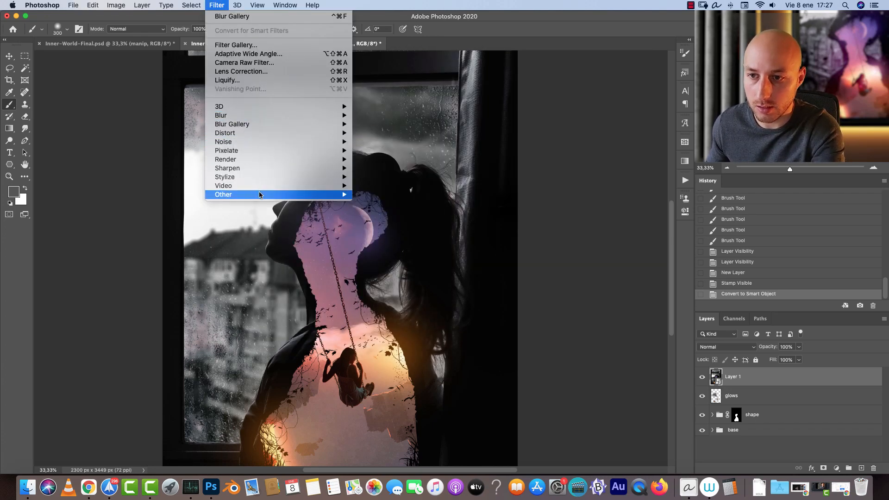
{"action": "left_click", "coordinate": [256, 64]}
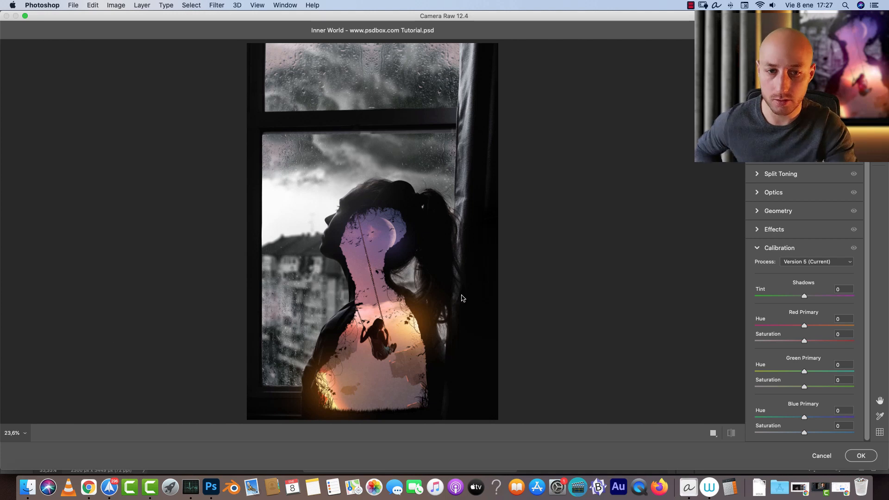
{"action": "scroll", "coordinate": [861, 278], "scroll_direction": "up", "scroll_amount": 3}
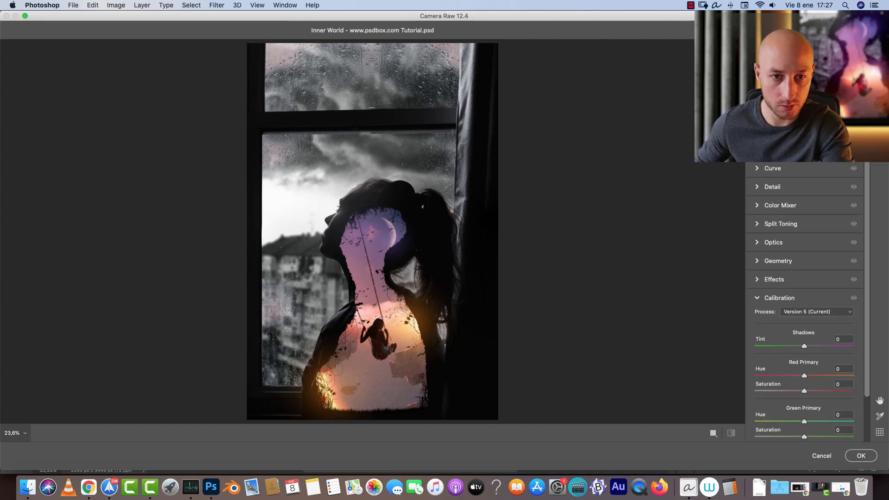
{"action": "scroll", "coordinate": [804, 301], "scroll_direction": "up", "scroll_amount": 10}
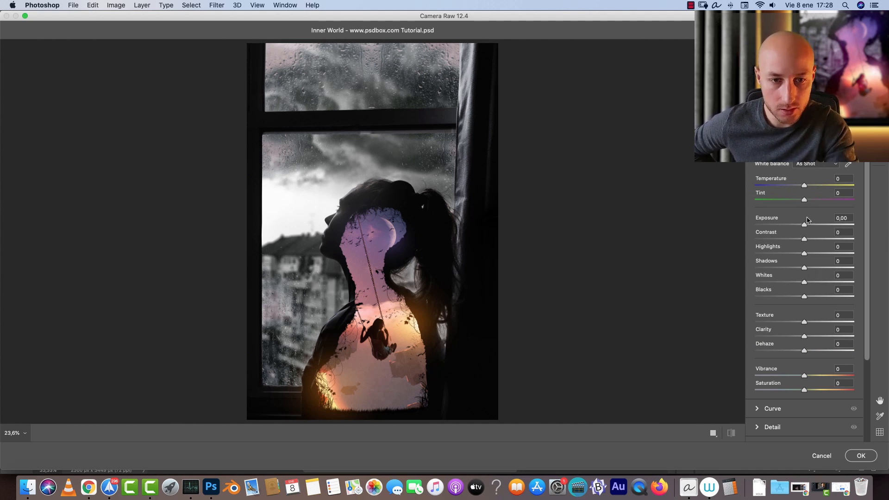
{"action": "left_click", "coordinate": [821, 320]}
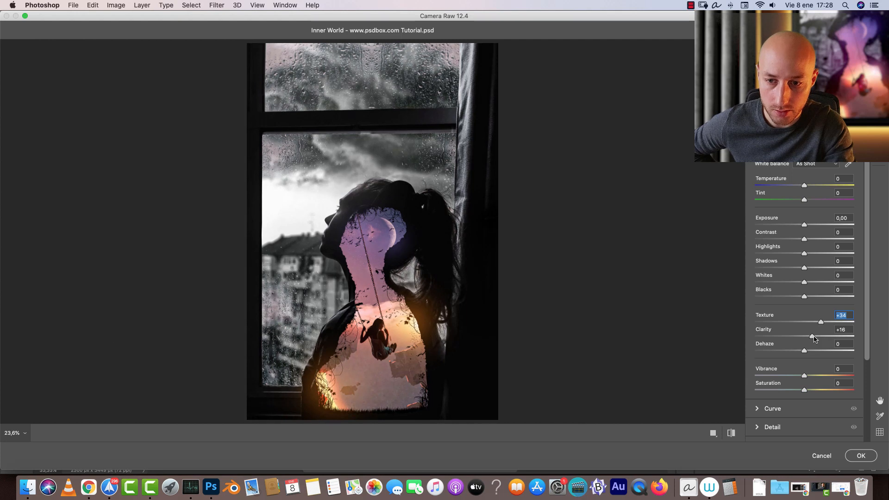
{"action": "left_click_drag", "start_coordinate": [817, 336], "coordinate": [803, 355]}
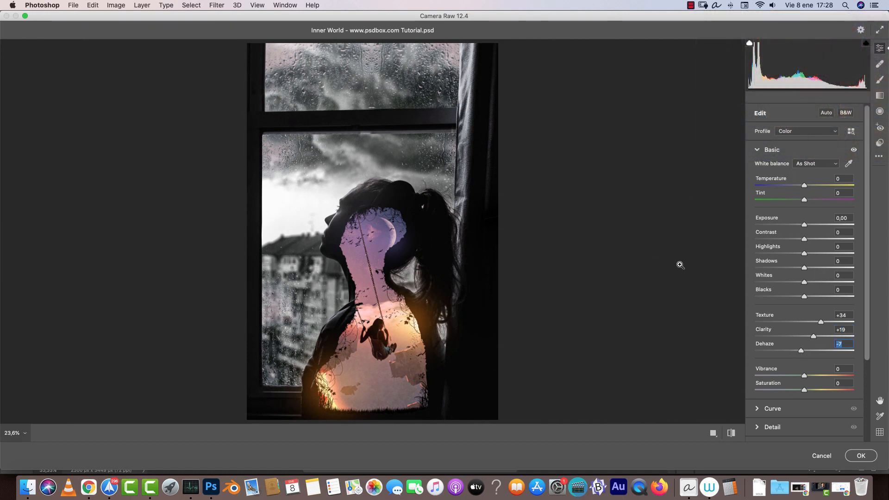
{"action": "left_click", "coordinate": [758, 150]}
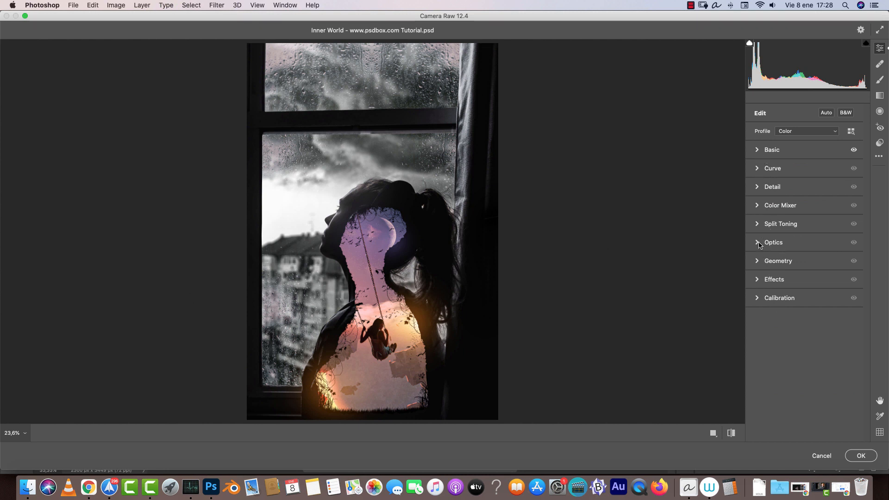
Step: Set the split toning shadows to hue 358 and saturation 7, and the highlights hue to 149
{"action": "left_click", "coordinate": [757, 224]}
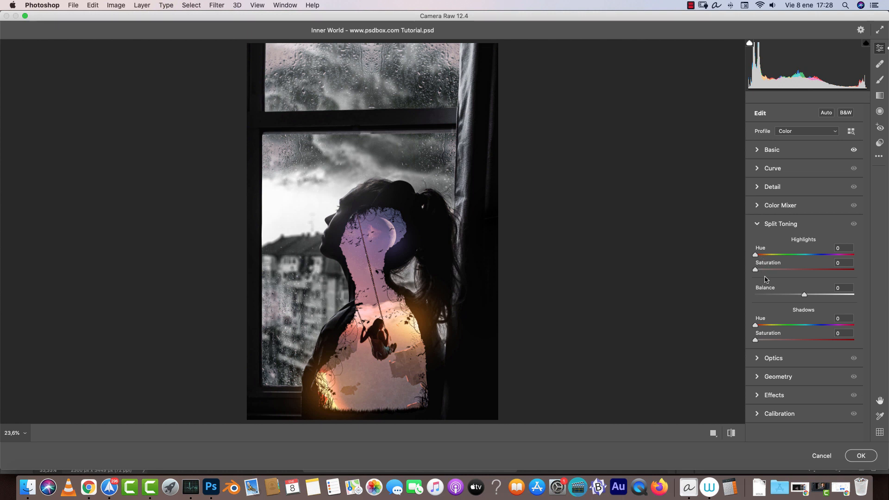
{"action": "mouse_move", "coordinate": [758, 326]}
{"action": "left_mouse_down"}
{"action": "mouse_move", "coordinate": [805, 327]}
{"action": "mouse_move", "coordinate": [758, 340]}
{"action": "left_mouse_up"}
{"action": "left_click", "coordinate": [801, 327]}
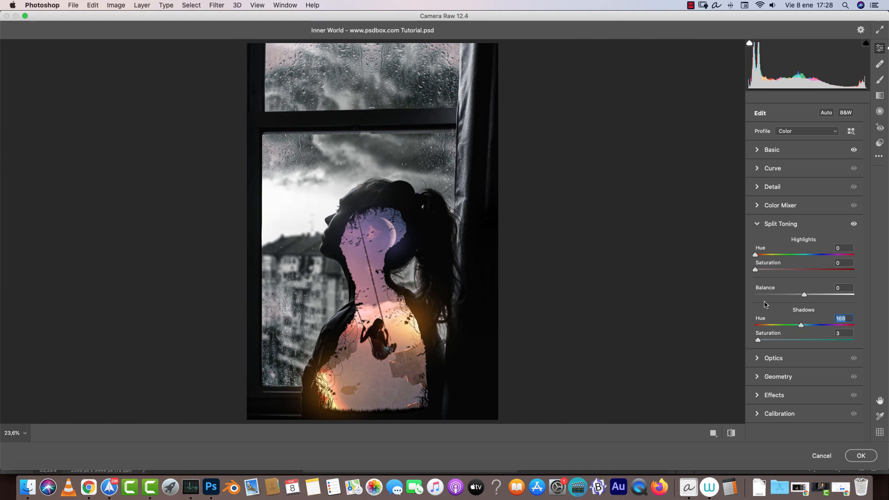
{"action": "left_click_drag", "start_coordinate": [759, 255], "coordinate": [797, 262]}
{"action": "left_click_drag", "start_coordinate": [803, 325], "coordinate": [853, 334]}
{"action": "left_click_drag", "start_coordinate": [758, 339], "coordinate": [762, 343]}
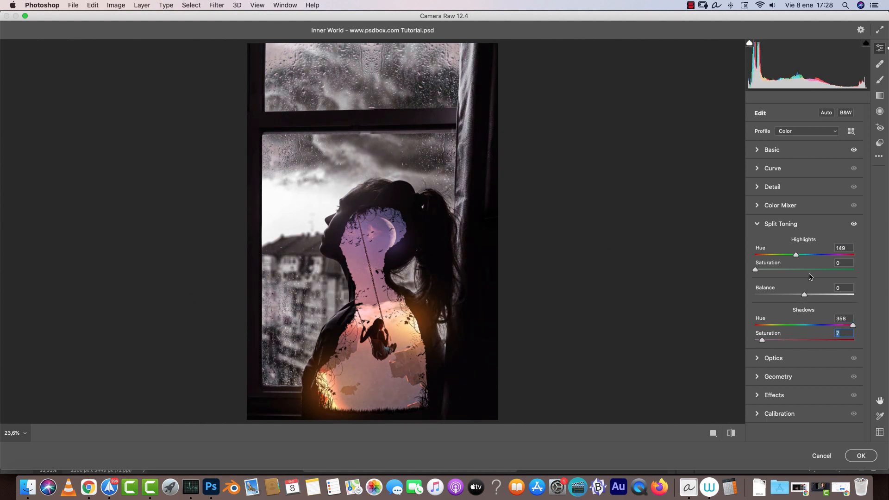
Step: Tint the split toning highlights blue with hue 214 and saturation 13
{"action": "left_click_drag", "start_coordinate": [796, 258], "coordinate": [814, 256]}
{"action": "left_click_drag", "start_coordinate": [764, 269], "coordinate": [768, 272]}
{"action": "left_click", "coordinate": [771, 224]}
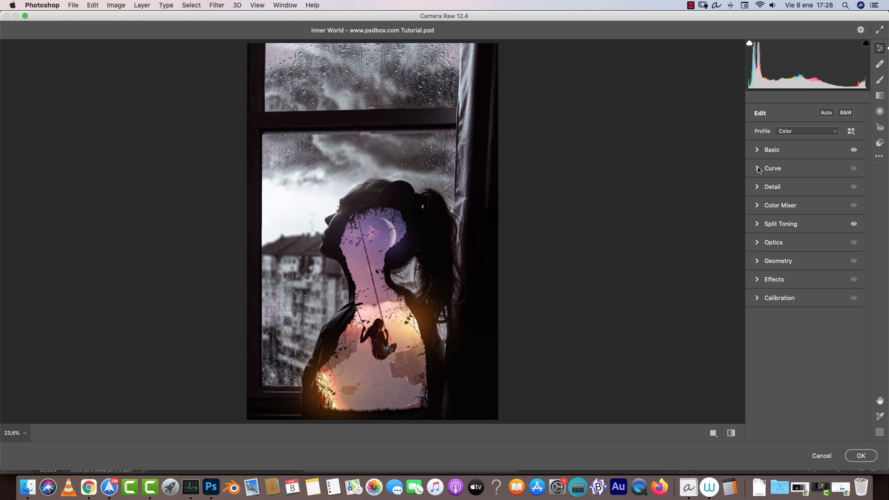
Step: Slightly lower the split toning saturation of both the highlights and the shadows
{"action": "left_click", "coordinate": [758, 224]}
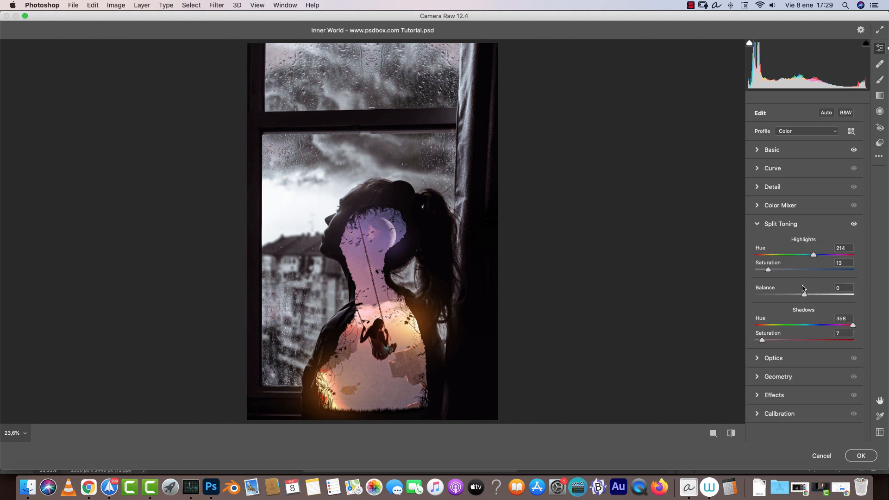
{"action": "left_click_drag", "start_coordinate": [769, 268], "coordinate": [761, 273]}
{"action": "left_click", "coordinate": [760, 341]}
{"action": "left_click", "coordinate": [757, 225]}
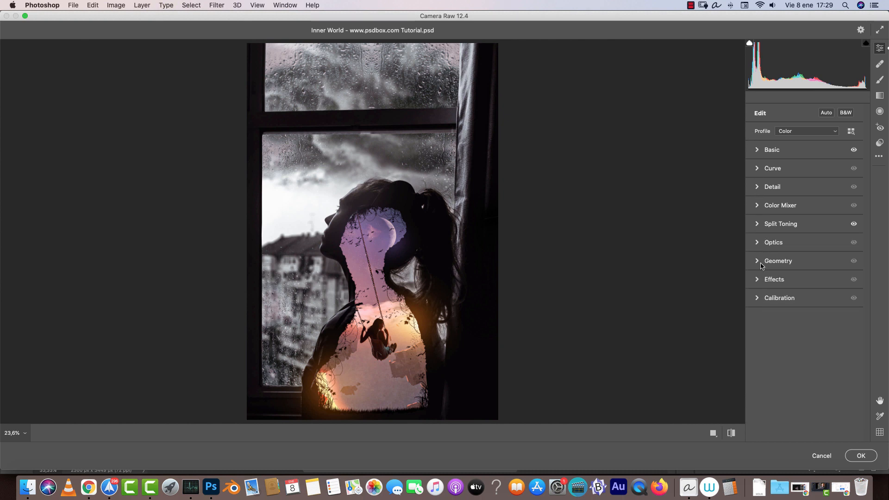
Step: Add a dark vignette of -36 with midpoint 21 and highlights 100
{"action": "left_click", "coordinate": [761, 278]}
{"action": "left_click_drag", "start_coordinate": [802, 351], "coordinate": [785, 353]}
{"action": "left_click_drag", "start_coordinate": [803, 384], "coordinate": [775, 387]}
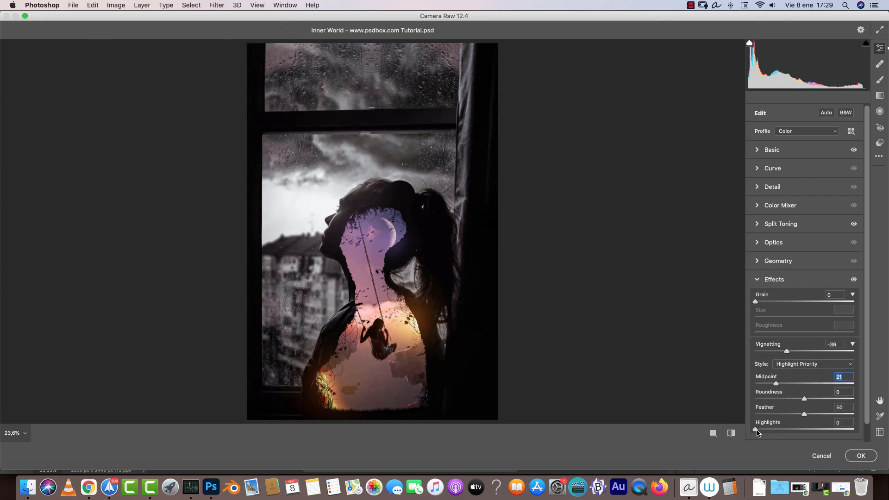
{"action": "left_click_drag", "start_coordinate": [755, 429], "coordinate": [867, 433]}
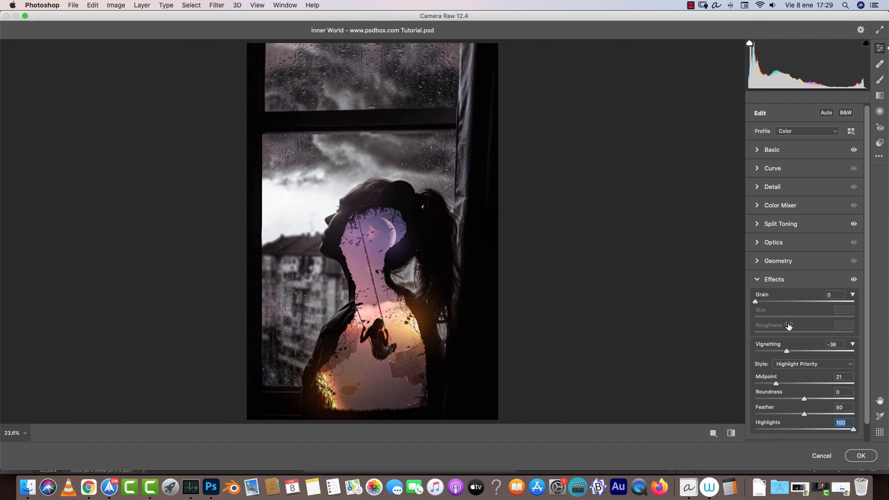
Step: Add film grain with amount 24, size 27 and roughness 60, judging it on a close-up of the silhouette
{"action": "left_click_drag", "start_coordinate": [757, 306], "coordinate": [779, 305]}
{"action": "left_click", "coordinate": [321, 328]}
{"action": "left_click_drag", "start_coordinate": [458, 353], "coordinate": [606, 270]}
{"action": "left_click_drag", "start_coordinate": [687, 288], "coordinate": [693, 367]}
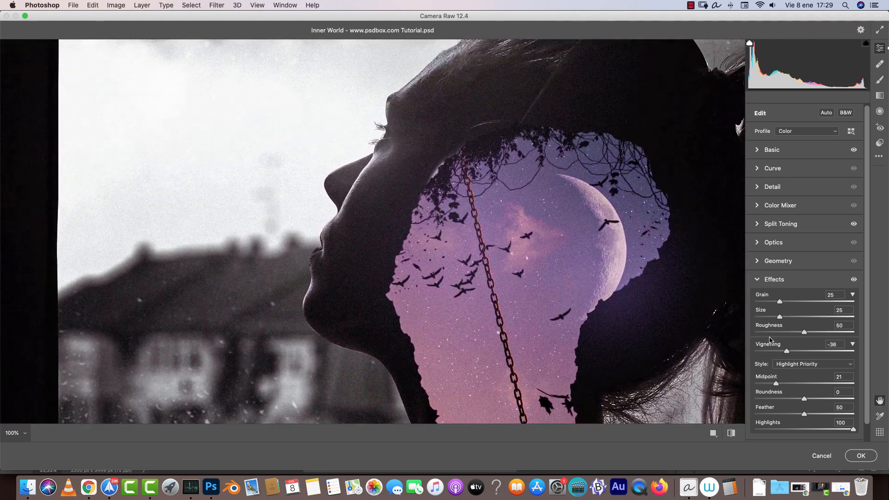
{"action": "left_click_drag", "start_coordinate": [791, 303], "coordinate": [785, 303]}
{"action": "left_click_drag", "start_coordinate": [805, 332], "coordinate": [826, 332]}
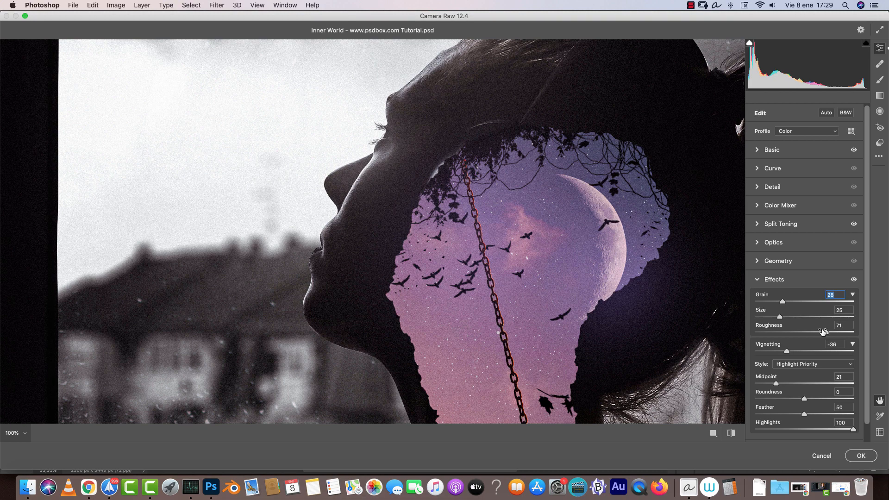
{"action": "left_click", "coordinate": [783, 317]}
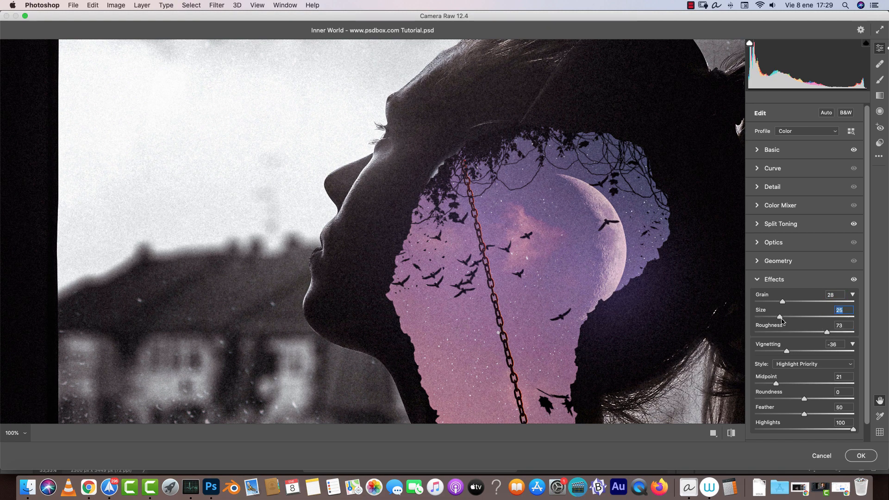
{"action": "left_click_drag", "start_coordinate": [781, 304], "coordinate": [777, 302]}
{"action": "left_click", "coordinate": [814, 332]}
{"action": "left_click_drag", "start_coordinate": [779, 316], "coordinate": [781, 314]}
{"action": "left_click", "coordinate": [778, 302]}
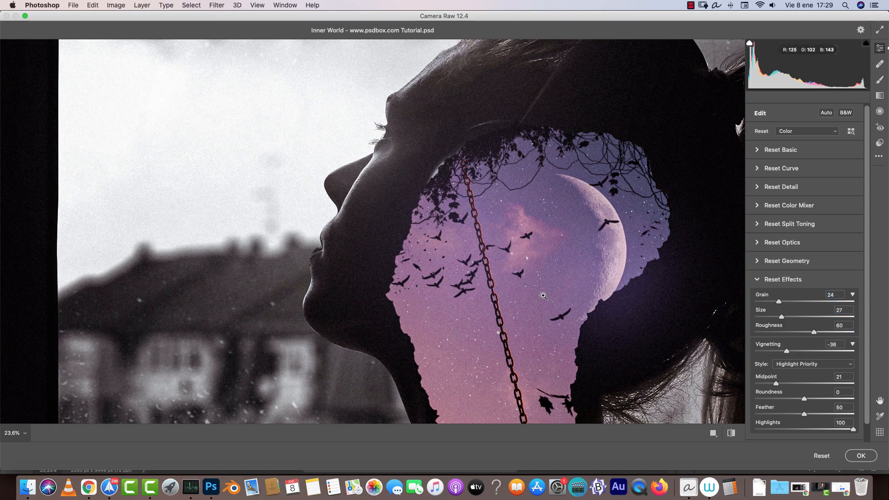
{"action": "left_click", "coordinate": [543, 297], "text": "alt"}
{"action": "left_click", "coordinate": [478, 304], "text": "alt"}
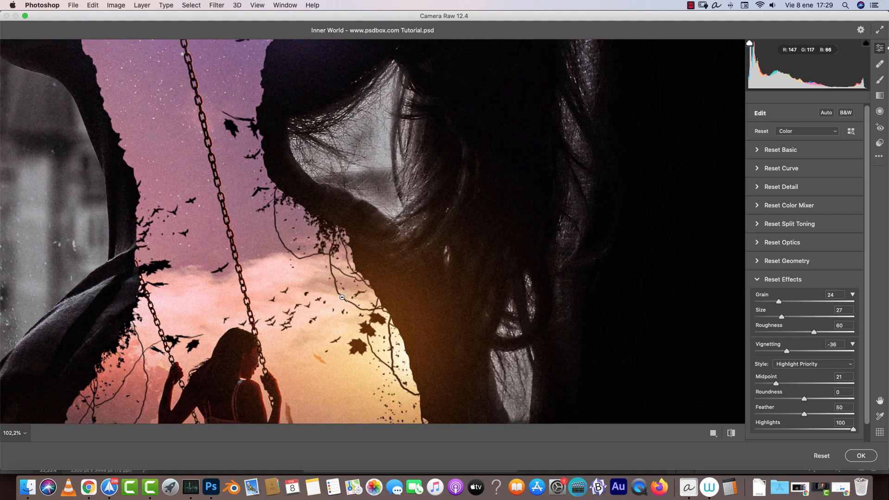
{"action": "left_click", "coordinate": [344, 298], "text": "alt"}
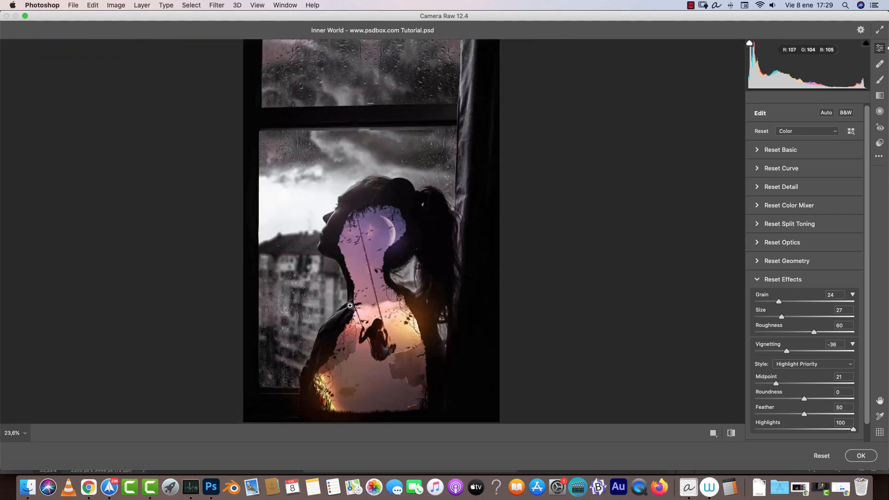
{"action": "left_click", "coordinate": [758, 281]}
Step: Calibrate the colours with red primary hue -31, green primary hue +23 and saturation +30, and blue primary hue -51
{"action": "left_click", "coordinate": [760, 300]}
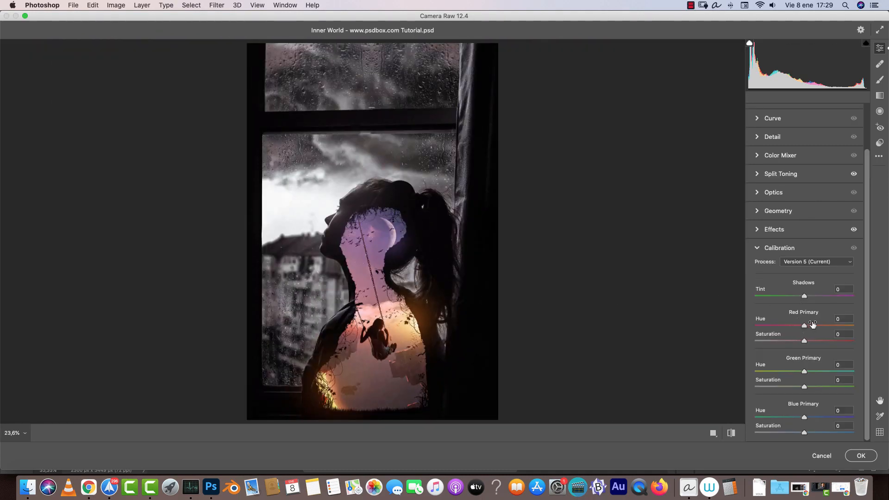
{"action": "mouse_move", "coordinate": [804, 323]}
{"action": "left_mouse_down"}
{"action": "mouse_move", "coordinate": [814, 325]}
{"action": "mouse_move", "coordinate": [789, 325]}
{"action": "left_mouse_up"}
{"action": "left_click_drag", "start_coordinate": [804, 371], "coordinate": [819, 387]}
{"action": "left_click_drag", "start_coordinate": [805, 418], "coordinate": [780, 419]}
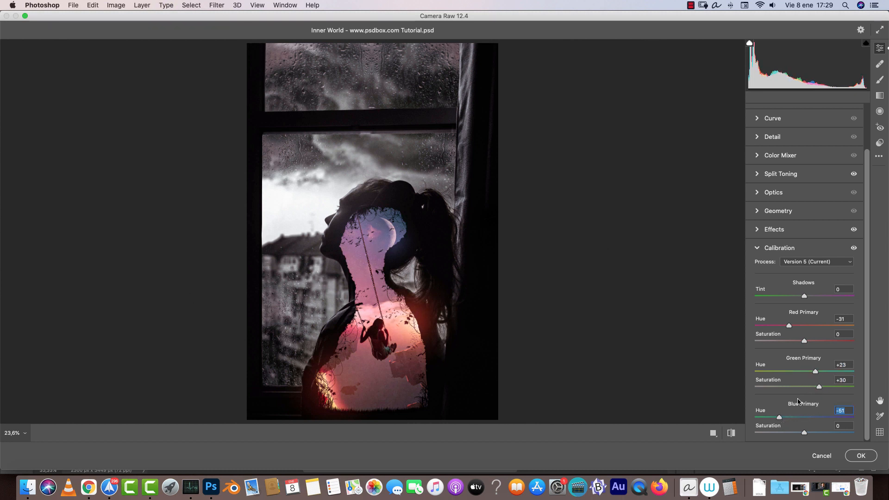
Step: Raise the blue primary saturation slightly, fine-tune the remaining primary calibration sliders, and apply the Camera Raw grade
{"action": "left_click_drag", "start_coordinate": [805, 432], "coordinate": [811, 432]}
{"action": "left_click_drag", "start_coordinate": [818, 386], "coordinate": [797, 371]}
{"action": "left_click_drag", "start_coordinate": [784, 418], "coordinate": [786, 415]}
{"action": "left_click", "coordinate": [860, 456]}
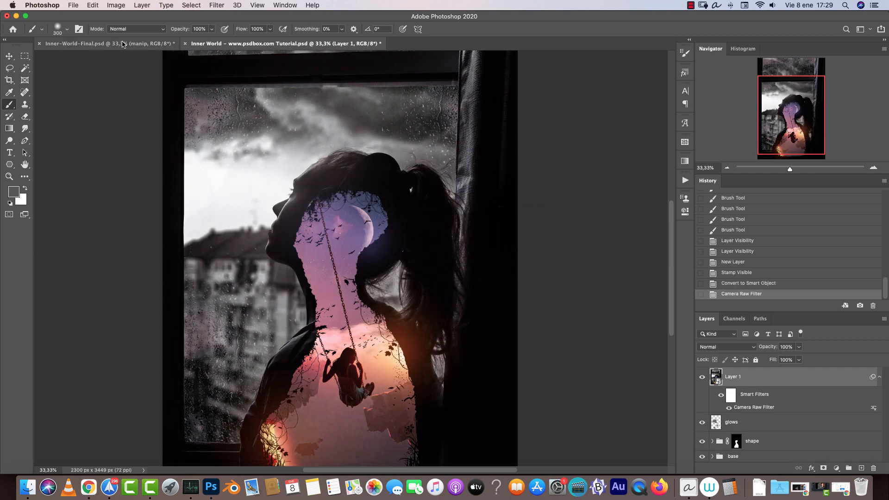
Step: Examine the finished artwork in Inner-World-Final.psd and hide its final layer to view the ungraded composite
{"action": "left_click", "coordinate": [139, 43]}
{"action": "left_click", "coordinate": [726, 169]}
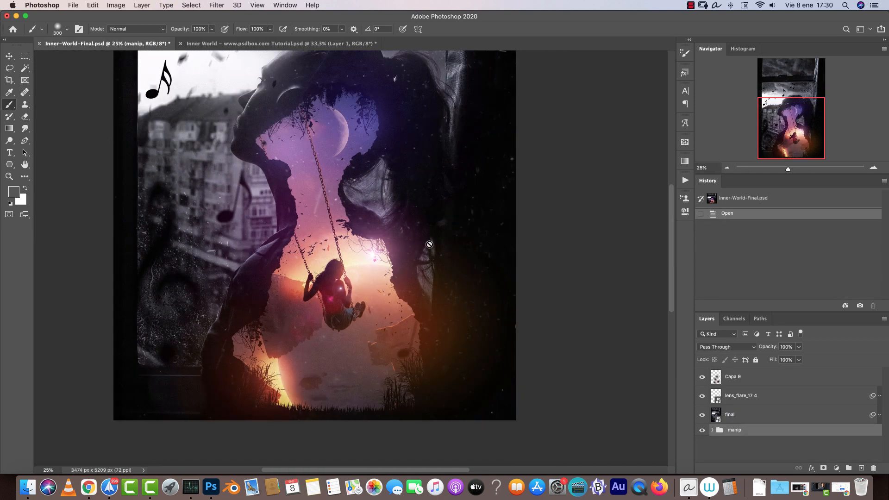
{"action": "scroll", "coordinate": [362, 242], "scroll_direction": "up", "scroll_amount": 5}
{"action": "scroll", "coordinate": [362, 241], "scroll_direction": "left", "scroll_amount": 3}
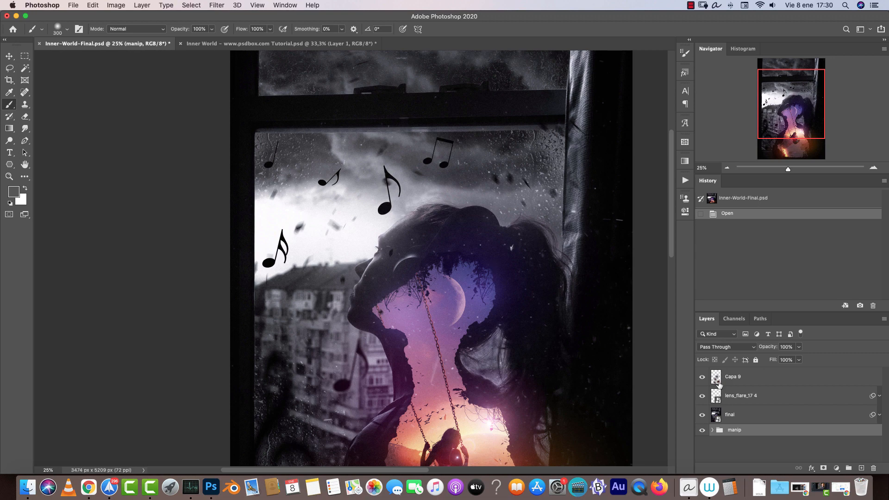
{"action": "key", "text": "v"}
{"action": "left_click", "coordinate": [750, 418]}
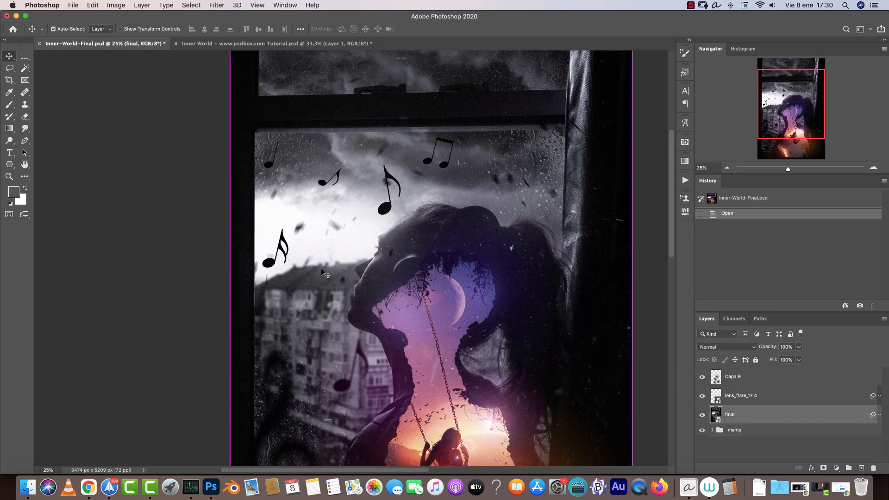
{"action": "left_click", "coordinate": [702, 415]}
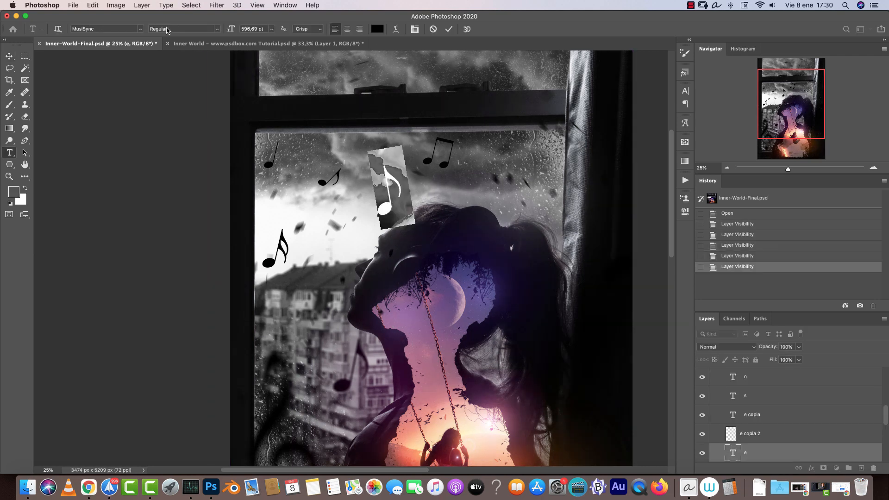
Step: Check which font the large musical note above the silhouette uses and look through the music notes group
{"action": "left_click", "coordinate": [102, 29]}
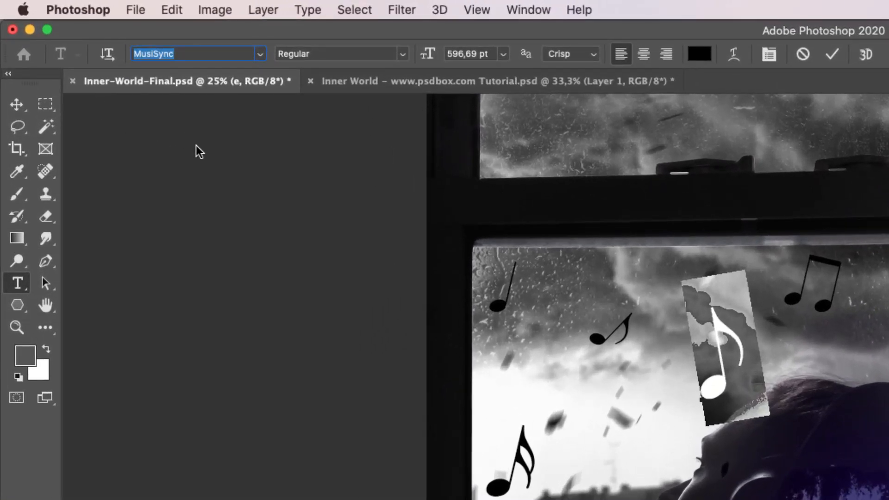
{"action": "key", "text": "v"}
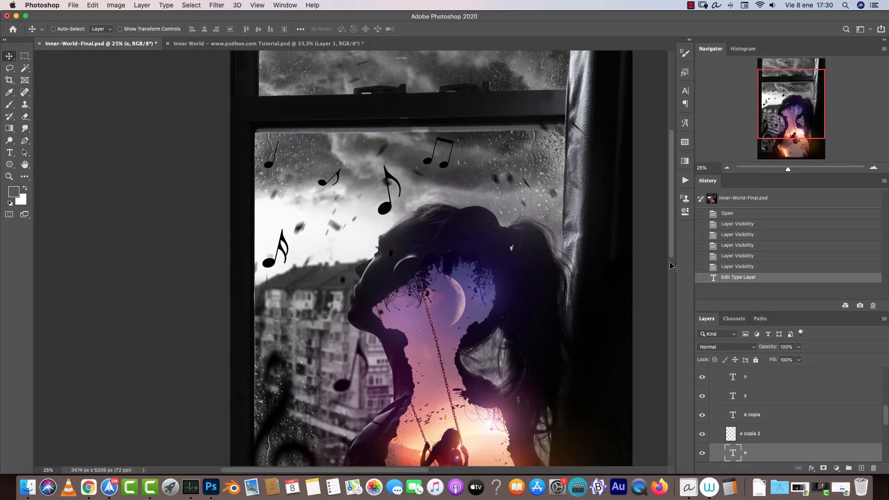
{"action": "scroll", "coordinate": [886, 417], "scroll_direction": "up", "scroll_amount": 10}
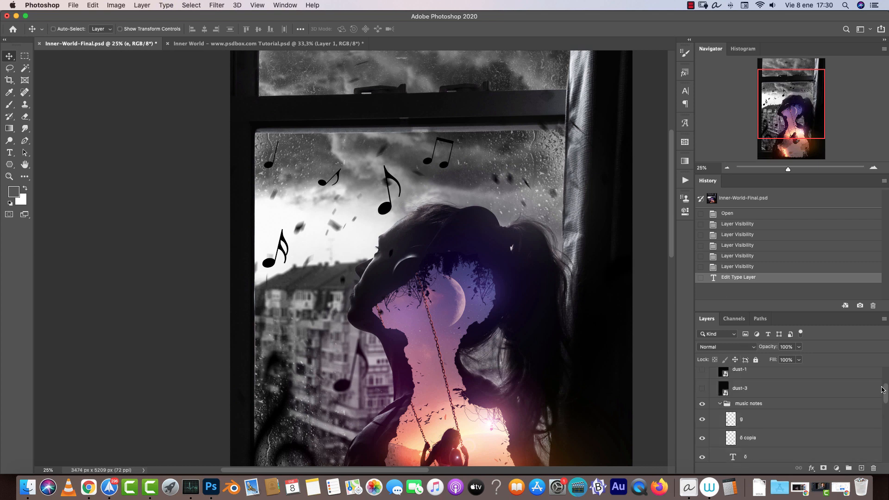
Step: Return to the tutorial document, preview the dust images in the Resources folder, and open dust-2
{"action": "left_click", "coordinate": [309, 47]}
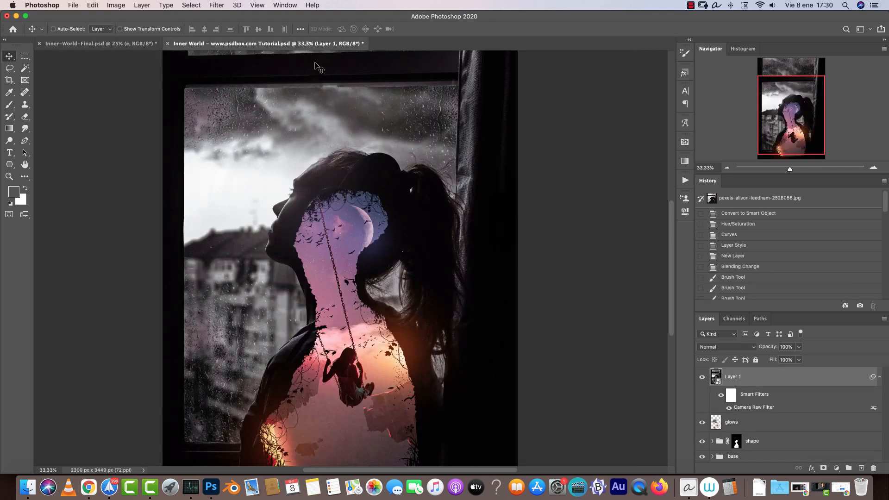
{"action": "key", "text": "super+o"}
{"action": "left_click", "coordinate": [552, 94]}
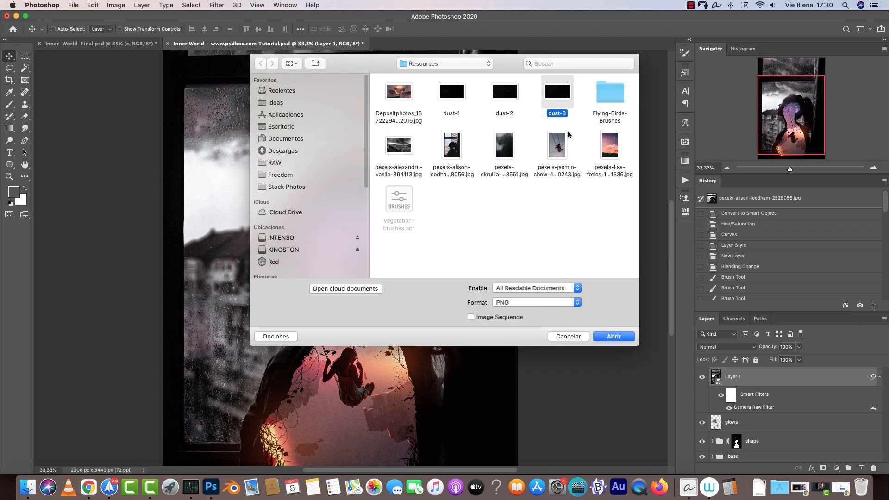
{"action": "key", "text": "space"}
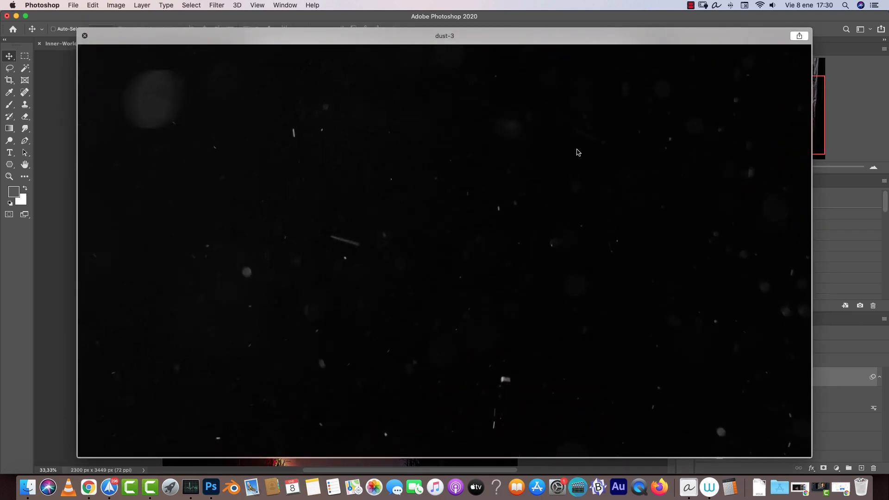
{"action": "key", "text": "space"}
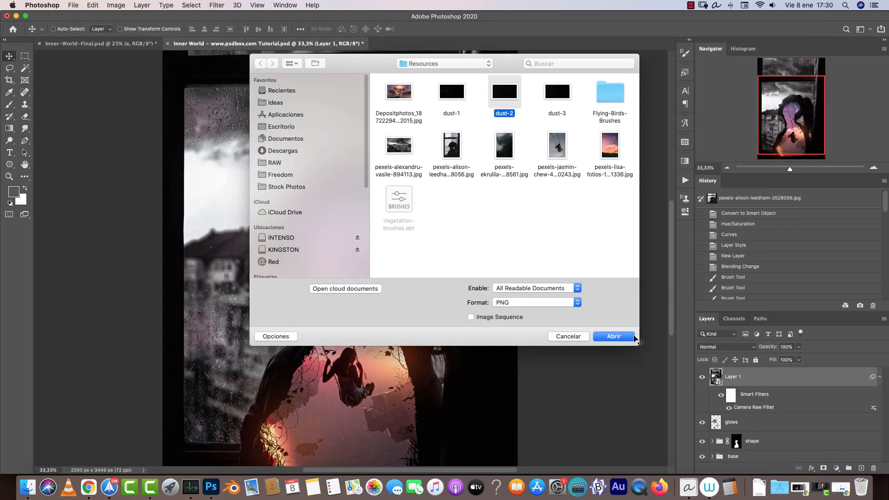
{"action": "left_click", "coordinate": [620, 340]}
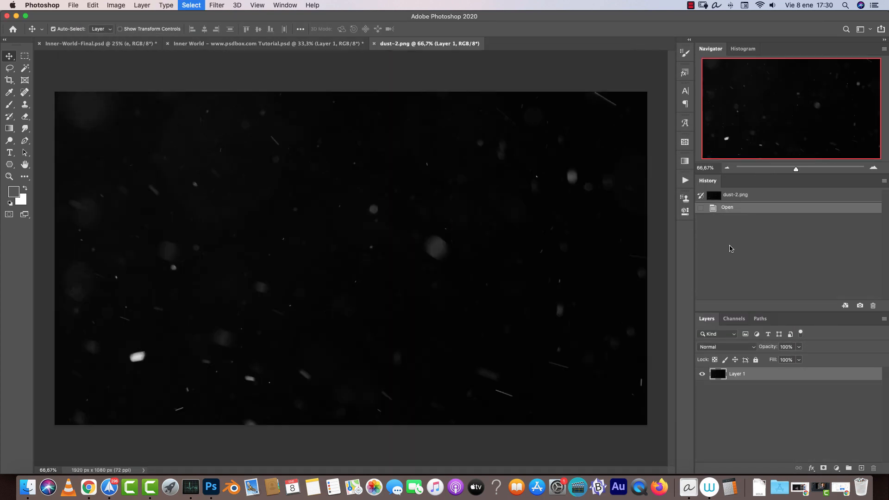
Step: Cut the entire dust-2 image, close its document, and paste it above the graded layer in the composite
{"action": "key", "text": "super+a"}
{"action": "key", "text": "super+x"}
{"action": "key", "text": "super+w"}
{"action": "left_click", "coordinate": [414, 166]}
{"action": "key", "text": "super+v"}
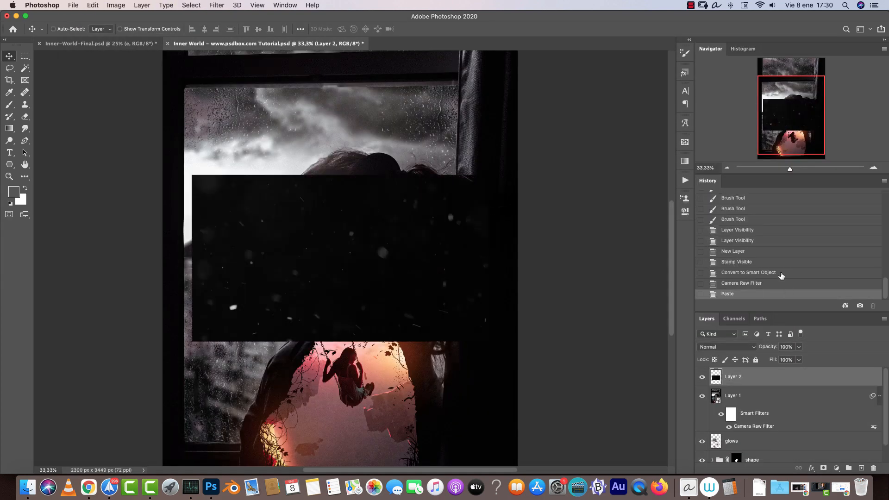
Step: Rotate the pasted dust upright, scale it to cover the whole canvas, and set its blend mode to Screen
{"action": "key", "text": "super+minus"}
{"action": "key", "text": "super+minus"}
{"action": "key", "text": "super+t"}
{"action": "left_click_drag", "start_coordinate": [440, 226], "coordinate": [398, 361]}
{"action": "left_click_drag", "start_coordinate": [397, 275], "coordinate": [481, 275]}
{"action": "left_click_drag", "start_coordinate": [431, 311], "coordinate": [385, 286]}
{"action": "left_click_drag", "start_coordinate": [438, 250], "coordinate": [451, 250]}
{"action": "left_click_drag", "start_coordinate": [405, 282], "coordinate": [402, 291]}
{"action": "key", "text": "Return"}
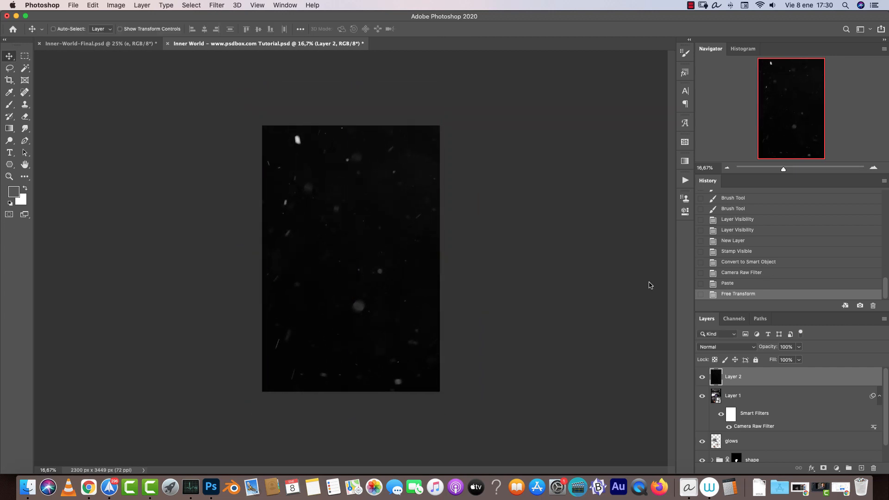
{"action": "left_click", "coordinate": [734, 351]}
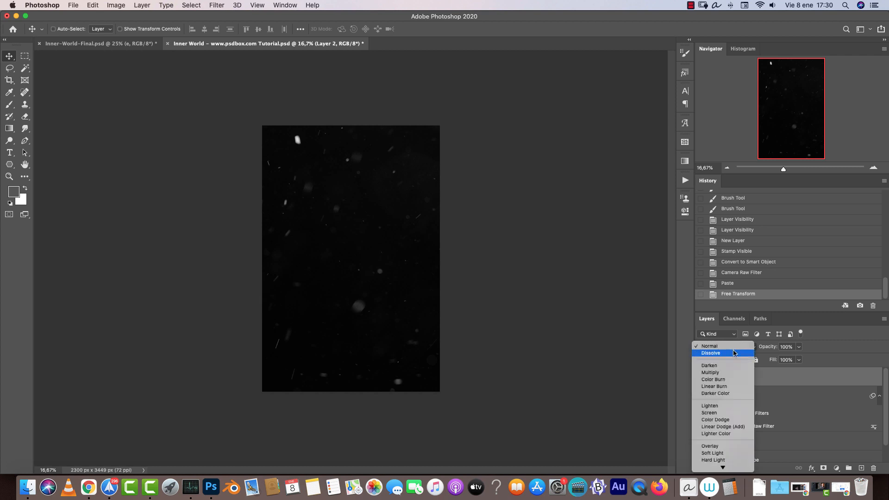
{"action": "left_click", "coordinate": [718, 413]}
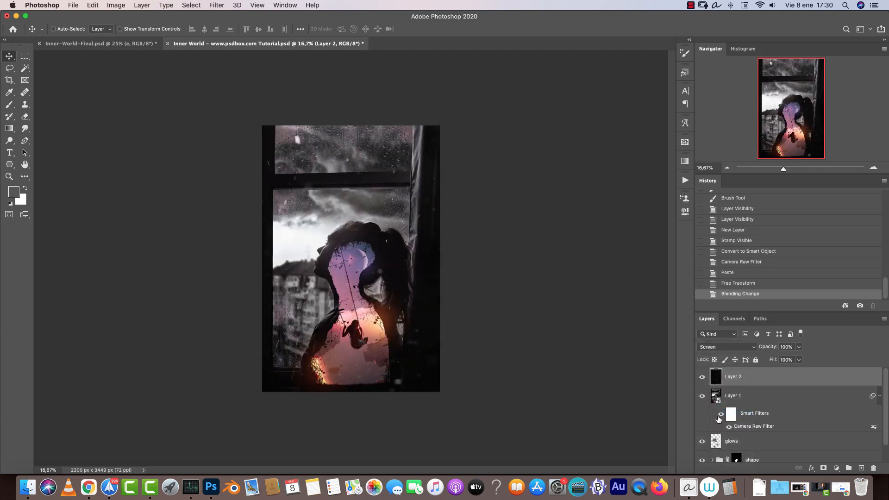
Step: Duplicate the dust layer, set the copy to Normal blending, and invert its colours
{"action": "key", "text": "super+j"}
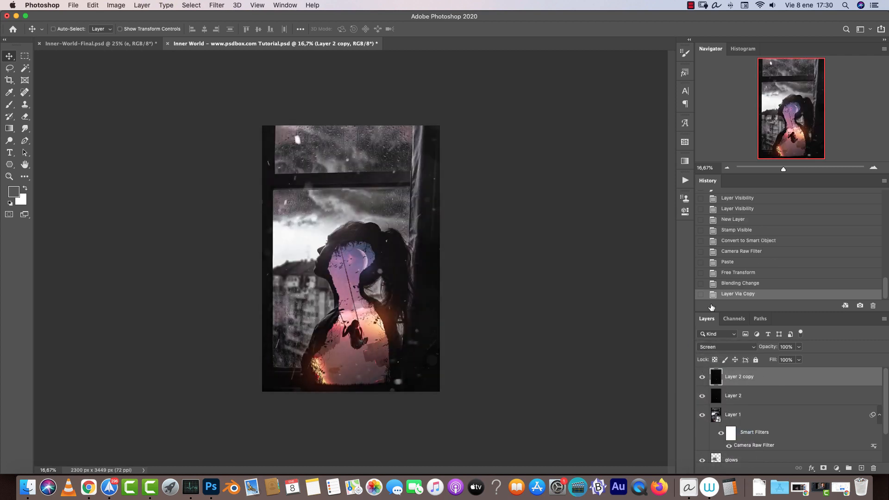
{"action": "left_click", "coordinate": [713, 346]}
{"action": "left_click", "coordinate": [711, 282]}
{"action": "left_click", "coordinate": [715, 347]}
{"action": "left_click", "coordinate": [714, 347]}
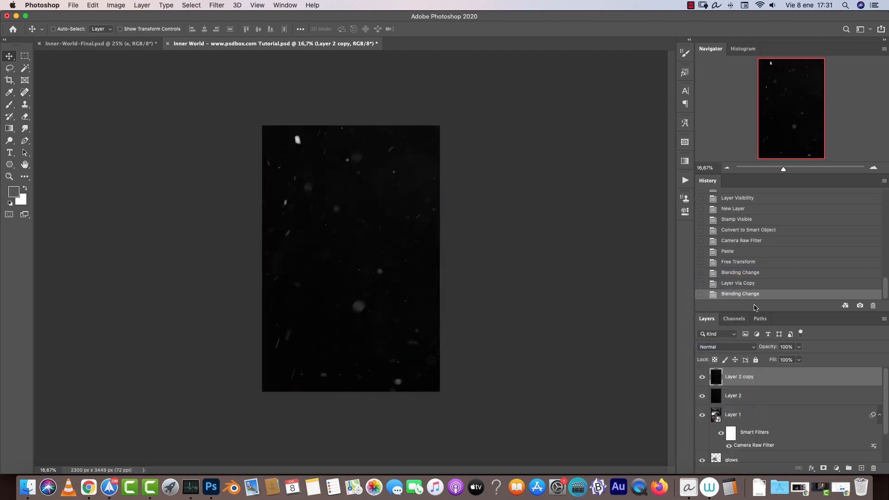
{"action": "key", "text": "super+i"}
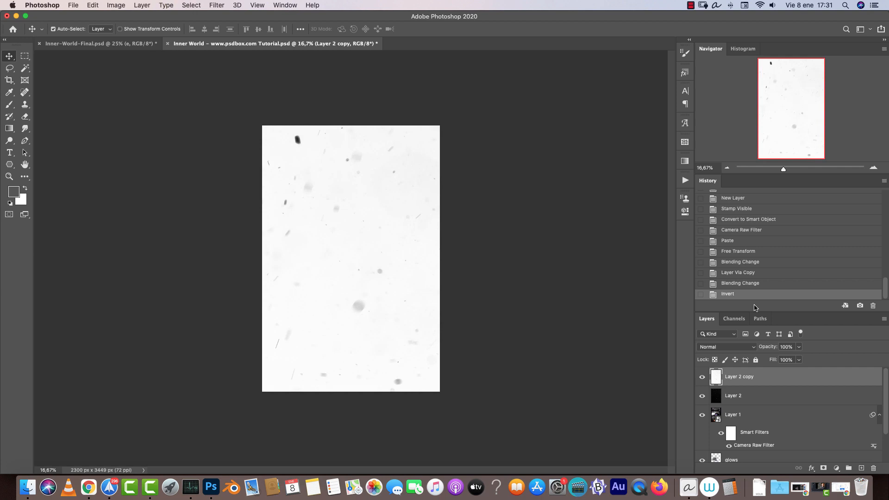
Step: Set the inverted dust copy to Multiply and shift it so its dark particles are offset from the white ones
{"action": "left_click", "coordinate": [715, 347]}
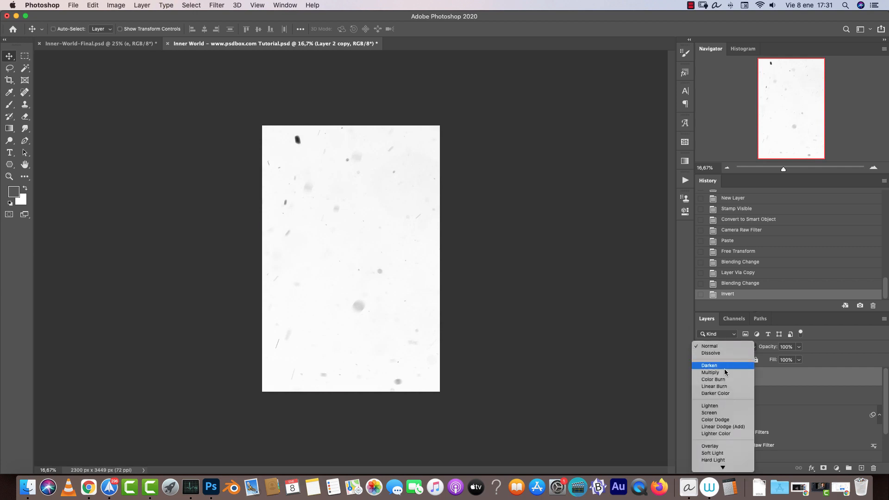
{"action": "left_click", "coordinate": [723, 371]}
{"action": "left_click", "coordinate": [702, 377]}
{"action": "left_click", "coordinate": [702, 377]}
{"action": "left_click_drag", "start_coordinate": [381, 322], "coordinate": [380, 318]}
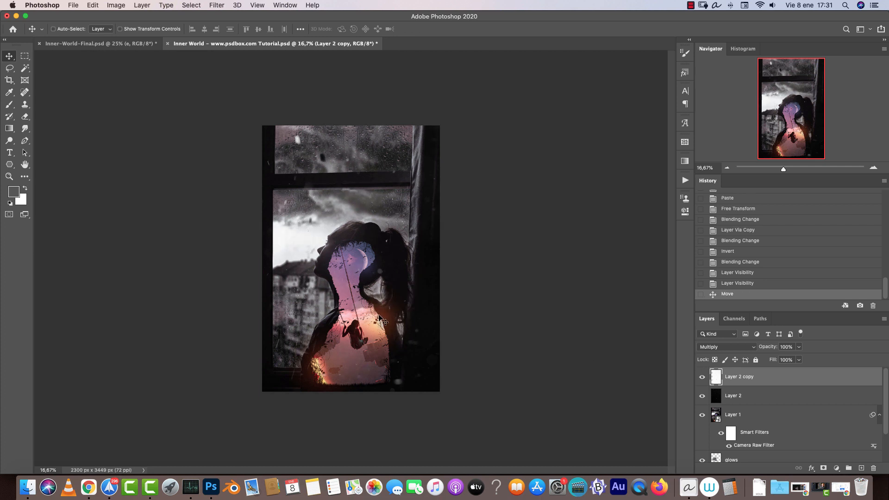
Step: Duplicate the dark dust layer, then scale down and reposition the new copy for additional particles
{"action": "key", "text": "super+j"}
{"action": "key", "text": "super+t"}
{"action": "left_click_drag", "start_coordinate": [468, 109], "coordinate": [438, 162]}
{"action": "left_click_drag", "start_coordinate": [404, 262], "coordinate": [395, 233]}
{"action": "key", "text": "Return"}
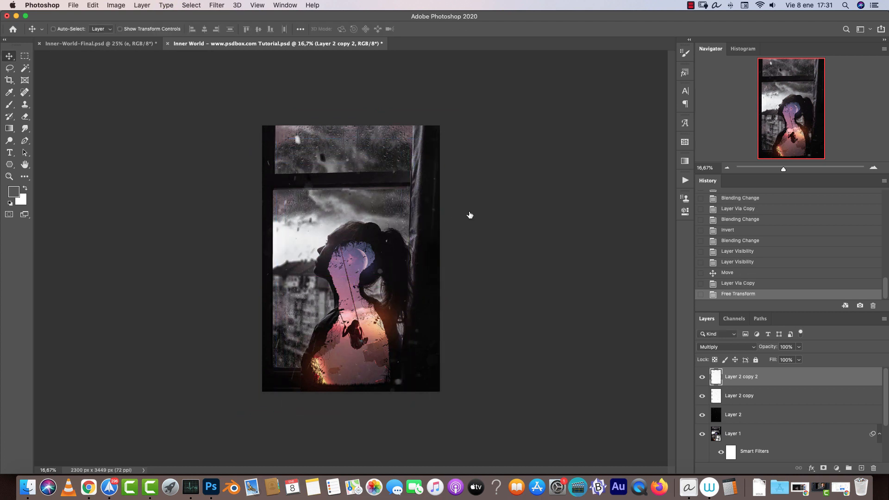
Step: Compare the image with and without the graded layer, then add a Hue/Saturation adjustment with saturation -100 and invert its mask
{"action": "left_click", "coordinate": [873, 168]}
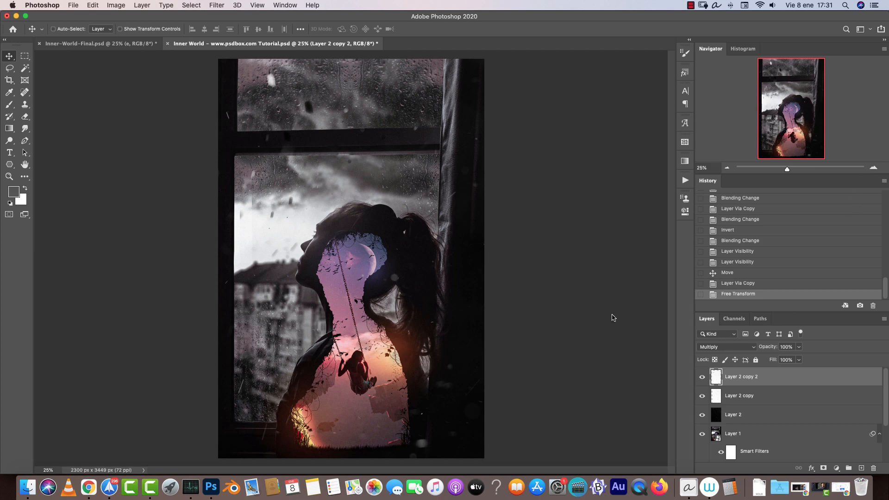
{"action": "left_click", "coordinate": [702, 434]}
{"action": "left_click", "coordinate": [702, 434]}
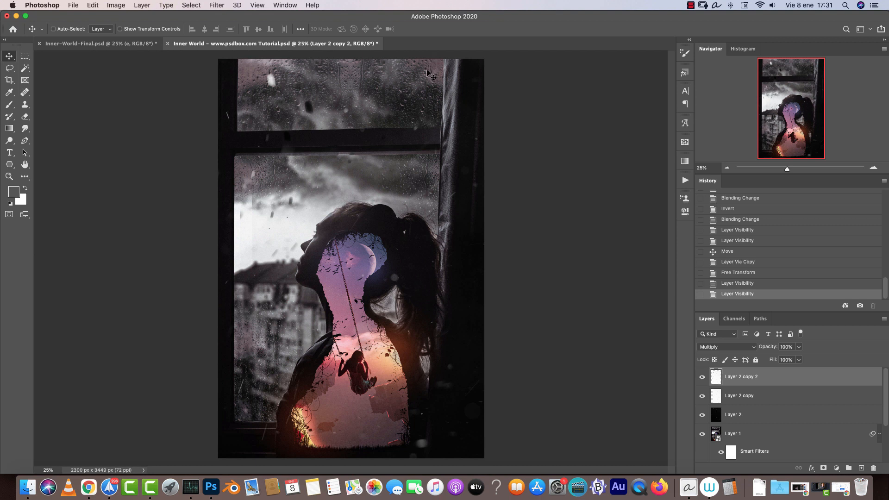
{"action": "left_click", "coordinate": [836, 468]}
{"action": "left_click", "coordinate": [854, 366]}
{"action": "left_click_drag", "start_coordinate": [602, 278], "coordinate": [546, 278]}
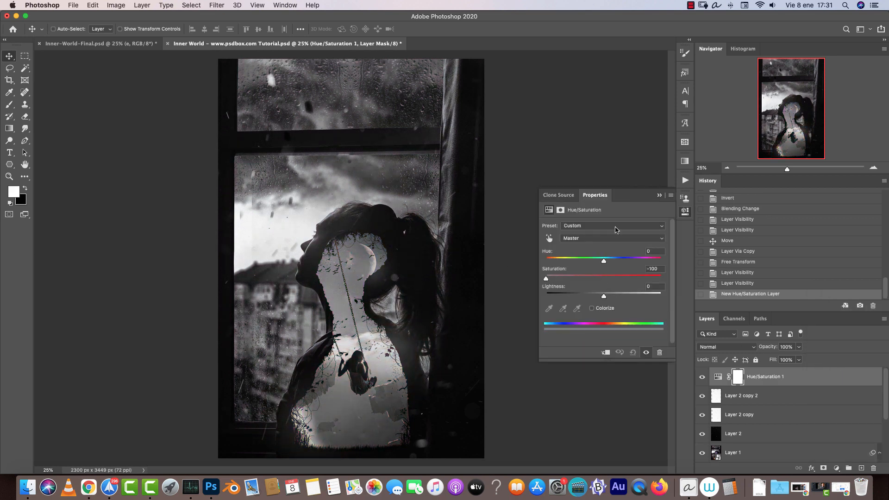
{"action": "left_click", "coordinate": [661, 195]}
{"action": "key", "text": "super+i"}
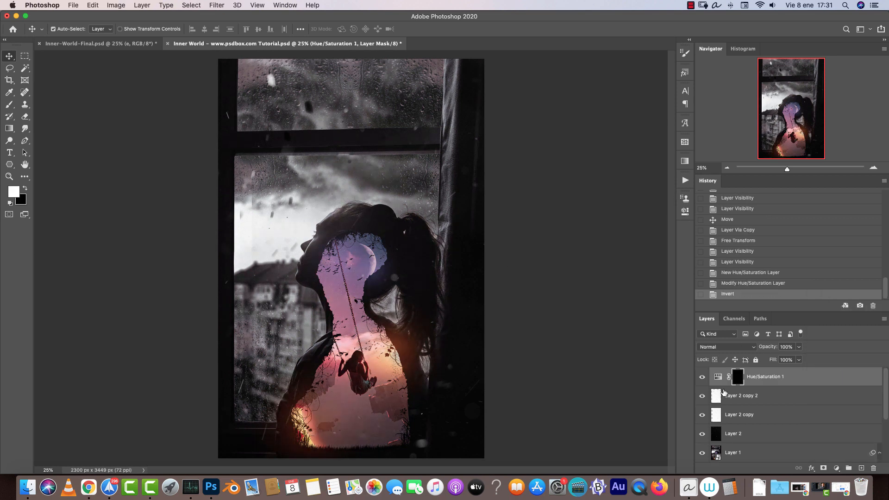
Step: Paint white on the Hue/Saturation mask with a large 700-800 px soft brush to desaturate the window, curtain and surroundings outside the silhouette
{"action": "key", "text": "b"}
{"action": "key", "text": "bracketright"}
{"action": "key", "text": "bracketright"}
{"action": "key", "text": "bracketright"}
{"action": "key", "text": "bracketright"}
{"action": "key", "text": "bracketright"}
{"action": "key", "text": "bracketright"}
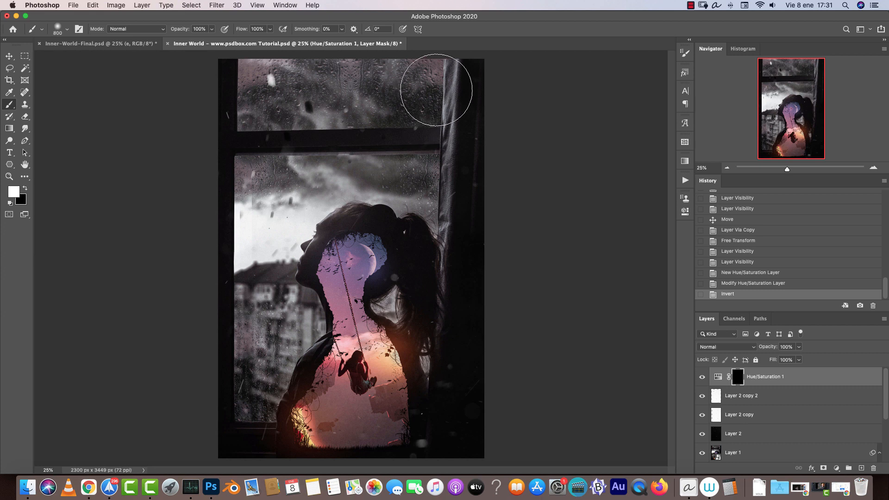
{"action": "left_click", "coordinate": [416, 76]}
{"action": "left_click", "coordinate": [297, 88]}
{"action": "left_click", "coordinate": [215, 148]}
{"action": "key", "text": "bracketleft"}
{"action": "key", "text": "bracketleft"}
{"action": "left_click", "coordinate": [234, 193]}
{"action": "mouse_move", "coordinate": [374, 149]}
{"action": "left_mouse_down"}
{"action": "mouse_move", "coordinate": [439, 169]}
{"action": "mouse_move", "coordinate": [482, 209]}
{"action": "left_mouse_up"}
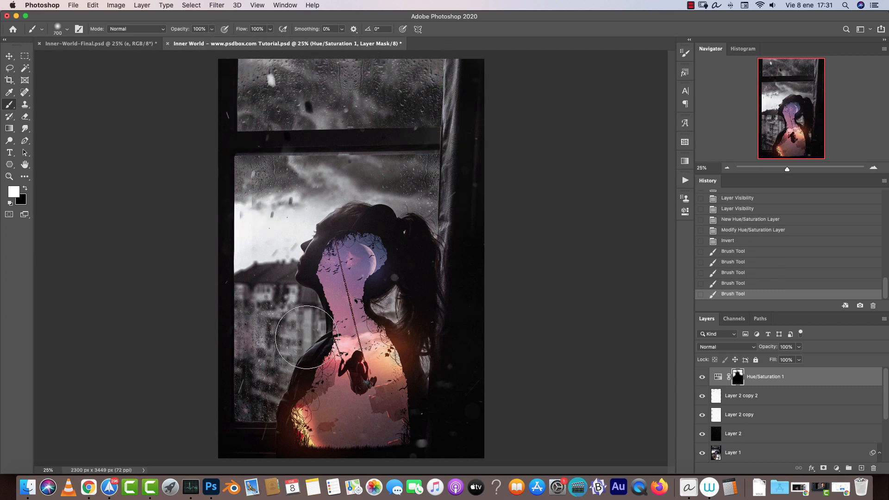
{"action": "left_click", "coordinate": [202, 445]}
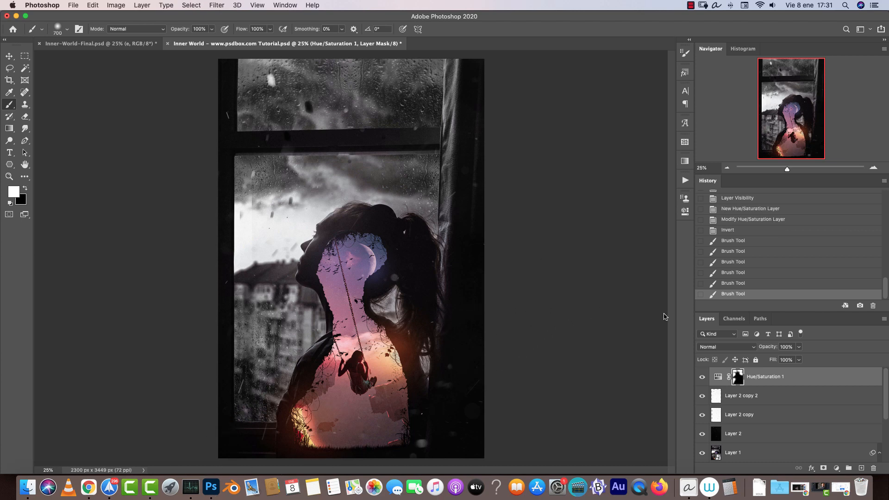
Step: Widen Layer 2 copy 2 to about 116% so it extends past the canvas's left edge
{"action": "left_click", "coordinate": [751, 400]}
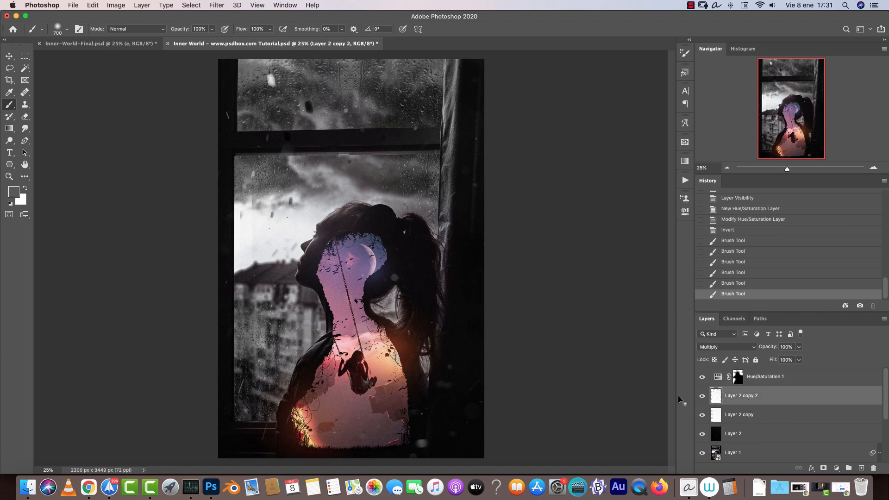
{"action": "key", "text": "ctrl+t"}
{"action": "left_click_drag", "start_coordinate": [239, 285], "coordinate": [202, 285]}
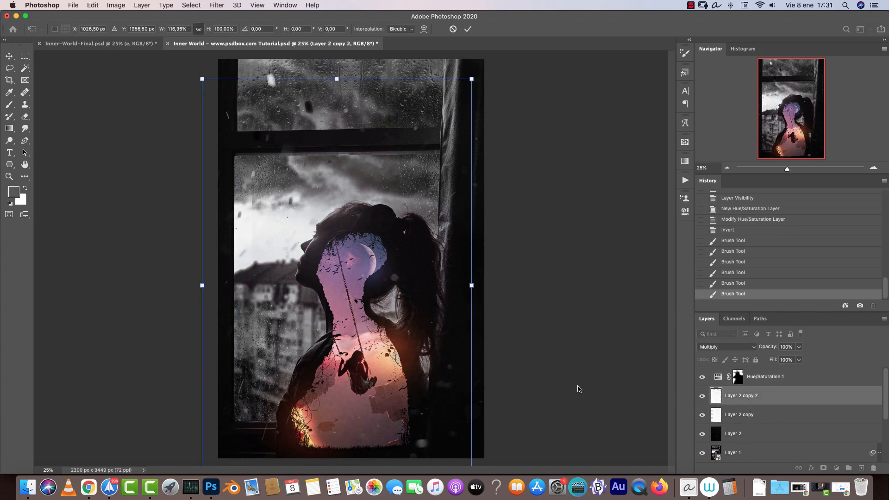
Step: Scale Layer 2 copy to about 115% past the canvas's left edge and reposition its dark particles
{"action": "left_click", "coordinate": [746, 414]}
{"action": "key", "text": "ctrl+t"}
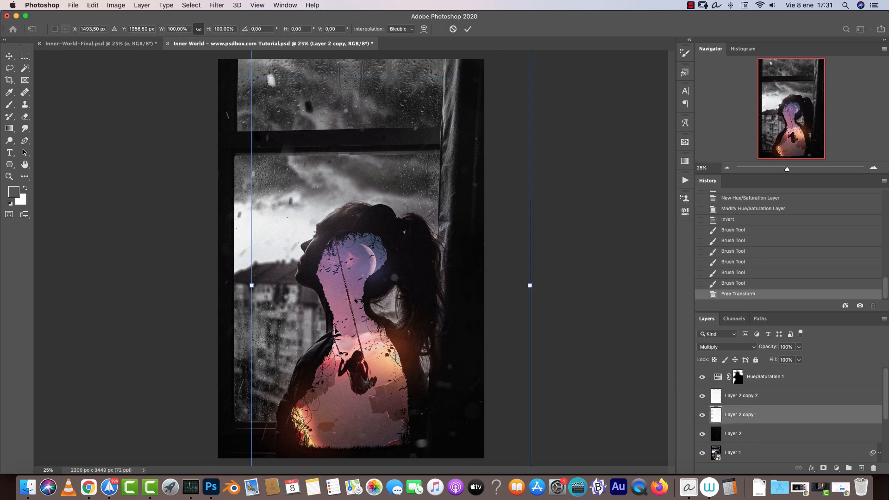
{"action": "left_click_drag", "start_coordinate": [248, 286], "coordinate": [218, 287]}
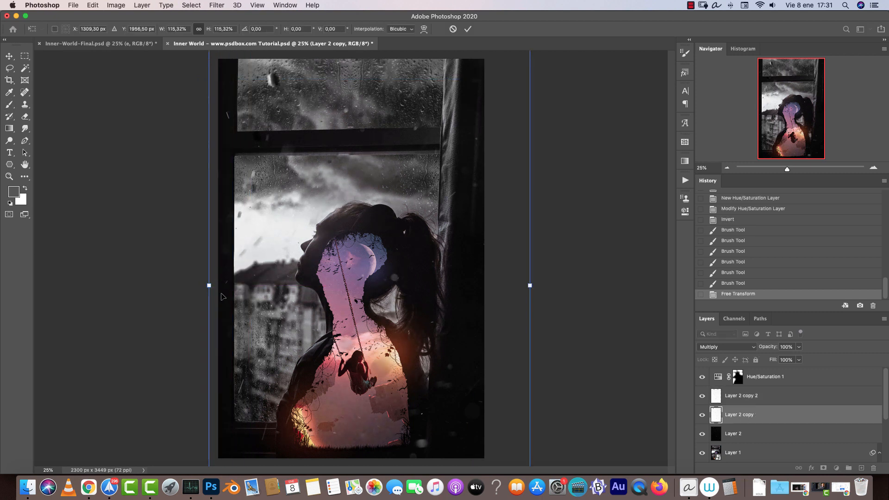
{"action": "key", "text": "Return"}
{"action": "key", "text": "v"}
{"action": "left_click_drag", "start_coordinate": [370, 157], "coordinate": [366, 218]}
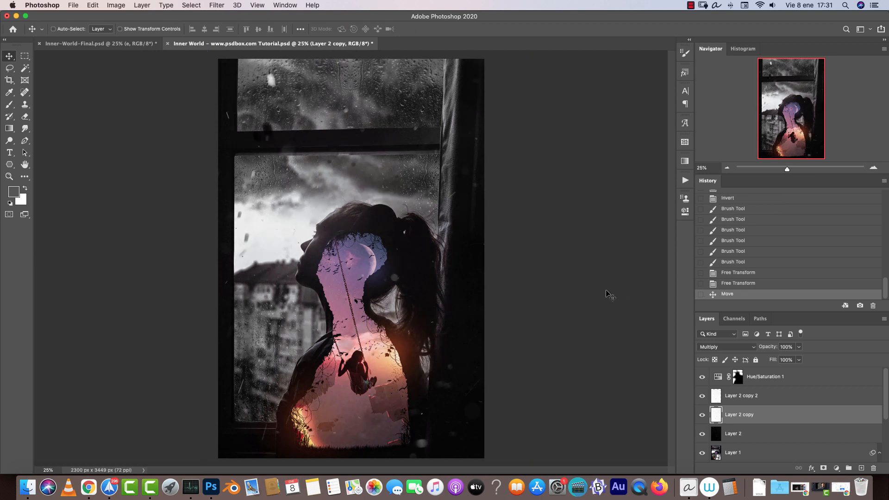